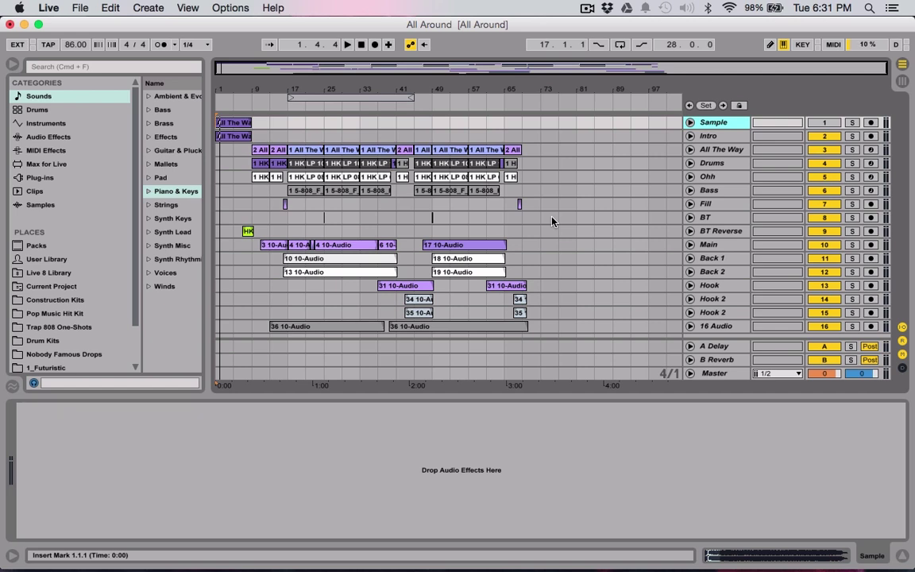
# Step: Check the Bass track's contents, fold it again, and play the arrangement from bar 17 to about bar 25
pyautogui.click(690, 191)
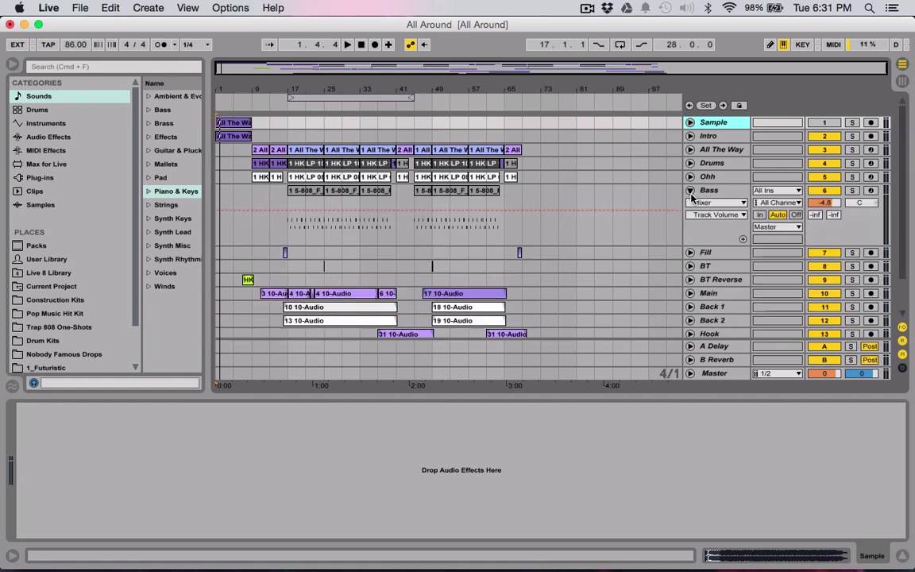
pyautogui.click(690, 191)
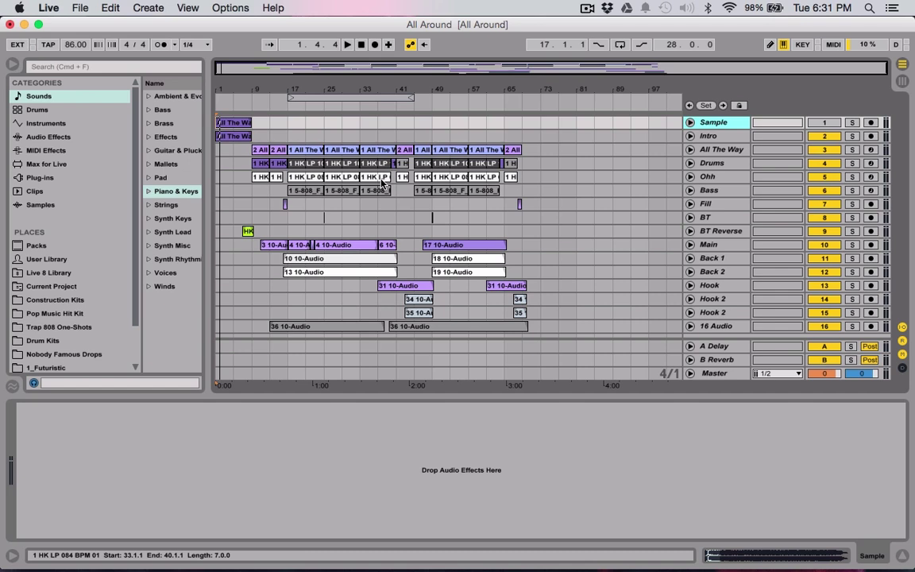
pyautogui.click(288, 219)
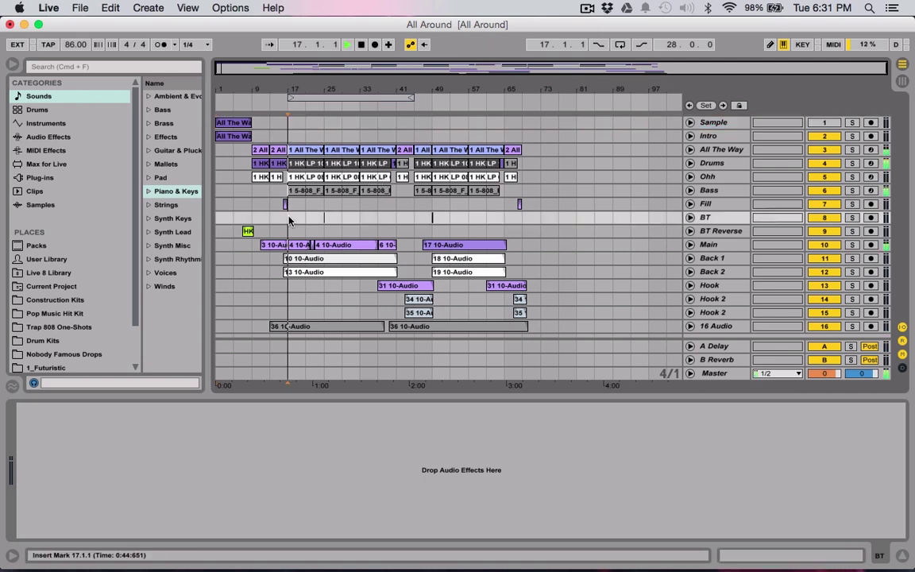
pyautogui.press('space')
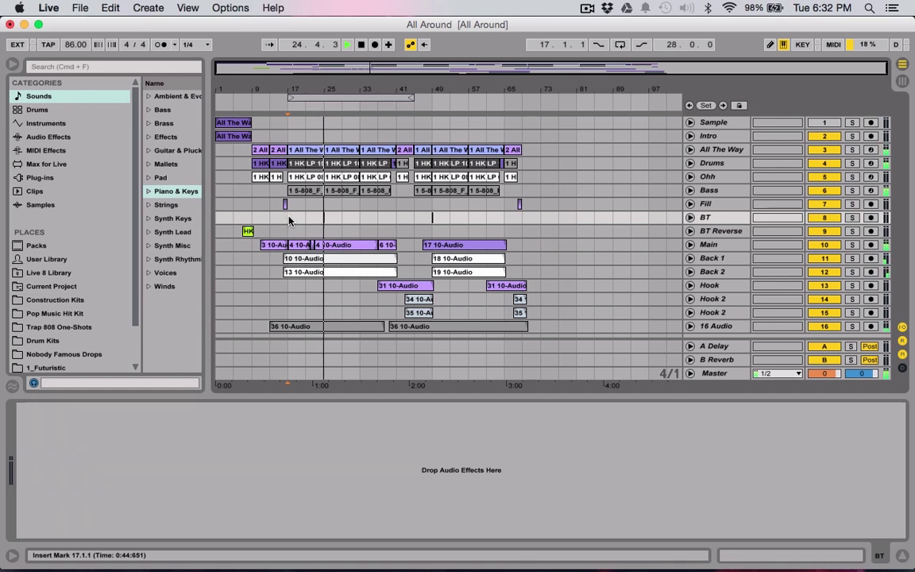
pyautogui.press('space')
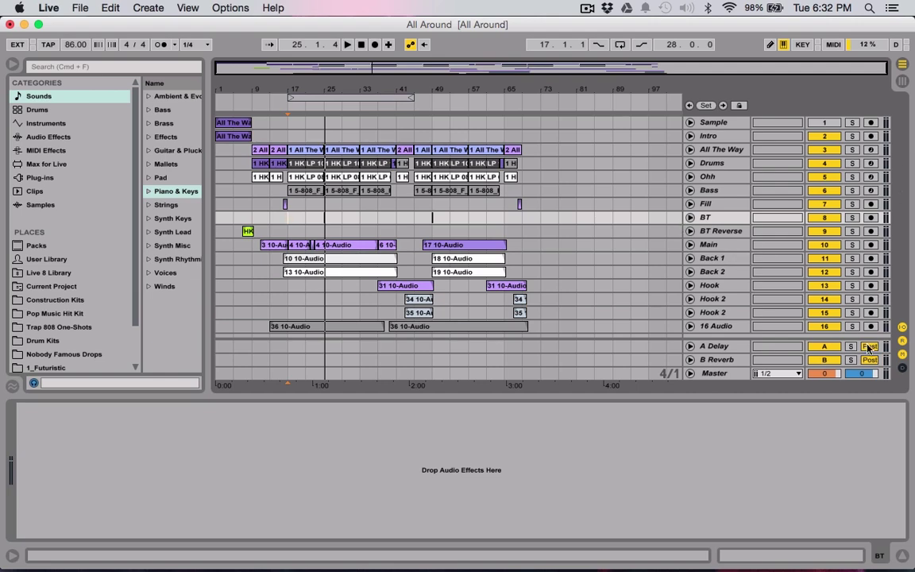
# Step: Switch off the PGD Performance rack and the MFX-MAGMA plug-in on the Master track, leaving the L1+ Ultramaximizer on and expanded
pyautogui.click(724, 376)
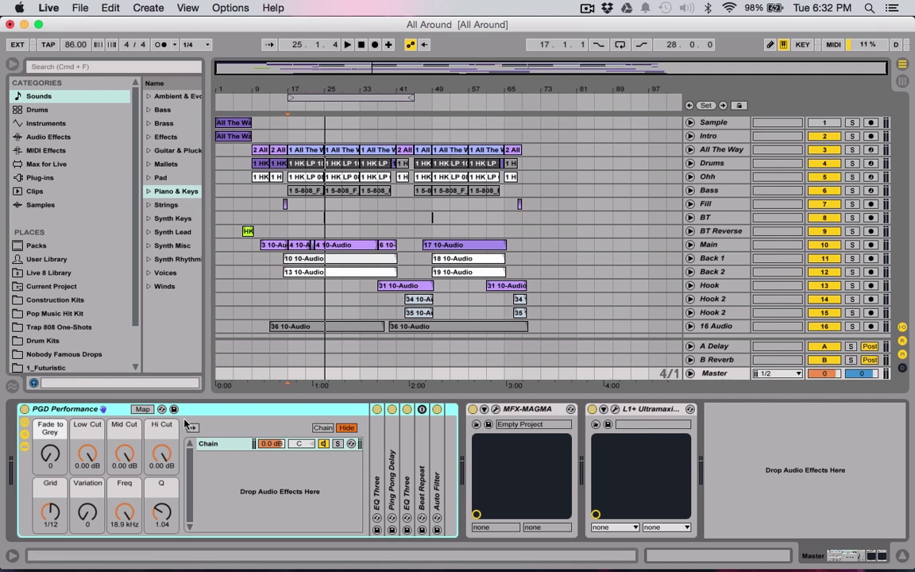
pyautogui.click(23, 410)
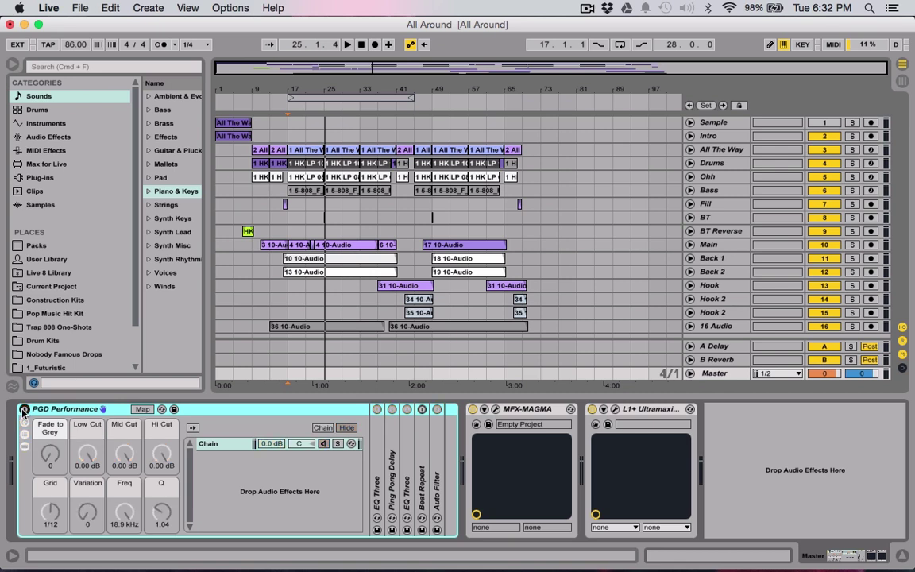
pyautogui.click(472, 409)
pyautogui.doubleClick(647, 412)
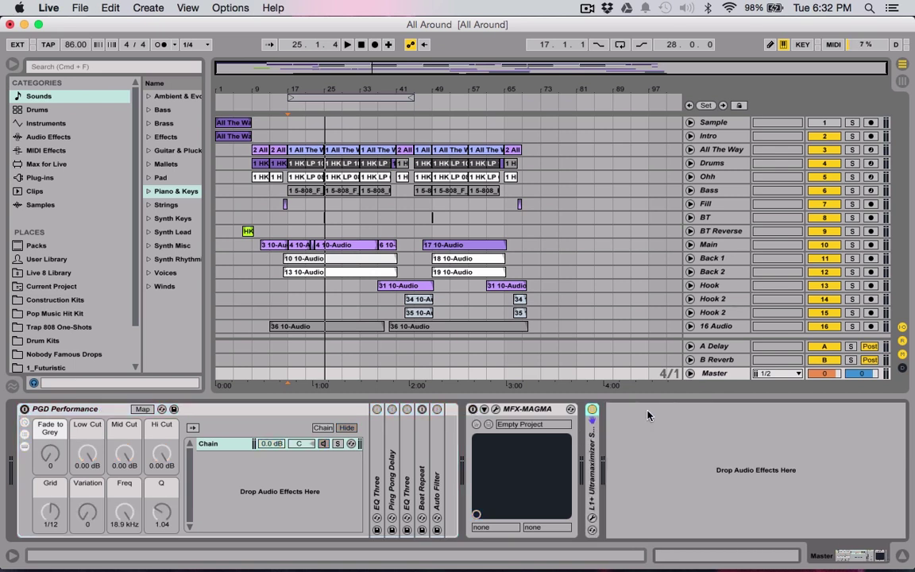
pyautogui.doubleClick(592, 476)
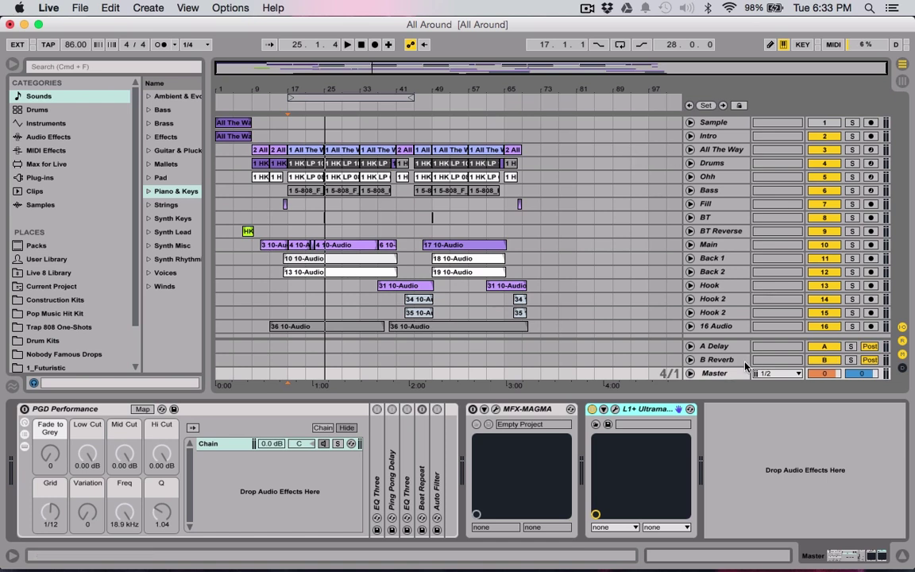
# Step: Inspect the effects on the A Delay and B Reverb return tracks, and fold both tracks again
pyautogui.click(690, 346)
pyautogui.click(690, 357)
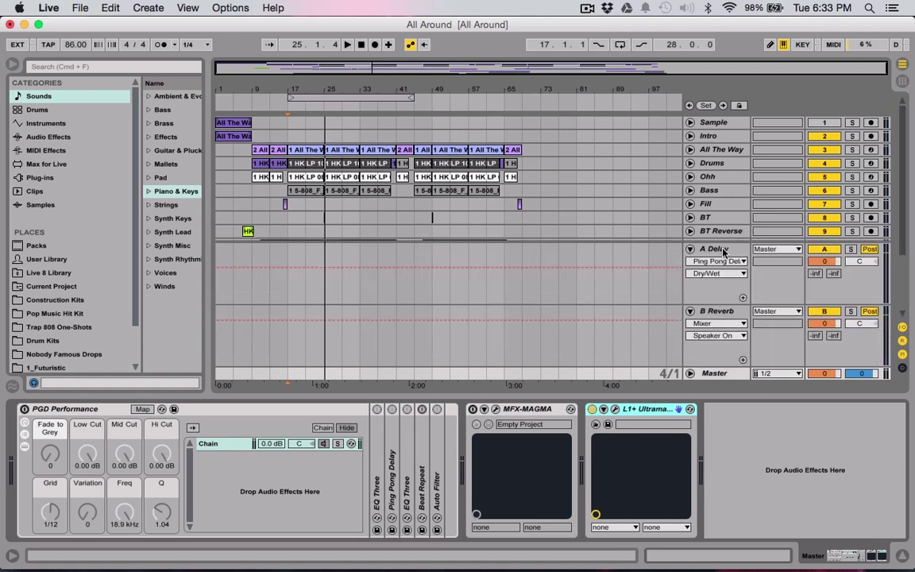
pyautogui.click(723, 251)
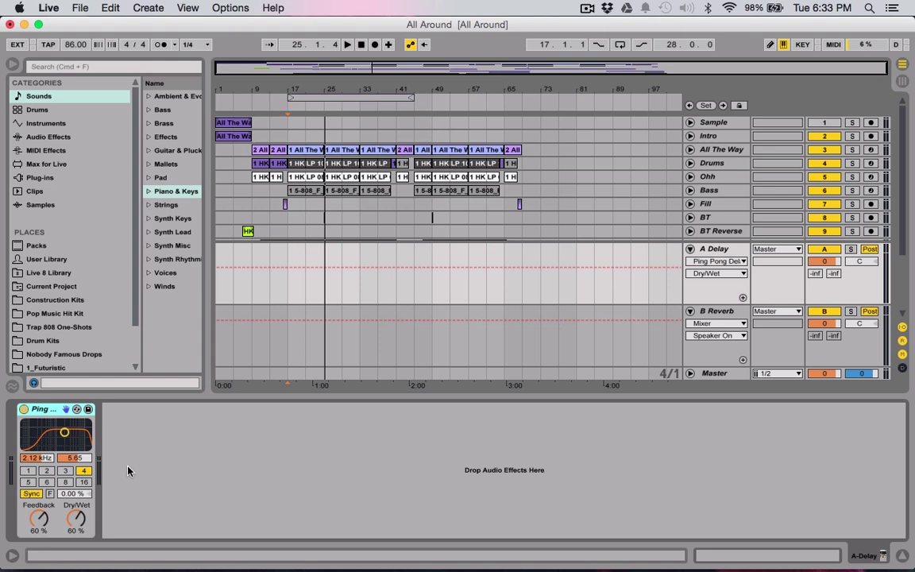
pyautogui.click(703, 317)
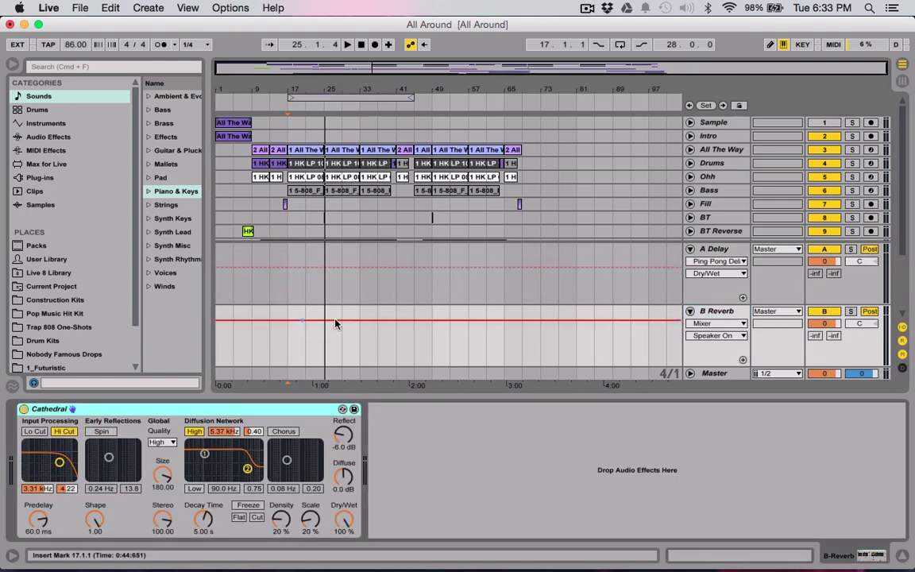
pyautogui.click(689, 250)
pyautogui.click(690, 311)
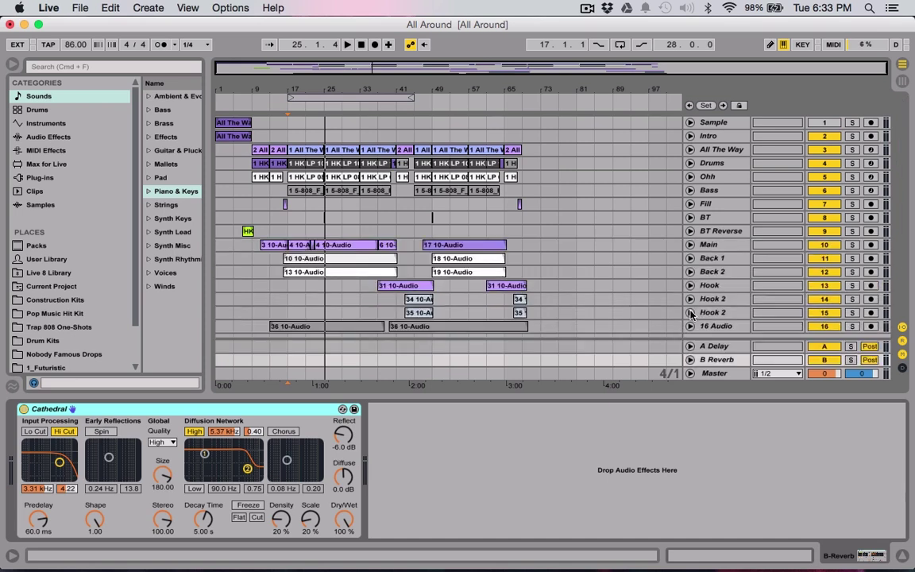
# Step: Deactivate tracks 2 to 16 and activate the Sample track so it plays alone
pyautogui.click(714, 123)
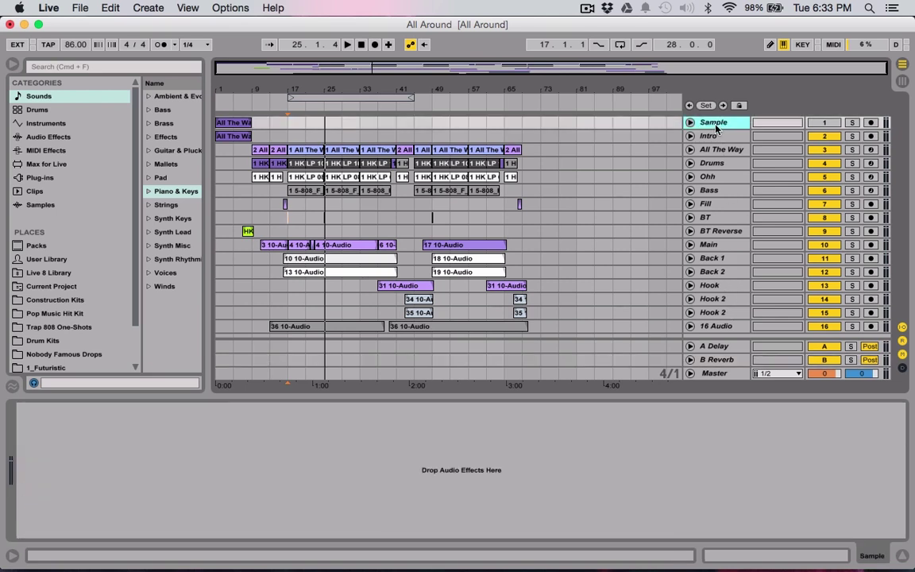
pyautogui.click(722, 136)
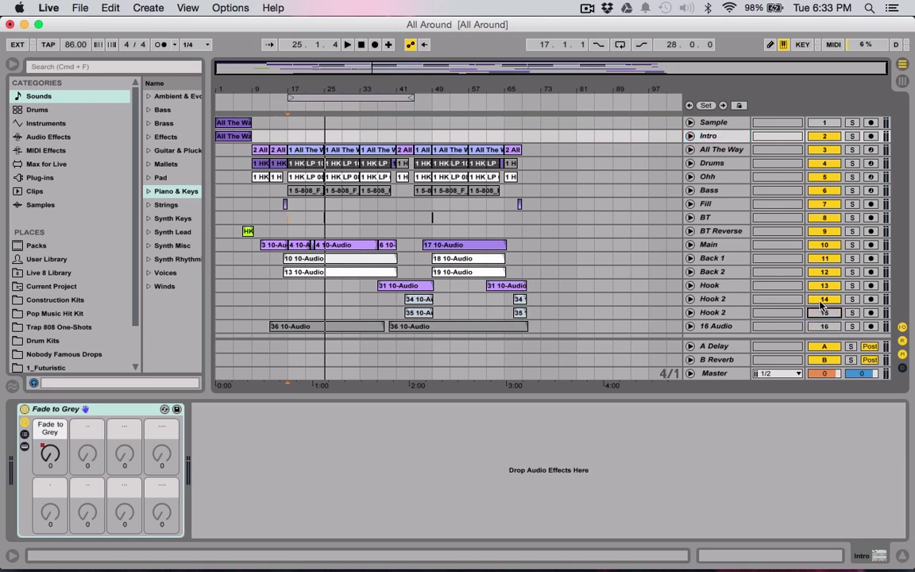
pyautogui.click(719, 300)
pyautogui.press('super+a')
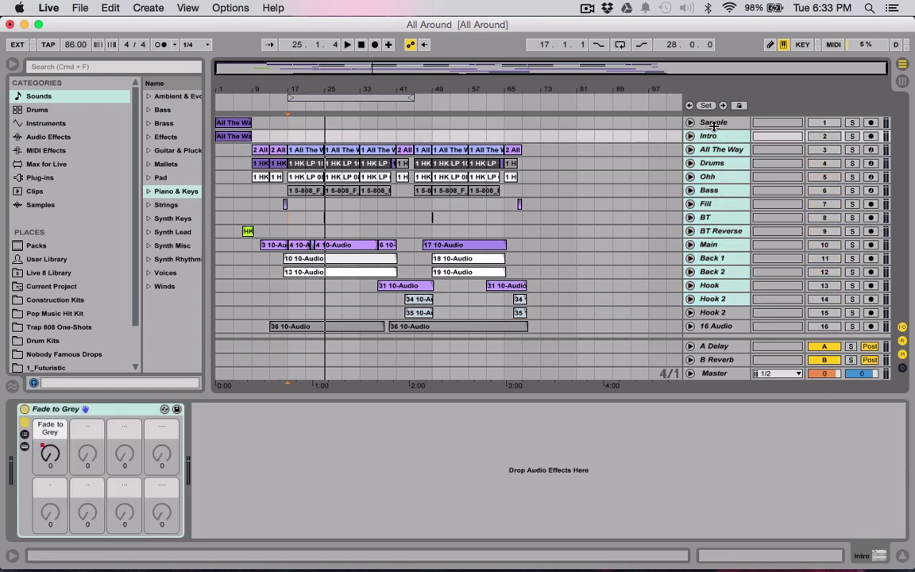
pyautogui.click(715, 123)
pyautogui.click(818, 123)
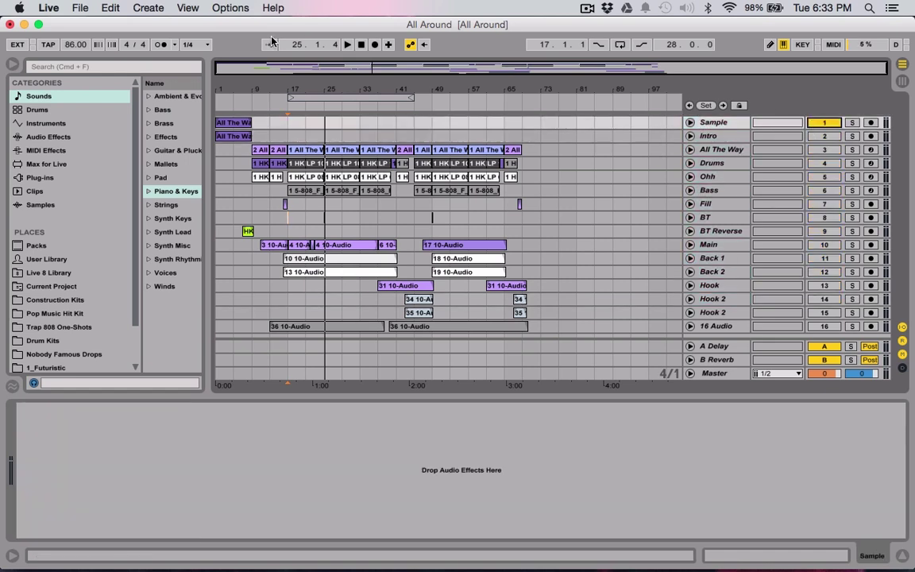
# Step: Unfold the Sample track and open its All The Way Around clip for detailed viewing
pyautogui.moveTo(262, 65); pyautogui.dragTo(231, 66)
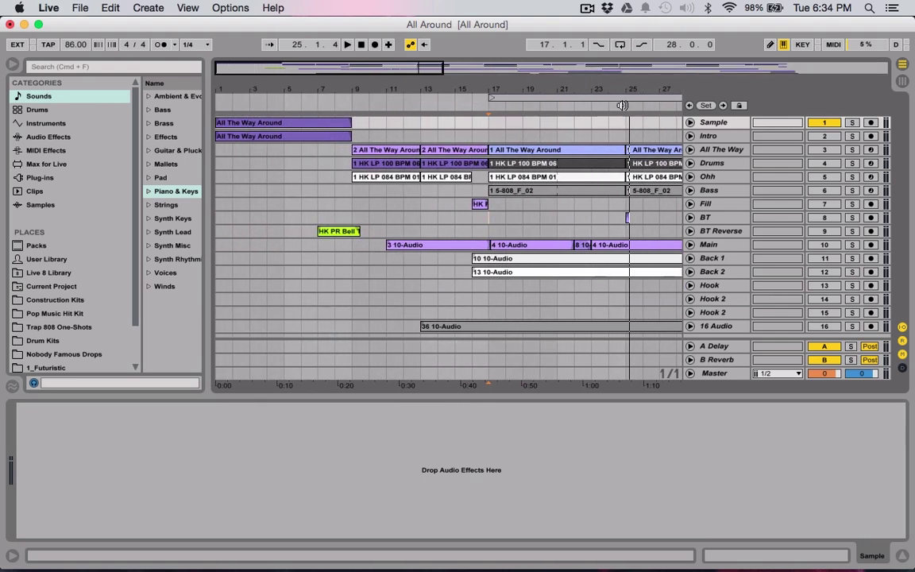
pyautogui.click(689, 123)
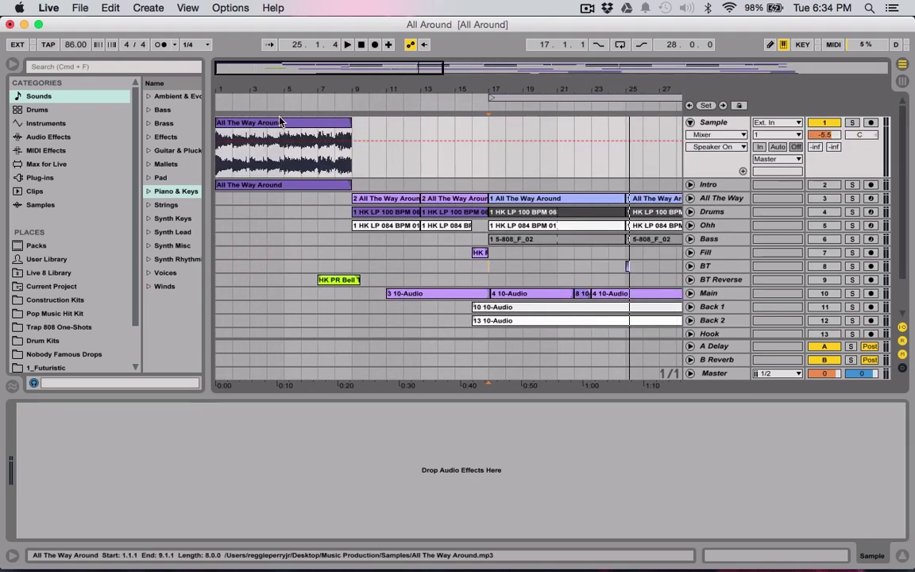
pyautogui.doubleClick(286, 147)
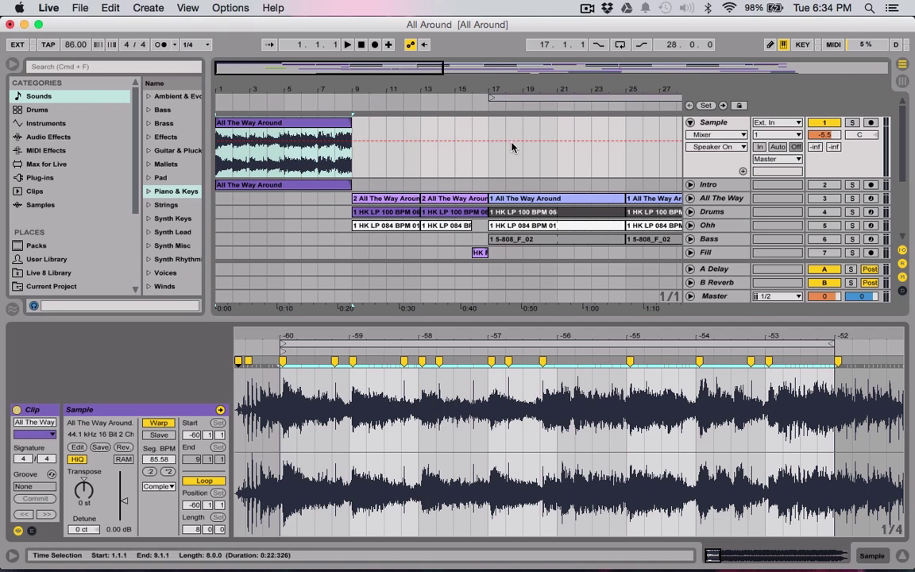
# Step: In Session View, fold the Drums chains and inspect the Sample track's first clip, ending back in Arrangement View
pyautogui.press('Tab')
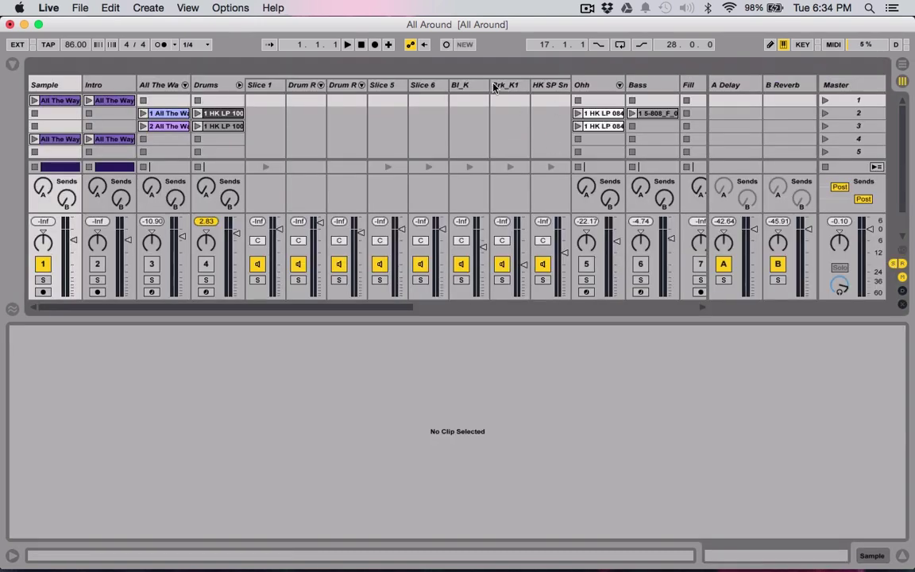
pyautogui.click(240, 85)
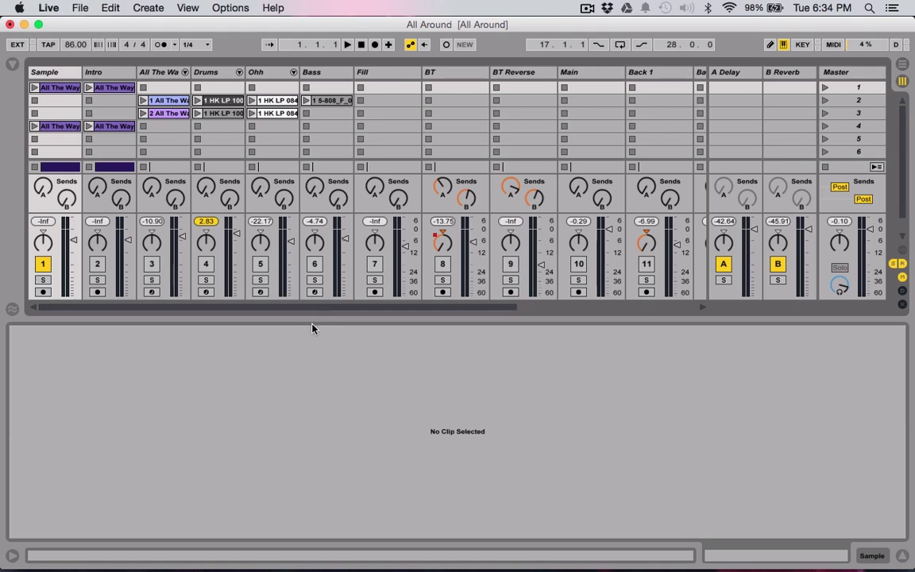
pyautogui.moveTo(312, 321); pyautogui.dragTo(312, 440)
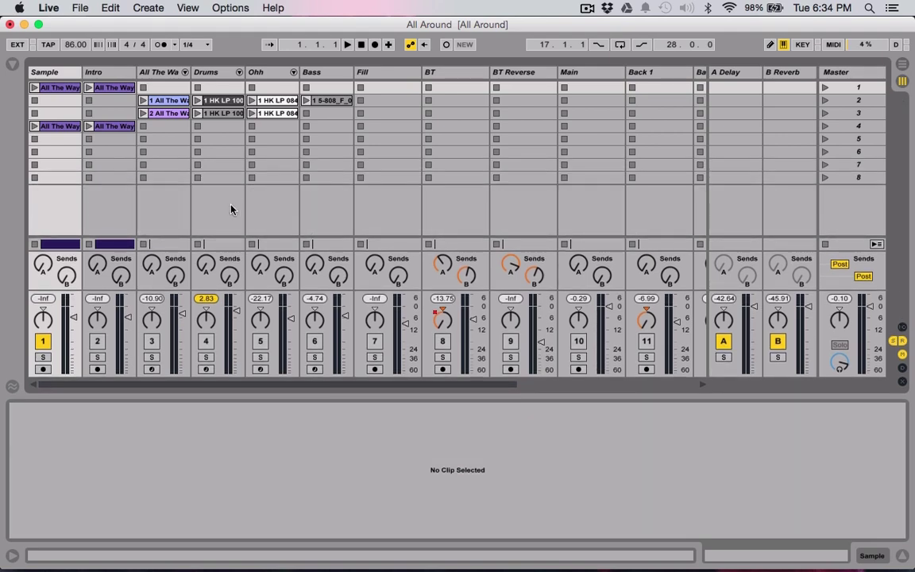
pyautogui.click(65, 87)
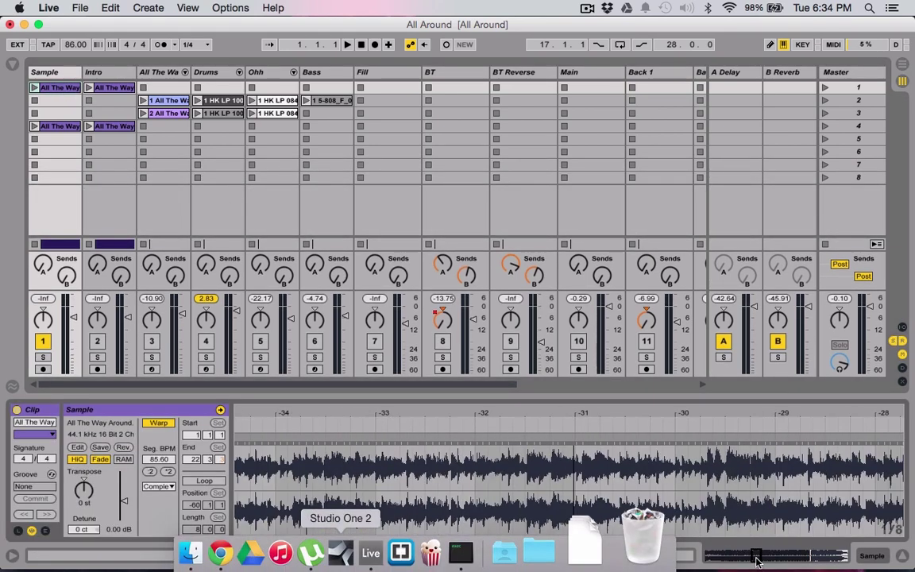
pyautogui.press('Tab')
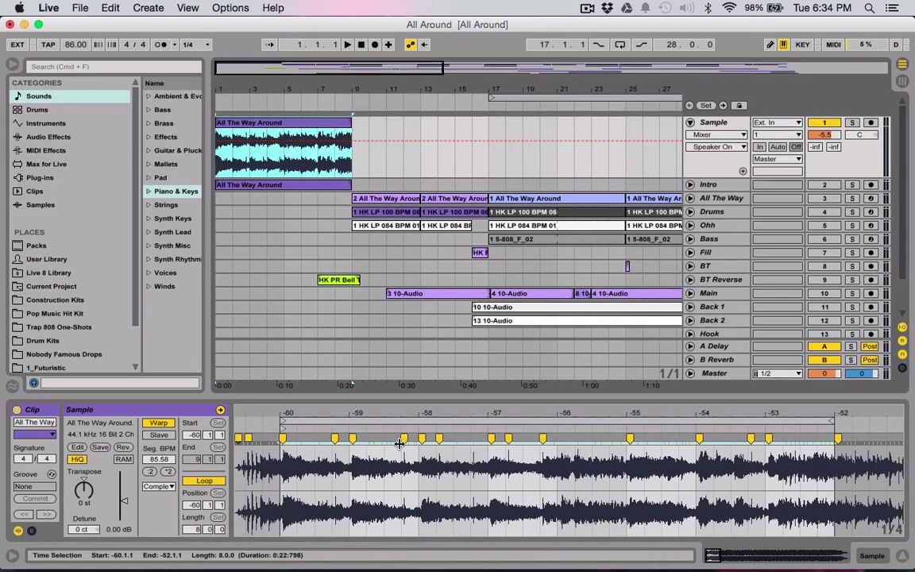
# Step: Play the first eight bars of the Sample clip and examine its warp markers closely between -60 and -59
pyautogui.moveTo(711, 555); pyautogui.dragTo(719, 557)
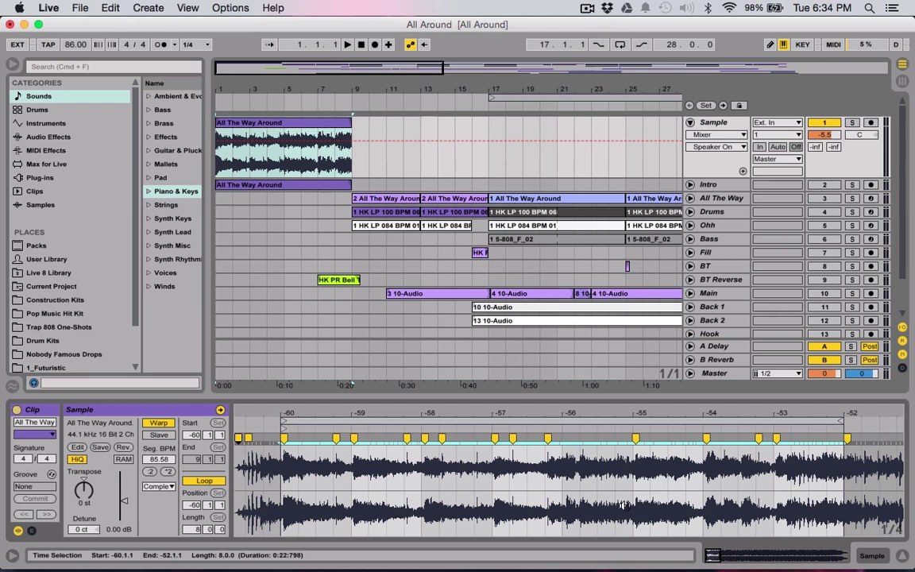
pyautogui.press('space')
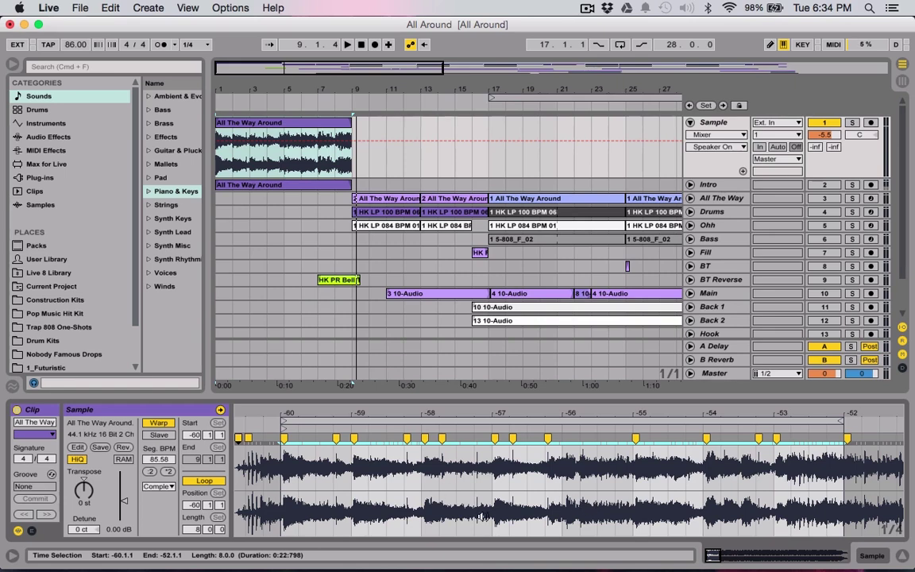
pyautogui.moveTo(259, 417); pyautogui.dragTo(327, 524)
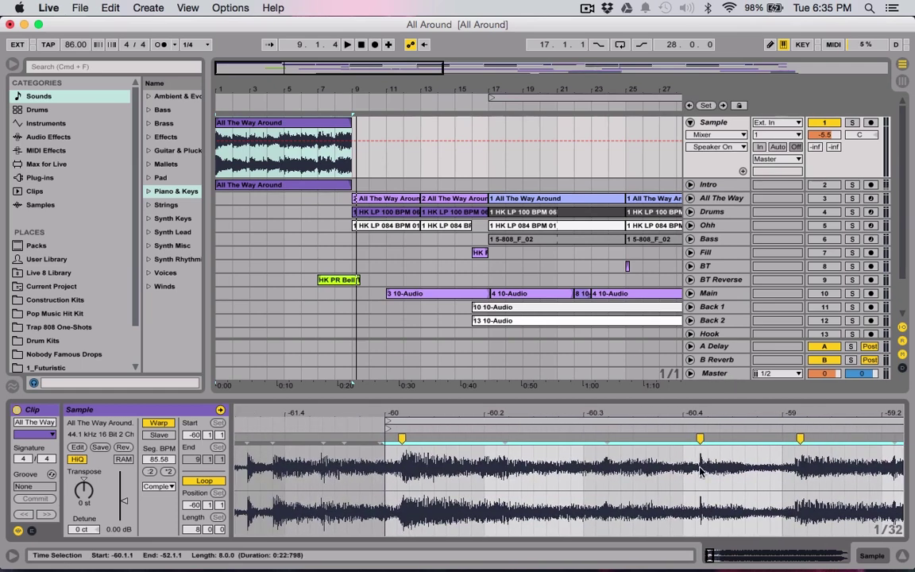
pyautogui.hscroll(5, 698, 470)
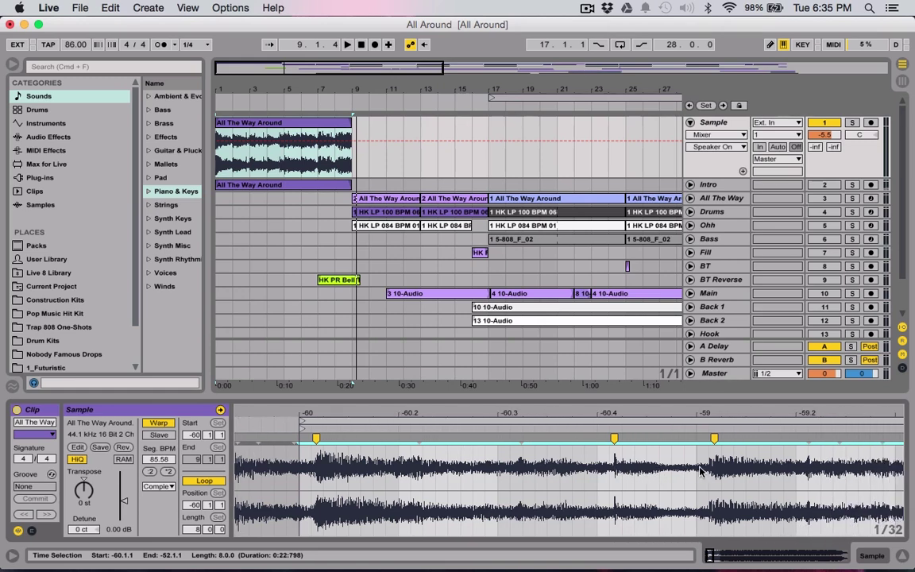
pyautogui.hscroll(7, 699, 470)
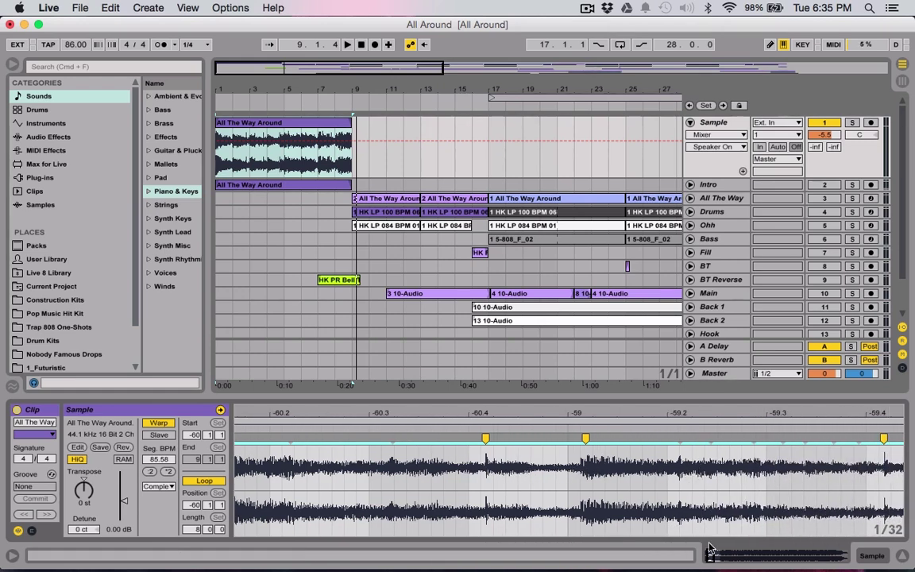
pyautogui.moveTo(713, 556); pyautogui.dragTo(712, 554)
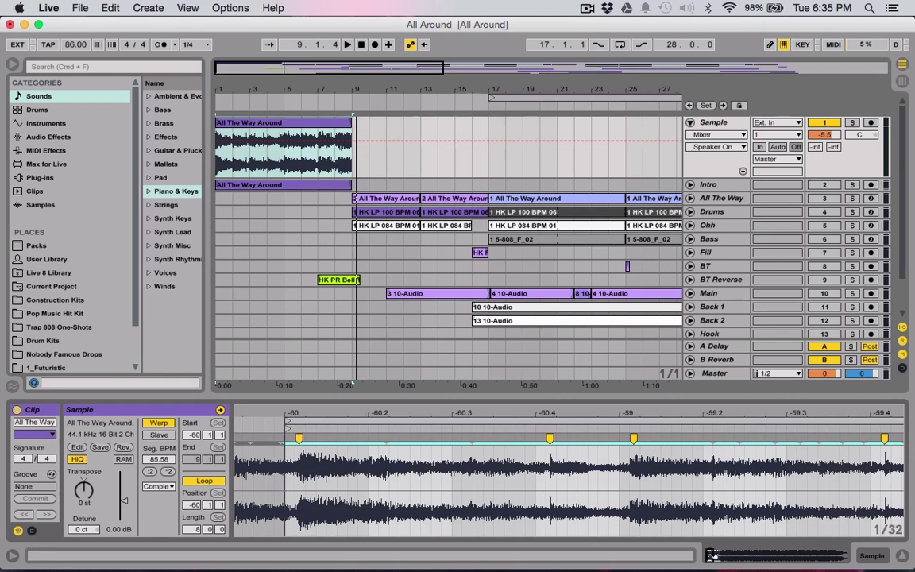
# Step: Delete the warp marker just after -60, audition the clip's start, and place a warp marker back on that transient
pyautogui.doubleClick(298, 438)
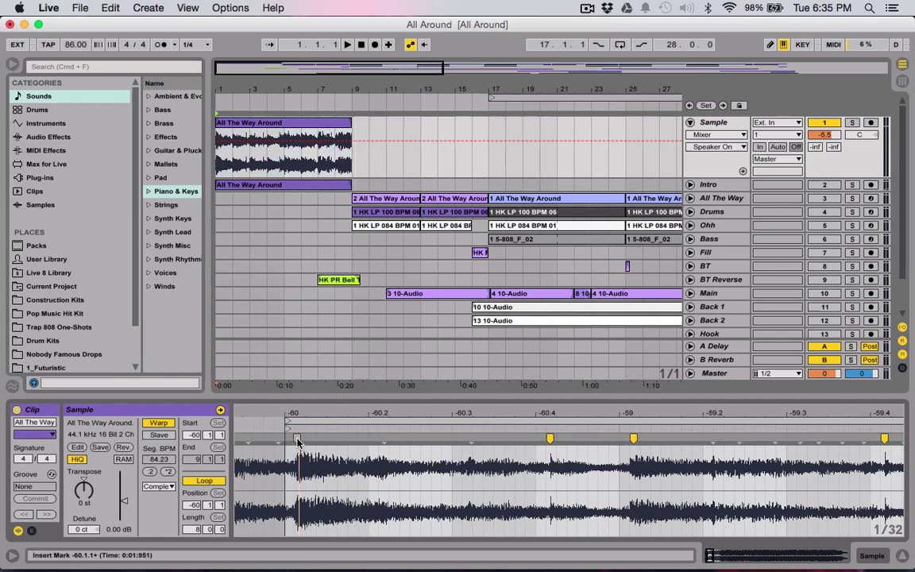
pyautogui.press('space')
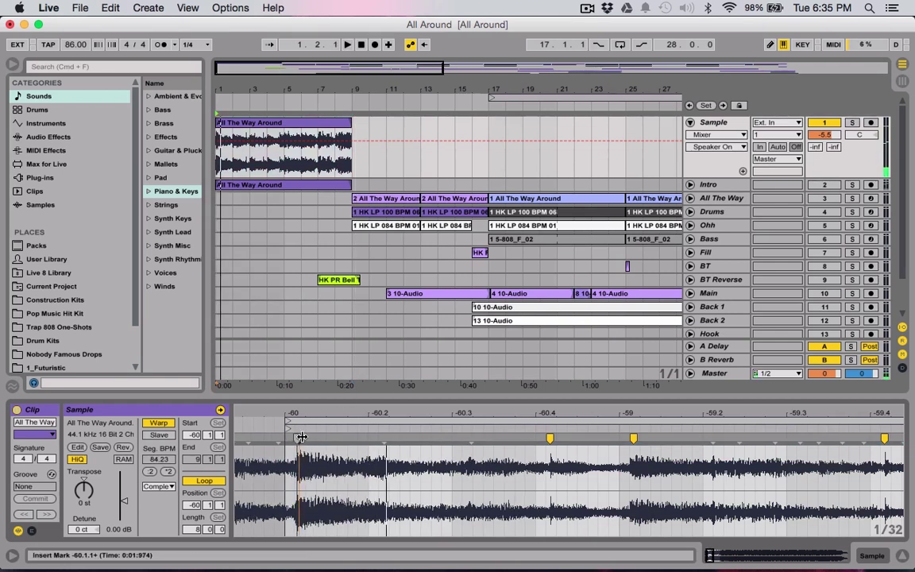
pyautogui.press('space')
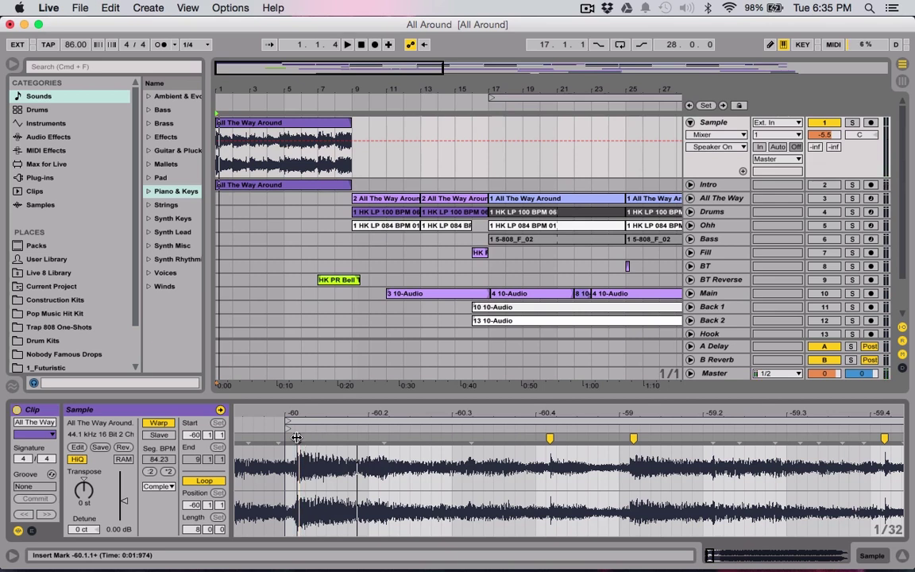
pyautogui.doubleClick(296, 437)
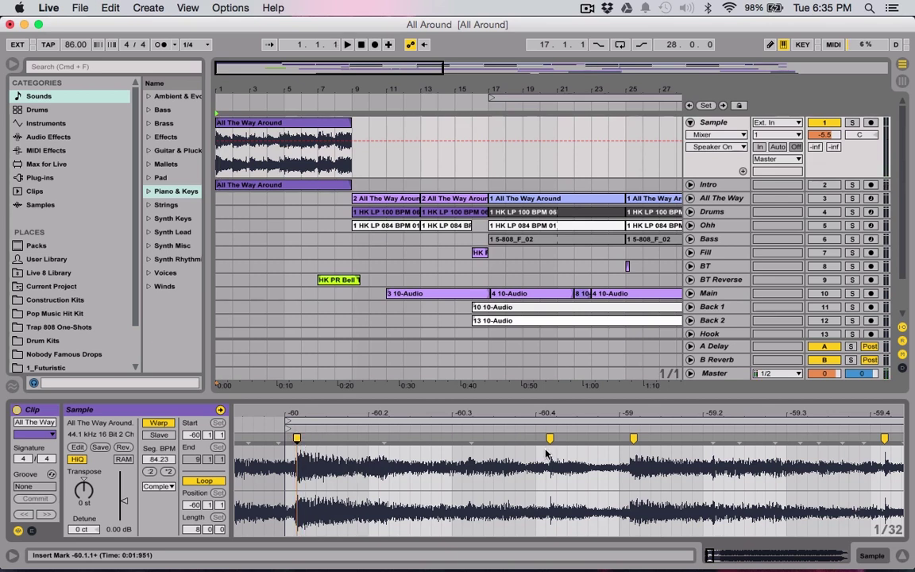
# Step: Audition the opening bars of the Sample clip in short passages and compare the transients with the warp markers from -60 to -59.4
pyautogui.press('space')
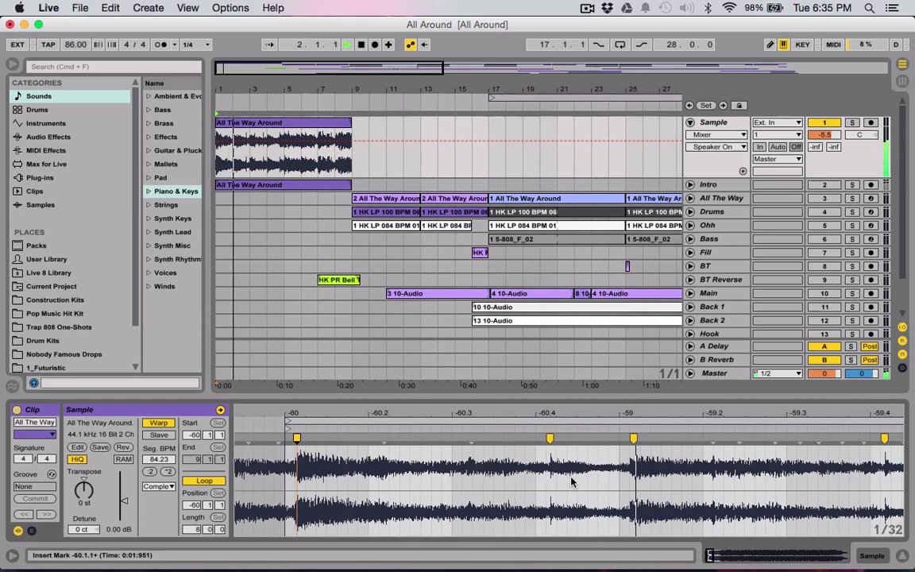
pyautogui.press('space')
pyautogui.doubleClick(548, 438)
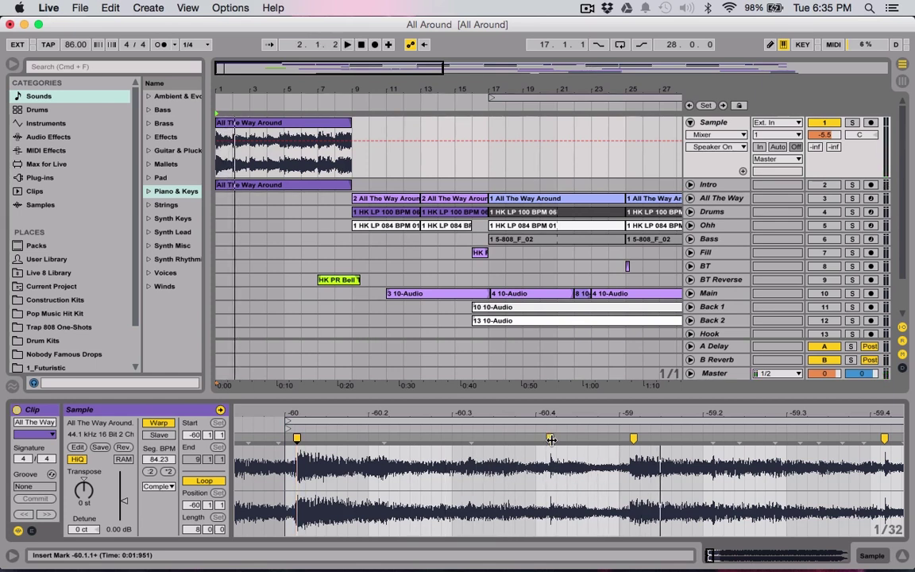
pyautogui.press('space')
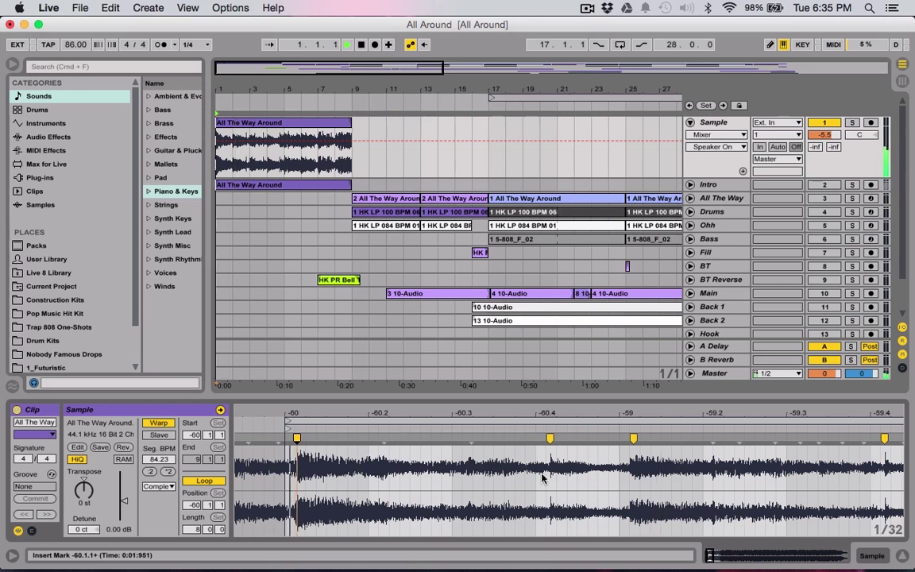
pyautogui.press('space')
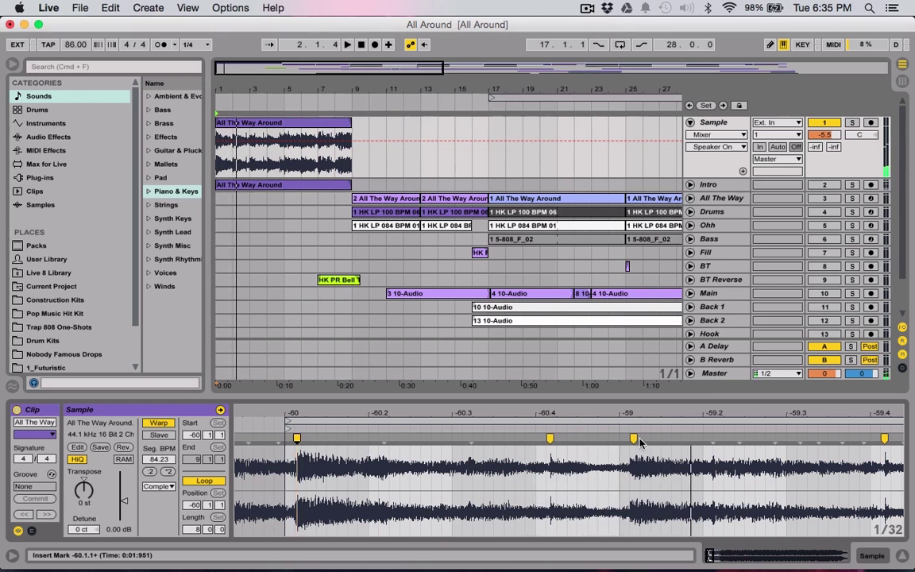
pyautogui.press('space')
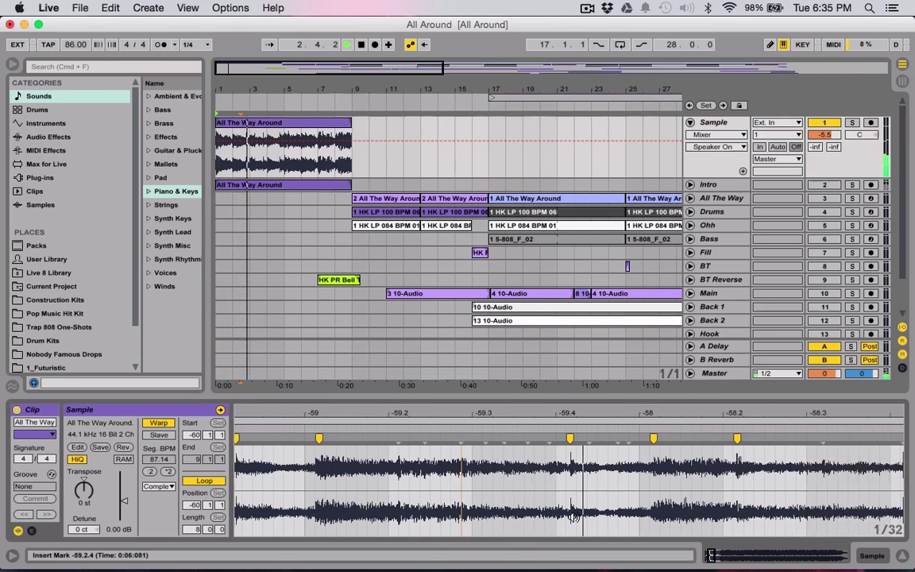
pyautogui.press('space')
# Step: Play on through the Sample clip and examine its warp markers from -58 to -55, ending with the whole looped region in view
pyautogui.hscroll(5, 565, 496)
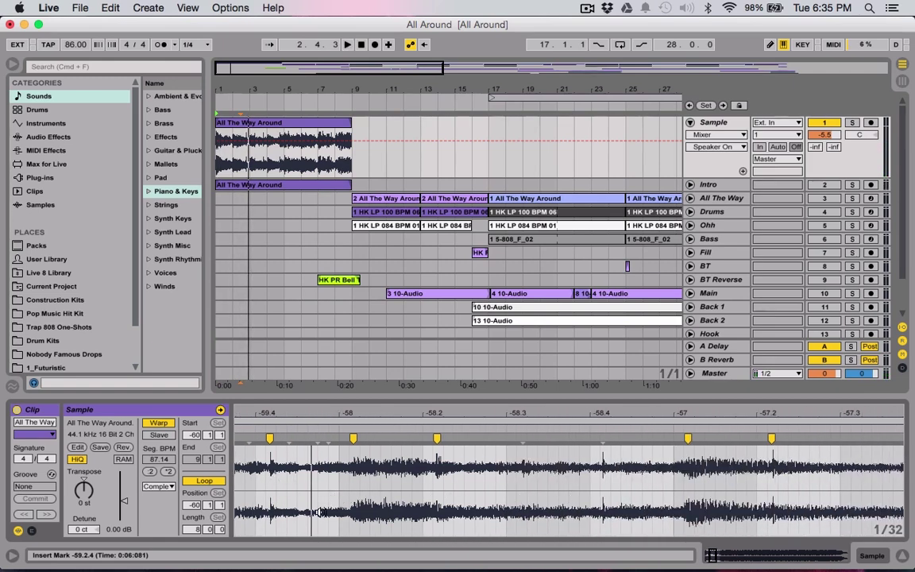
pyautogui.press('space')
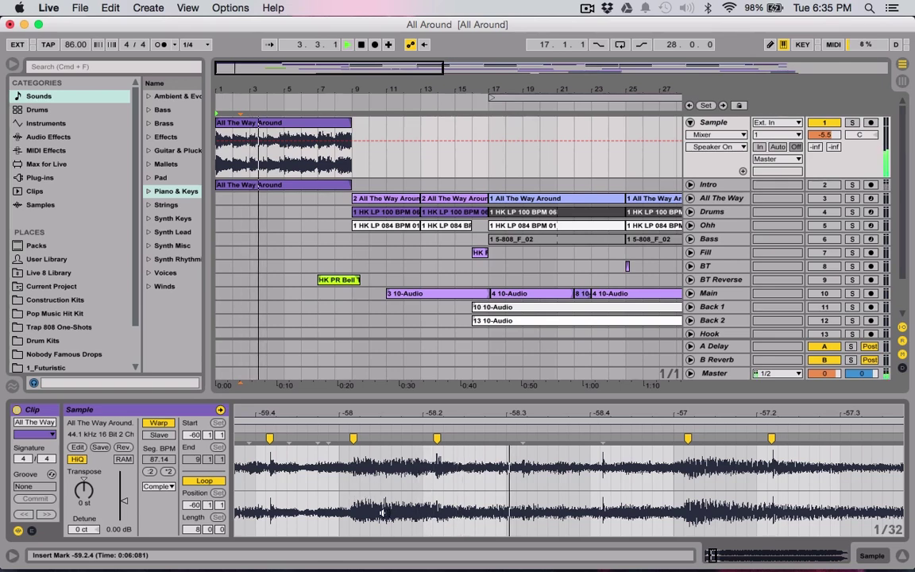
pyautogui.press('space')
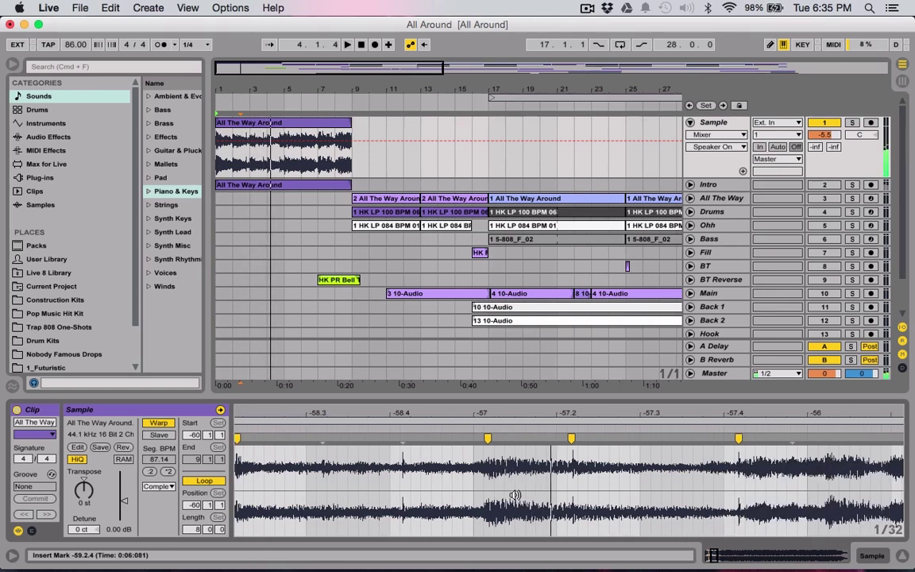
pyautogui.hscroll(-5, 437, 426)
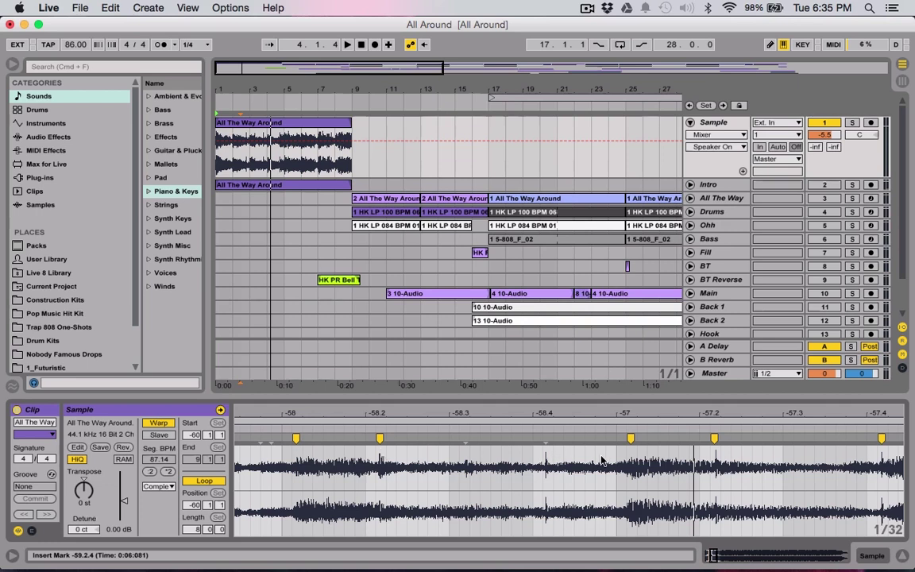
pyautogui.hscroll(5, 628, 464)
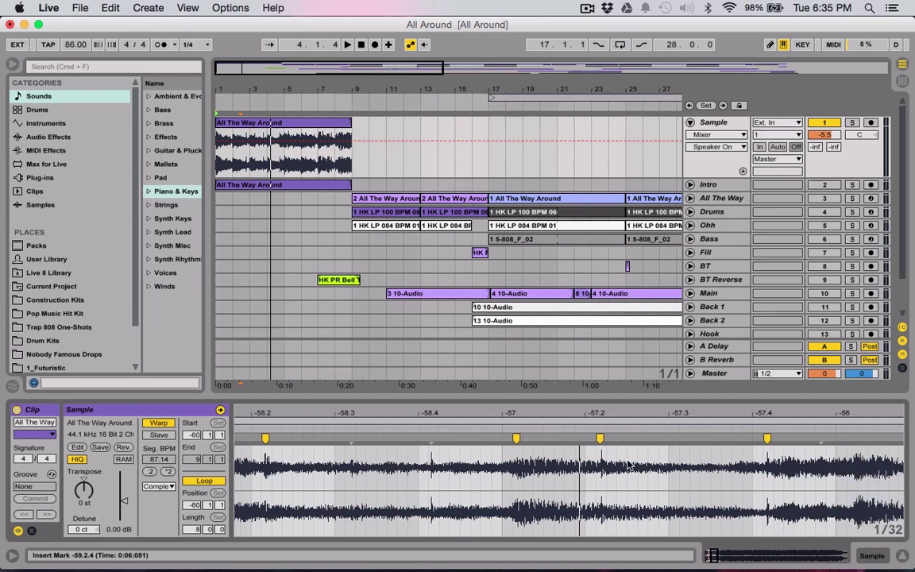
pyautogui.hscroll(-8, 516, 473)
pyautogui.click(395, 490)
pyautogui.press('space')
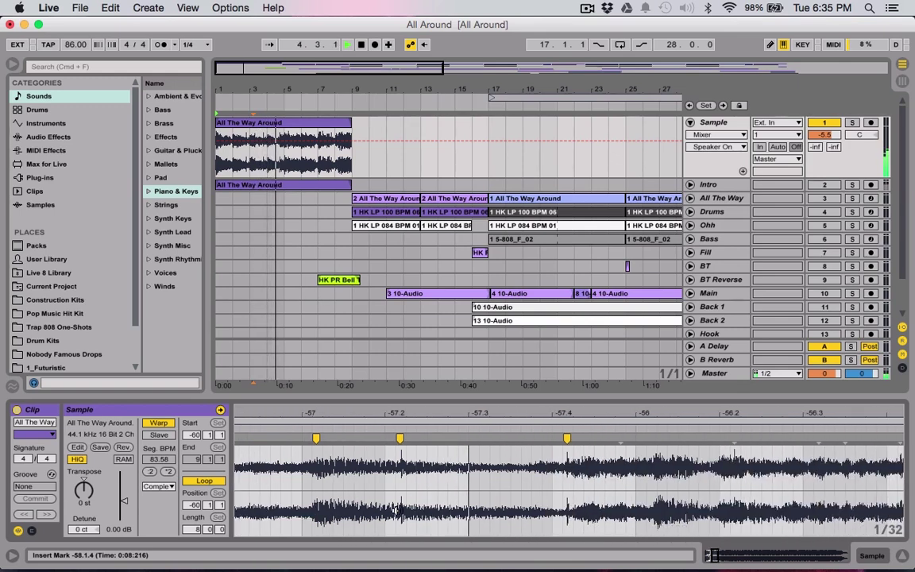
pyautogui.press('space')
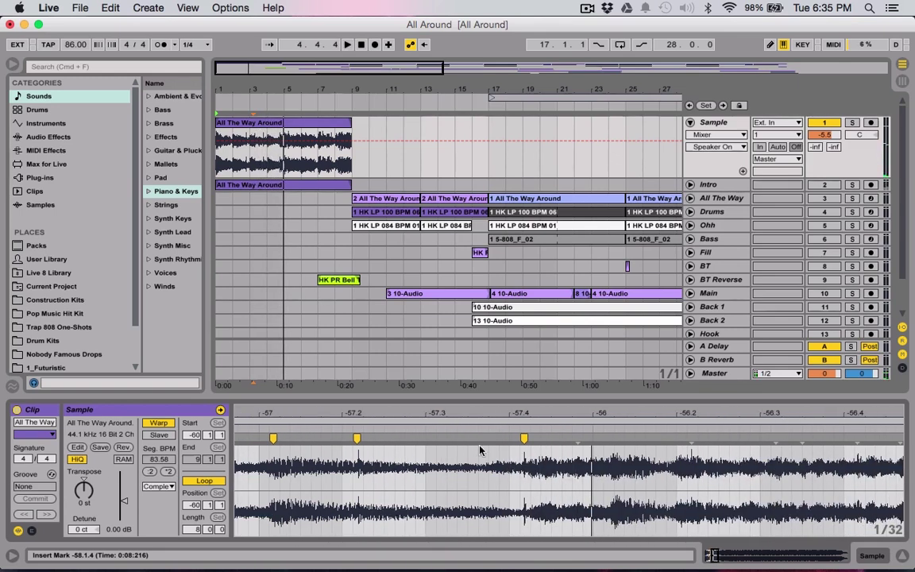
pyautogui.hscroll(2, 502, 499)
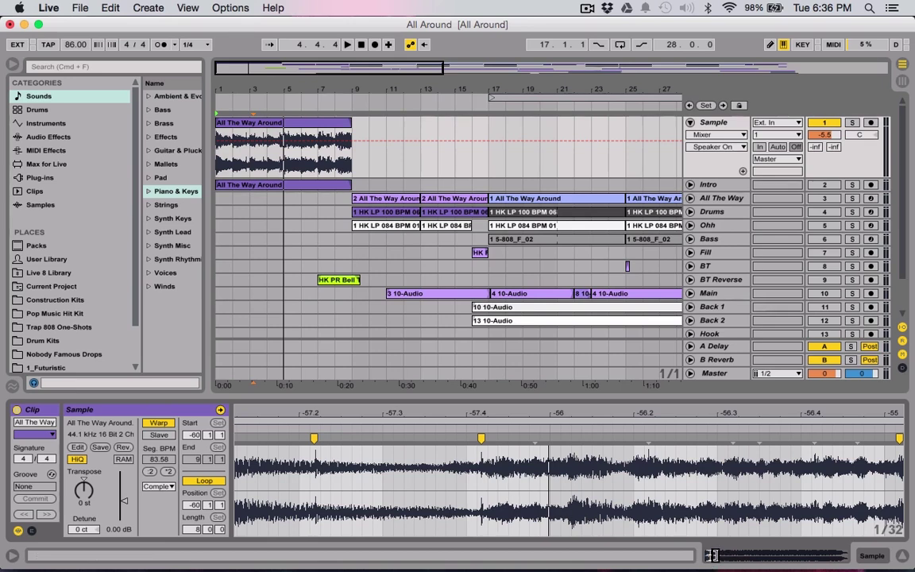
pyautogui.scroll(-10, 714, 555)
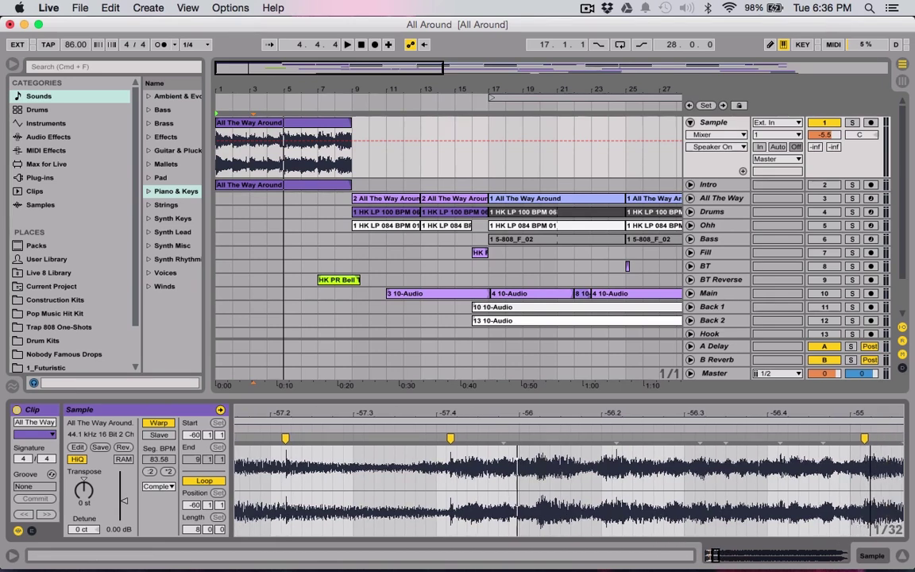
pyautogui.scroll(3, 714, 555)
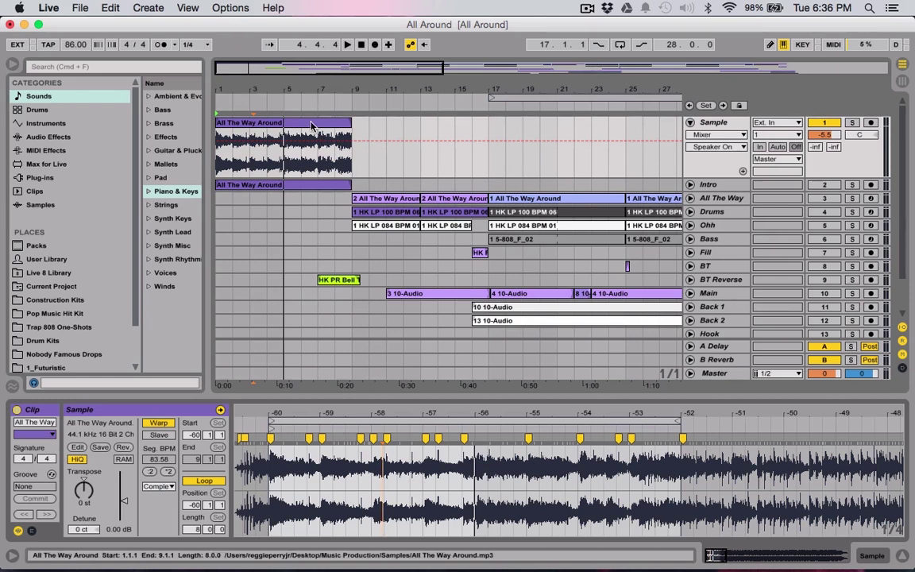
# Step: Slice the Sample track's clip to a new MIDI track, one slice per Warp Marker, with the MPCDrumRackSampler (Live 8) preset
pyautogui.press('Tab')
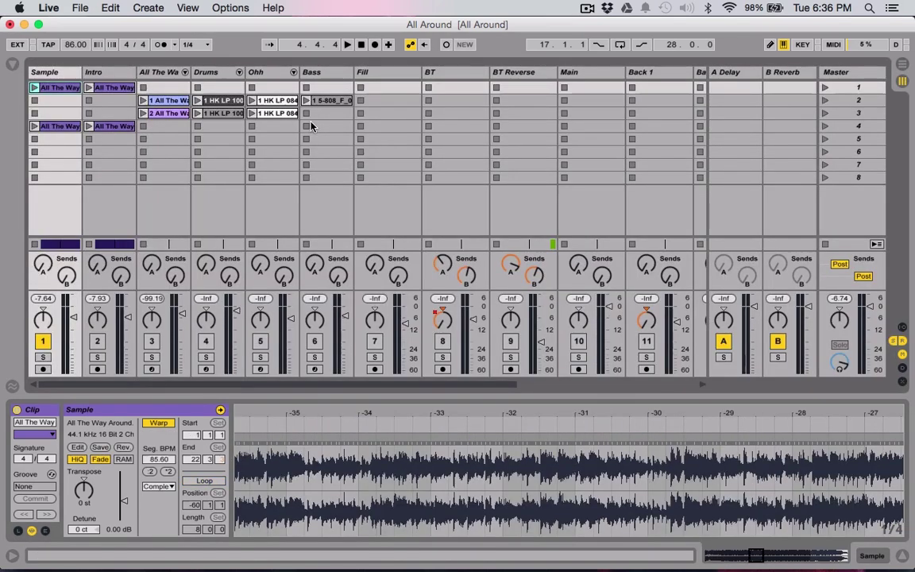
pyautogui.press('Tab')
pyautogui.rightClick(311, 126)
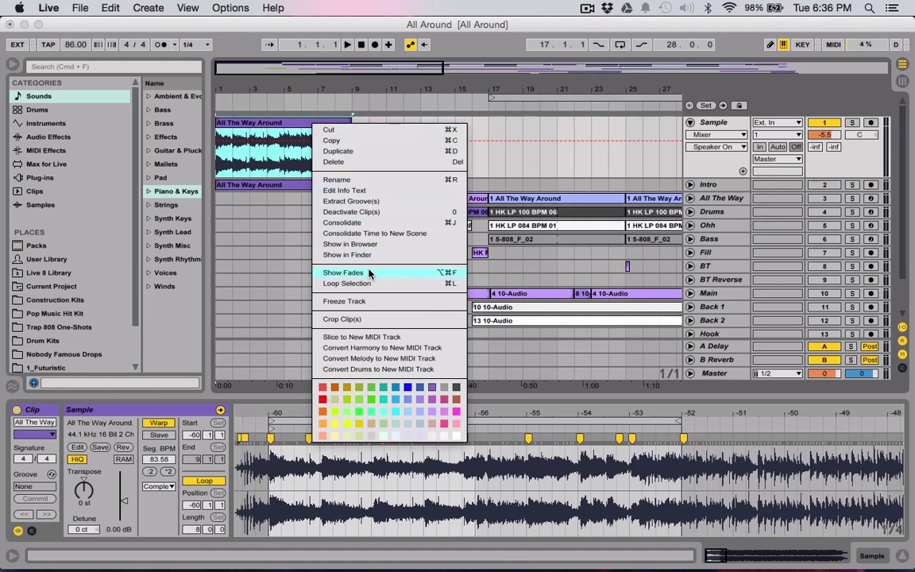
pyautogui.click(411, 337)
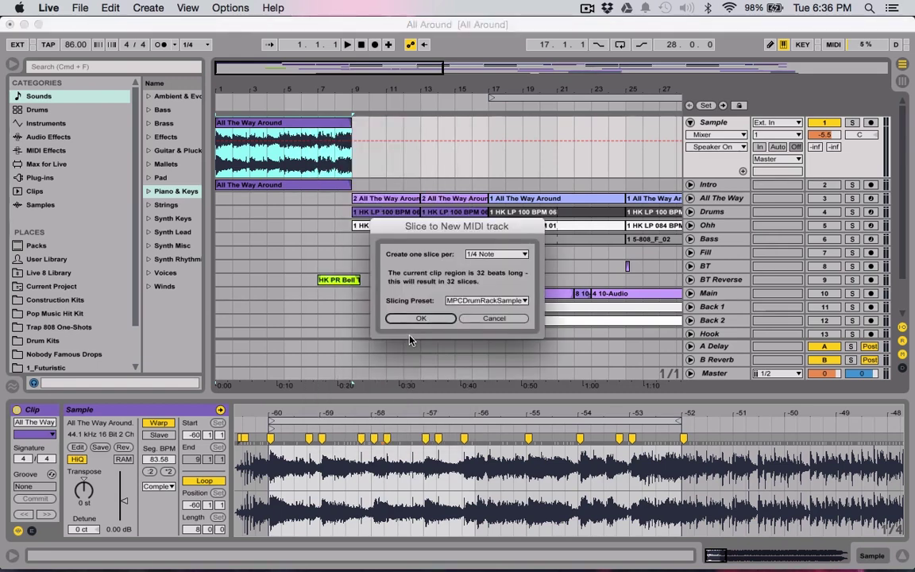
pyautogui.click(501, 254)
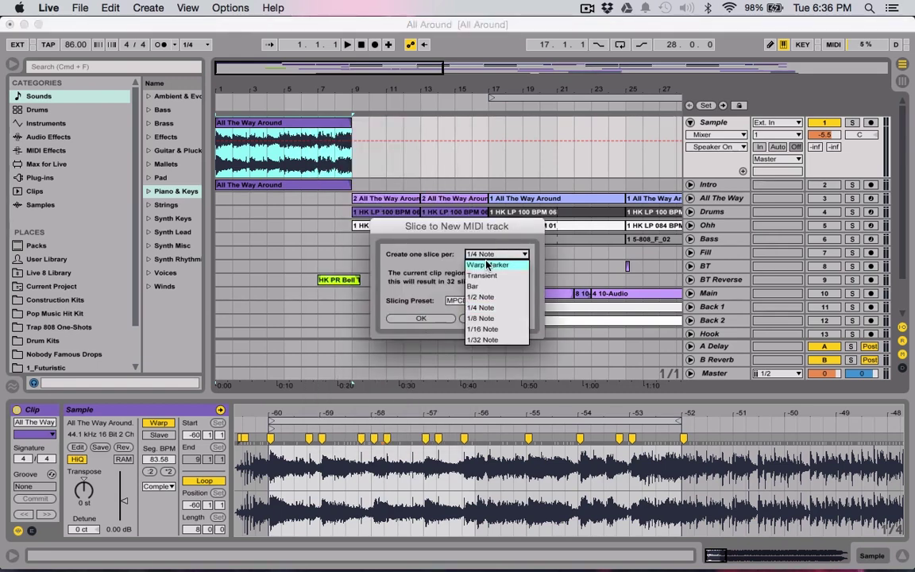
pyautogui.click(486, 266)
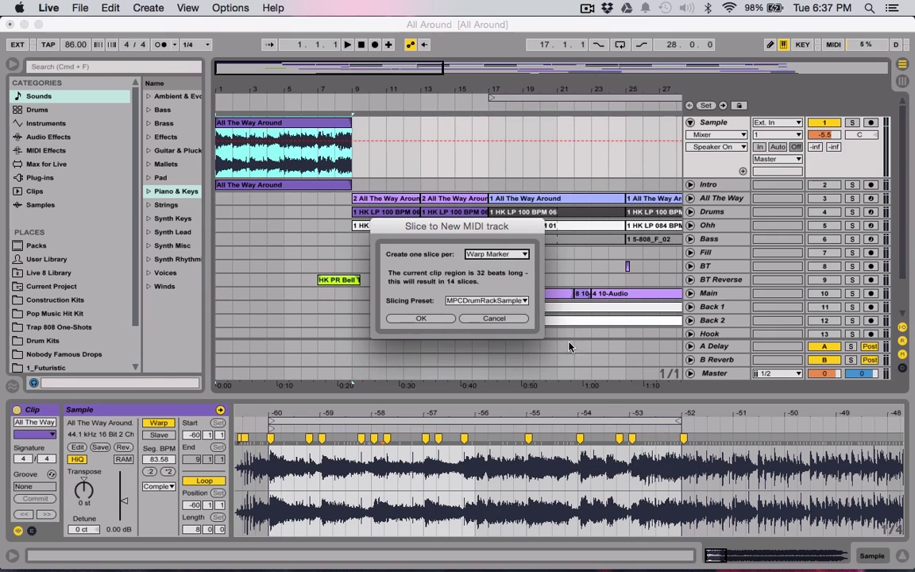
pyautogui.click(501, 254)
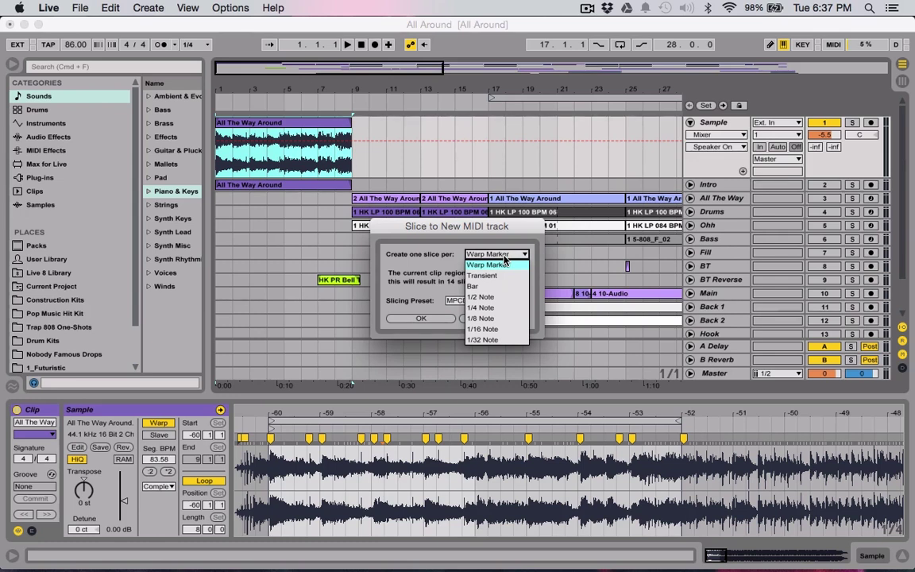
pyautogui.click(500, 264)
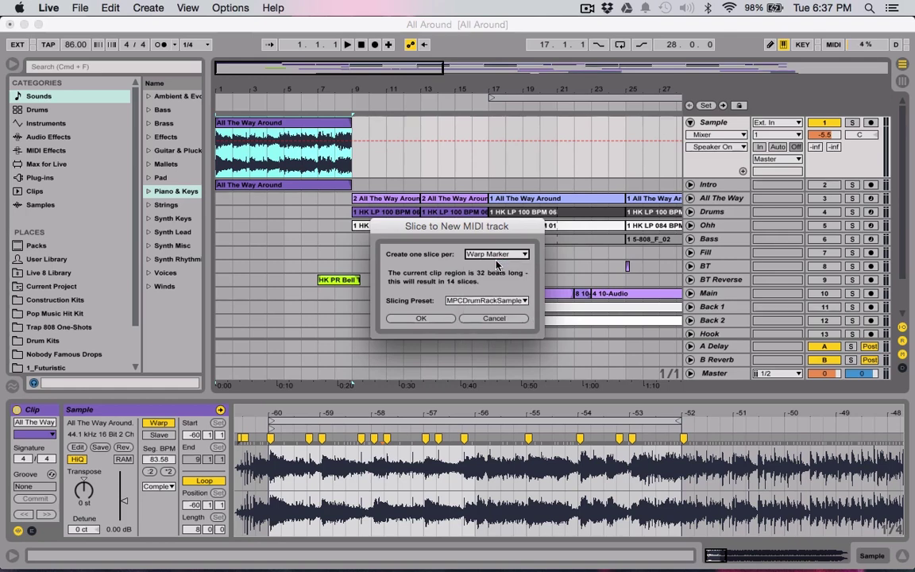
pyautogui.click(477, 300)
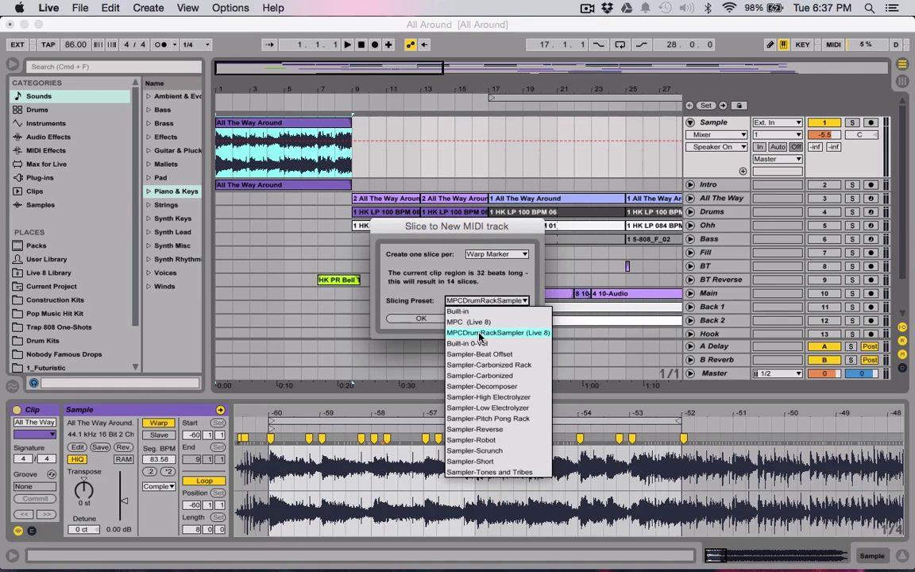
pyautogui.click(479, 333)
pyautogui.click(421, 320)
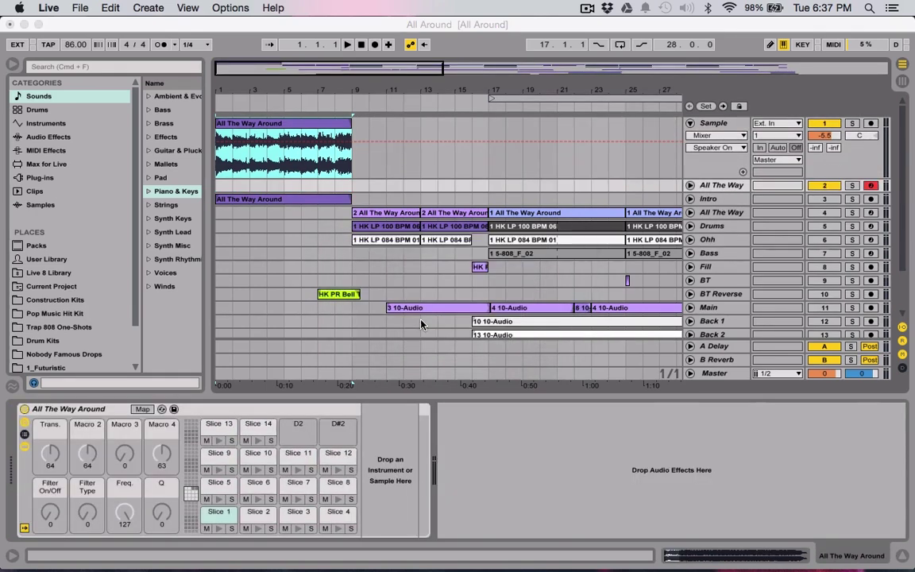
# Step: Unfold the existing All The Way track to compare its slice rack with the newly created one, and undo the slicing
pyautogui.click(704, 198)
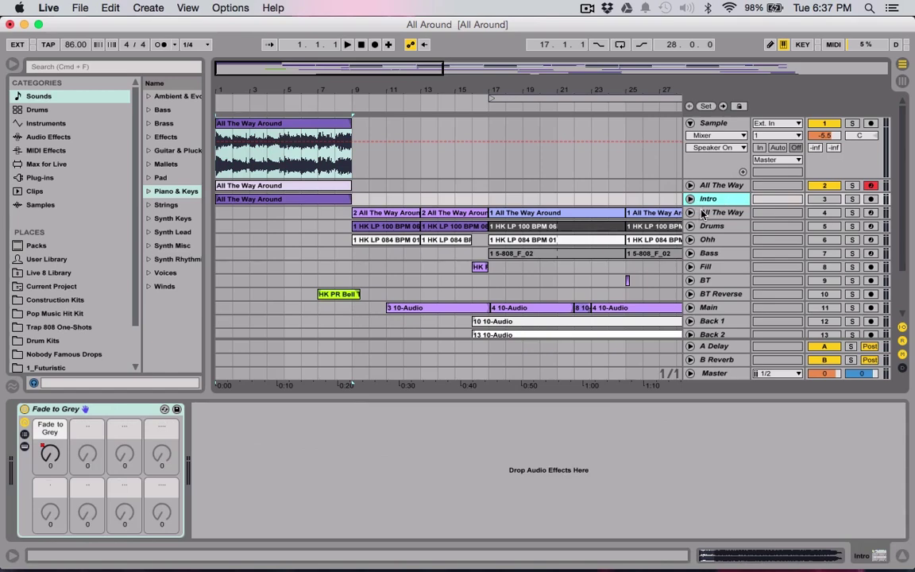
pyautogui.click(702, 213)
pyautogui.moveTo(701, 219); pyautogui.dragTo(701, 256)
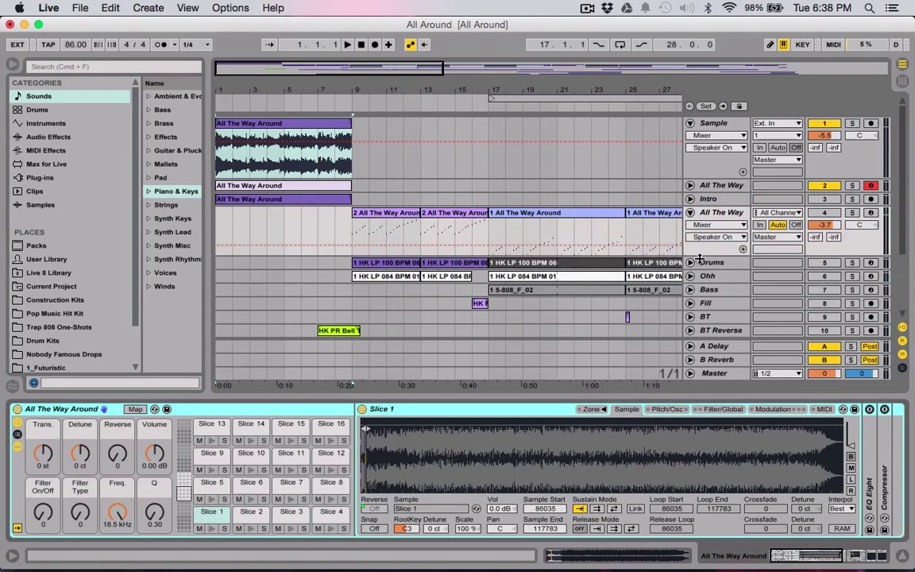
pyautogui.click(721, 188)
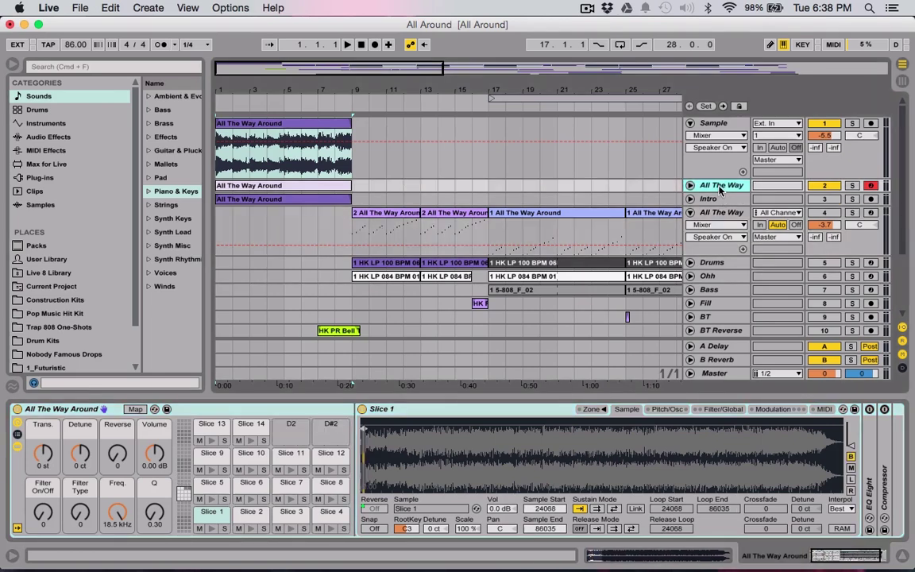
pyautogui.press('super+z')
# Step: Deactivate the Sample track, activate the All The Way track, and fold the Sample track
pyautogui.click(826, 126)
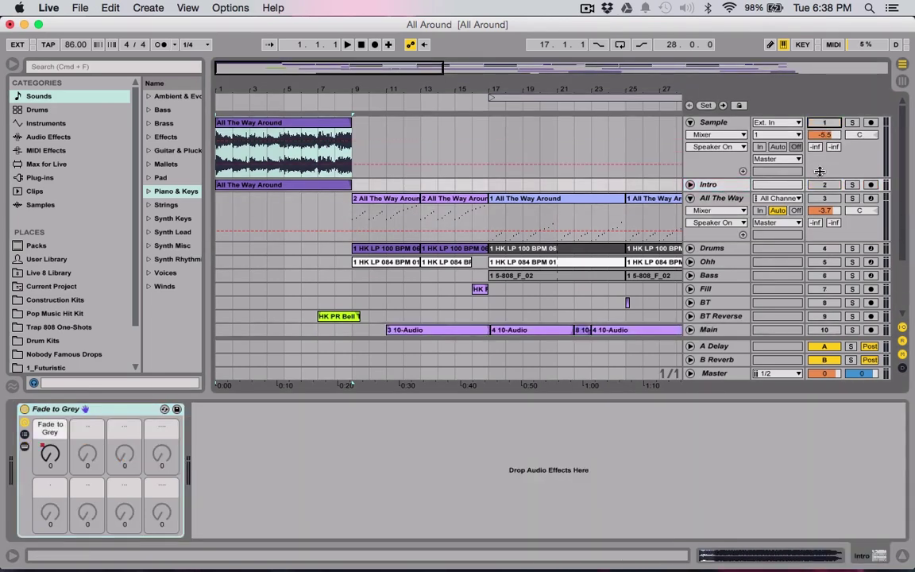
pyautogui.click(823, 198)
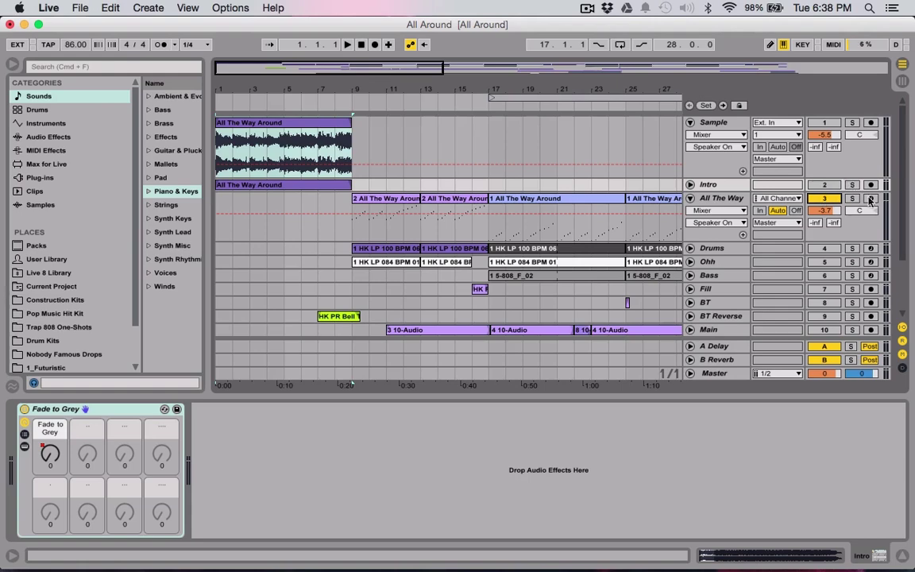
pyautogui.click(690, 122)
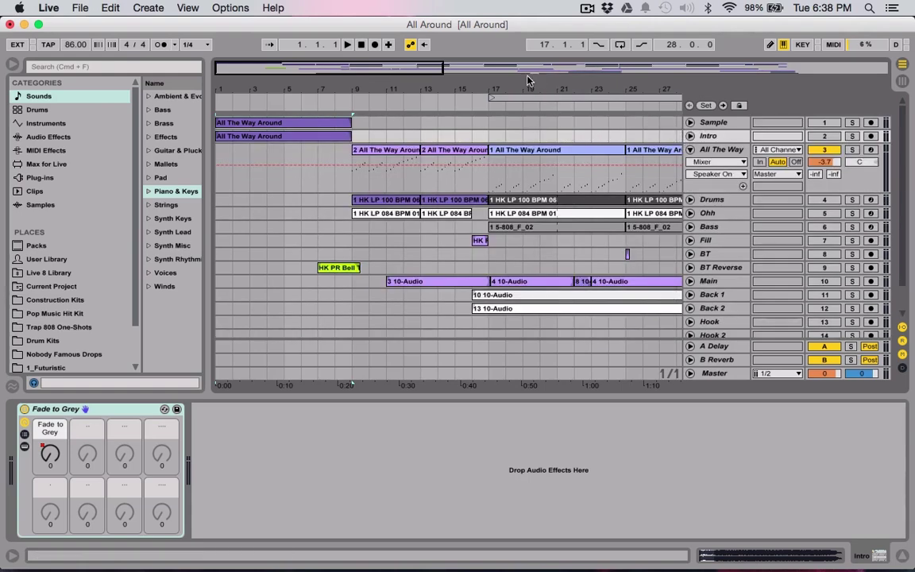
# Step: Select bars 17 to 21 of the All The Way track and examine its sliced MIDI clips from bar 9 onward
pyautogui.moveTo(572, 95)
pyautogui.mouseDown()
pyautogui.moveTo(504, 79)
pyautogui.moveTo(505, 64)
pyautogui.mouseUp()
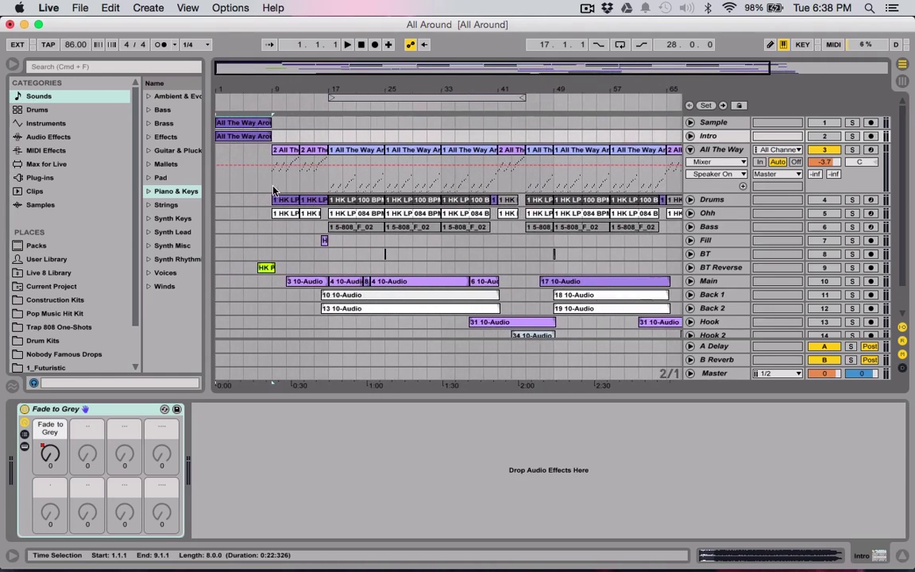
pyautogui.moveTo(272, 179); pyautogui.dragTo(356, 193)
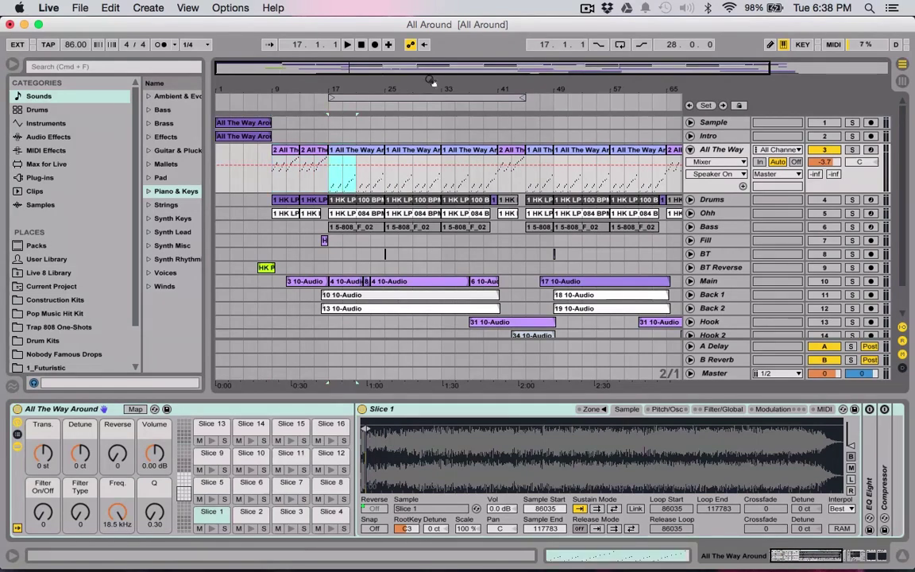
pyautogui.moveTo(309, 69); pyautogui.dragTo(285, 92)
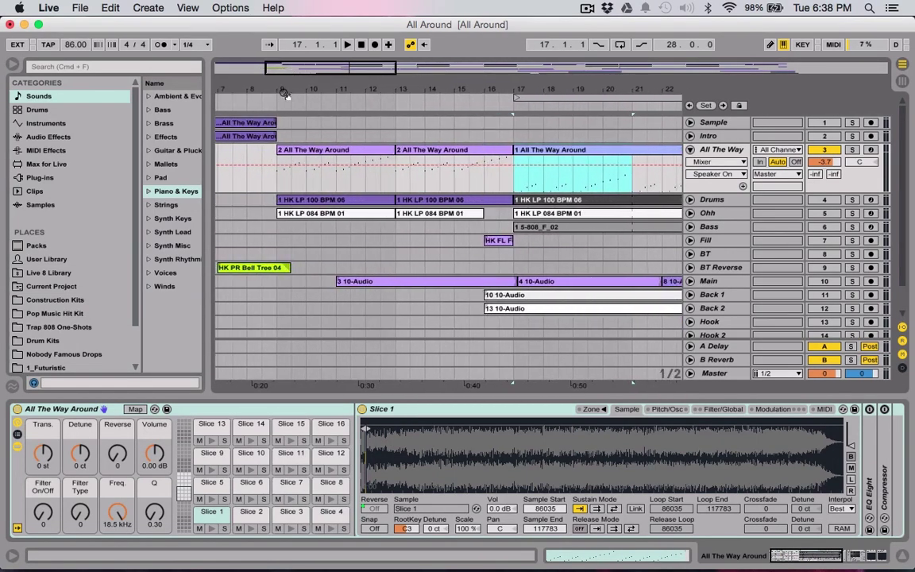
# Step: Arm the All The Way track for recording and trigger several of its rack's slices to audition them
pyautogui.click(869, 153)
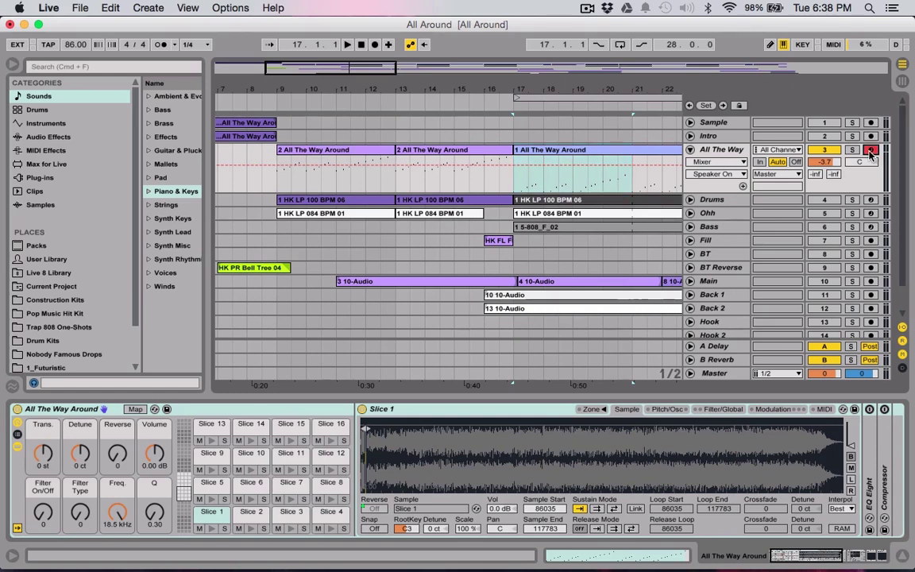
pyautogui.press('d')
pyautogui.press('f')
pyautogui.press('t')
pyautogui.press('g')
pyautogui.press('y')
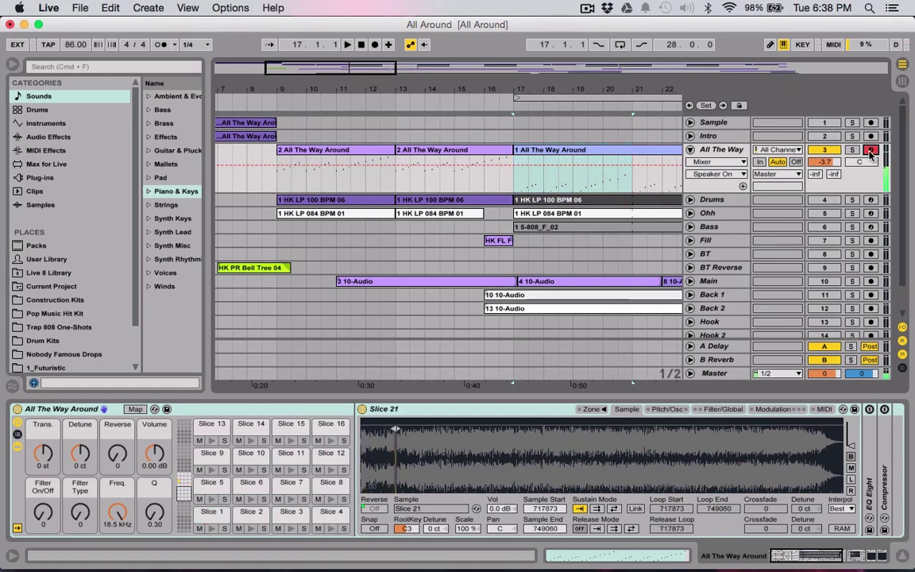
# Step: Play runs of single slices from the armed All The Way rack, including Slices 21, 26, 30 and 32
pyautogui.press('h')
pyautogui.press('u')
pyautogui.press('j')
pyautogui.press('k')
pyautogui.press('o')
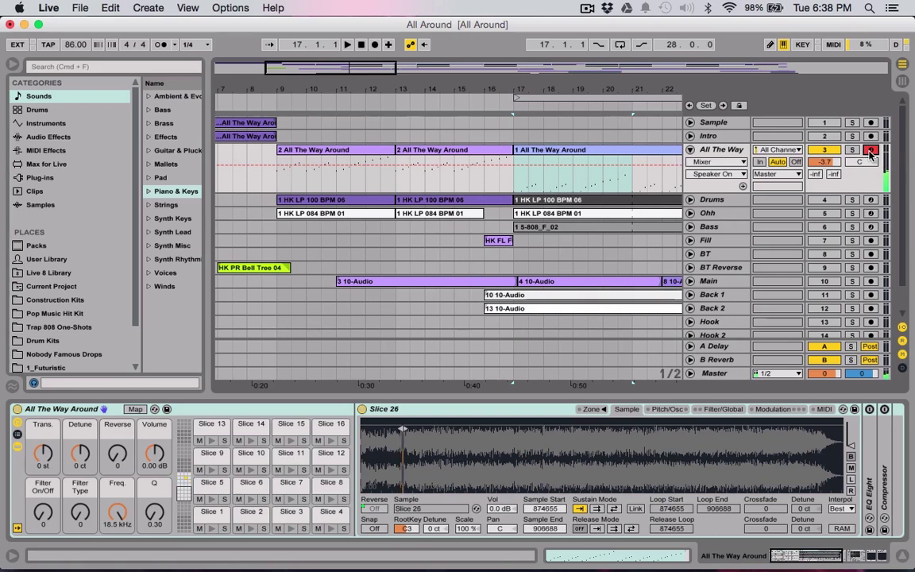
pyautogui.press('l')
pyautogui.press('p')
pyautogui.press(';')
pyautogui.press("'")
pyautogui.press('x')
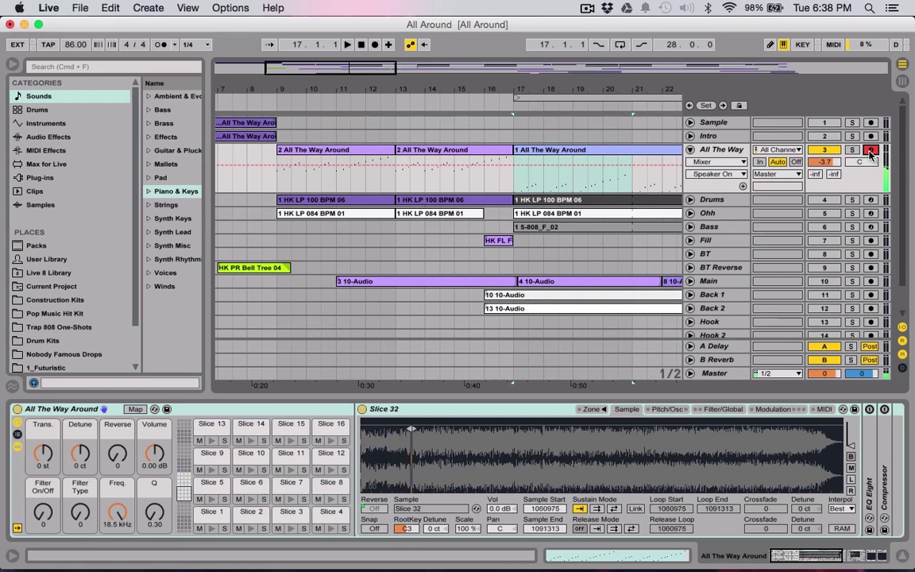
pyautogui.press('g')
pyautogui.press('z')
pyautogui.press('d')
pyautogui.press('j')
pyautogui.press("'")
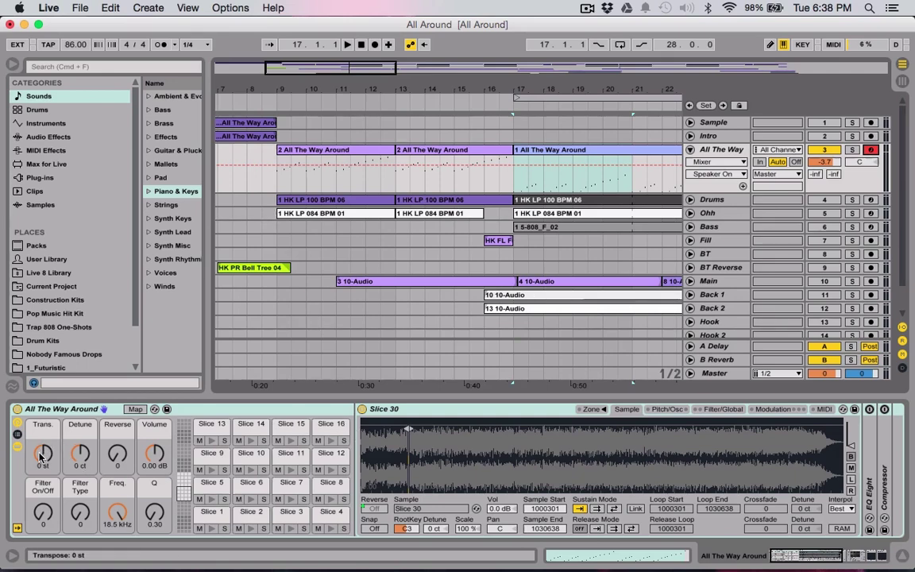
# Step: Try the All The Way rack's Transpose and Reverse macros, raising Reverse to 127 and returning it to 0
pyautogui.moveTo(41, 457)
pyautogui.mouseDown()
pyautogui.moveTo(41, 477)
pyautogui.moveTo(41, 458)
pyautogui.mouseUp()
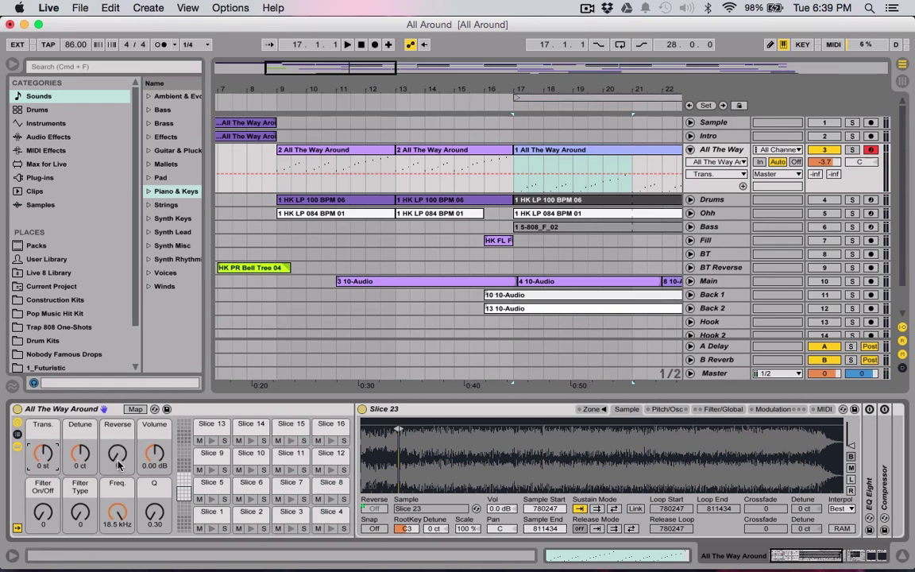
pyautogui.moveTo(118, 464); pyautogui.dragTo(118, 444)
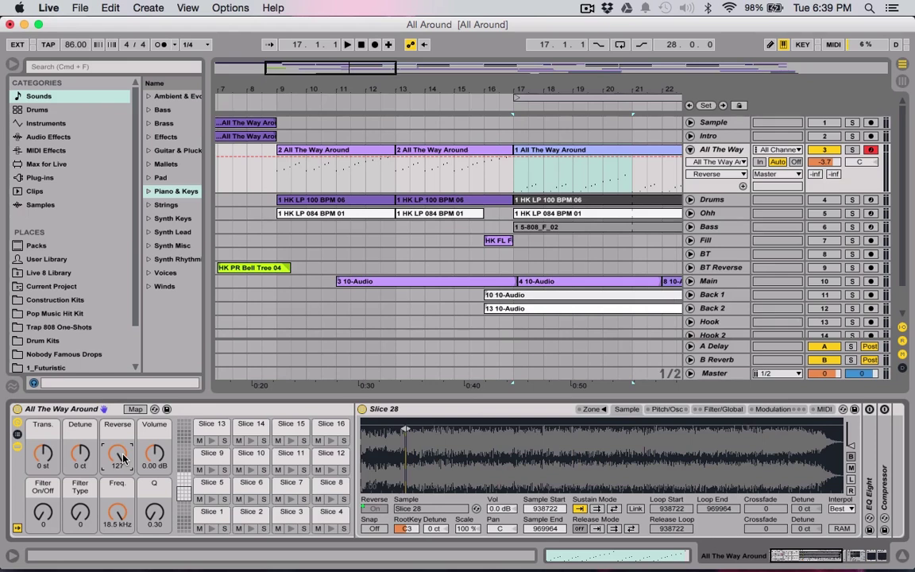
pyautogui.moveTo(121, 459); pyautogui.dragTo(122, 524)
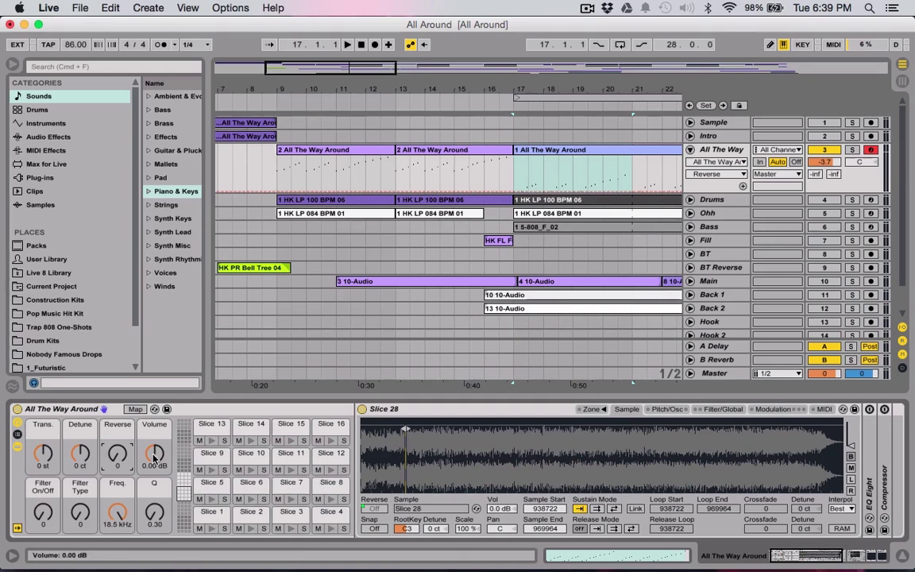
# Step: Display the All The Way rack's pads for Slices 17 to 32
pyautogui.hscroll(3, 518, 465)
pyautogui.hscroll(-4, 518, 465)
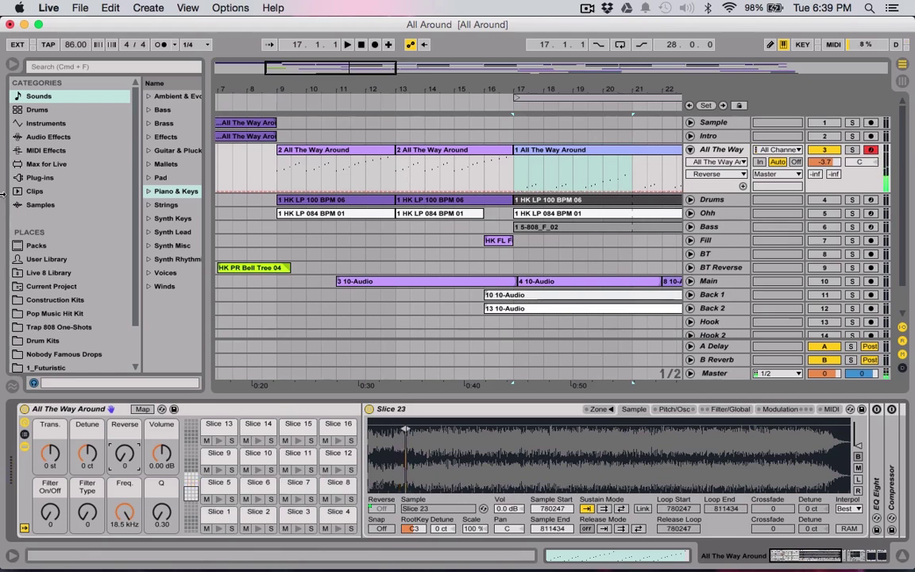
pyautogui.click(191, 480)
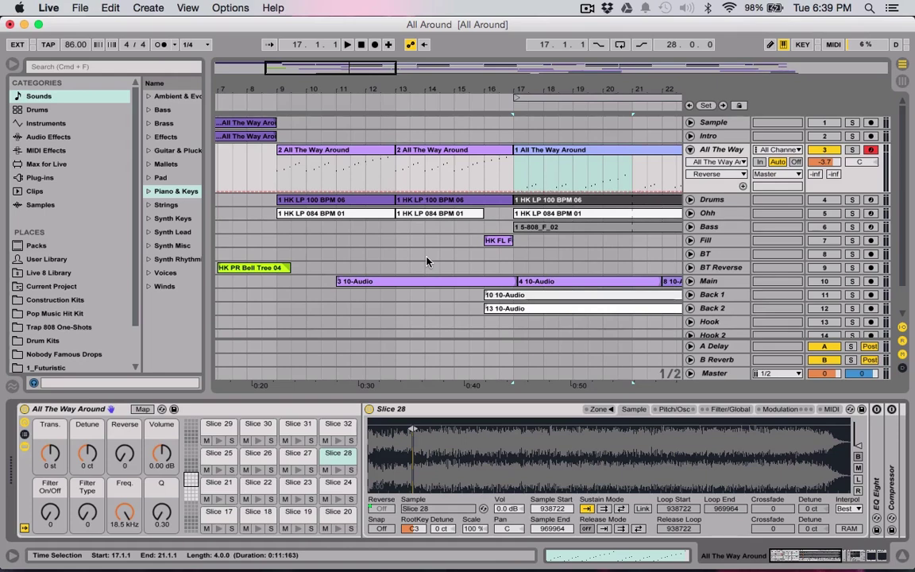
# Step: Play from bar 9 with the metronome on, viewing the first All The Way Around clip's notes in an enlarged editor with envelopes hidden
pyautogui.click(161, 44)
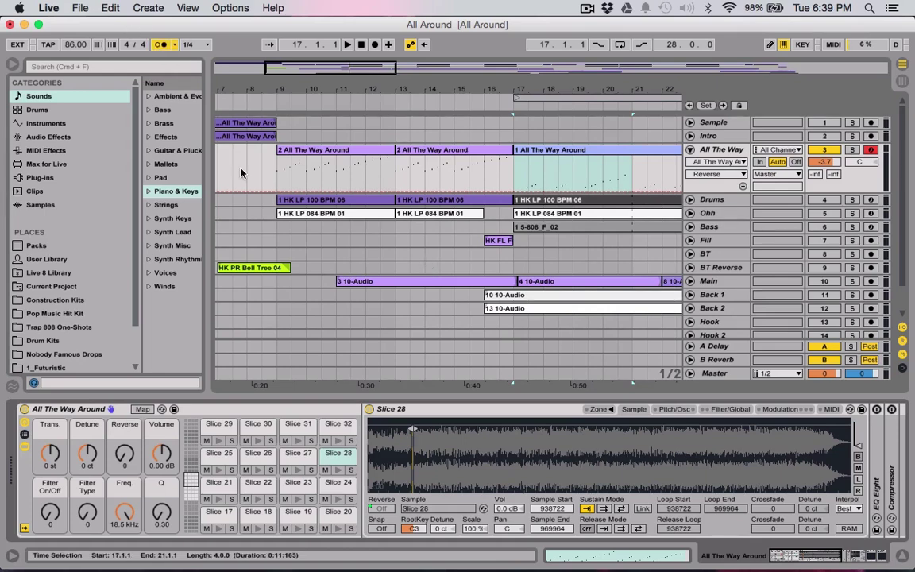
pyautogui.click(276, 244)
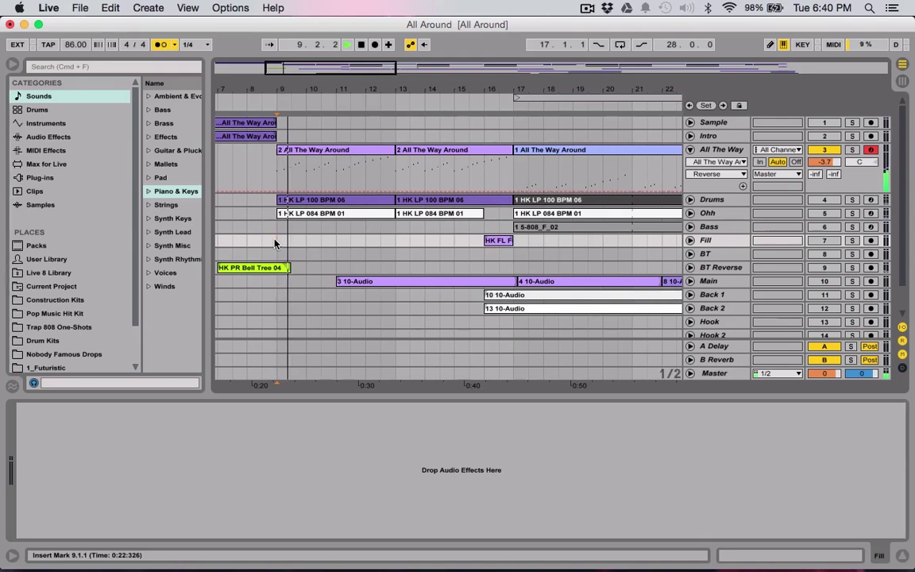
pyautogui.doubleClick(357, 154)
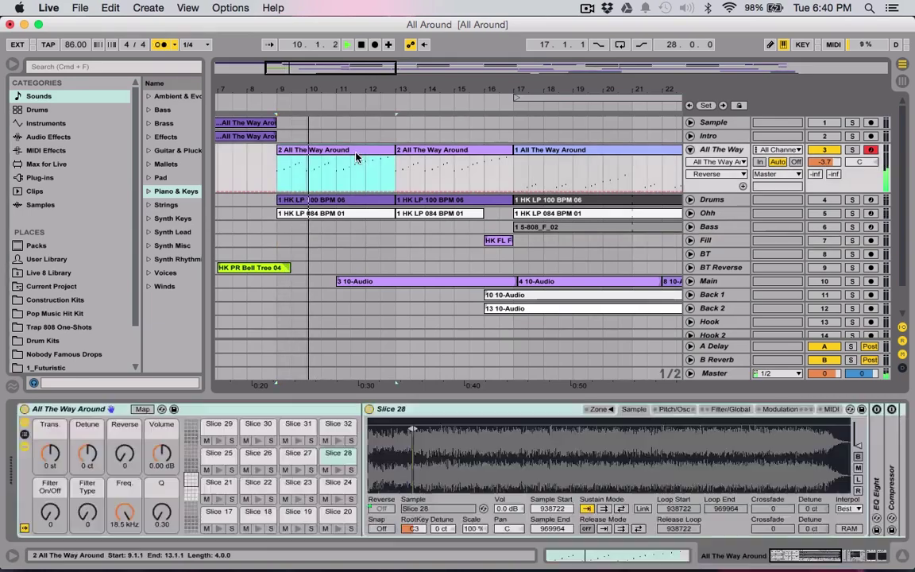
pyautogui.moveTo(429, 394); pyautogui.dragTo(431, 282)
pyautogui.click(32, 530)
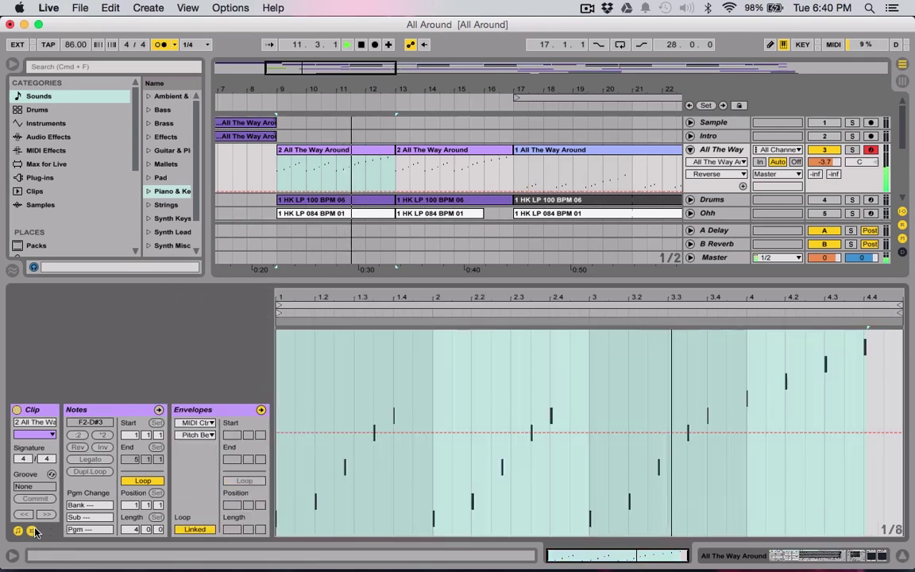
pyautogui.click(31, 531)
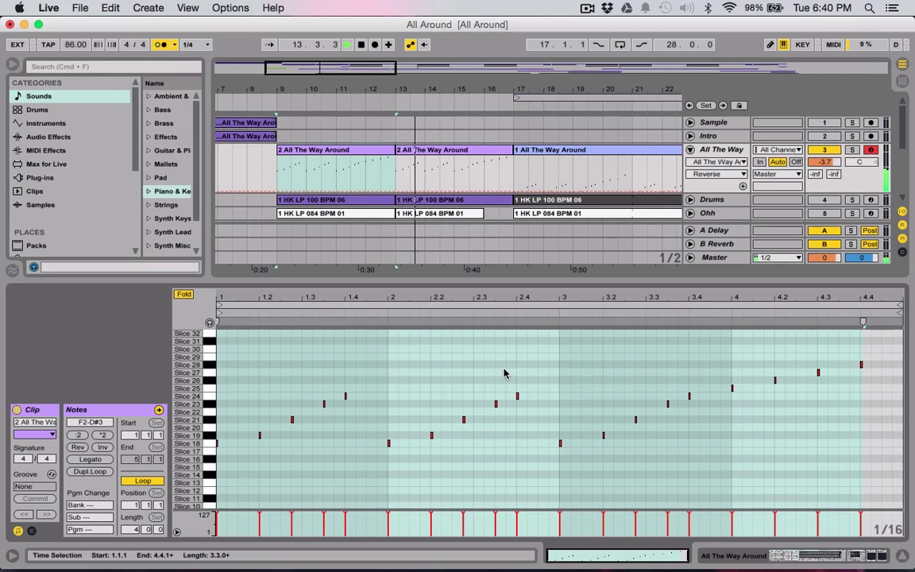
pyautogui.press('space')
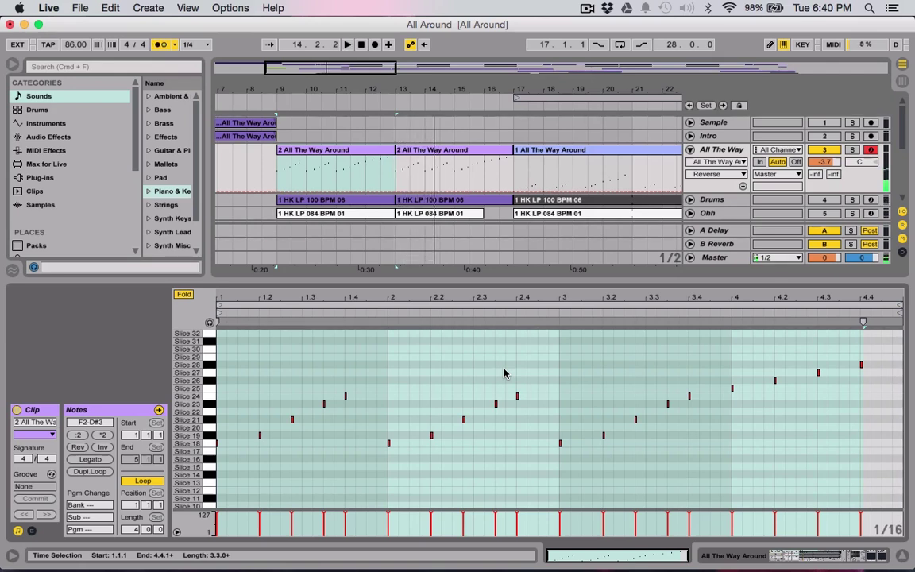
# Step: Shrink the note editor, unfold the Drums track and display its HK LP 100 BPM 06 drum rack
pyautogui.moveTo(254, 285); pyautogui.dragTo(254, 348)
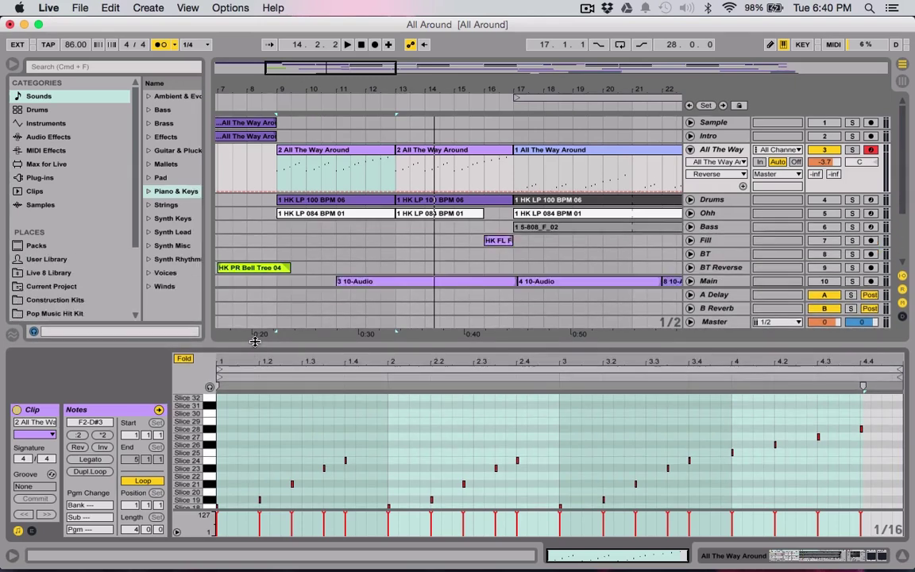
pyautogui.hscroll(4, 399, 272)
pyautogui.hscroll(-4, 399, 272)
pyautogui.scroll(-1, 400, 272)
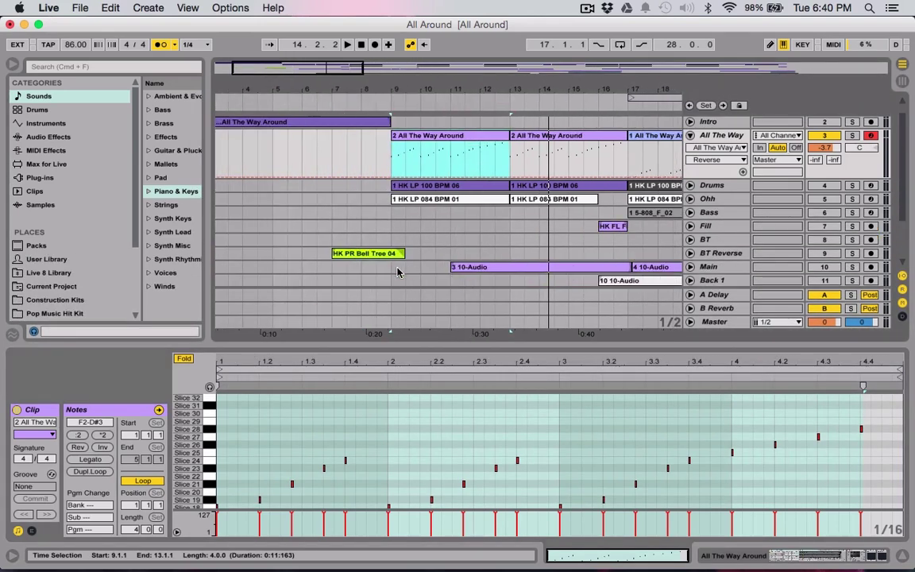
pyautogui.scroll(1, 399, 272)
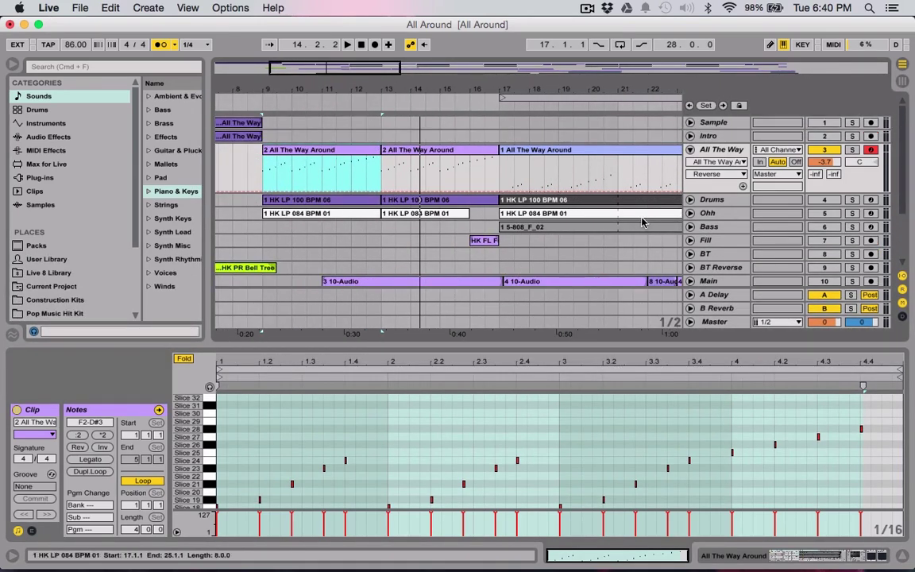
pyautogui.click(689, 200)
pyautogui.moveTo(702, 218); pyautogui.dragTo(702, 241)
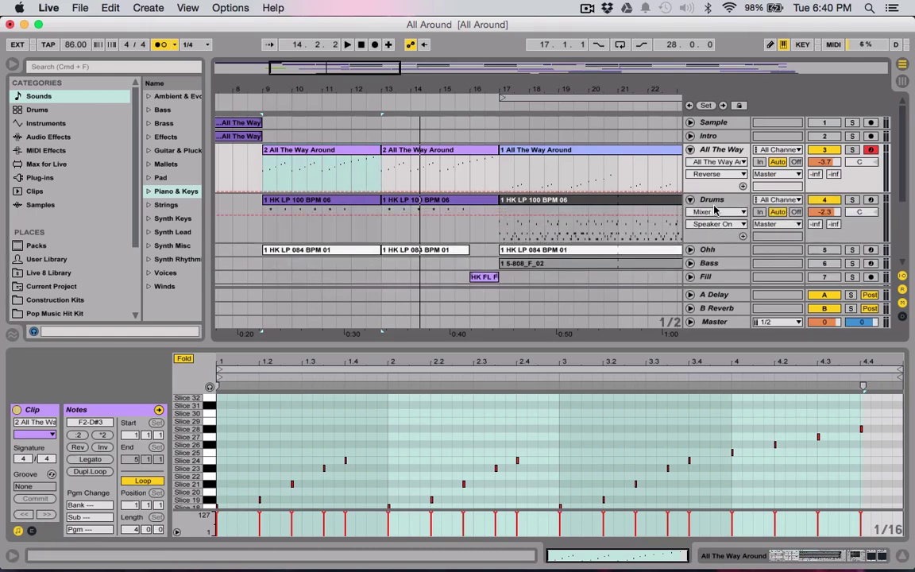
pyautogui.hotkey('shift', 'Tab')
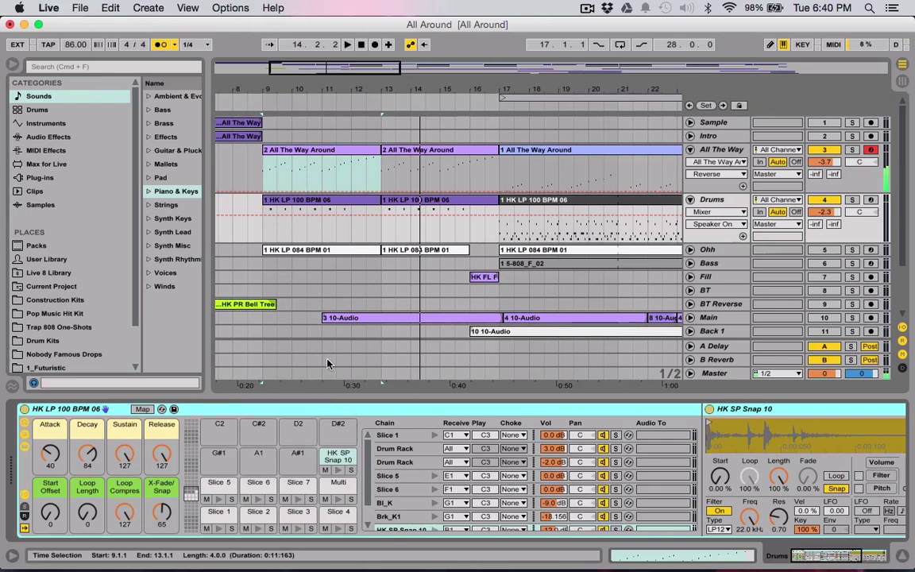
# Step: Play briefly from bar 9, arm the Drums track for recording and turn off the metronome
pyautogui.press('space')
pyautogui.press('space')
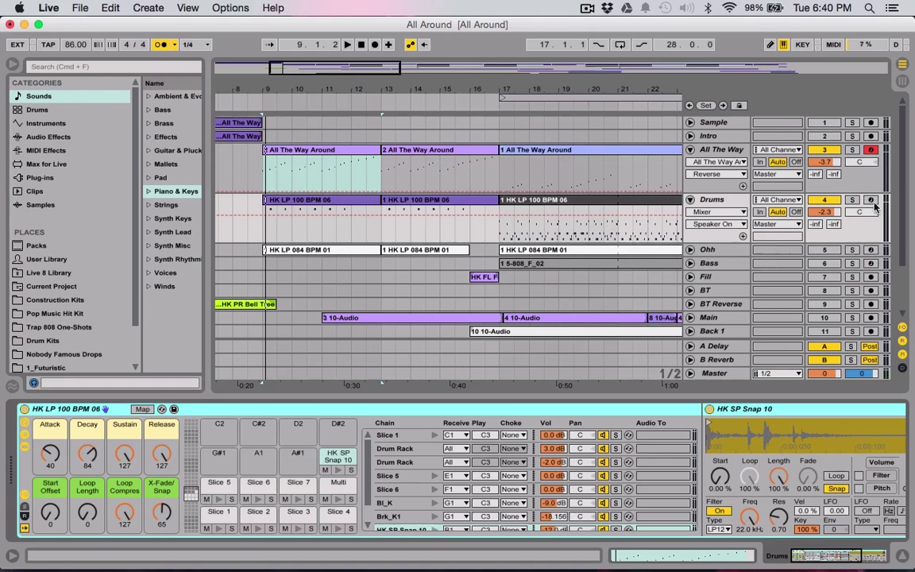
pyautogui.click(871, 200)
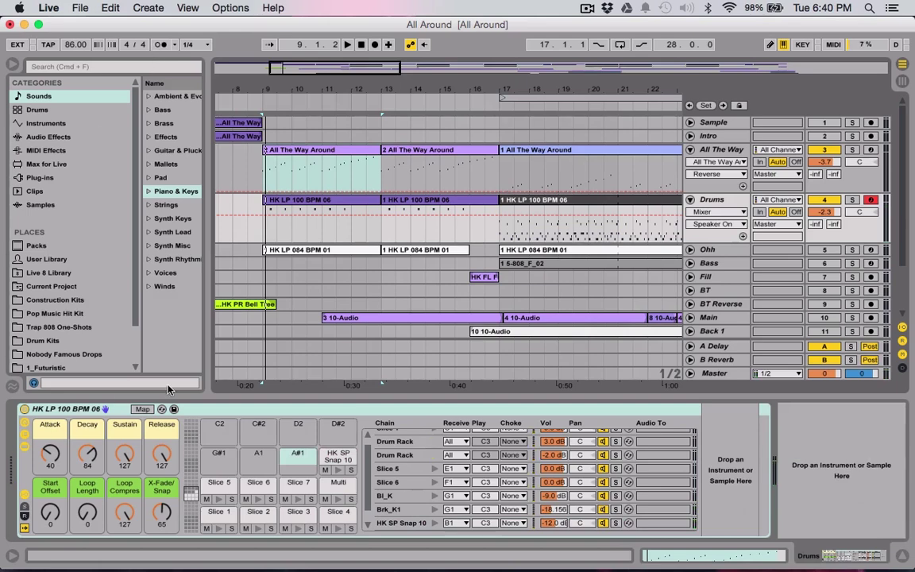
# Step: Select the Slice 1 pad of the Drums rack and examine the chain list and the slice's sampler settings
pyautogui.click(206, 523)
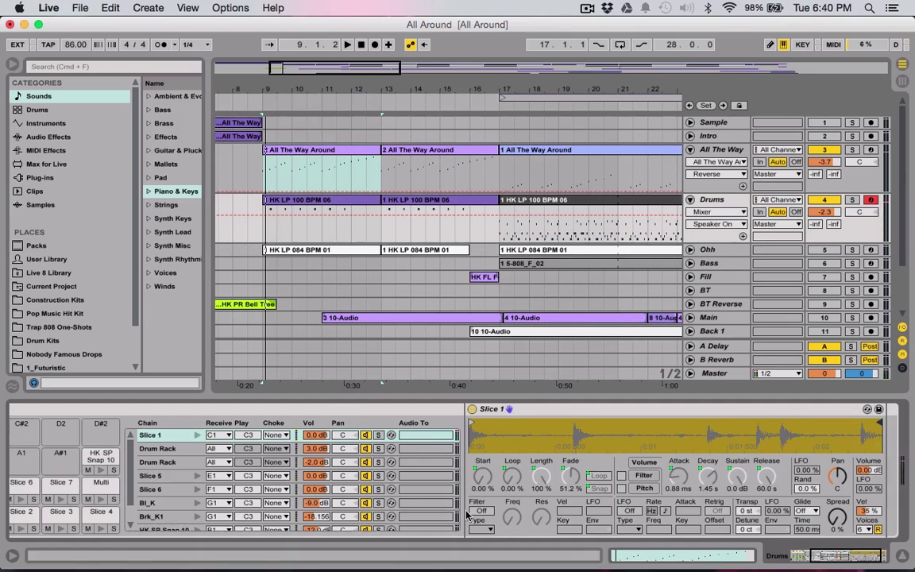
pyautogui.hscroll(-5, 467, 514)
pyautogui.scroll(-2, 467, 514)
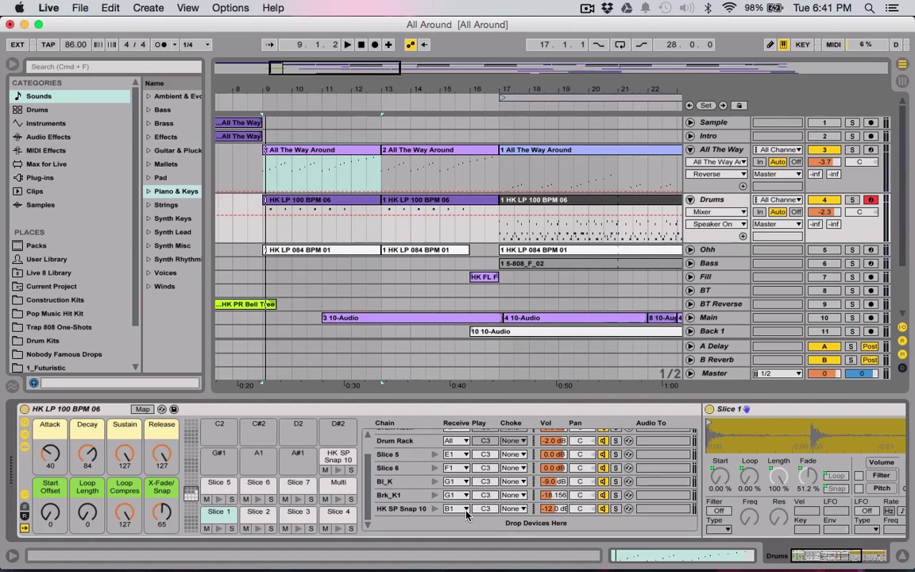
pyautogui.scroll(2, 405, 475)
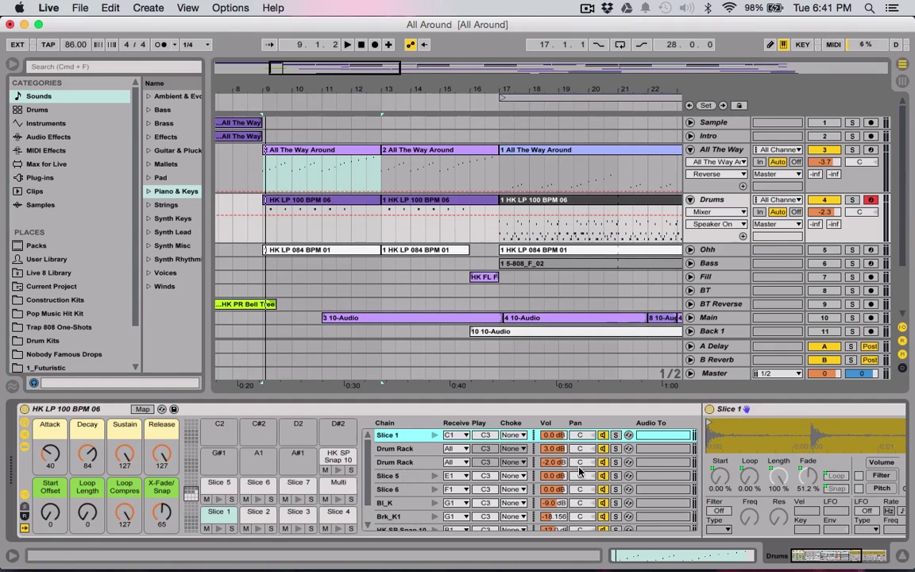
pyautogui.hscroll(5, 580, 472)
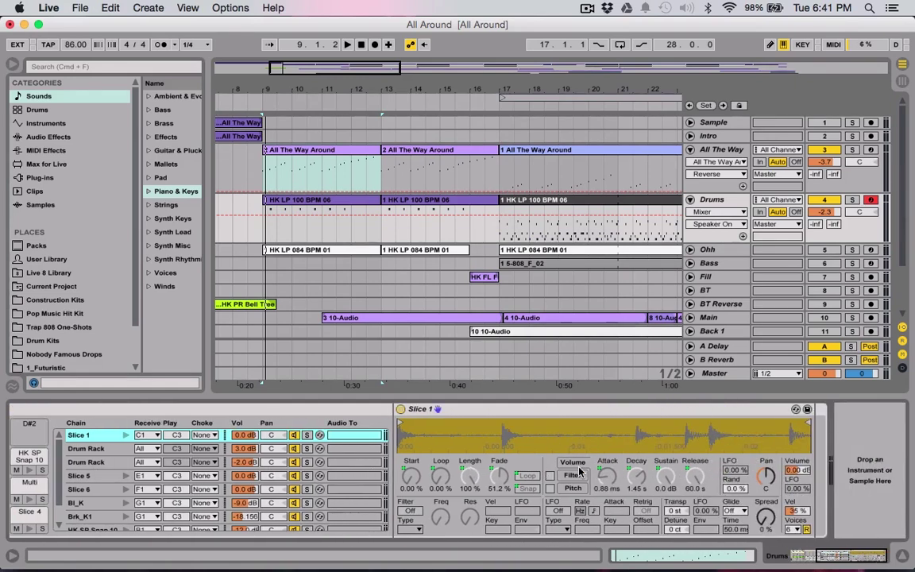
pyautogui.hscroll(-3, 565, 464)
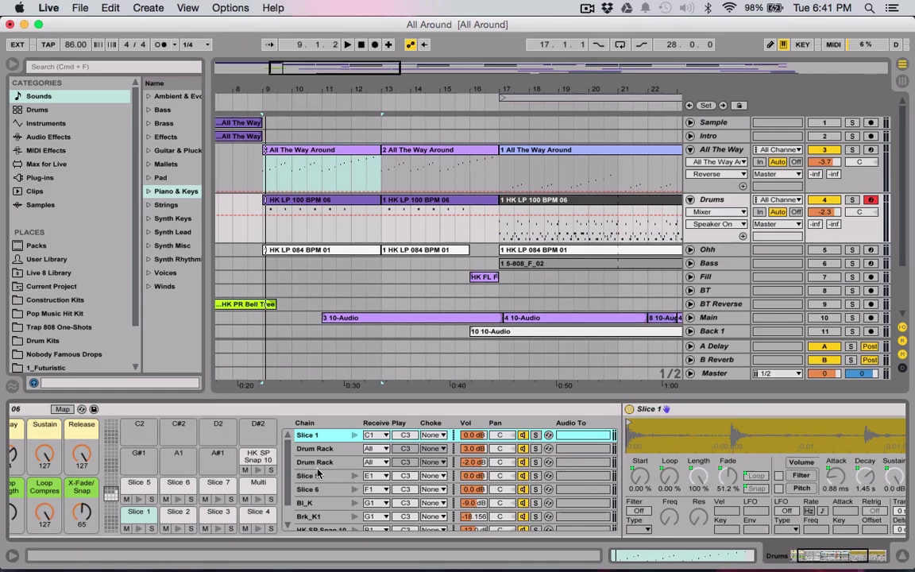
# Step: Switch to Session View and unfold the Drums rack so its individual chains show in the mixer
pyautogui.press('Tab')
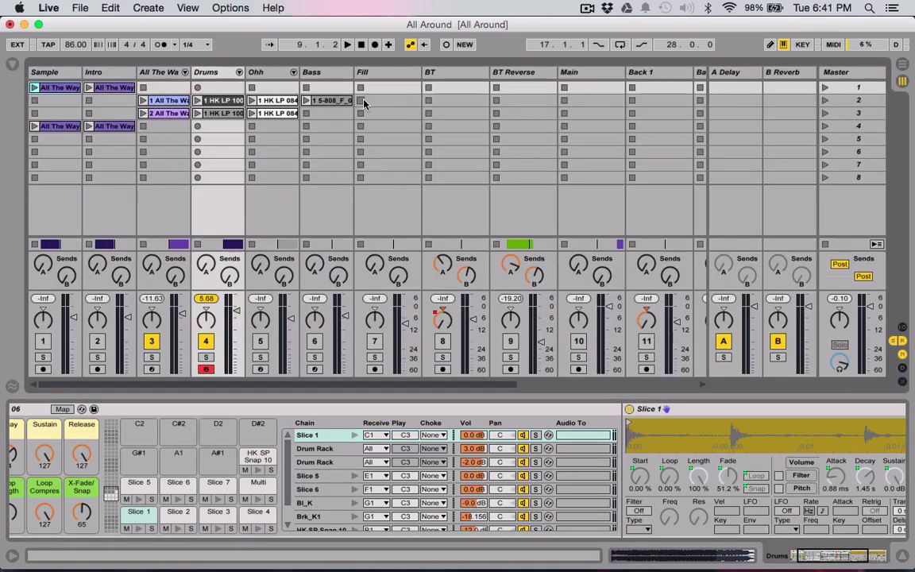
pyautogui.click(238, 71)
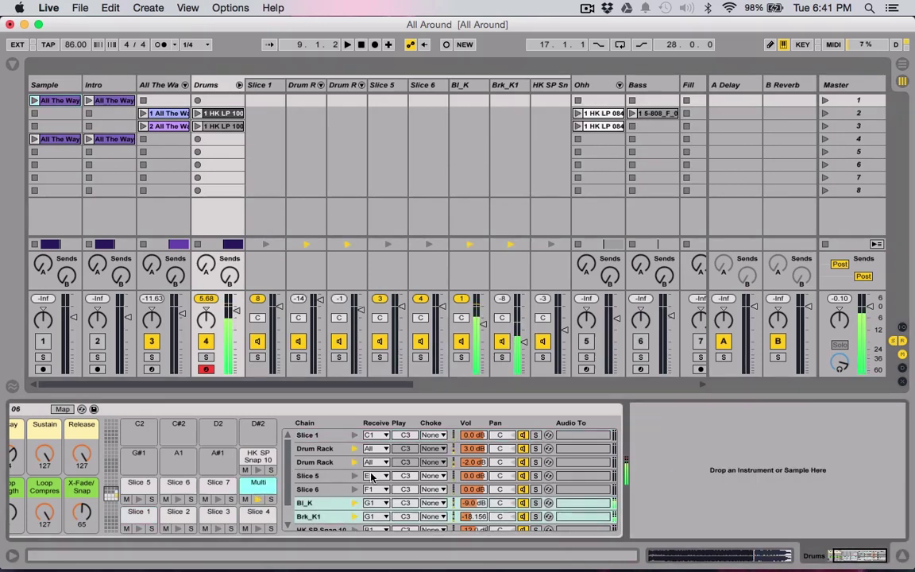
pyautogui.hscroll(5, 447, 353)
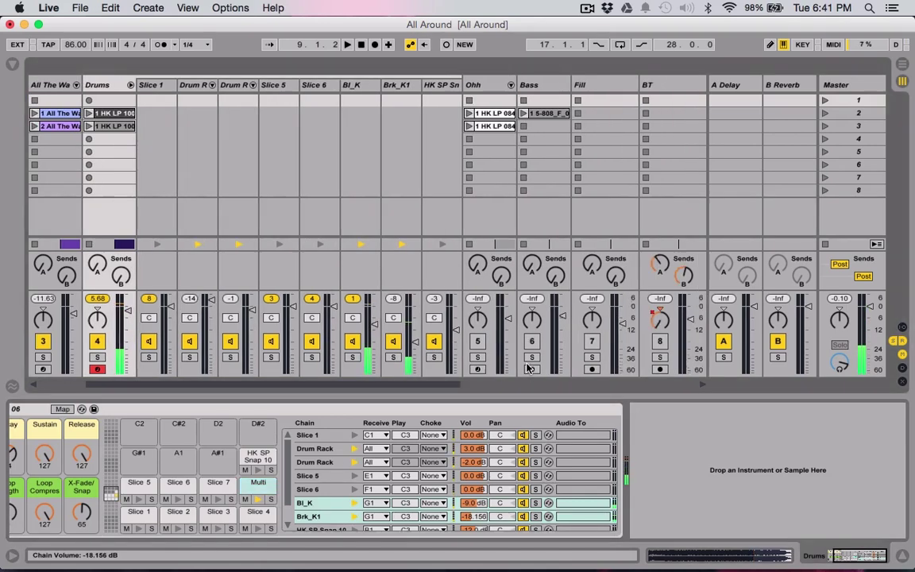
pyautogui.hscroll(-5, 447, 353)
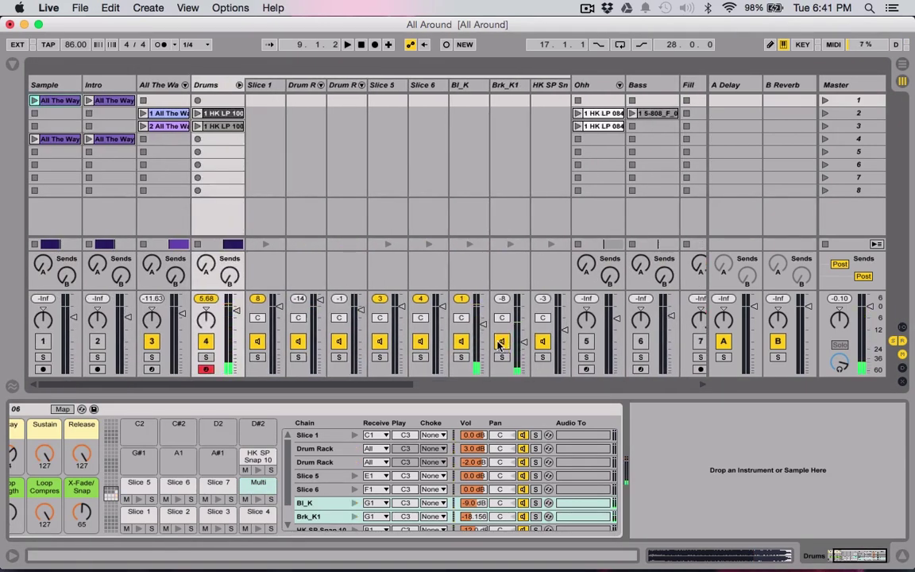
# Step: Mute the Bl_K and Brk_K1 chains in turn to hear each kick layer alone, and reactivate both
pyautogui.click(501, 342)
pyautogui.click(461, 341)
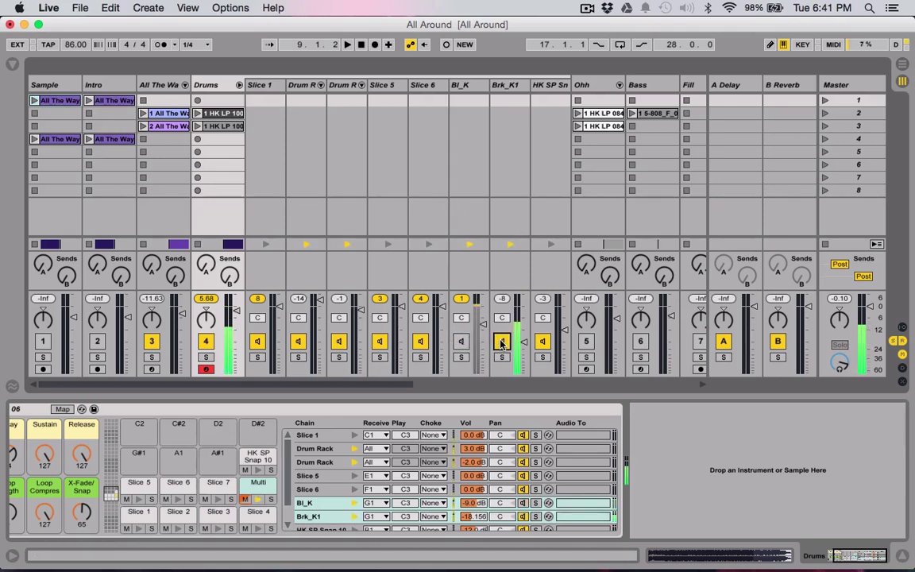
pyautogui.click(501, 341)
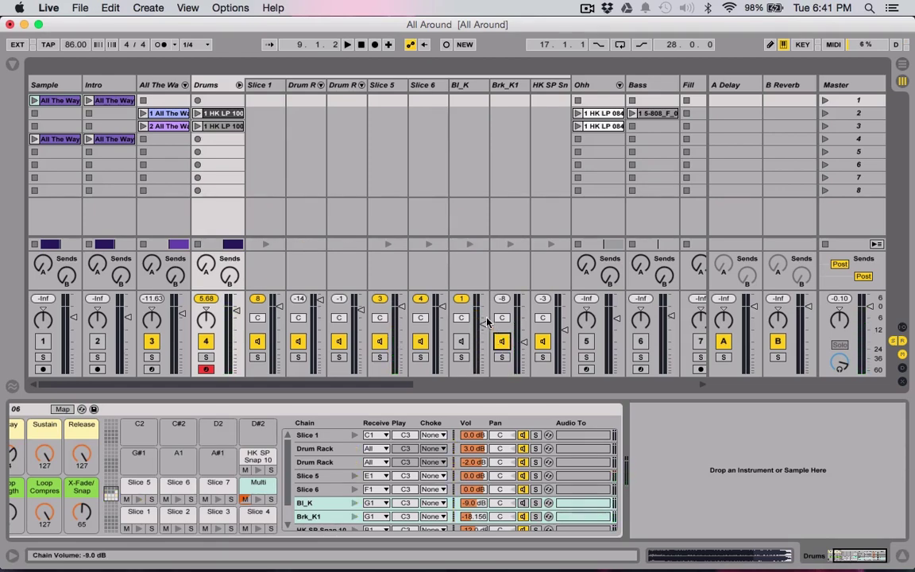
pyautogui.click(465, 86)
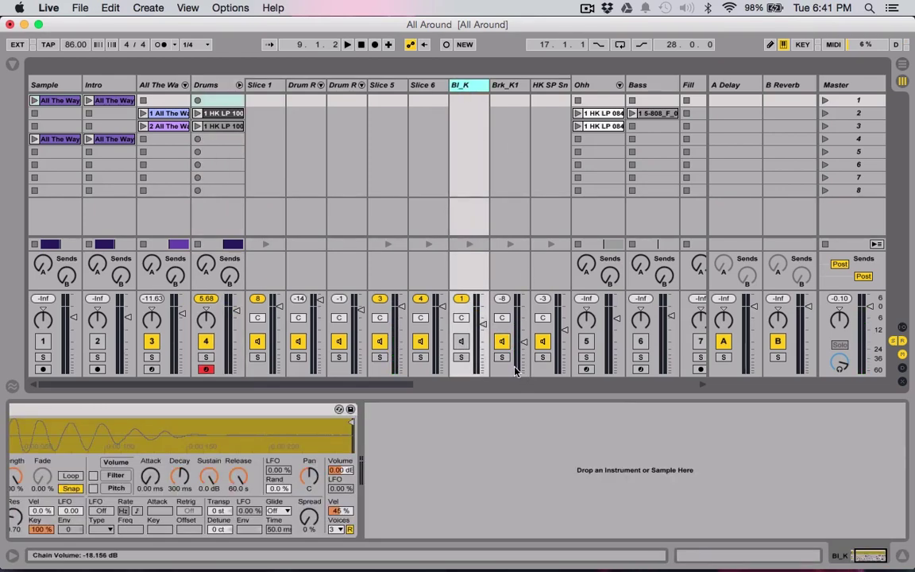
pyautogui.click(461, 342)
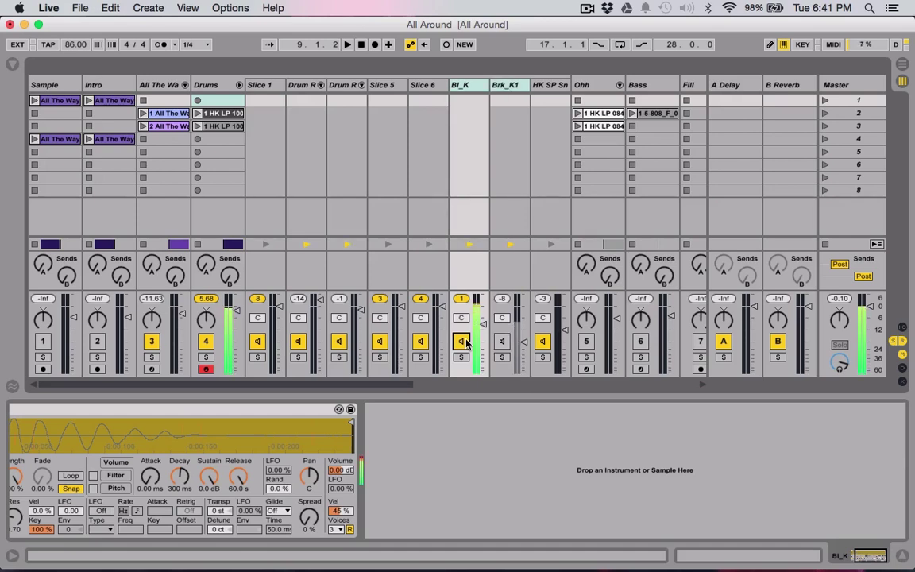
pyautogui.click(500, 343)
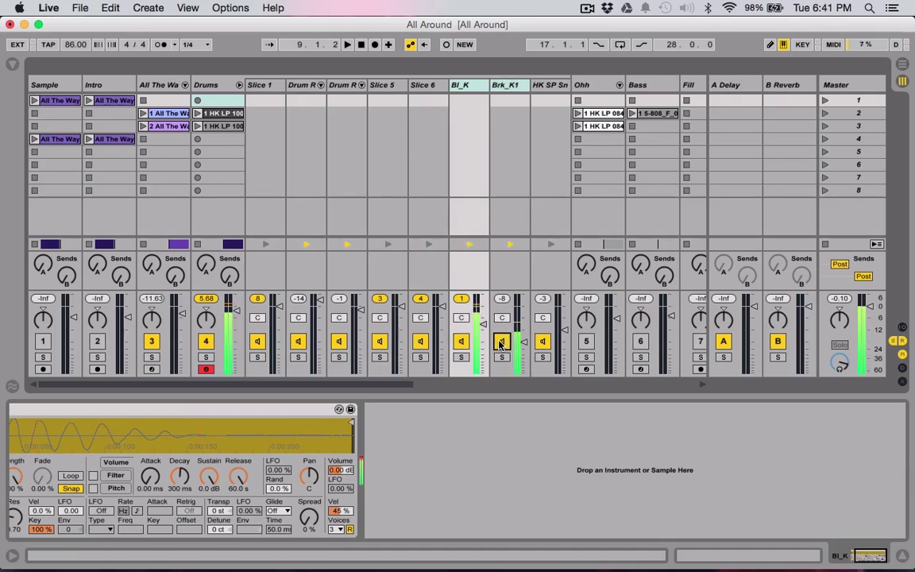
# Step: Select the Drums track to bring up its rack, and show the browser with a wider content pane
pyautogui.hscroll(-3, 419, 425)
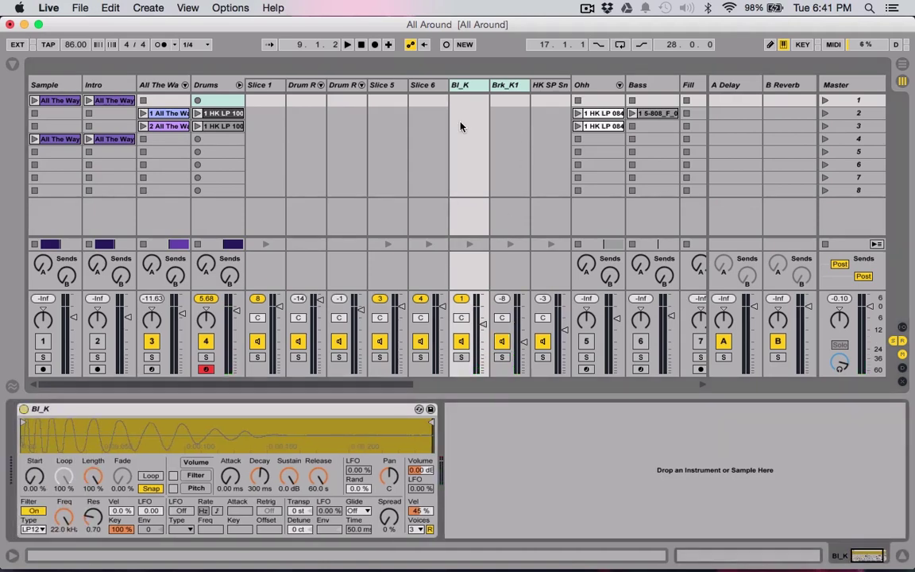
pyautogui.click(206, 86)
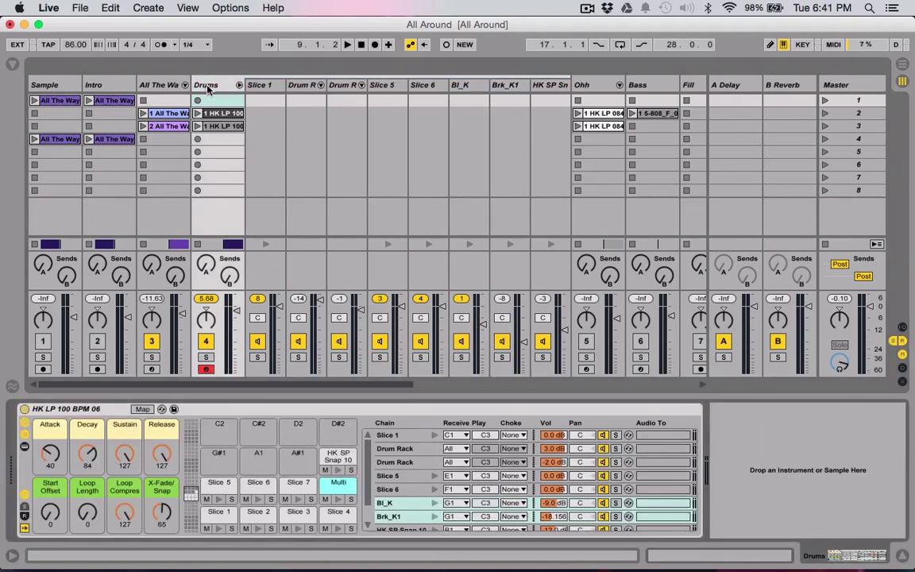
pyautogui.click(11, 61)
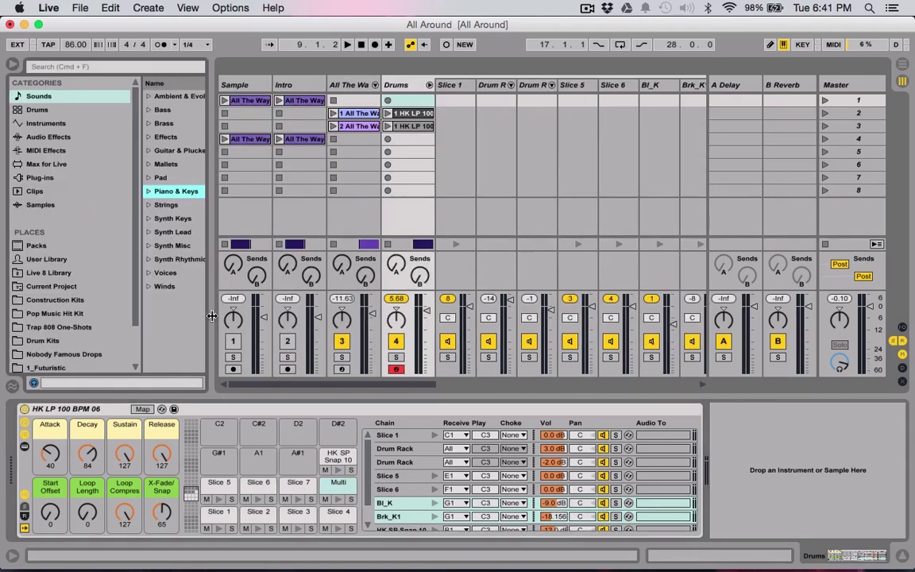
pyautogui.moveTo(204, 312); pyautogui.dragTo(245, 315)
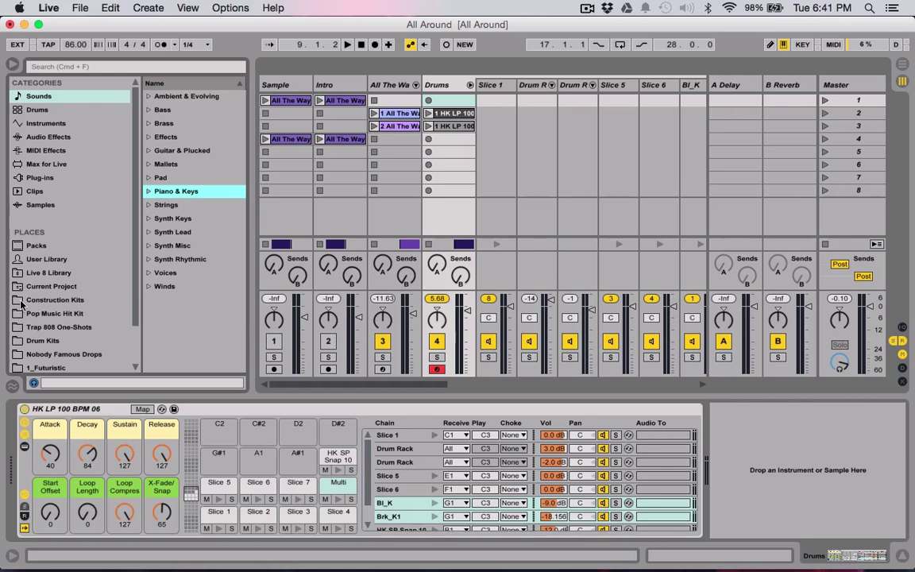
# Step: Browse the Pop Music Hit Kit folder down to HIT KIT V3 WAV, HK Bass Drums, BD Real
pyautogui.click(50, 340)
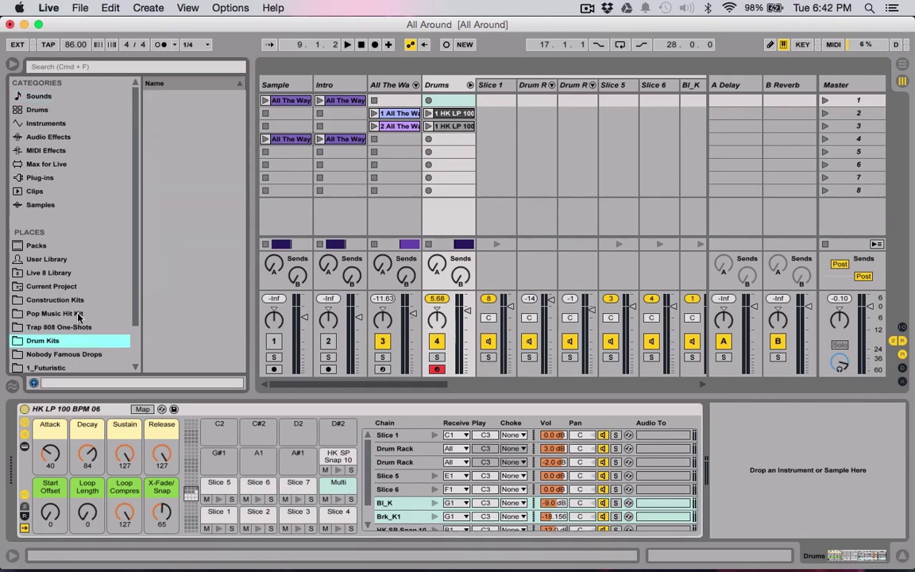
pyautogui.click(47, 313)
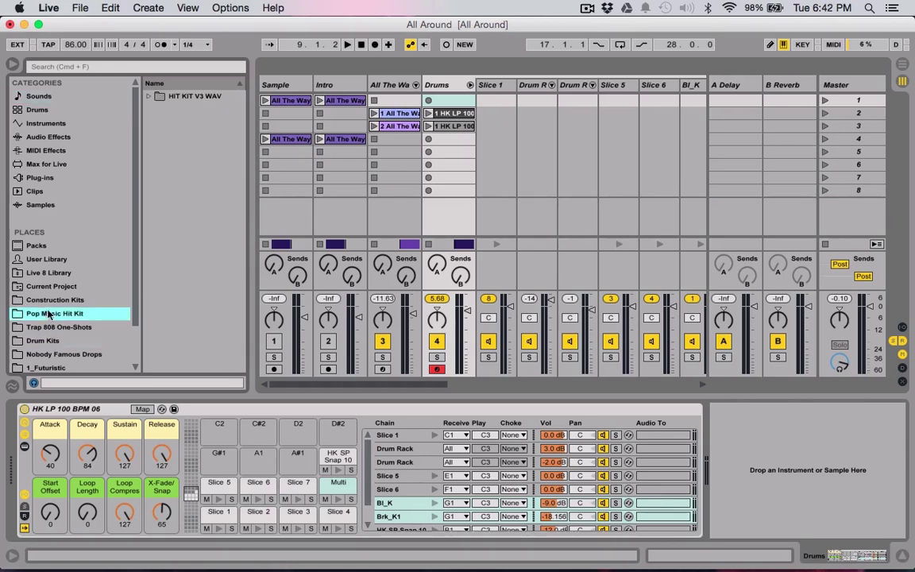
pyautogui.click(154, 96)
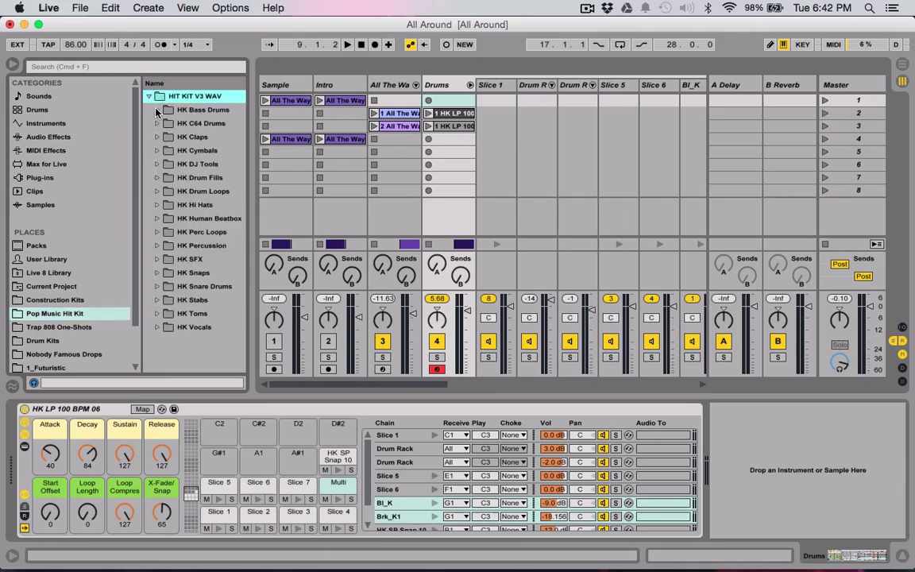
pyautogui.click(157, 112)
pyautogui.click(166, 150)
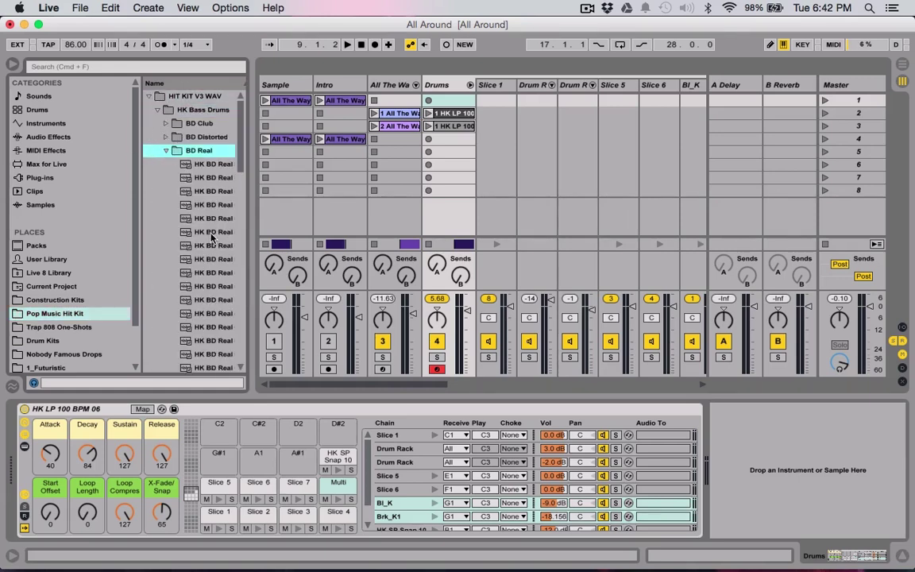
# Step: Audition several BD Real kick samples and load HK BD Real 011 onto the empty A#1 pad of the Drums rack
pyautogui.click(215, 258)
pyautogui.press('Down')
pyautogui.press('Down')
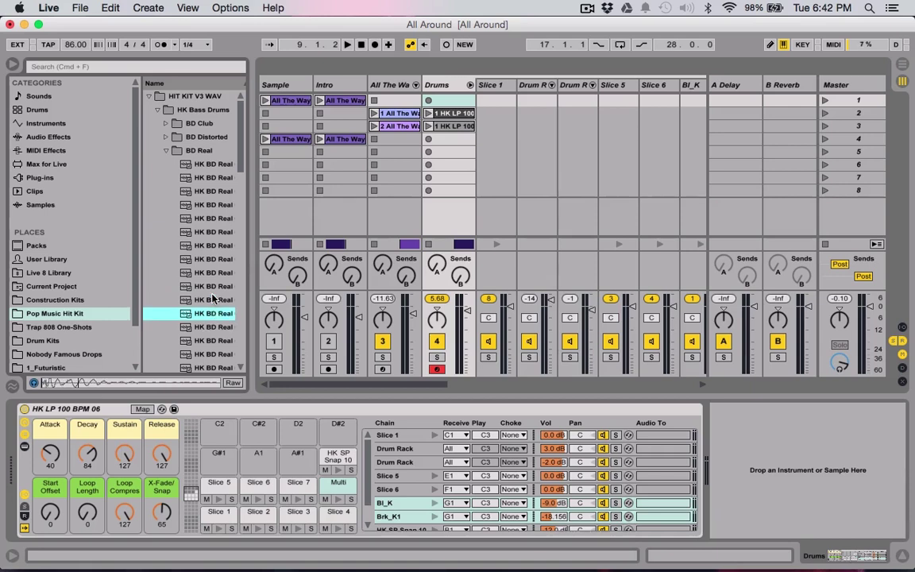
pyautogui.press('Down')
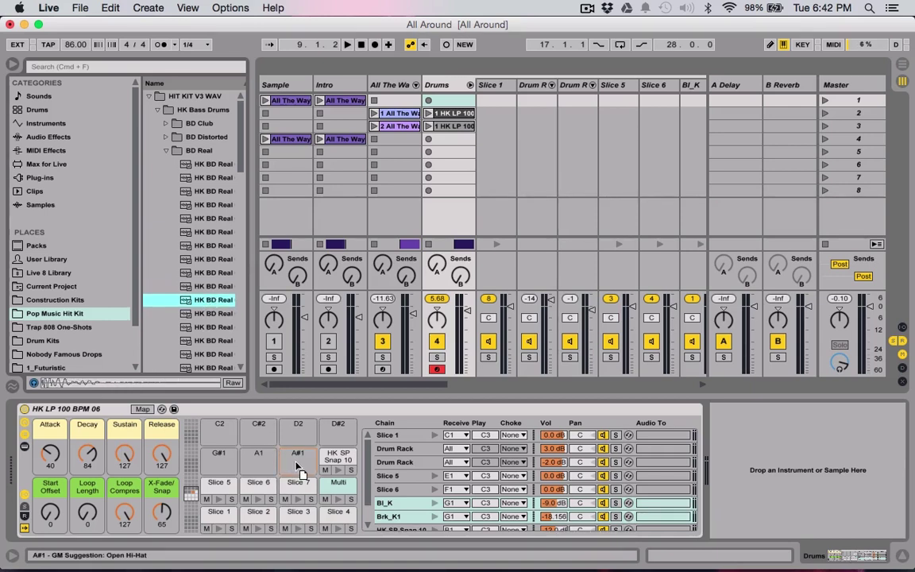
pyautogui.moveTo(295, 460); pyautogui.dragTo(296, 465)
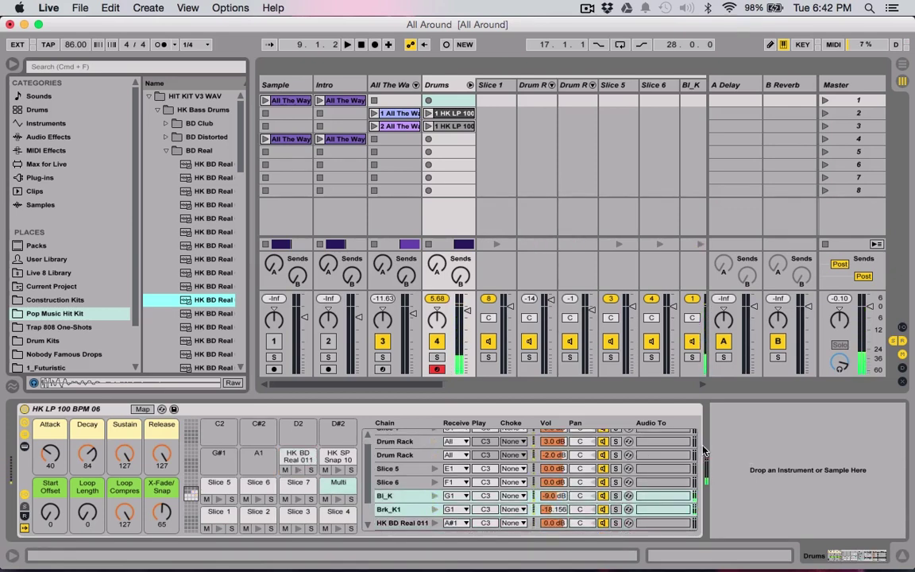
# Step: Select the HK BD Real 011 chain and toggle the rack's input/output columns off and back on
pyautogui.click(461, 523)
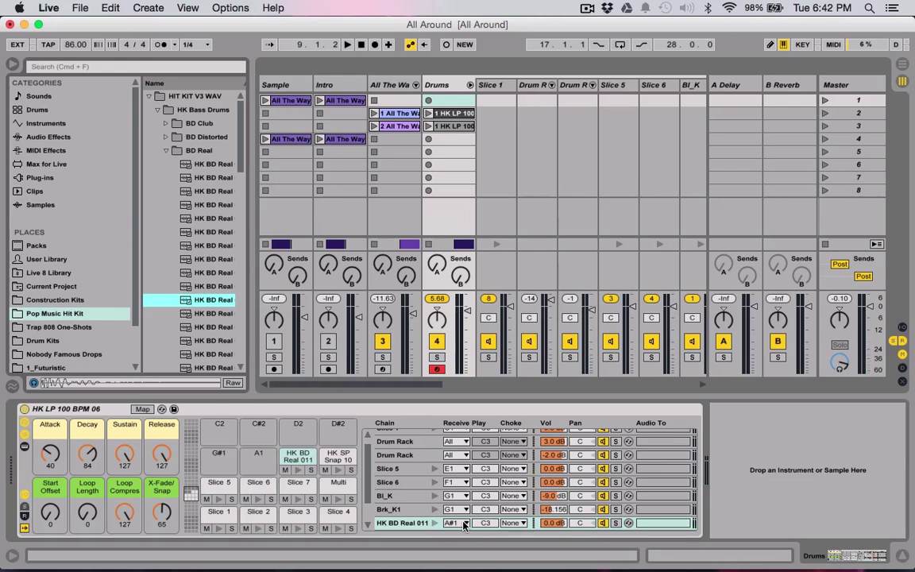
pyautogui.scroll(1, 467, 461)
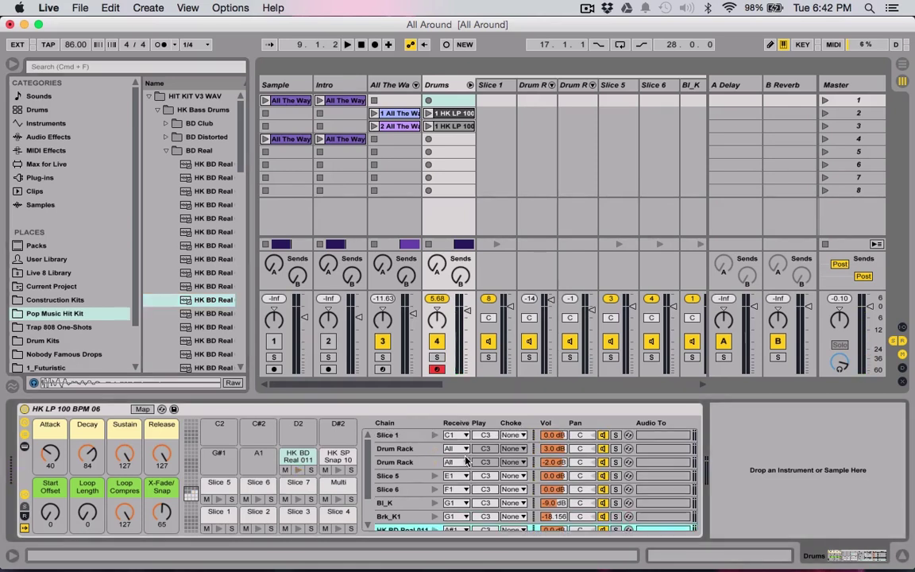
pyautogui.click(24, 498)
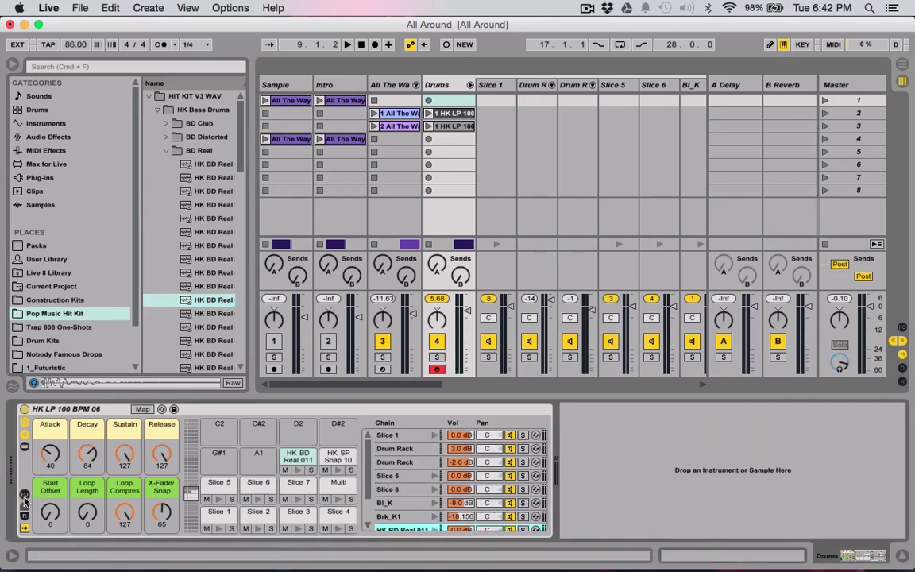
pyautogui.click(24, 498)
pyautogui.click(24, 498)
pyautogui.click(24, 498)
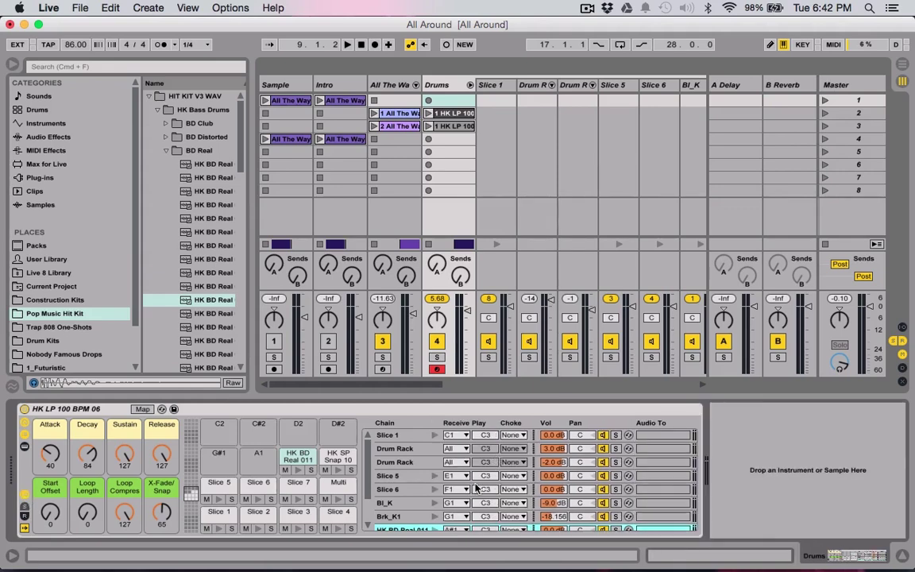
# Step: Set the HK BD Real 011 chain to receive G1, layering it with the other kicks, and select the Multi pad
pyautogui.scroll(-1, 477, 489)
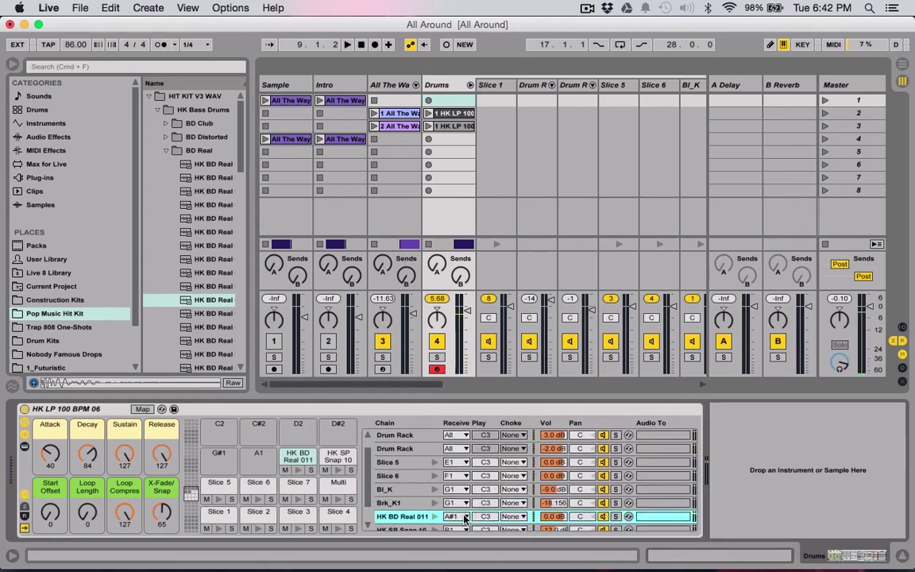
pyautogui.click(457, 517)
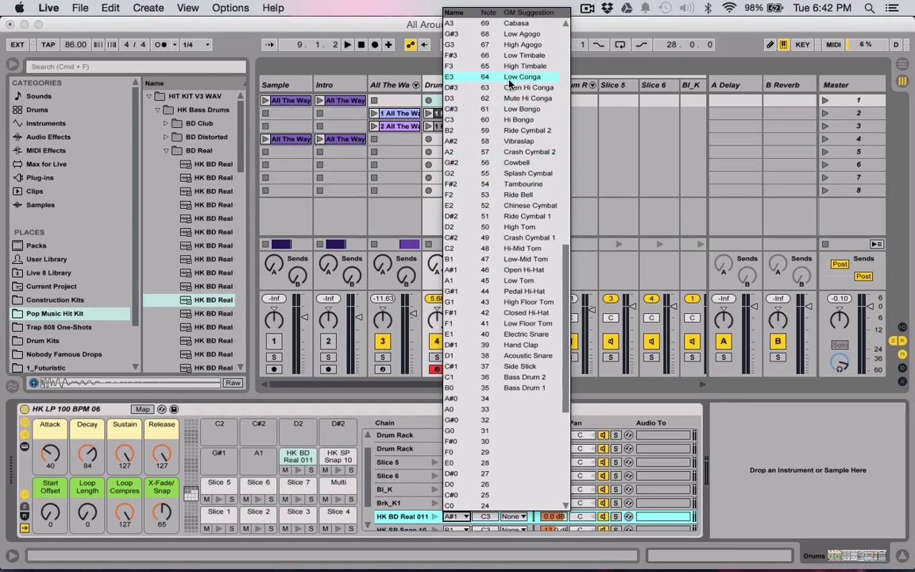
pyautogui.scroll(5, 499, 129)
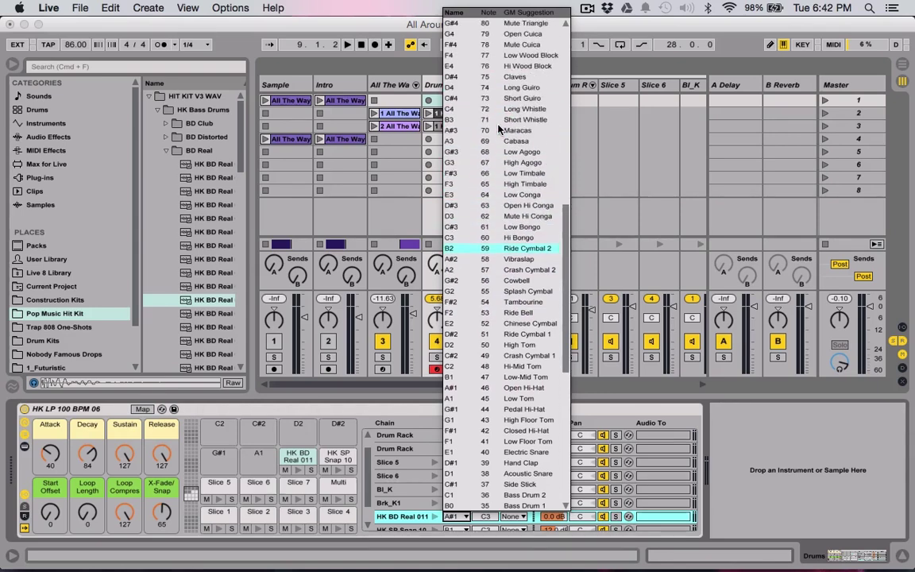
pyautogui.scroll(-2, 499, 128)
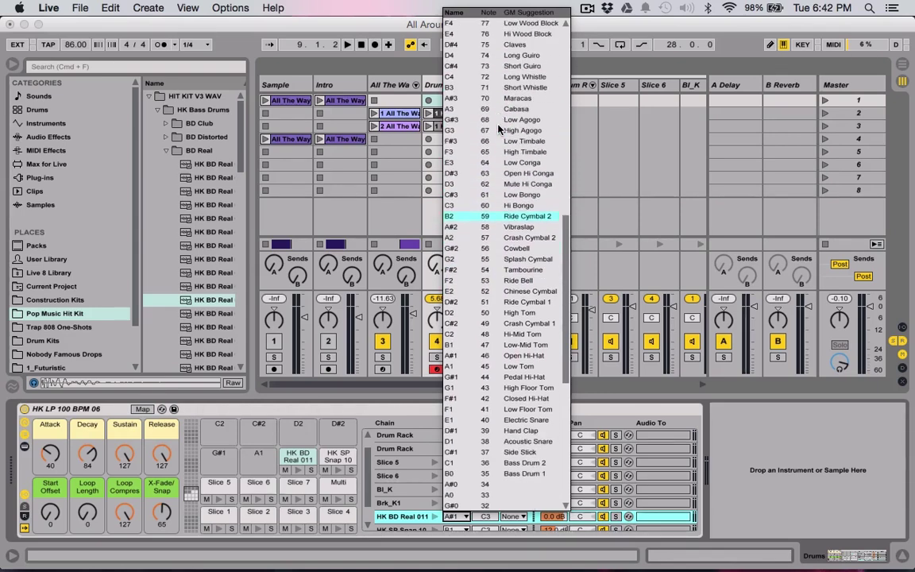
pyautogui.click(520, 388)
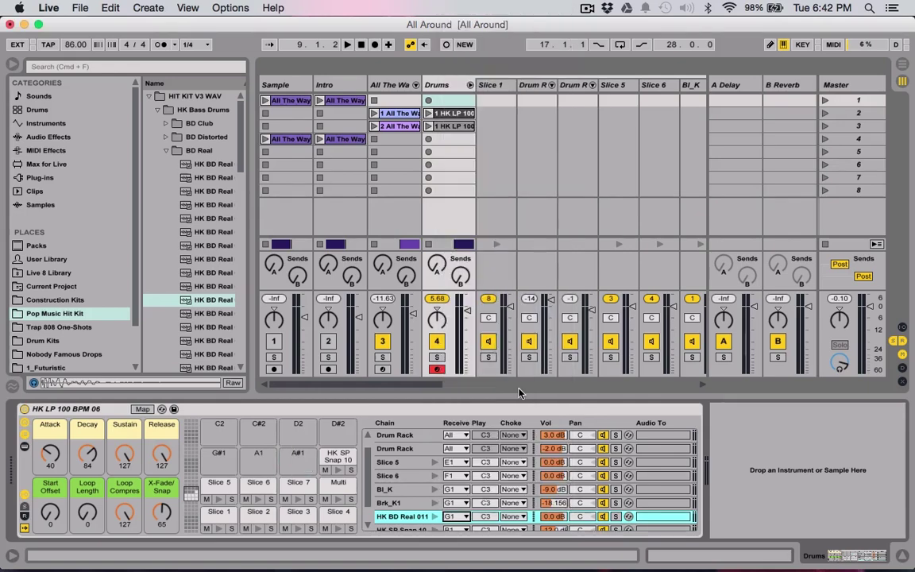
pyautogui.click(297, 453)
pyautogui.click(336, 486)
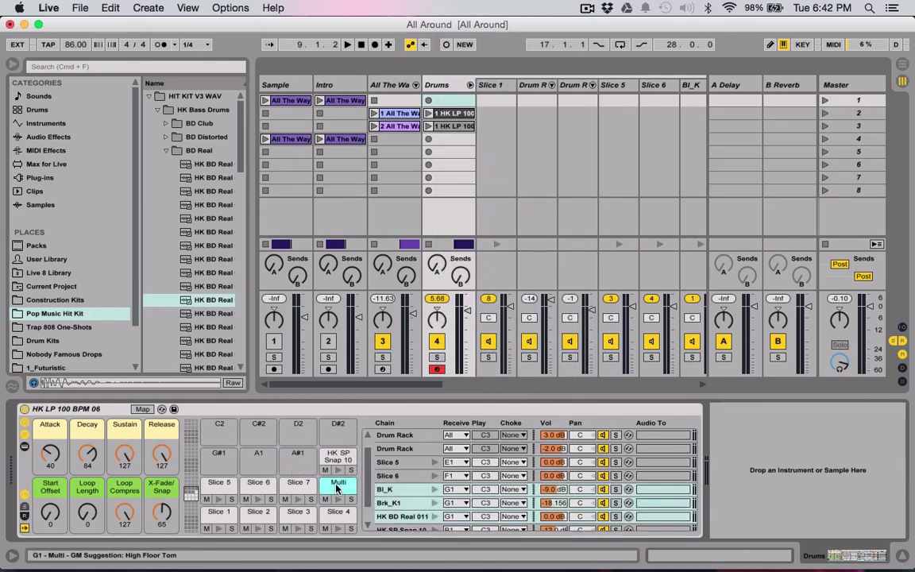
# Step: Try the HK BD Real 011 layer at about -11.2 dB against the other kicks, and bring its chain volume down to -inf dB
pyautogui.hscroll(5, 472, 314)
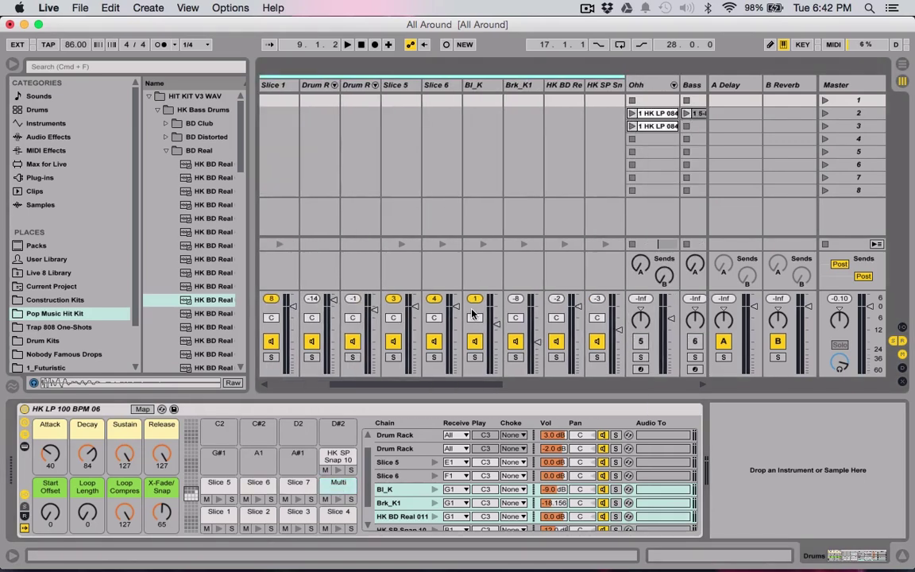
pyautogui.click(472, 314)
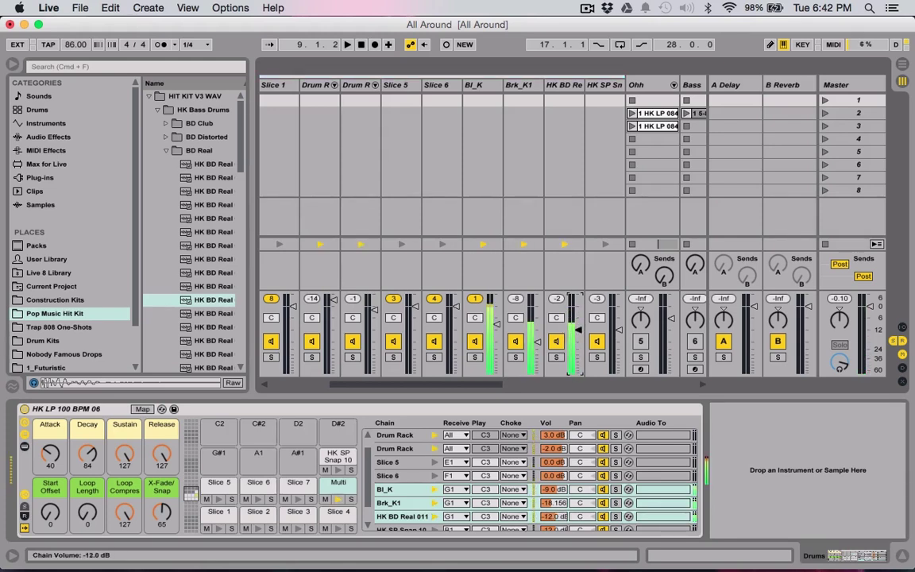
pyautogui.moveTo(569, 329)
pyautogui.mouseDown()
pyautogui.moveTo(578, 317)
pyautogui.moveTo(579, 327)
pyautogui.mouseUp()
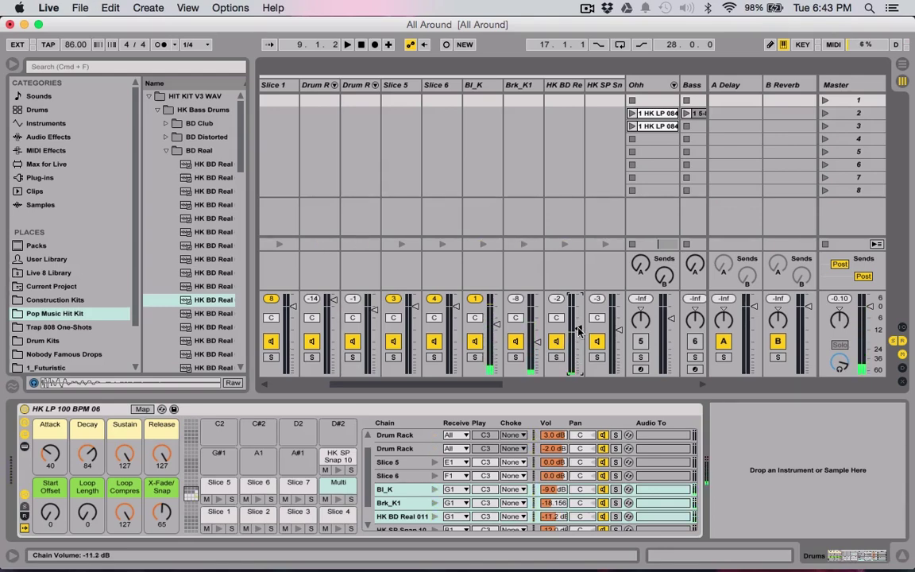
pyautogui.hscroll(-5, 501, 176)
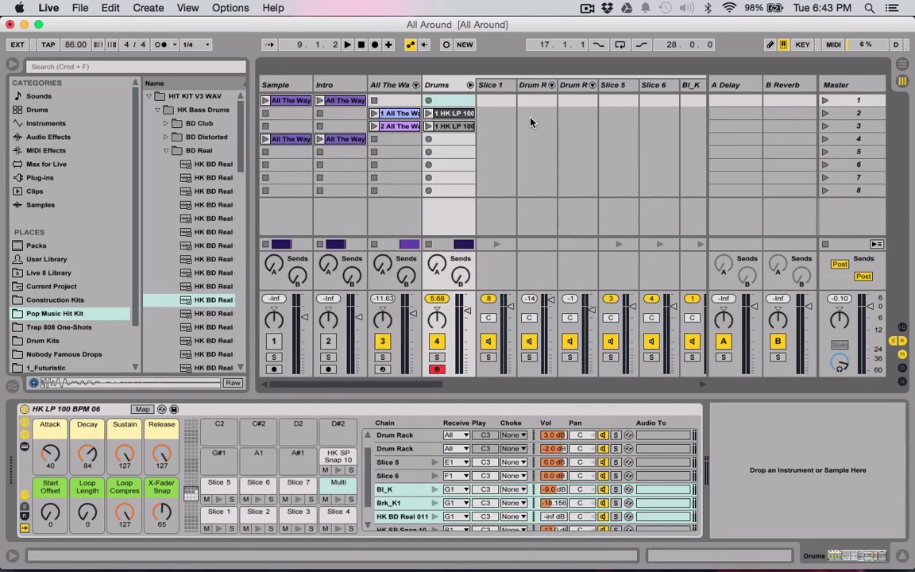
# Step: Fold the Drums rack's chains in the mixer and play the layered kick and the HK SP Snap 10 pad
pyautogui.click(470, 85)
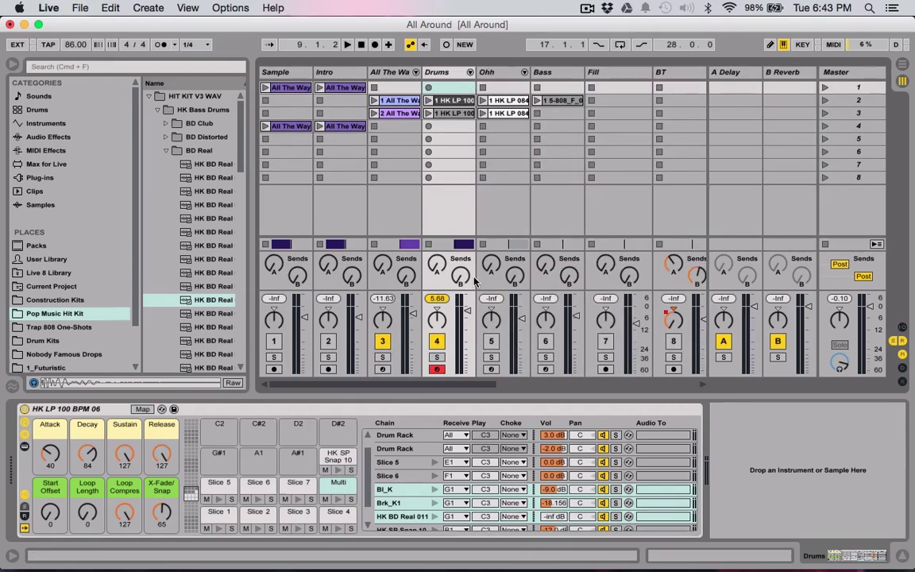
pyautogui.press('g')
pyautogui.press('j')
pyautogui.press('j')
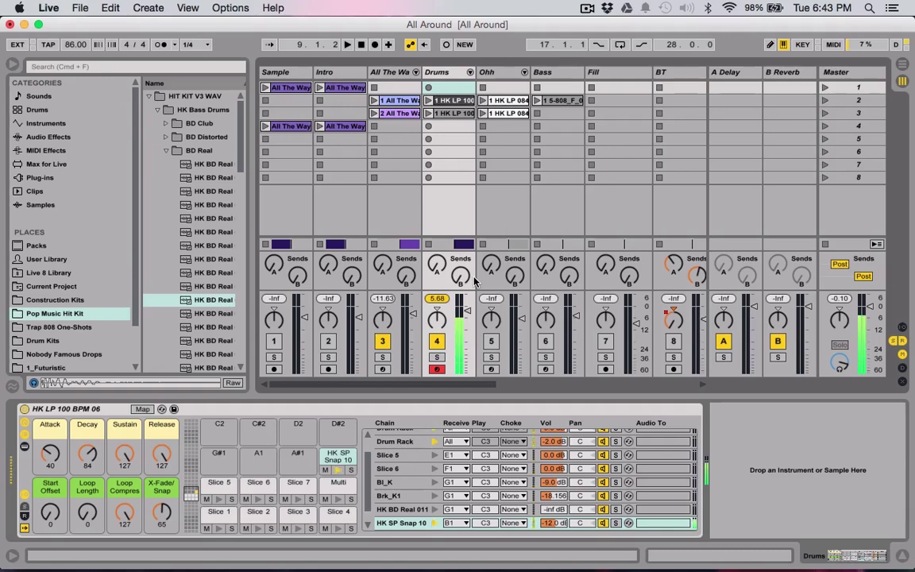
# Step: Switch to Arrangement View, solo the Drums track and play it from bar 9
pyautogui.press('Tab')
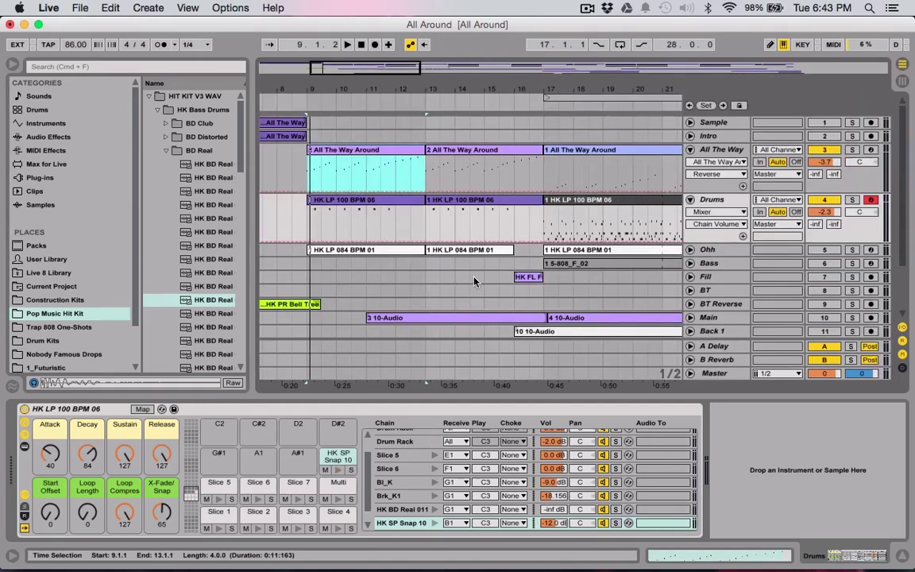
pyautogui.click(854, 200)
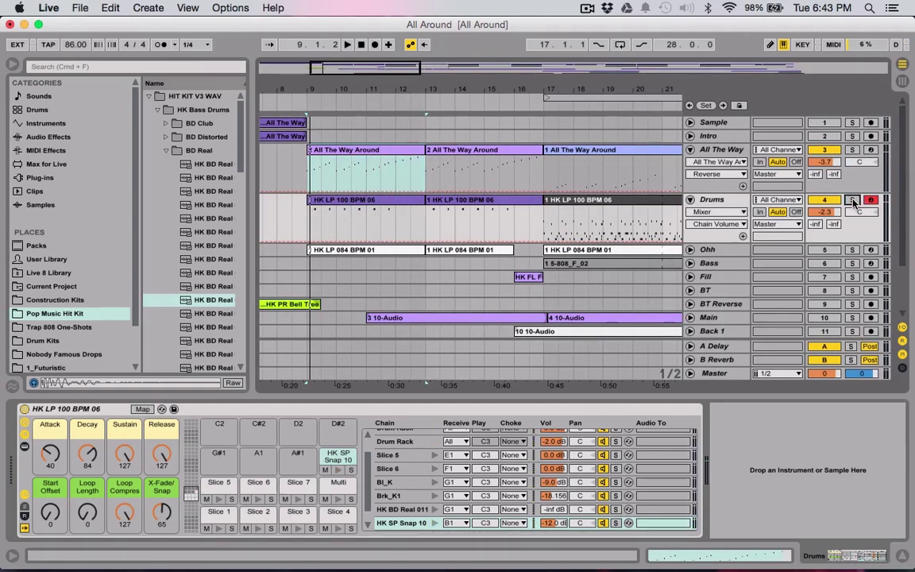
pyautogui.click(307, 271)
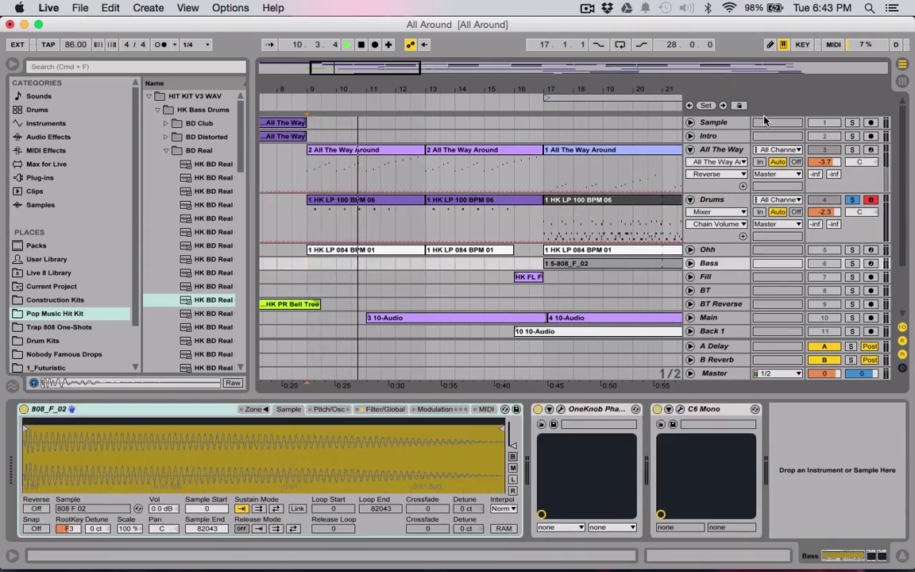
pyautogui.press('space')
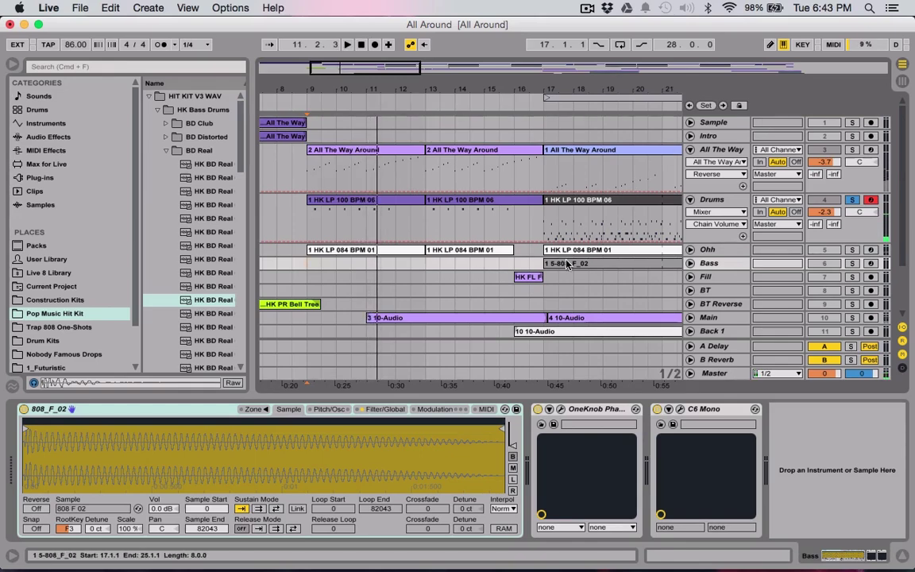
# Step: Turn off the solo on the Drums track and play all tracks together from bar 9
pyautogui.click(851, 200)
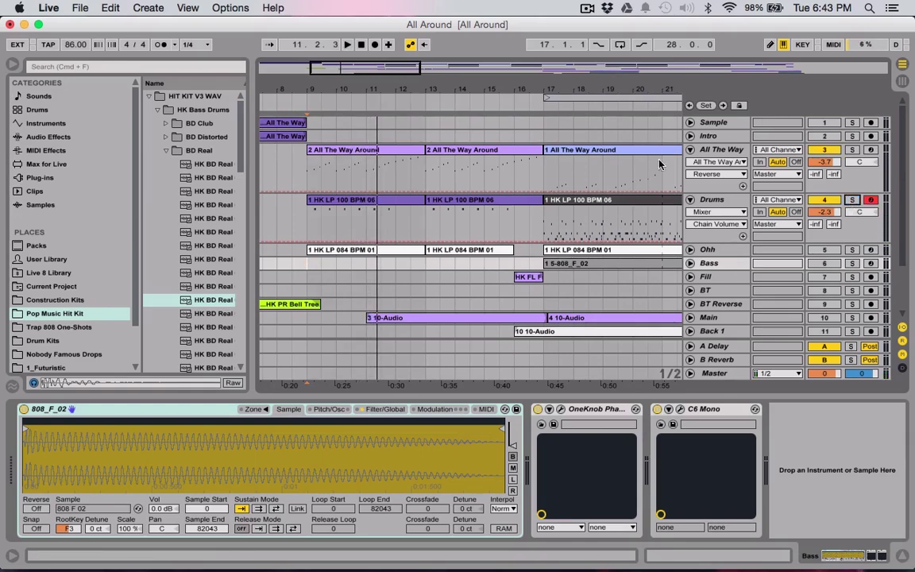
pyautogui.click(305, 276)
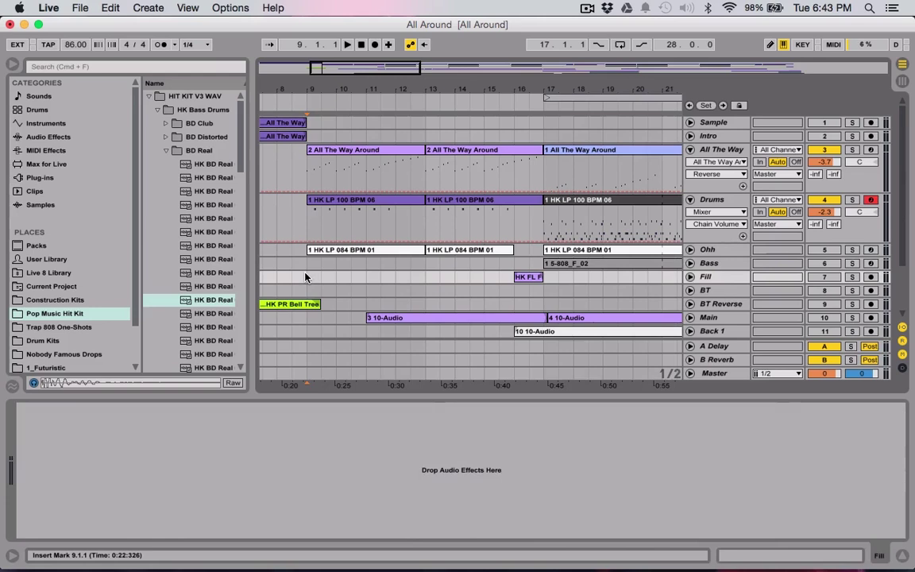
pyautogui.press('space')
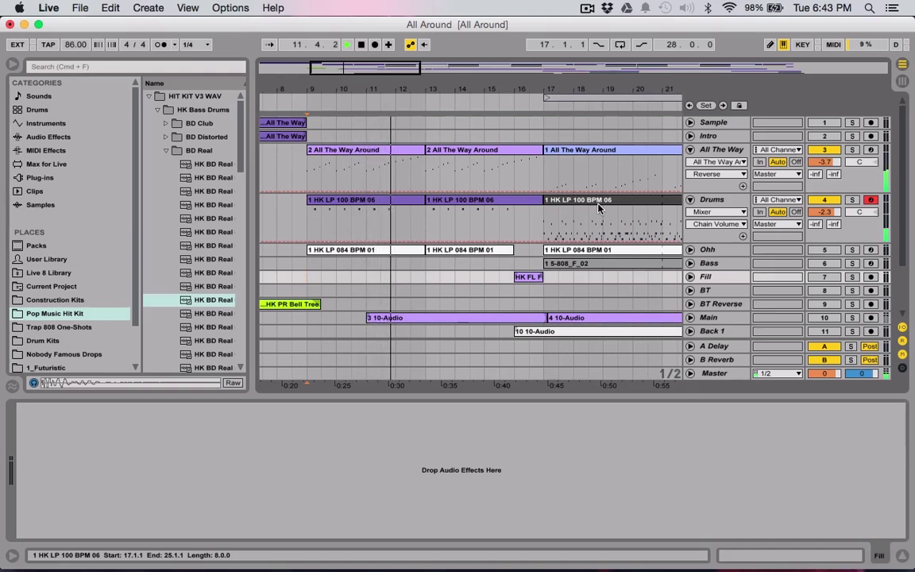
pyautogui.press('space')
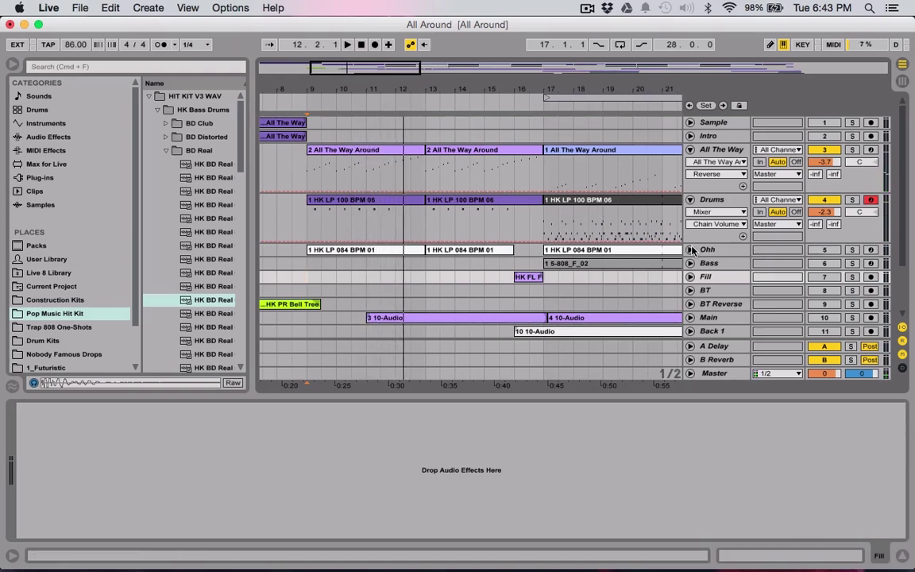
# Step: Unfold the Ohh track to show its devices and play the arrangement from bar 9
pyautogui.click(690, 249)
pyautogui.click(728, 251)
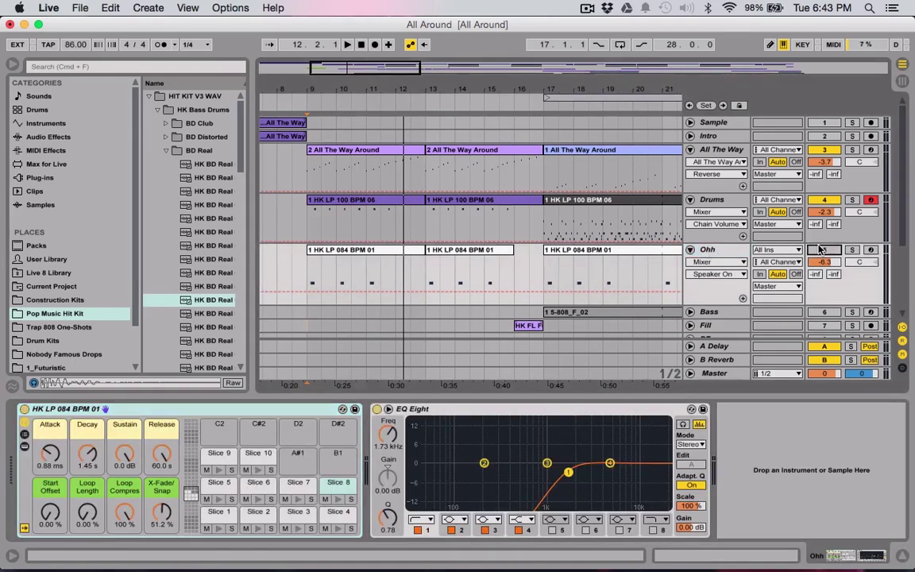
pyautogui.click(307, 302)
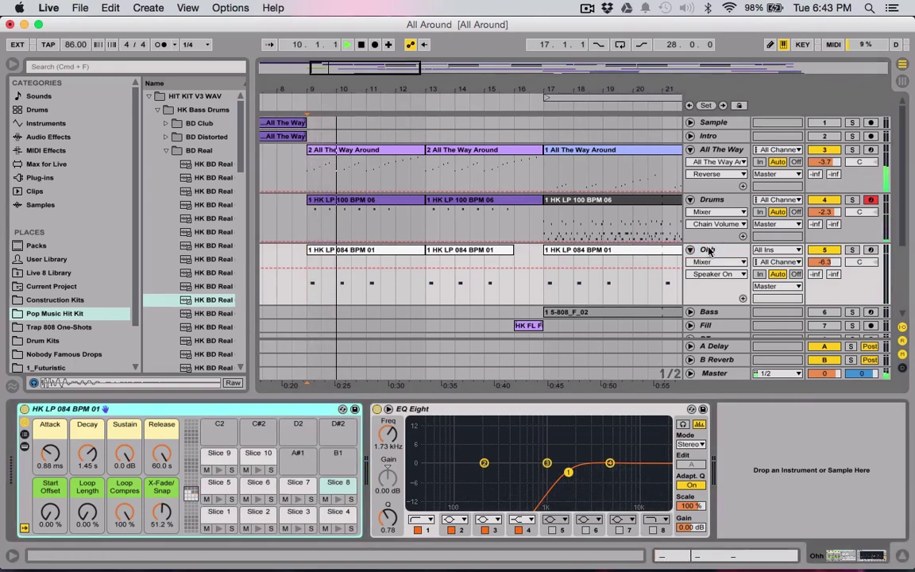
# Step: Arm the Ohh track, turn off its EQ Eight, and audition the Slice 8 pad without the filter
pyautogui.click(219, 511)
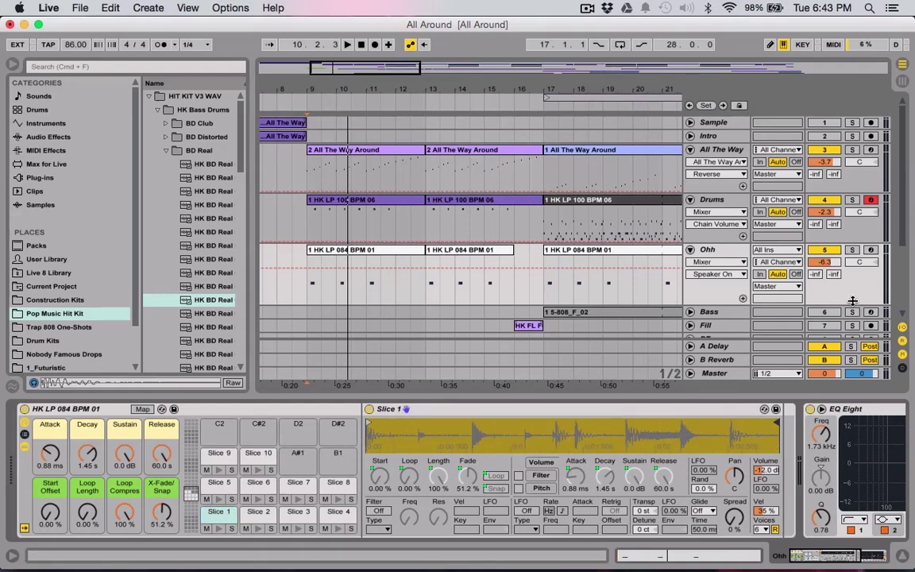
pyautogui.click(870, 250)
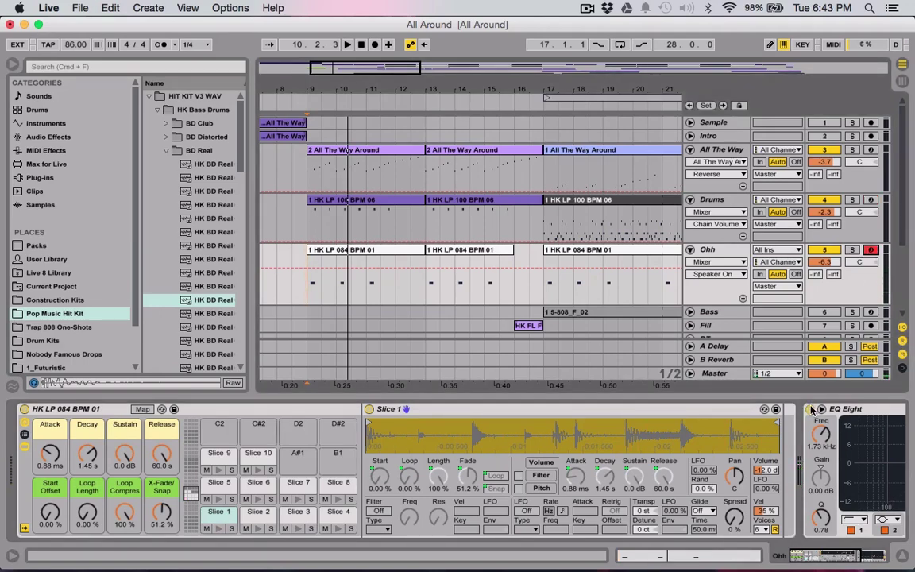
pyautogui.click(726, 455)
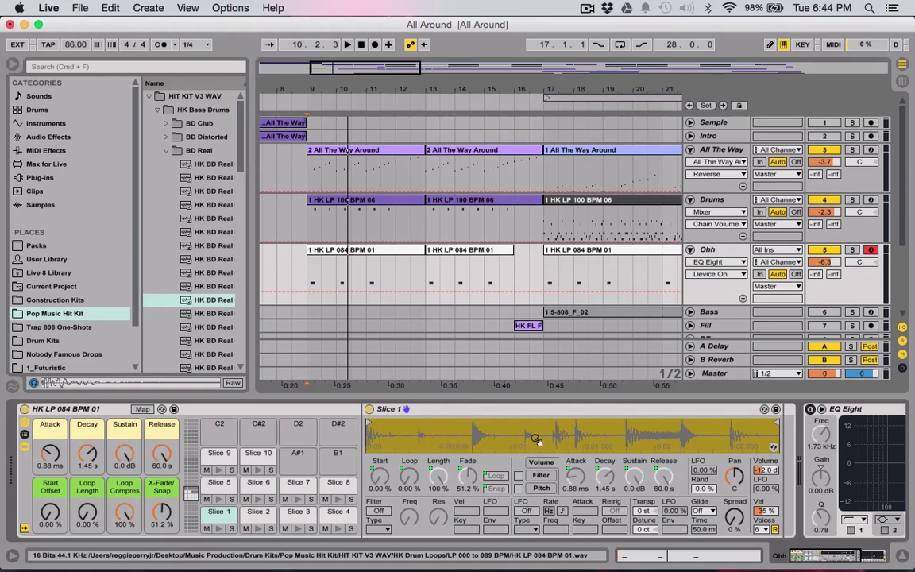
pyautogui.press('space')
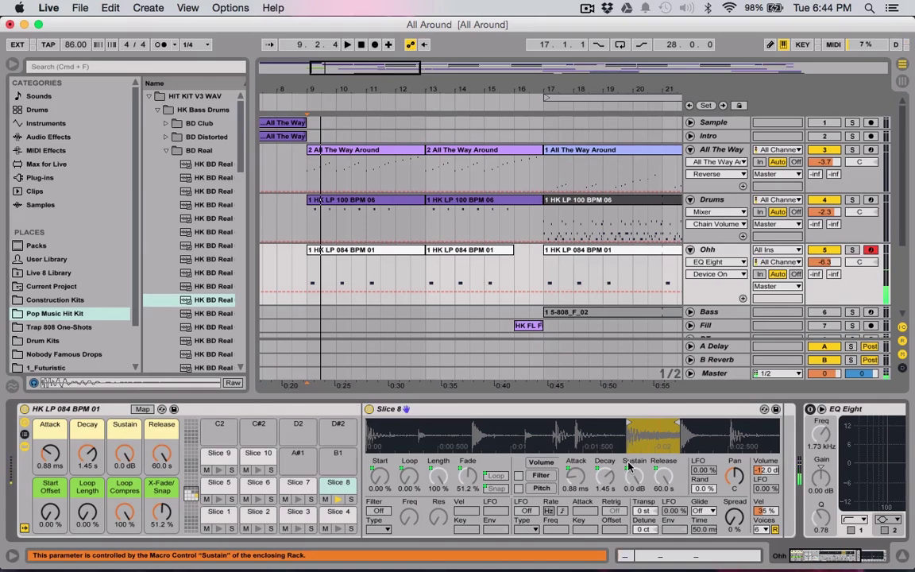
pyautogui.hscroll(5, 565, 415)
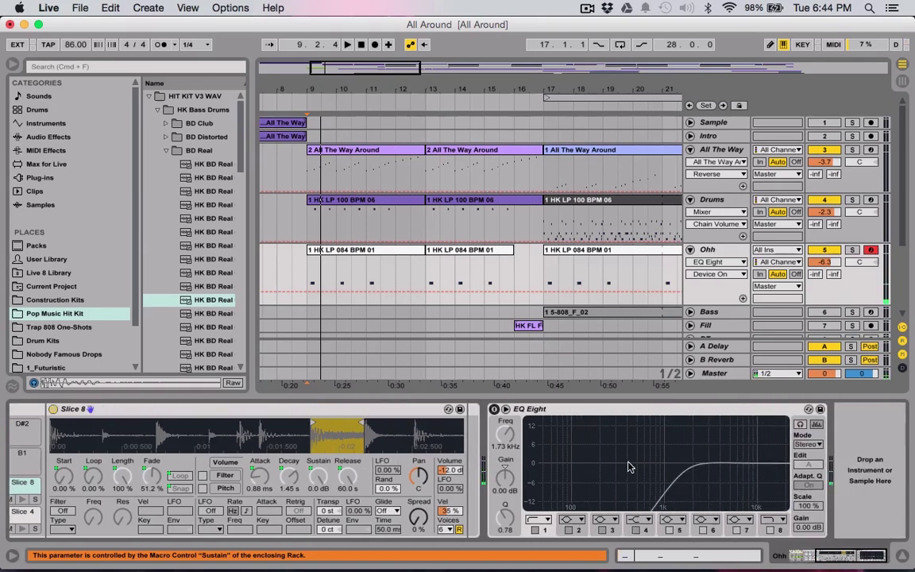
# Step: Add a second EQ Eight to the Ohh track and set its band 1 to a low cut at about 949 Hz
pyautogui.click(616, 414)
pyautogui.click(47, 136)
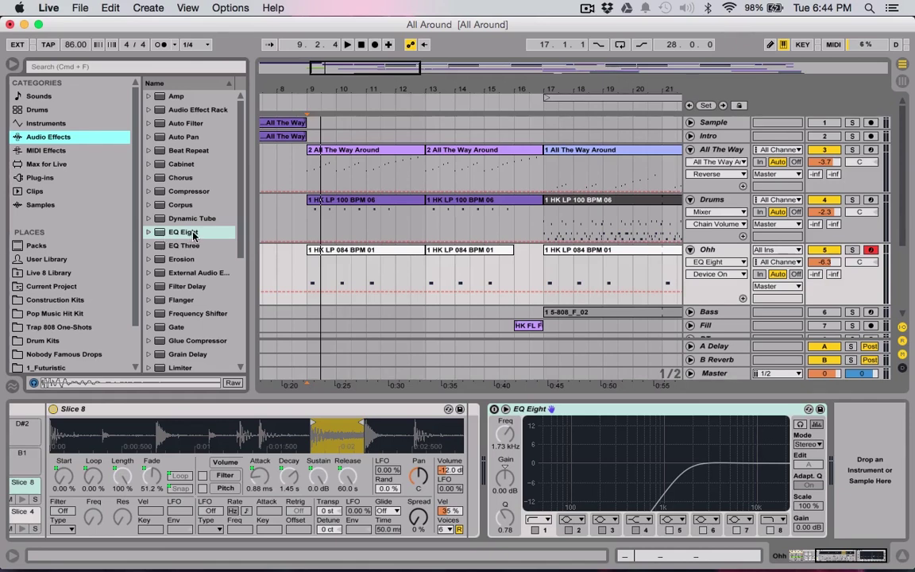
pyautogui.moveTo(176, 236)
pyautogui.mouseDown()
pyautogui.moveTo(532, 346)
pyautogui.moveTo(864, 431)
pyautogui.moveTo(835, 431)
pyautogui.mouseUp()
pyautogui.click(626, 522)
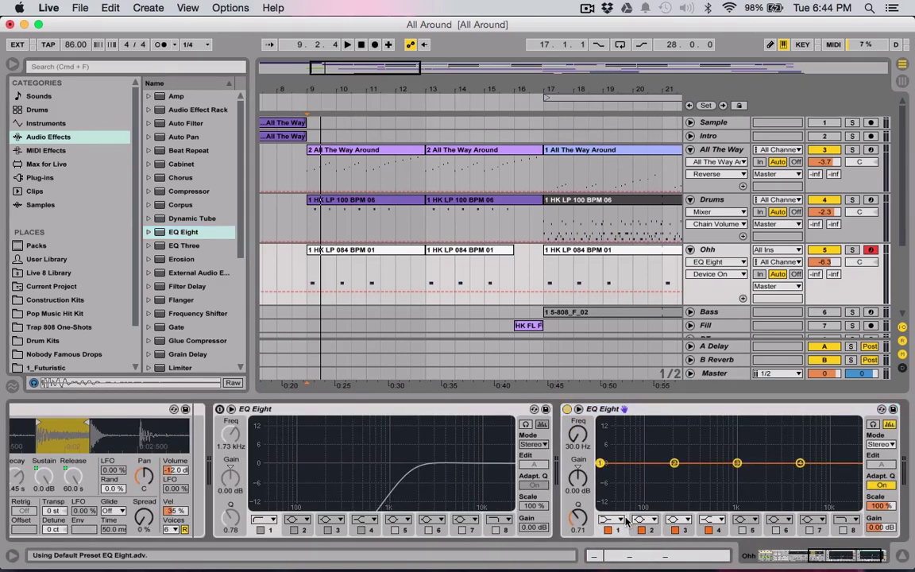
pyautogui.click(621, 521)
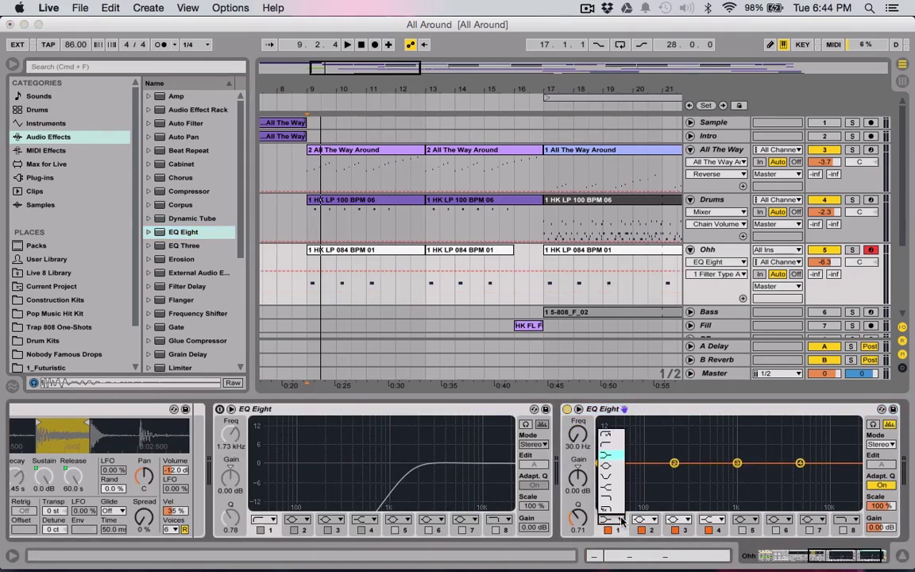
pyautogui.click(614, 447)
pyautogui.moveTo(599, 474); pyautogui.dragTo(735, 473)
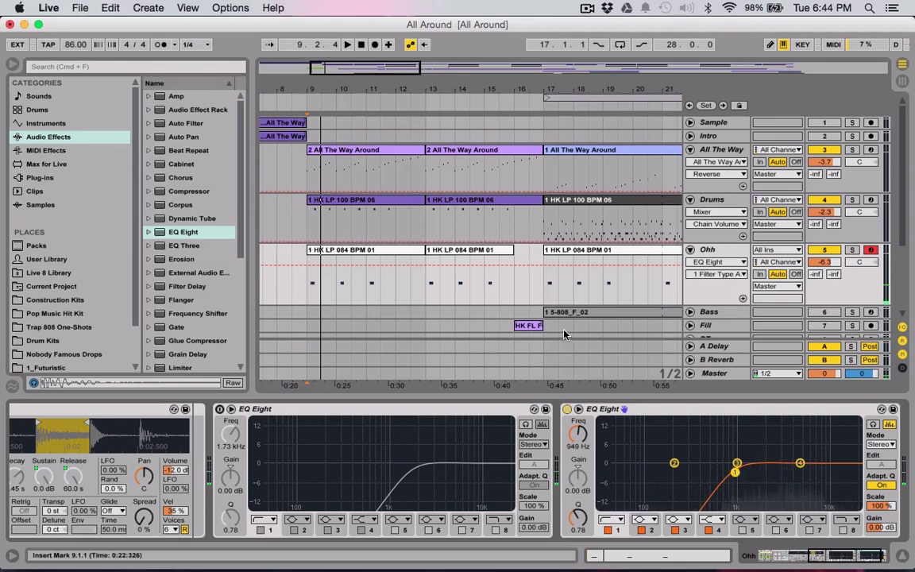
# Step: Disarm the Ohh track and play all tracks together from bar 9
pyautogui.click(283, 317)
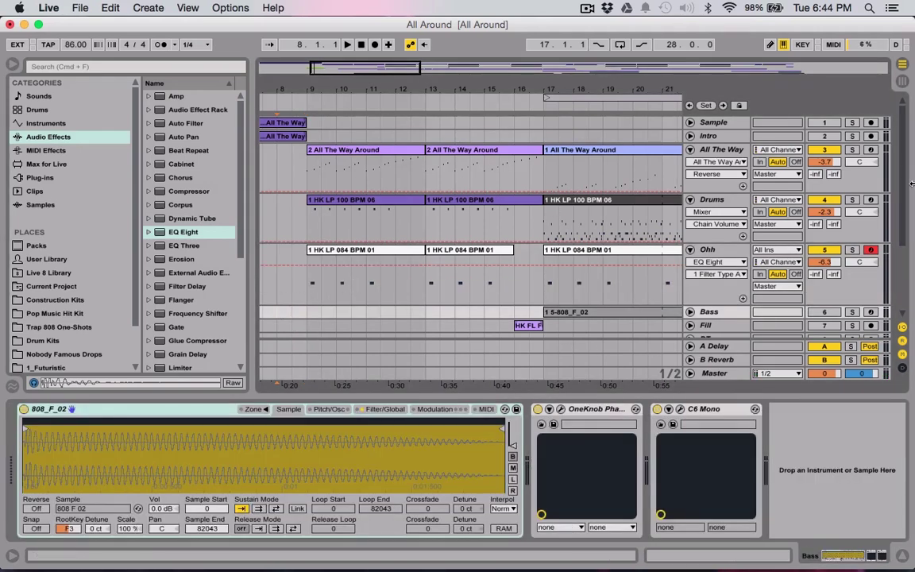
pyautogui.press('space')
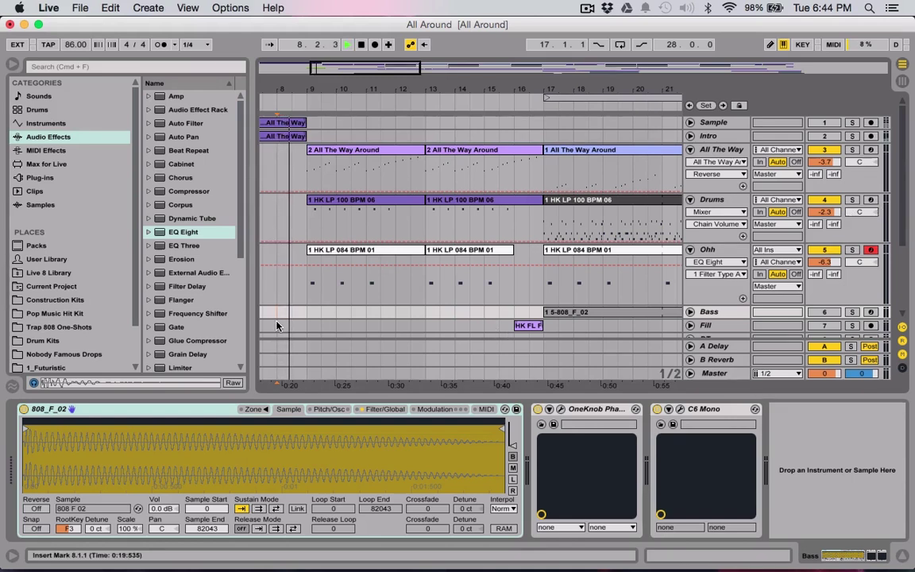
pyautogui.click(871, 249)
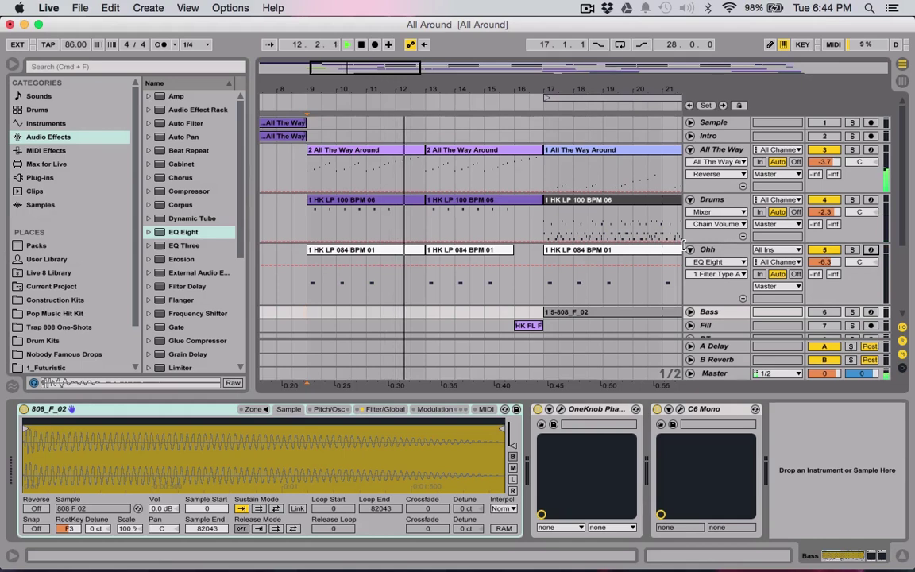
pyautogui.press('space')
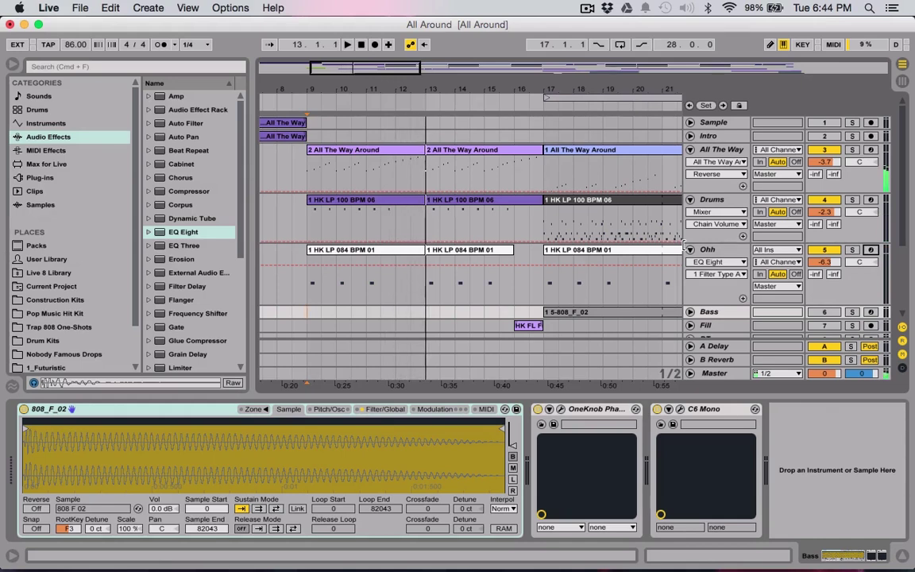
# Step: Solo the All The Way track, play it from bar 17, and increase its track height
pyautogui.scroll(-6, 433, 187)
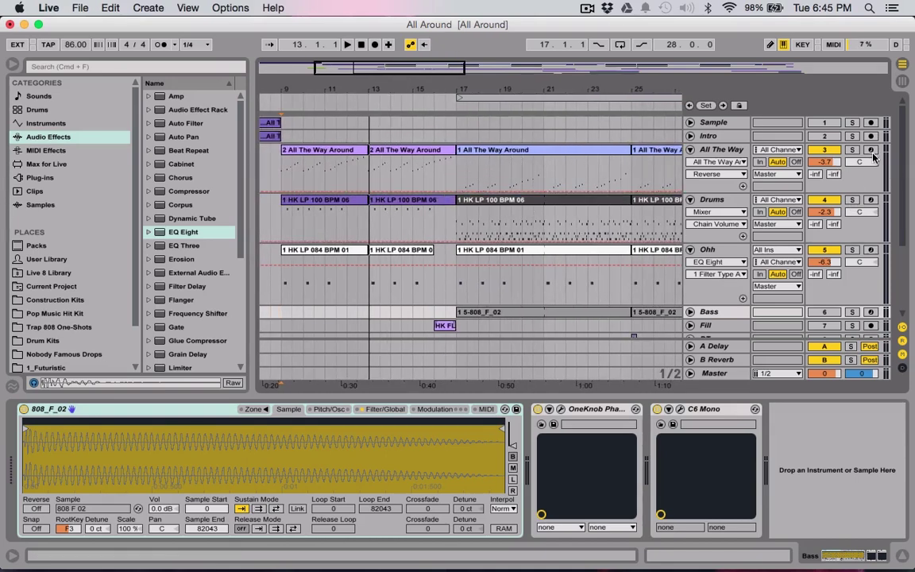
pyautogui.click(870, 149)
pyautogui.click(459, 348)
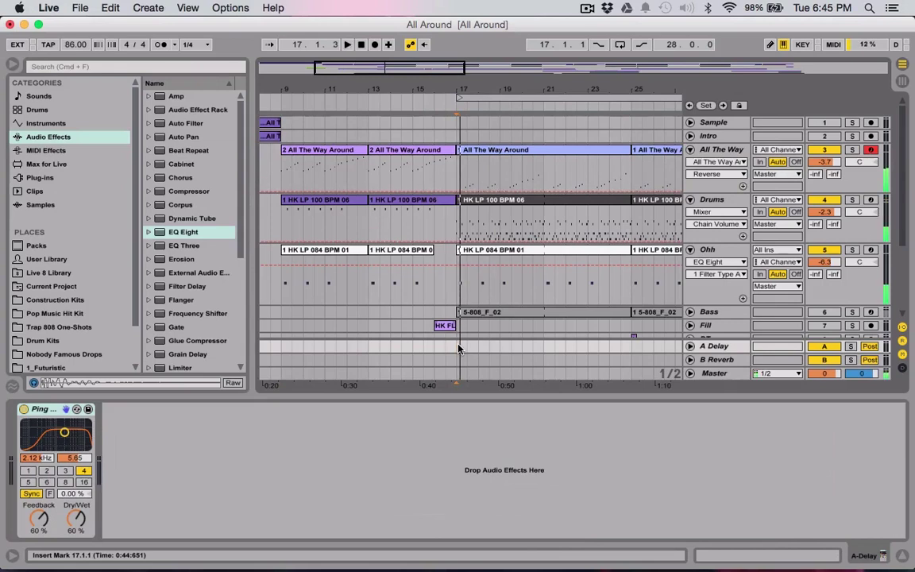
pyautogui.press('space')
pyautogui.click(852, 150)
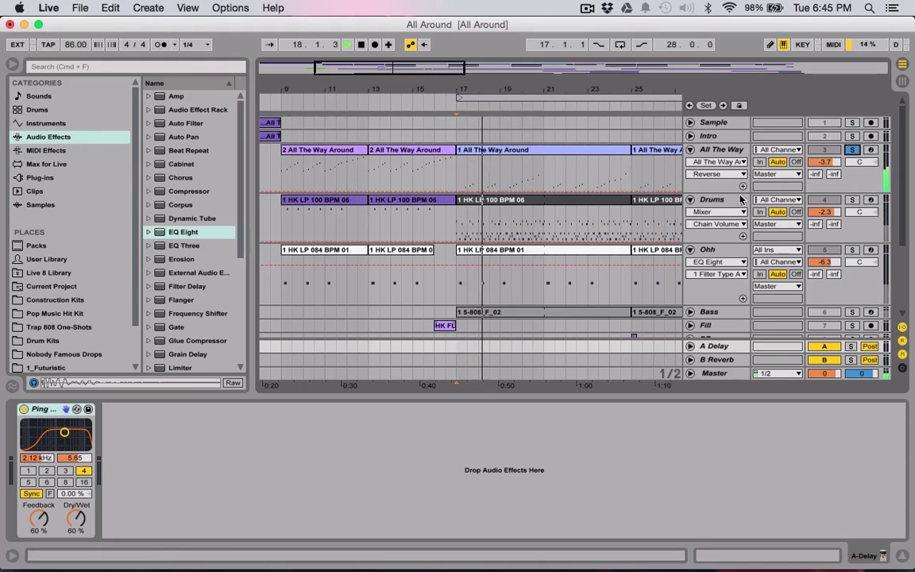
pyautogui.moveTo(732, 191); pyautogui.dragTo(732, 213)
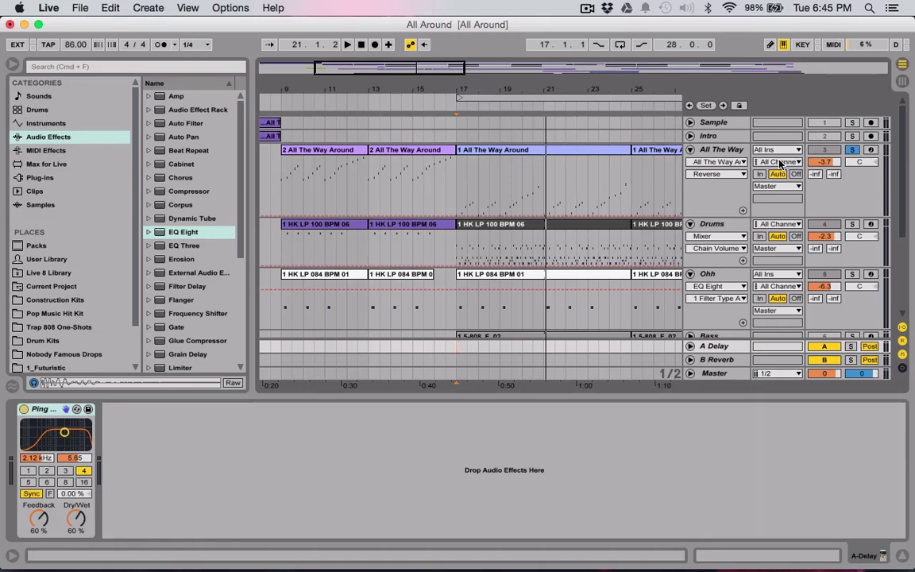
# Step: Solo the Drums track instead of All The Way and show all notes of its bar 17 clip in an enlarged editor
pyautogui.click(853, 151)
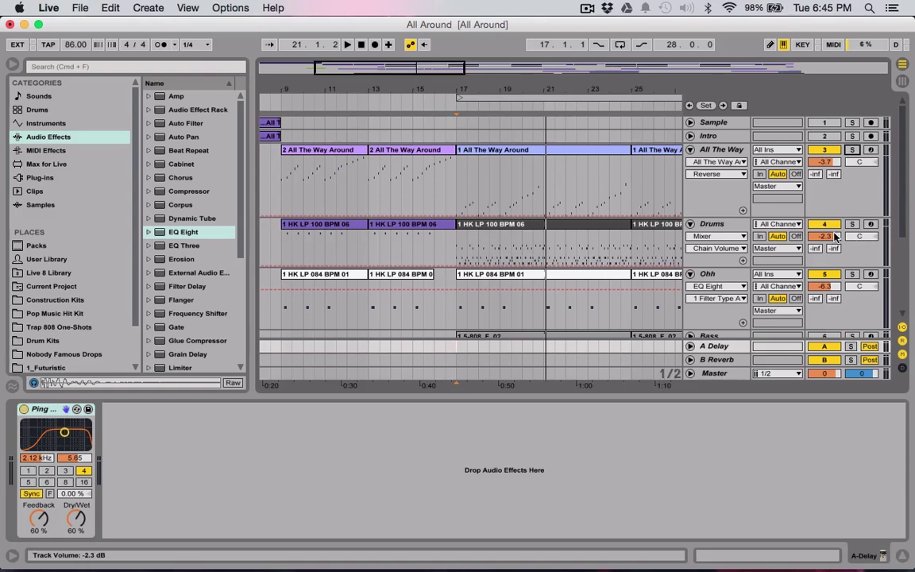
pyautogui.click(852, 225)
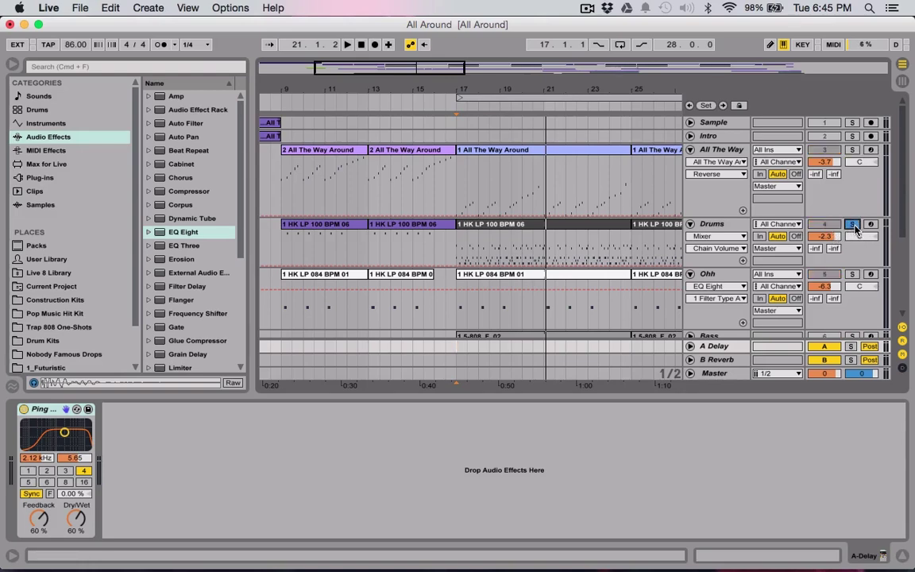
pyautogui.click(566, 226)
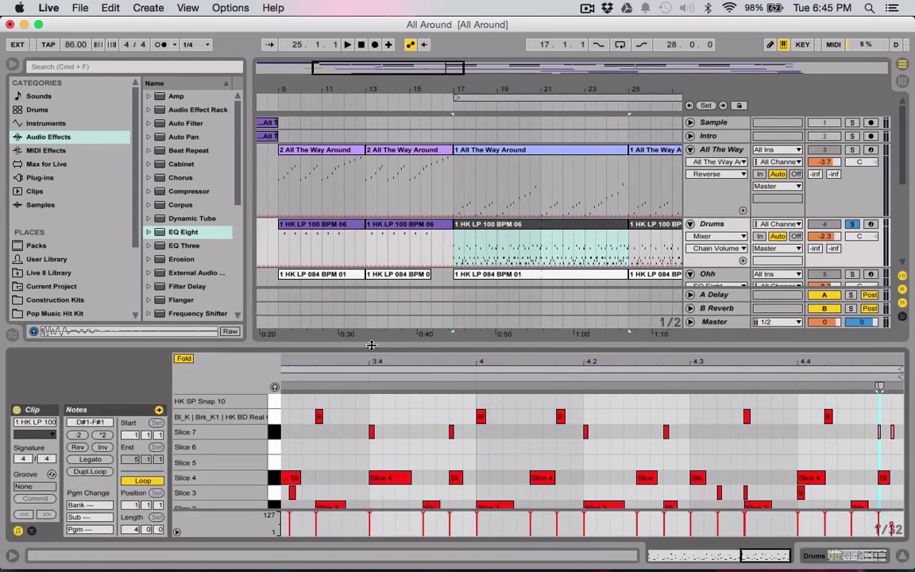
pyautogui.moveTo(371, 345); pyautogui.dragTo(384, 243)
pyautogui.moveTo(741, 555); pyautogui.dragTo(650, 555)
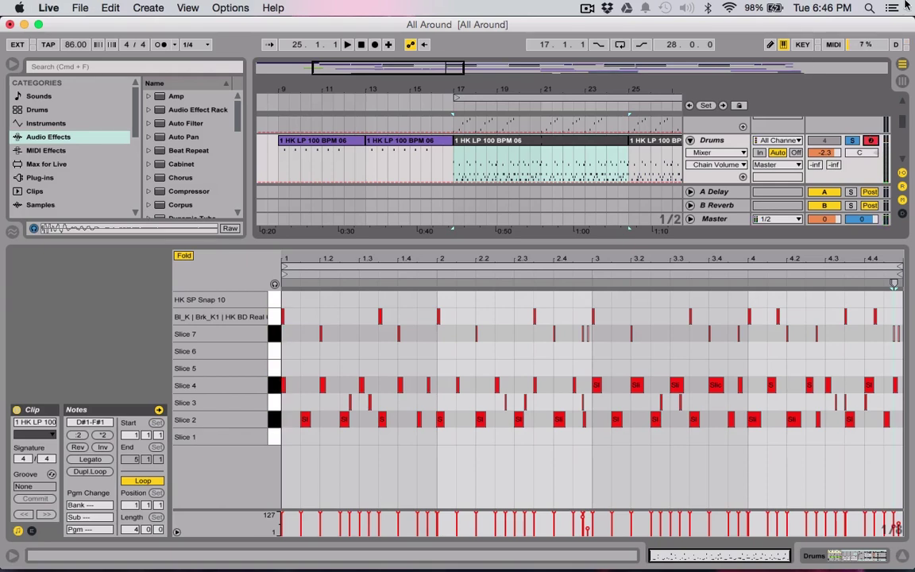
# Step: Play the soloed Drums track from bar 17, then reopen its clip and reduce the note editor's height
pyautogui.click(453, 199)
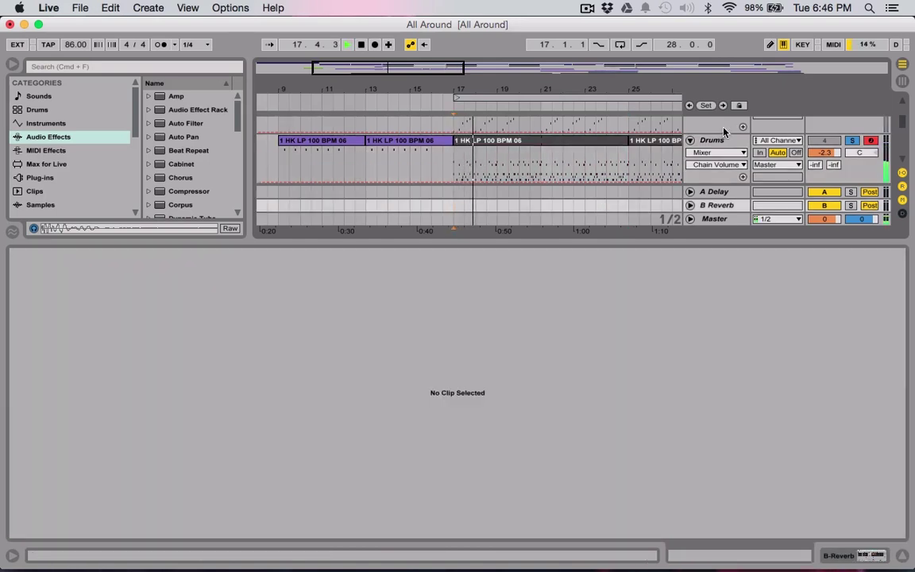
pyautogui.click(579, 164)
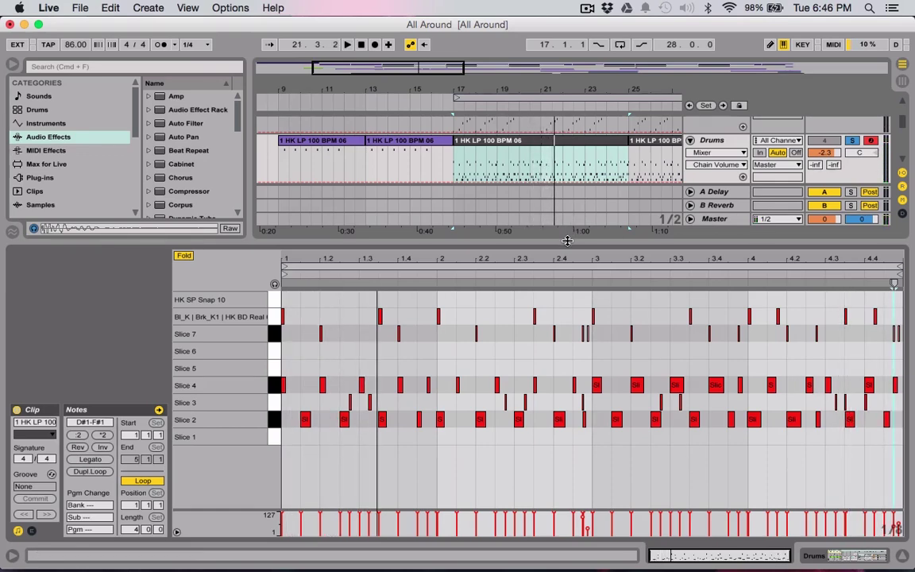
pyautogui.moveTo(567, 240); pyautogui.dragTo(568, 291)
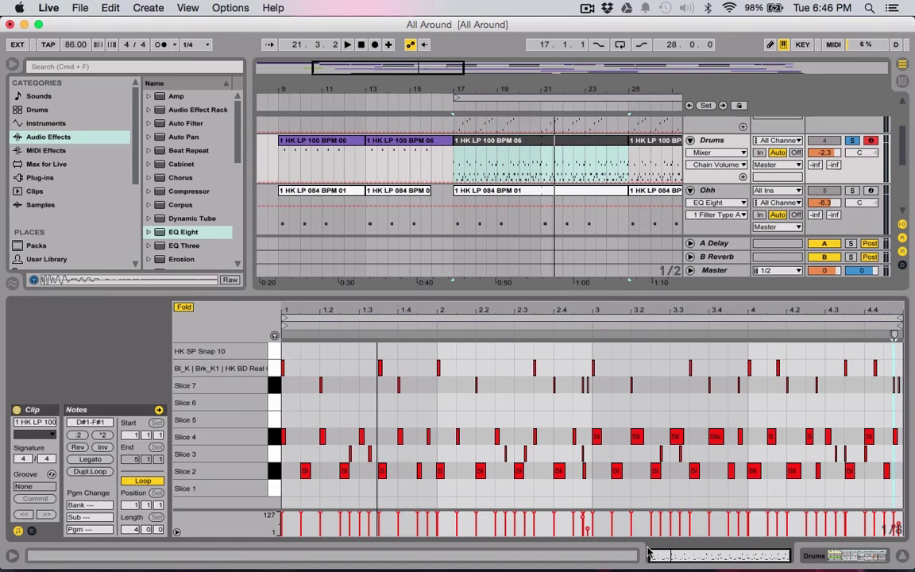
# Step: Compare the velocities of the two short Slice 7 notes just before beat 3 and set the first one to 96
pyautogui.moveTo(405, 311); pyautogui.dragTo(241, 362)
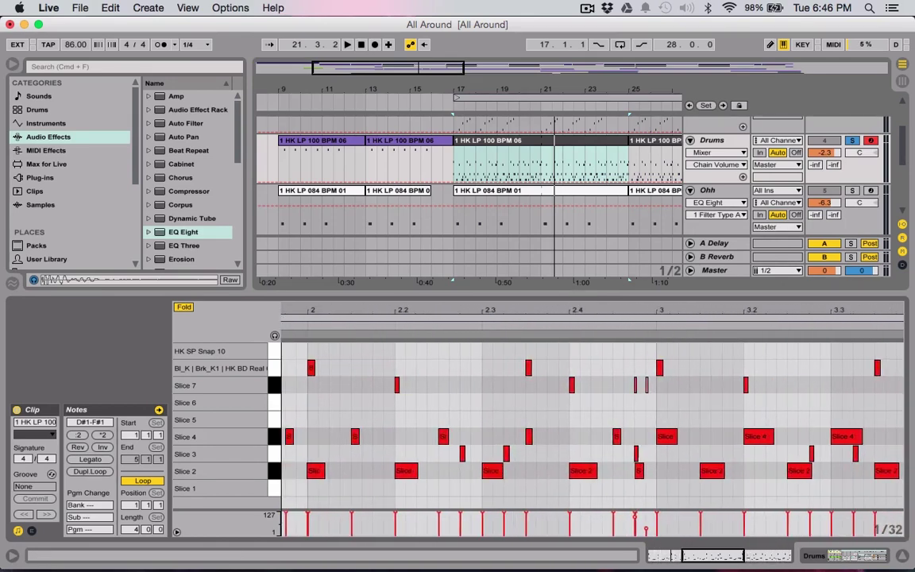
pyautogui.moveTo(690, 556); pyautogui.dragTo(697, 558)
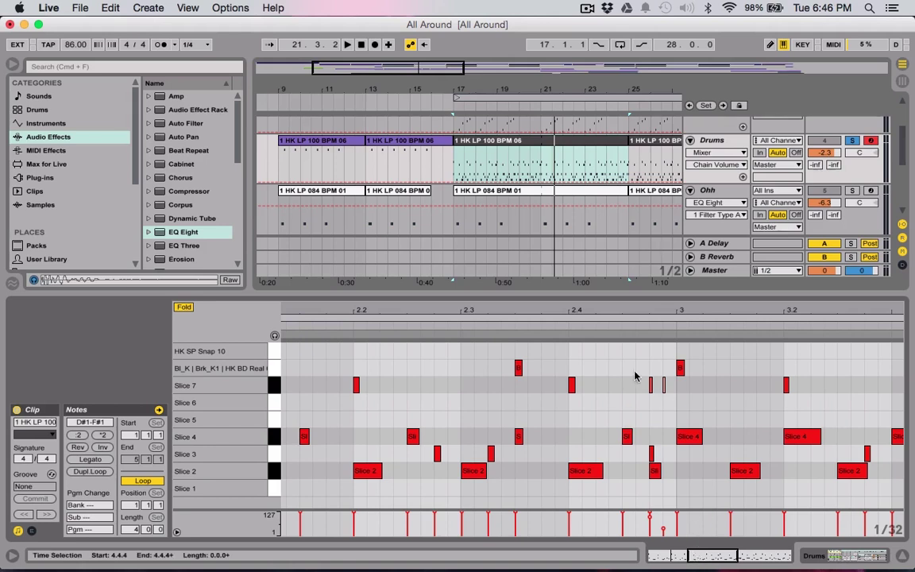
pyautogui.click(664, 385)
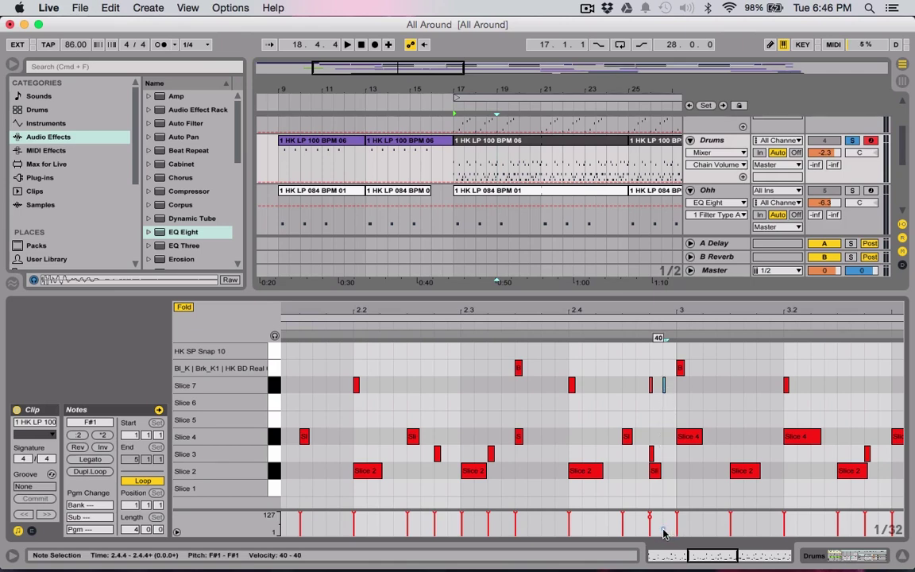
pyautogui.click(650, 389)
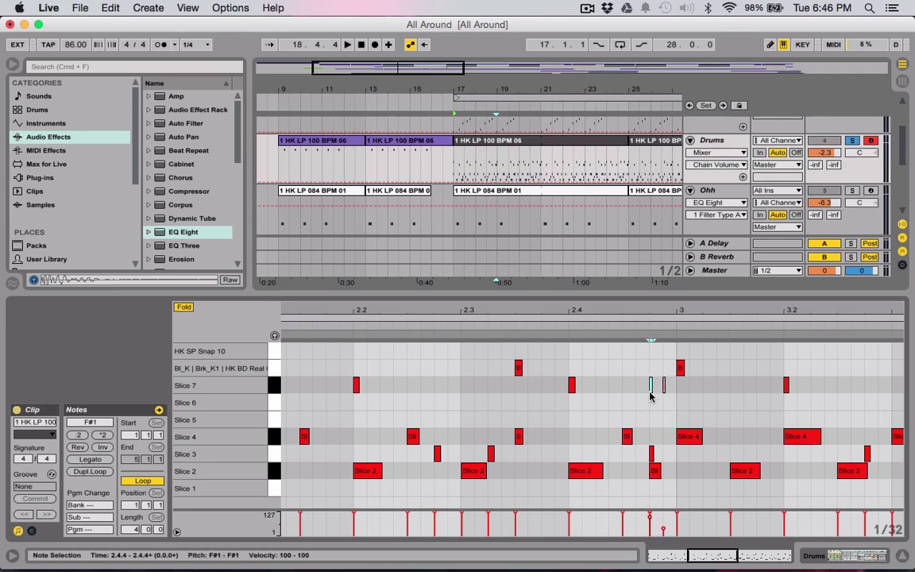
pyautogui.click(651, 520)
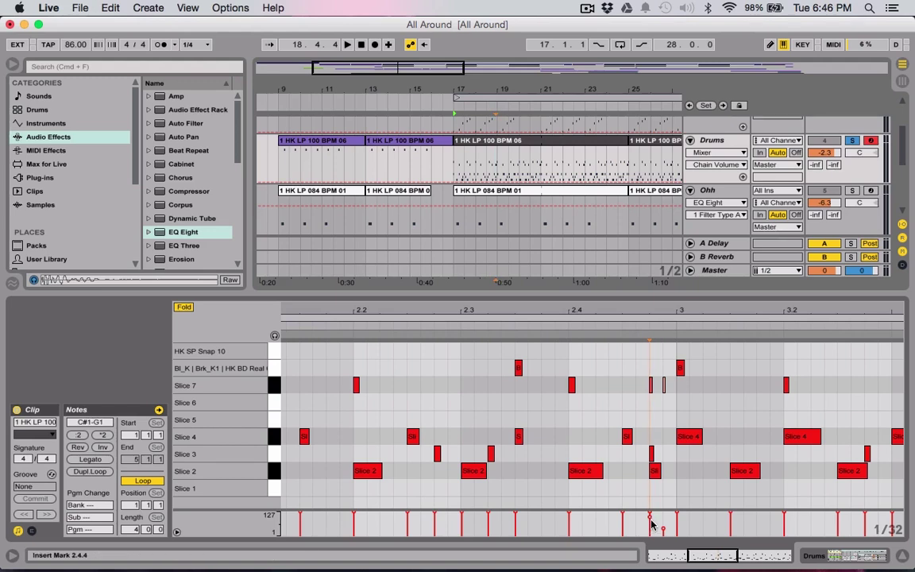
pyautogui.click(651, 385)
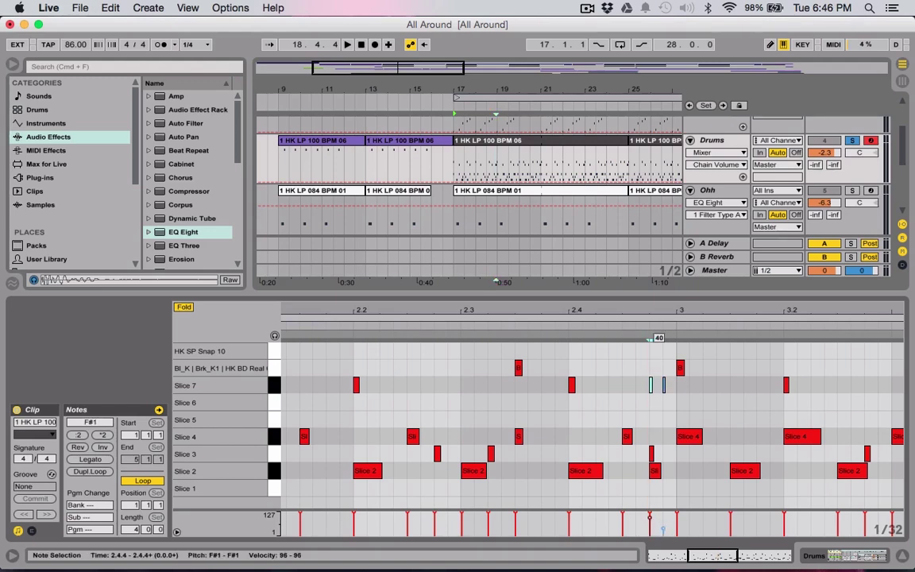
# Step: Play the soloed Drums track again from about bar 17 and return to its clip's notes around the short Slice 7 hits
pyautogui.click(487, 249)
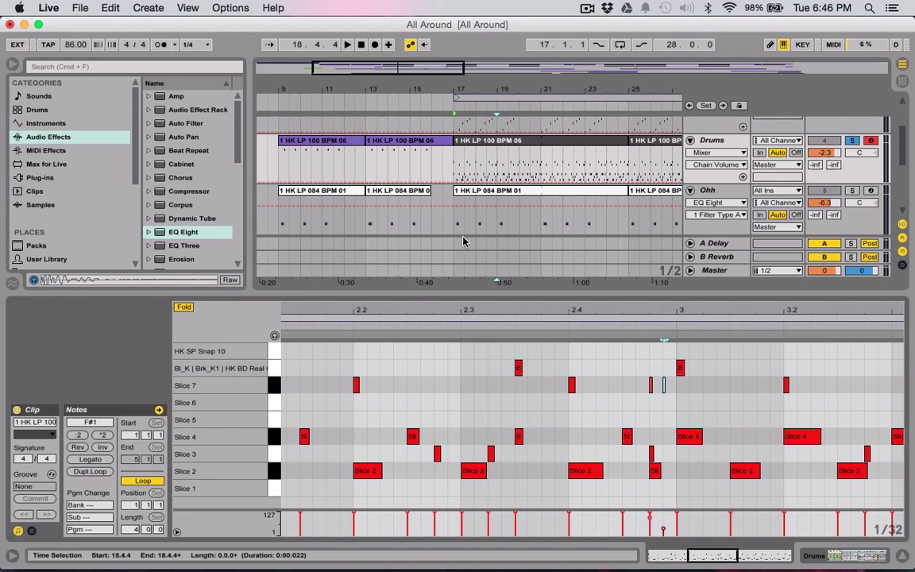
pyautogui.click(458, 240)
pyautogui.press('space')
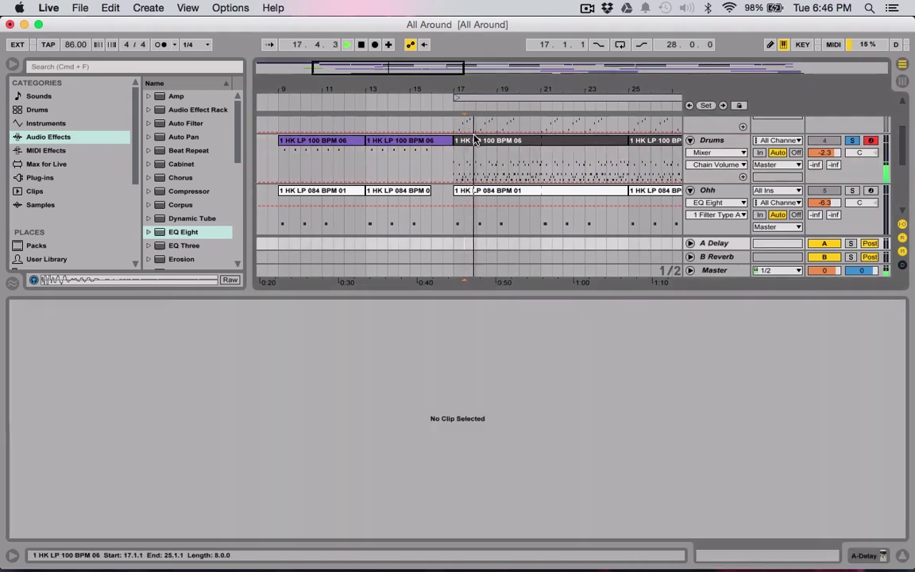
pyautogui.click(474, 140)
pyautogui.click(664, 405)
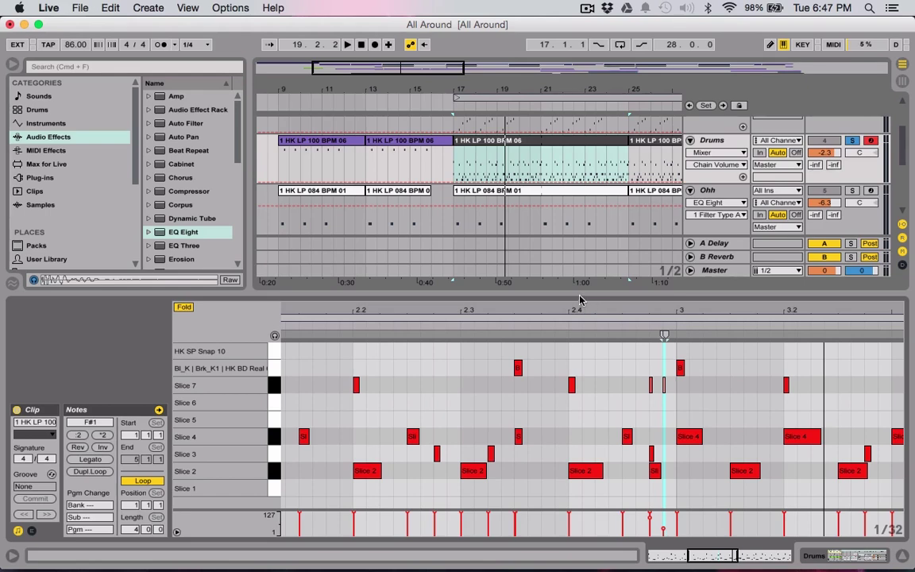
# Step: Shrink the note editor, unsolo the Drums track, and fold the All The Way, Drums and Ohh tracks
pyautogui.moveTo(566, 300)
pyautogui.mouseDown()
pyautogui.moveTo(565, 329)
pyautogui.moveTo(567, 302)
pyautogui.mouseUp()
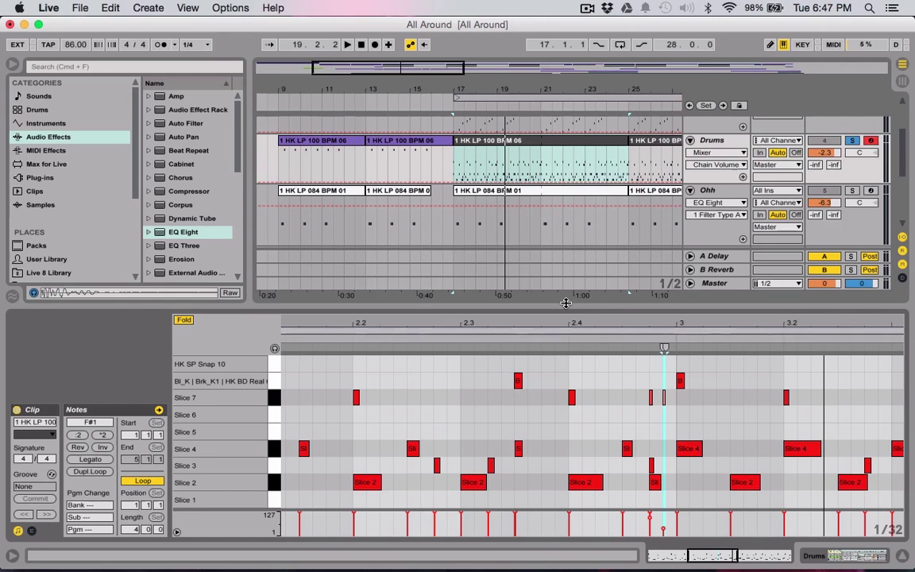
pyautogui.moveTo(566, 303); pyautogui.dragTo(564, 363)
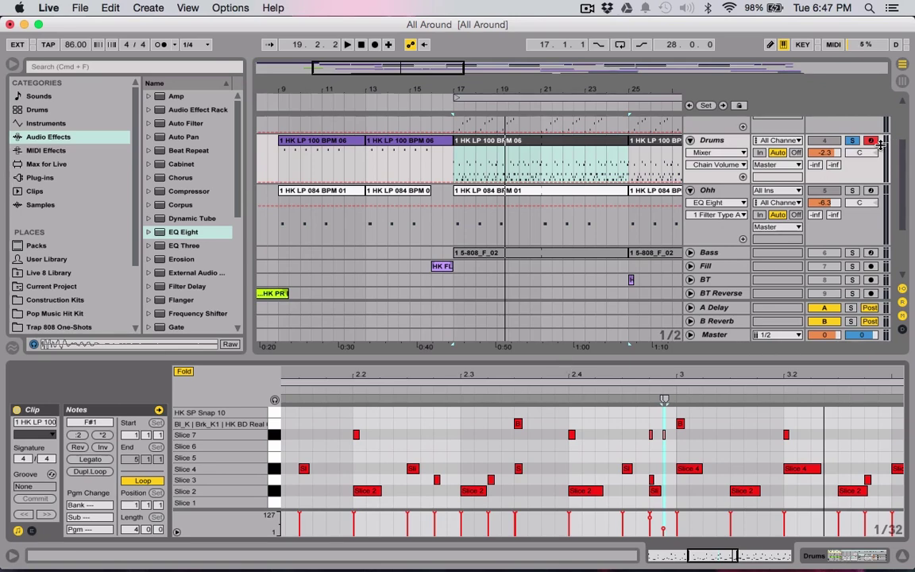
pyautogui.scroll(2, 851, 172)
pyautogui.scroll(4, 852, 172)
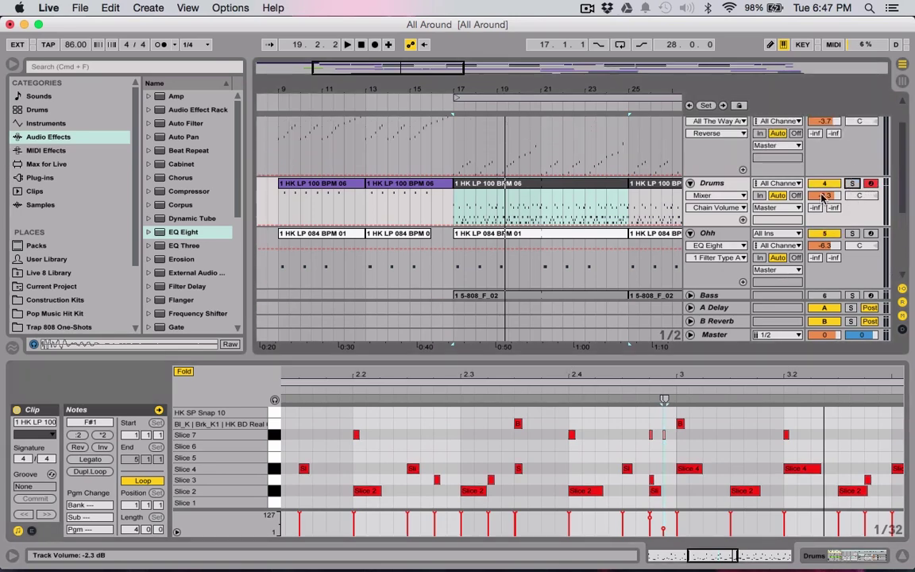
pyautogui.scroll(3, 824, 197)
pyautogui.click(690, 127)
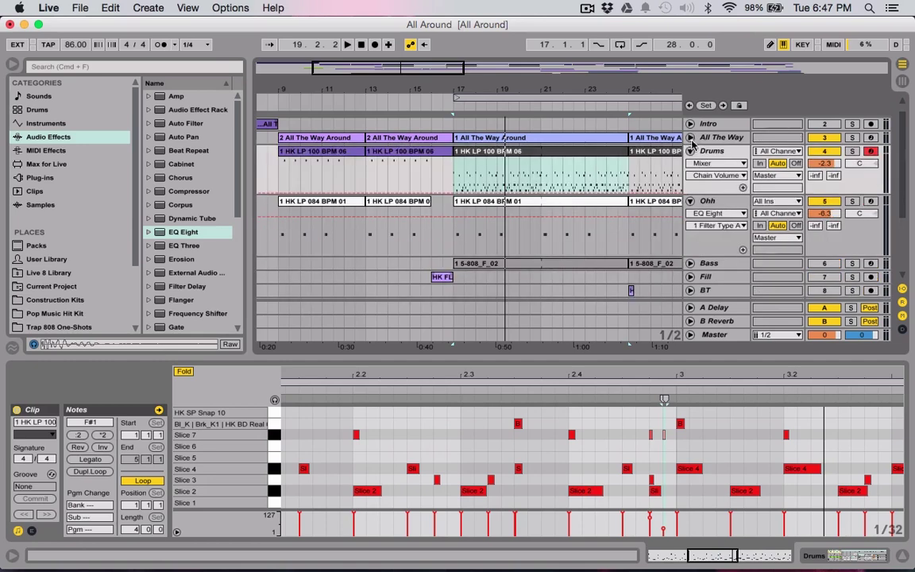
pyautogui.click(690, 151)
pyautogui.click(690, 150)
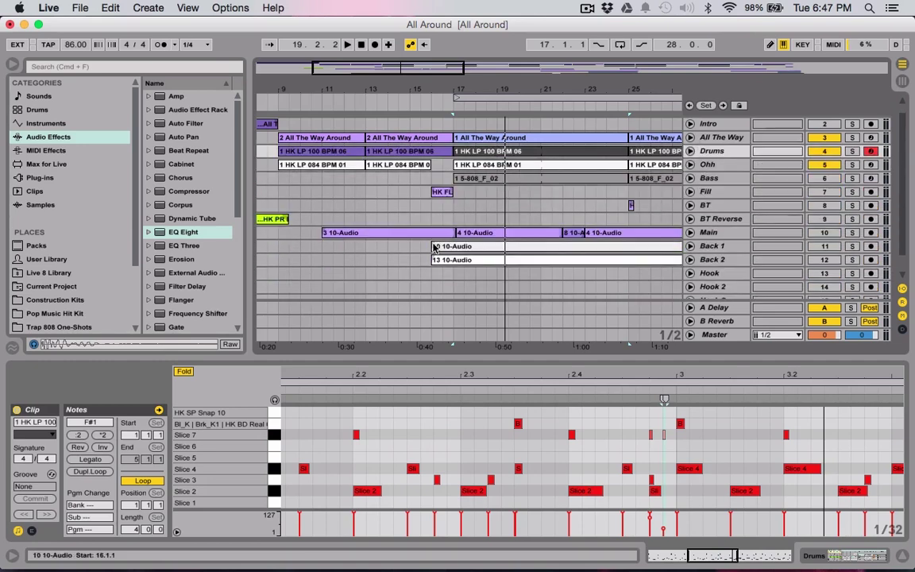
# Step: Play the All The Way, Drums and Ohh tracks together from bar 17 for about four bars
pyautogui.click(454, 208)
pyautogui.press('space')
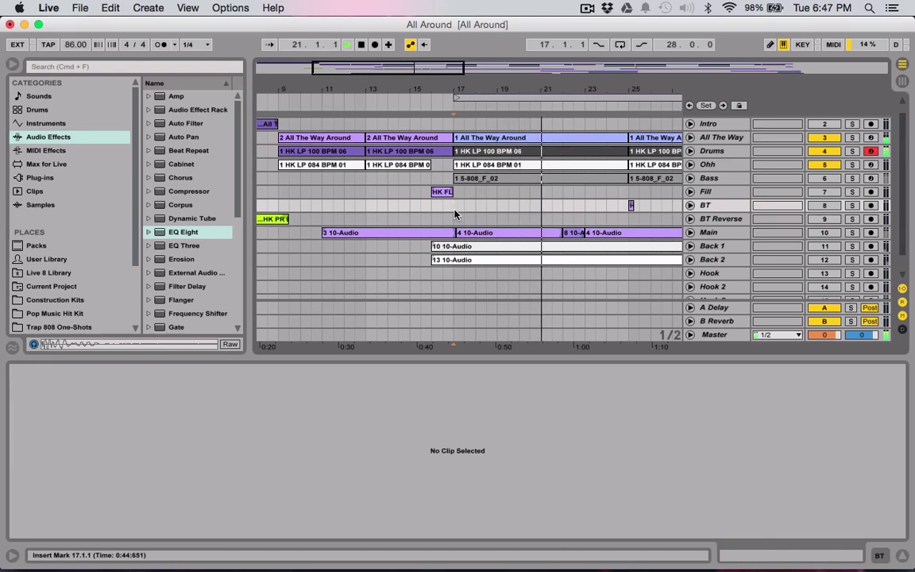
pyautogui.press('space')
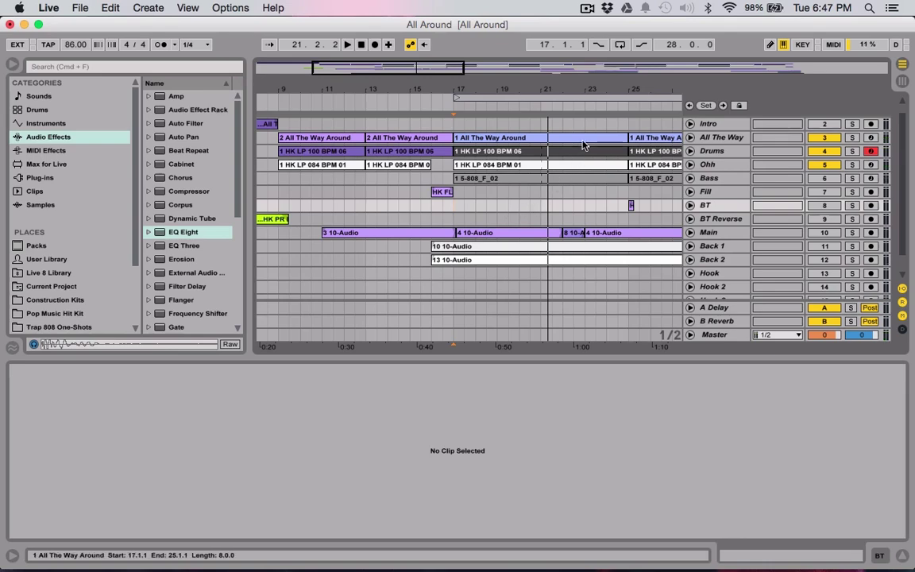
# Step: Unfold the Bass track, show its devices, and switch off the OneKnob and C6 Mono plug-ins
pyautogui.click(691, 178)
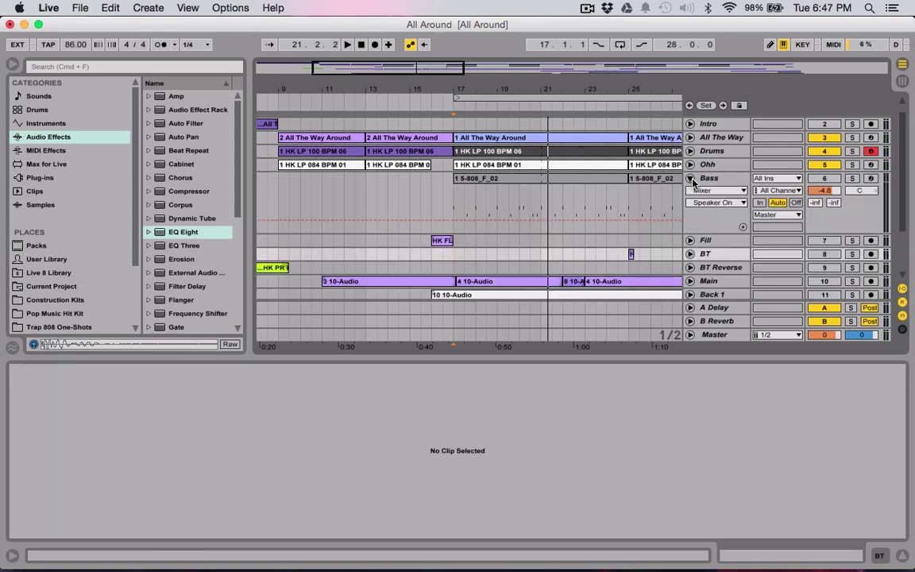
pyautogui.click(713, 182)
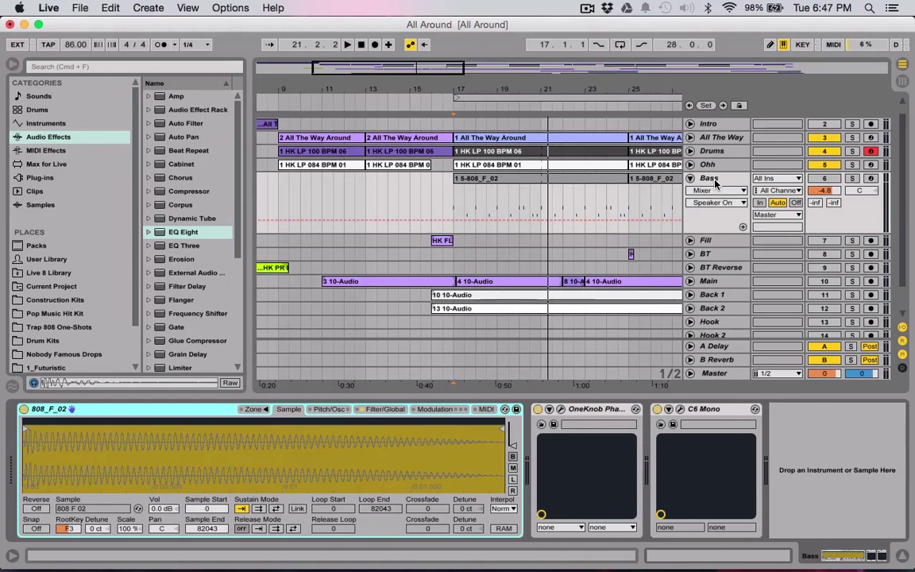
pyautogui.click(457, 223)
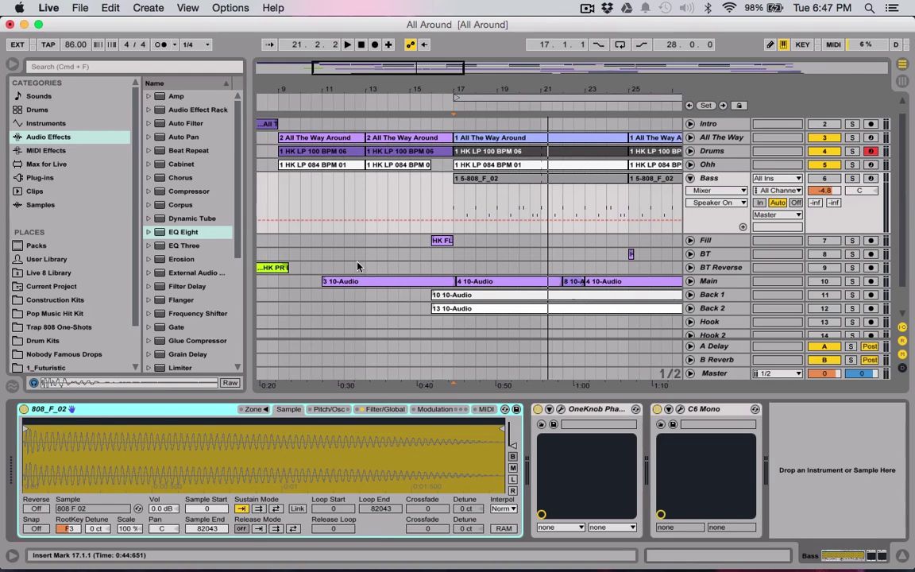
pyautogui.click(538, 409)
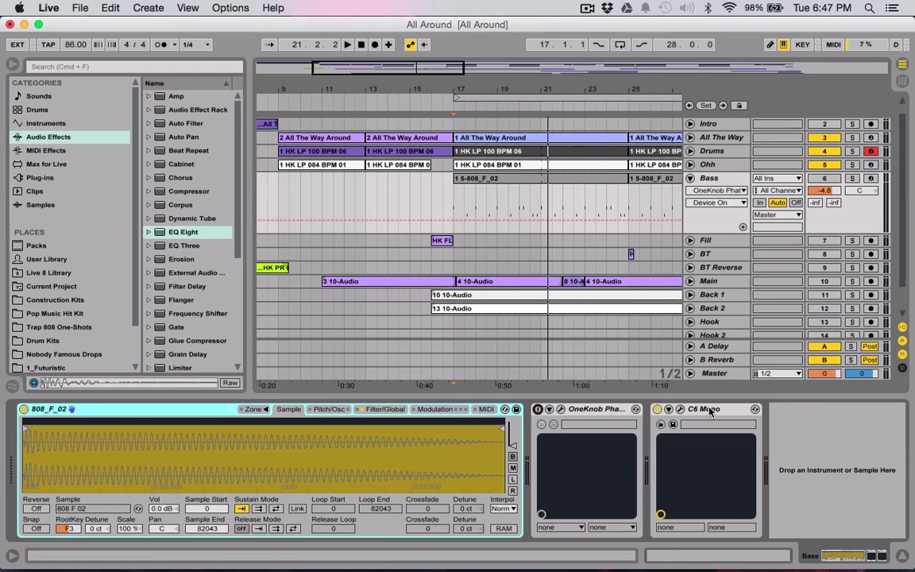
pyautogui.click(657, 409)
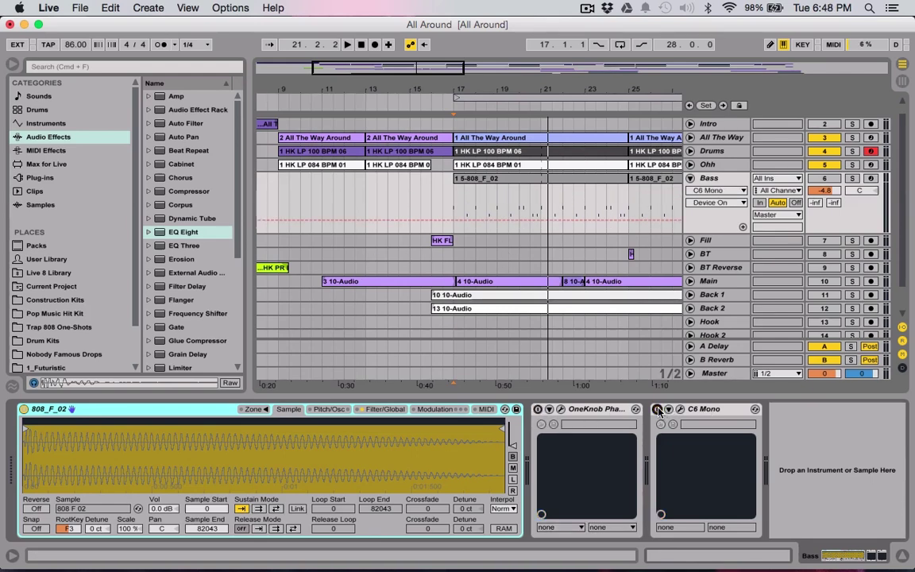
# Step: Activate and solo the Bass track and play it from bar 17, leaving the track unarmed when stopping
pyautogui.click(825, 178)
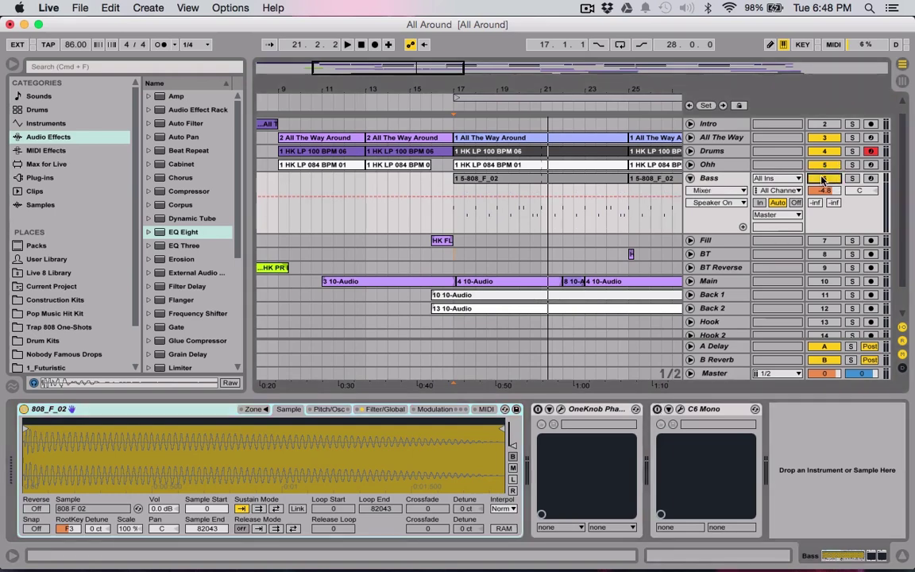
pyautogui.click(871, 178)
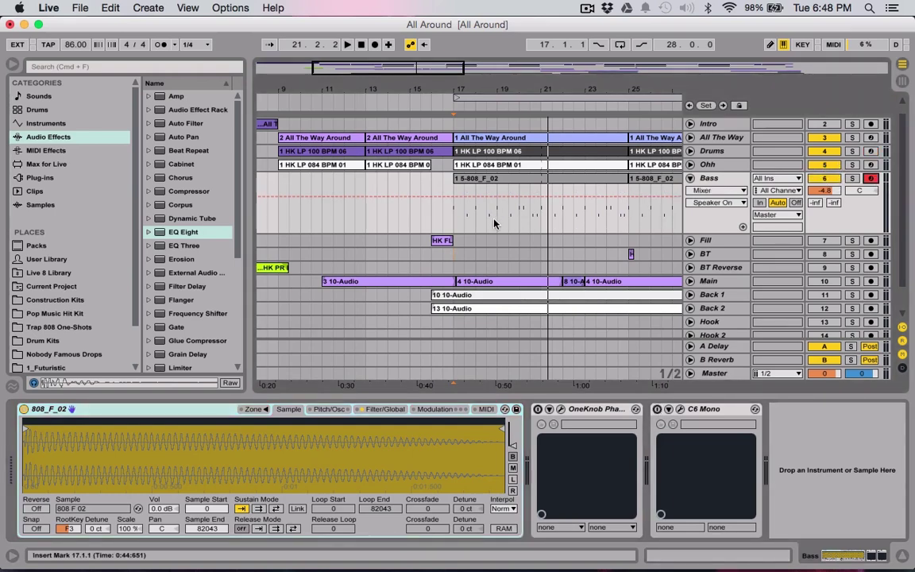
pyautogui.click(851, 178)
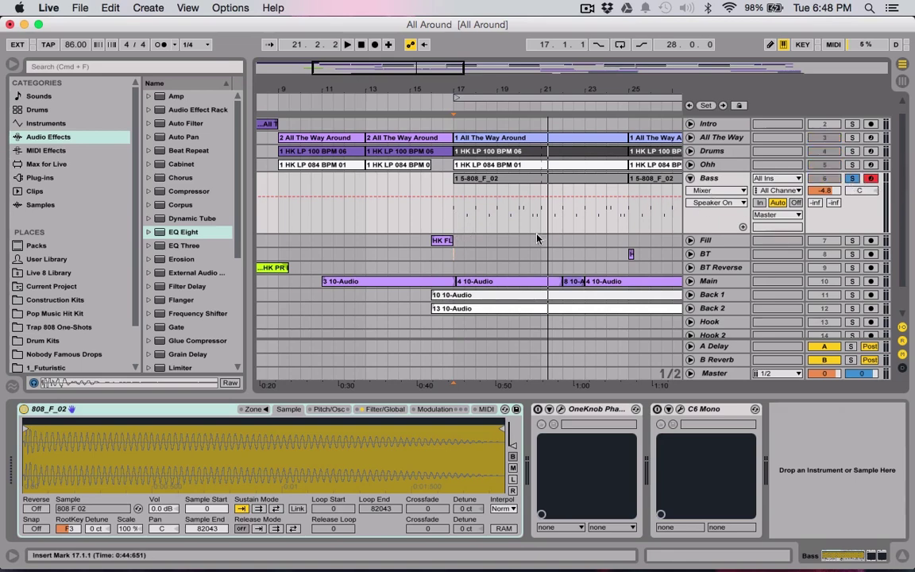
pyautogui.press('space')
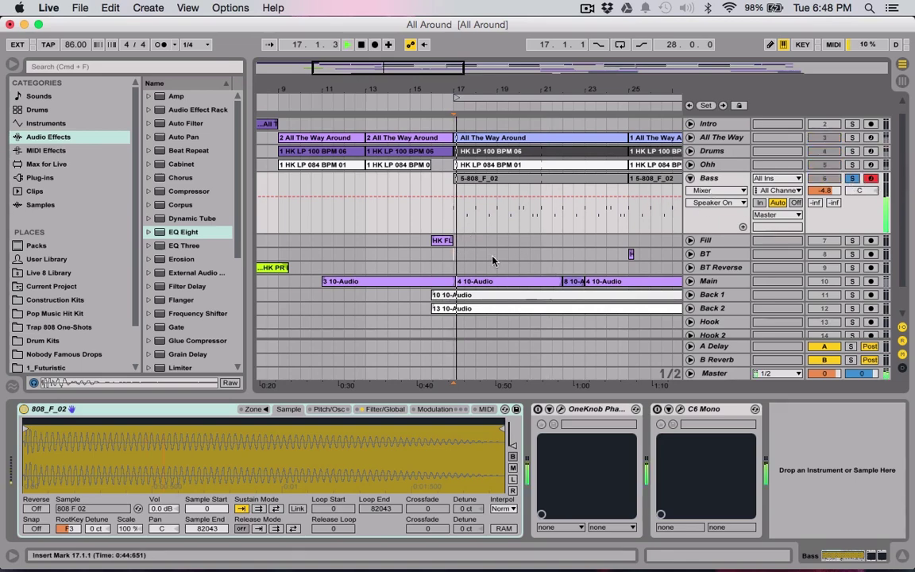
pyautogui.click(872, 178)
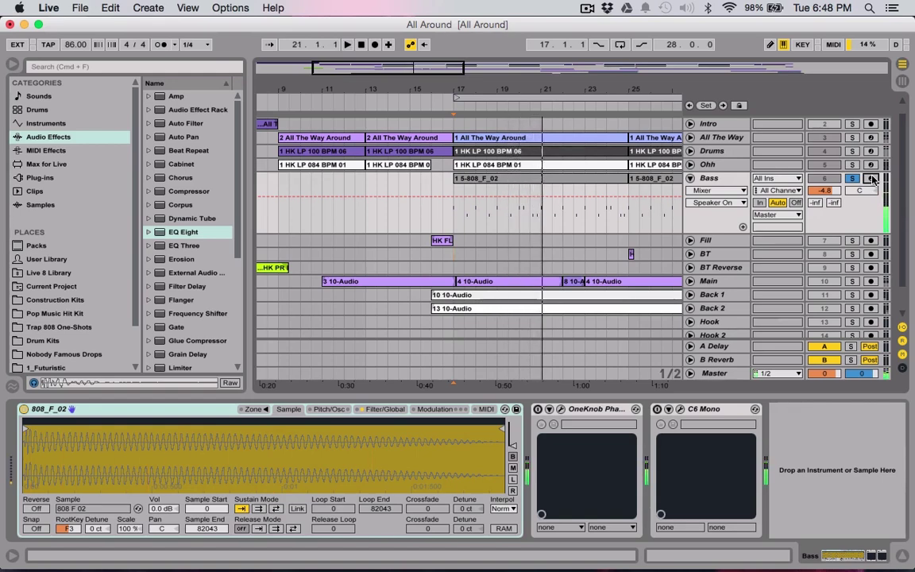
pyautogui.press('space')
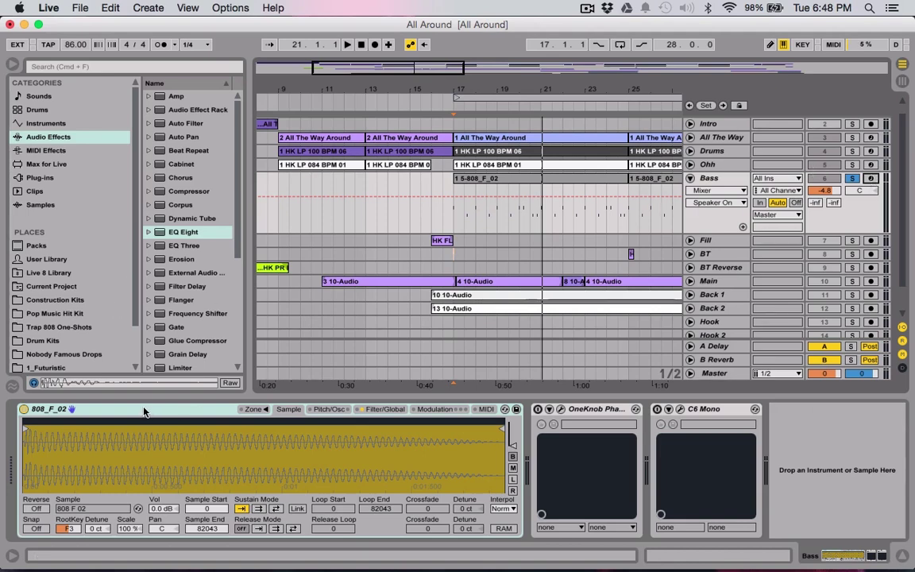
# Step: Select the Bass track's 808_F_02 sampler device and locate Sampler among the browser's instruments
pyautogui.moveTo(144, 411); pyautogui.dragTo(19, 401)
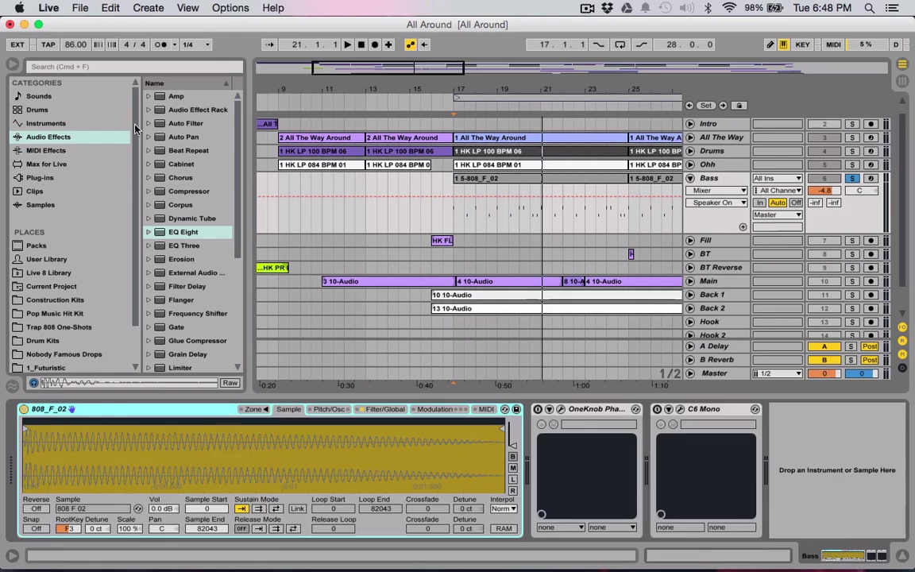
pyautogui.click(96, 124)
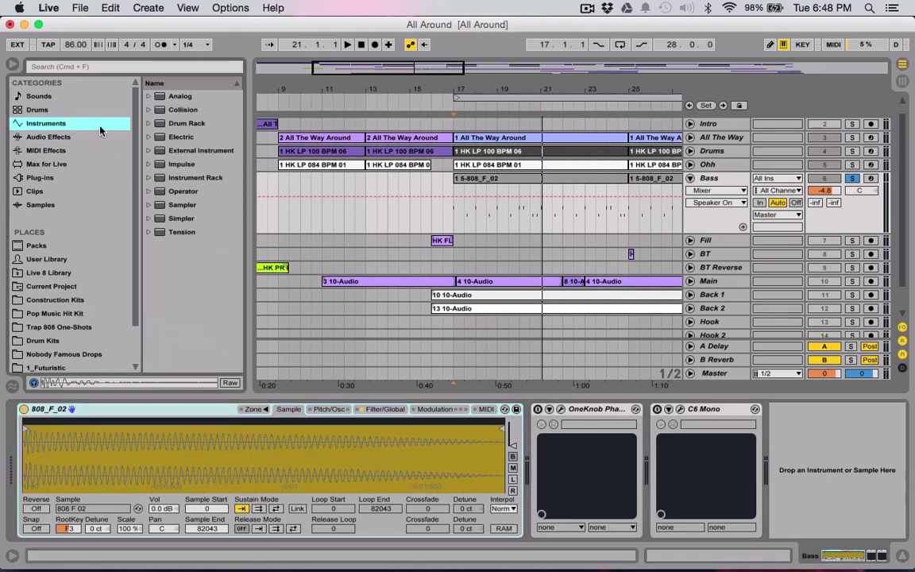
pyautogui.click(169, 204)
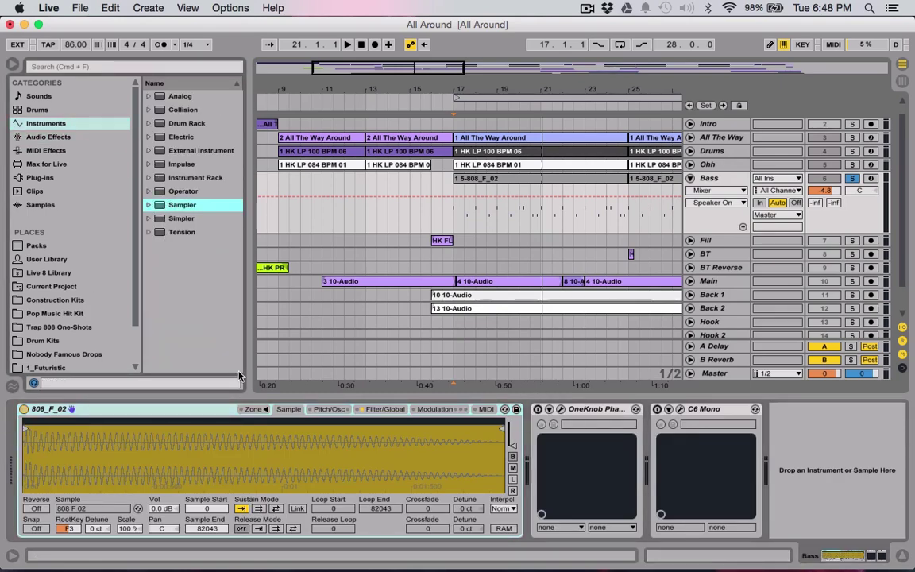
# Step: Widen the browser and audition the Trap 808 One-Shots from 808_E_18.wav down to 808_F_13.wav, returning to 808_F_02.wav
pyautogui.click(60, 326)
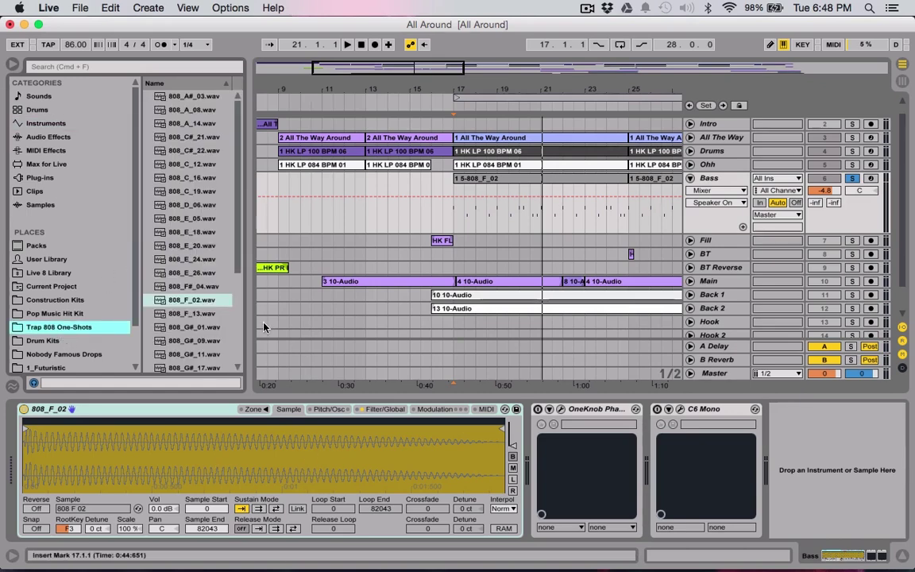
pyautogui.moveTo(249, 324); pyautogui.dragTo(294, 324)
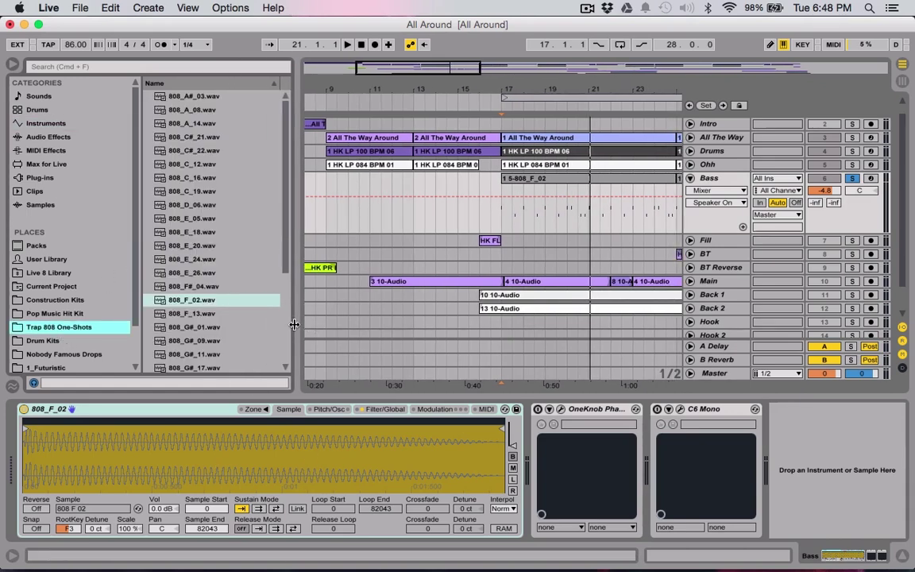
pyautogui.click(207, 232)
pyautogui.click(212, 242)
pyautogui.press('Down')
pyautogui.press('Down')
pyautogui.press('Down')
pyautogui.press('Down')
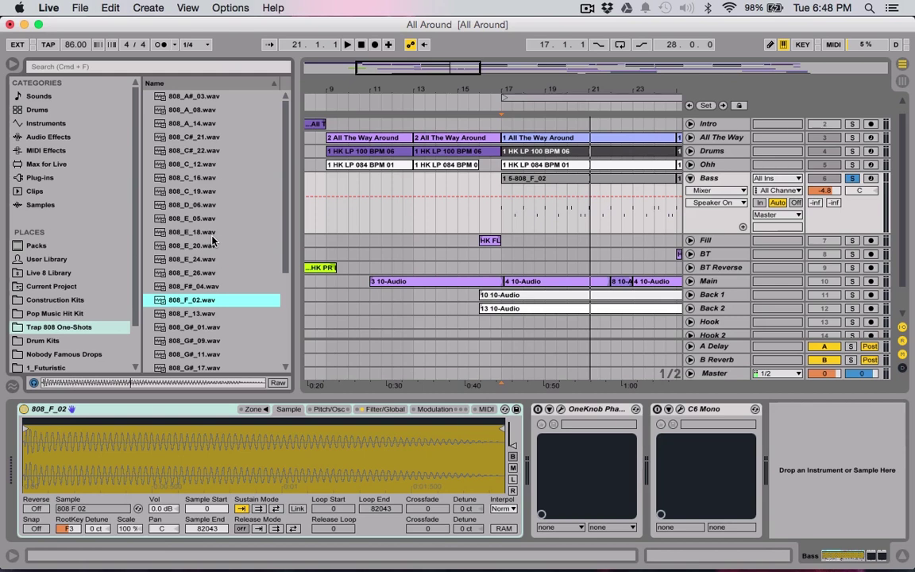
pyautogui.press('Down')
pyautogui.press('Up')
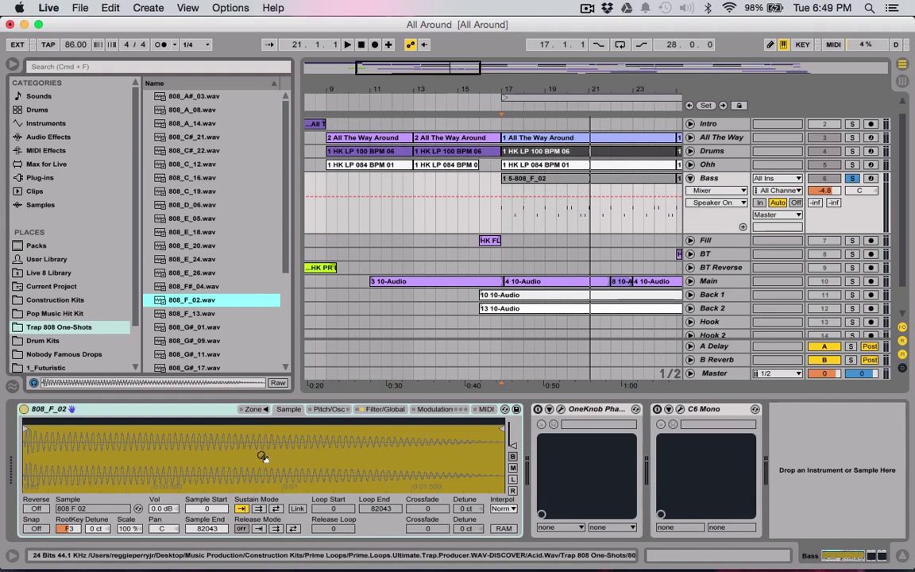
# Step: Arm the Bass track for recording and select the 808_F_02 sample's root key setting
pyautogui.click(869, 179)
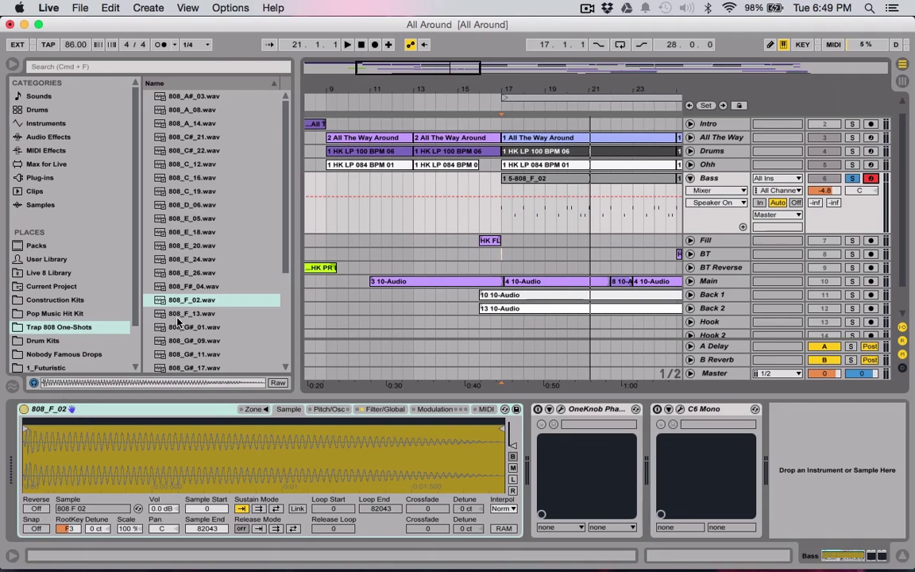
pyautogui.click(288, 412)
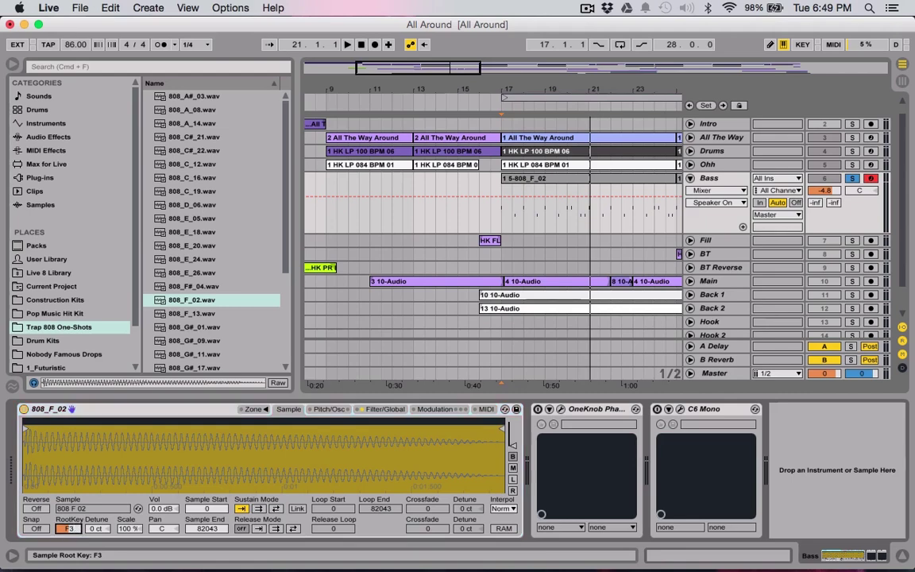
pyautogui.press('Down')
# Step: Set the sampler's volume envelope decay to 859 ms, and try a 3.86 s release before restoring it to 60.0 s
pyautogui.click(389, 412)
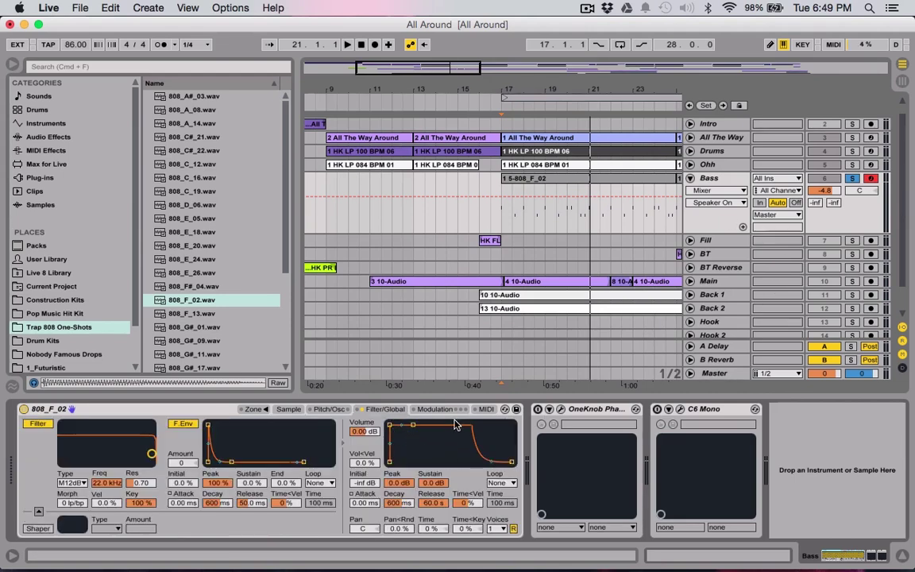
pyautogui.moveTo(512, 462); pyautogui.dragTo(477, 464)
pyautogui.moveTo(415, 427); pyautogui.dragTo(414, 426)
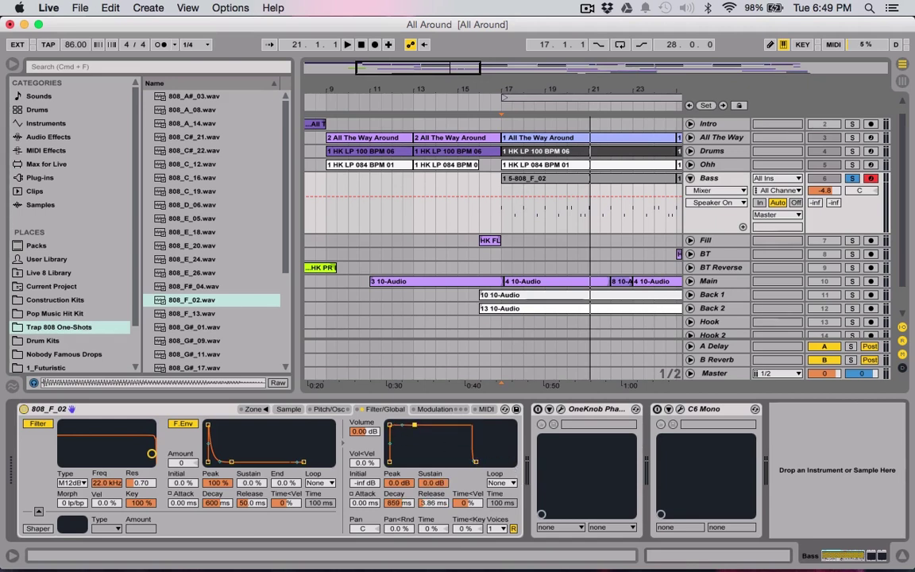
pyautogui.moveTo(475, 461); pyautogui.dragTo(511, 461)
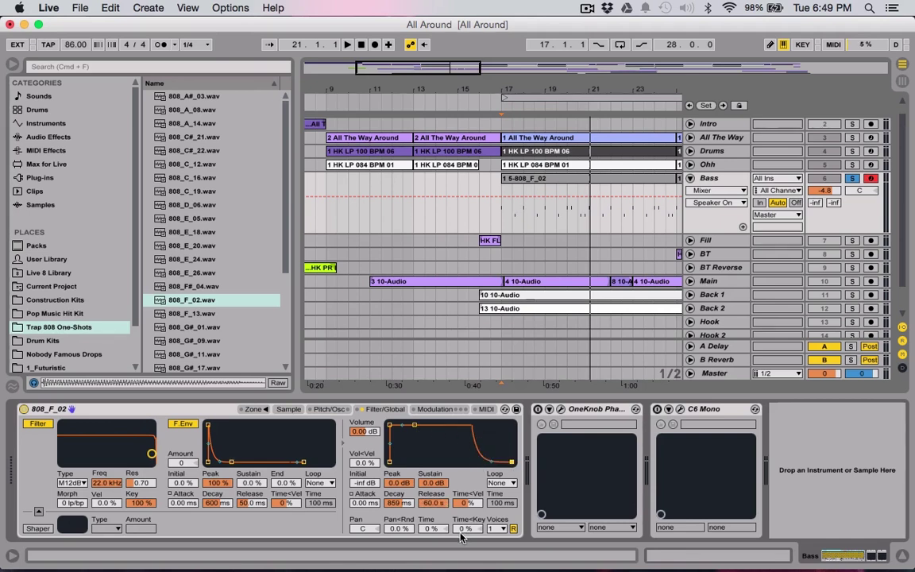
# Step: Try 14 voices on the Bass track's 808_F_02 sampler and restore the voice count to 1
pyautogui.click(497, 529)
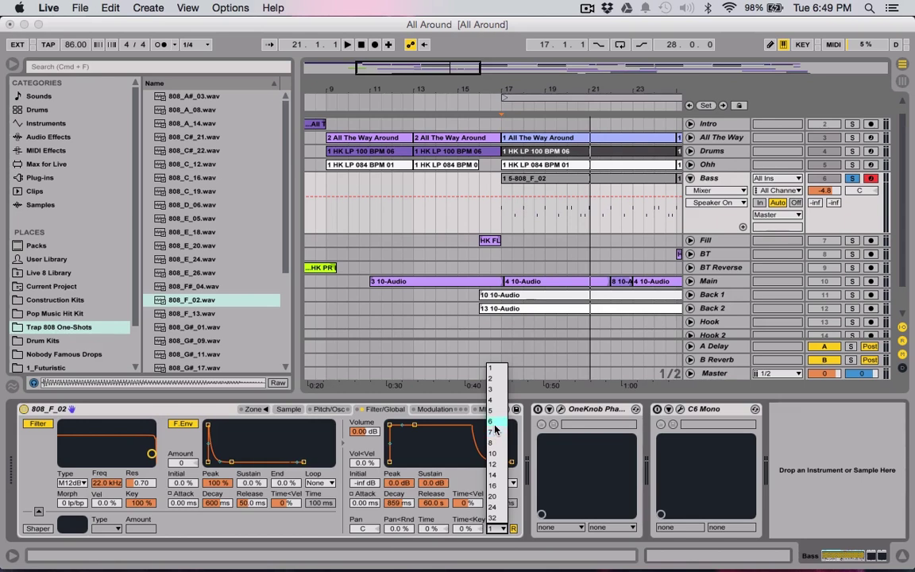
pyautogui.click(494, 371)
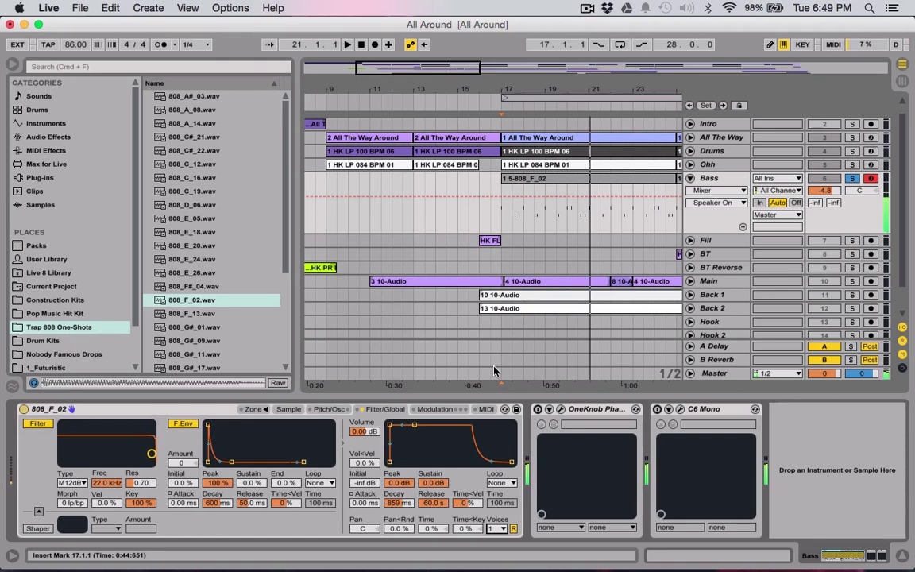
pyautogui.click(497, 527)
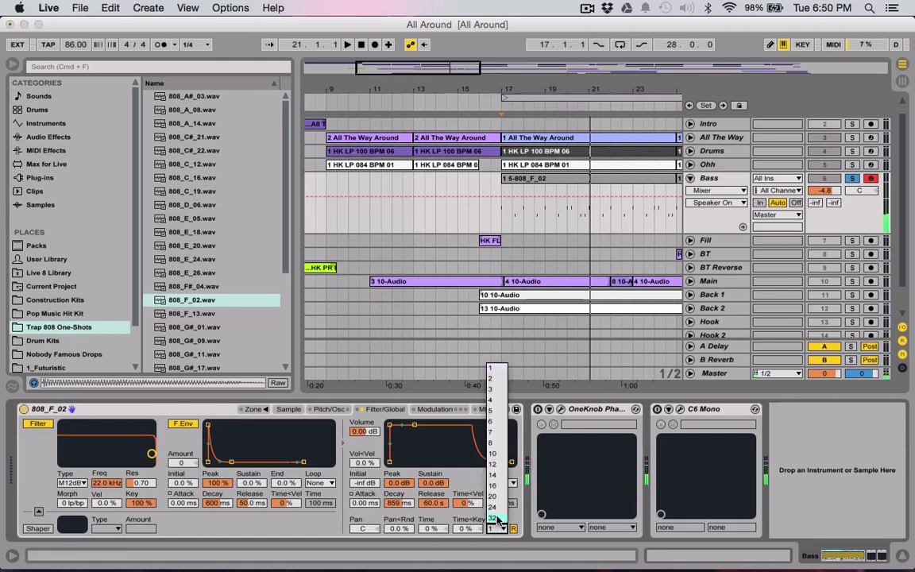
pyautogui.click(494, 474)
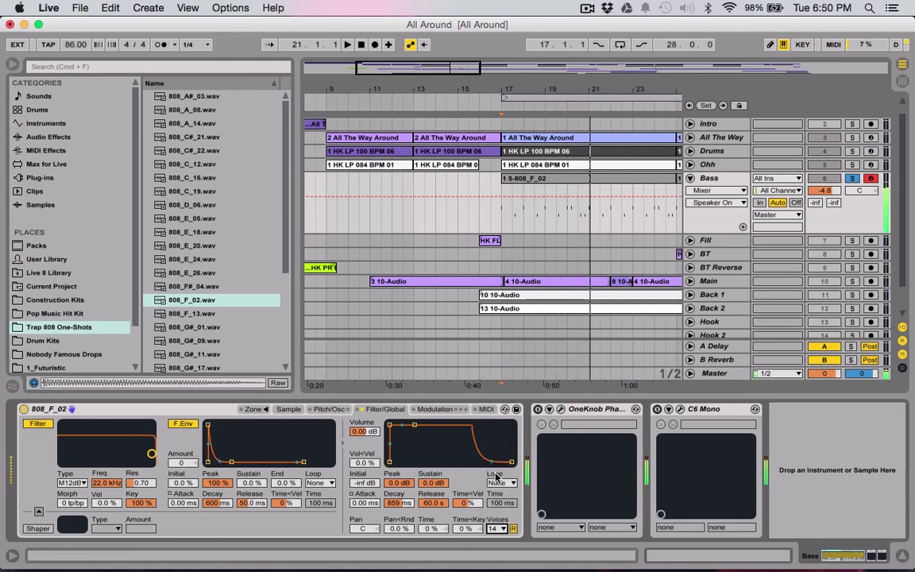
pyautogui.click(497, 527)
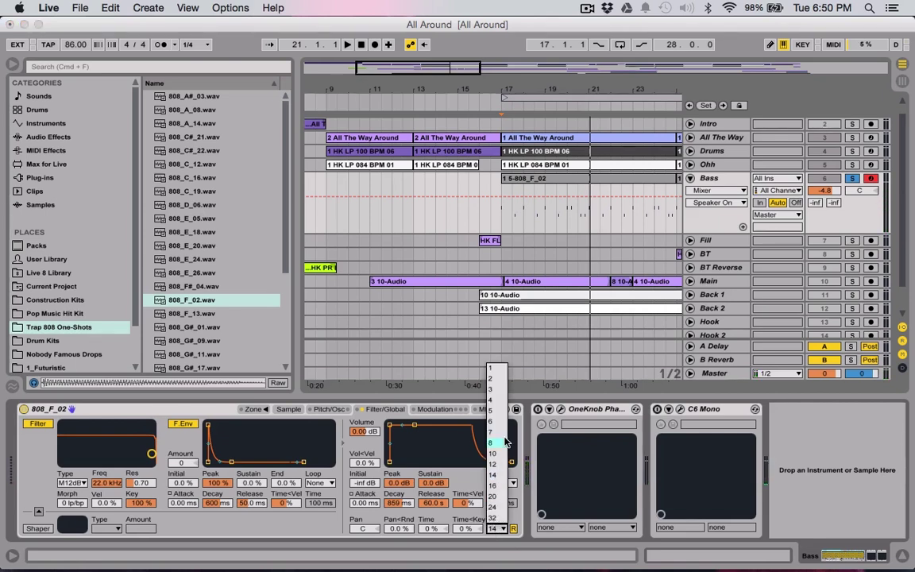
pyautogui.click(497, 375)
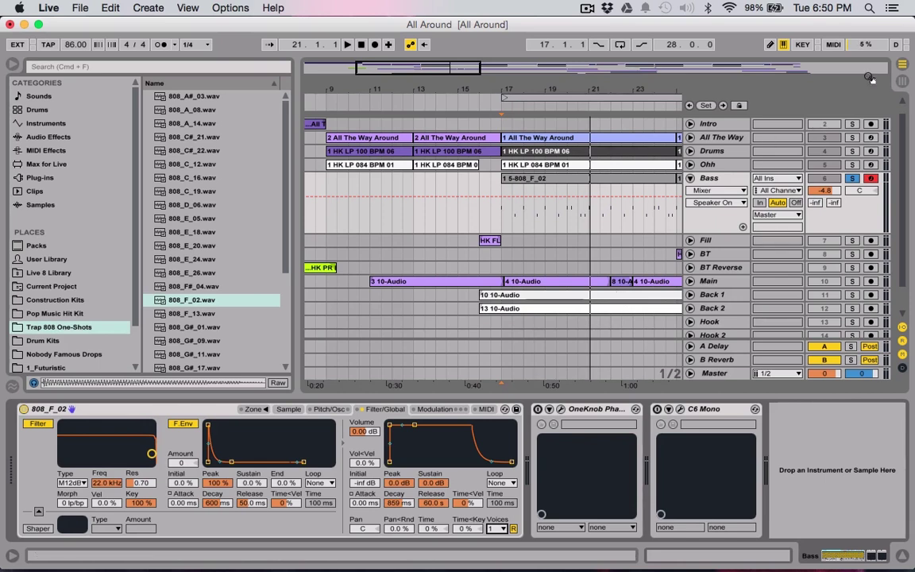
# Step: Turn off solo and record arming on the Bass track and play the full arrangement from bar 17
pyautogui.click(851, 178)
pyautogui.click(871, 178)
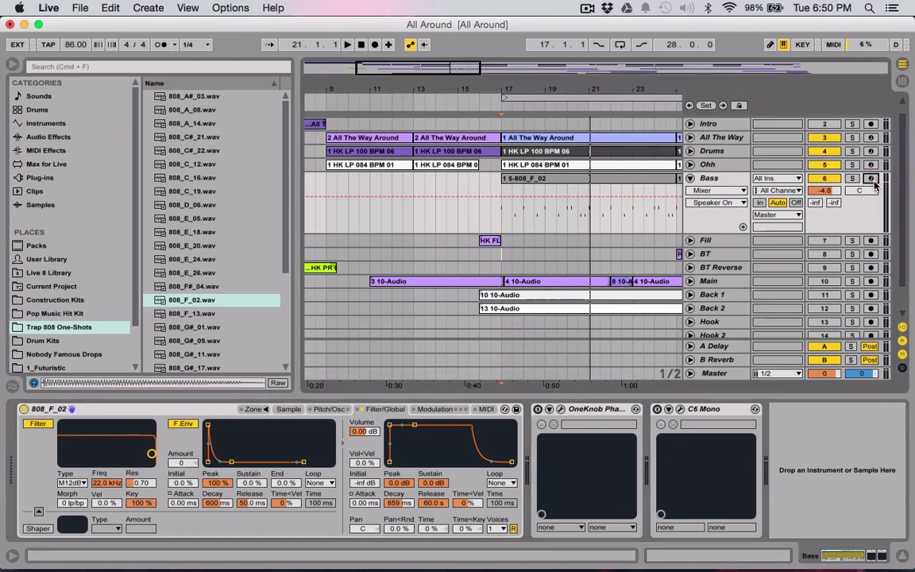
pyautogui.press('space')
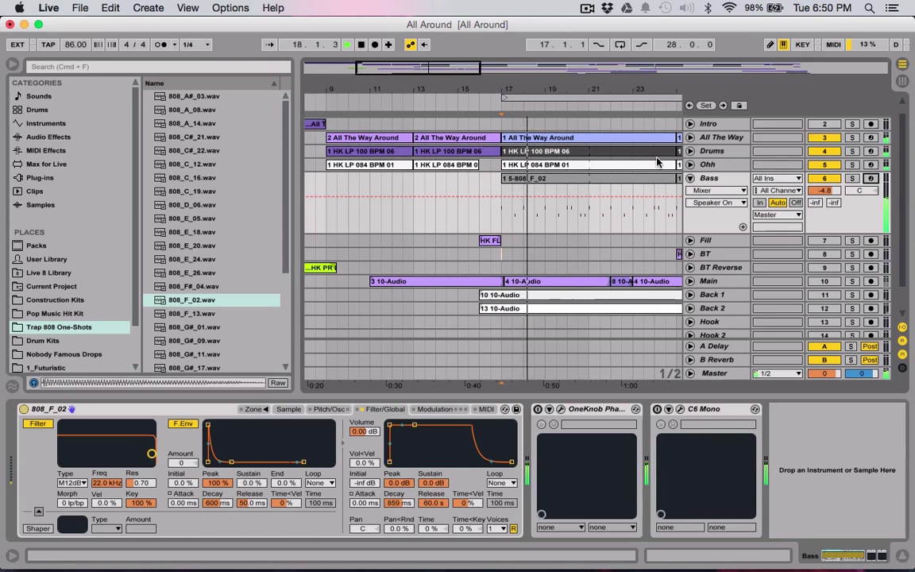
# Step: Unfold the Fill track and loop the one-bar section from 16.1.1 to 17.1.1 around its clip
pyautogui.hscroll(5, 607, 161)
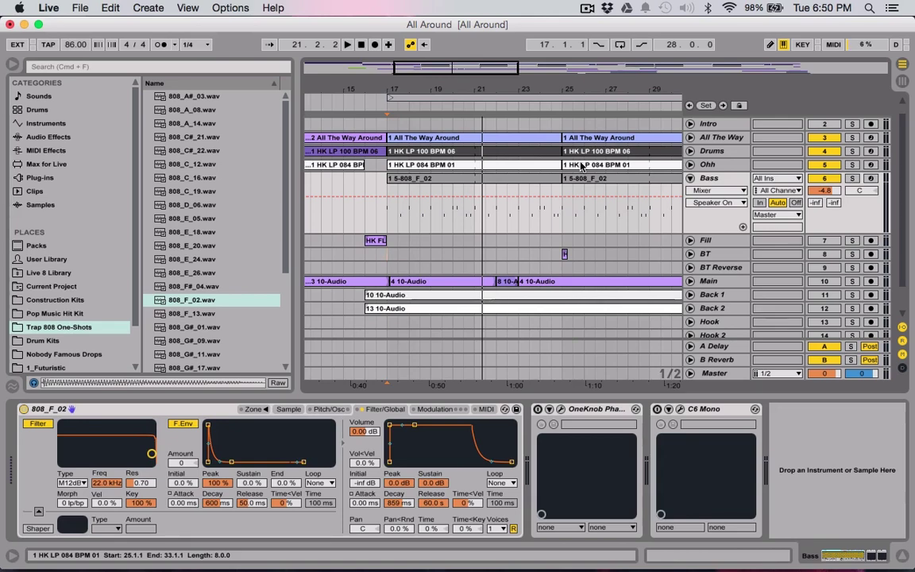
pyautogui.hscroll(-2, 581, 165)
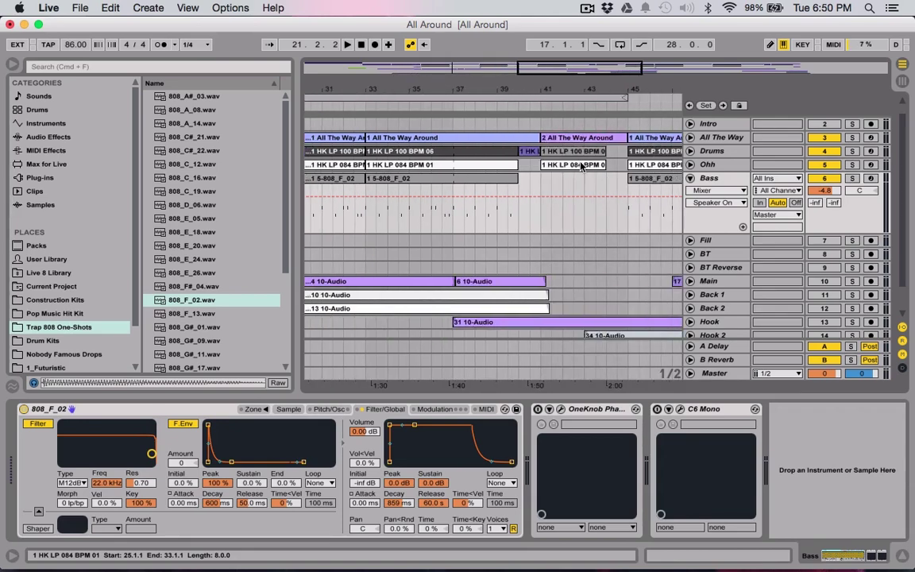
pyautogui.scroll(-2, 581, 165)
pyautogui.scroll(3, 581, 165)
pyautogui.hscroll(-5, 580, 165)
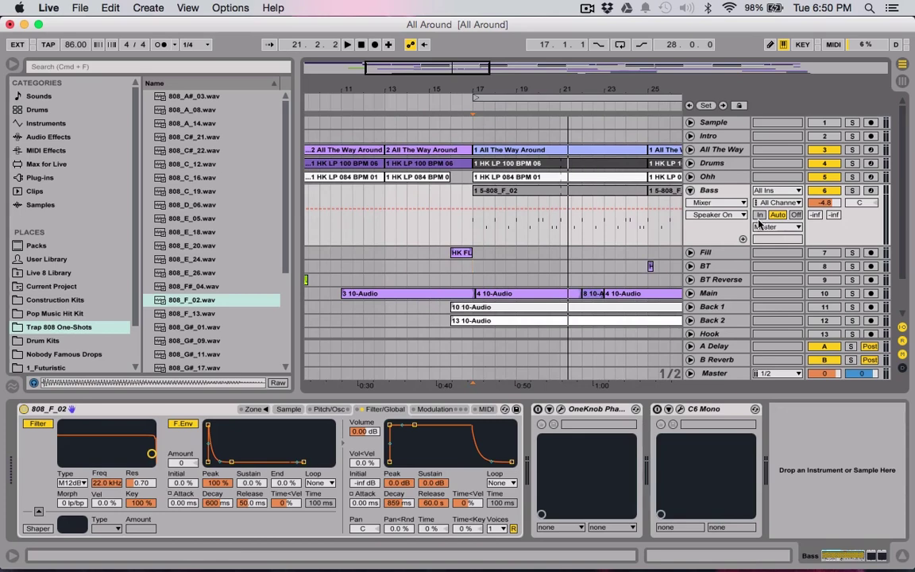
pyautogui.click(705, 252)
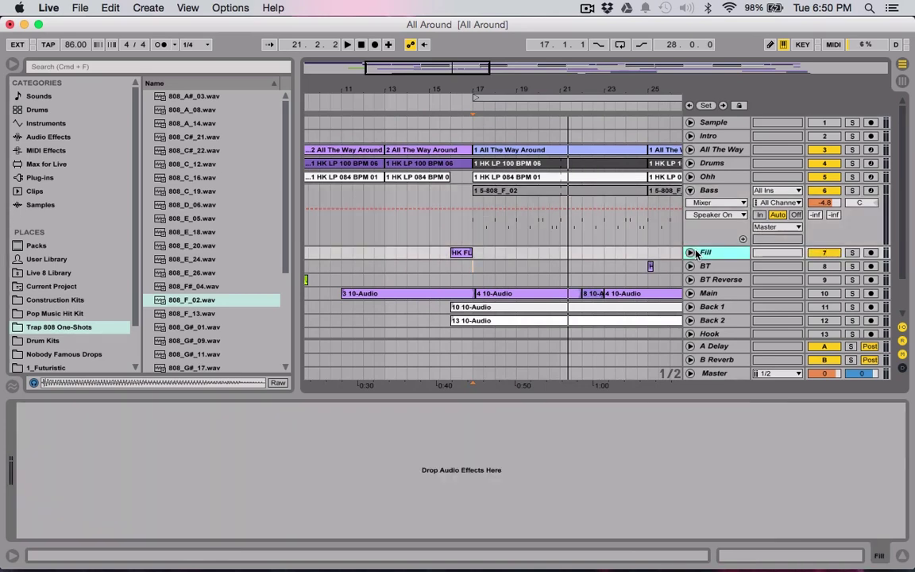
pyautogui.click(691, 252)
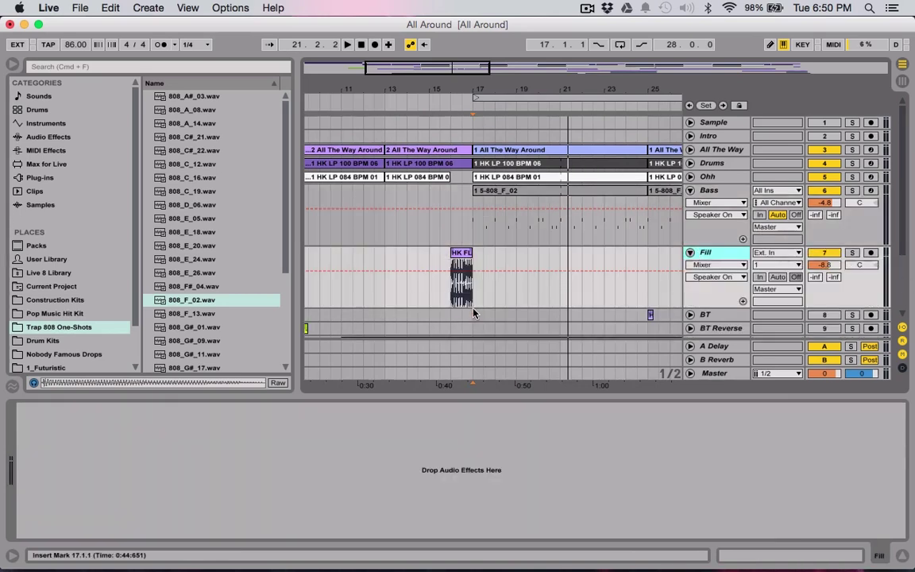
pyautogui.moveTo(474, 311); pyautogui.dragTo(457, 301)
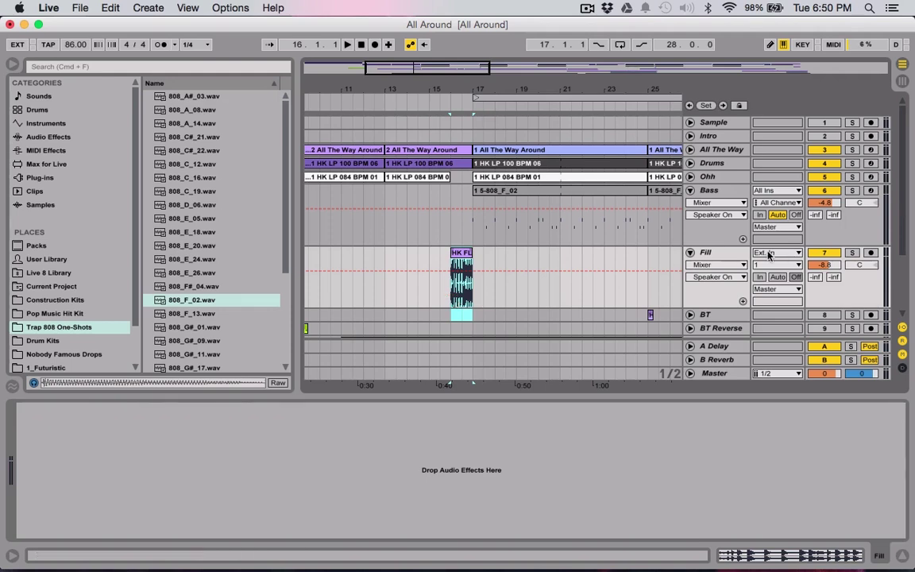
pyautogui.press('super+l')
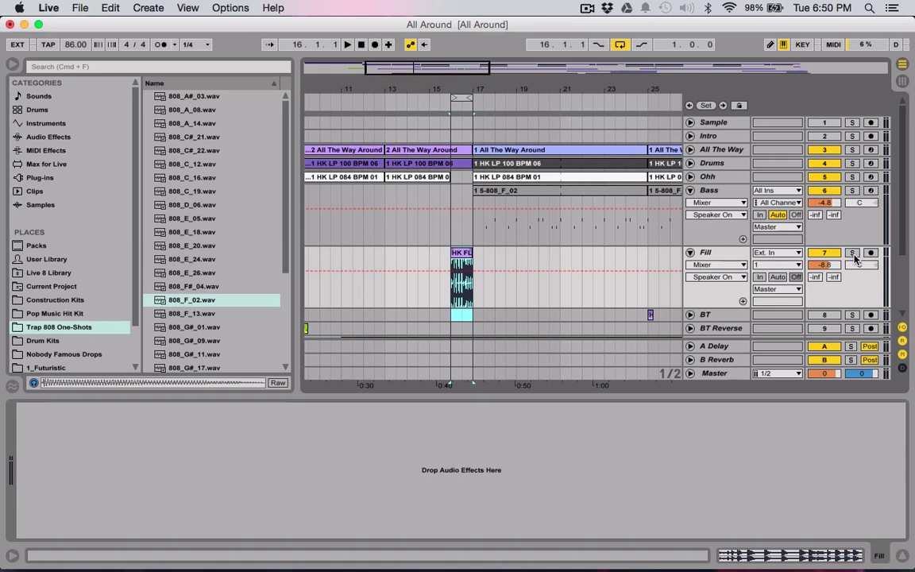
# Step: Try looping the empty Fill section from 12.3.1 to 16.1.1 and return the loop to the fill clip at bar 16
pyautogui.moveTo(386, 283)
pyautogui.mouseDown()
pyautogui.moveTo(474, 295)
pyautogui.moveTo(376, 290)
pyautogui.mouseUp()
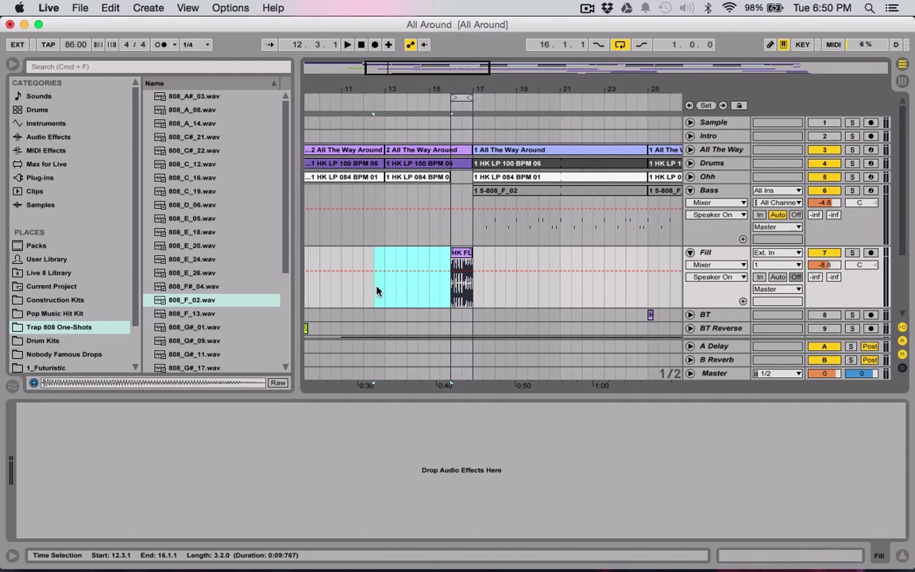
pyautogui.press('super+l')
pyautogui.click(469, 301)
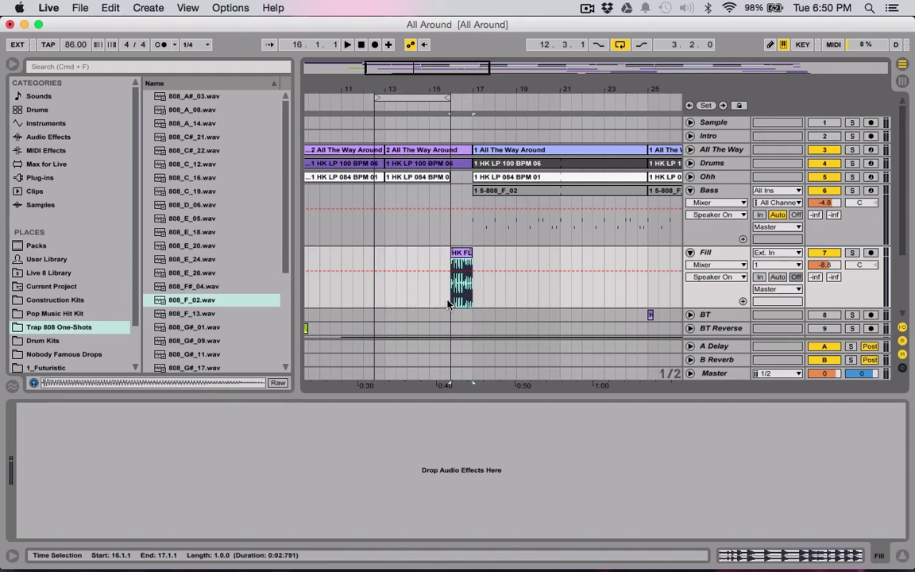
pyautogui.press('super+l')
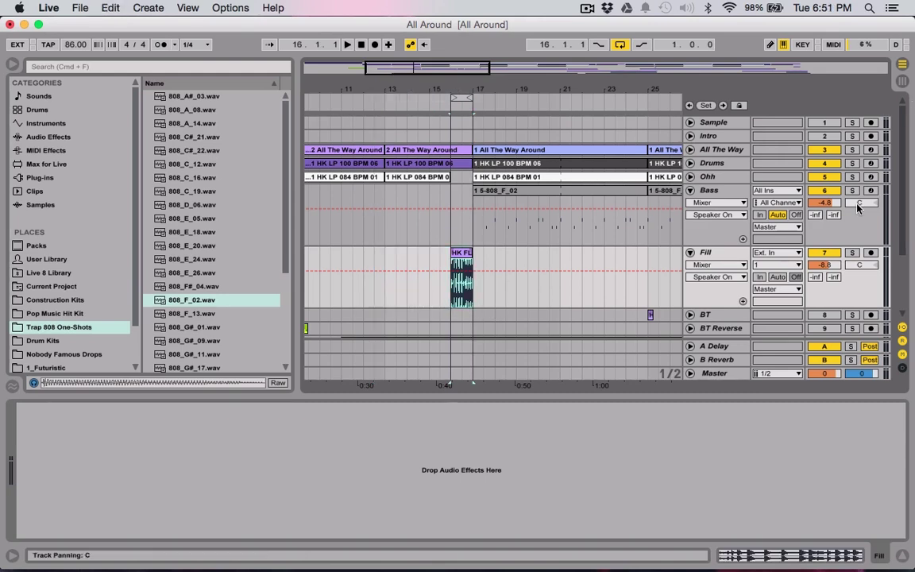
# Step: Solo the Fill track to listen to its looped clip, and switch off looping and solo after stopping playback
pyautogui.click(852, 252)
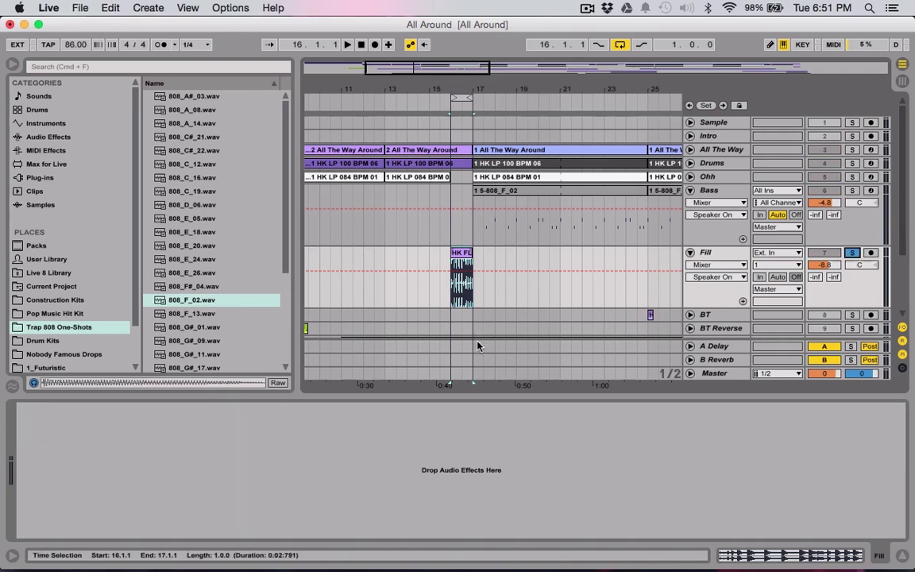
pyautogui.press('space')
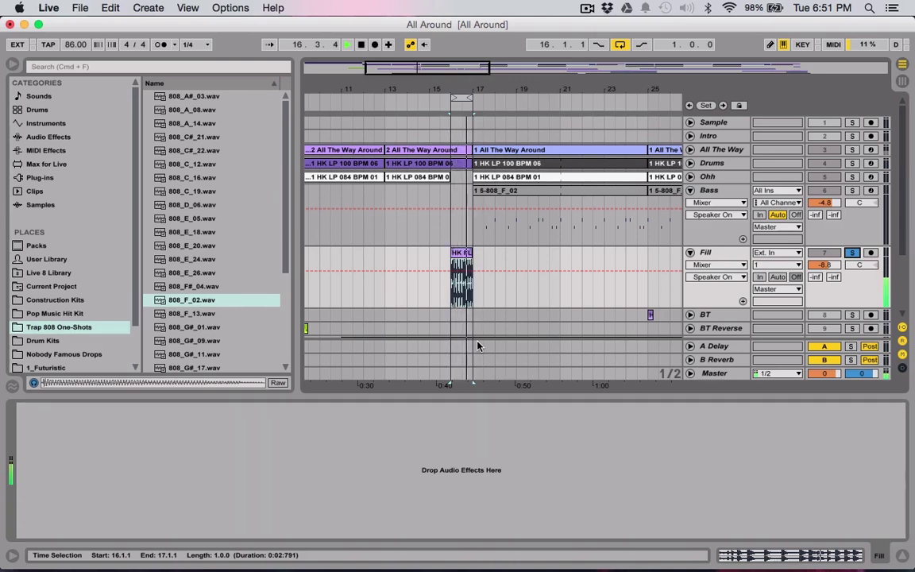
pyautogui.press('space')
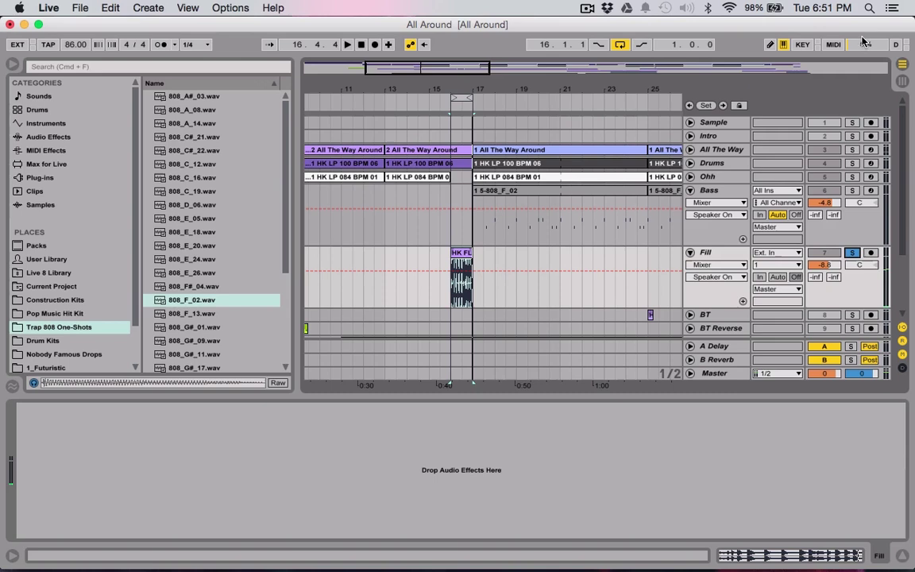
pyautogui.click(619, 48)
pyautogui.click(851, 253)
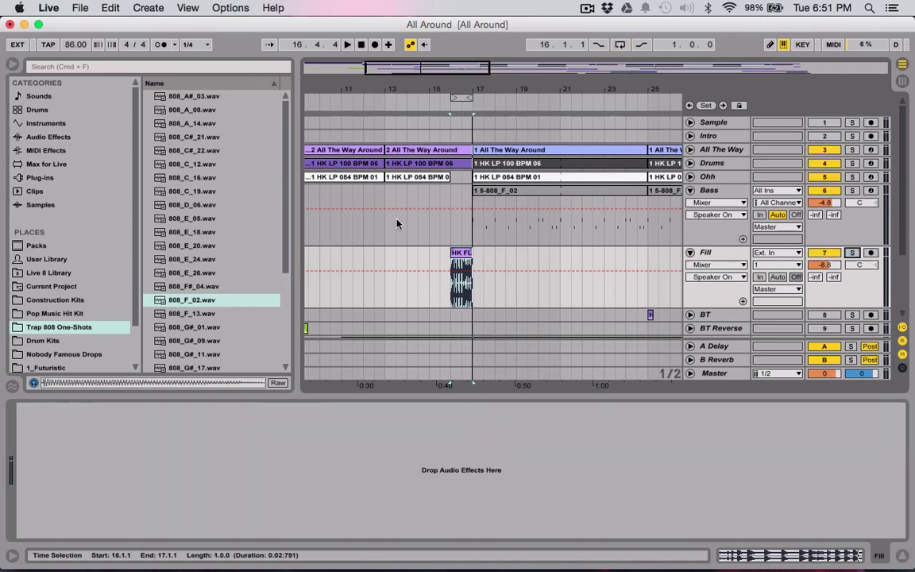
# Step: Play the arrangement from 15.3.1 to hear the fill in context, and fold the Fill and Bass tracks
pyautogui.click(436, 308)
pyautogui.press('space')
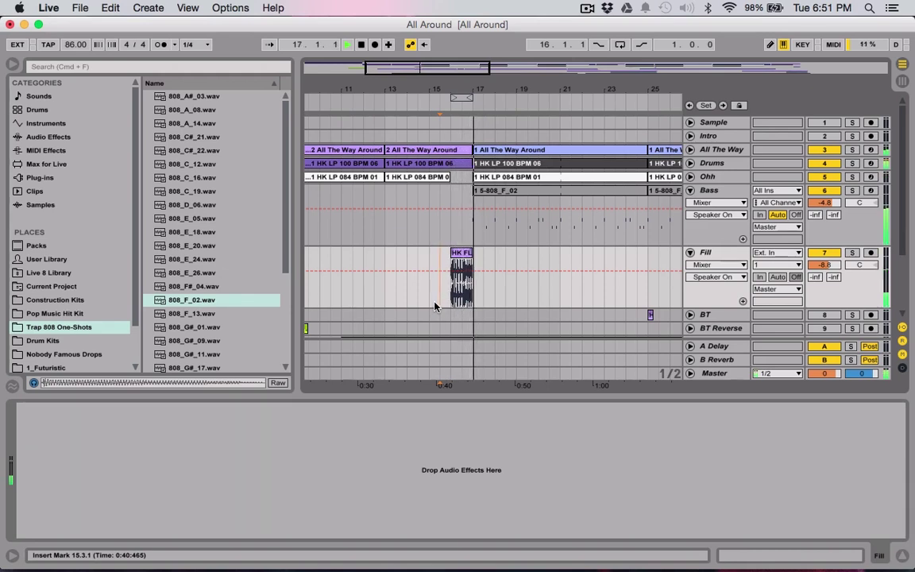
pyautogui.click(689, 254)
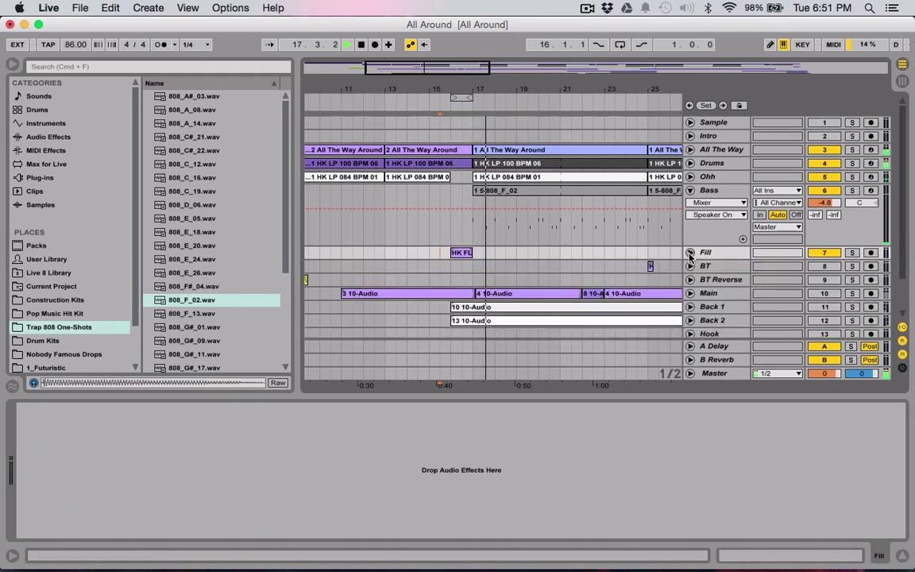
pyautogui.click(689, 190)
pyautogui.hscroll(3, 558, 181)
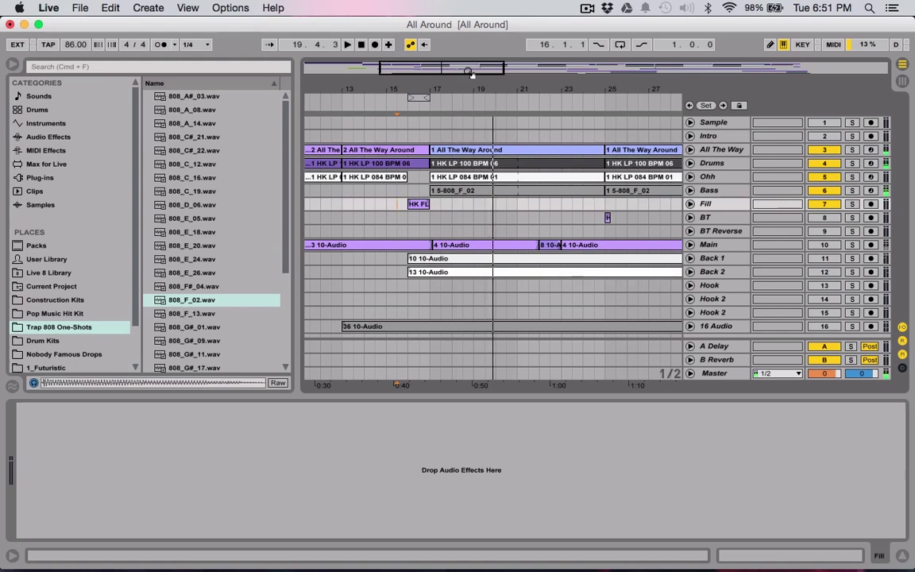
# Step: Activate the BT track and play its HK PR Bell Tree 07 clip at bar 25
pyautogui.click(690, 150)
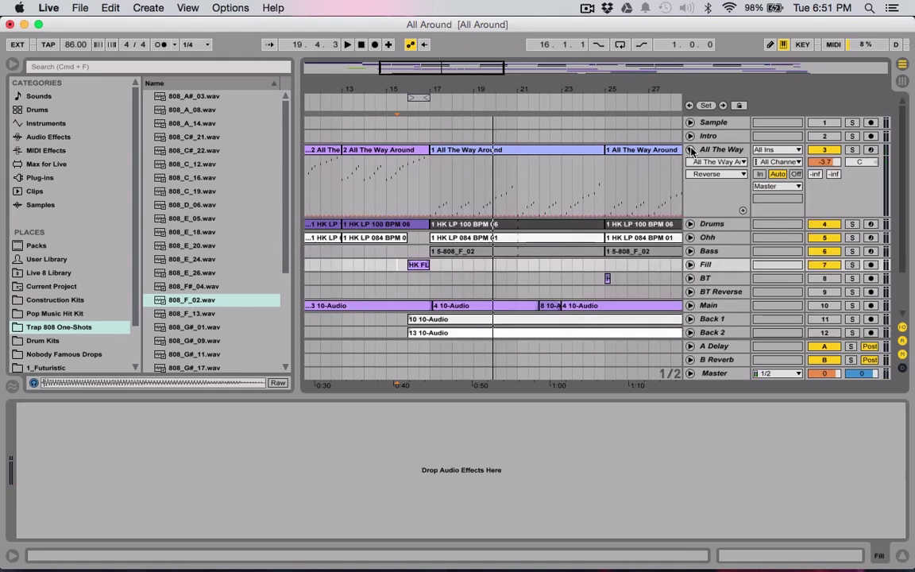
pyautogui.click(690, 151)
pyautogui.click(606, 218)
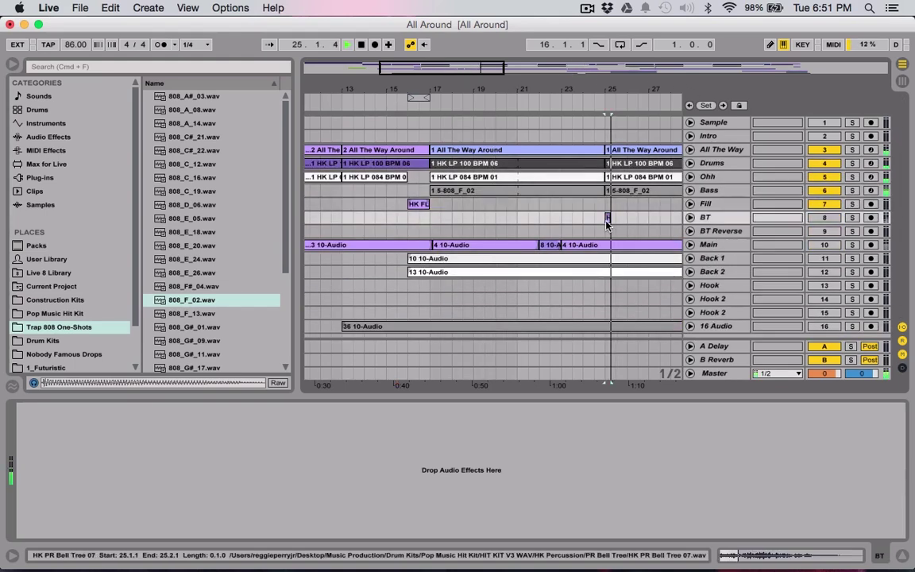
pyautogui.click(607, 222)
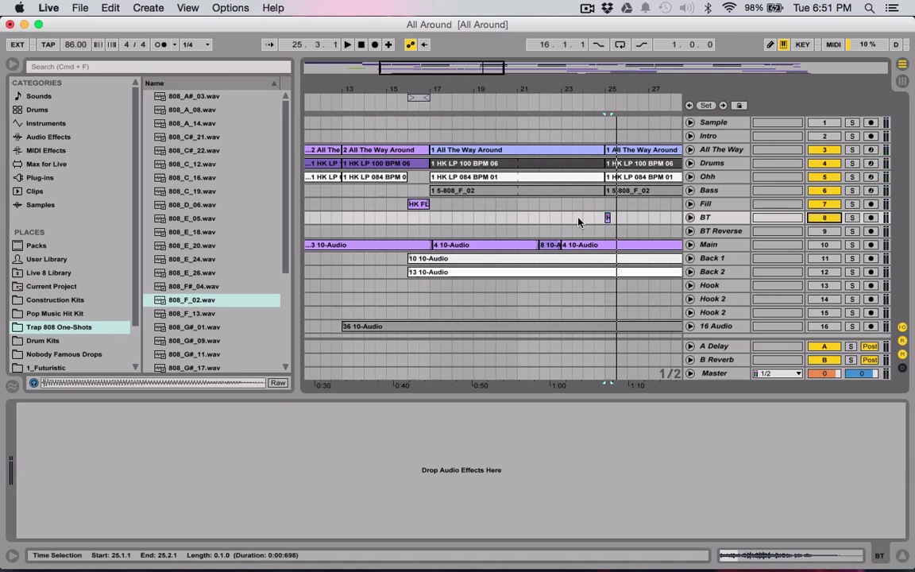
pyautogui.press('space')
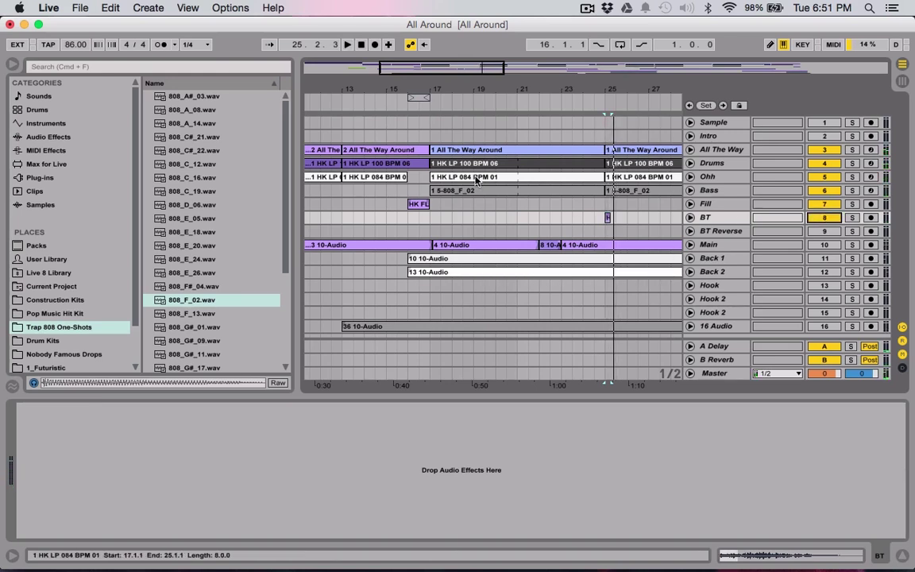
# Step: Unfold the All The Way track and play the arrangement around the bell tree clip at bar 25
pyautogui.hscroll(6, 477, 181)
pyautogui.hscroll(-5, 477, 181)
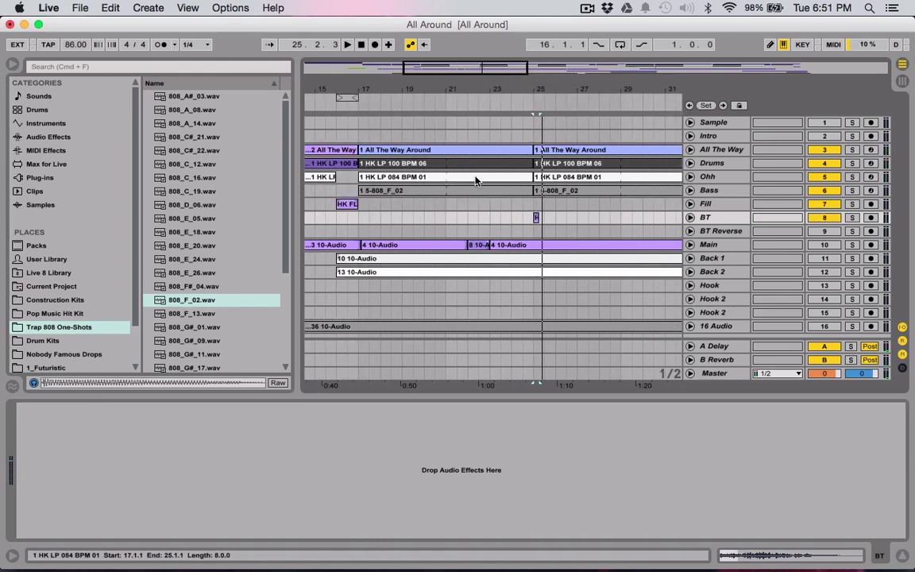
pyautogui.hscroll(10, 477, 181)
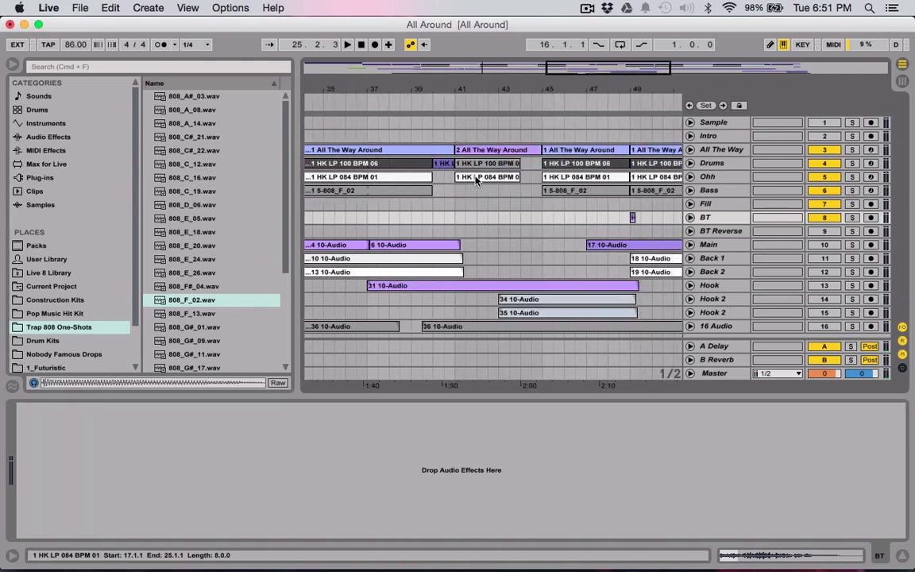
pyautogui.hscroll(-10, 477, 181)
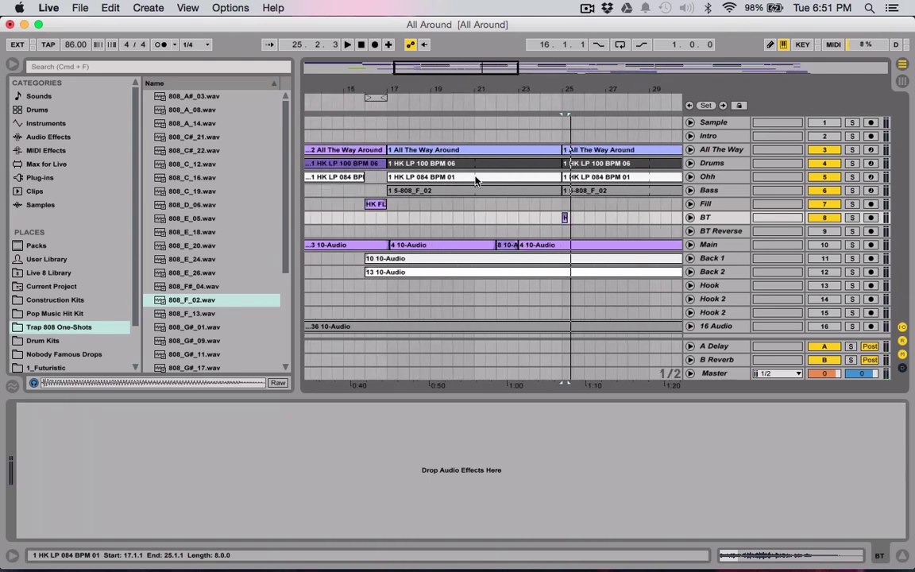
pyautogui.click(689, 149)
pyautogui.moveTo(394, 65); pyautogui.dragTo(462, 71)
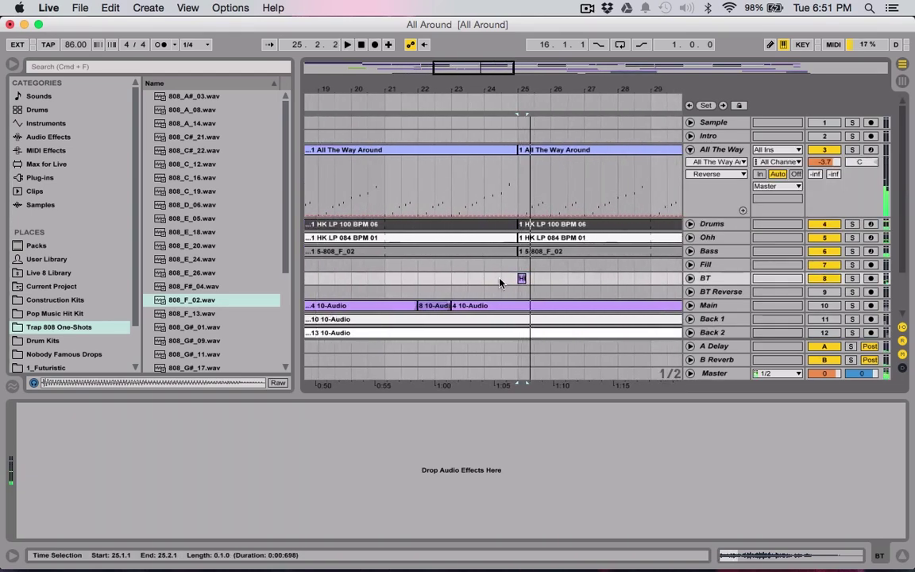
# Step: Show the Auto Filter's Device On automation on the All The Way track, turn on Draw Mode, and review bars 25 to 35
pyautogui.click(655, 147)
pyautogui.hscroll(6, 516, 445)
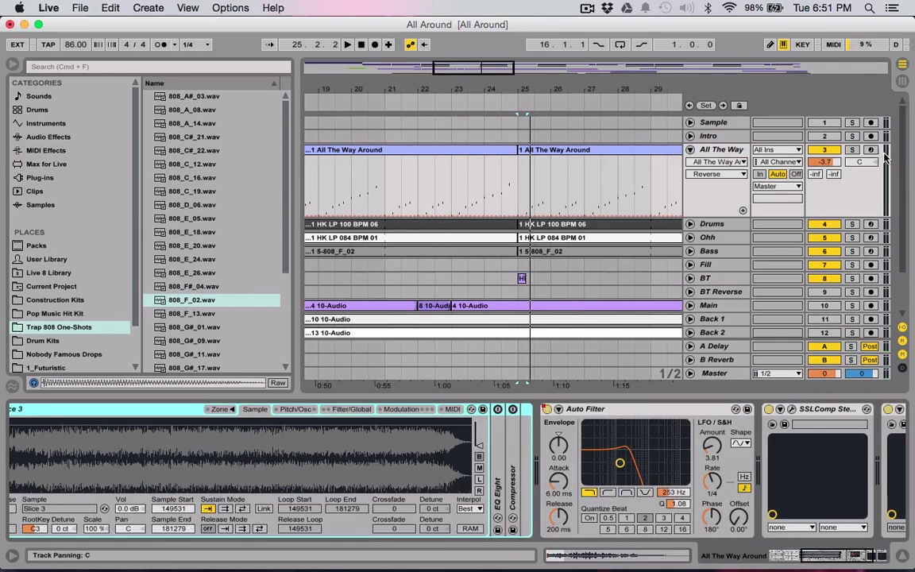
pyautogui.click(737, 162)
pyautogui.scroll(-20, 754, 292)
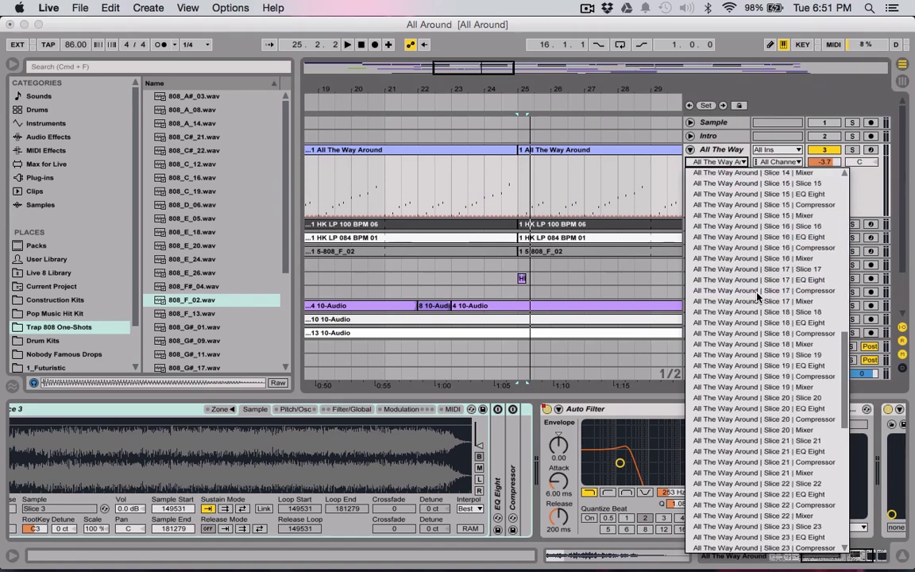
pyautogui.click(712, 503)
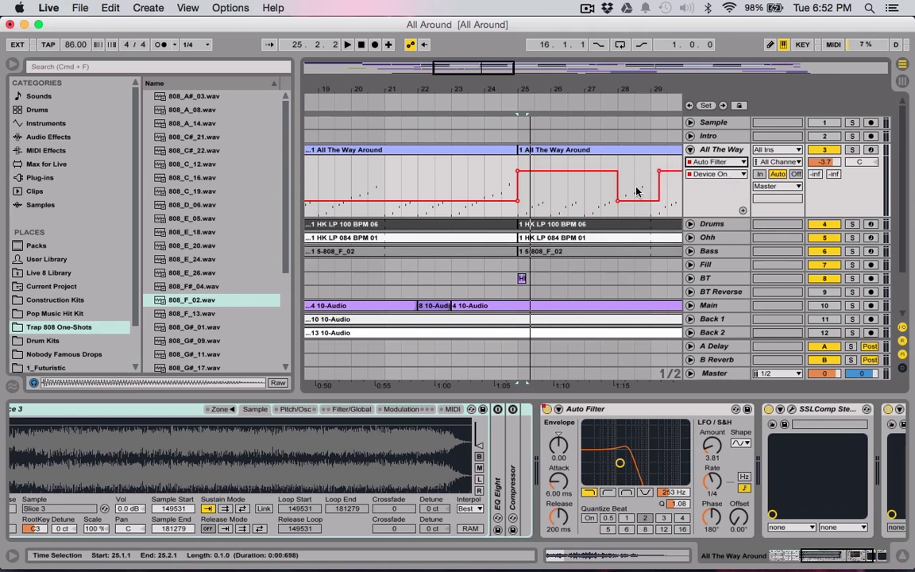
pyautogui.hscroll(5, 607, 176)
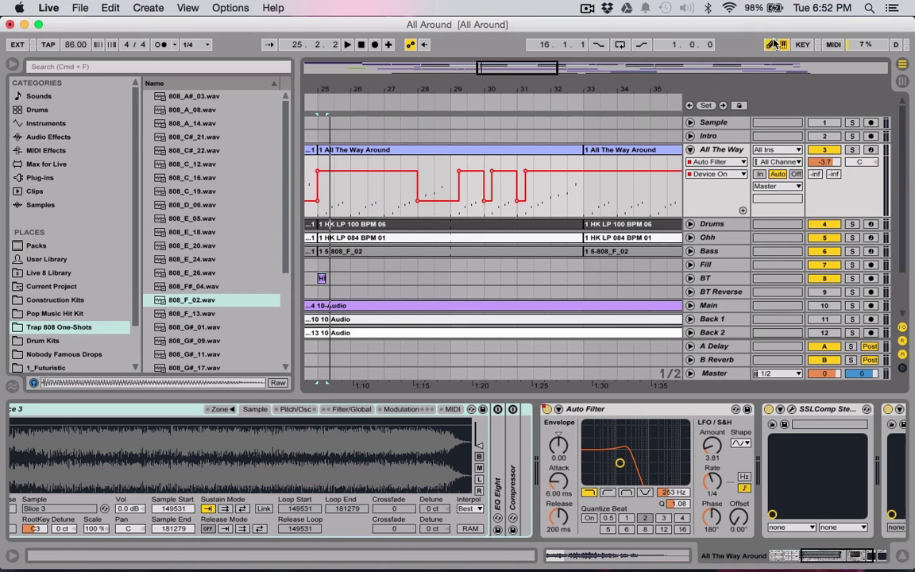
pyautogui.hscroll(-5, 423, 170)
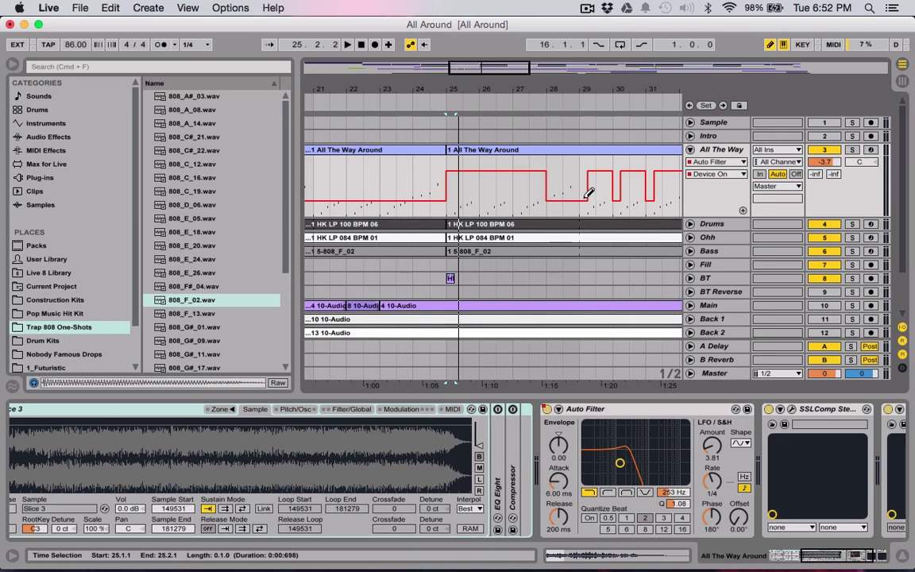
# Step: Play the arrangement from 27.1.1 to hear the filter switching on and off in context
pyautogui.click(515, 266)
pyautogui.press('space')
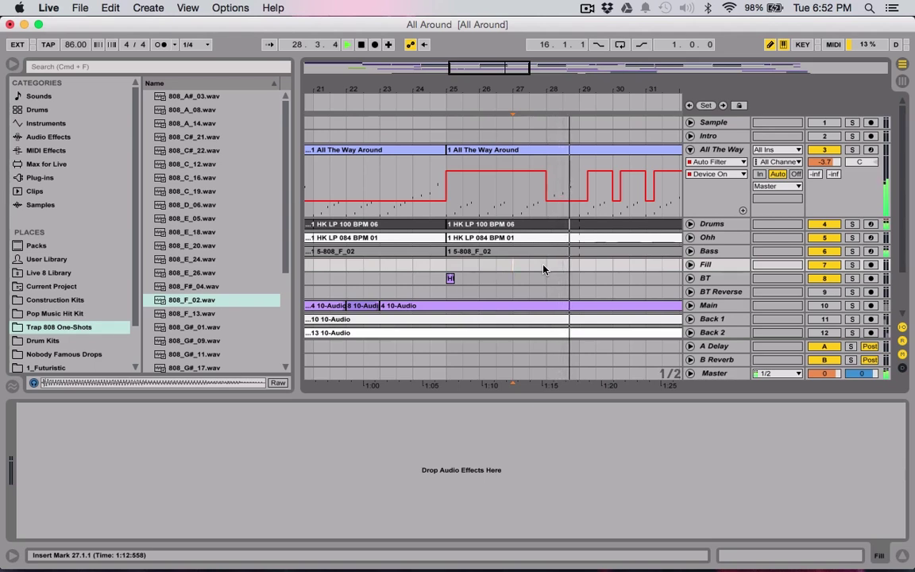
pyautogui.moveTo(515, 67)
pyautogui.mouseDown()
pyautogui.moveTo(524, 84)
pyautogui.moveTo(518, 67)
pyautogui.mouseUp()
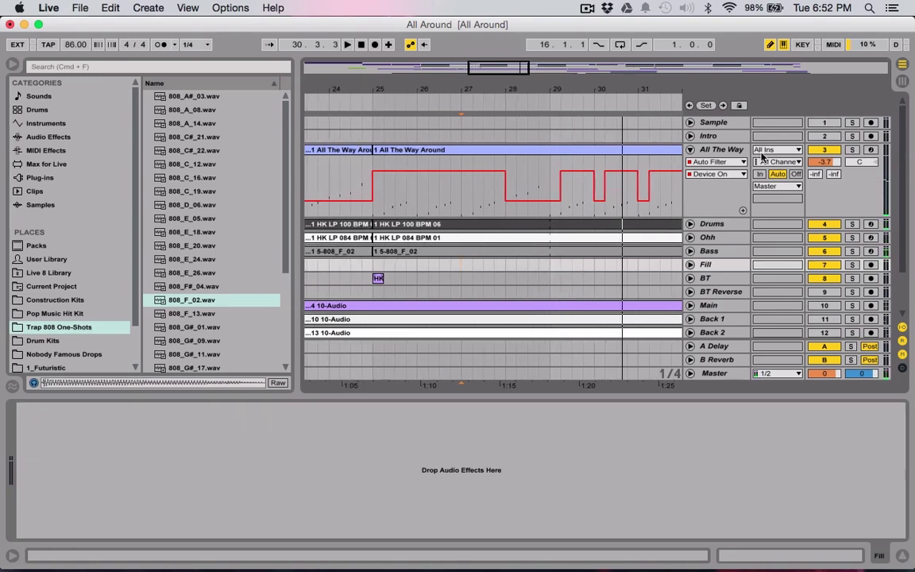
# Step: Solo the All The Way track and play it from 31.3.1 to hear the filtered sample alone, and stop playback
pyautogui.click(723, 150)
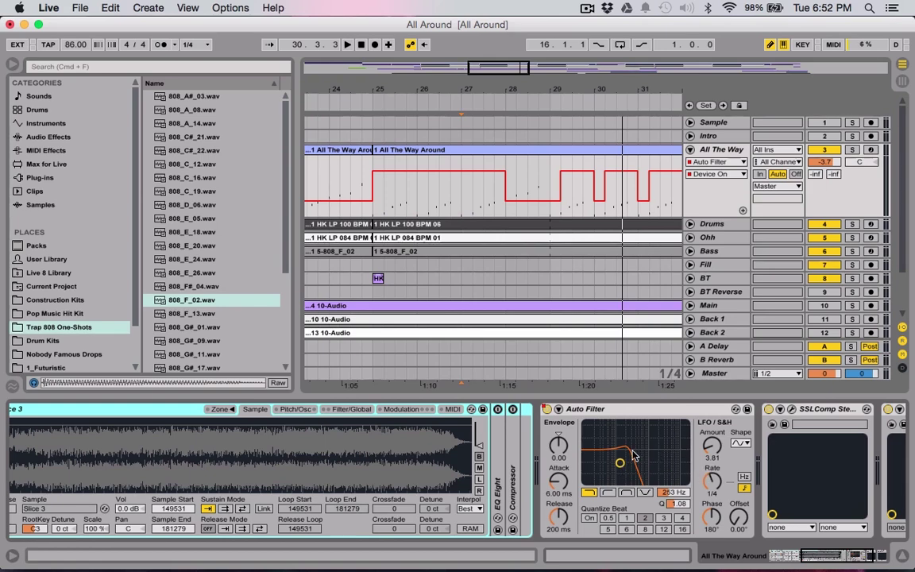
pyautogui.click(851, 150)
pyautogui.hscroll(5, 653, 184)
pyautogui.click(403, 268)
pyautogui.press('space')
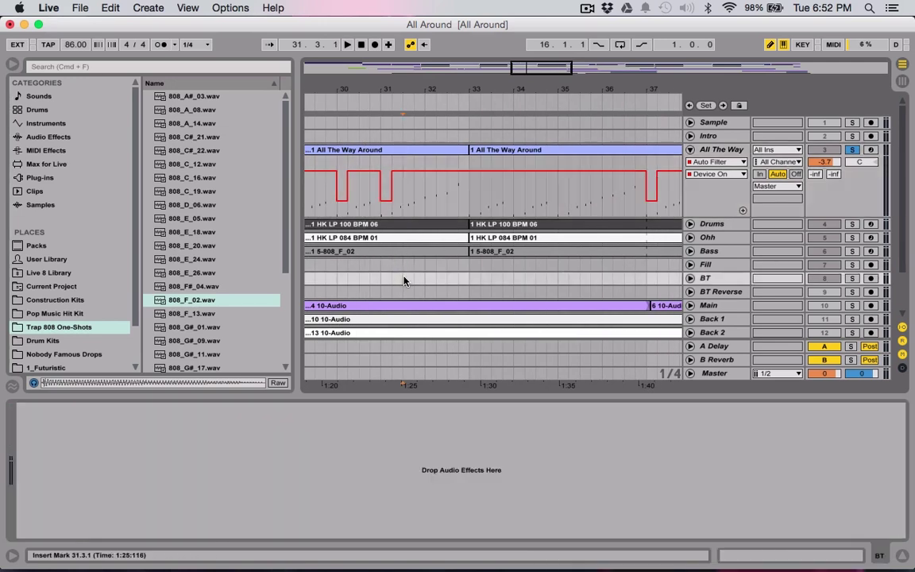
pyautogui.click(712, 151)
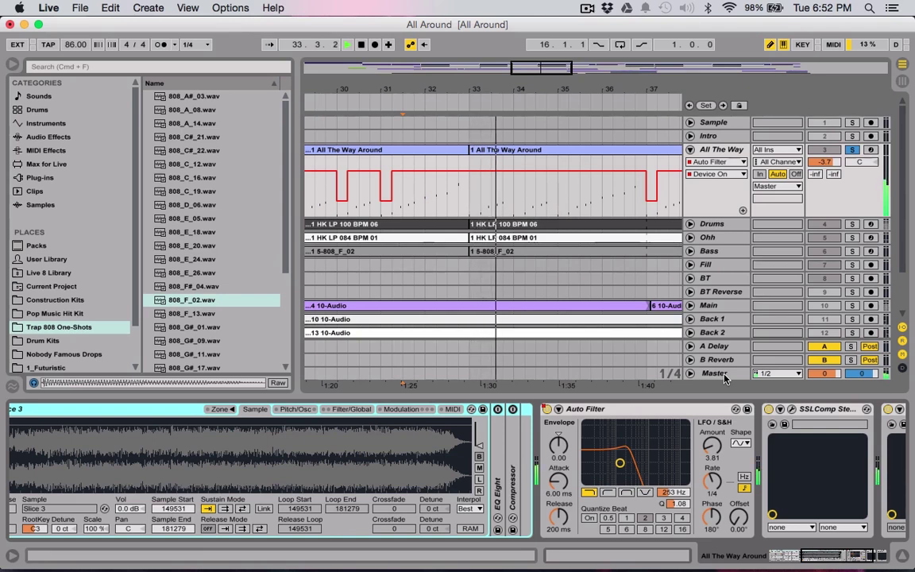
pyautogui.press('space')
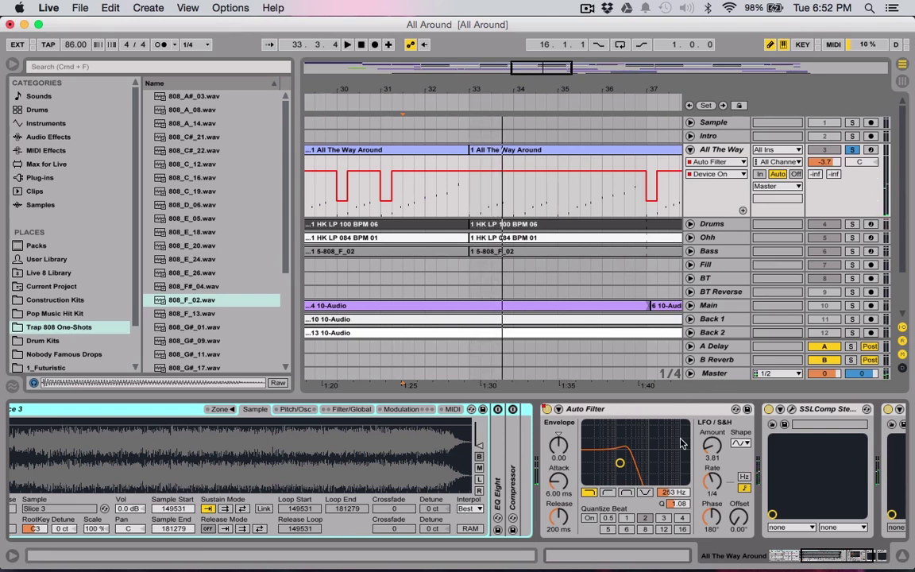
# Step: Switch the Auto Filter's LFO rate to Hz and back to tempo sync, and select the rate control
pyautogui.click(744, 478)
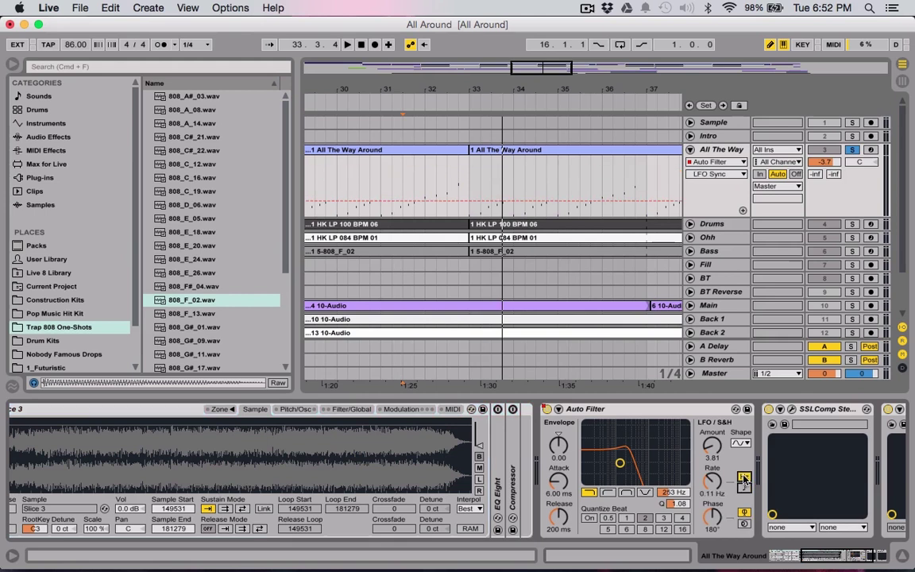
pyautogui.click(744, 488)
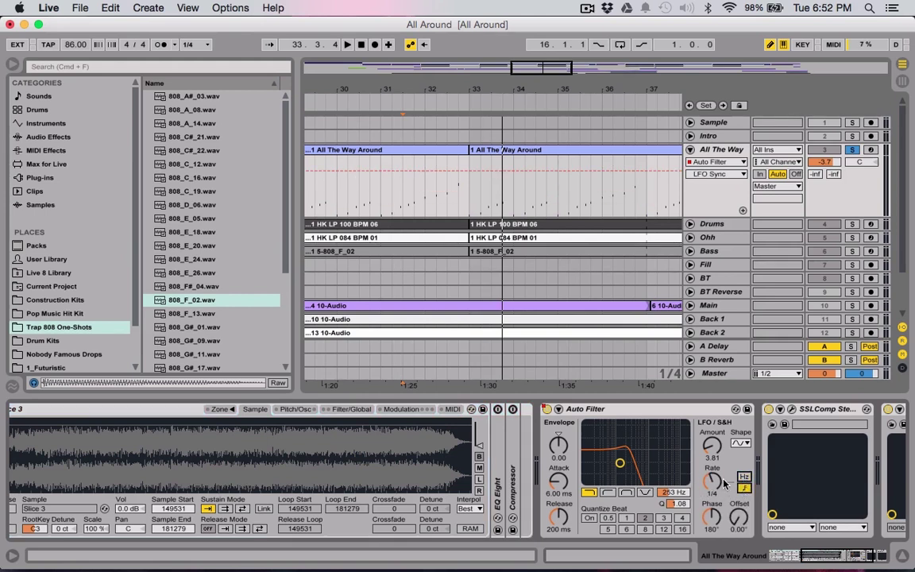
pyautogui.click(724, 483)
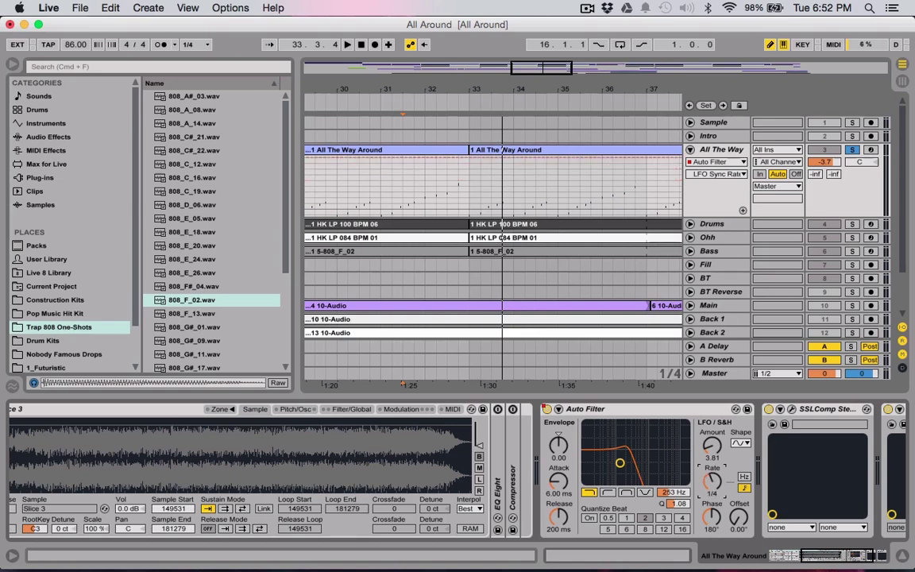
# Step: Try LFO amounts of 3.10 and 15.0 and a 3/16 rate during playback, settling on amount 4.52 and rate 1/4
pyautogui.moveTo(717, 451)
pyautogui.mouseDown()
pyautogui.moveTo(717, 476)
pyautogui.moveTo(711, 433)
pyautogui.mouseUp()
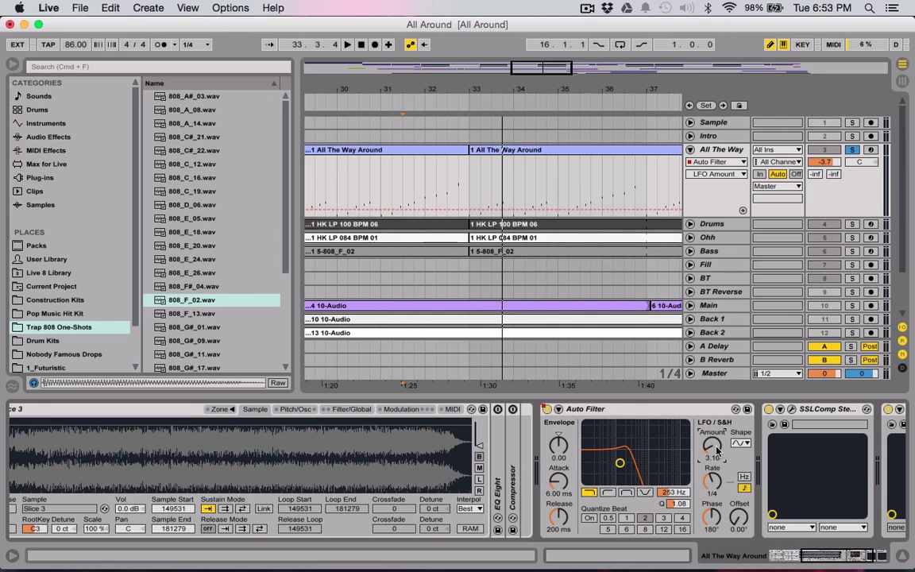
pyautogui.press('space')
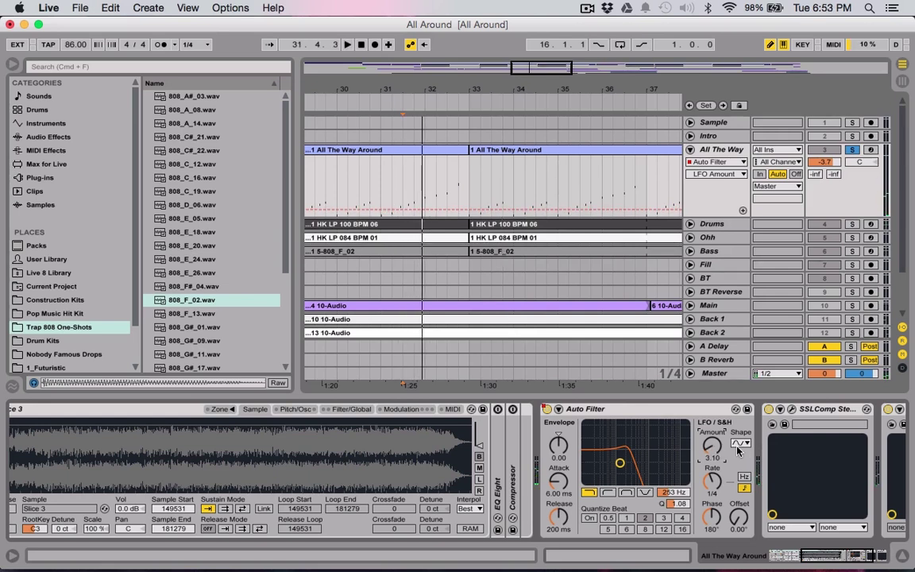
pyautogui.moveTo(723, 454)
pyautogui.mouseDown()
pyautogui.moveTo(723, 433)
pyautogui.moveTo(712, 438)
pyautogui.mouseUp()
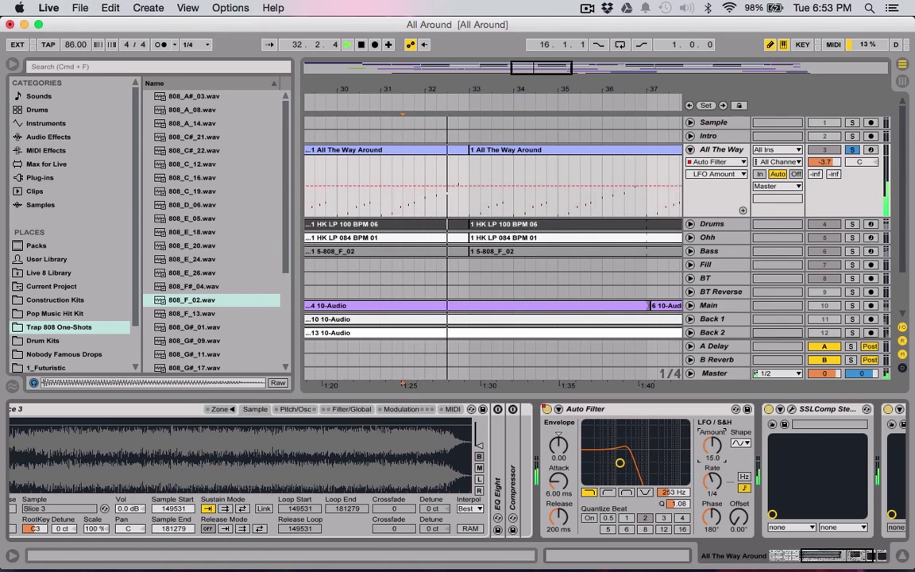
pyautogui.moveTo(712, 483)
pyautogui.mouseDown()
pyautogui.moveTo(712, 471)
pyautogui.moveTo(713, 482)
pyautogui.mouseUp()
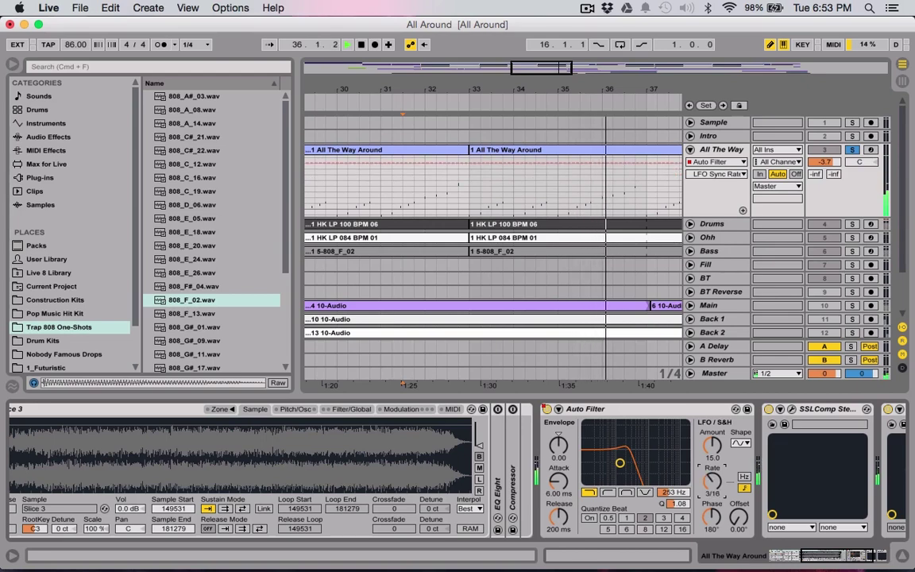
pyautogui.moveTo(712, 445); pyautogui.dragTo(712, 461)
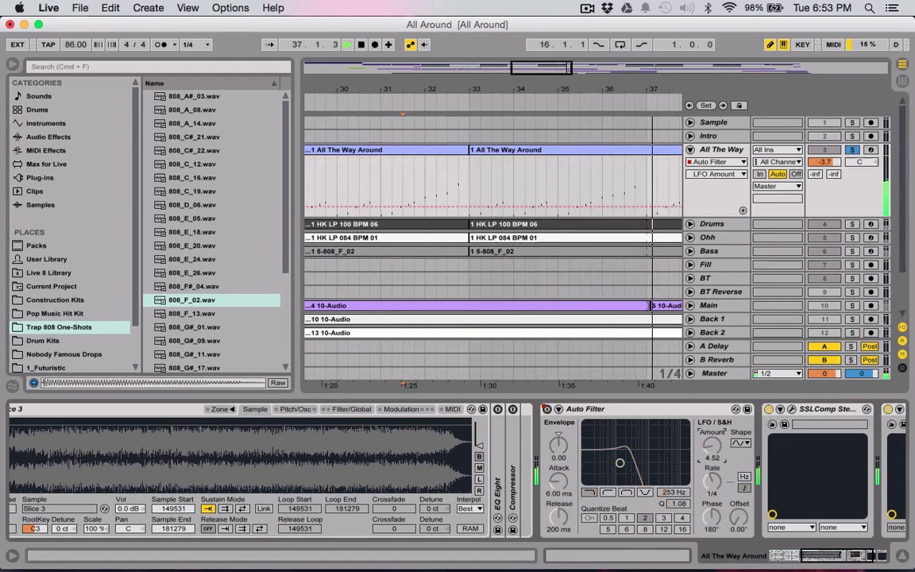
# Step: Play the soloed All The Way track from 31.2.1 to check the LFO amount, and stop playback
pyautogui.click(390, 277)
pyautogui.click(710, 175)
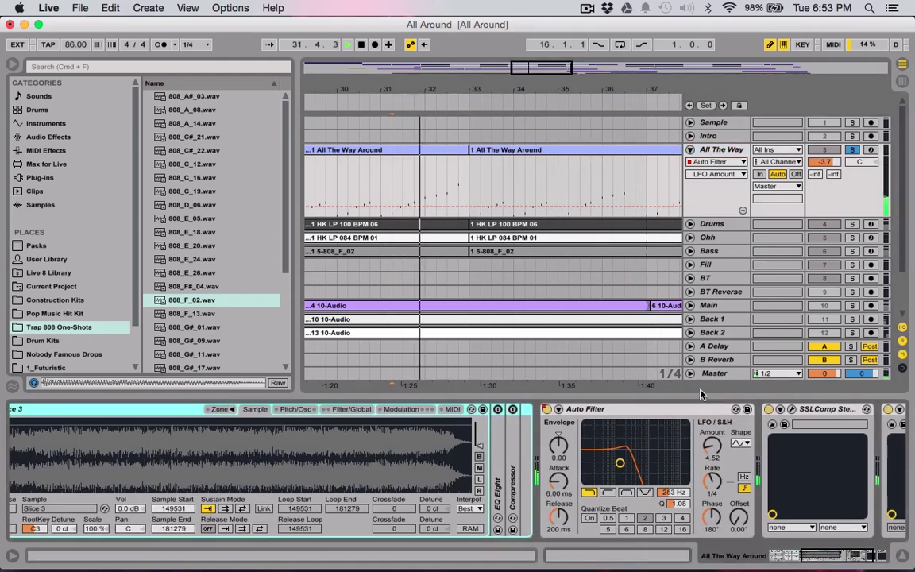
pyautogui.click(713, 452)
pyautogui.moveTo(712, 452)
pyautogui.mouseDown()
pyautogui.moveTo(712, 430)
pyautogui.moveTo(713, 460)
pyautogui.mouseUp()
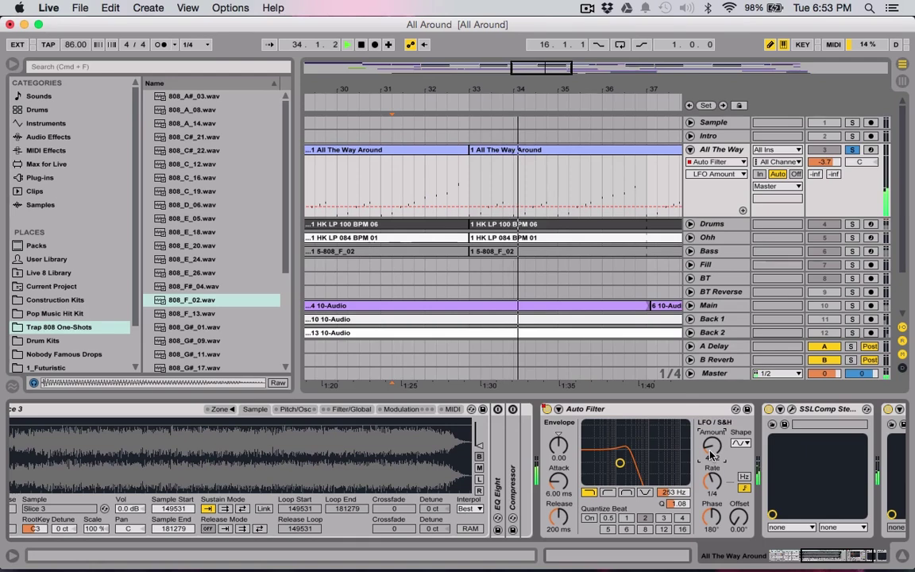
pyautogui.press('space')
# Step: Unsolo the All The Way track and play the full arrangement from 24.4.1 through the bell tree clip
pyautogui.hscroll(-10, 458, 247)
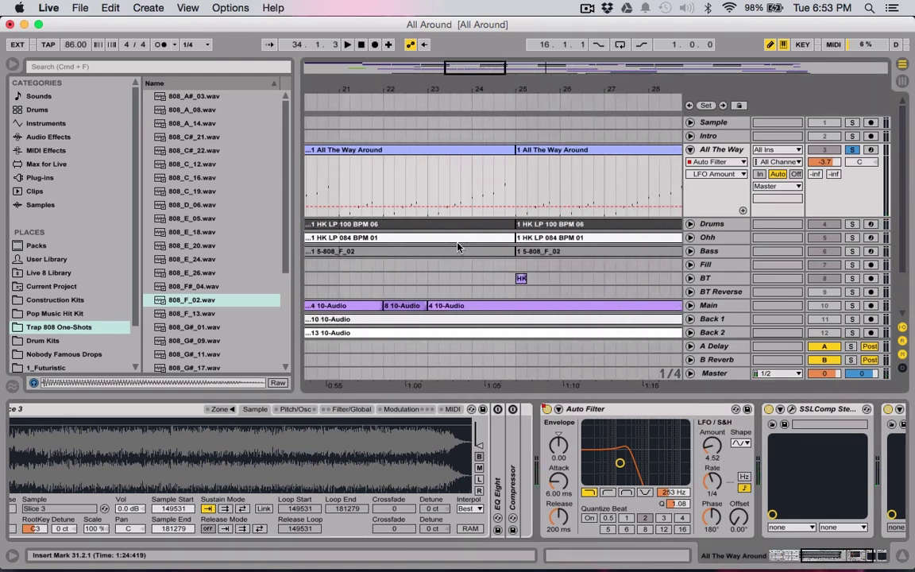
pyautogui.moveTo(469, 66); pyautogui.dragTo(473, 85)
pyautogui.click(854, 152)
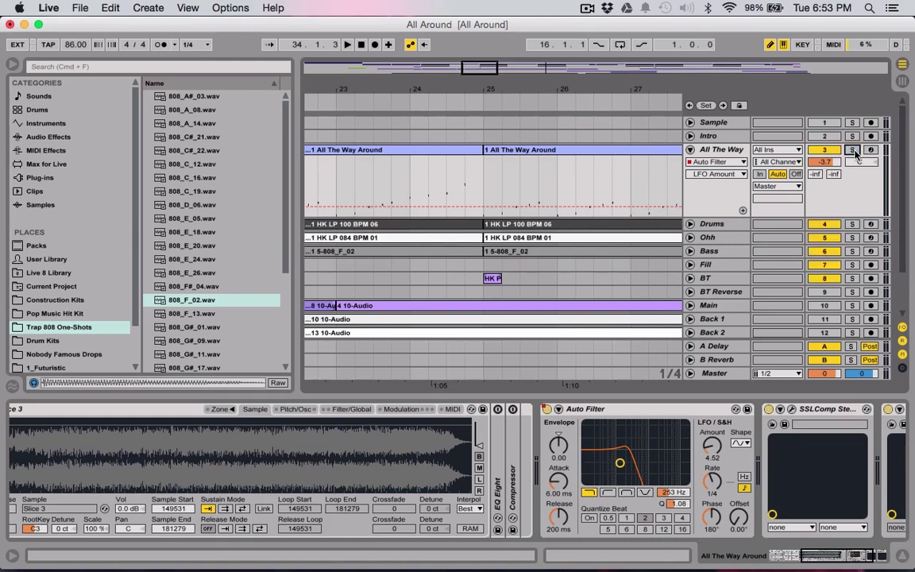
pyautogui.click(456, 296)
pyautogui.press('space')
pyautogui.press('space')
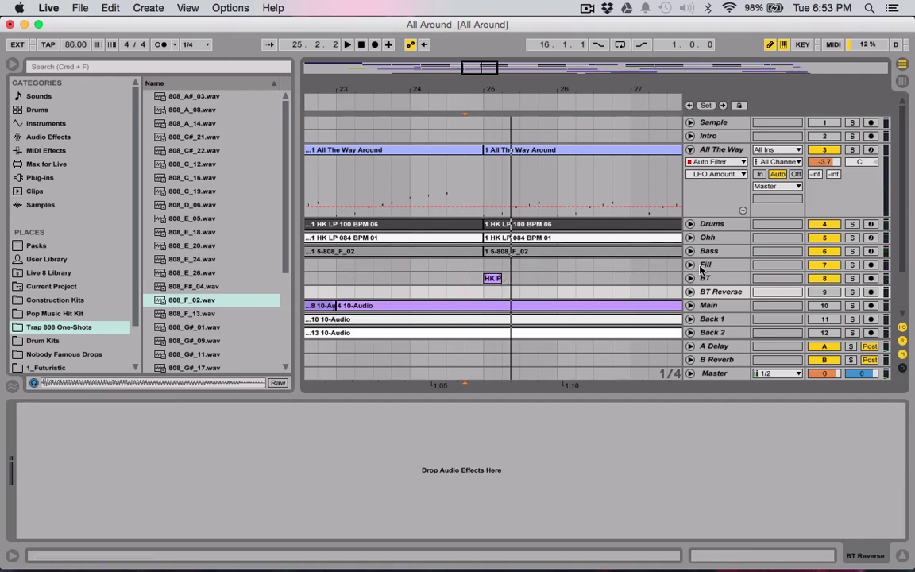
# Step: Unfold the BT track and show the All The Way track's Mixer Speaker On automation, leaving the track active
pyautogui.click(690, 278)
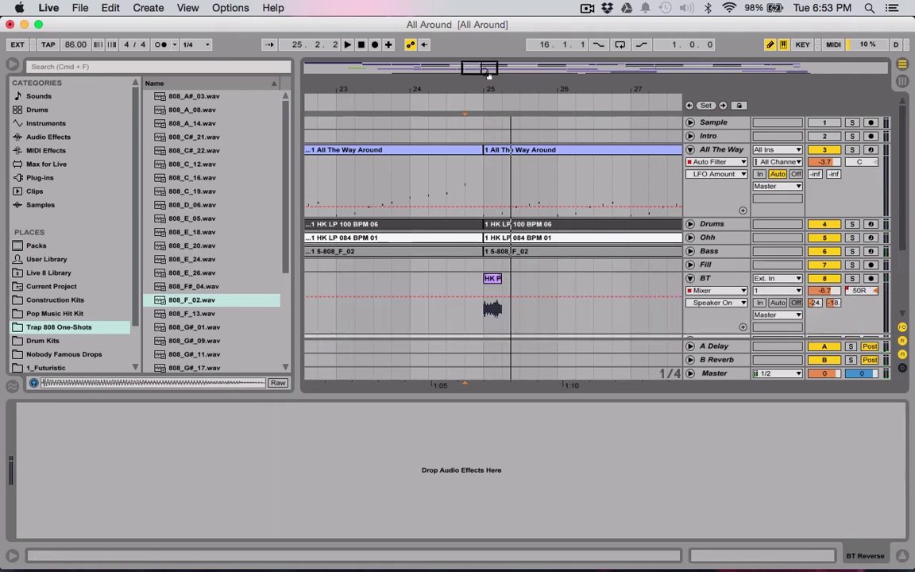
pyautogui.click(818, 150)
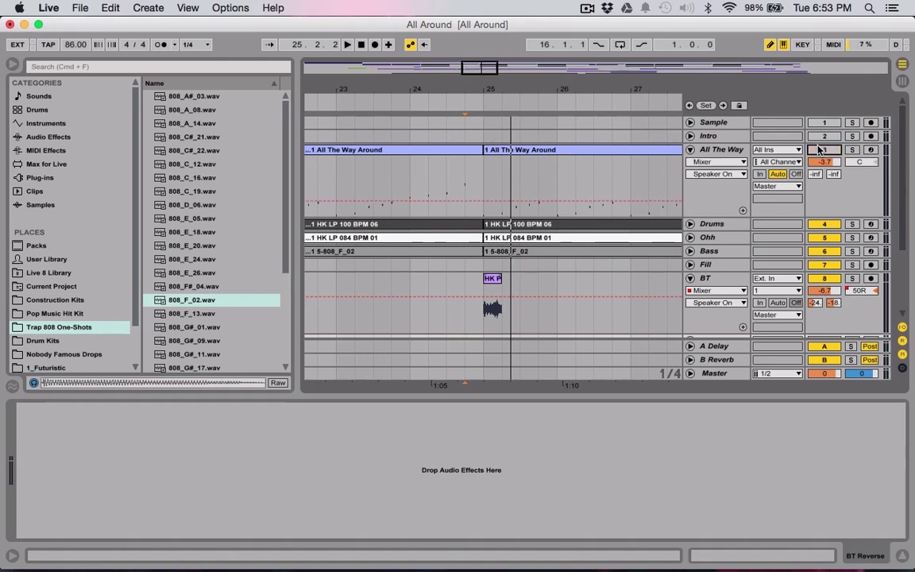
pyautogui.click(825, 150)
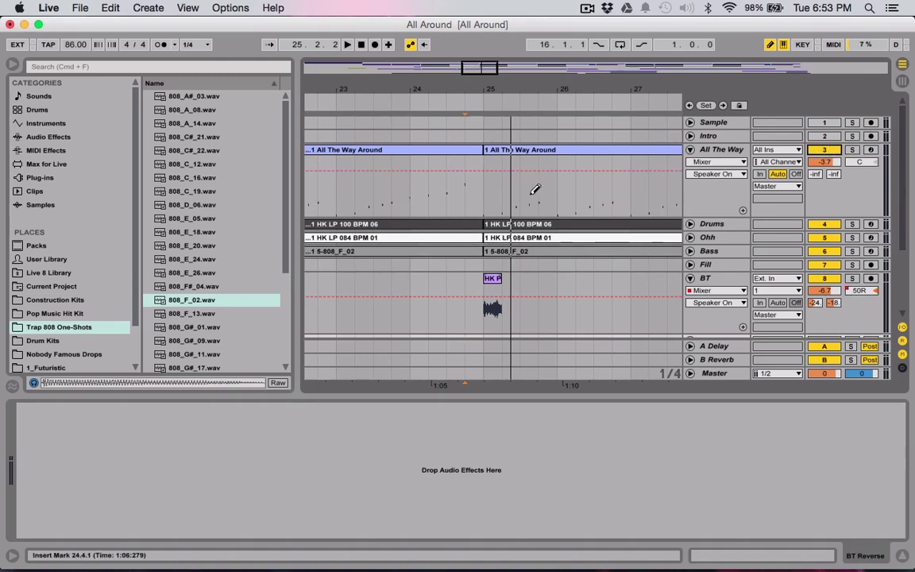
pyautogui.click(707, 174)
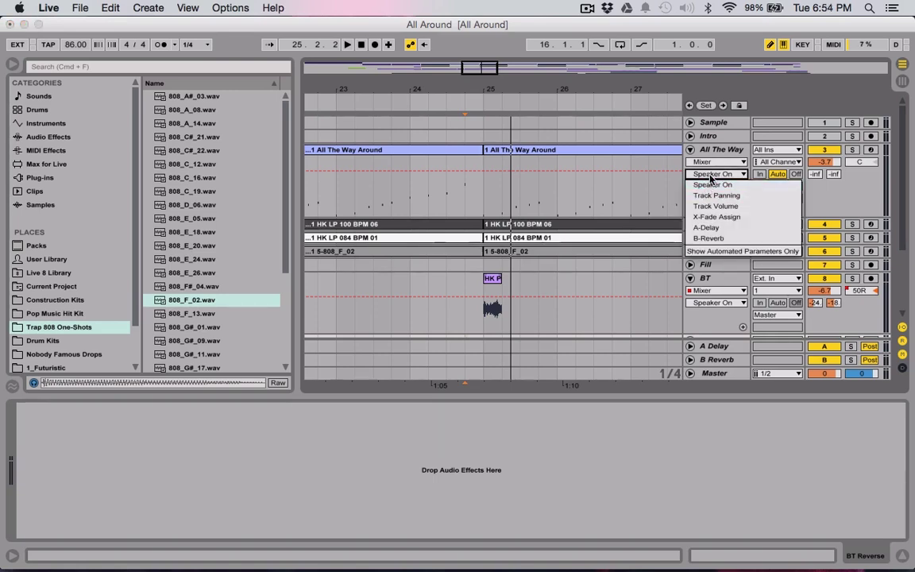
pyautogui.click(711, 154)
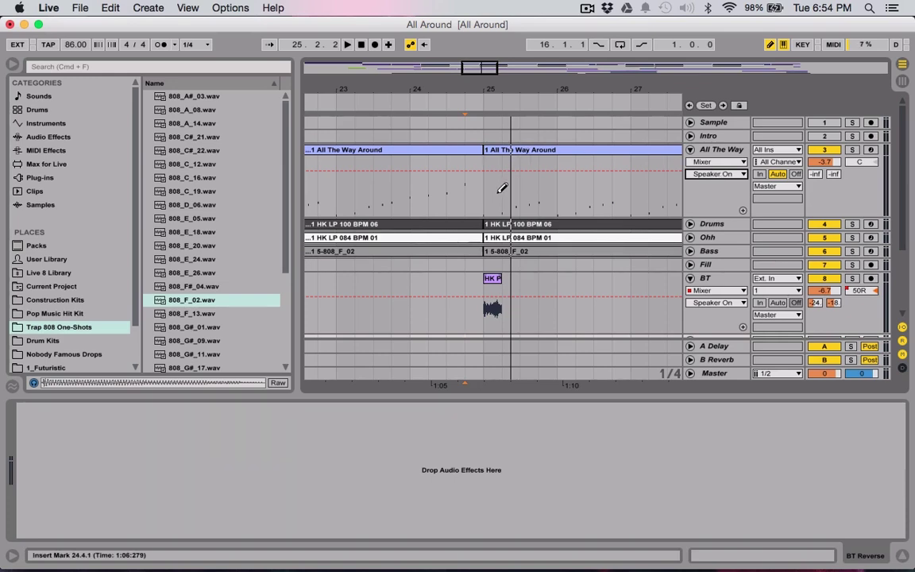
# Step: Draw the All The Way track's Speaker On automation as off from bar 25 until 1/64 before 25.2, under the bell tree clip
pyautogui.moveTo(480, 67); pyautogui.dragTo(482, 77)
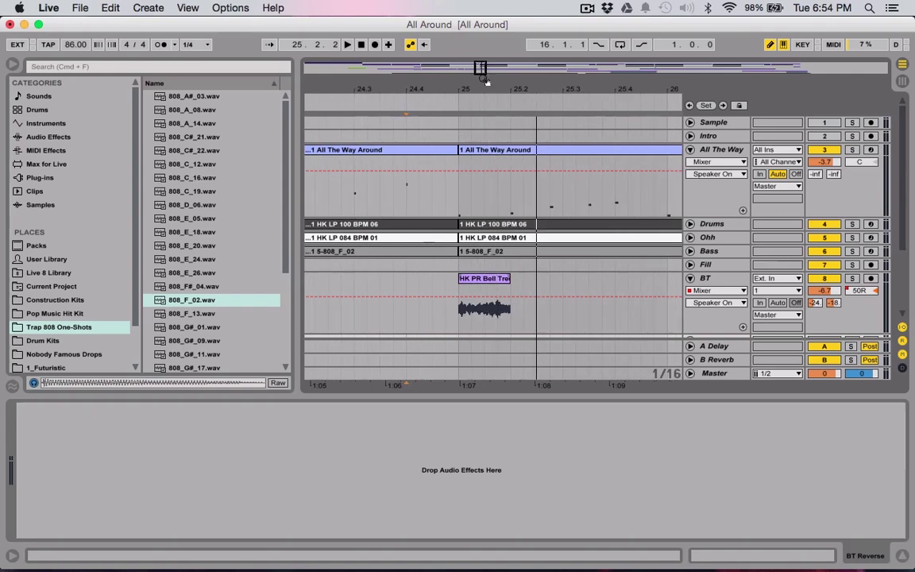
pyautogui.moveTo(504, 200); pyautogui.dragTo(467, 201)
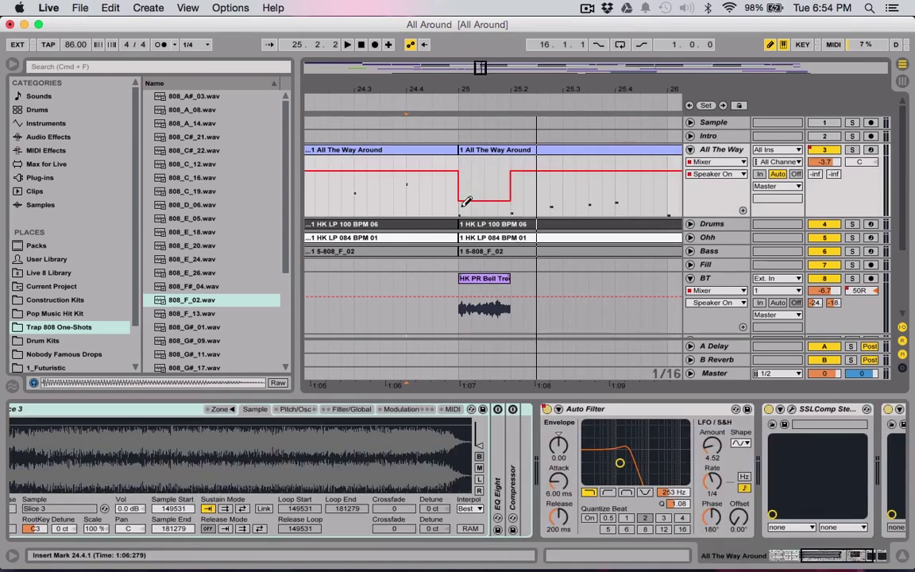
pyautogui.scroll(3, 484, 194)
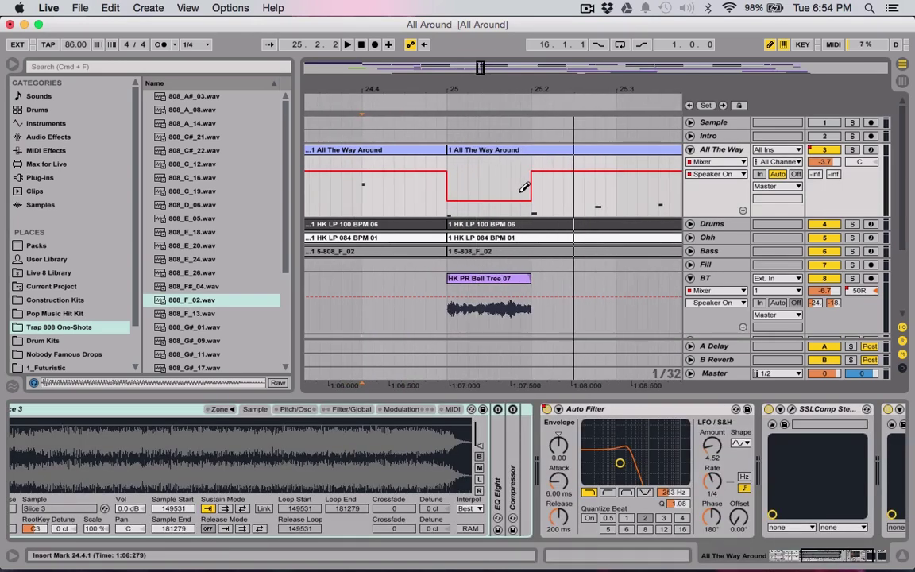
pyautogui.moveTo(524, 187); pyautogui.dragTo(527, 168)
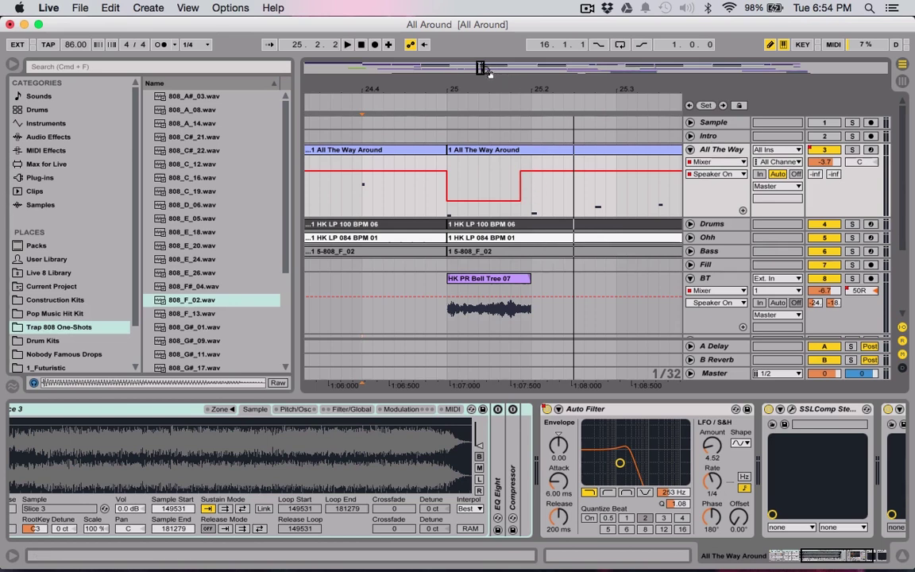
pyautogui.scroll(5, 482, 68)
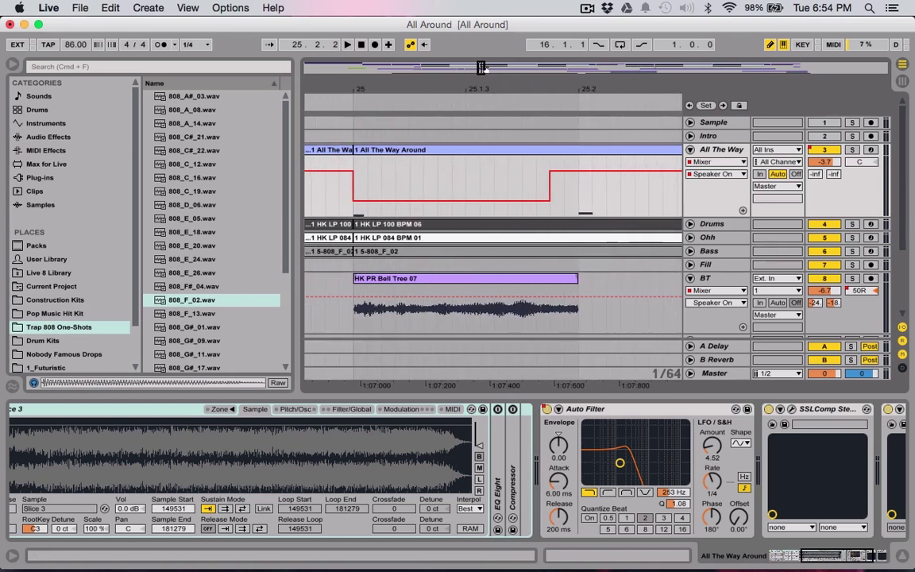
pyautogui.moveTo(550, 190); pyautogui.dragTo(564, 191)
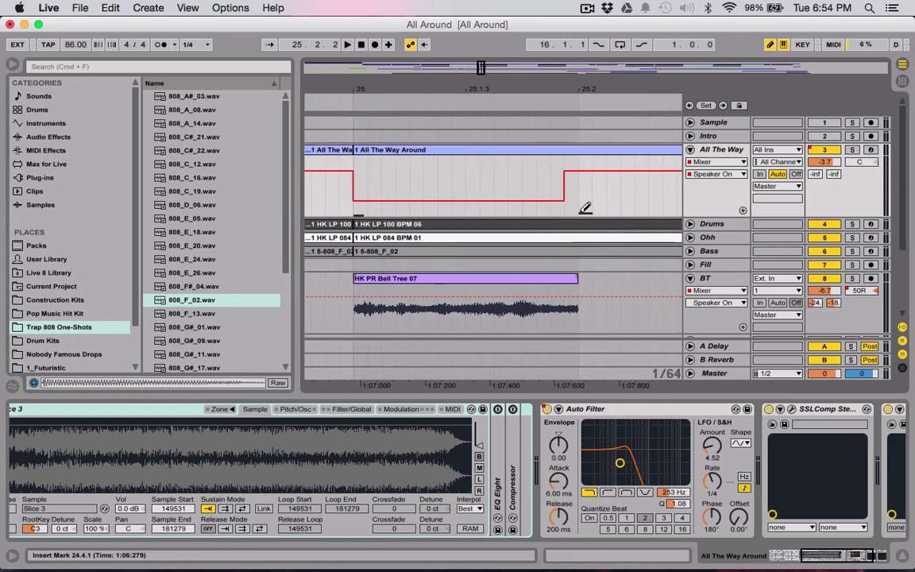
# Step: Trim the starts of the bar 25 clips under the bell tree: Drums to 1/64 before 25.2, Ohh and Bass to 25.2
pyautogui.hscroll(-1, 585, 208)
pyautogui.hscroll(-3, 585, 208)
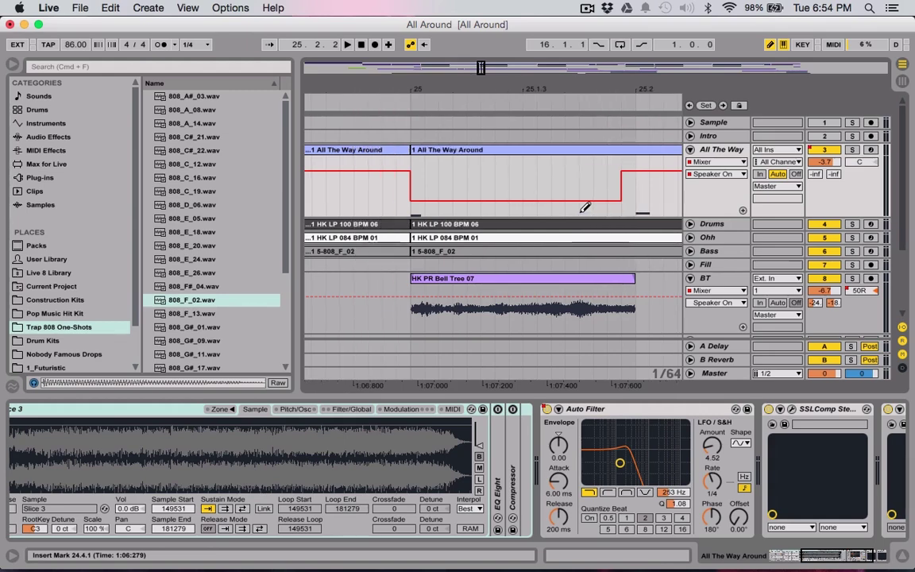
pyautogui.click(356, 359)
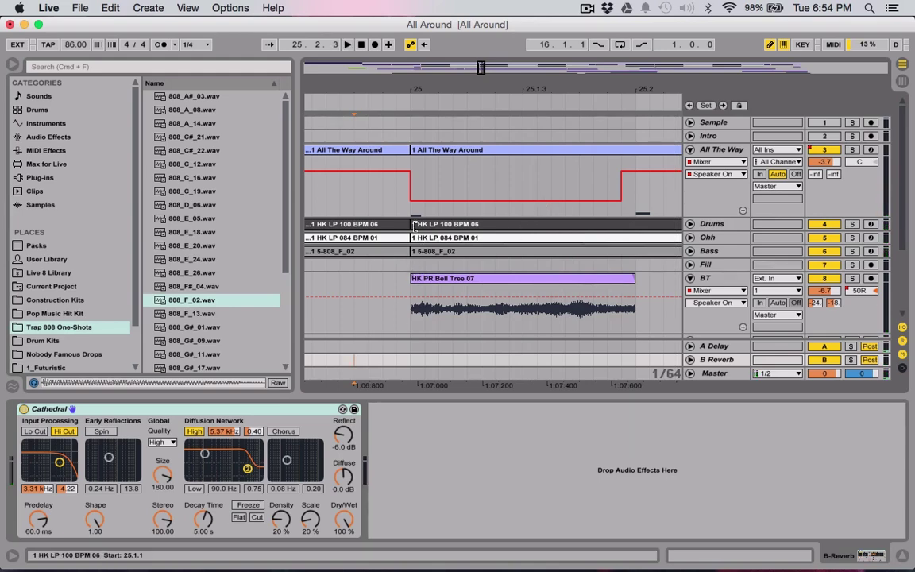
pyautogui.moveTo(413, 226); pyautogui.dragTo(621, 226)
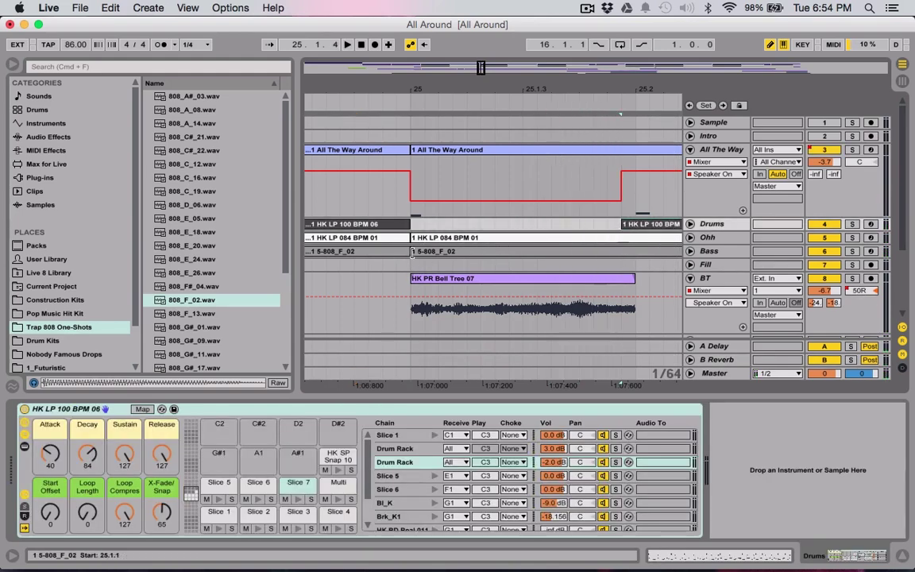
pyautogui.moveTo(412, 237); pyautogui.dragTo(636, 238)
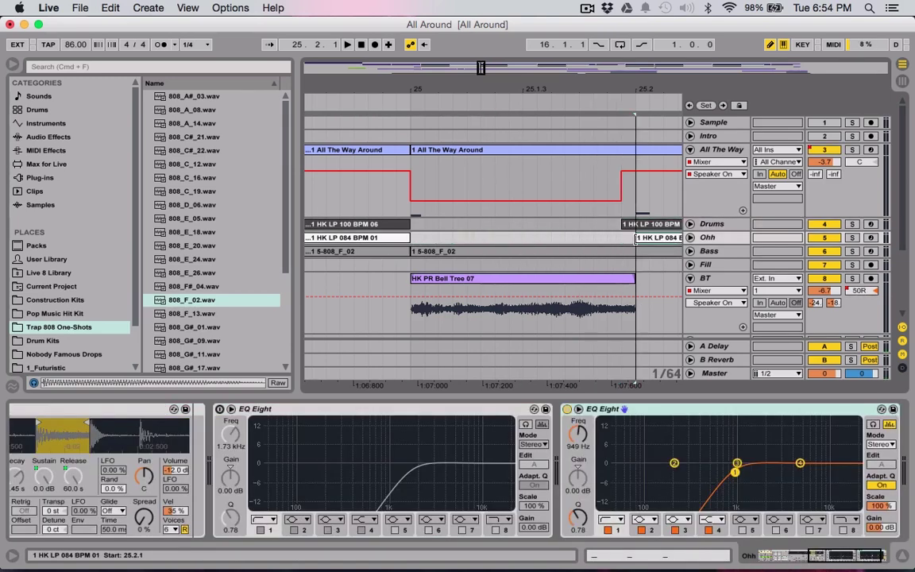
pyautogui.moveTo(412, 251); pyautogui.dragTo(636, 256)
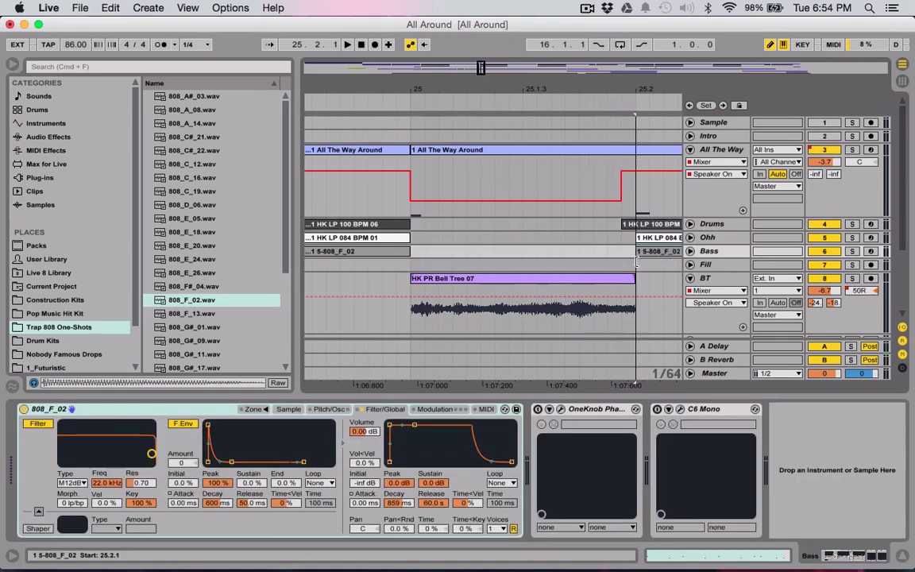
# Step: Play the arrangement from 24.4.4 through the bell tree break, stop playback, and undo the stray Speaker On edit on the BT track
pyautogui.click(362, 351)
pyautogui.press('space')
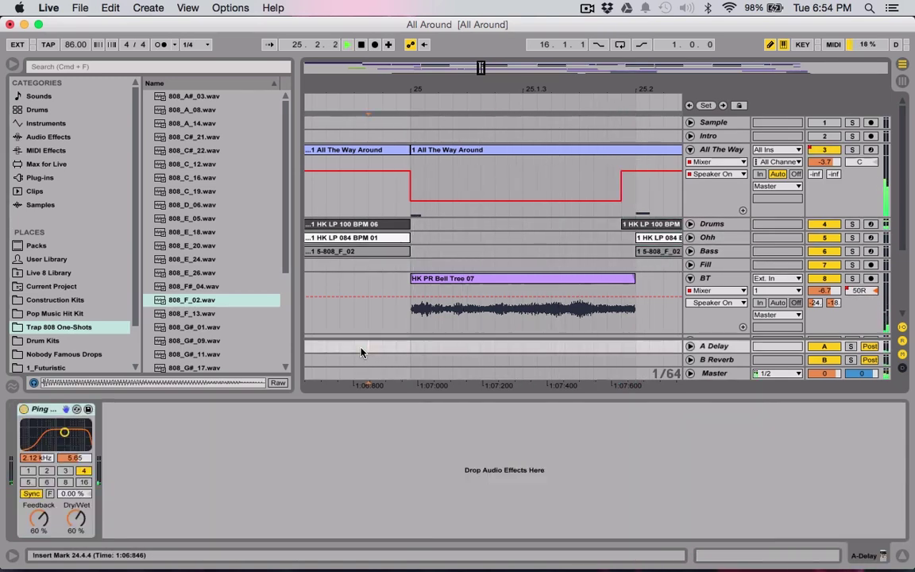
pyautogui.press('space')
pyautogui.click(318, 319)
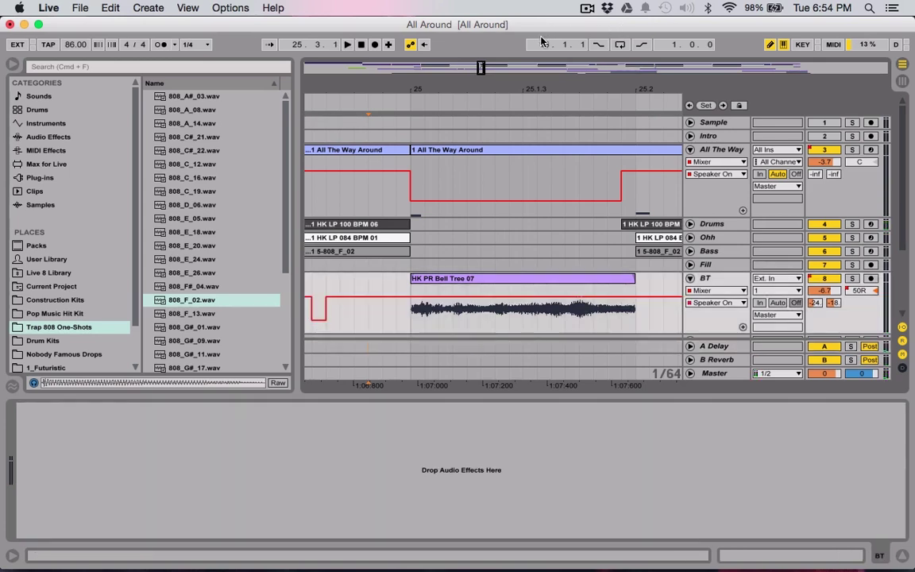
pyautogui.press('super+z')
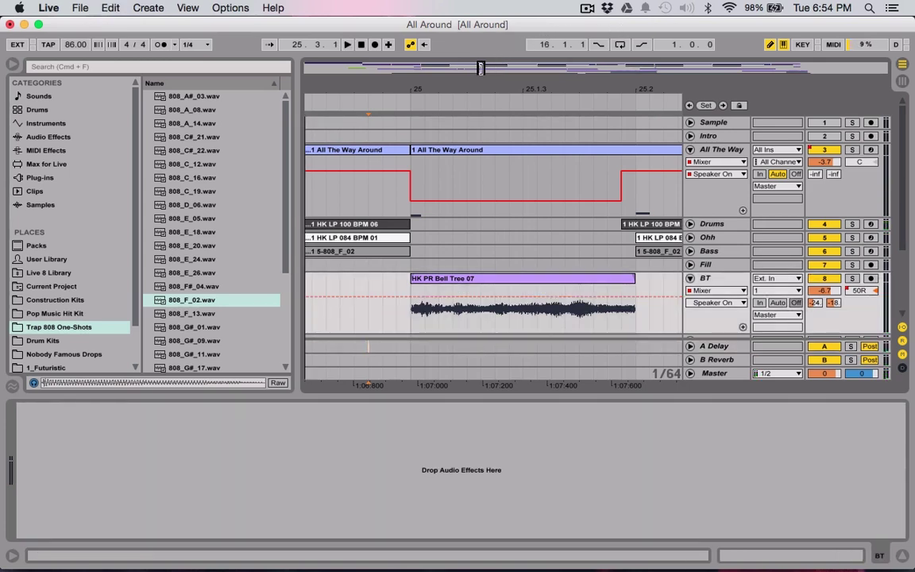
# Step: Play back the transition into bar 25, starting from just before it and again from about 24.2.1
pyautogui.moveTo(480, 67); pyautogui.dragTo(477, 66)
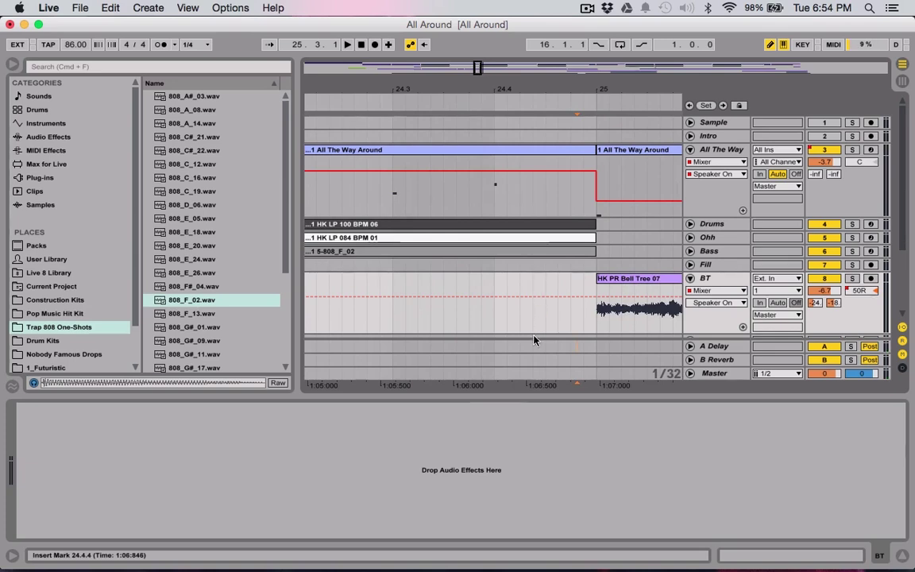
pyautogui.click(534, 359)
pyautogui.press('space')
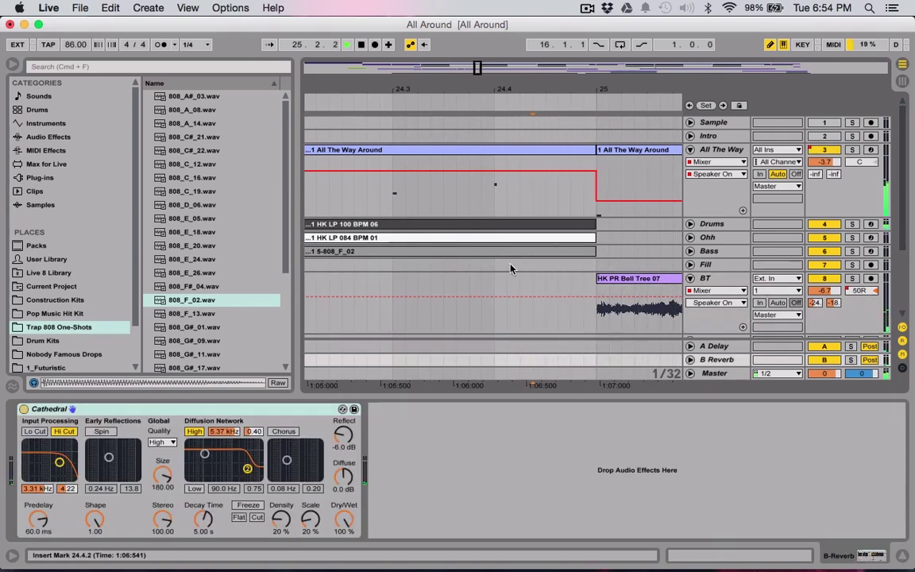
pyautogui.moveTo(477, 67); pyautogui.dragTo(474, 67)
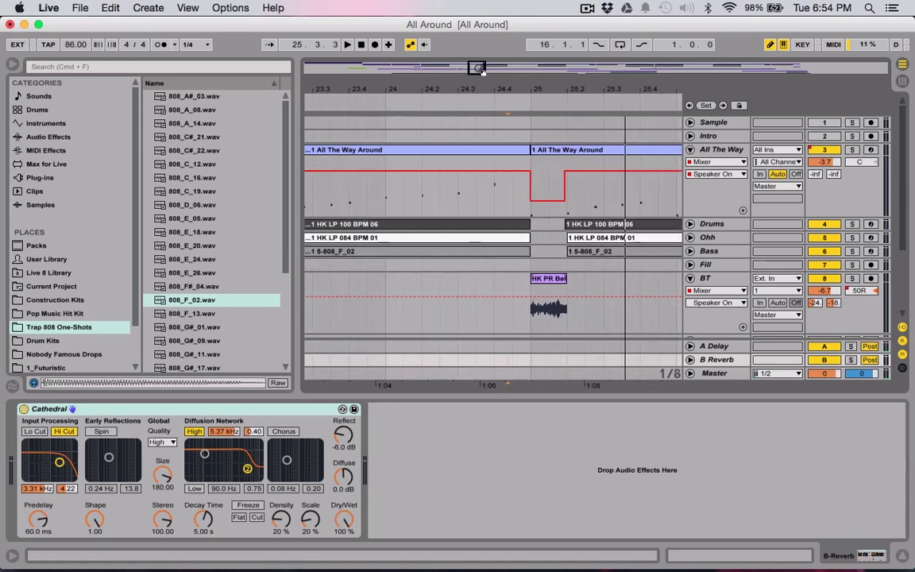
pyautogui.click(419, 358)
pyautogui.press('space')
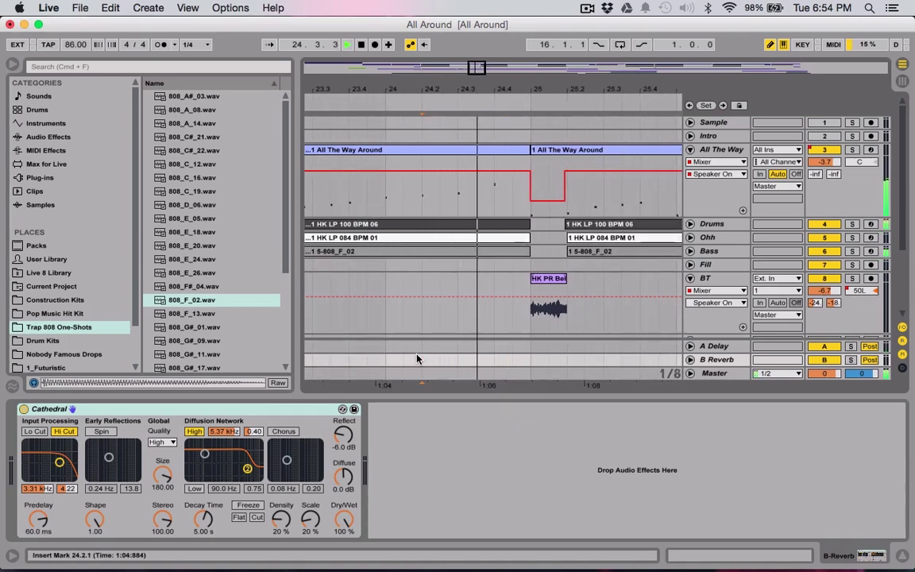
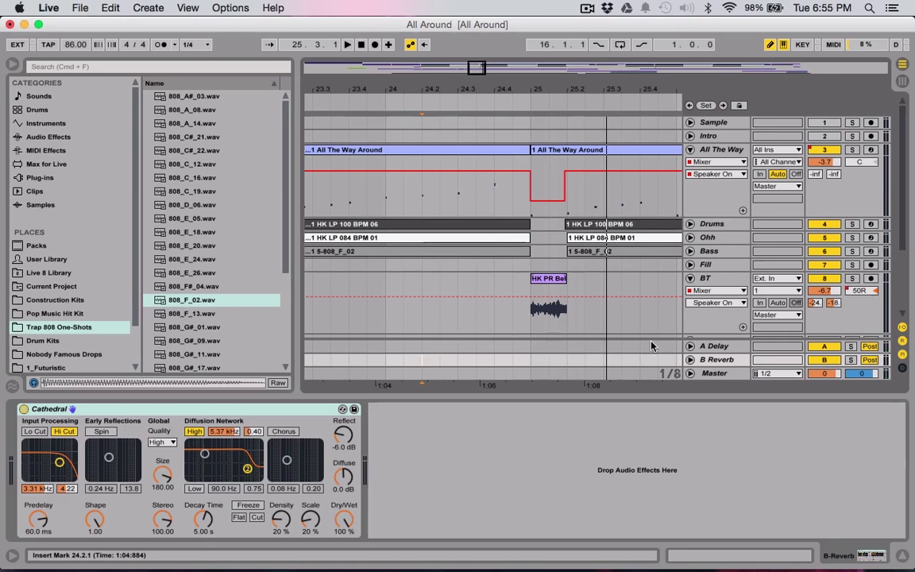
# Step: Show the BT track's Track Panning automation and place the insert marker at 25.1.1
pyautogui.click(856, 291)
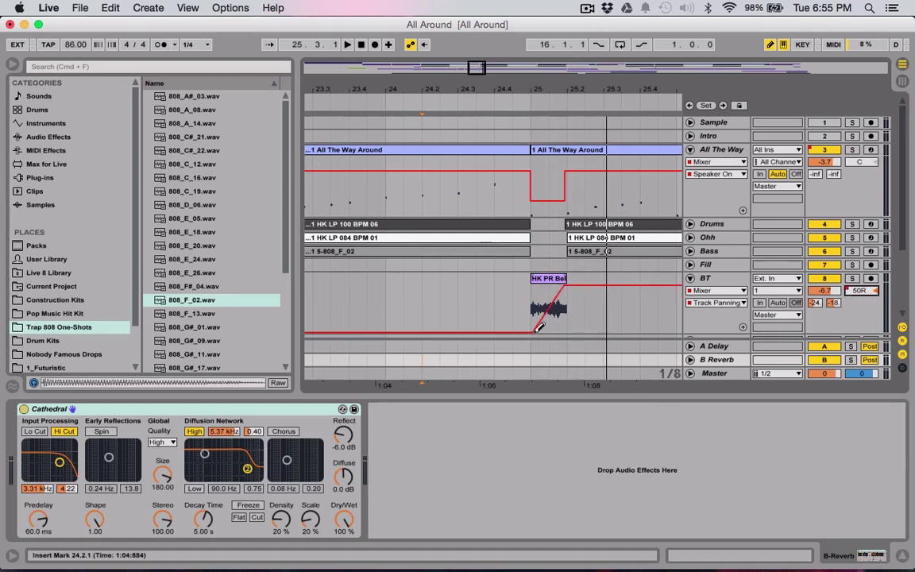
pyautogui.click(533, 374)
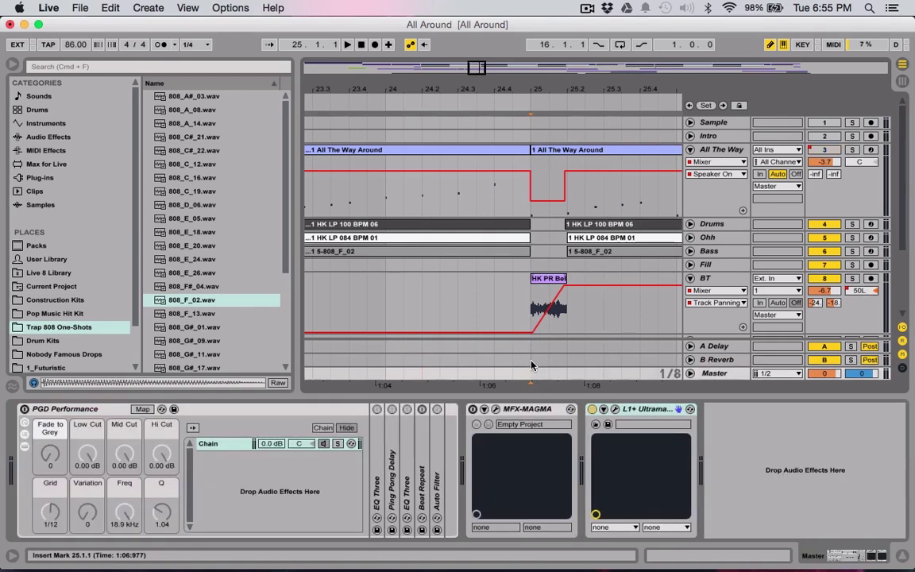
pyautogui.click(769, 45)
pyautogui.hscroll(3, 582, 149)
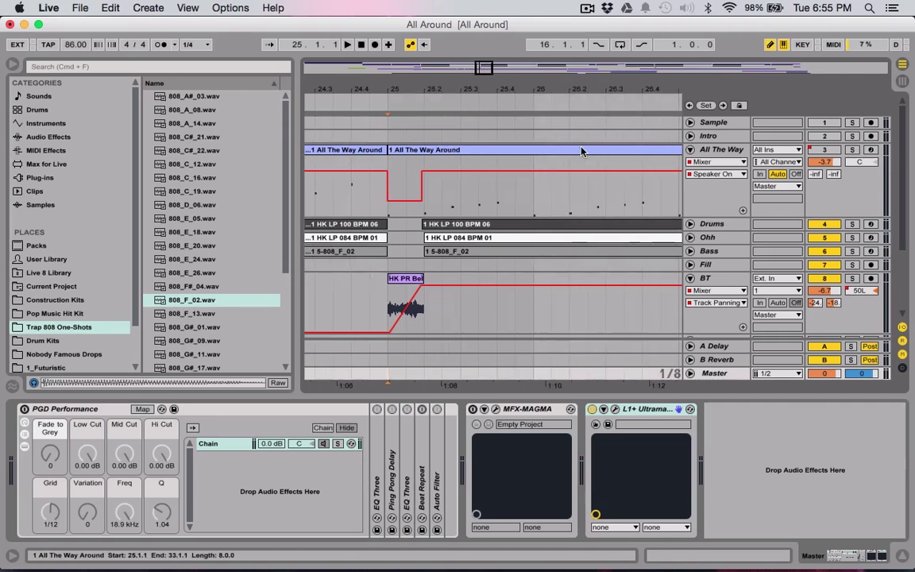
# Step: Draw a short panning automation step at 39R on the BT track just after 25.3, and turn off draw mode
pyautogui.click(467, 283)
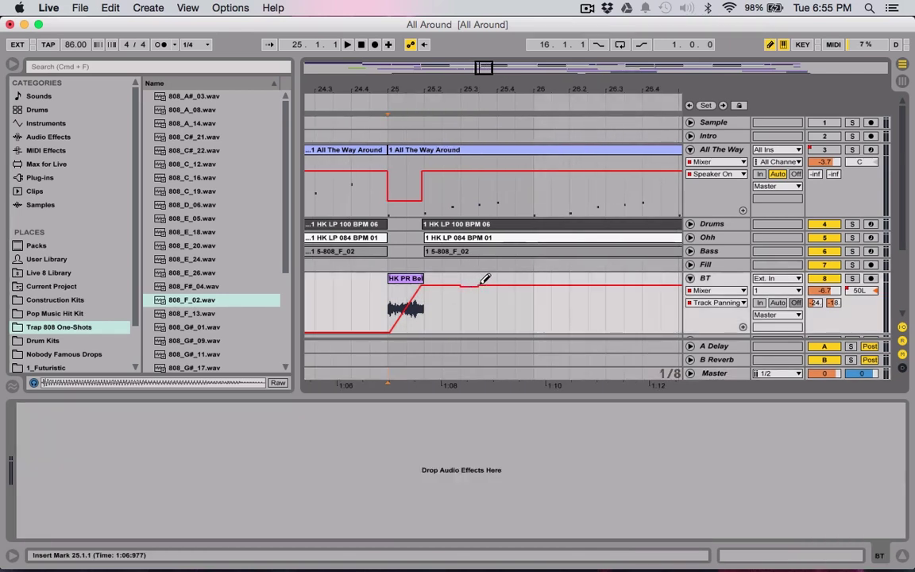
pyautogui.press('super+z')
pyautogui.click(476, 288)
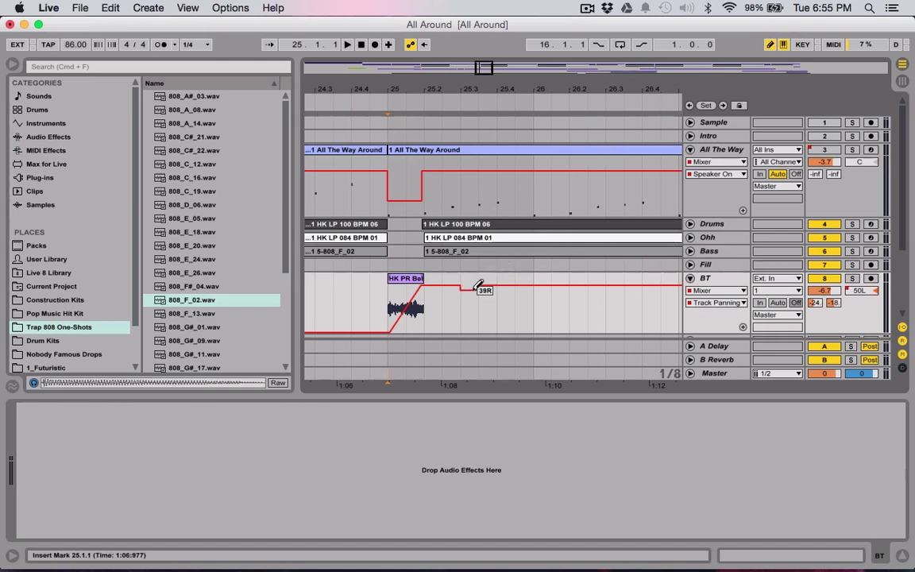
pyautogui.click(769, 46)
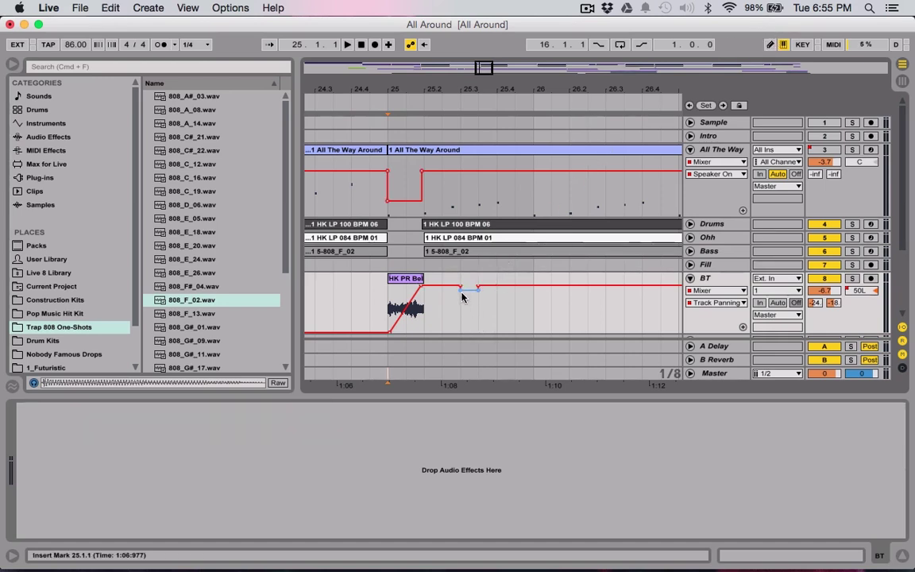
# Step: Reshape the BT panning breakpoints into a ramp that falls from the right level to full left at 25.3.3
pyautogui.click(476, 295)
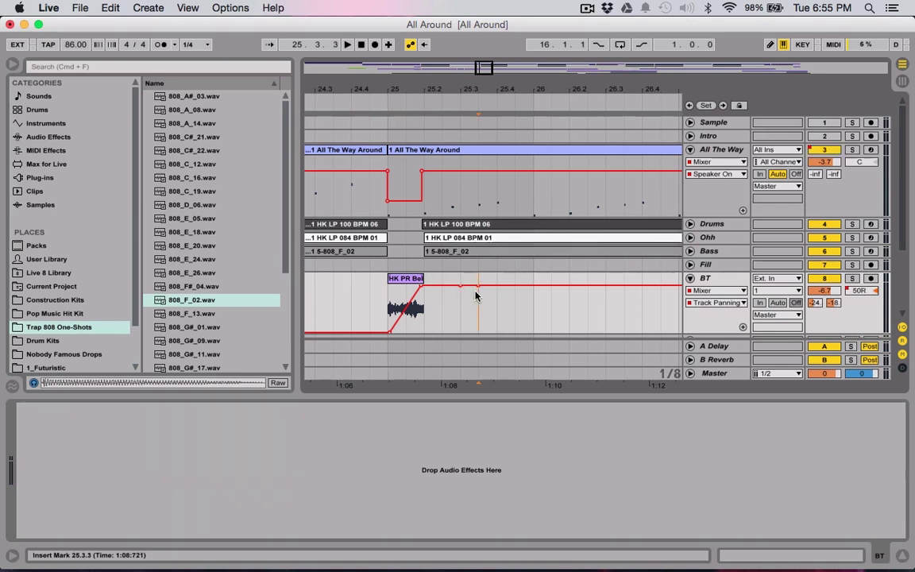
pyautogui.moveTo(477, 286); pyautogui.dragTo(479, 332)
pyautogui.moveTo(461, 286); pyautogui.dragTo(451, 286)
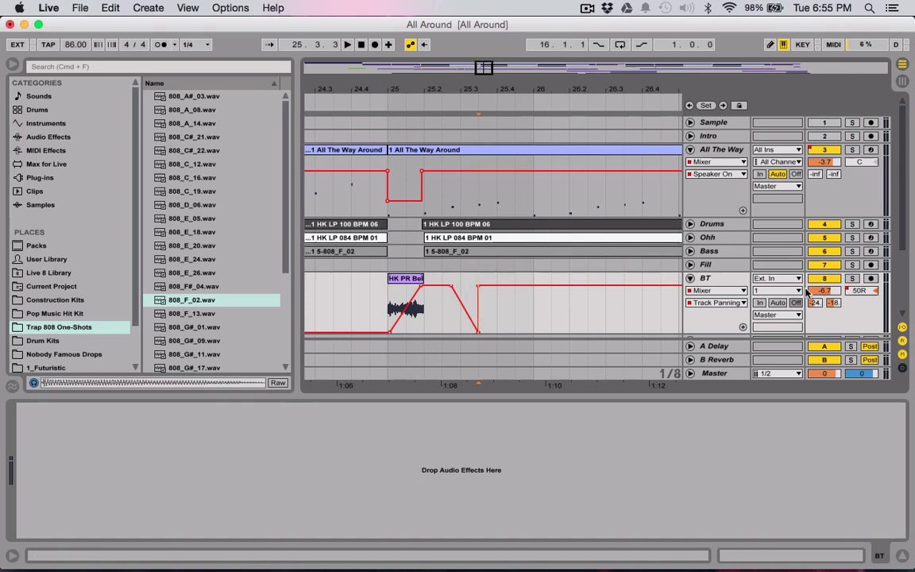
# Step: Lower the BT track's A-Delay send to -28 dB and play back the bell tree clip from 25.1.1
pyautogui.click(817, 303)
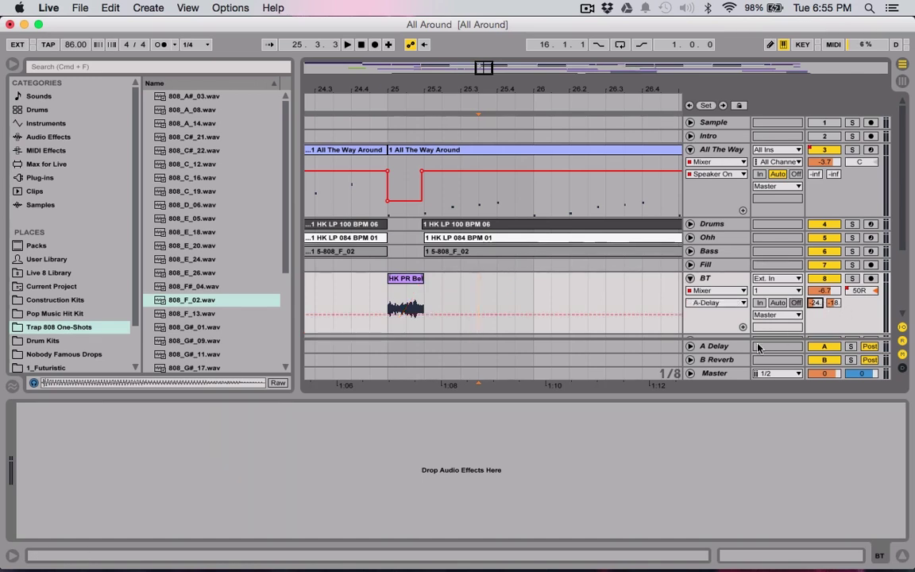
pyautogui.scroll(-2, 762, 342)
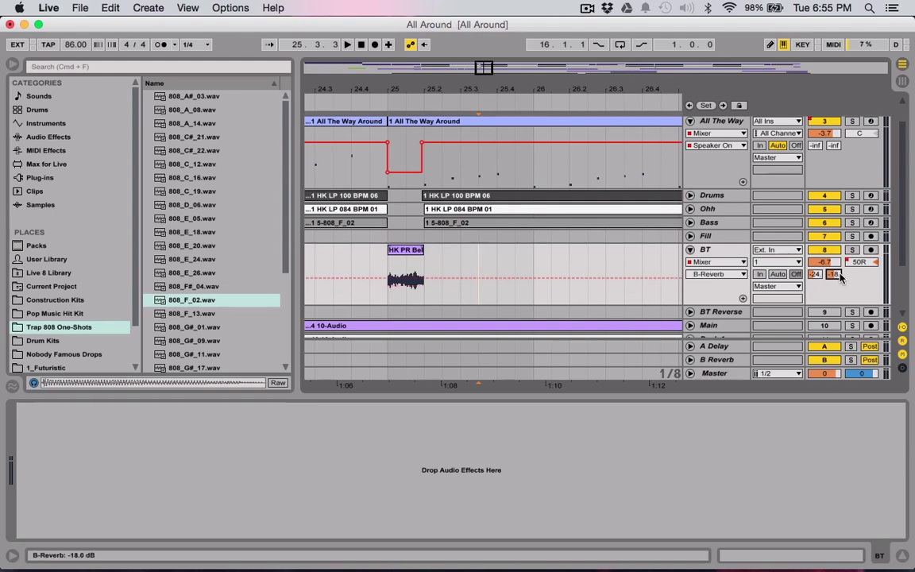
pyautogui.moveTo(815, 274); pyautogui.dragTo(814, 278)
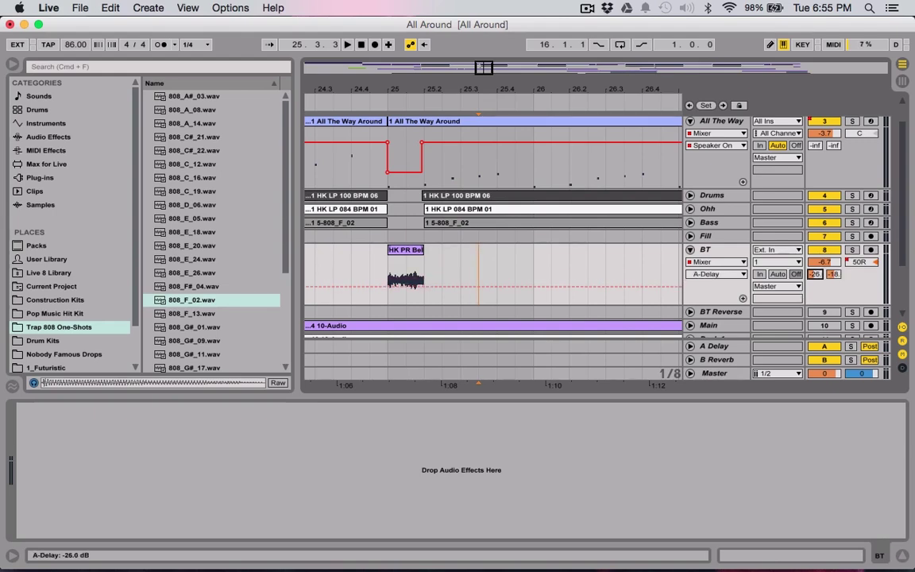
pyautogui.press('Tab')
pyautogui.hscroll(5, 539, 290)
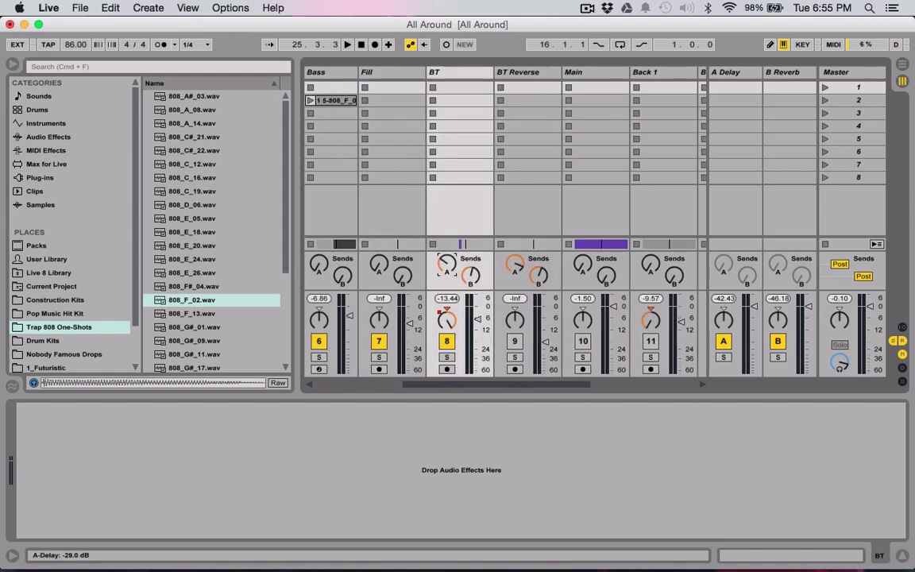
pyautogui.press('Tab')
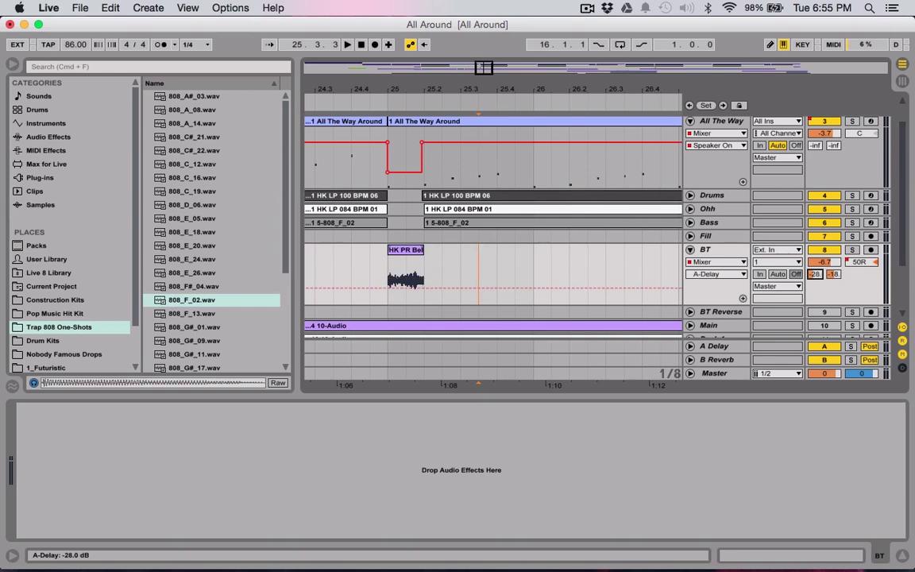
pyautogui.click(381, 366)
pyautogui.press('space')
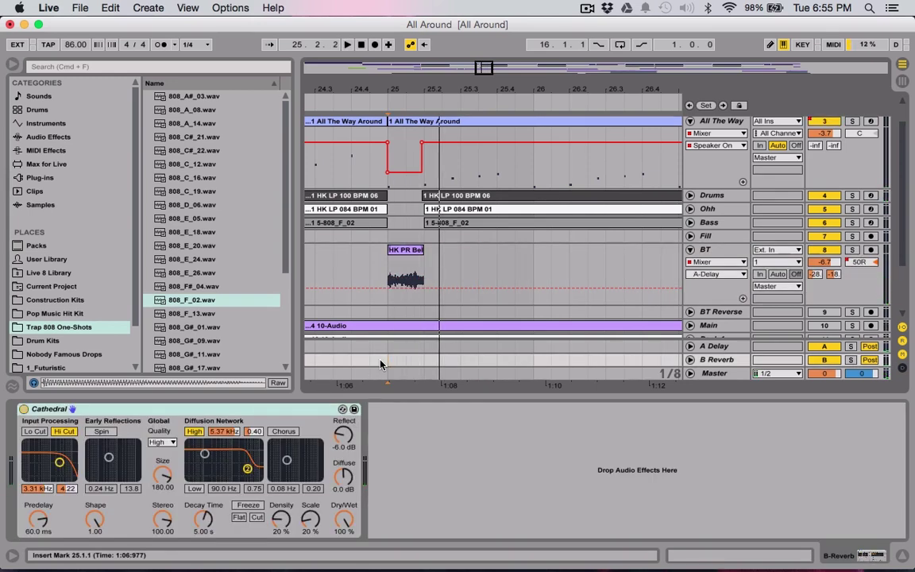
# Step: Collapse the BT and All The Way tracks in an overview of the whole arrangement
pyautogui.press('-')
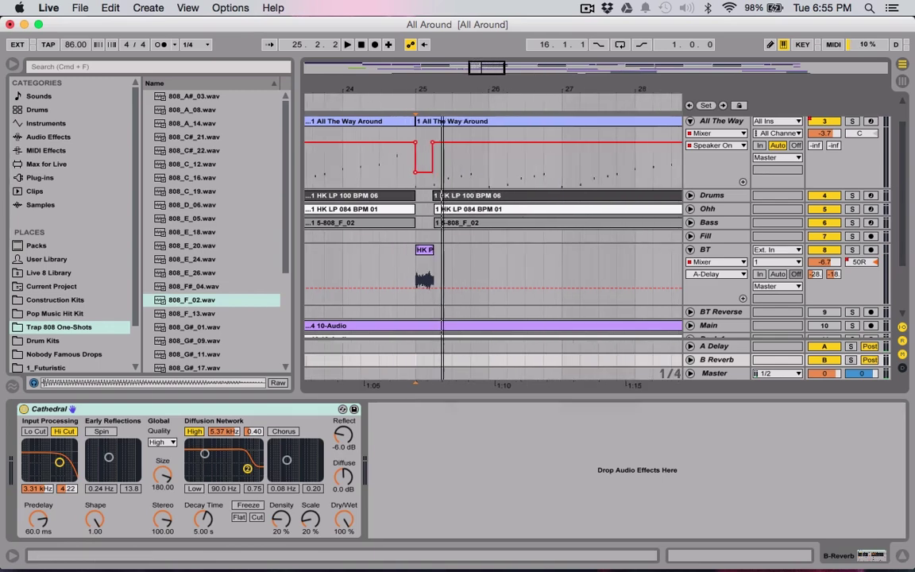
pyautogui.press('-')
pyautogui.press('-')
pyautogui.press('-')
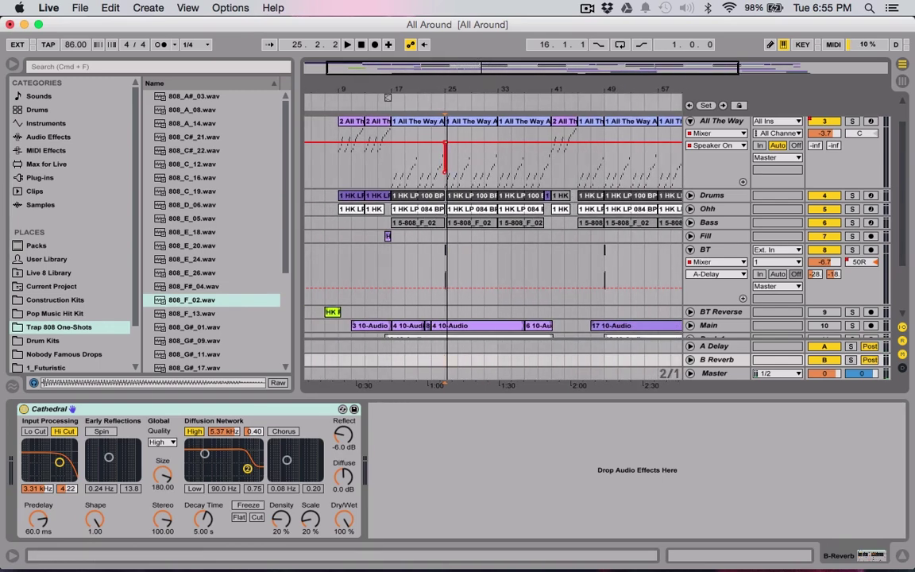
pyautogui.click(690, 250)
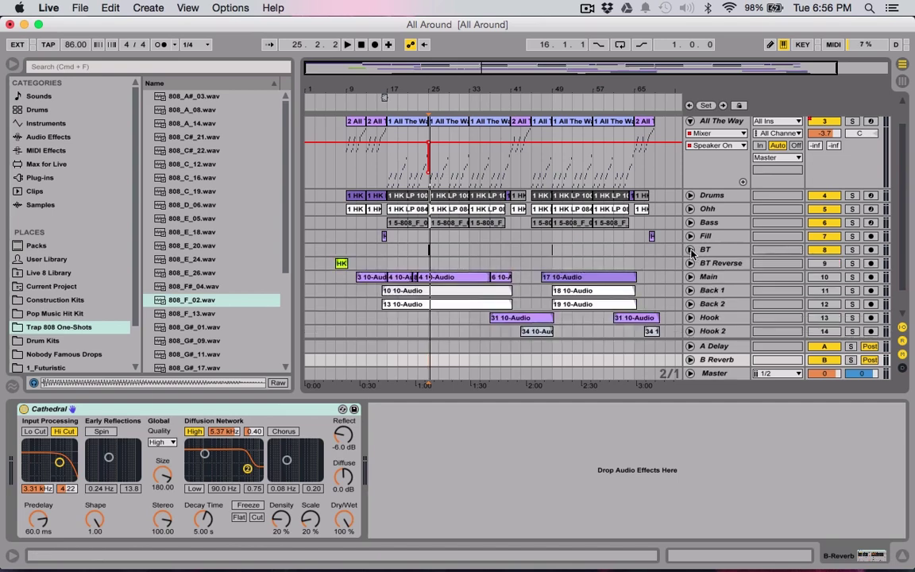
pyautogui.click(689, 122)
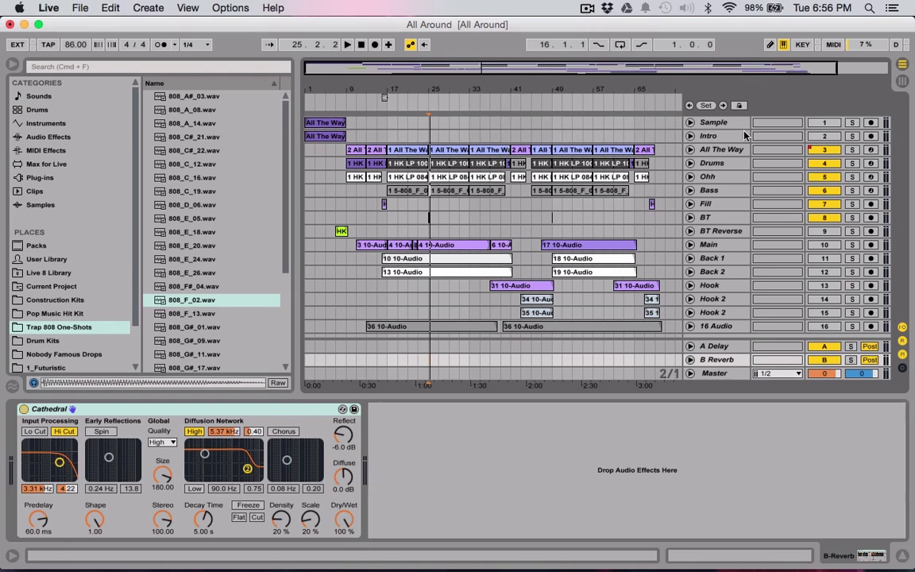
# Step: Switch to the Session View and narrow the browser to make room for more track columns
pyautogui.press('Tab')
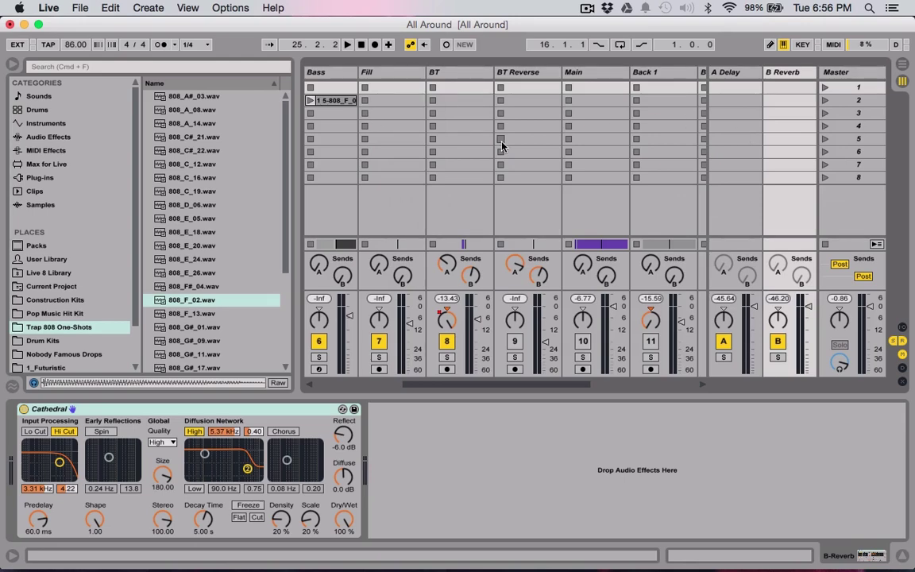
pyautogui.hscroll(-5, 501, 146)
pyautogui.moveTo(298, 172); pyautogui.dragTo(183, 175)
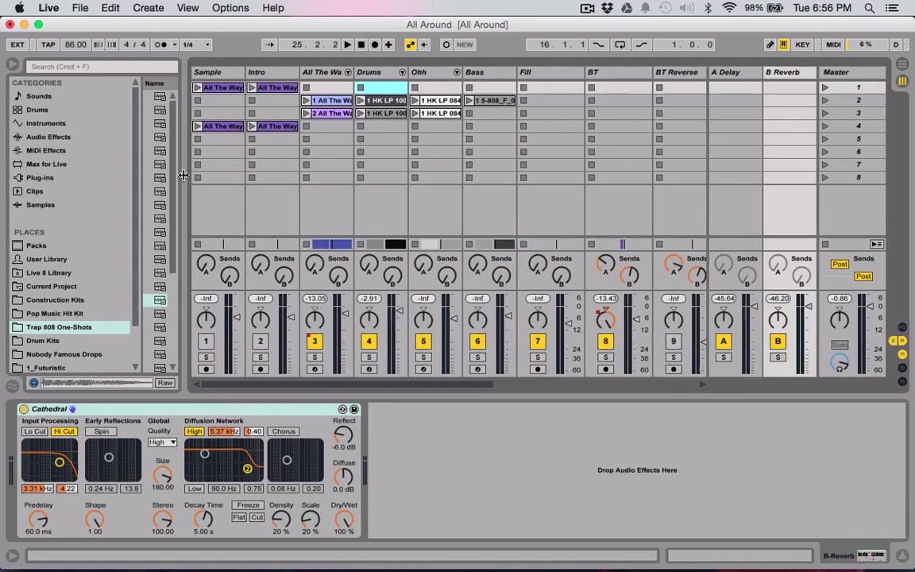
pyautogui.hscroll(2, 768, 113)
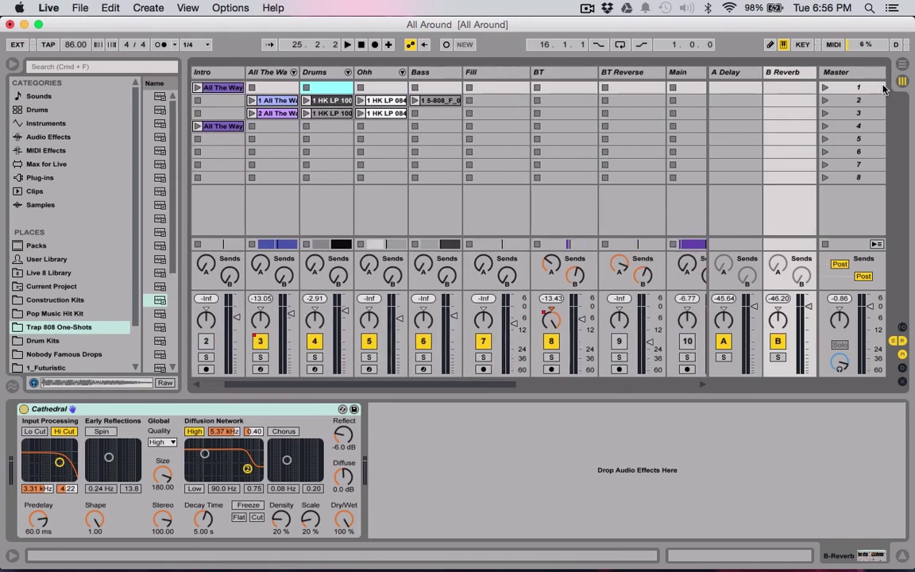
# Step: Launch scene 3 to hear its clips, and return to the Arrangement View
pyautogui.click(847, 102)
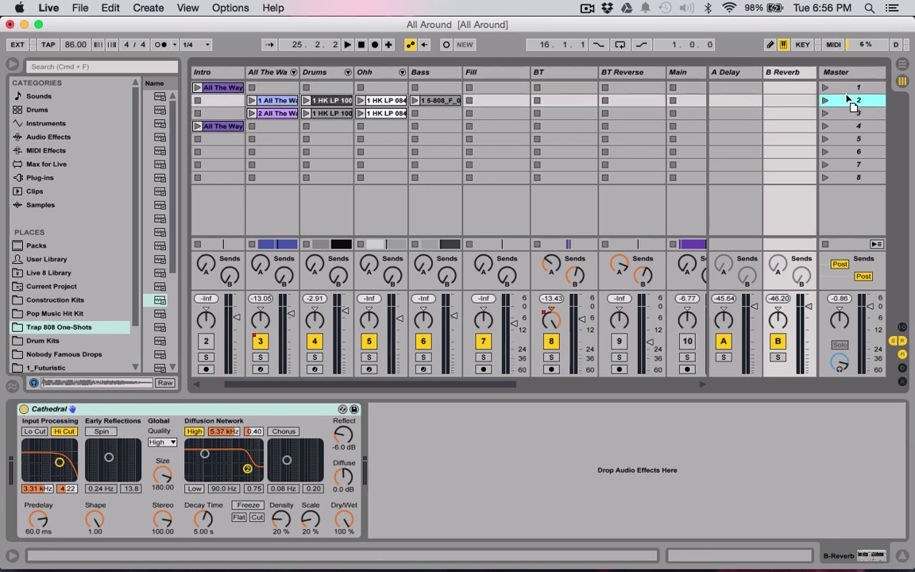
pyautogui.click(847, 112)
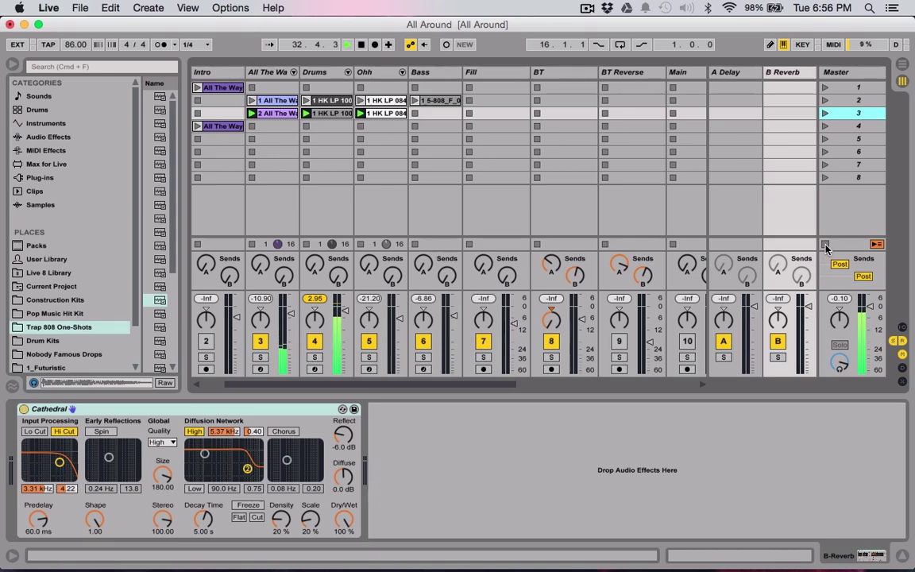
pyautogui.press('Tab')
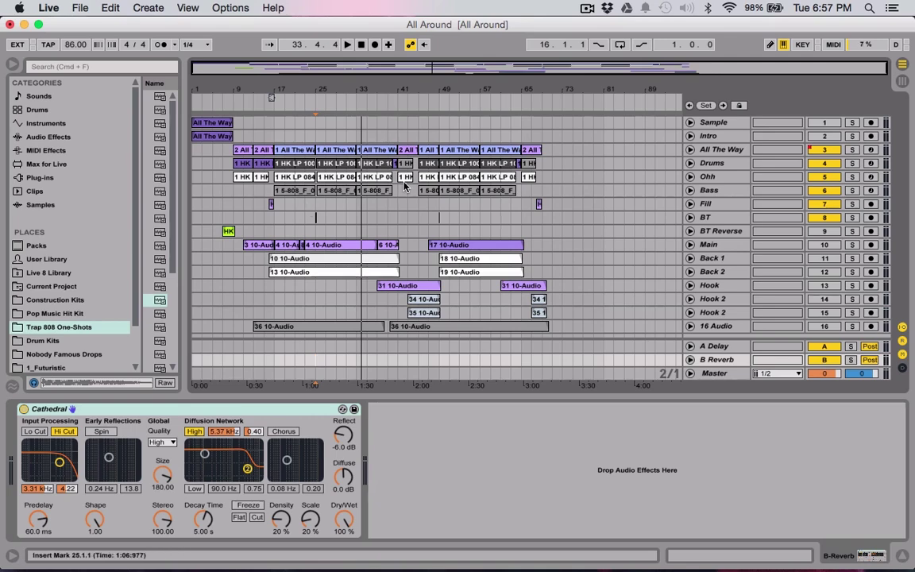
# Step: Place the insert marker at 17.1.1 and display the All The Way track's device chain with its Auto Filter
pyautogui.press('+')
pyautogui.press('+')
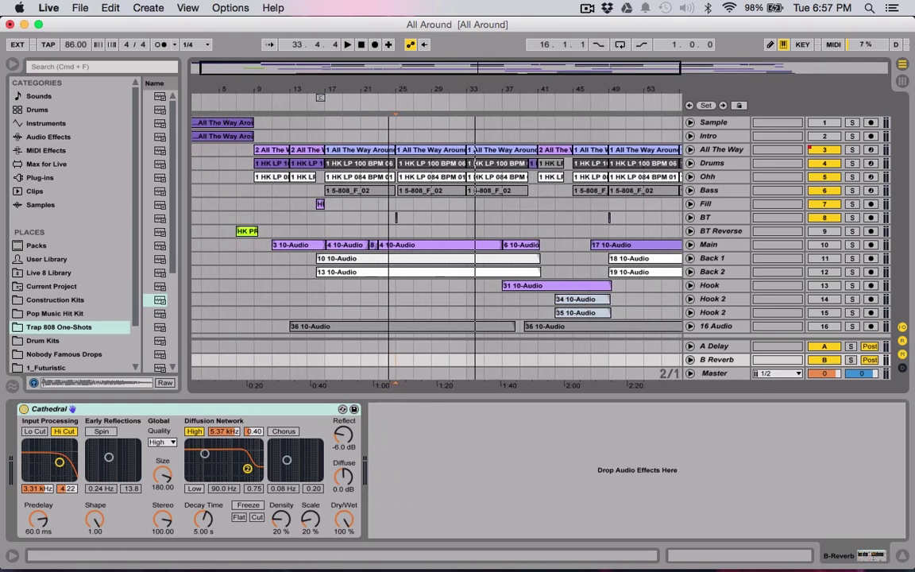
pyautogui.press('+')
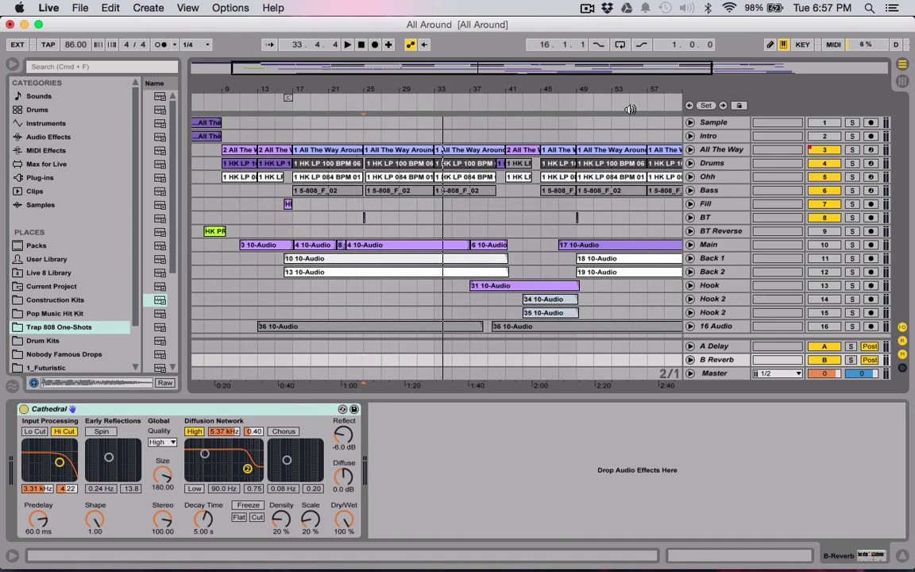
pyautogui.click(749, 217)
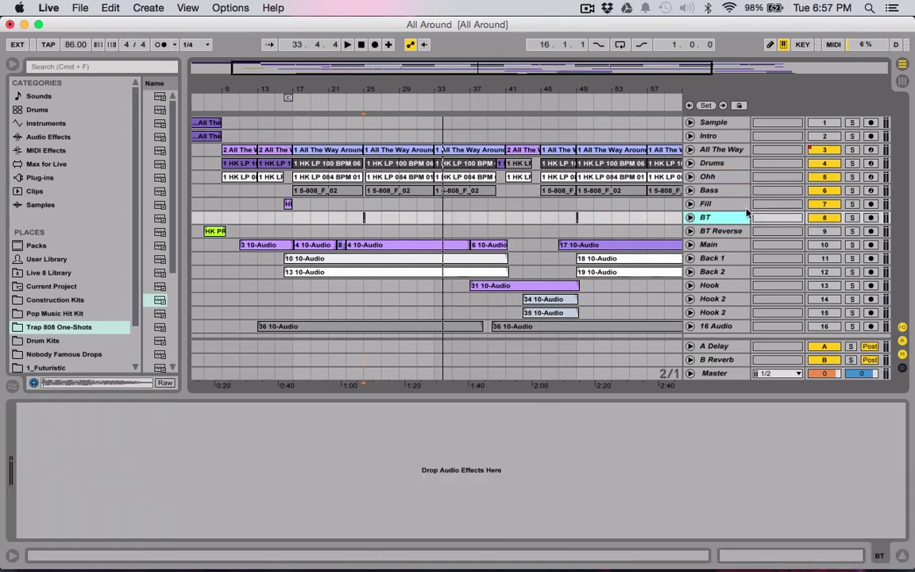
pyautogui.click(723, 151)
pyautogui.hscroll(5, 582, 491)
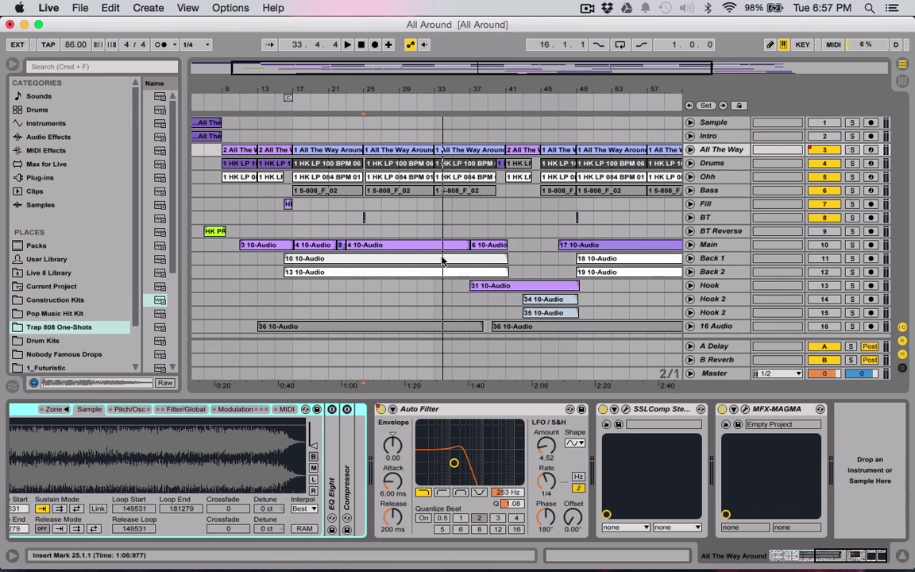
pyautogui.click(295, 231)
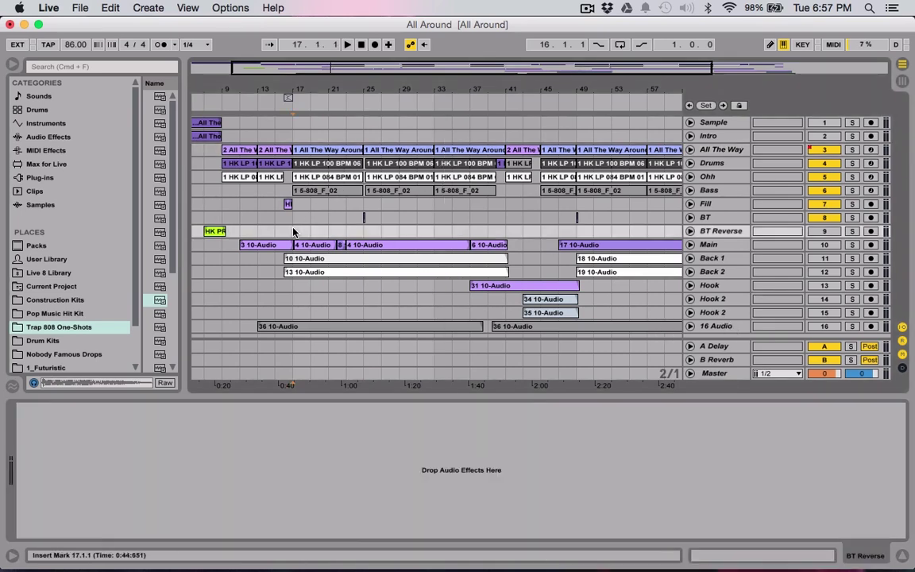
pyautogui.click(713, 151)
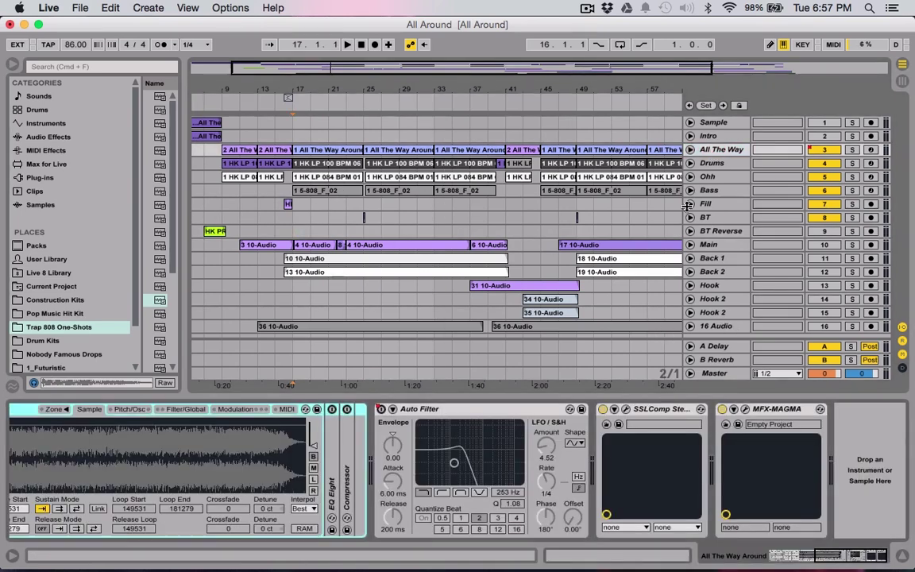
# Step: Solo the All The Way track, loop bars 17 to 25 during playback, and display the track's SSLComp Stereo window
pyautogui.click(627, 410)
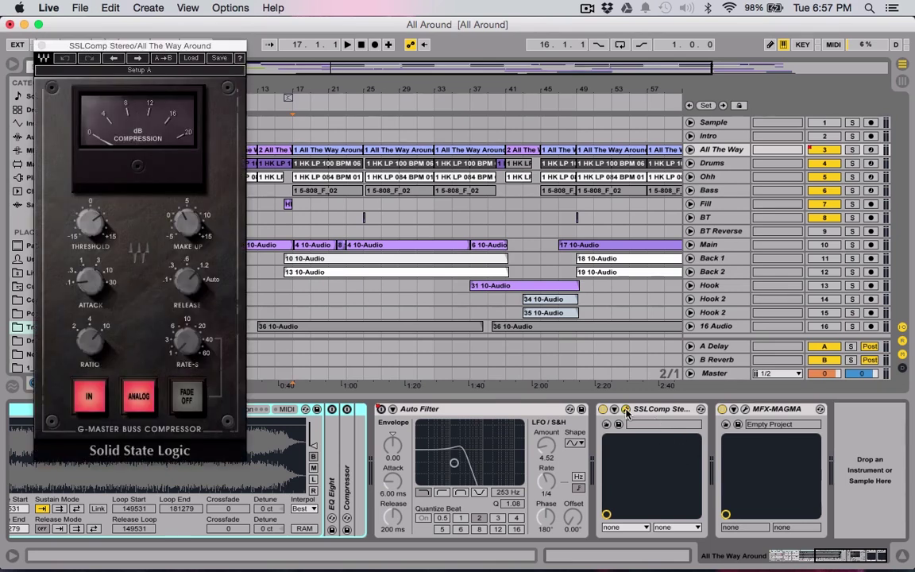
pyautogui.click(851, 149)
pyautogui.press('space')
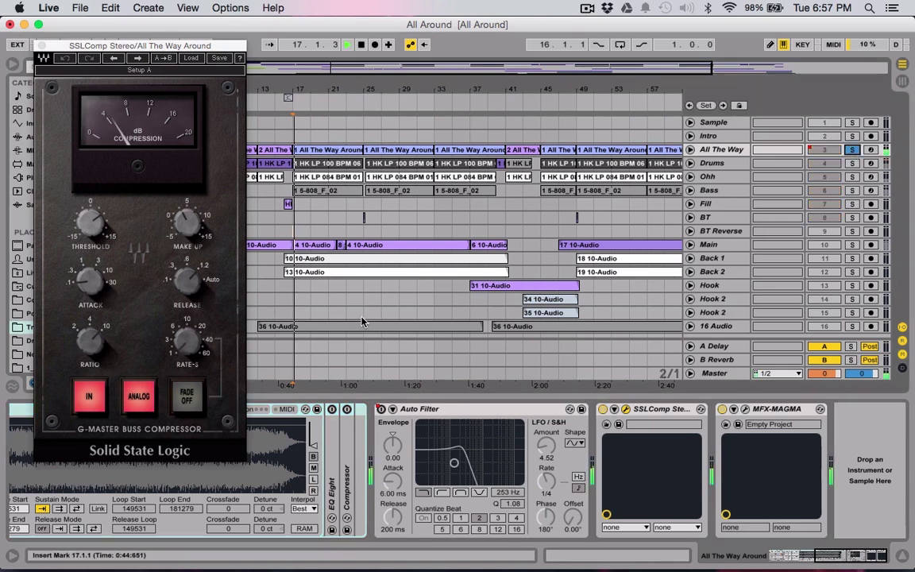
pyautogui.moveTo(363, 315); pyautogui.dragTo(287, 294)
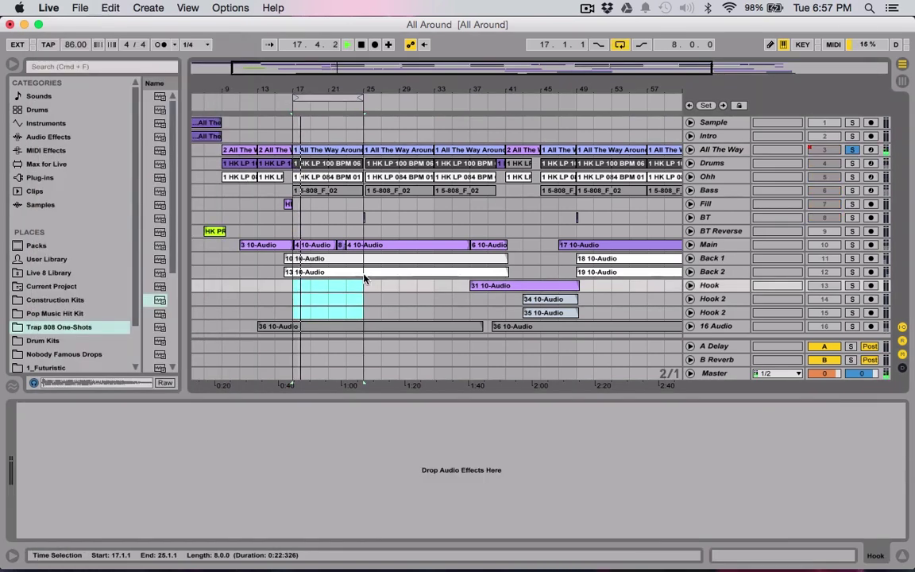
pyautogui.click(715, 149)
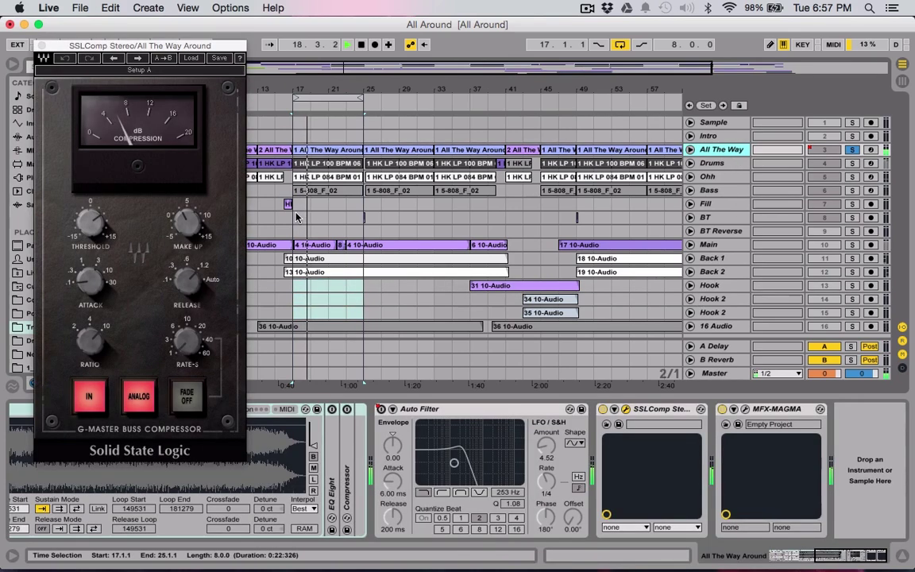
# Step: Compare the looped All The Way track with the SSLComp bypassed and active
pyautogui.click(602, 409)
pyautogui.click(603, 409)
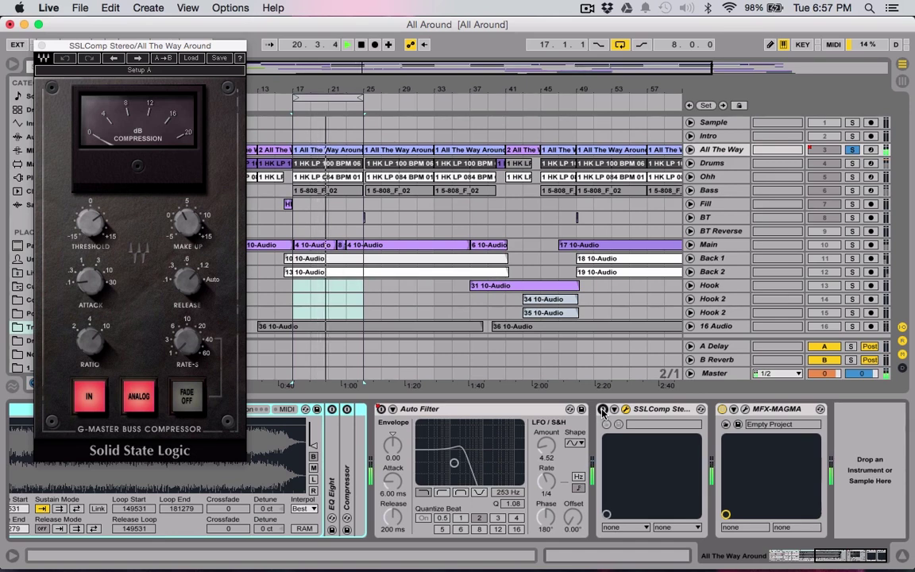
pyautogui.click(603, 409)
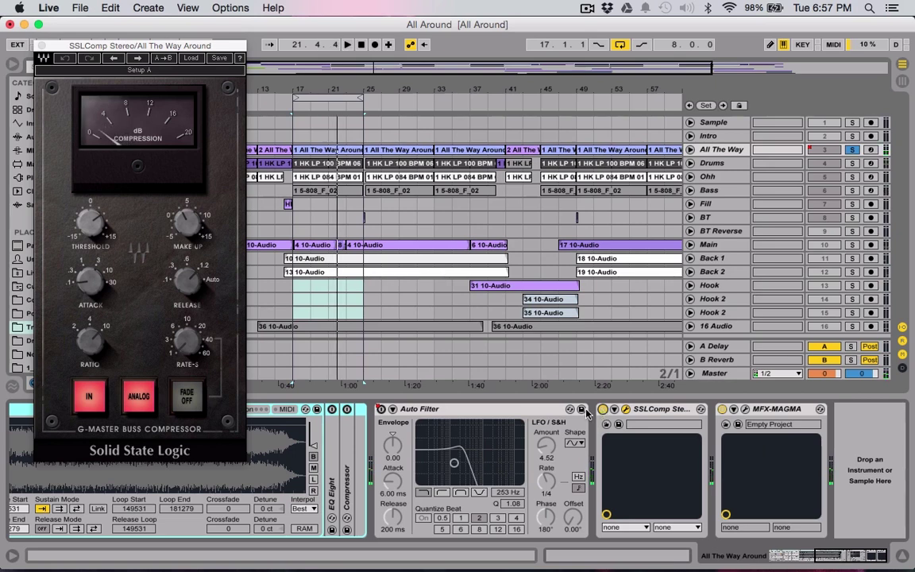
# Step: Check the SSLComp's ratio and attack, and adjust its threshold up and down while listening to the loop
pyautogui.click(90, 340)
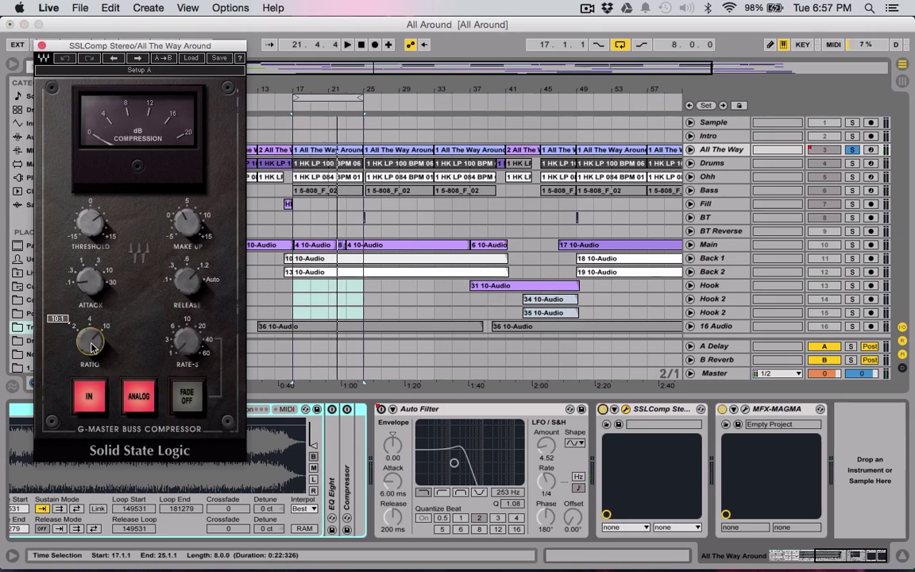
pyautogui.click(101, 284)
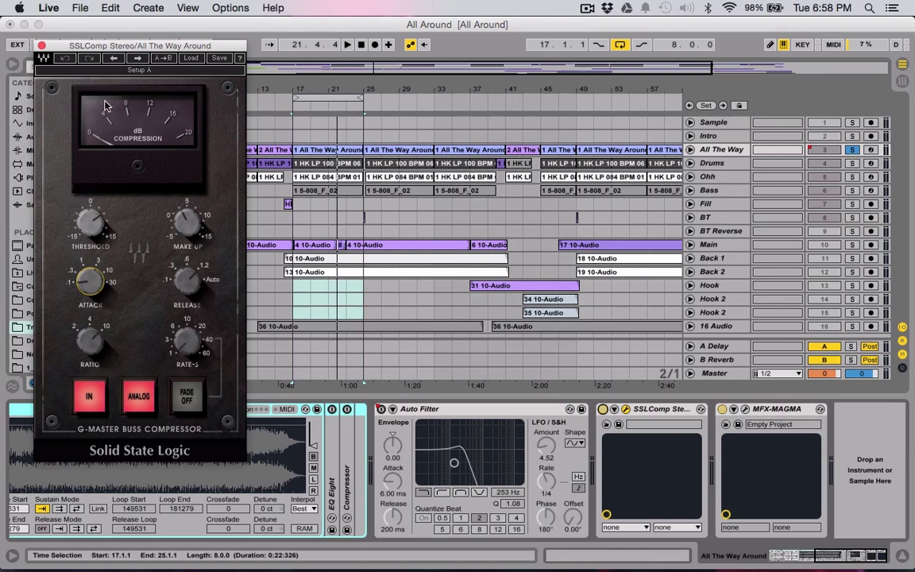
pyautogui.moveTo(115, 44); pyautogui.dragTo(140, 38)
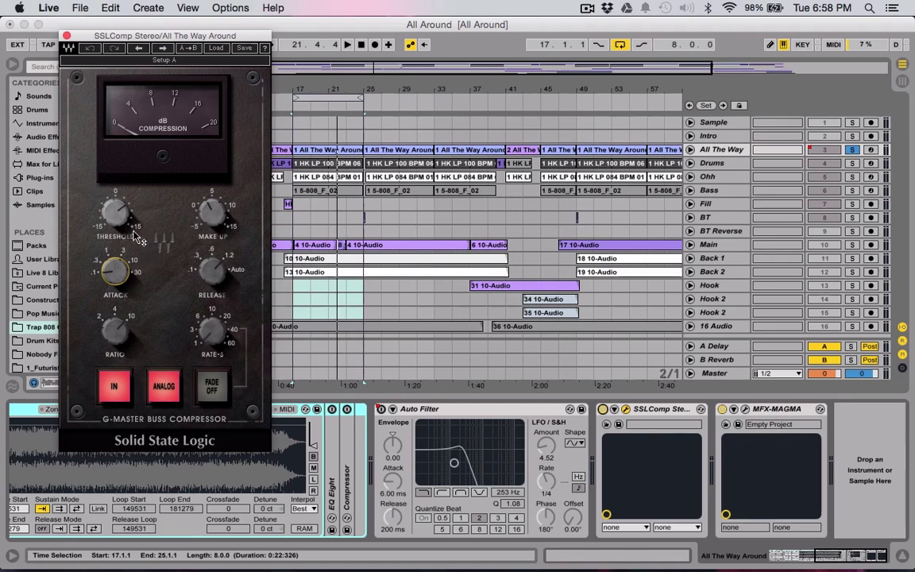
pyautogui.moveTo(119, 210)
pyautogui.mouseDown()
pyautogui.moveTo(119, 226)
pyautogui.moveTo(115, 194)
pyautogui.mouseUp()
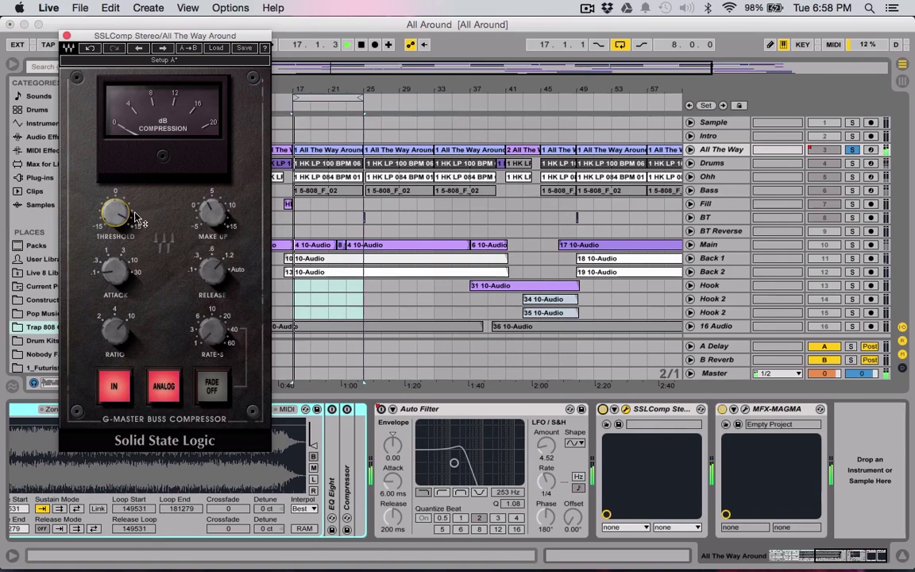
pyautogui.moveTo(114, 210)
pyautogui.mouseDown()
pyautogui.moveTo(115, 228)
pyautogui.moveTo(116, 208)
pyautogui.mouseUp()
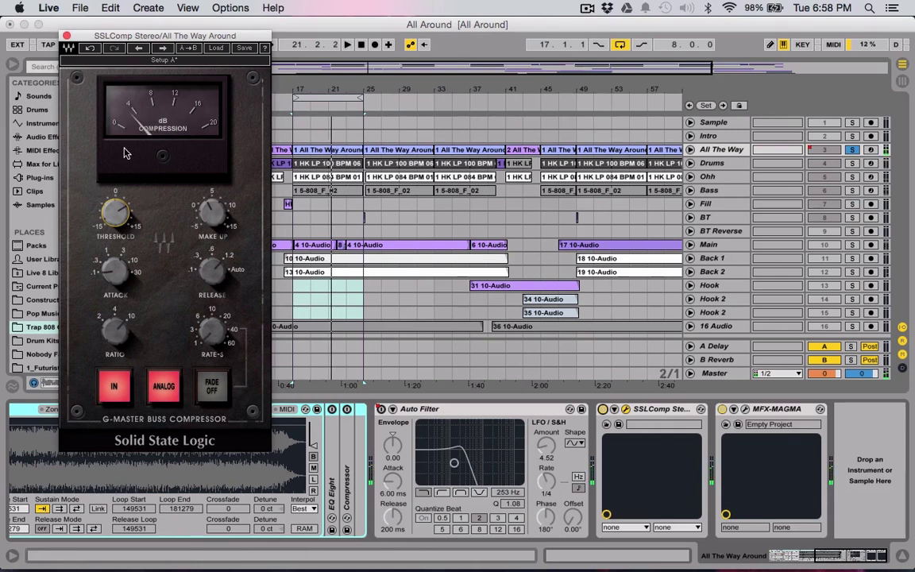
# Step: Raise the SSLComp's make-up gain above 3.0 during playback and close the plug-in window
pyautogui.moveTo(235, 241)
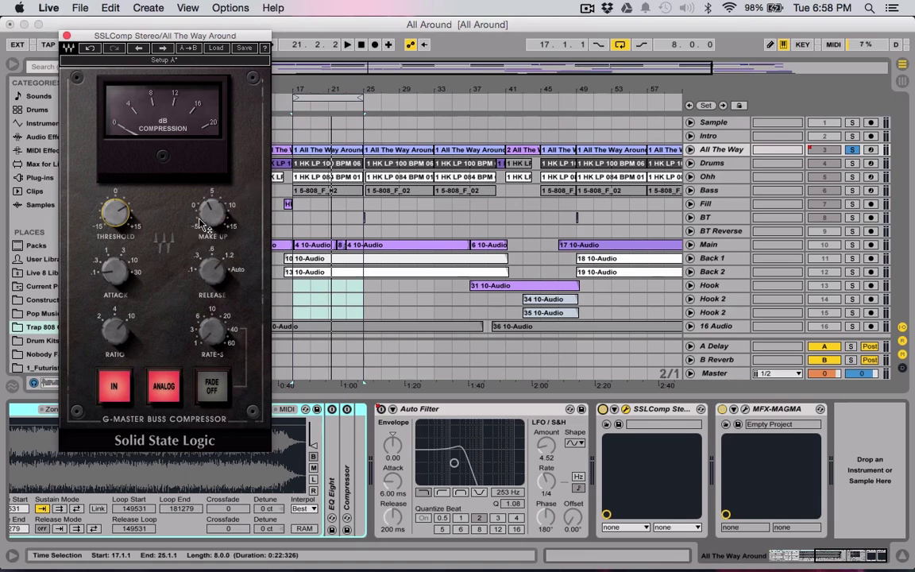
pyautogui.moveTo(224, 221)
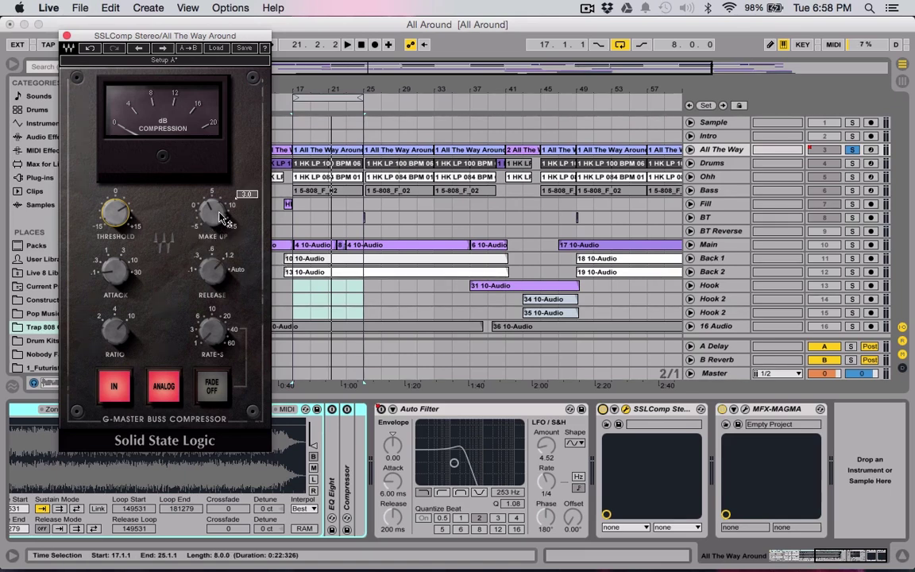
pyautogui.press('space')
pyautogui.moveTo(224, 221); pyautogui.dragTo(224, 200)
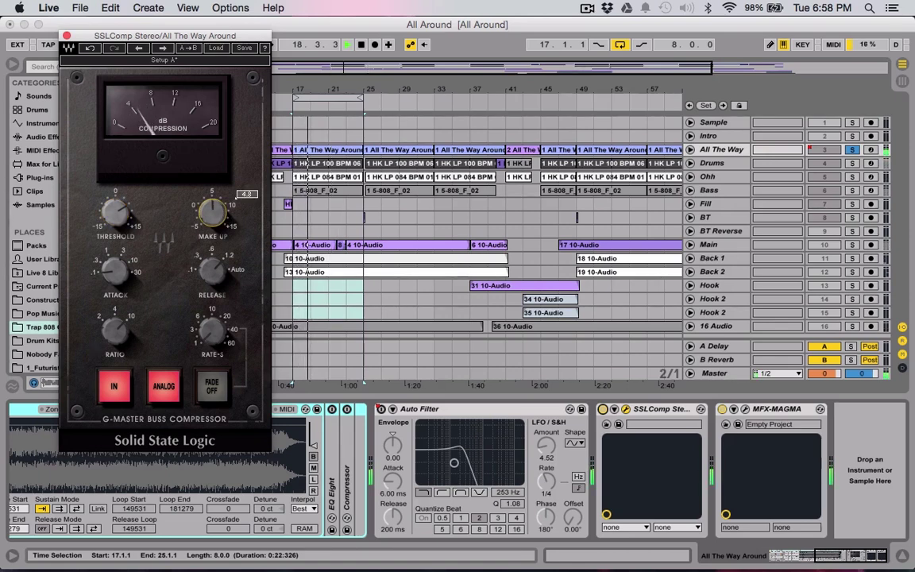
pyautogui.click(66, 36)
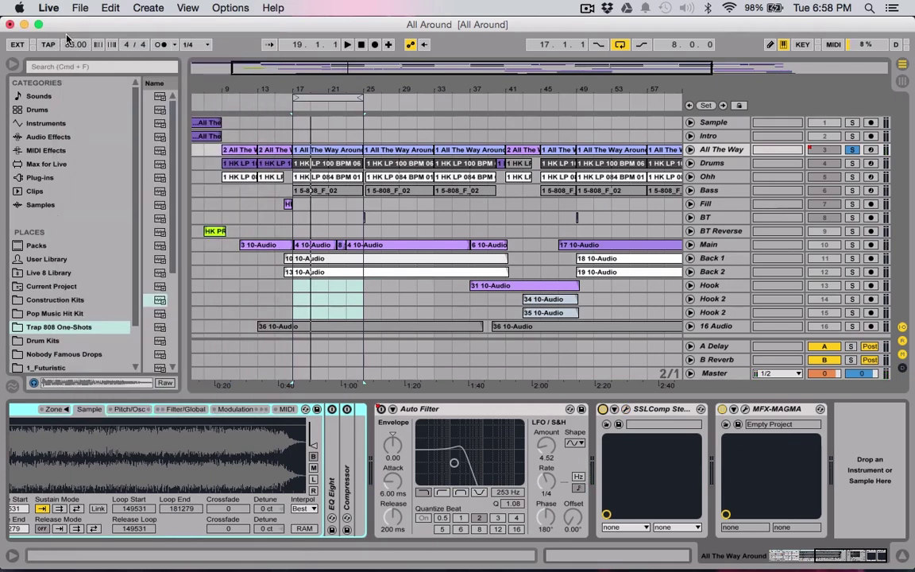
# Step: Open the MFX-MAGMA window and choose MFX-Devils Touch from the Dynamics effects for Rack A's first slot
pyautogui.click(745, 410)
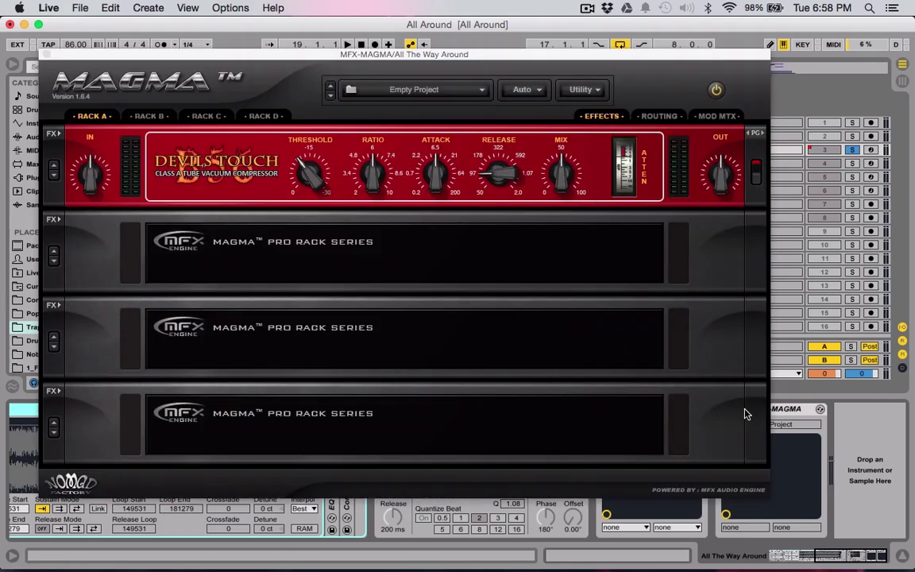
pyautogui.moveTo(194, 54); pyautogui.dragTo(220, 70)
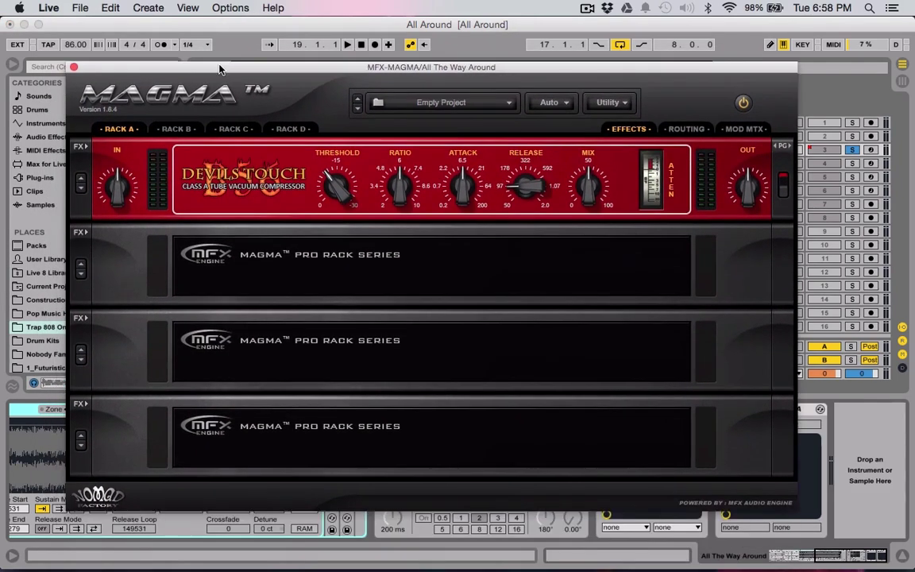
pyautogui.click(77, 150)
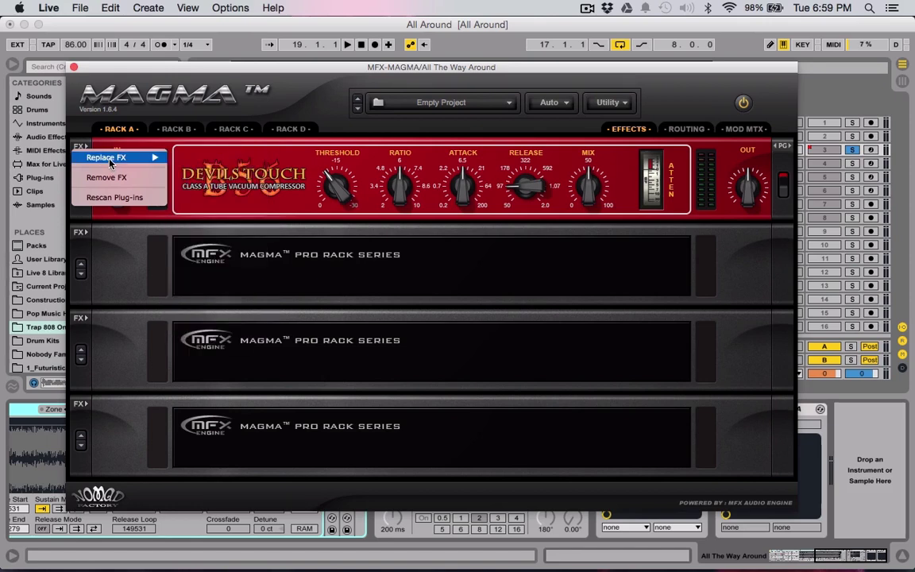
pyautogui.moveTo(110, 163)
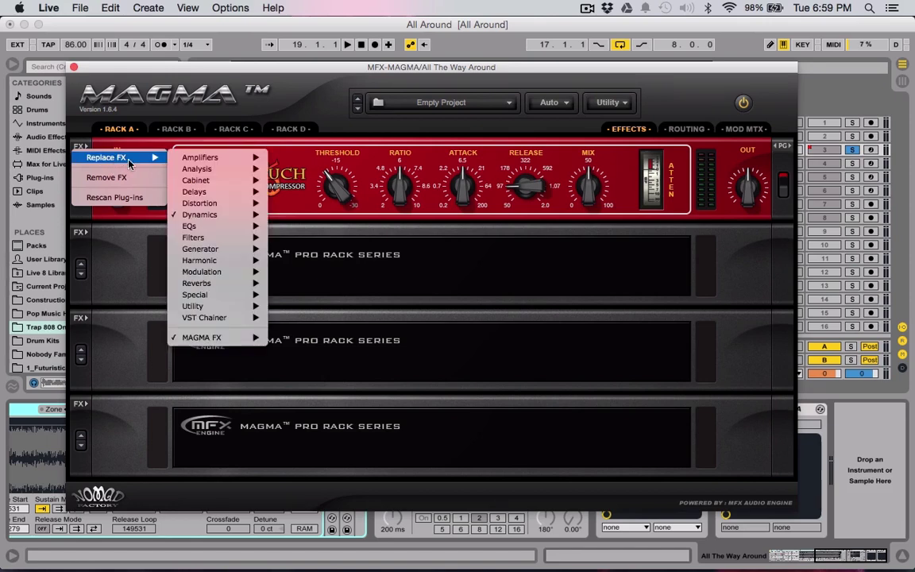
pyautogui.moveTo(199, 222)
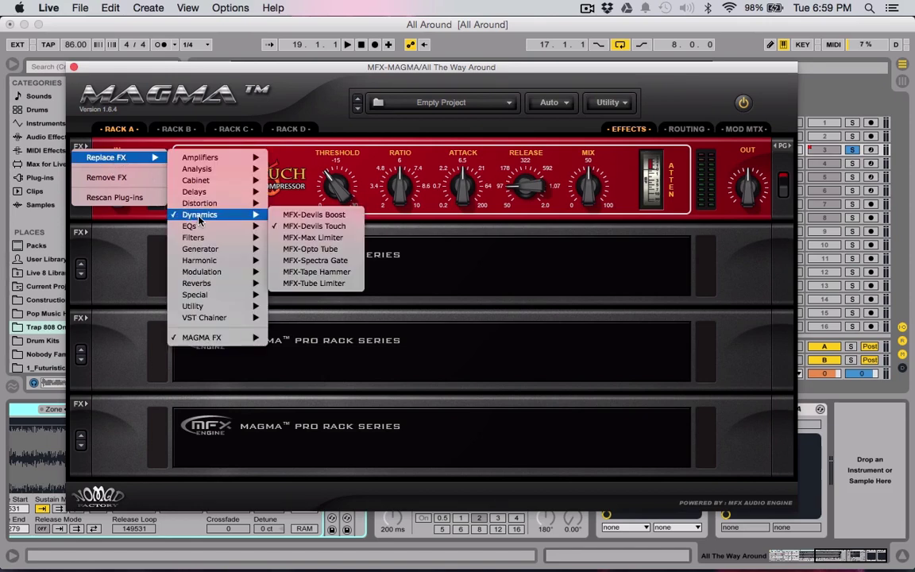
pyautogui.click(310, 226)
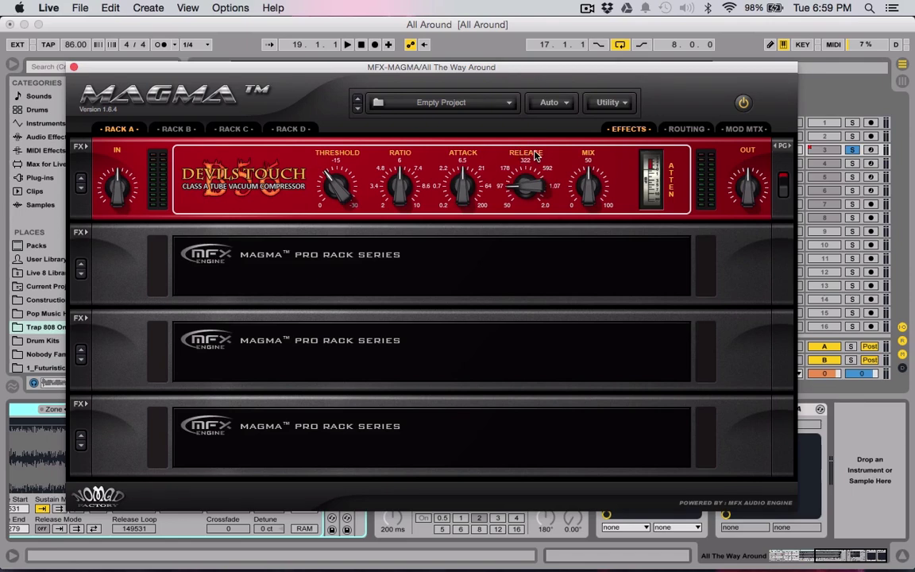
# Step: Try the Devils Touch mix at 0 % during playback, raise it above 50, and close the plug-in window
pyautogui.moveTo(579, 184); pyautogui.dragTo(608, 35)
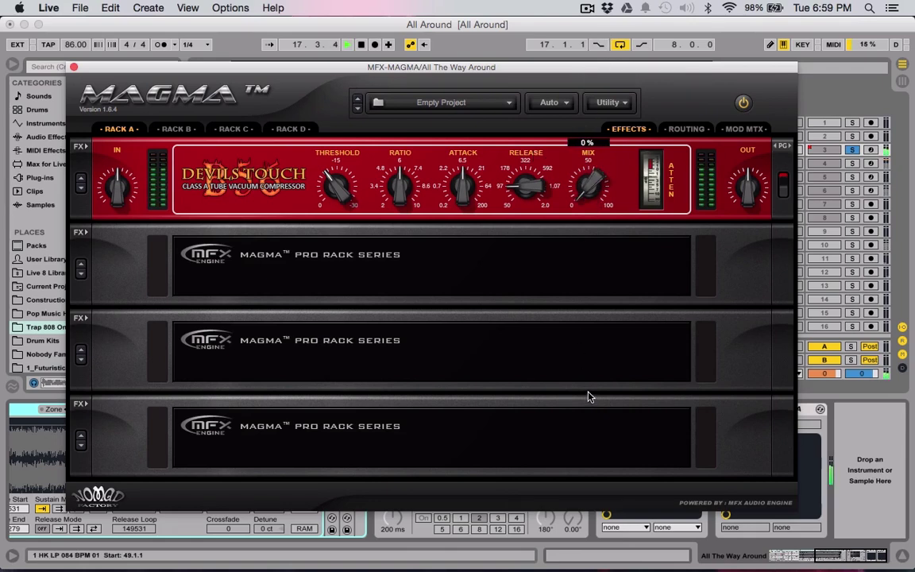
pyautogui.moveTo(589, 158); pyautogui.dragTo(592, 191)
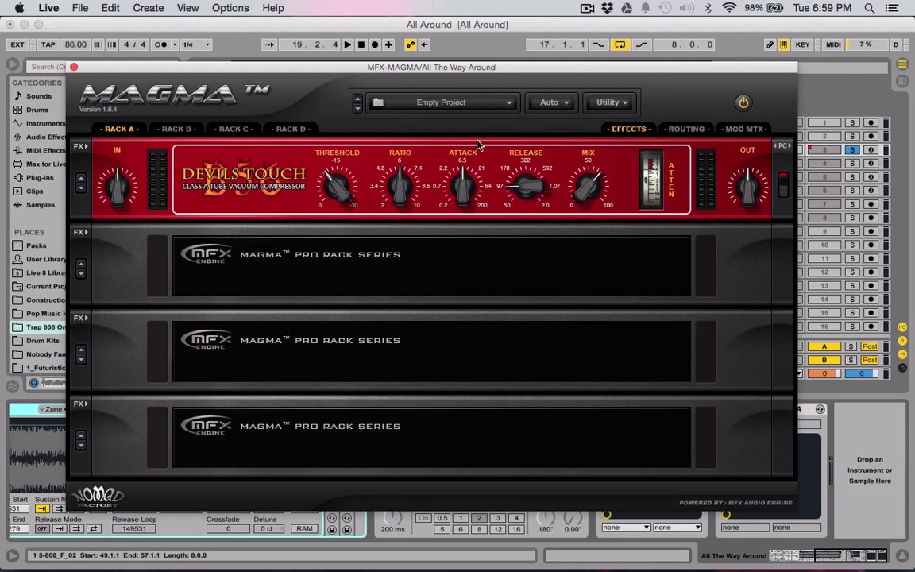
pyautogui.click(74, 66)
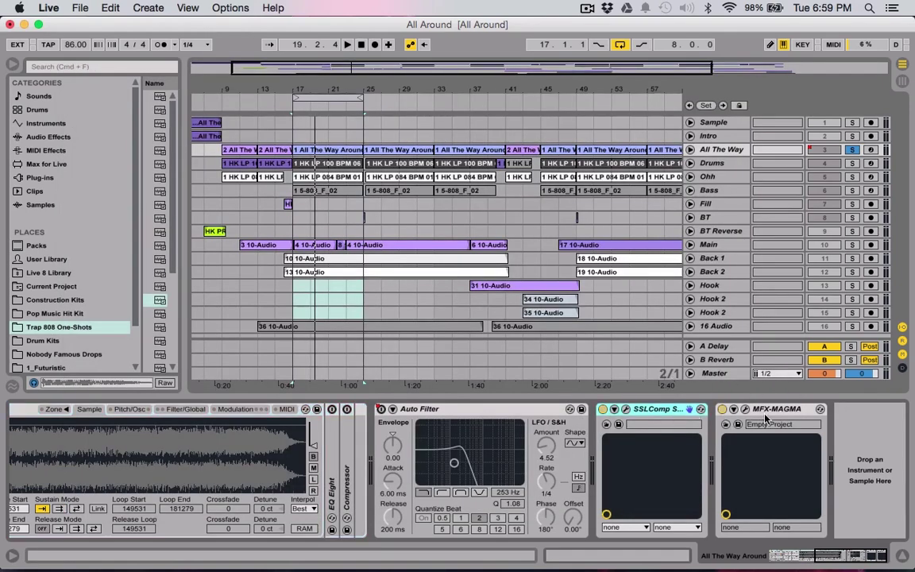
# Step: Reopen the MFX-MAGMA window for a brief check, close it, and unsolo the All The Way track
pyautogui.click(734, 413)
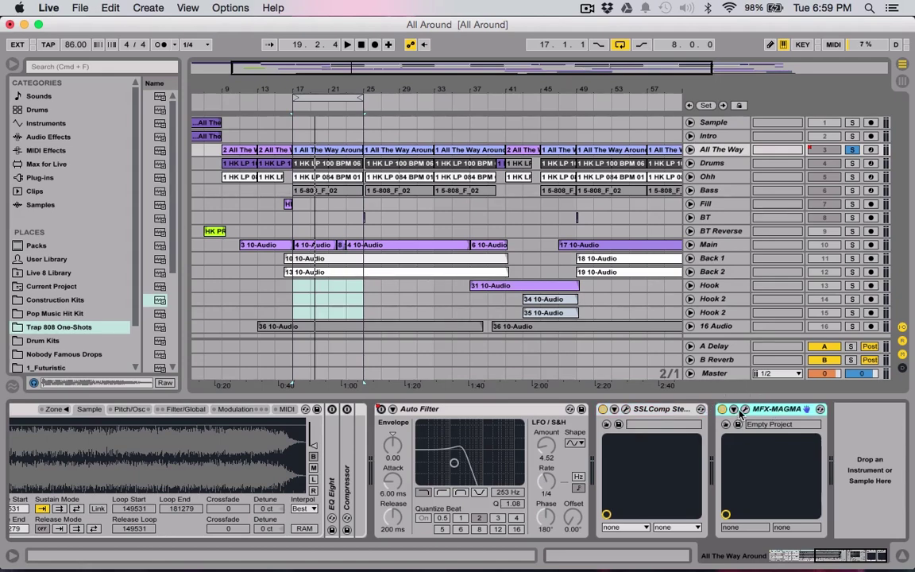
pyautogui.click(734, 411)
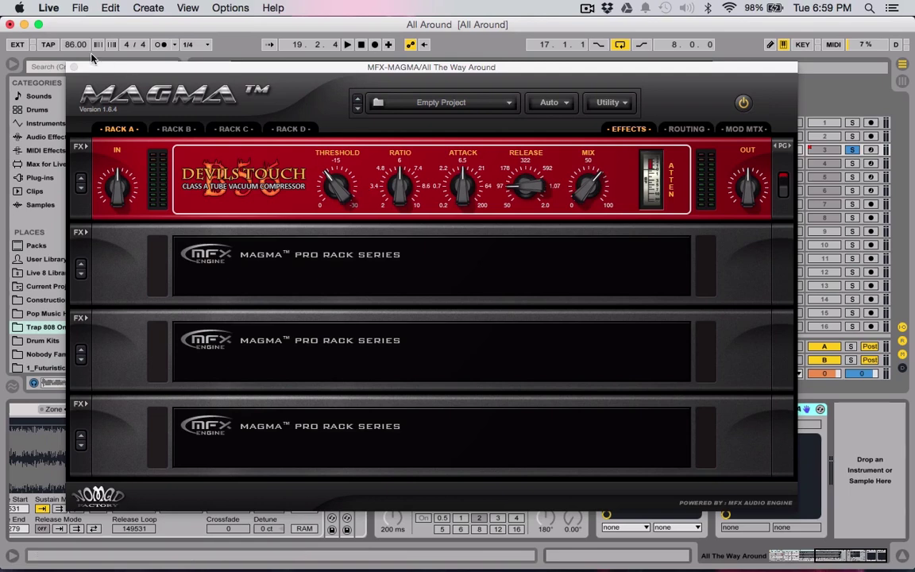
pyautogui.click(75, 68)
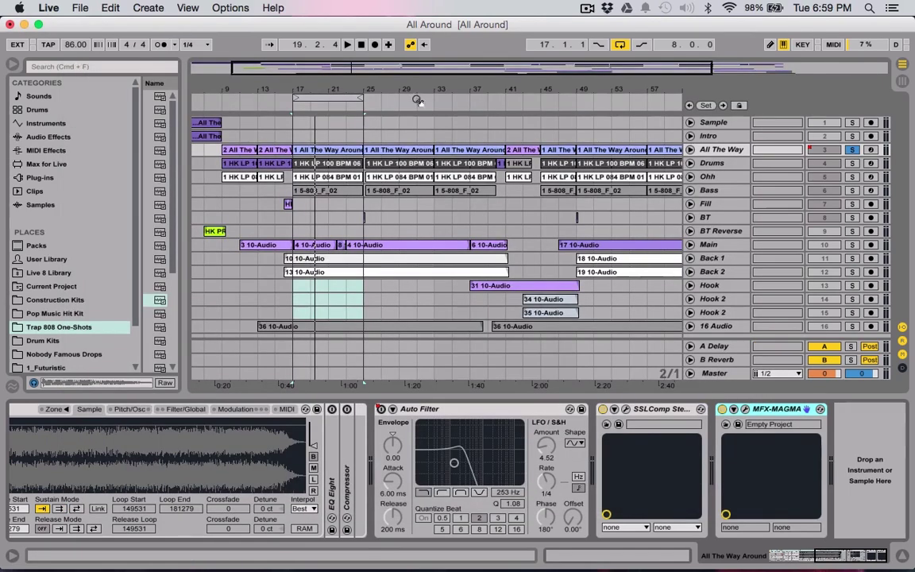
pyautogui.click(855, 151)
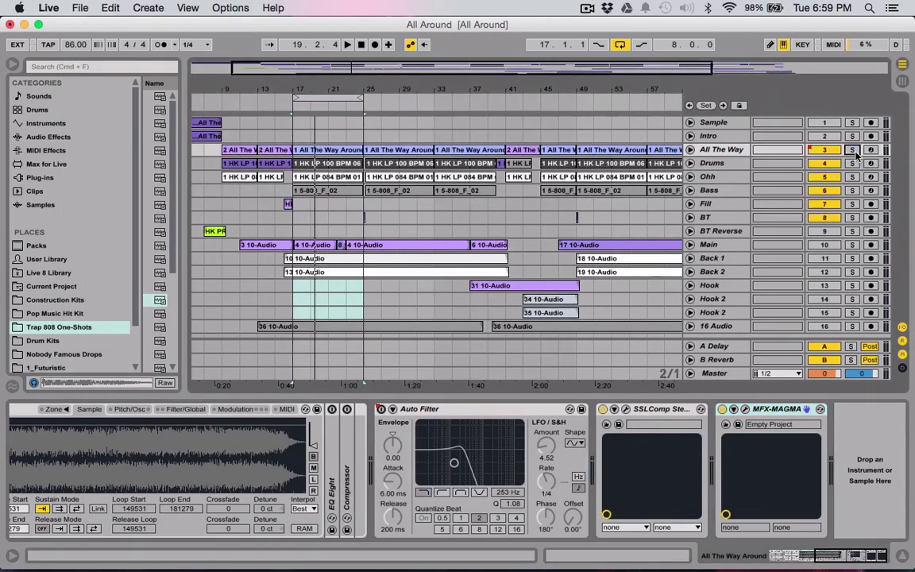
# Step: Show the Drums track in the Session View, unfold its drum rack chains, and arm the track
pyautogui.click(711, 163)
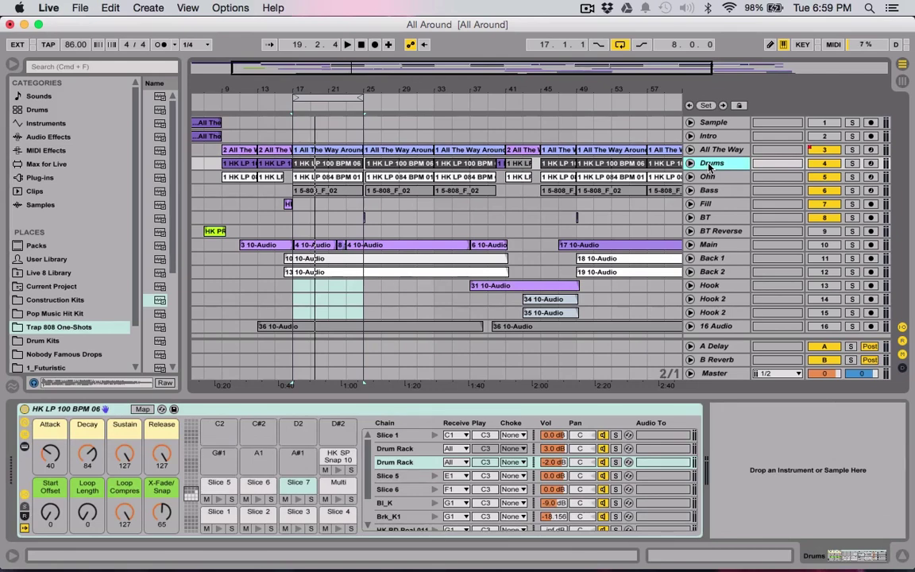
pyautogui.press('Tab')
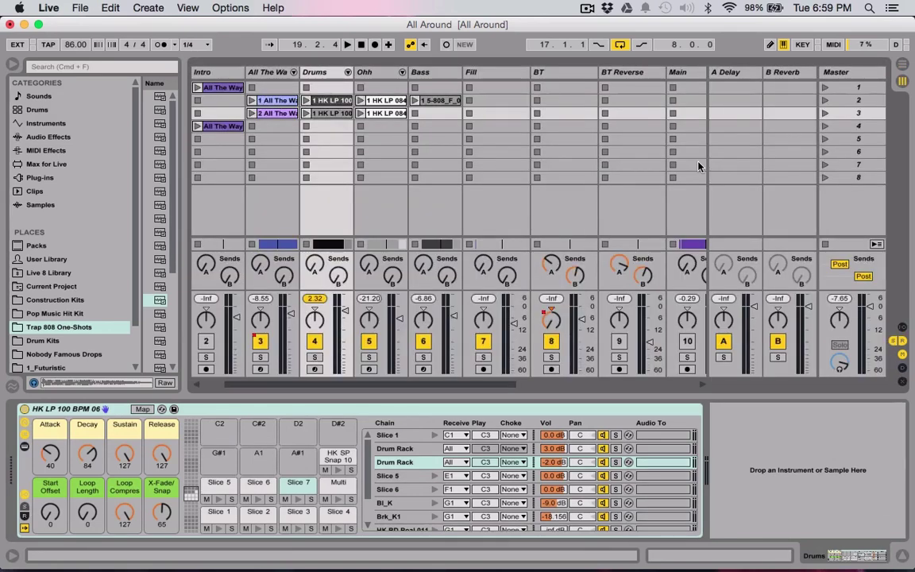
pyautogui.click(348, 71)
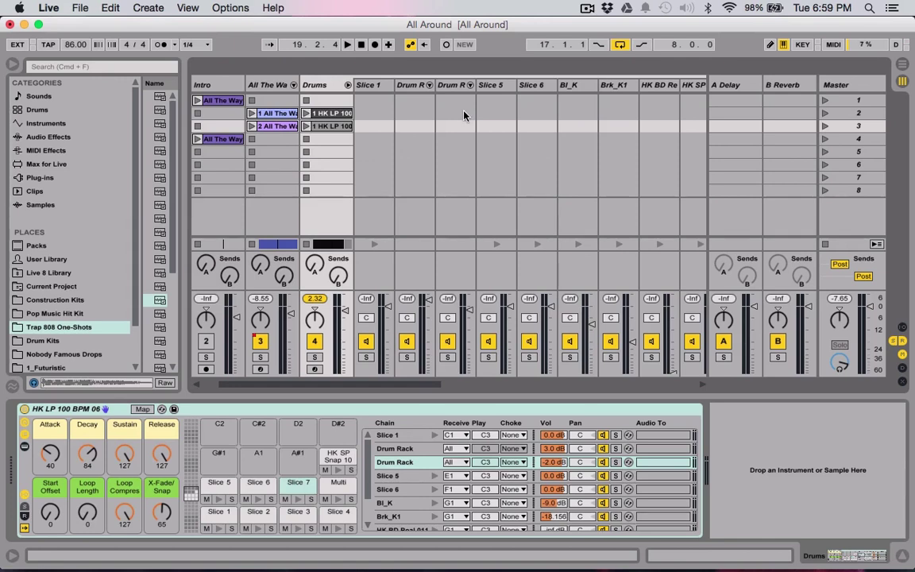
pyautogui.click(315, 368)
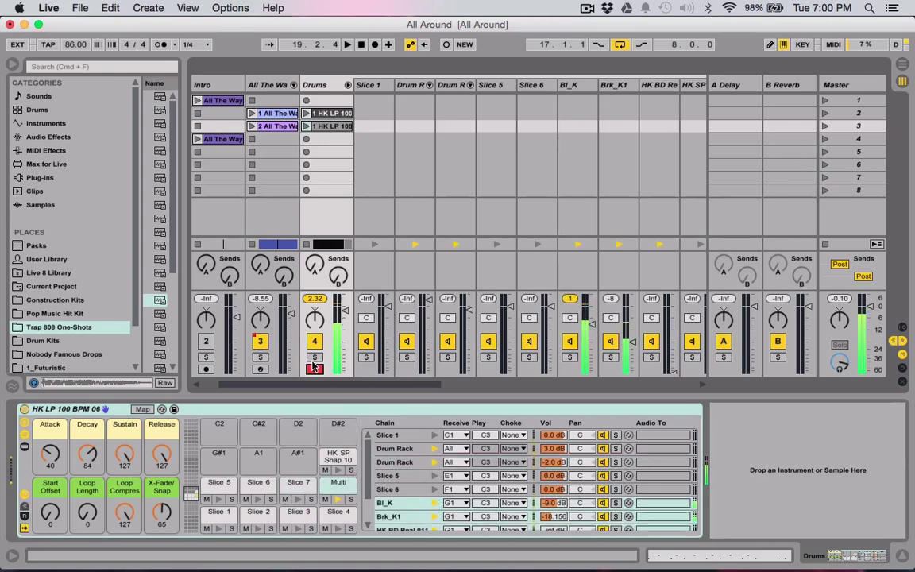
# Step: Inspect the layered kick chains BI_K, Brk_K1 and HK BD Re while triggering the kick pad
pyautogui.click(568, 93)
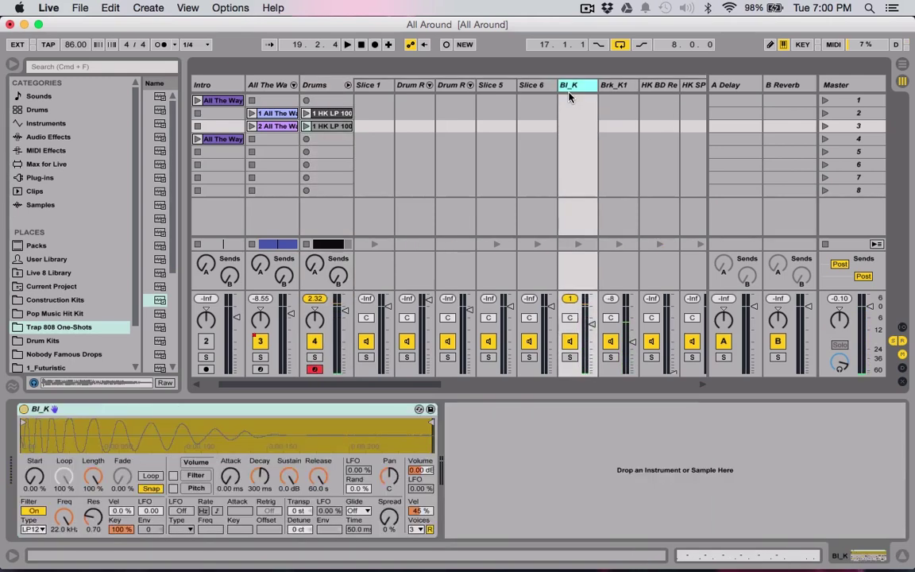
pyautogui.click(615, 85)
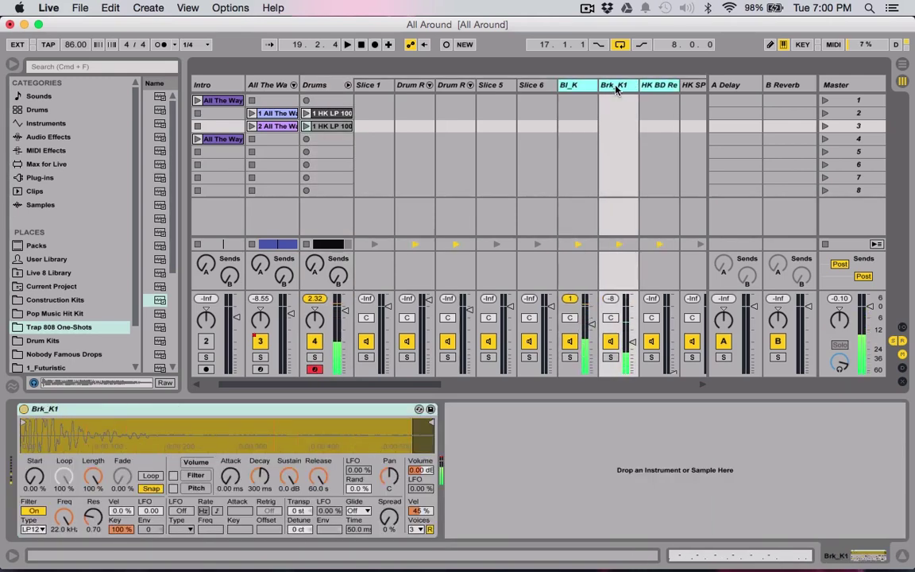
pyautogui.click(647, 85)
pyautogui.click(568, 85)
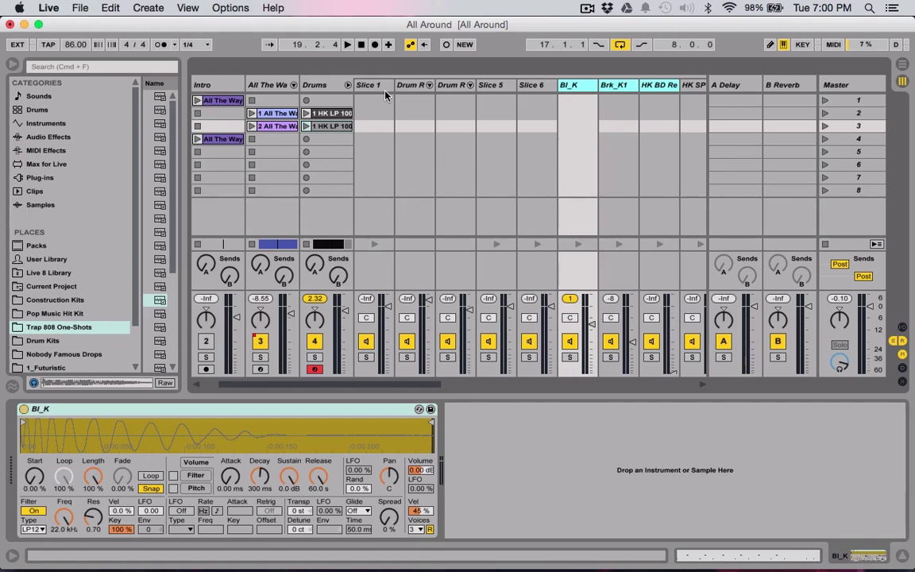
# Step: Show the Slice 3 and Slice 7 snare rack's effects, bypass Drums Room, and toggle Snare Compressor off and back on
pyautogui.click(454, 86)
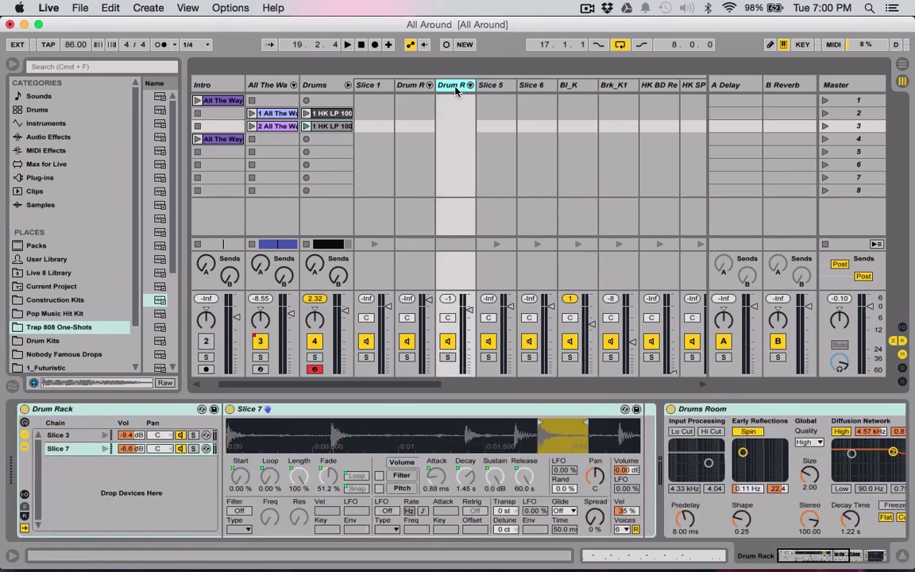
pyautogui.hscroll(10, 545, 414)
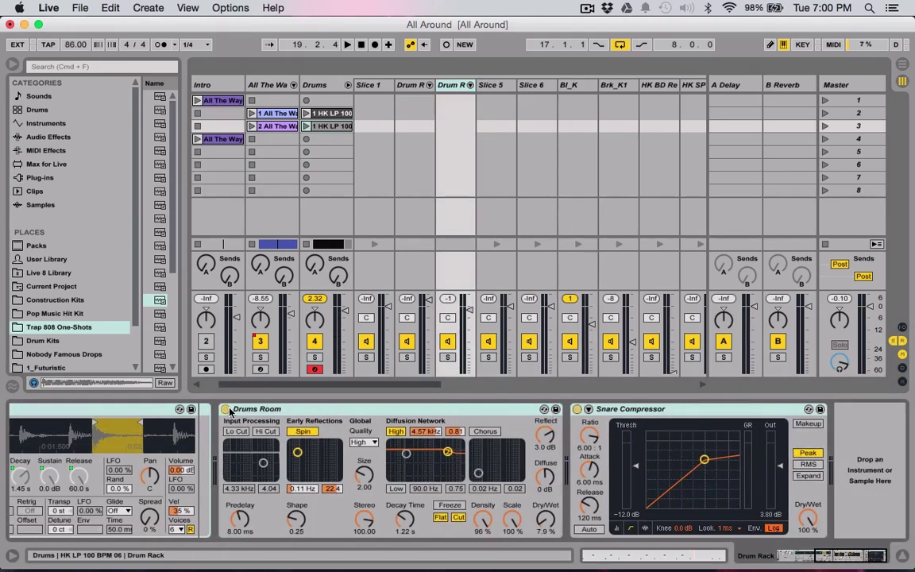
pyautogui.press('0')
pyautogui.click(577, 409)
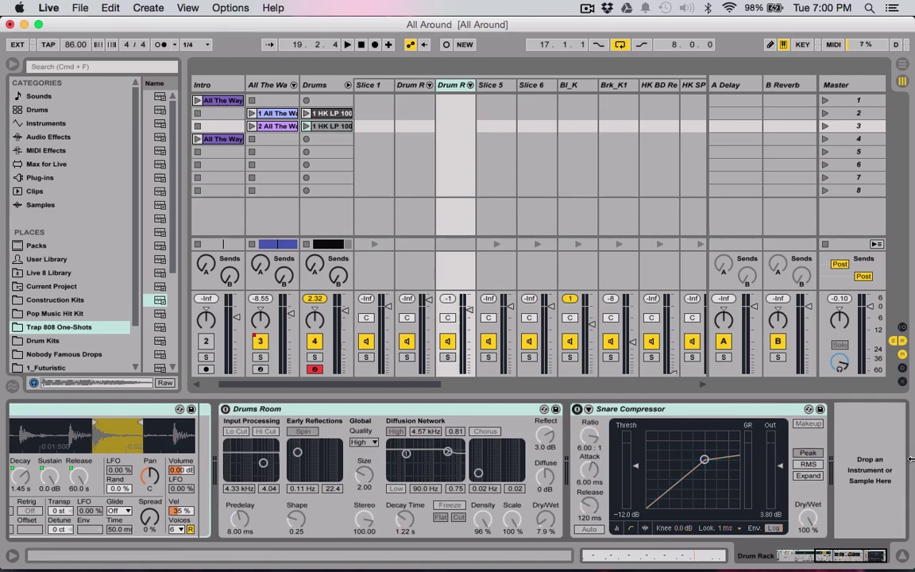
pyautogui.click(577, 409)
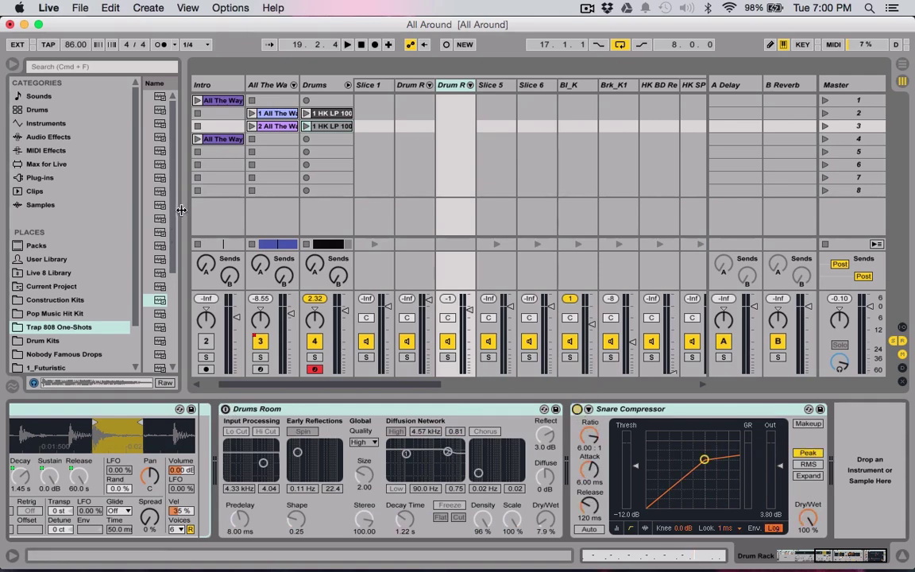
# Step: Widen the browser, locate Snare Compressor.adv among the Compressor presets, and compare the snare with the compressor bypassed and active
pyautogui.moveTo(182, 190); pyautogui.dragTo(291, 199)
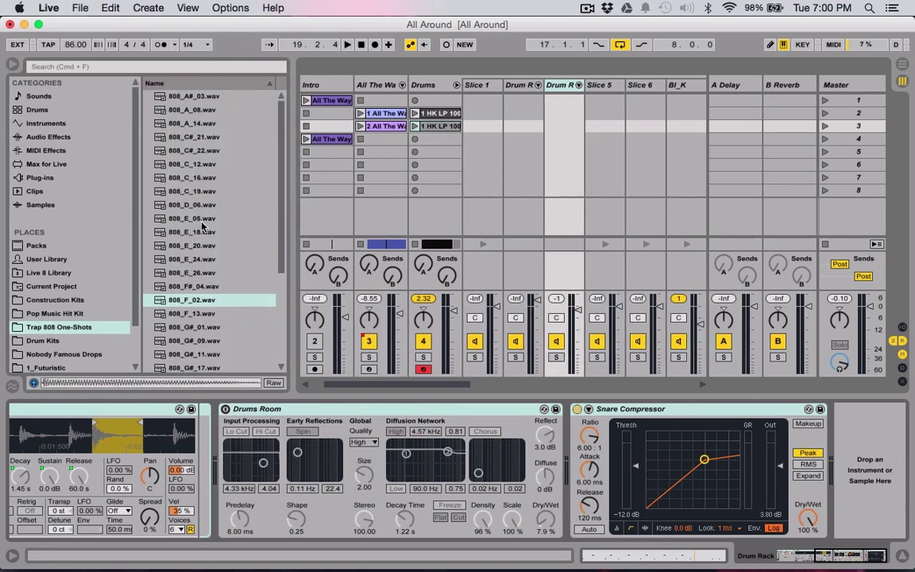
pyautogui.click(48, 123)
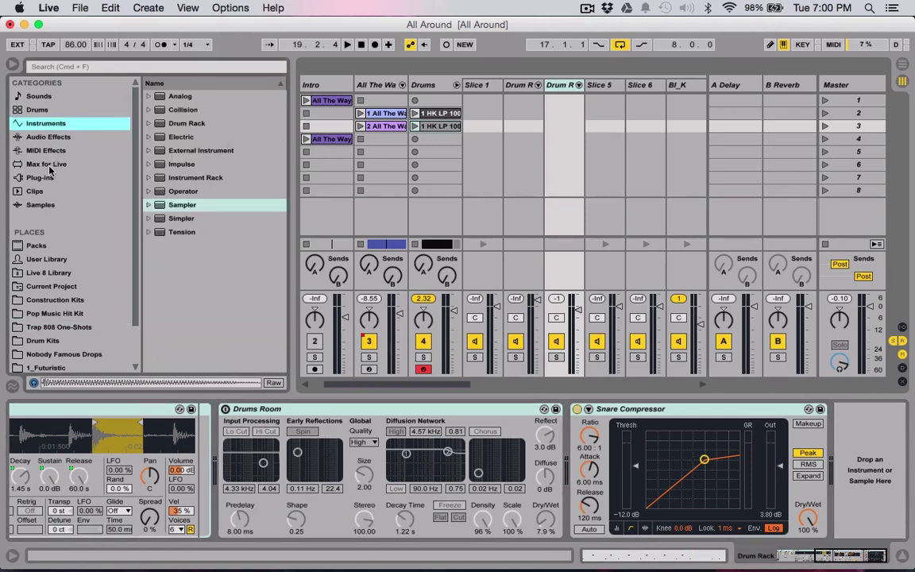
pyautogui.click(56, 139)
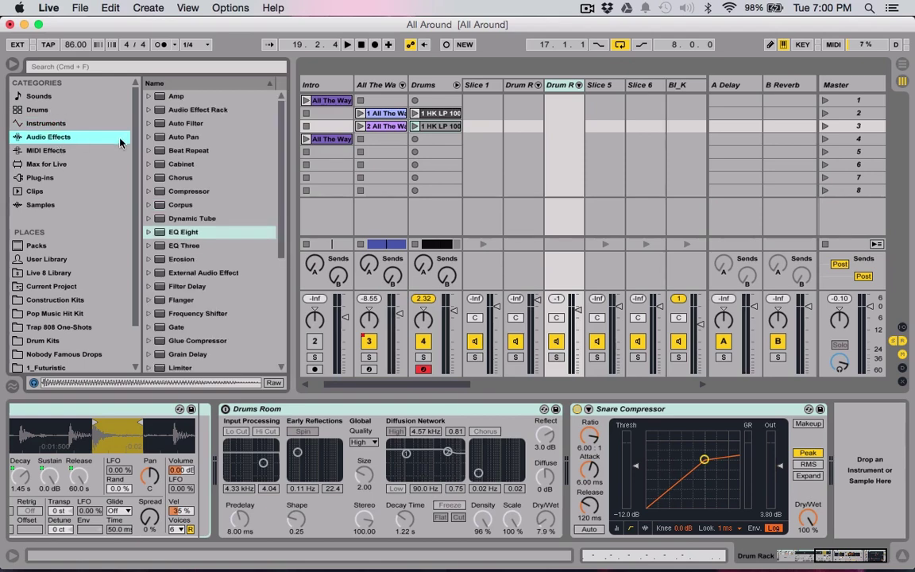
pyautogui.click(147, 191)
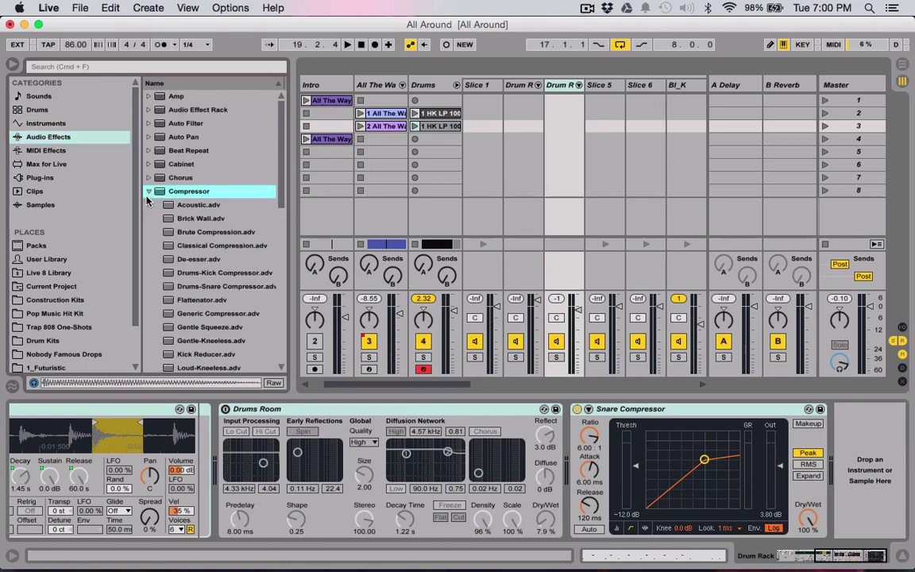
pyautogui.scroll(-5, 220, 291)
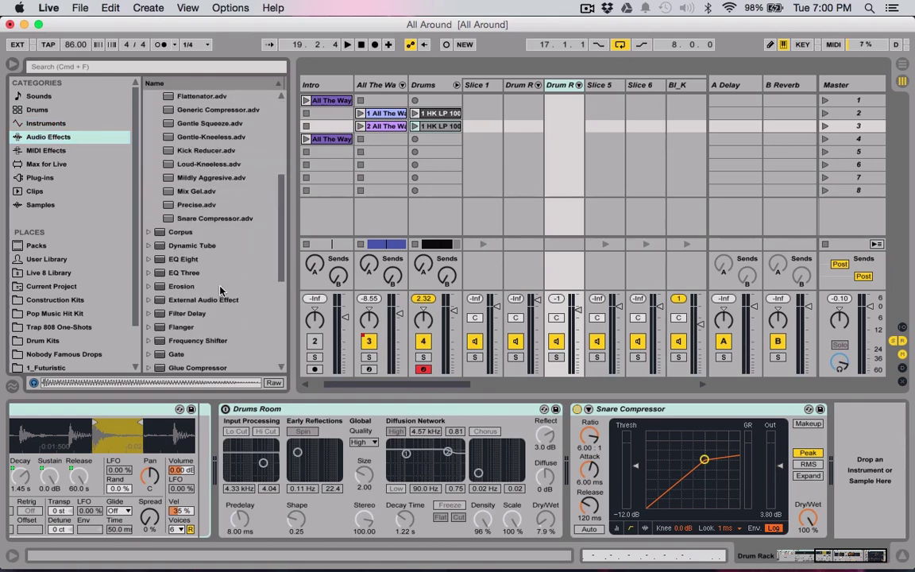
pyautogui.click(200, 218)
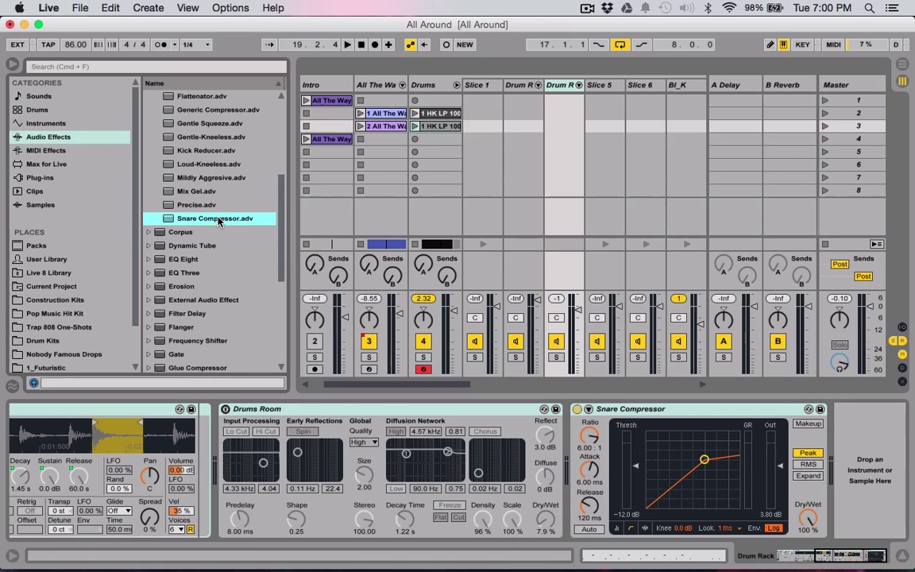
pyautogui.click(577, 409)
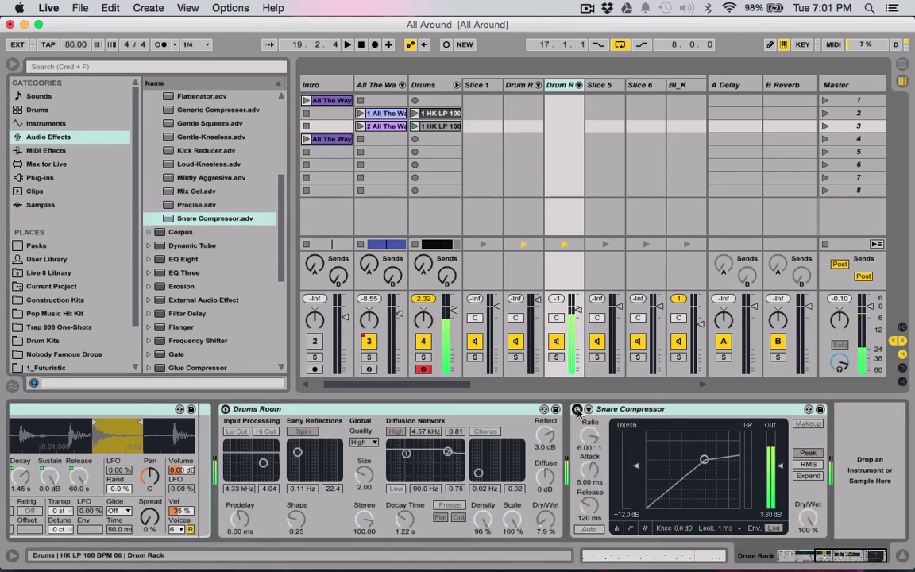
pyautogui.click(577, 409)
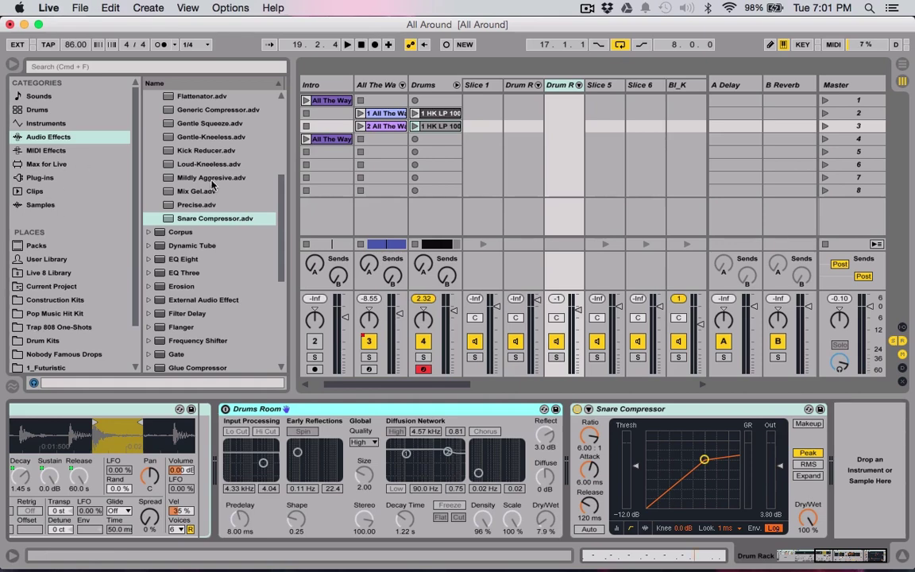
# Step: Locate Drums Room.adv among the Reverb room presets and reactivate the Drums Room reverb on the snare rack
pyautogui.scroll(5, 210, 189)
pyautogui.click(150, 192)
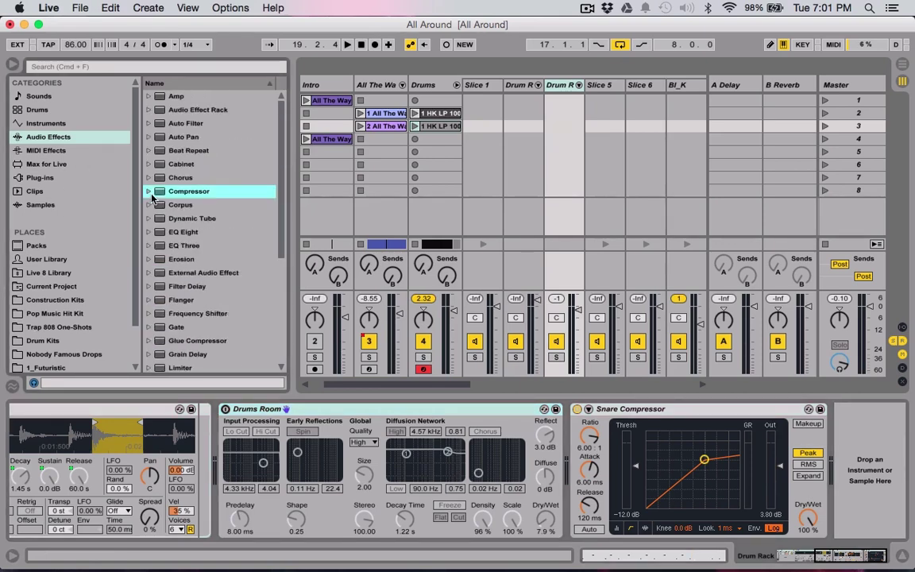
pyautogui.scroll(-8, 213, 271)
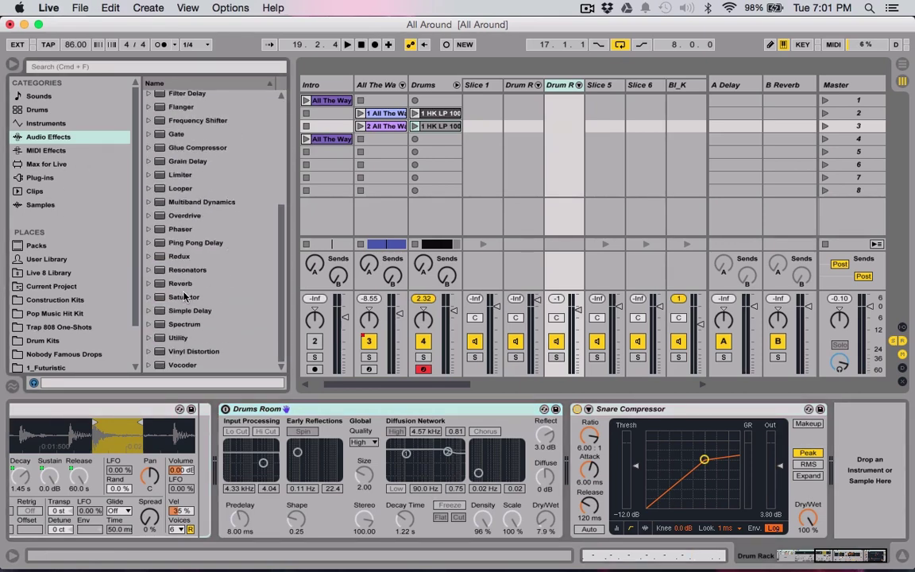
pyautogui.click(148, 284)
pyautogui.scroll(-1, 151, 289)
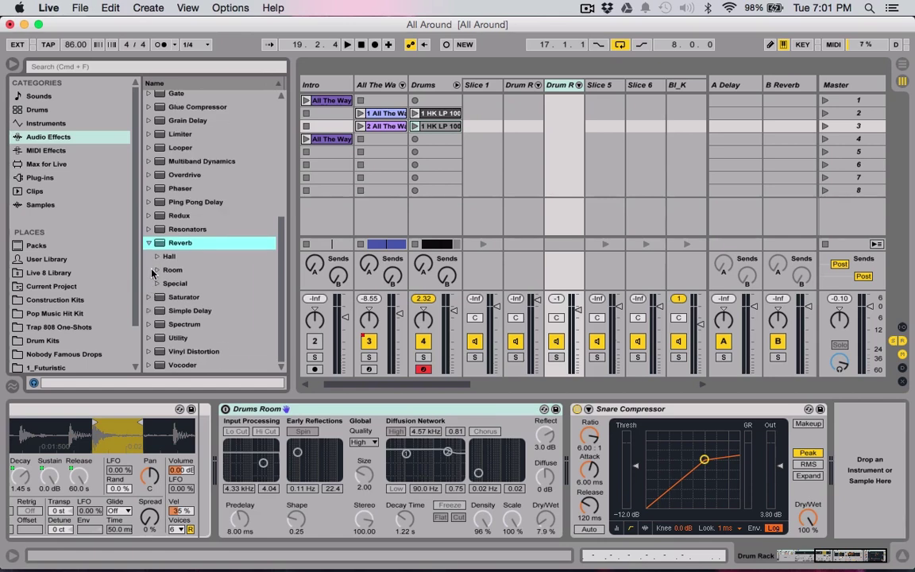
pyautogui.click(154, 271)
pyautogui.scroll(-3, 215, 274)
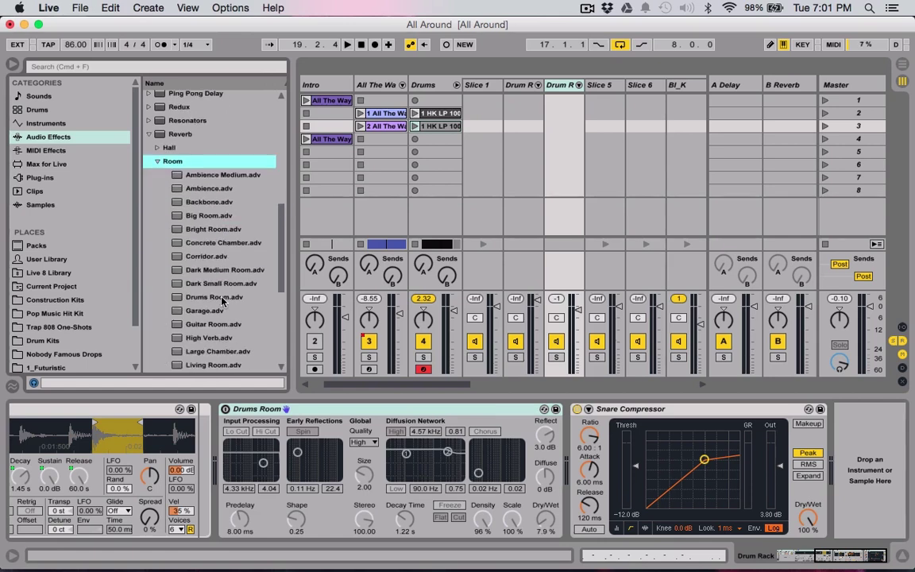
pyautogui.doubleClick(214, 296)
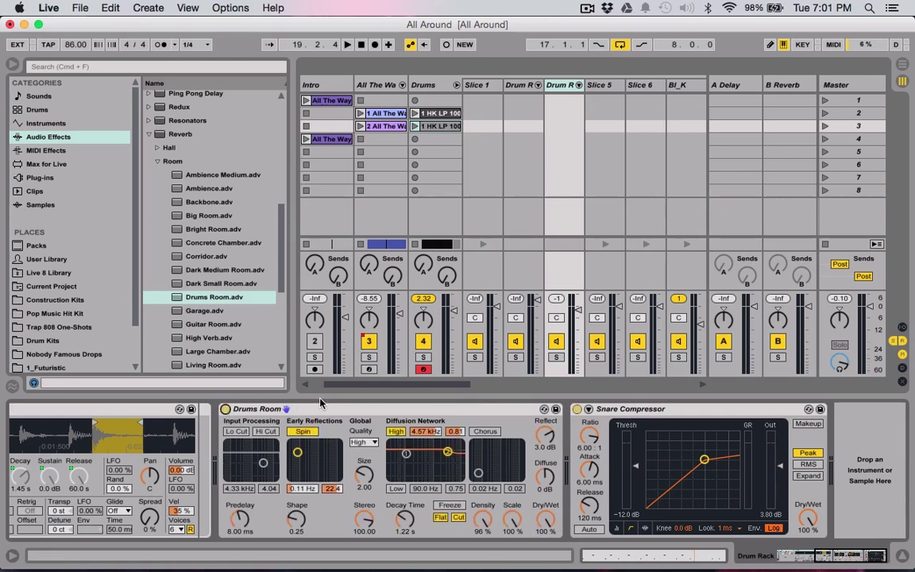
# Step: Set the Drums Room reverb's Dry/Wet to 6.3 % and disarm the Drums track
pyautogui.press('space')
pyautogui.moveTo(534, 530); pyautogui.dragTo(535, 532)
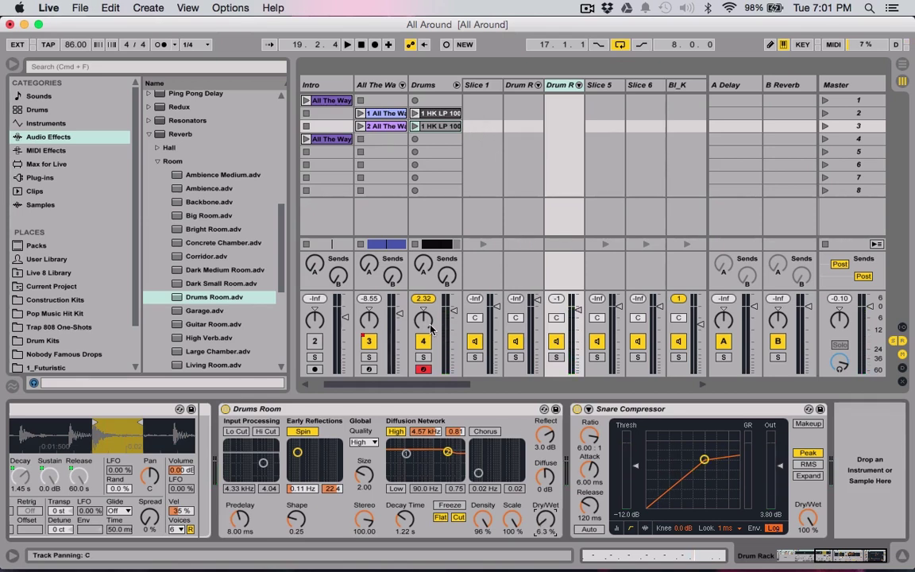
pyautogui.click(423, 369)
# Step: Play the looped section and compare the snare with the Drums Room reverb bypassed and active
pyautogui.press('space')
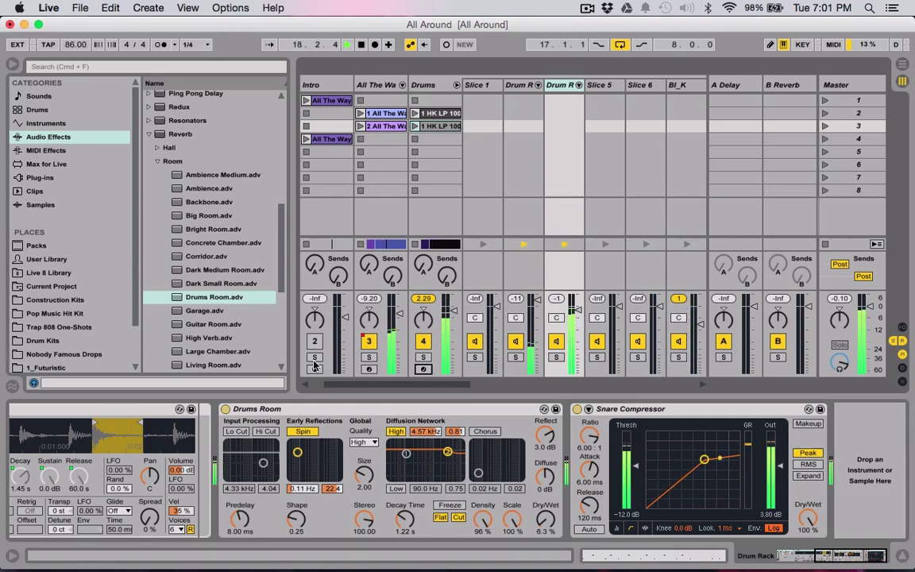
pyautogui.click(225, 409)
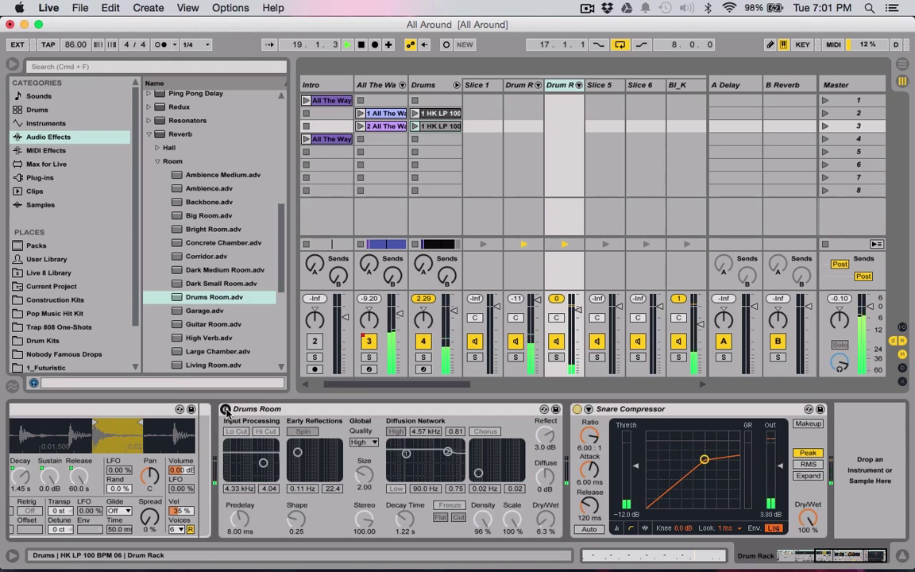
pyautogui.click(225, 409)
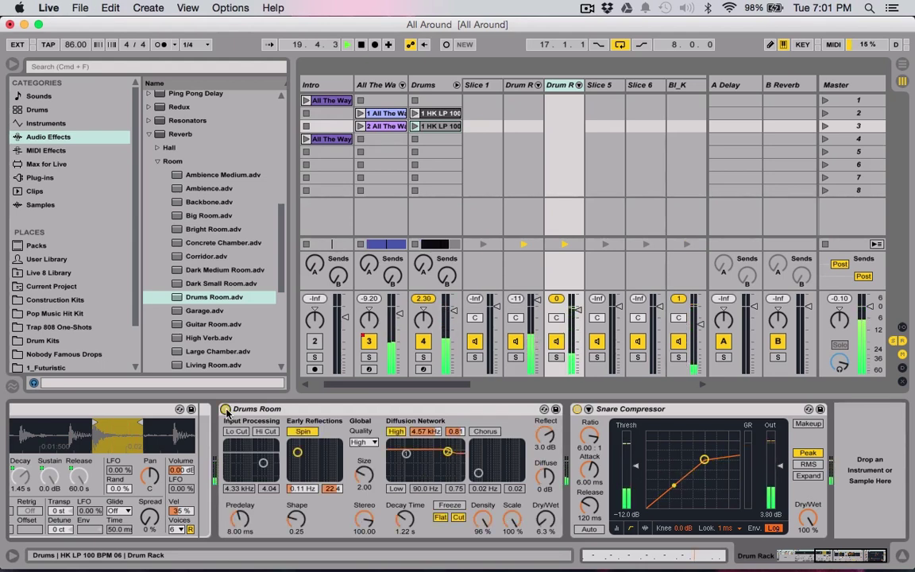
pyautogui.press('space')
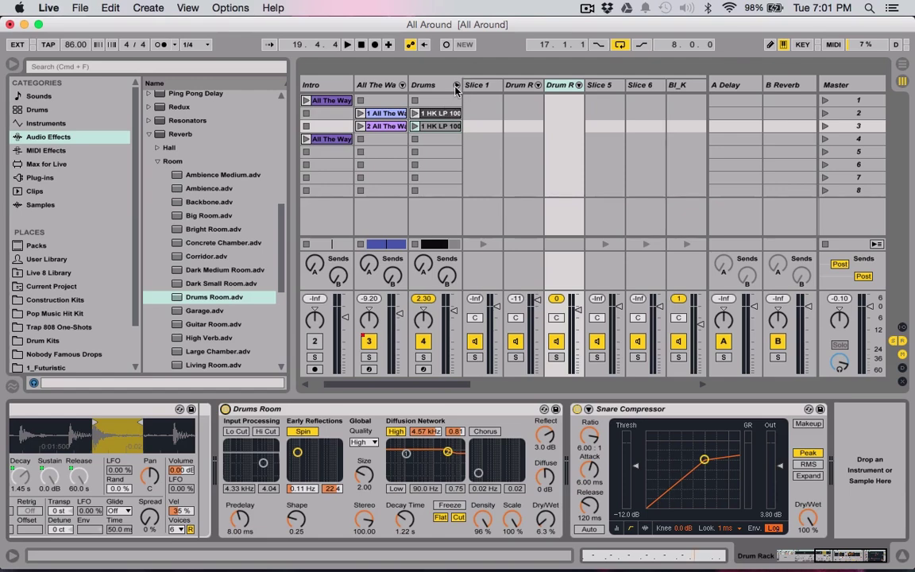
# Step: Fold the Drums track's rack chains and return to the Arrangement View
pyautogui.click(457, 85)
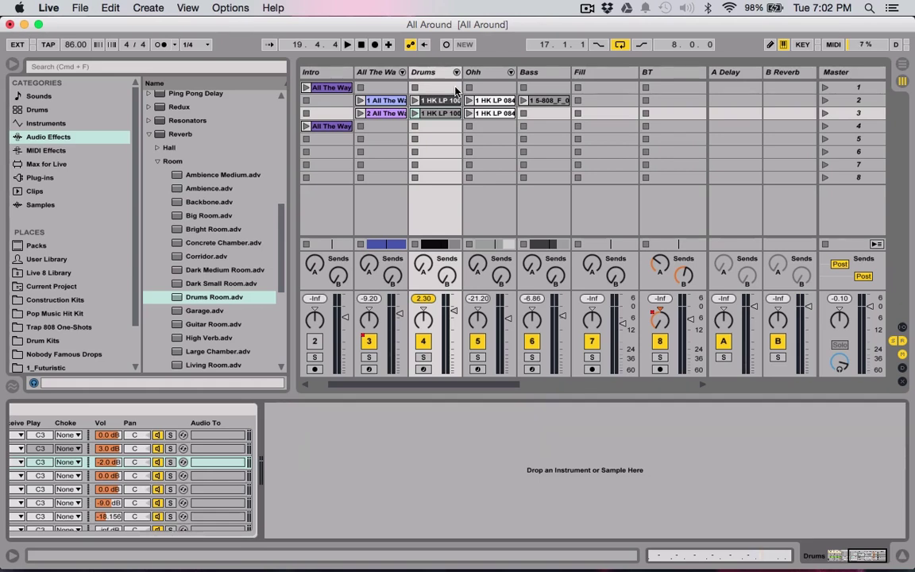
pyautogui.click(407, 44)
pyautogui.press('Tab')
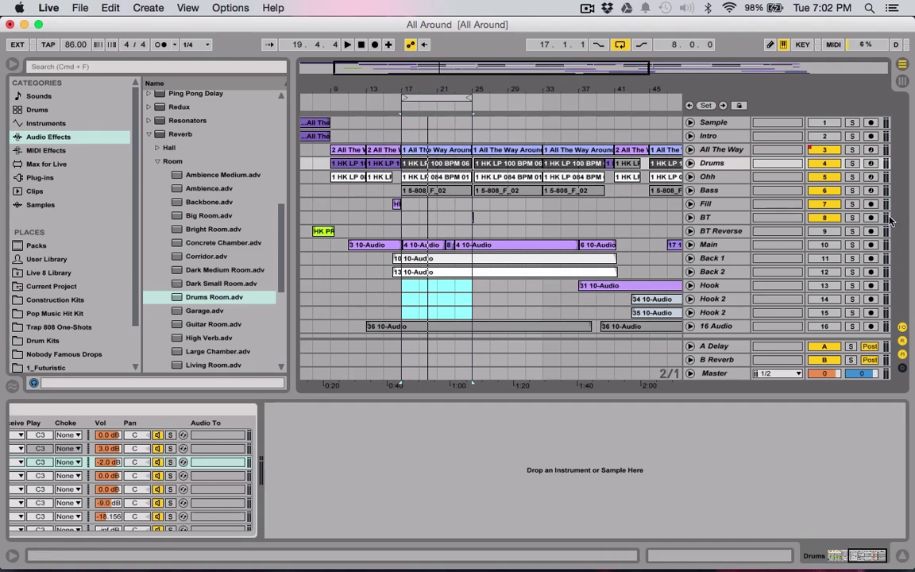
# Step: Open OneKnob Phatter on the Bass track, turn it on, and solo the track
pyautogui.click(715, 190)
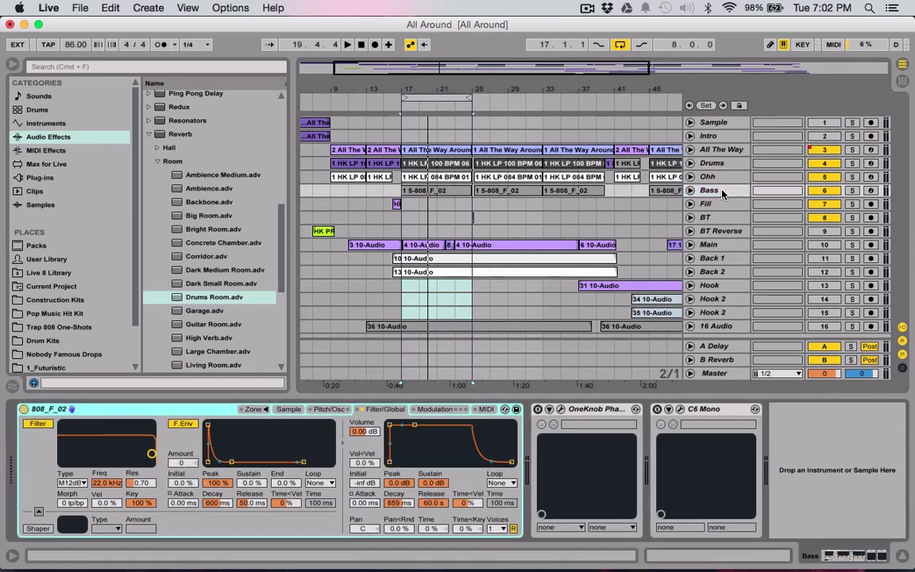
pyautogui.click(560, 410)
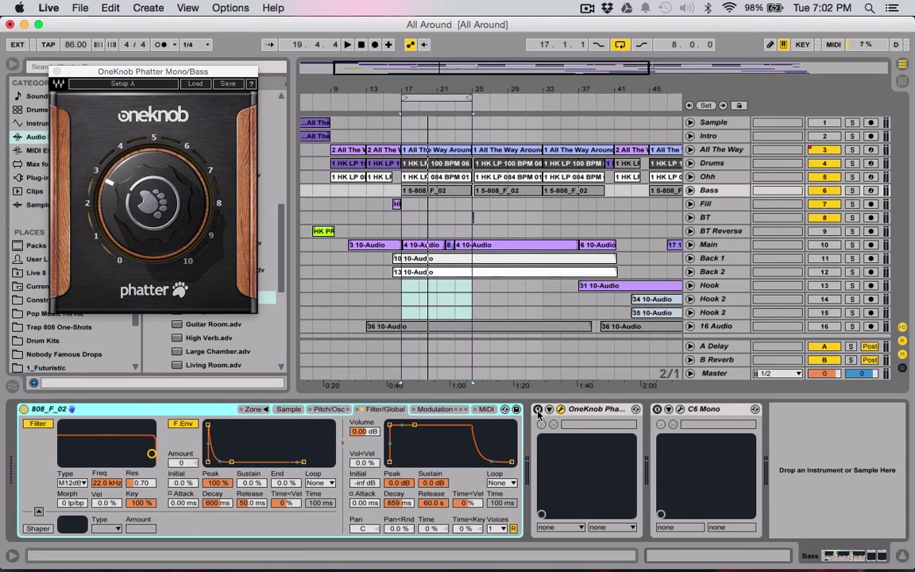
pyautogui.click(861, 191)
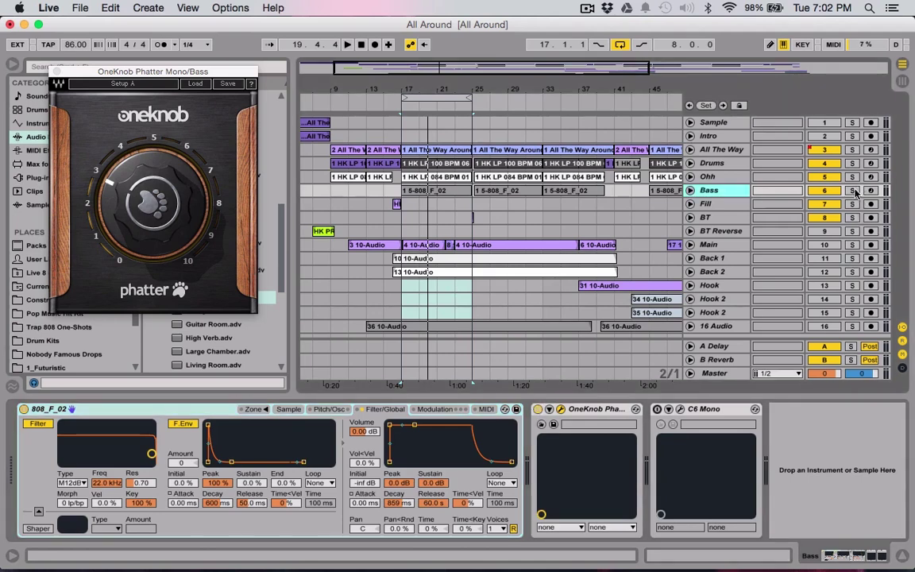
pyautogui.click(853, 191)
# Step: Compare the bass with OneKnob Phatter at 0 and 10 during playback, and set it to 3.1
pyautogui.moveTo(154, 189); pyautogui.dragTo(155, 238)
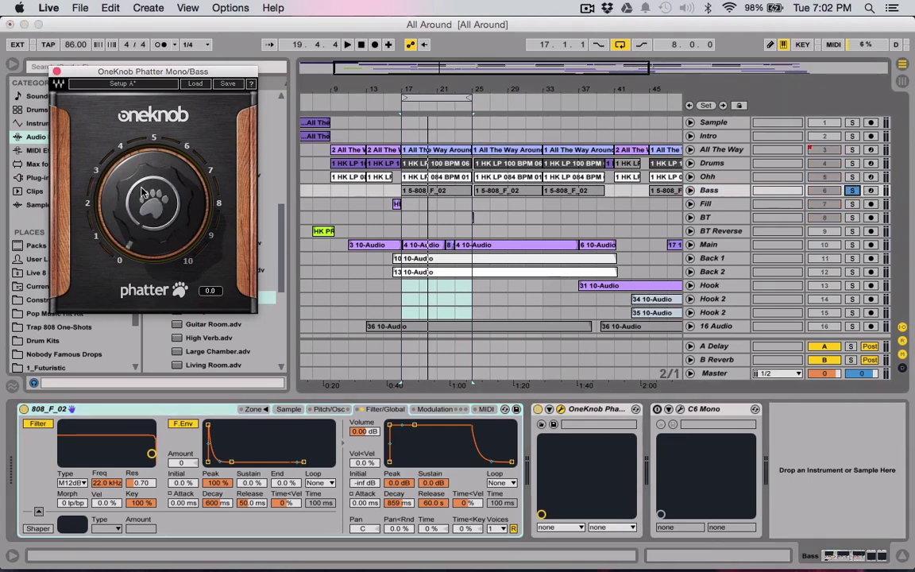
pyautogui.press('space')
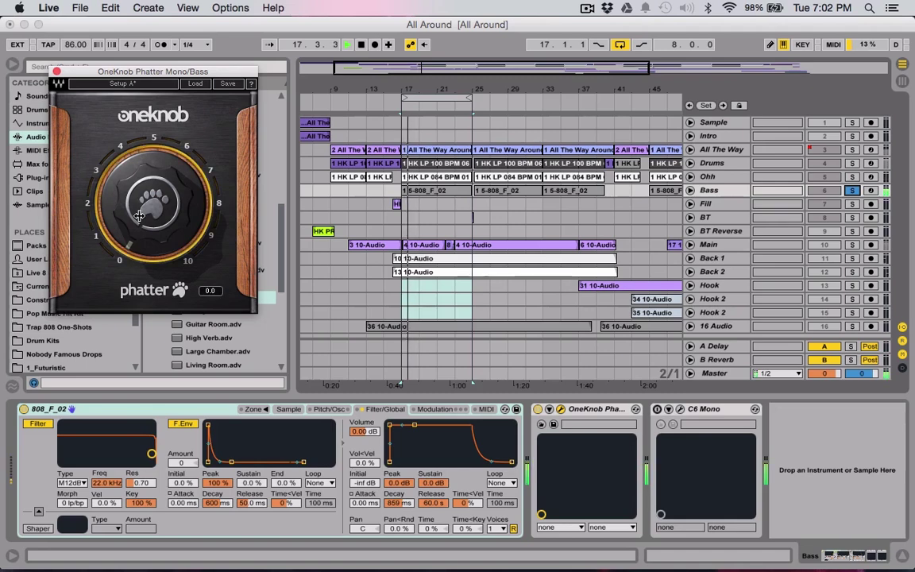
pyautogui.moveTo(139, 215); pyautogui.dragTo(139, 154)
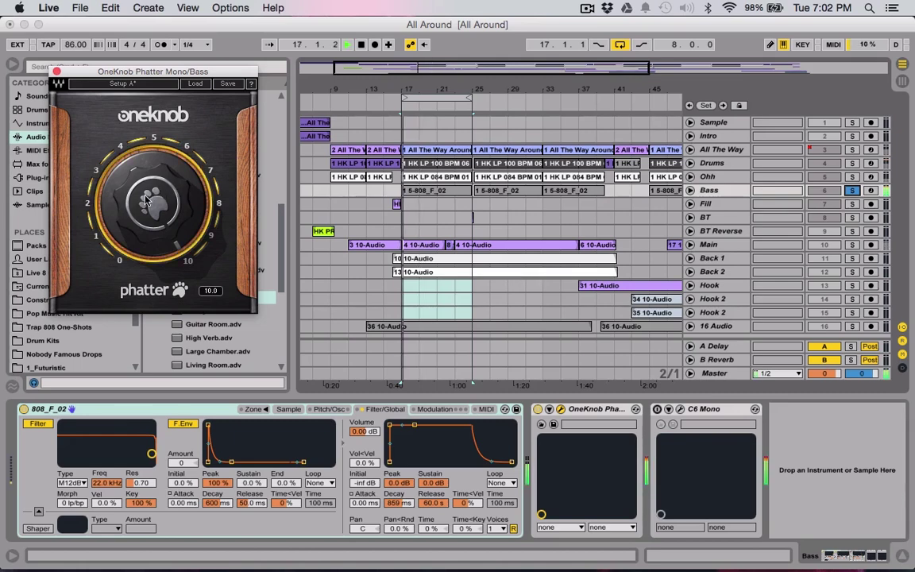
pyautogui.moveTo(146, 201); pyautogui.dragTo(146, 257)
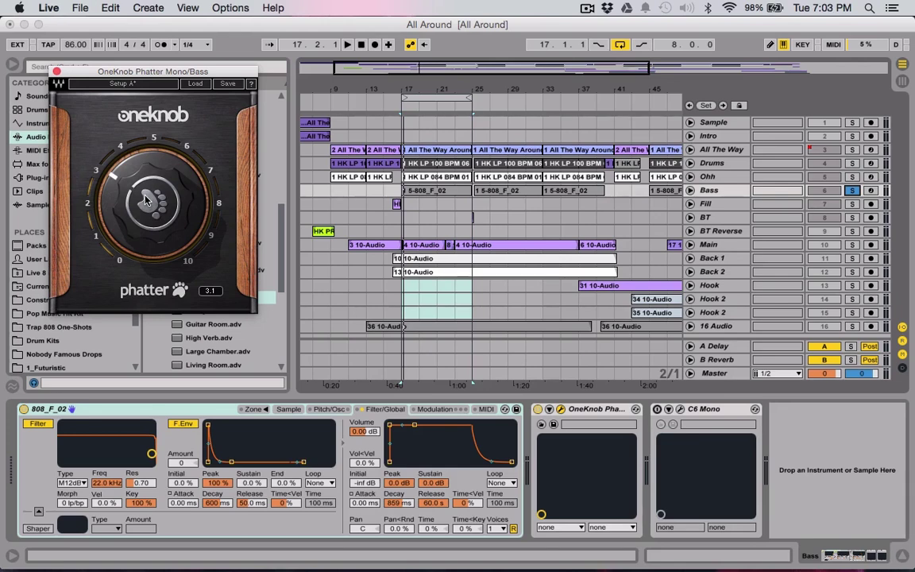
pyautogui.press('space')
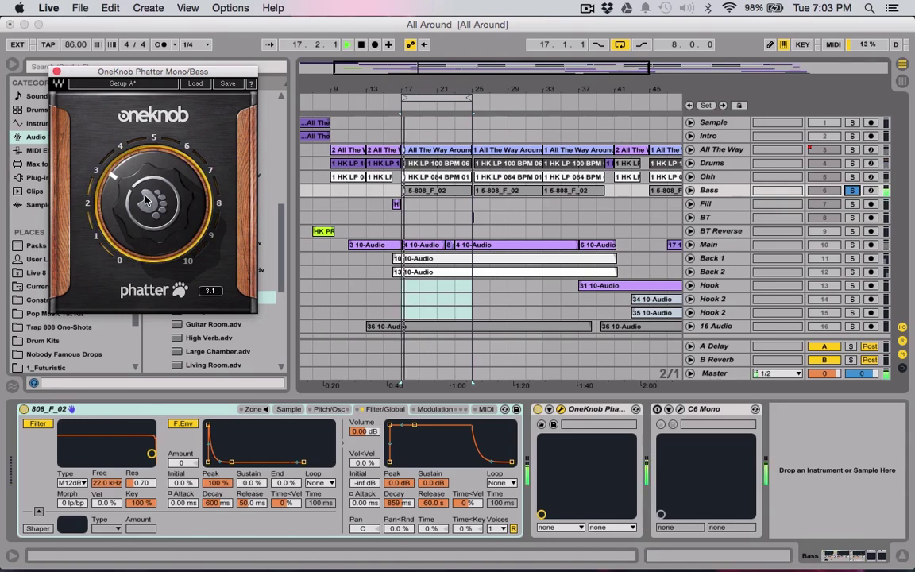
pyautogui.press('space')
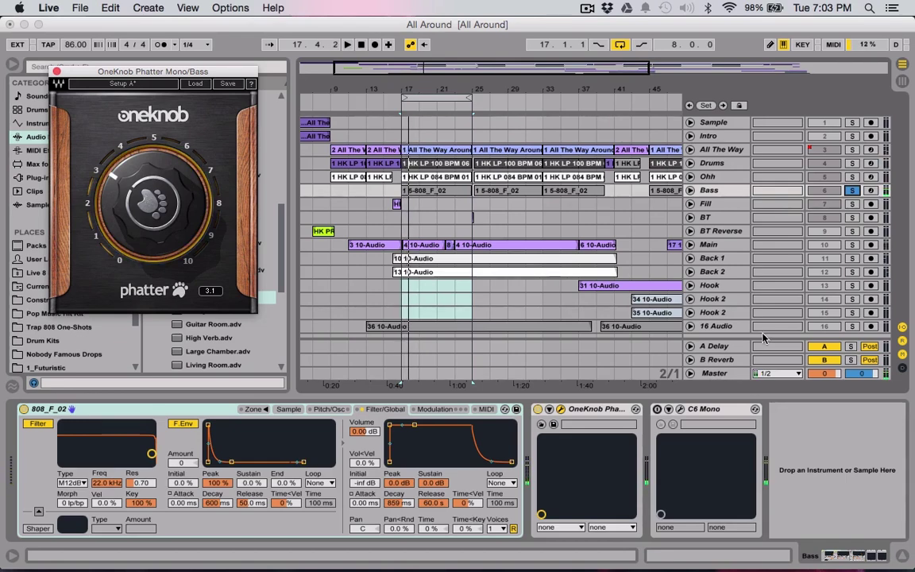
# Step: Open C6 on the Bass track and look through its factory presets, including the Old School C4 group
pyautogui.click(680, 409)
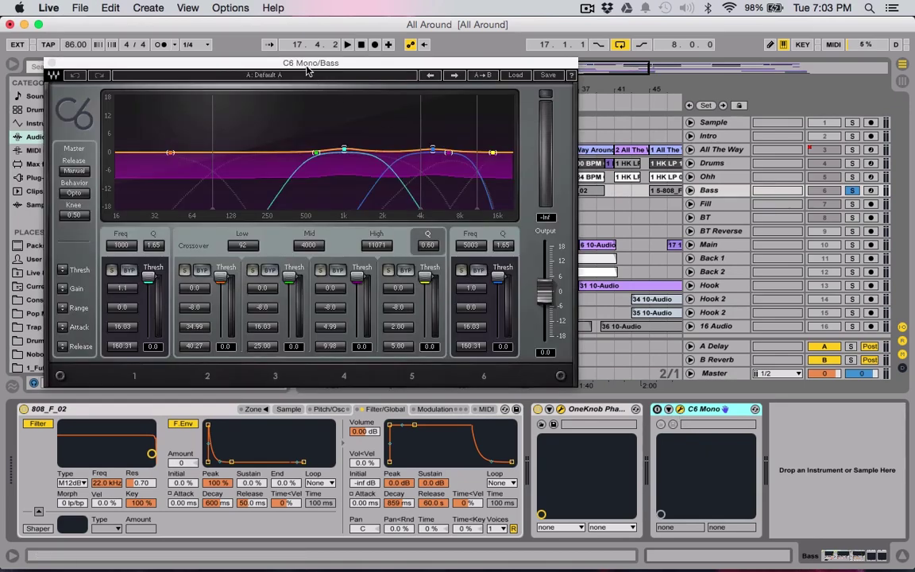
pyautogui.click(513, 76)
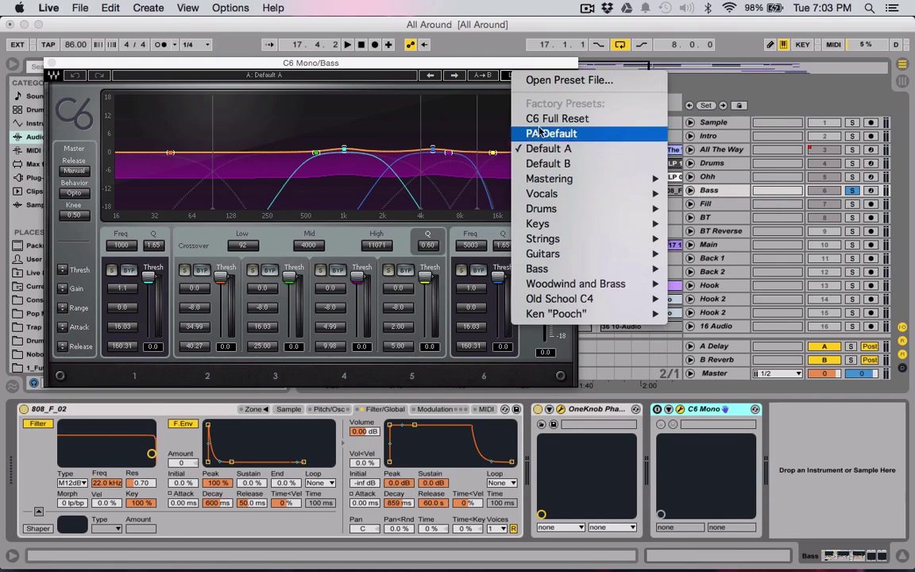
pyautogui.click(518, 67)
pyautogui.click(520, 75)
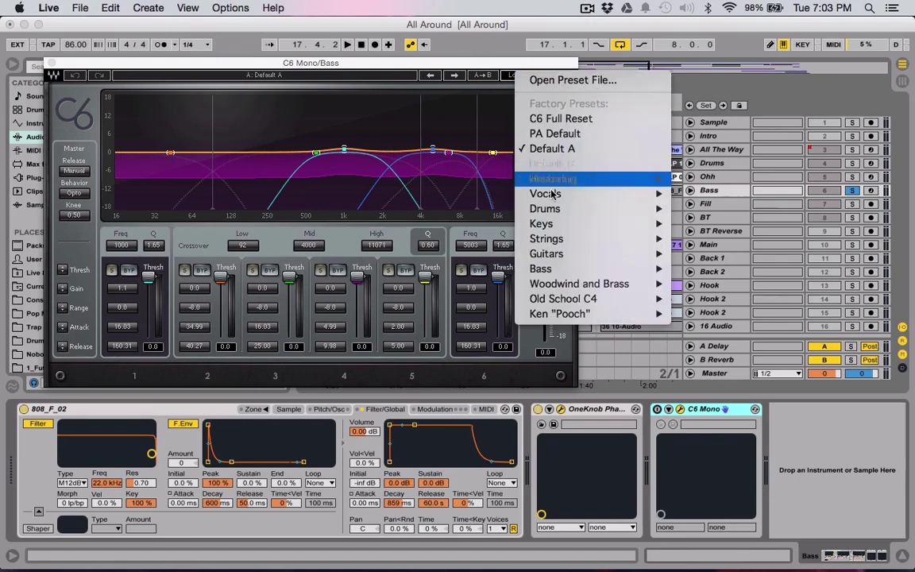
pyautogui.moveTo(580, 299)
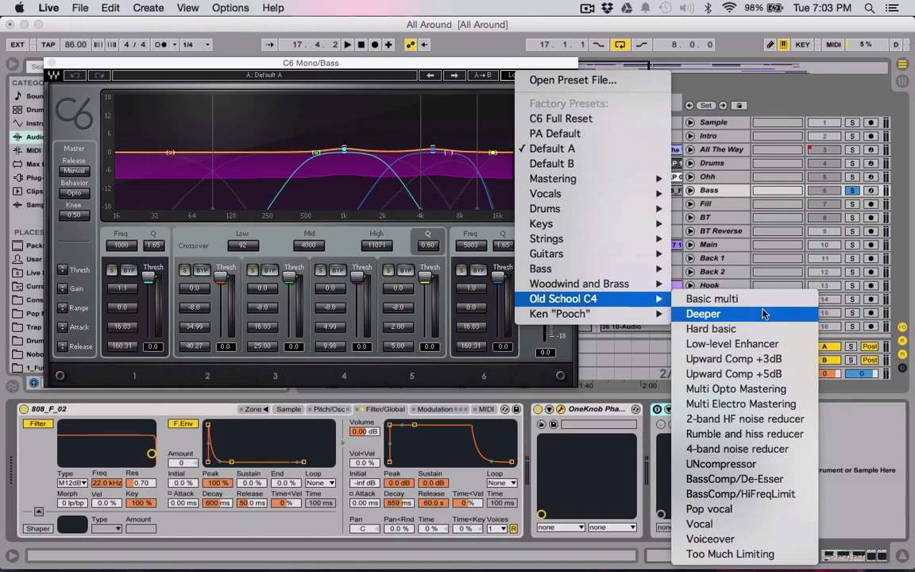
pyautogui.click(446, 63)
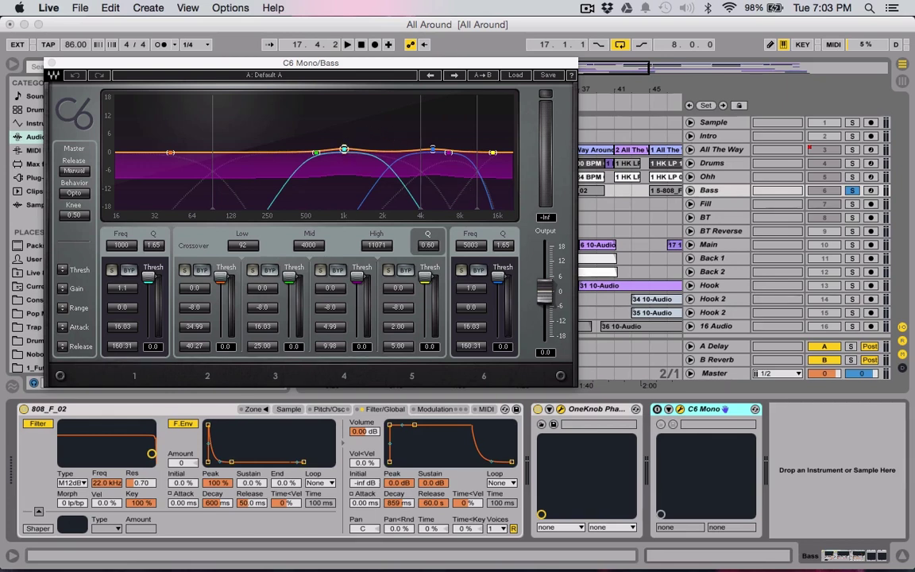
pyautogui.click(344, 148)
# Step: Close the C6 window, turn C6 on, and play the Bass soloed alone and together with the Drums
pyautogui.click(51, 63)
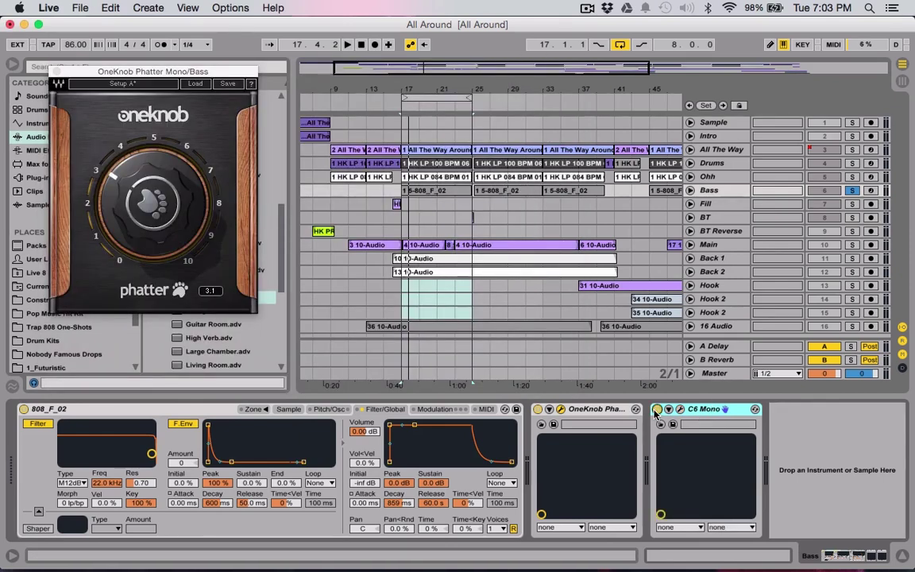
pyautogui.press('space')
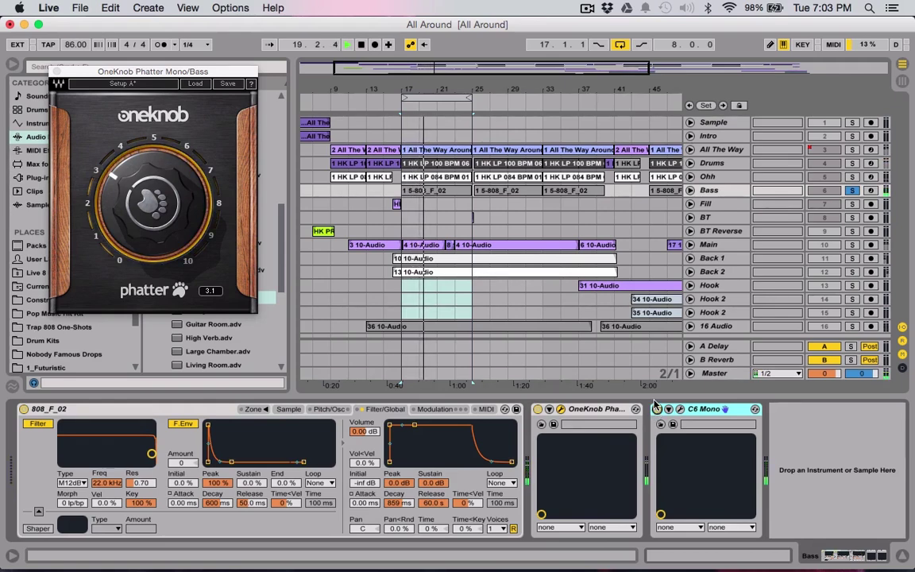
pyautogui.click(852, 162)
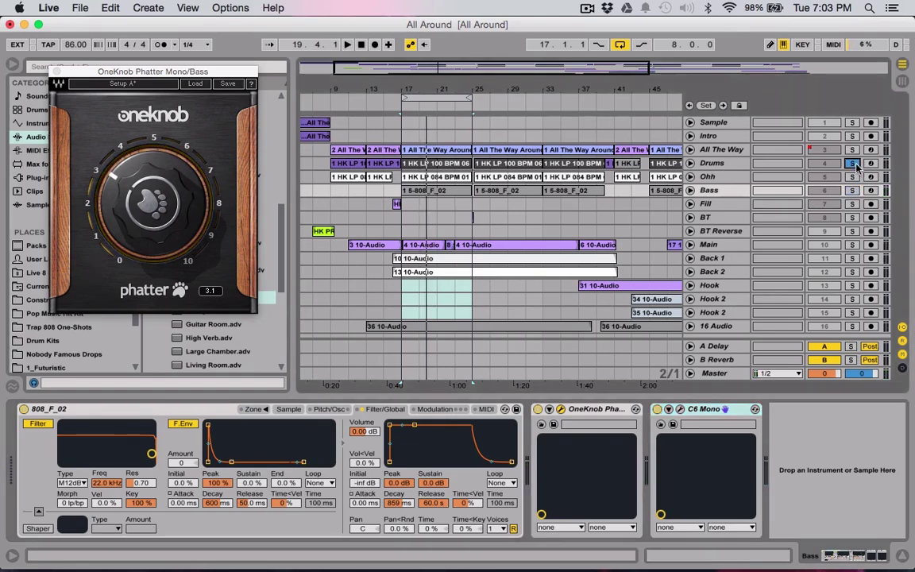
pyautogui.click(857, 196)
pyautogui.click(852, 191)
pyautogui.press('space')
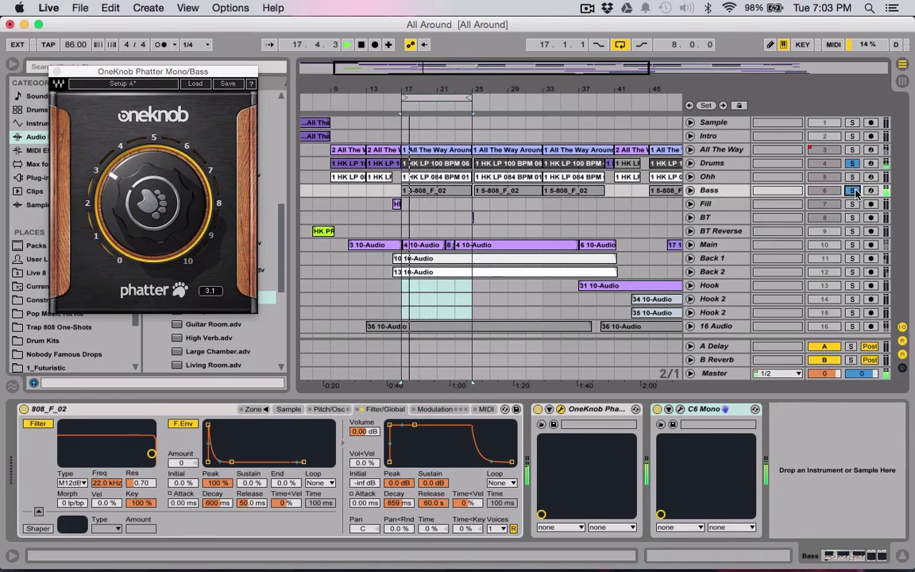
# Step: Close OneKnob Phatter, clear the solos and activate the All The Way through BT Reverse tracks, with the arrangement loop switched off
pyautogui.click(56, 72)
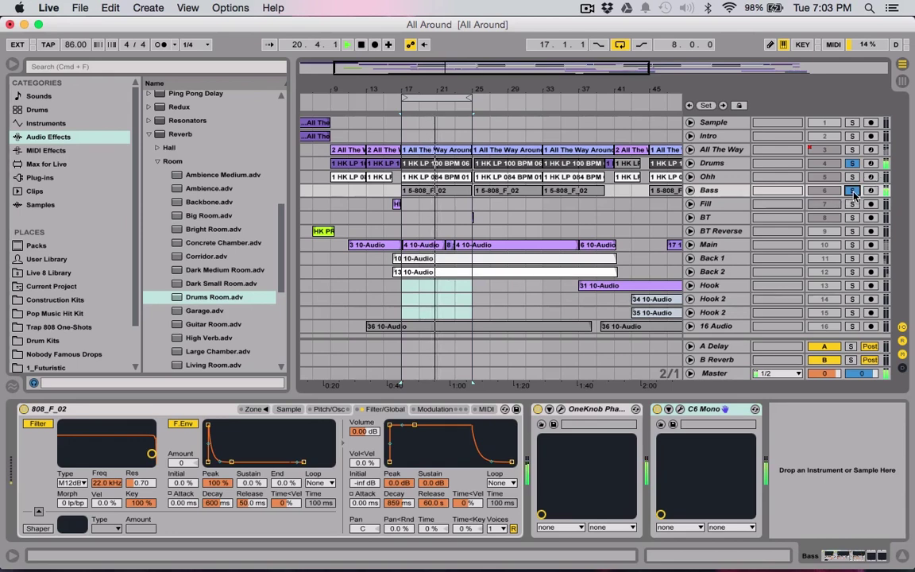
pyautogui.click(852, 191)
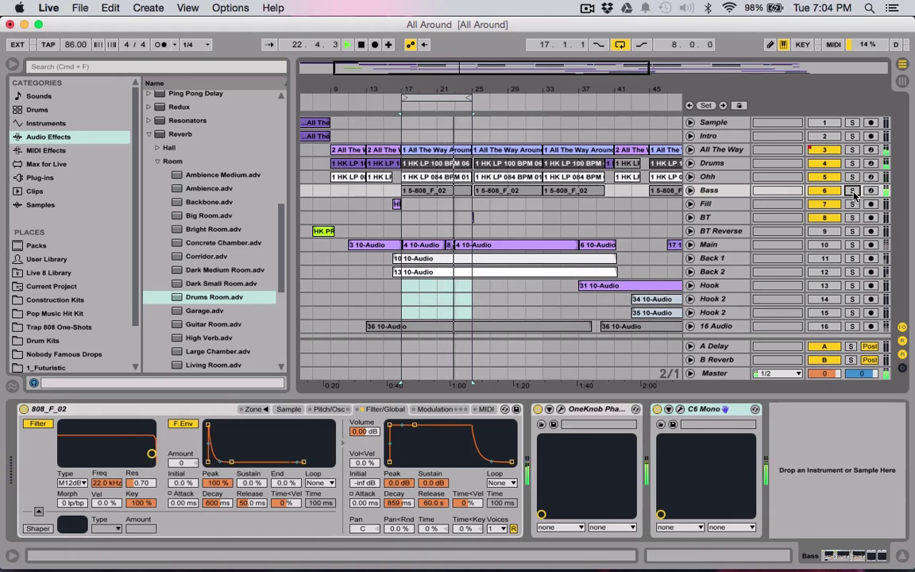
pyautogui.click(815, 230)
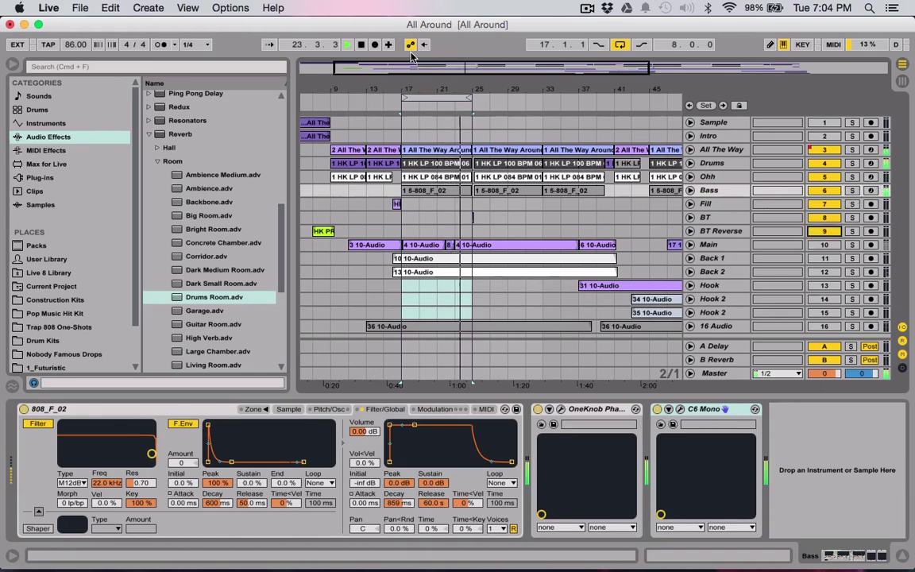
pyautogui.click(619, 44)
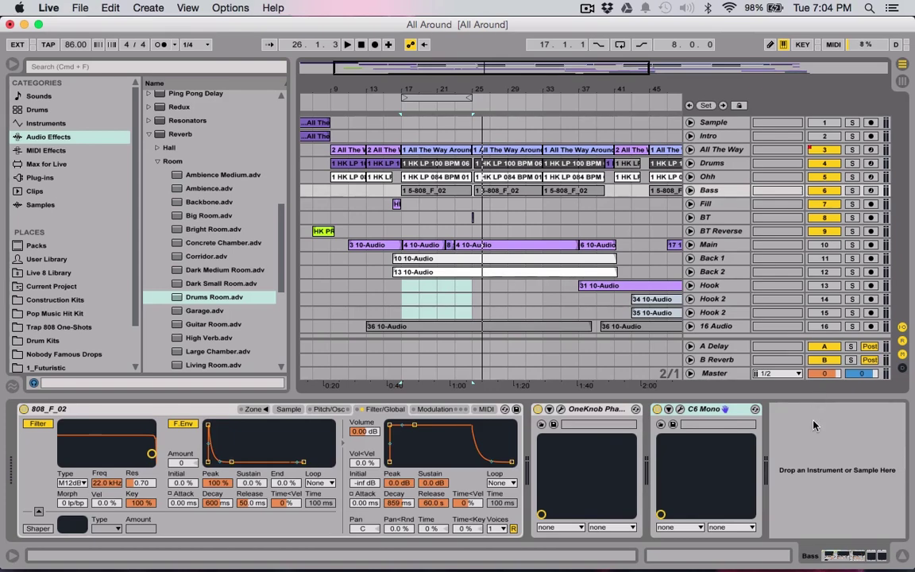
# Step: Open L1+ Ultramaximizer on the Master track, examine its threshold and output ceiling, and close it
pyautogui.click(714, 374)
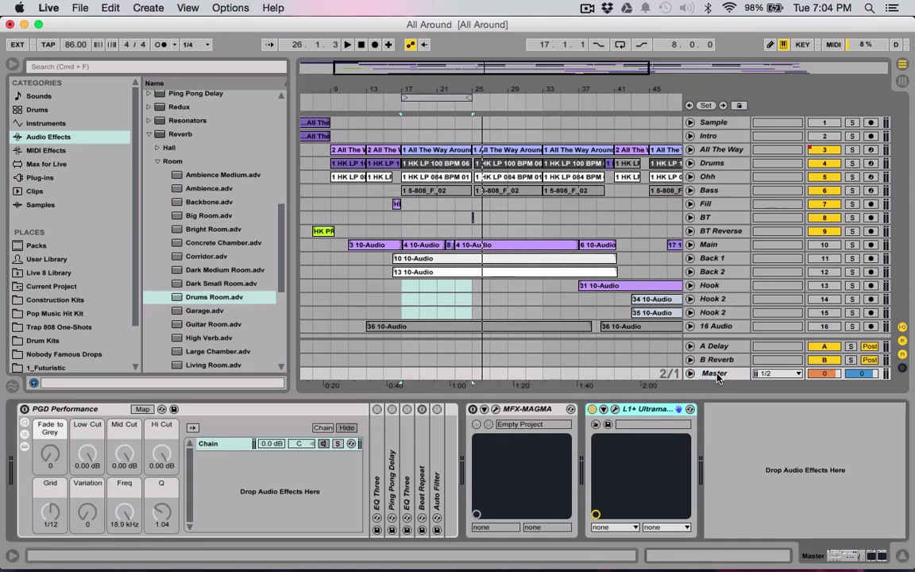
pyautogui.click(614, 410)
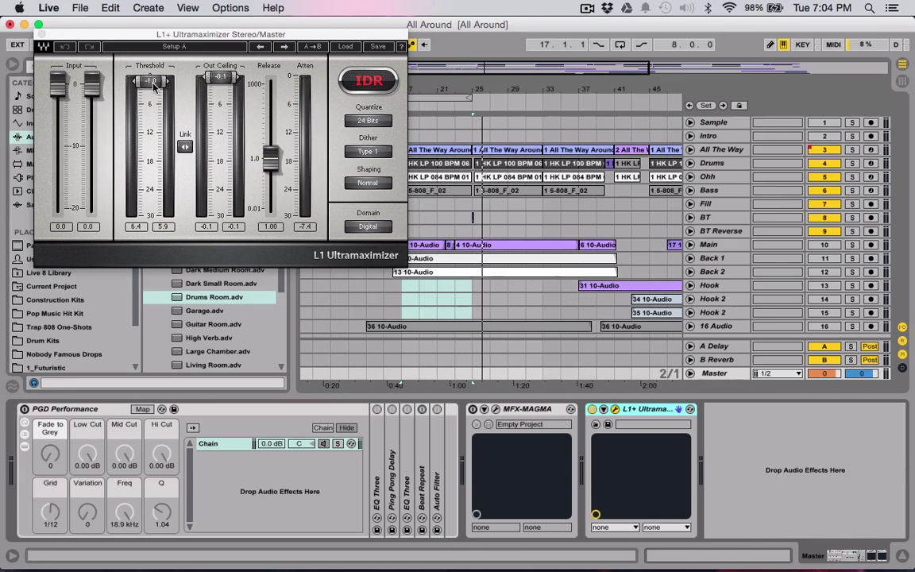
pyautogui.click(42, 35)
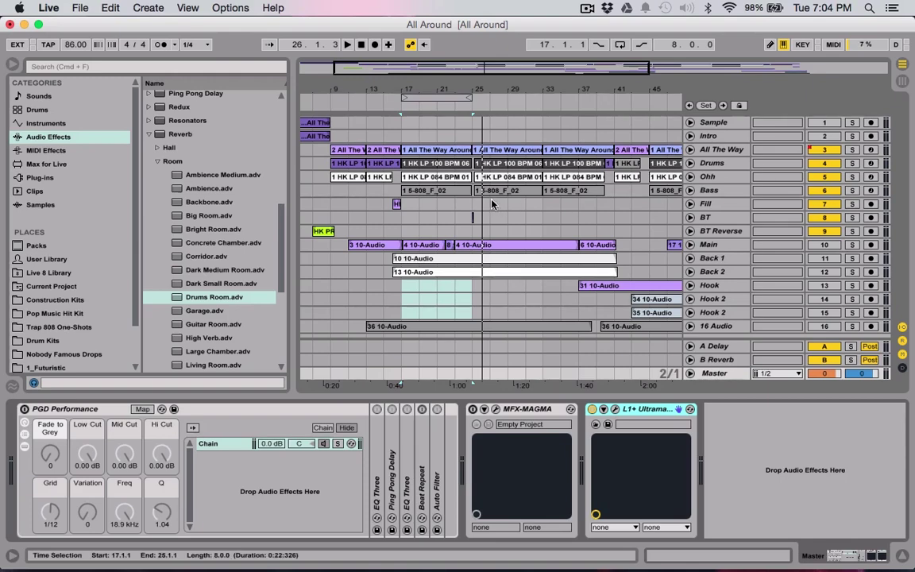
# Step: Select and unfold the Intro track to show its clip waveform at the song's start
pyautogui.moveTo(395, 62); pyautogui.dragTo(490, 64)
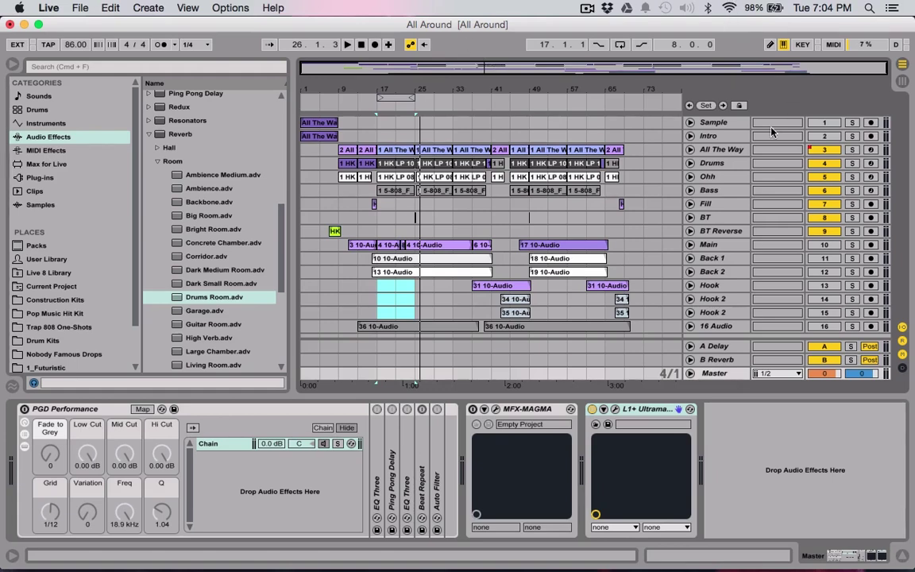
pyautogui.click(719, 136)
pyautogui.click(690, 137)
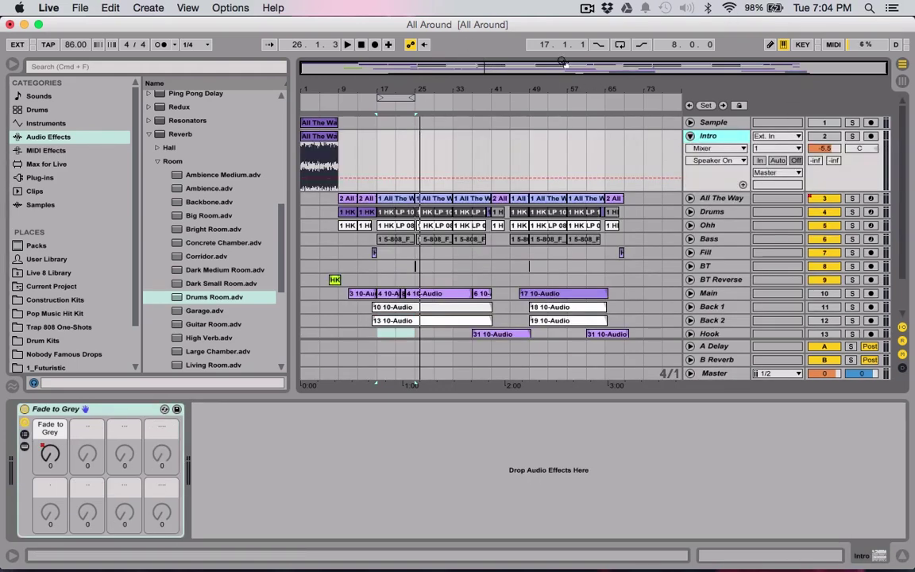
pyautogui.press('+')
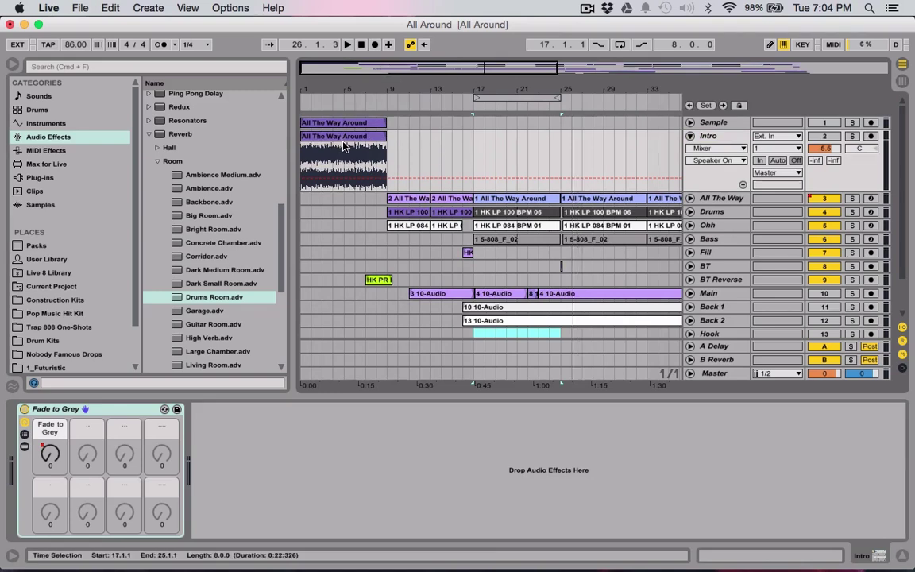
# Step: Examine the sample of the Intro section's All The Way Around clip, and return to the Intro track's devices
pyautogui.doubleClick(308, 126)
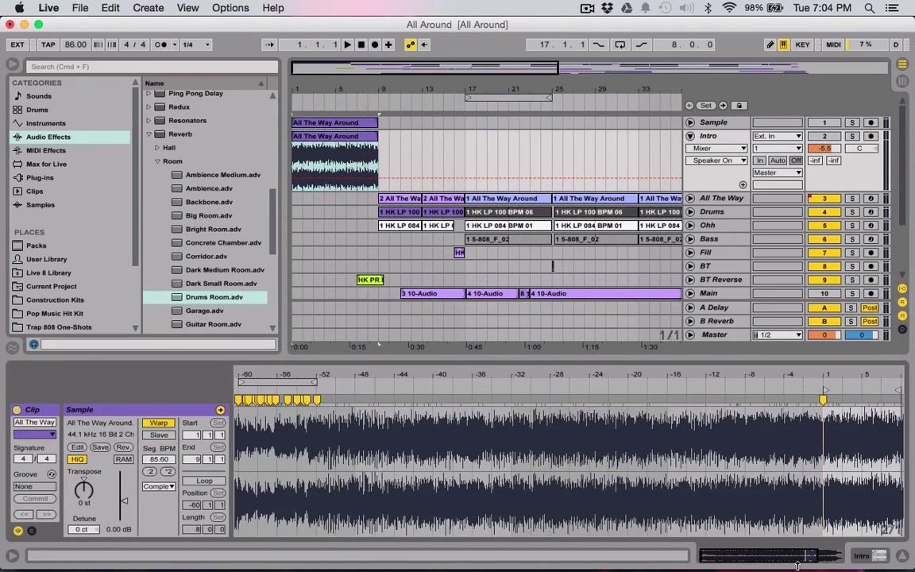
pyautogui.moveTo(804, 556); pyautogui.dragTo(822, 562)
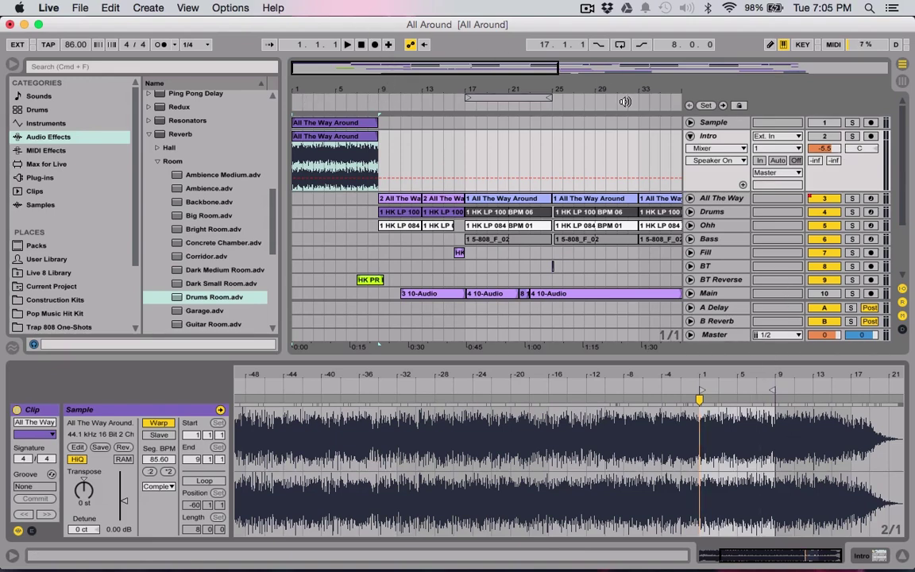
pyautogui.click(671, 127)
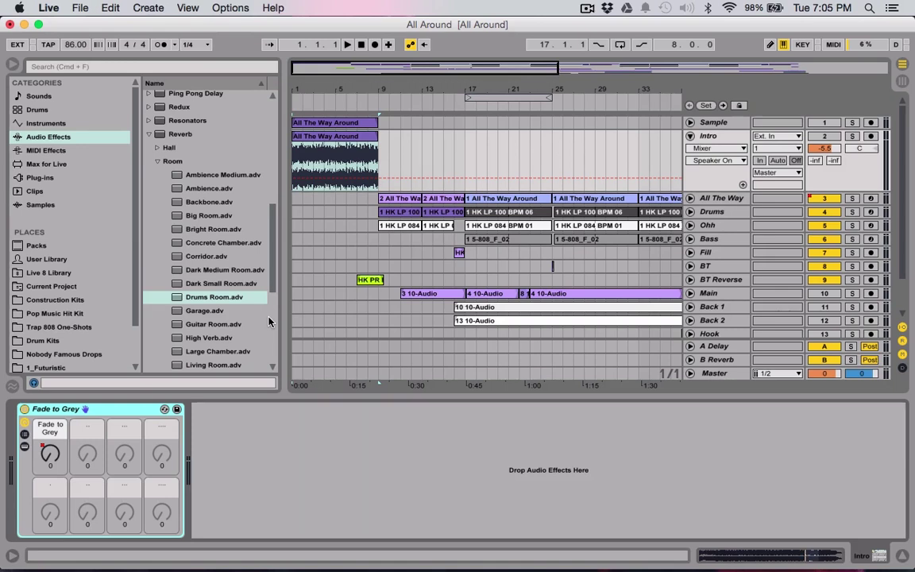
# Step: Locate the Fade to Grey.adg preset in the Live 8 Library, among the Performance & DJ audio effect racks
pyautogui.click(62, 274)
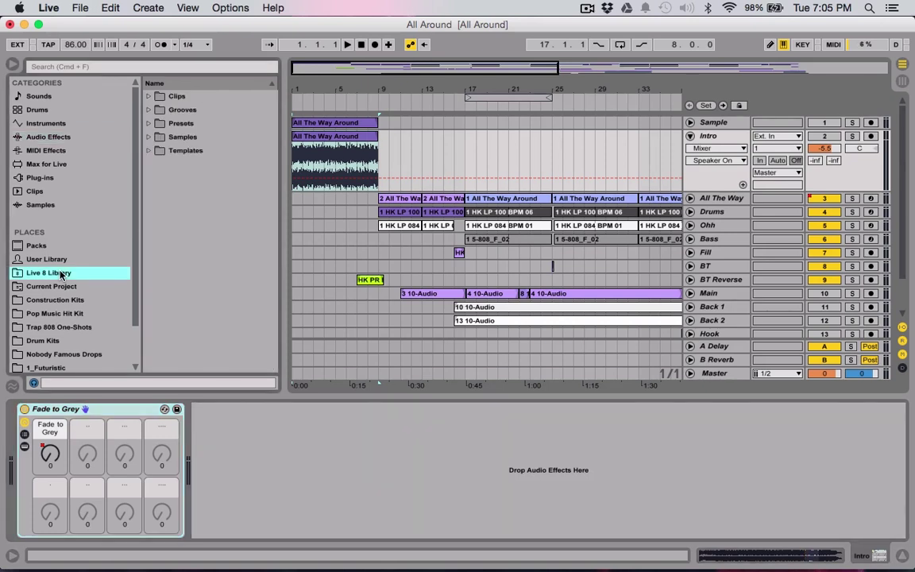
pyautogui.click(149, 124)
pyautogui.click(158, 138)
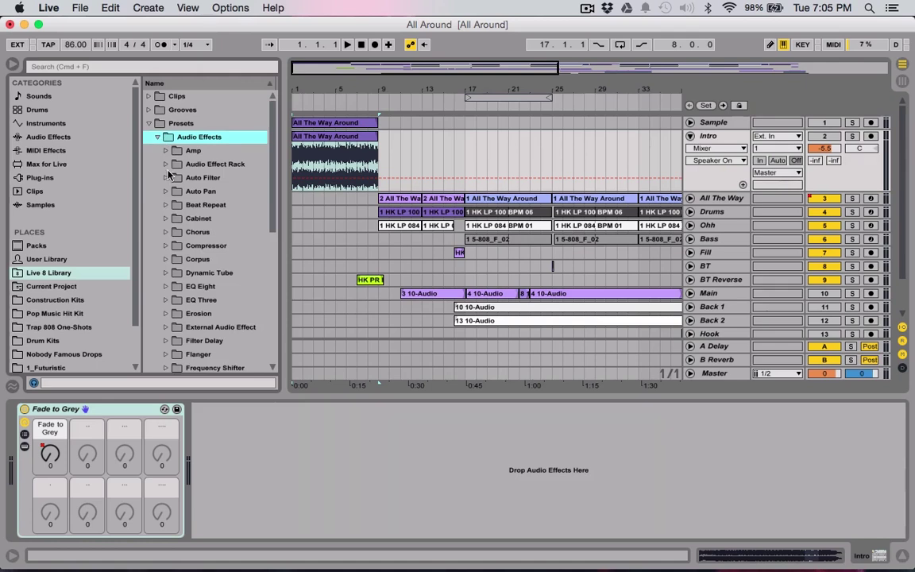
pyautogui.click(165, 164)
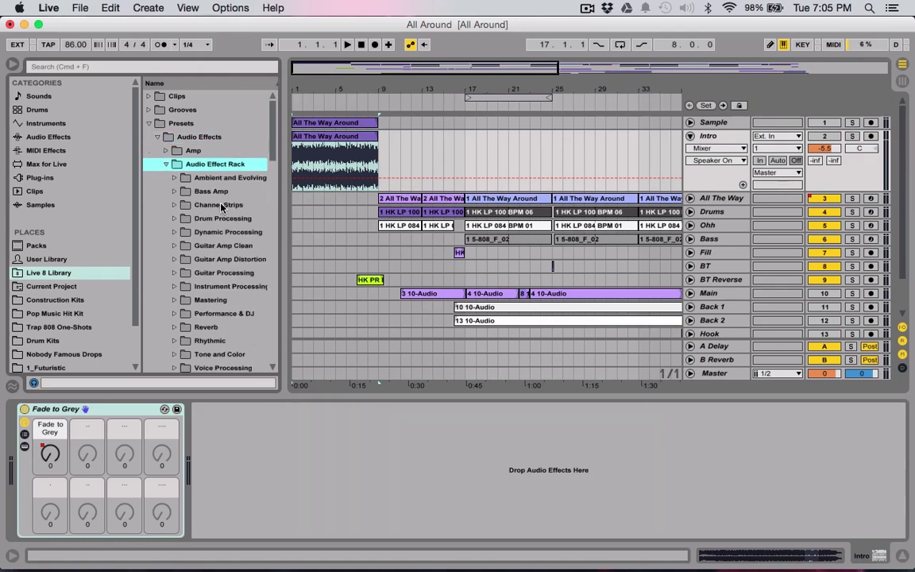
pyautogui.click(174, 313)
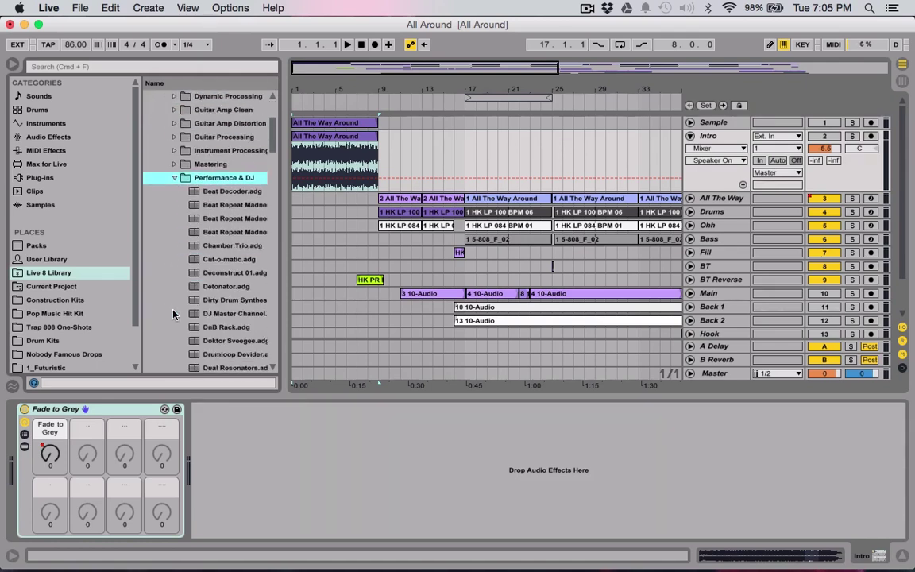
pyautogui.scroll(-5, 174, 313)
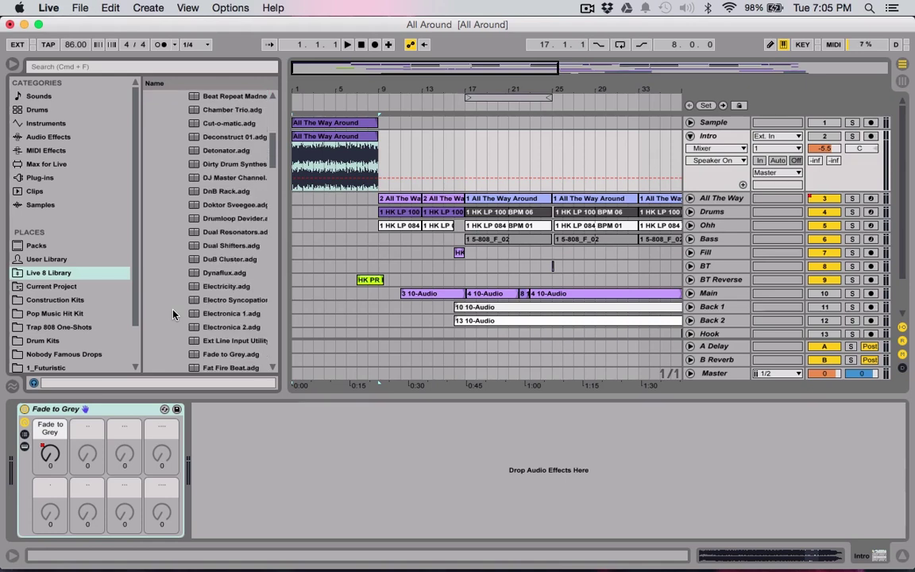
pyautogui.click(234, 354)
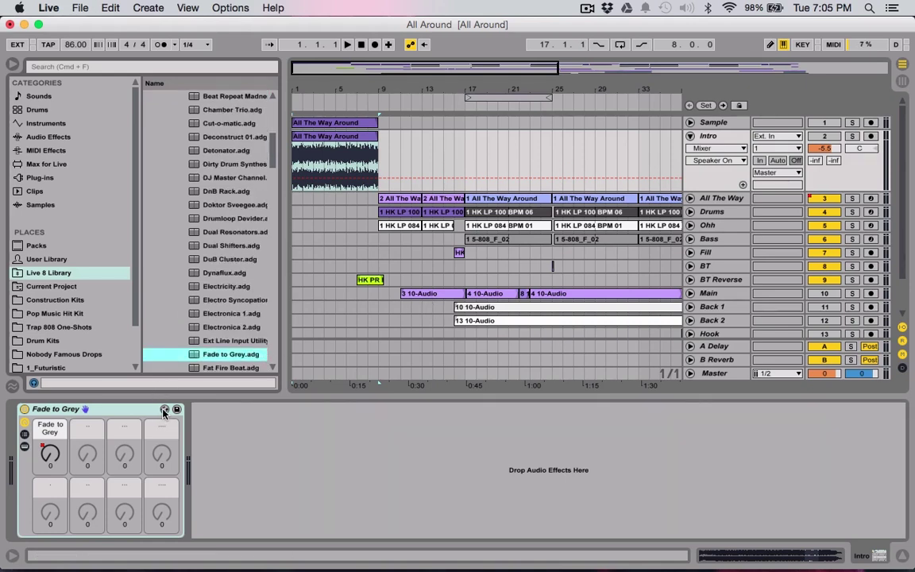
# Step: Show and hide the Fade to Grey rack's chain list, and activate the Intro track
pyautogui.click(24, 435)
pyautogui.click(25, 434)
pyautogui.click(827, 136)
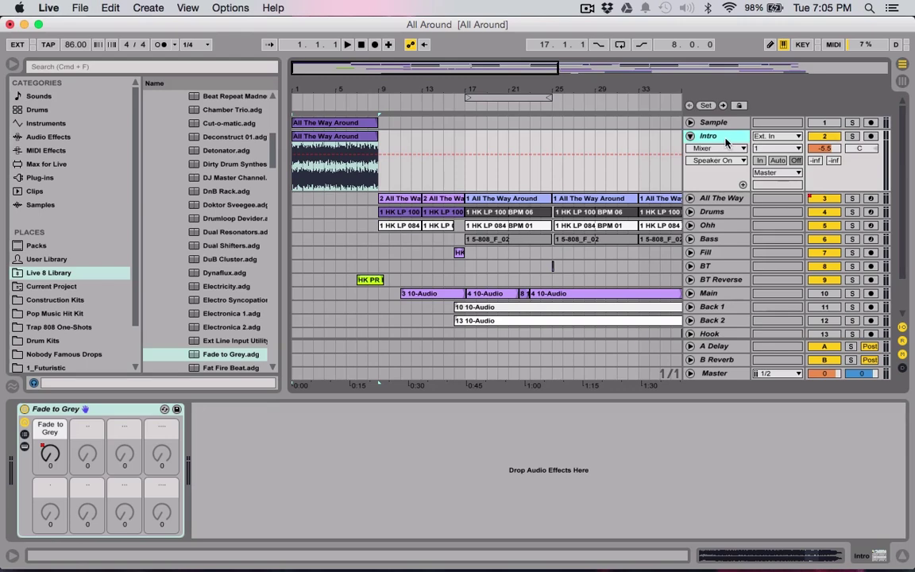
# Step: Look through the Intro track's automation device and parameter choices, and display the Fades envelope over its clip
pyautogui.moveTo(323, 65); pyautogui.dragTo(323, 95)
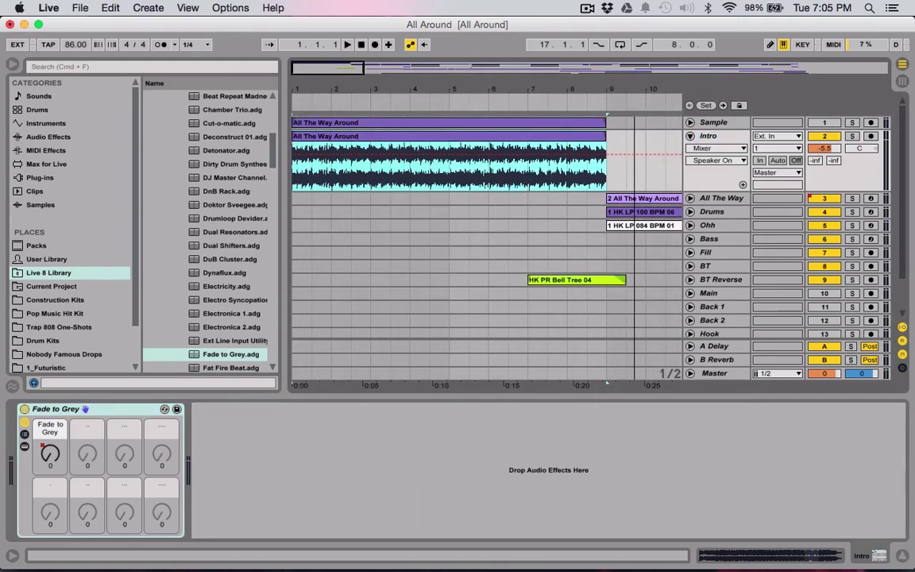
pyautogui.click(717, 161)
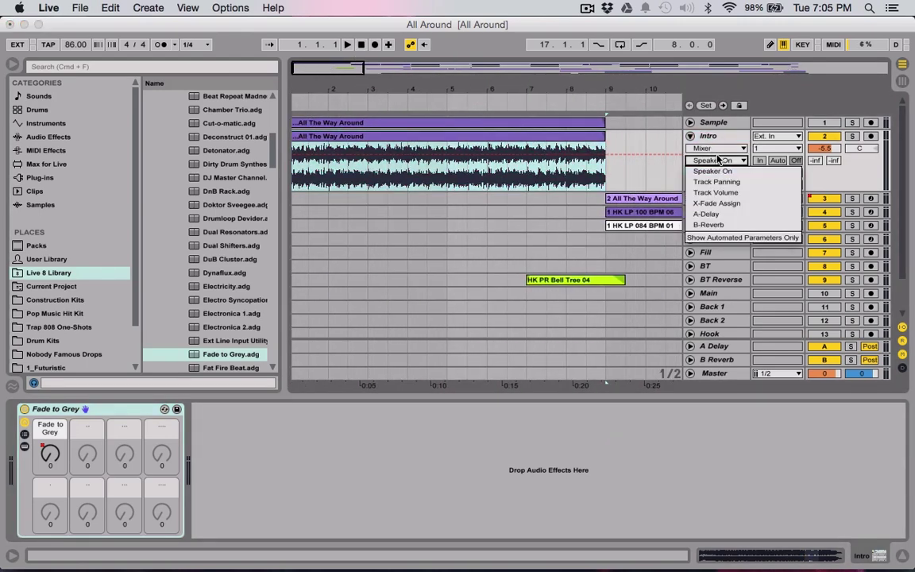
pyautogui.click(711, 150)
pyautogui.click(711, 149)
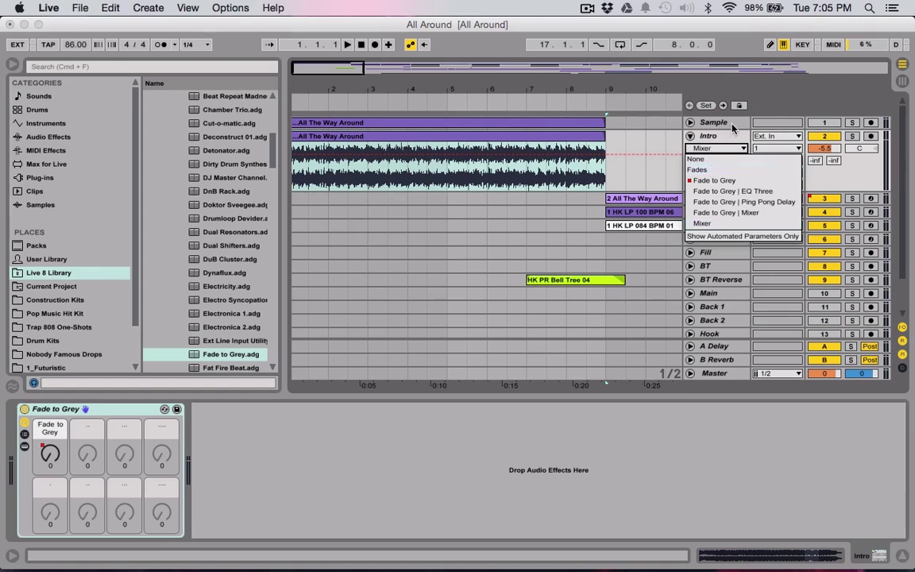
pyautogui.click(732, 127)
pyautogui.click(705, 161)
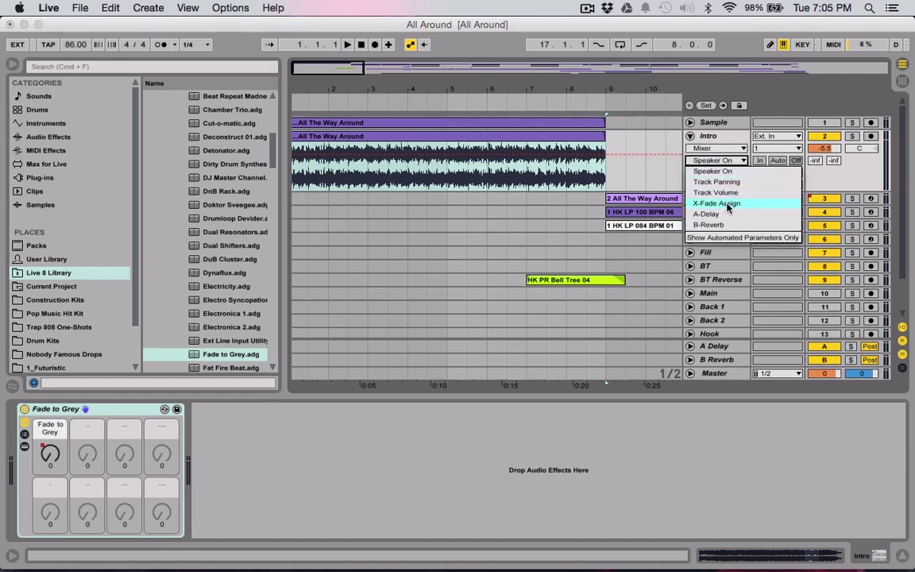
pyautogui.click(729, 143)
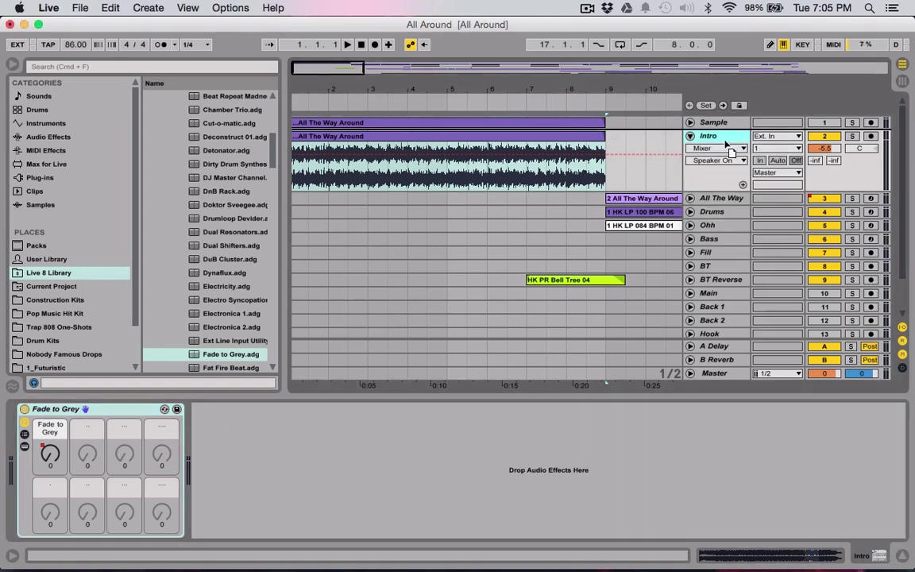
pyautogui.click(712, 149)
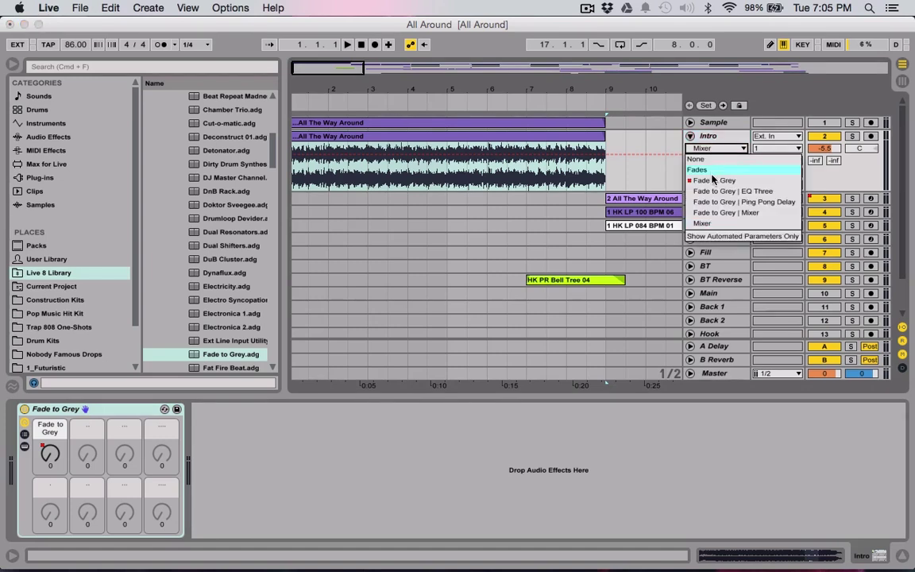
pyautogui.click(709, 170)
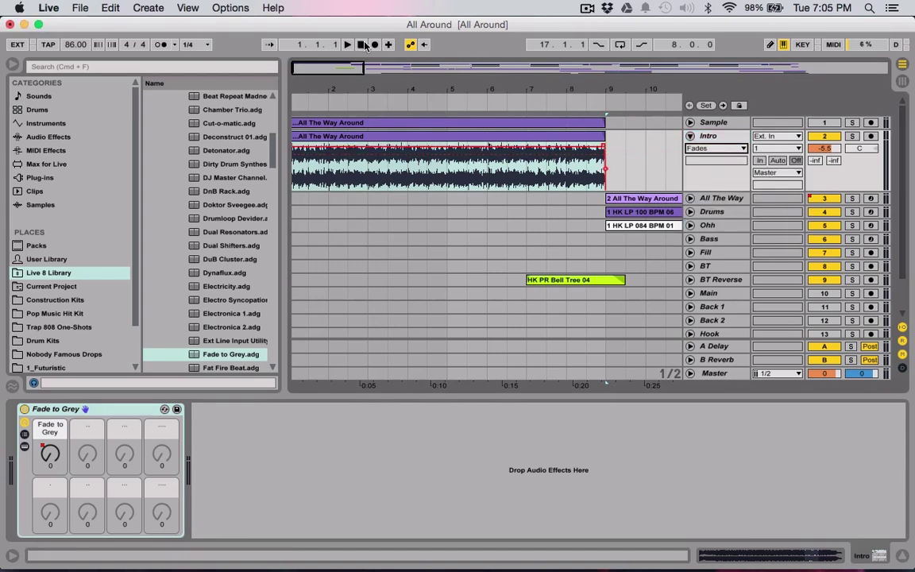
# Step: Play the song from the start and display the Fade to Grey automation envelope on the Intro track
pyautogui.press('space')
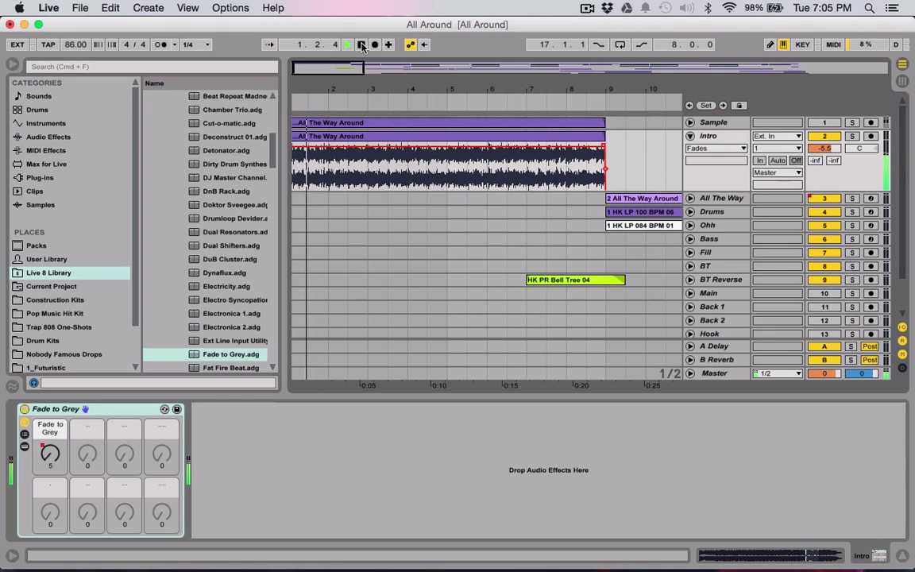
pyautogui.click(361, 45)
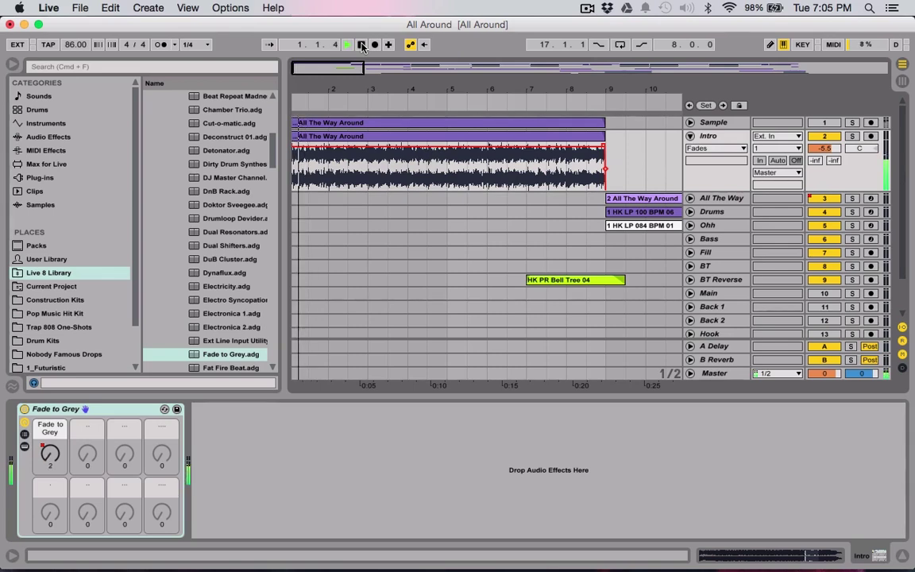
pyautogui.press('space')
pyautogui.click(715, 147)
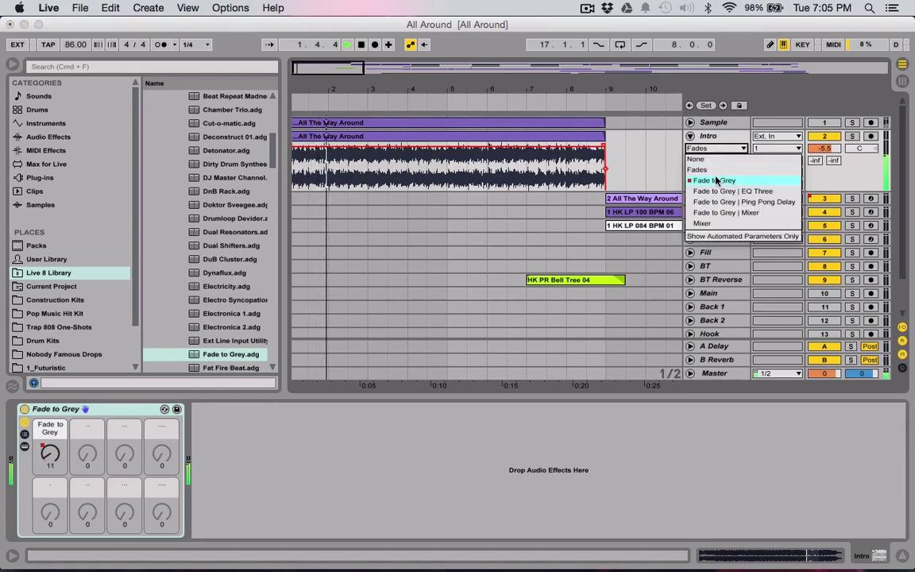
pyautogui.click(715, 179)
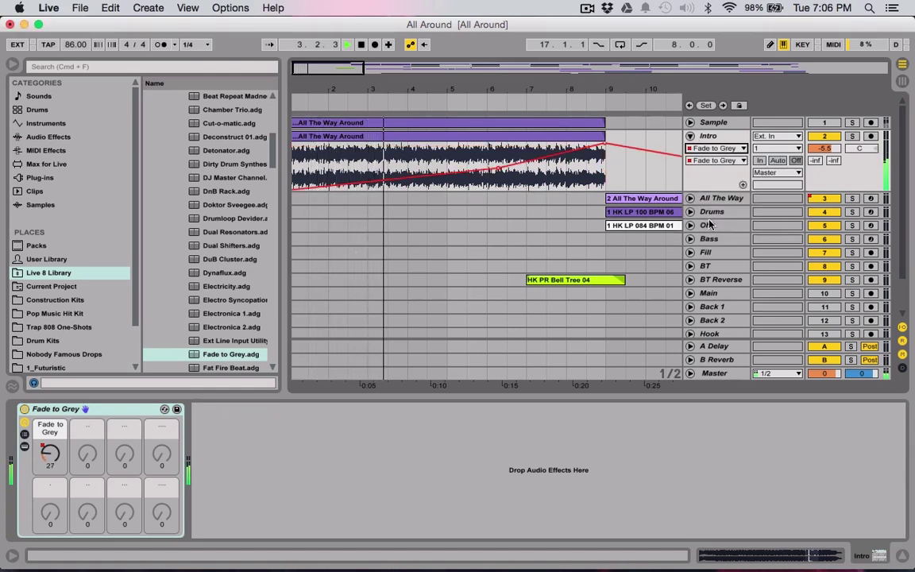
# Step: Listen to the intro's transition at bar 9 with the BT Reverse track muted, and examine how the Fade to Grey envelope continues
pyautogui.click(831, 280)
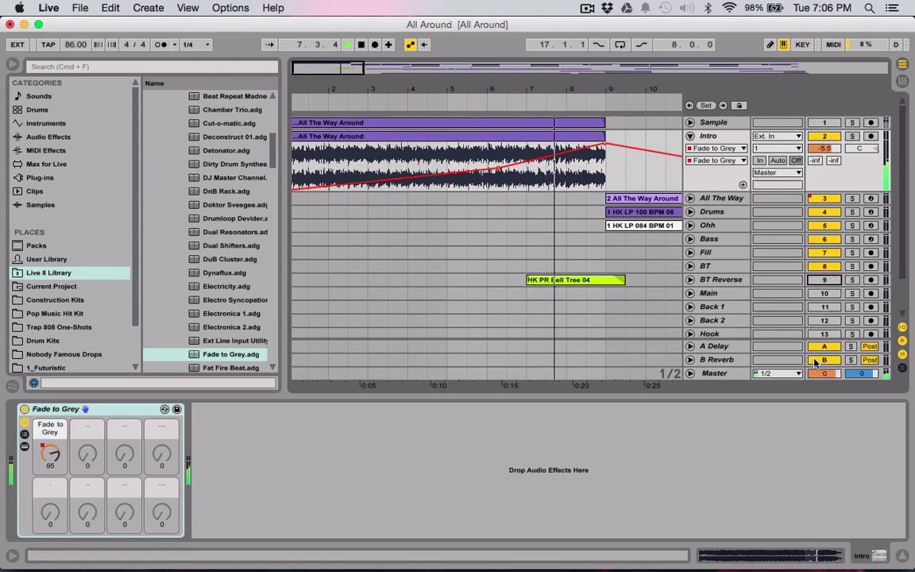
pyautogui.moveTo(318, 76); pyautogui.dragTo(338, 69)
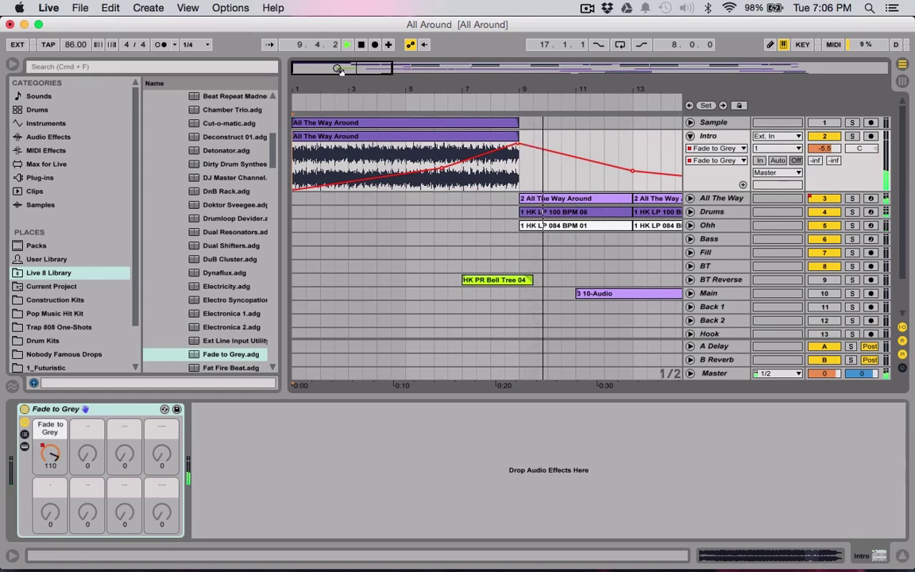
pyautogui.press('space')
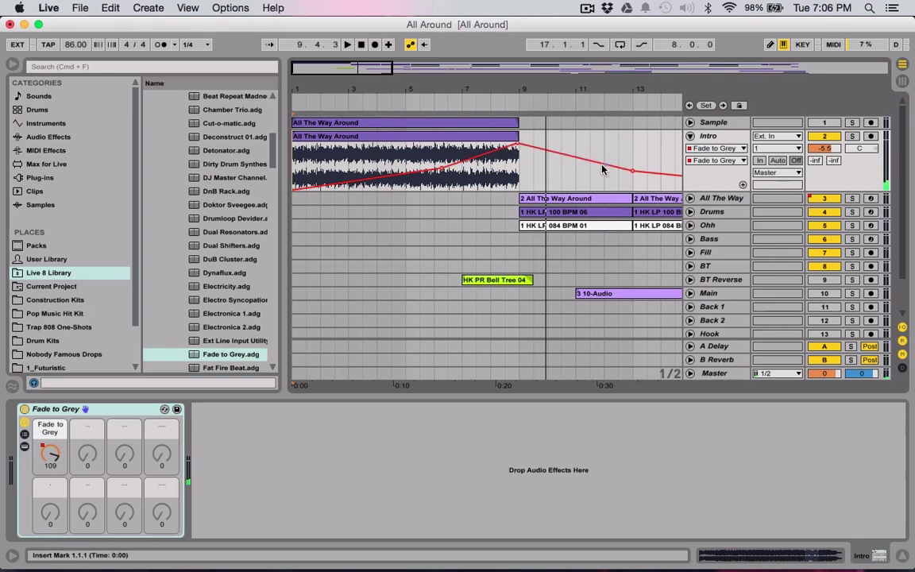
pyautogui.hscroll(5, 576, 157)
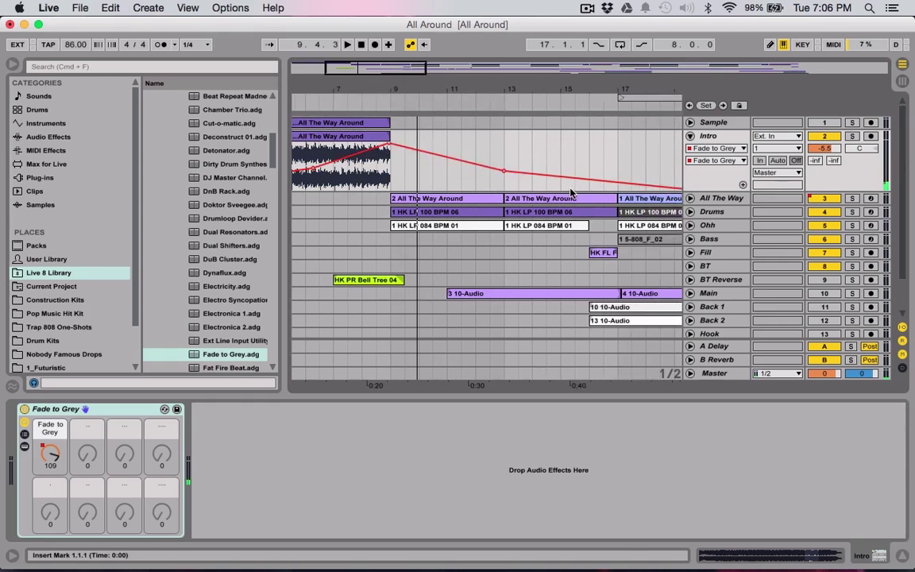
pyautogui.hscroll(-5, 488, 224)
pyautogui.scroll(-1, 488, 223)
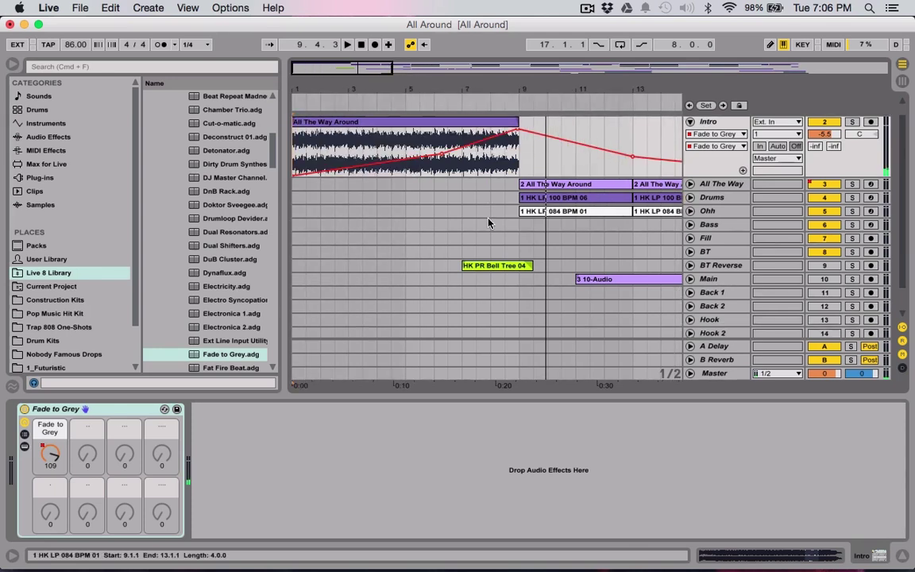
pyautogui.scroll(1, 489, 224)
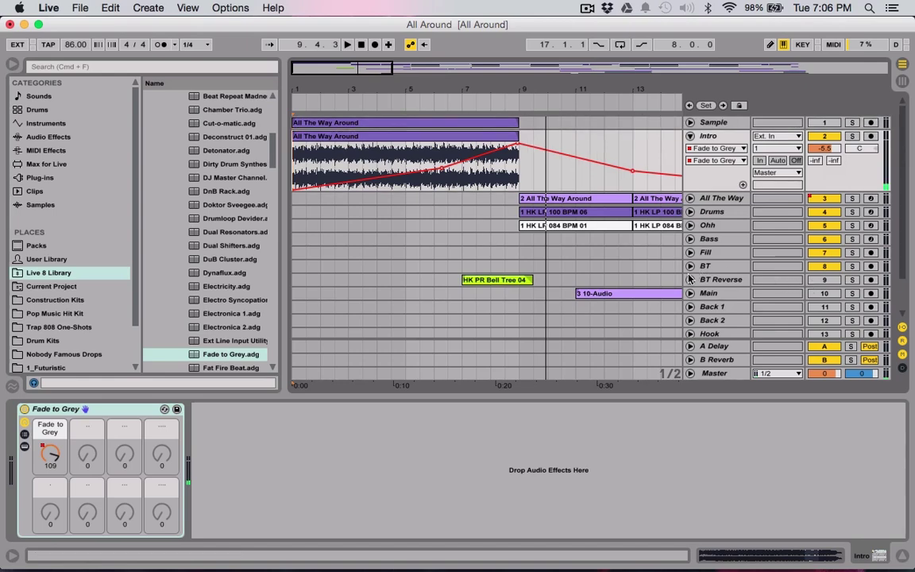
# Step: Unfold the BT Reverse track, audition its HK PR Bell Tree 04 clip unreversed from bar 7, and restore the reversal
pyautogui.click(522, 248)
pyautogui.doubleClick(522, 248)
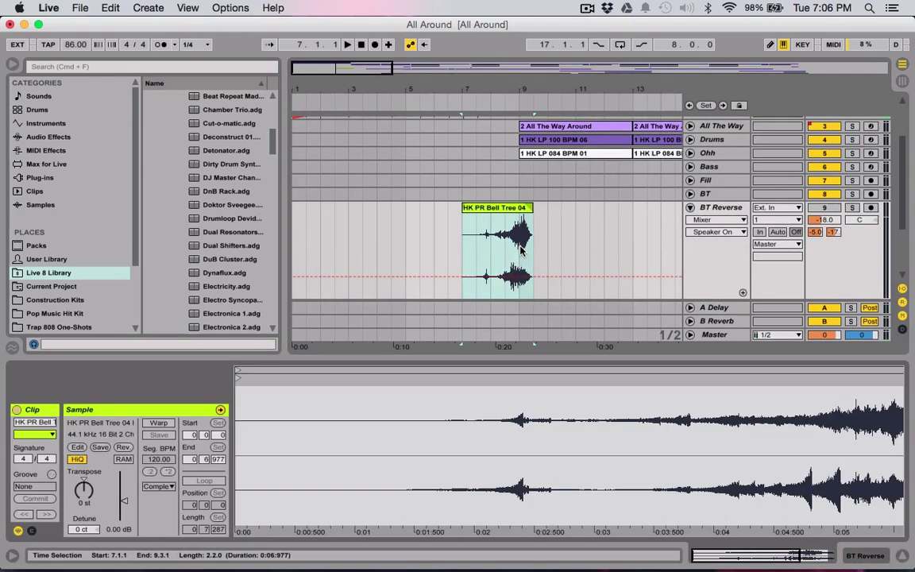
pyautogui.click(125, 449)
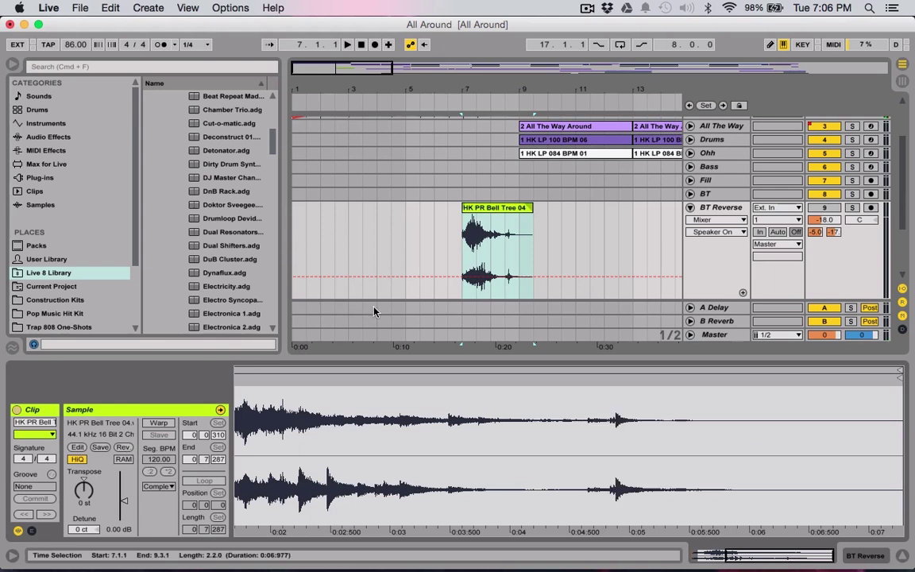
pyautogui.click(463, 331)
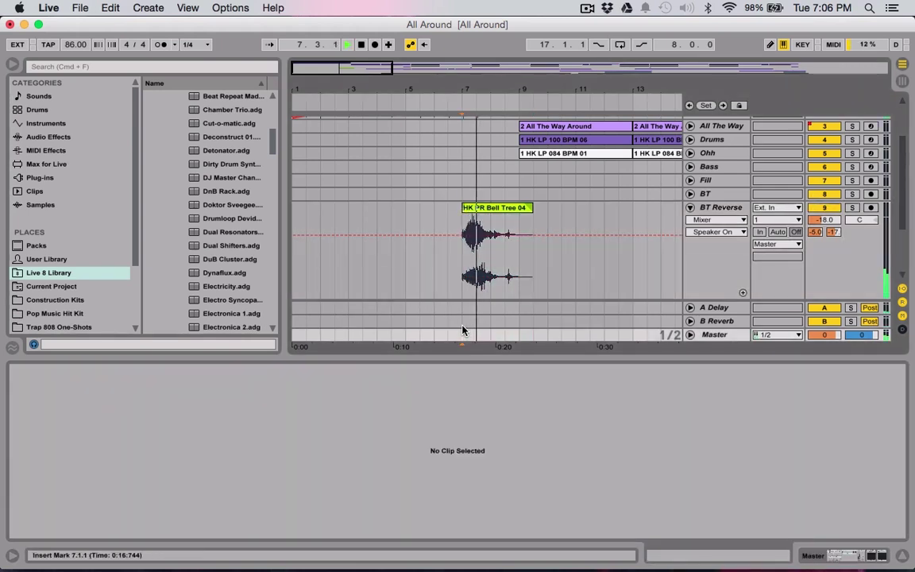
pyautogui.click(493, 207)
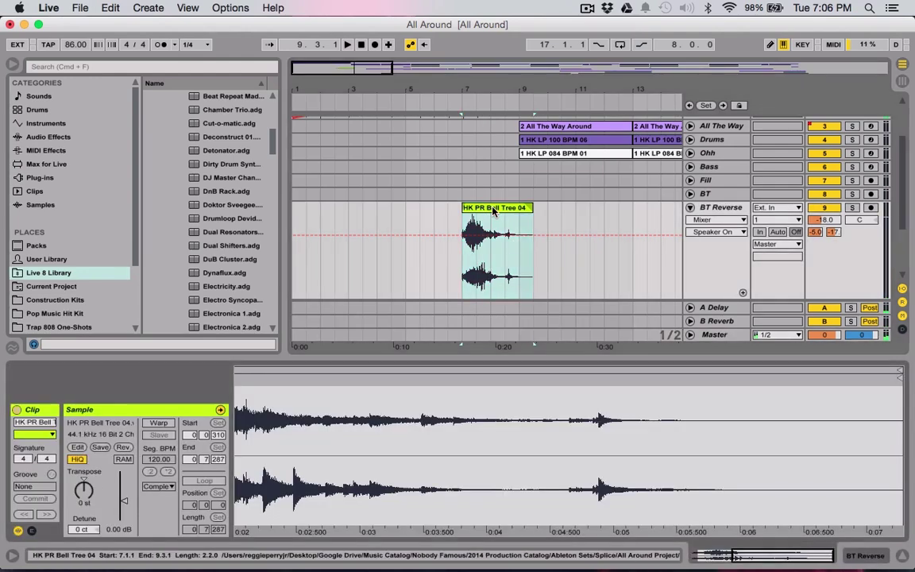
pyautogui.click(125, 448)
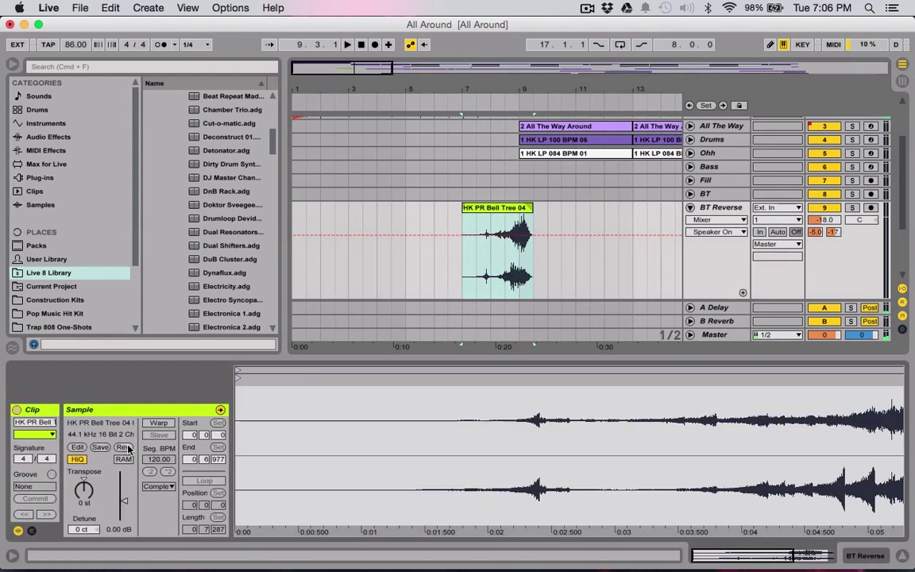
# Step: Display the Fades envelope on the BT Reverse track around the HK PR Bell Tree 04 clip
pyautogui.click(715, 219)
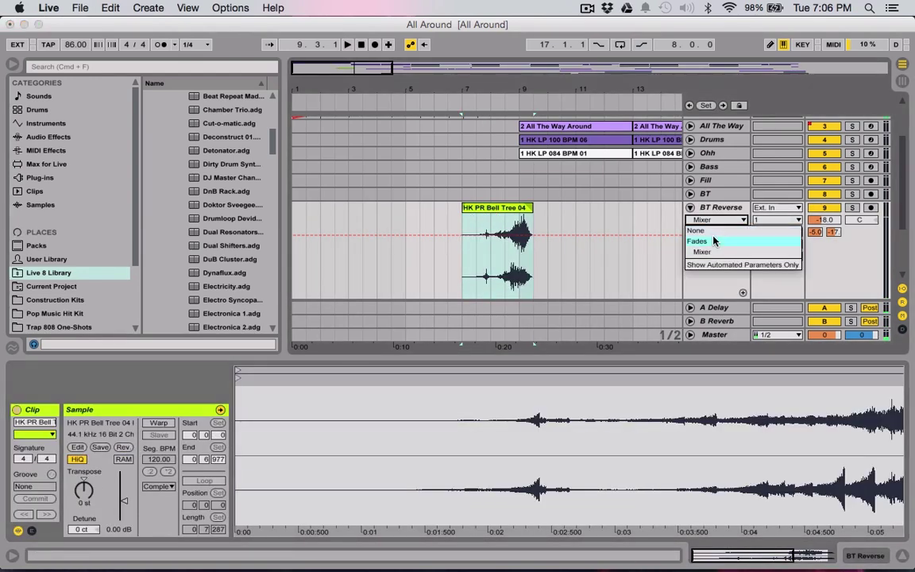
pyautogui.click(714, 240)
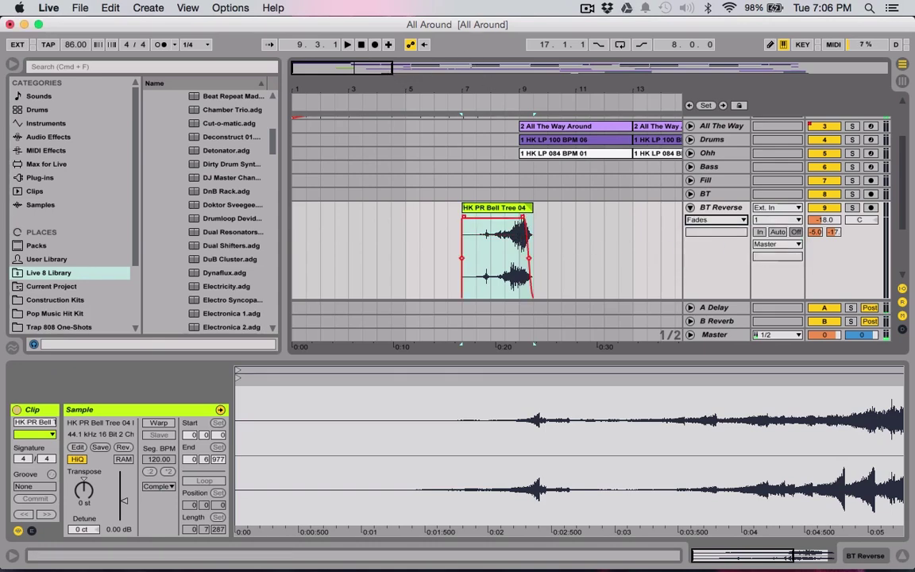
pyautogui.press('z')
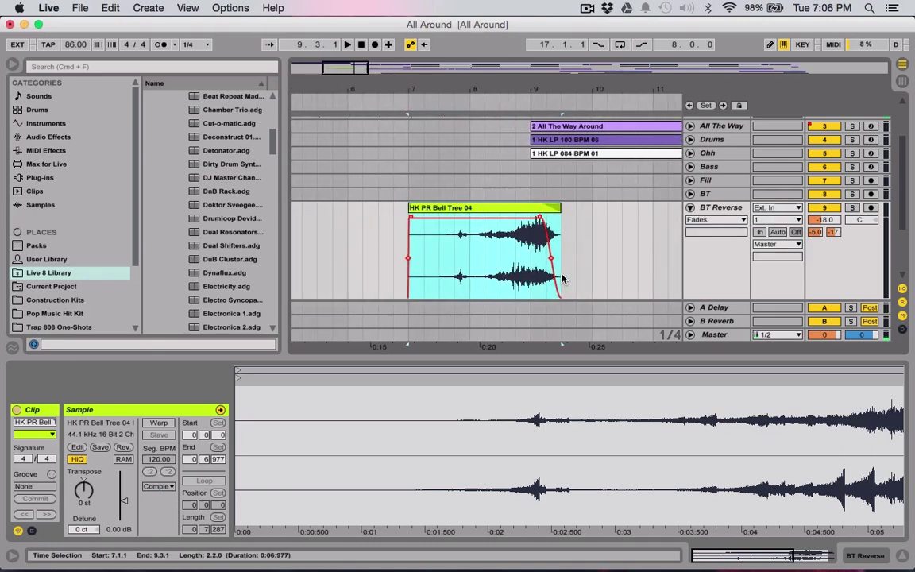
# Step: Turn the grid off and shift the HK PR Bell Tree 04 clip slightly earlier, to start just before bar 7
pyautogui.rightClick(363, 246)
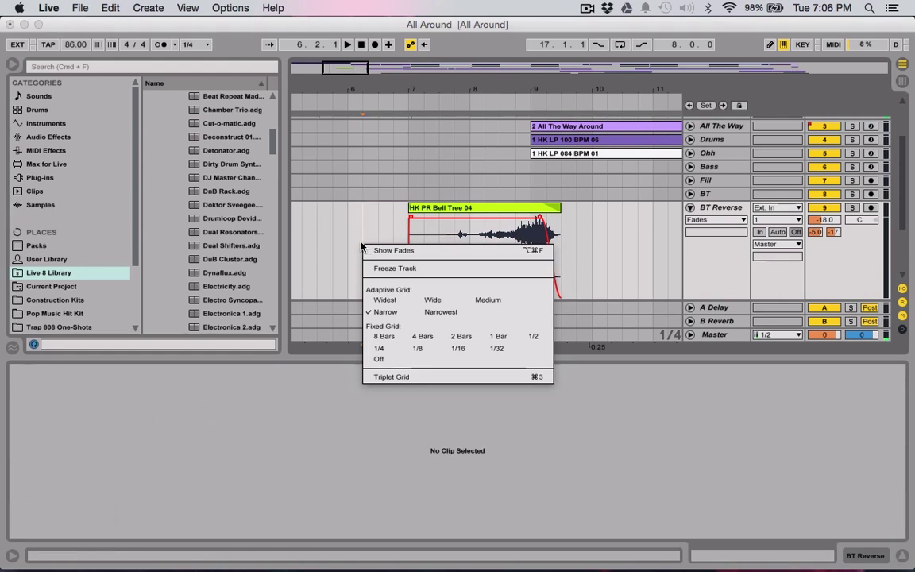
pyautogui.click(379, 358)
pyautogui.click(540, 206)
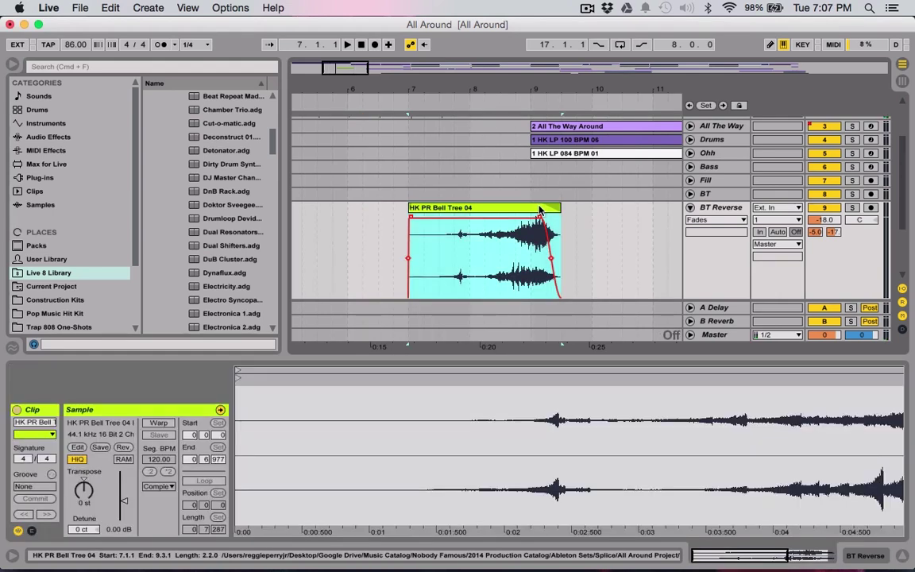
pyautogui.moveTo(541, 207)
pyautogui.mouseDown()
pyautogui.moveTo(552, 210)
pyautogui.moveTo(543, 209)
pyautogui.mouseUp()
pyautogui.moveTo(543, 208); pyautogui.dragTo(536, 210)
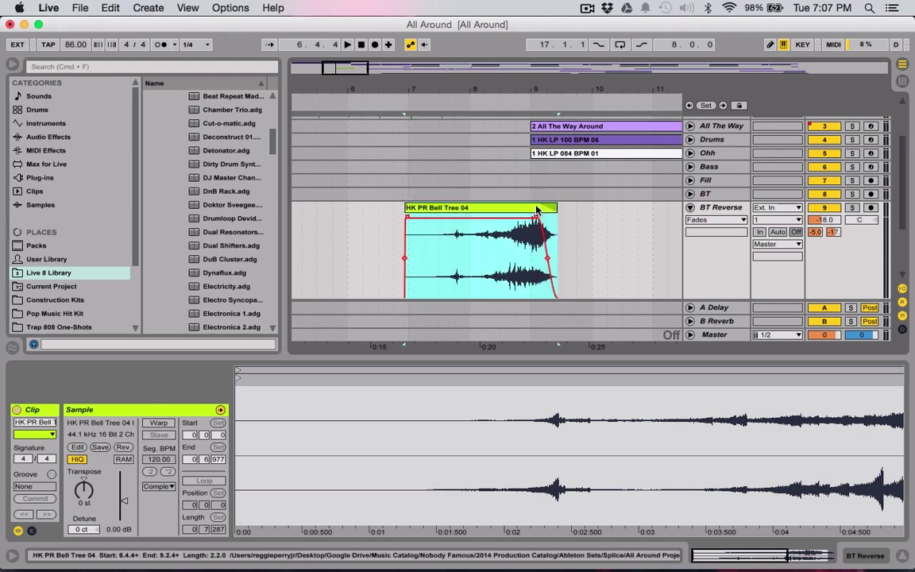
# Step: Restore the Narrow adaptive grid and trim the start of the HK PR Bell Tree 04 clip to bar 7
pyautogui.rightClick(374, 255)
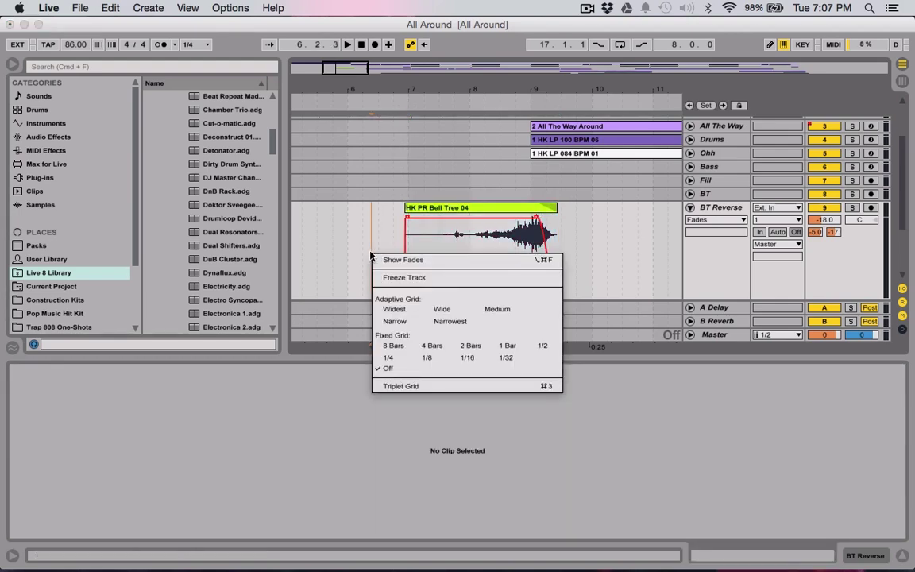
pyautogui.click(395, 321)
pyautogui.moveTo(407, 204); pyautogui.dragTo(411, 203)
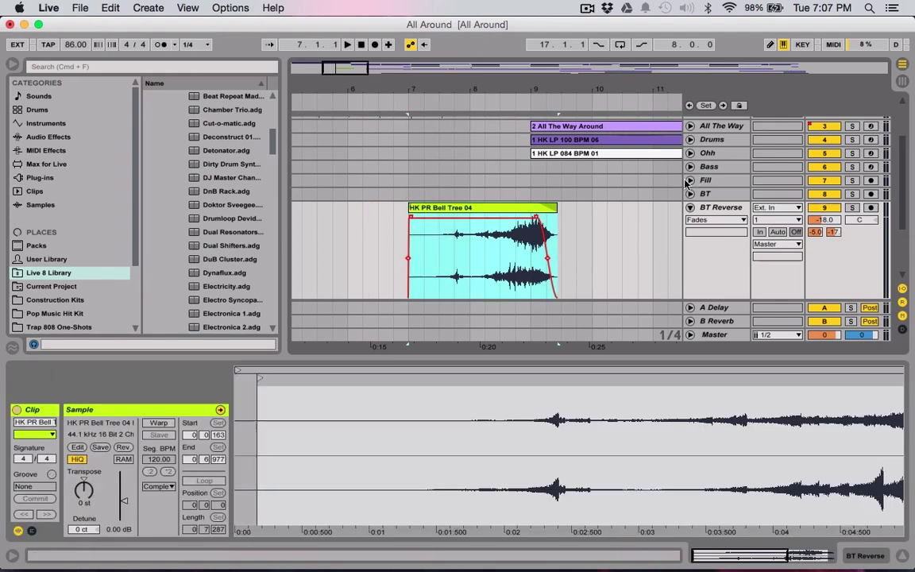
# Step: Play the arrangement from bar 6 to hear the repositioned bell tree clip, and enlarge the track area
pyautogui.scroll(3, 601, 190)
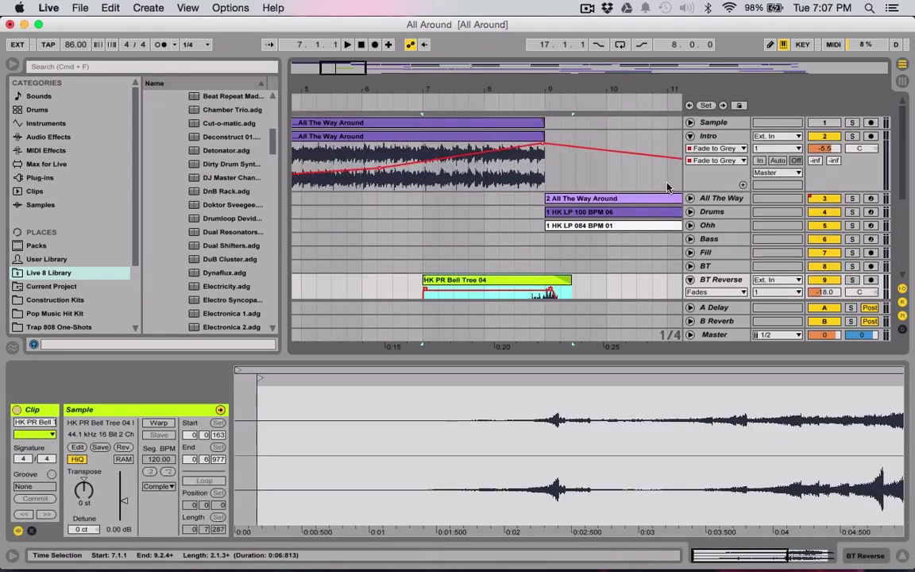
pyautogui.click(357, 277)
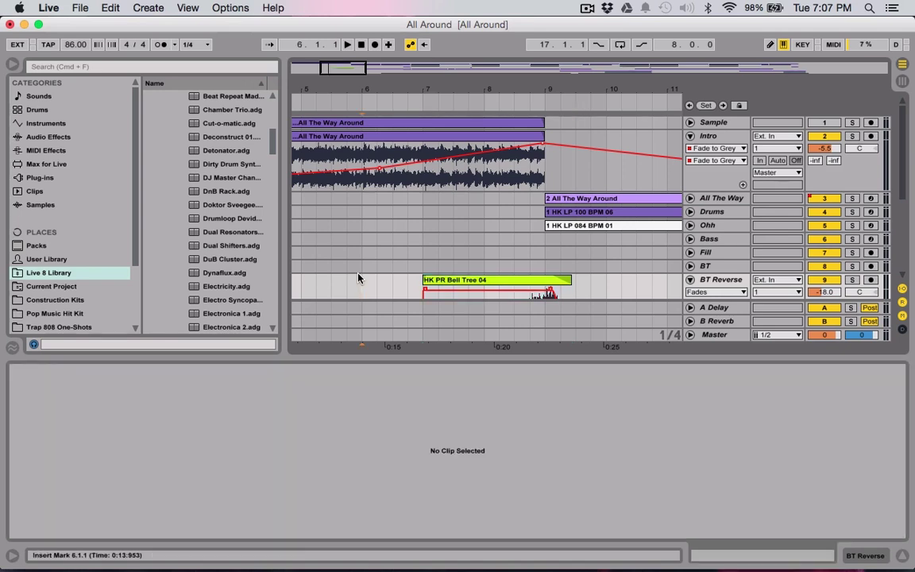
pyautogui.press('space')
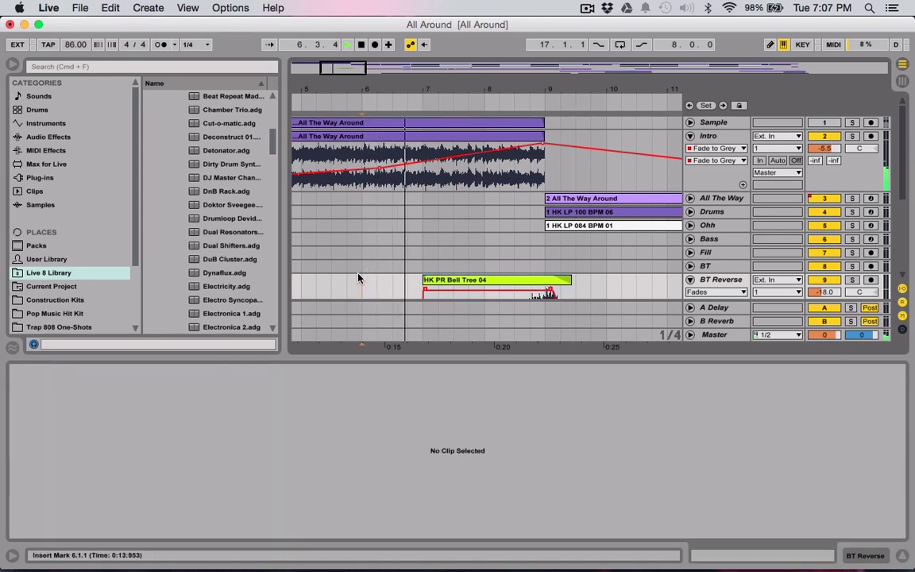
pyautogui.scroll(3, 453, 282)
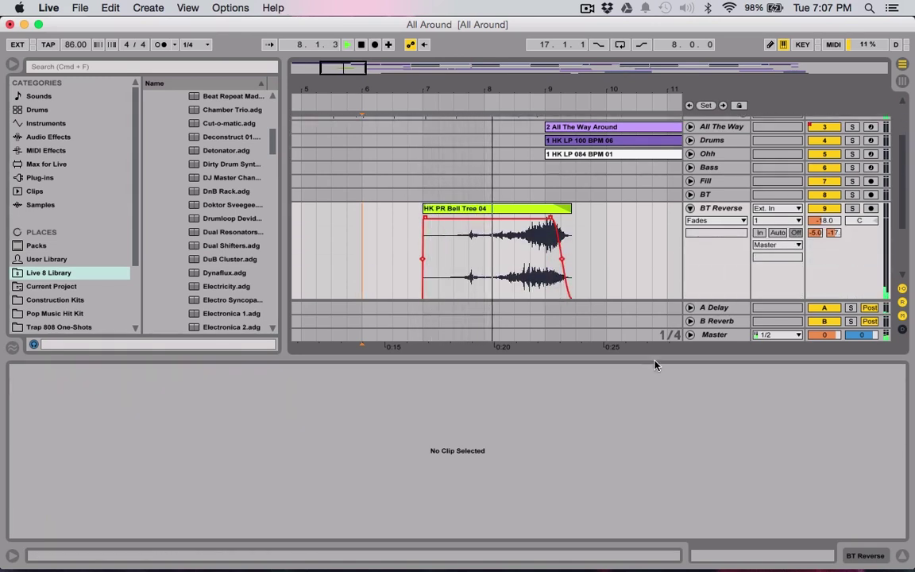
pyautogui.moveTo(654, 362); pyautogui.dragTo(645, 418)
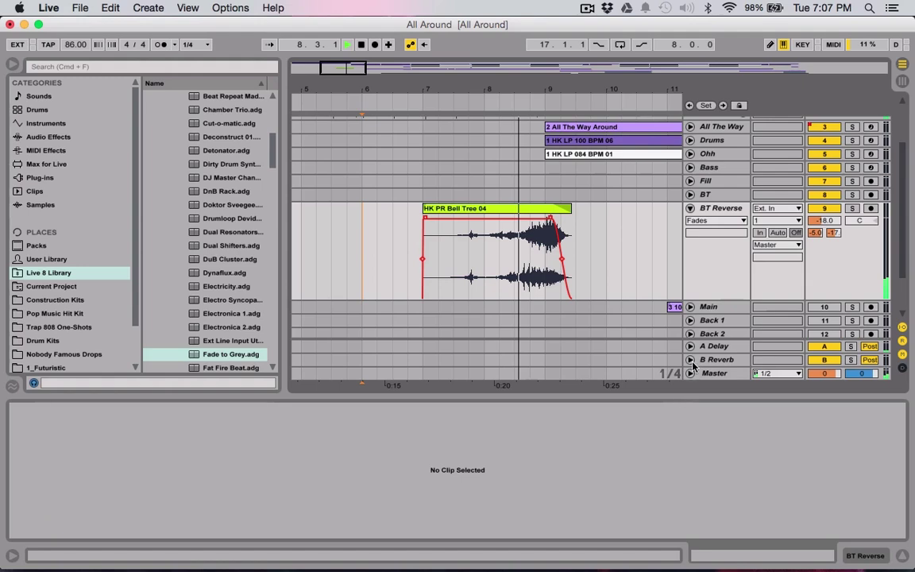
# Step: Reduce the BT Reverse track's height and inspect its A-Delay and B-Reverb send settings
pyautogui.moveTo(650, 299); pyautogui.dragTo(651, 267)
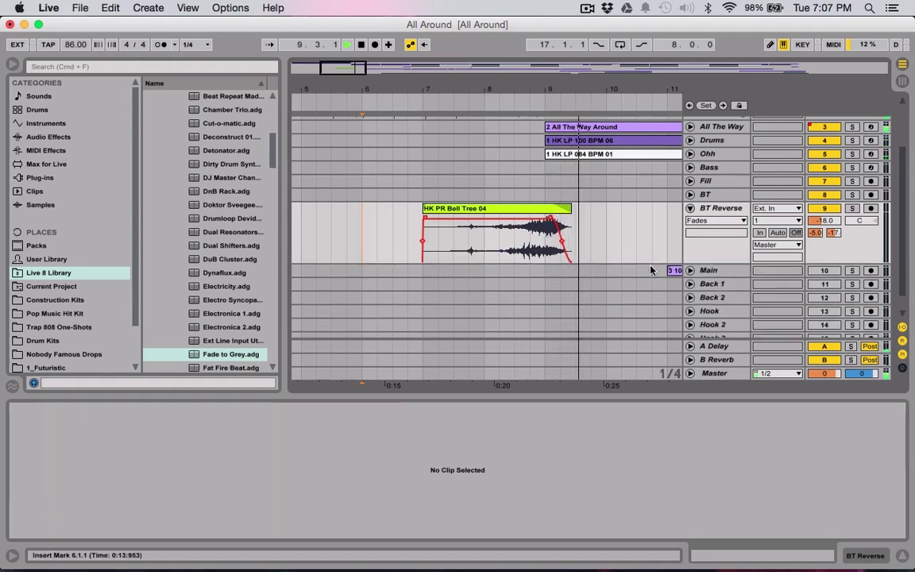
pyautogui.scroll(3, 650, 270)
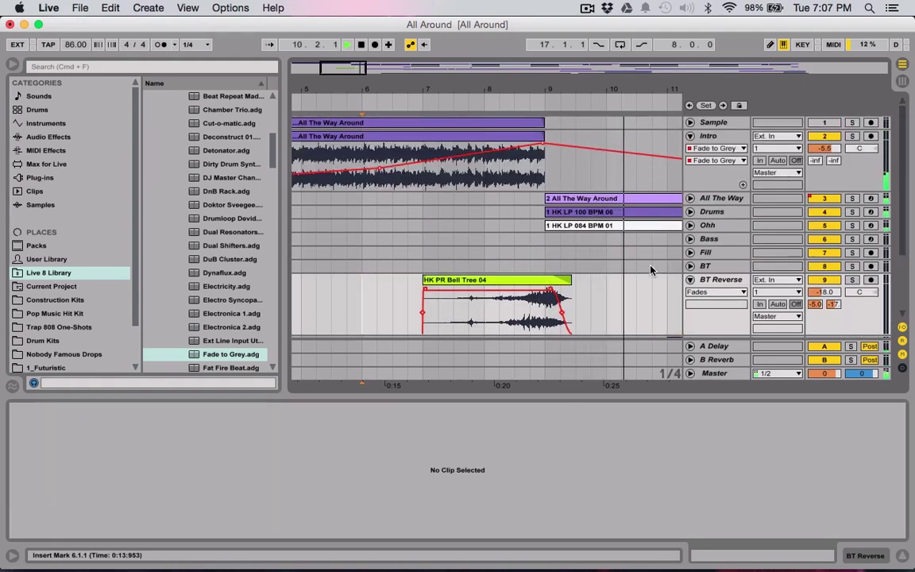
pyautogui.click(817, 306)
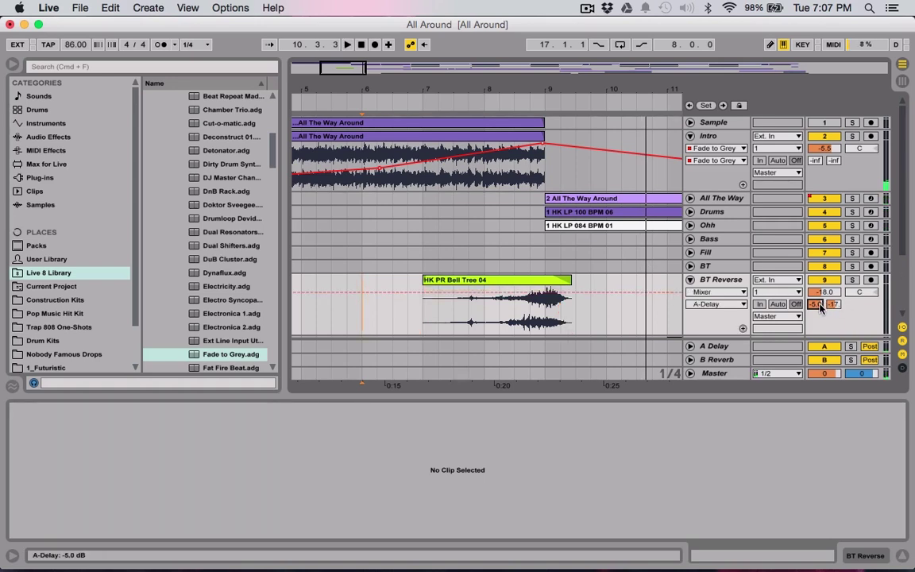
pyautogui.click(833, 306)
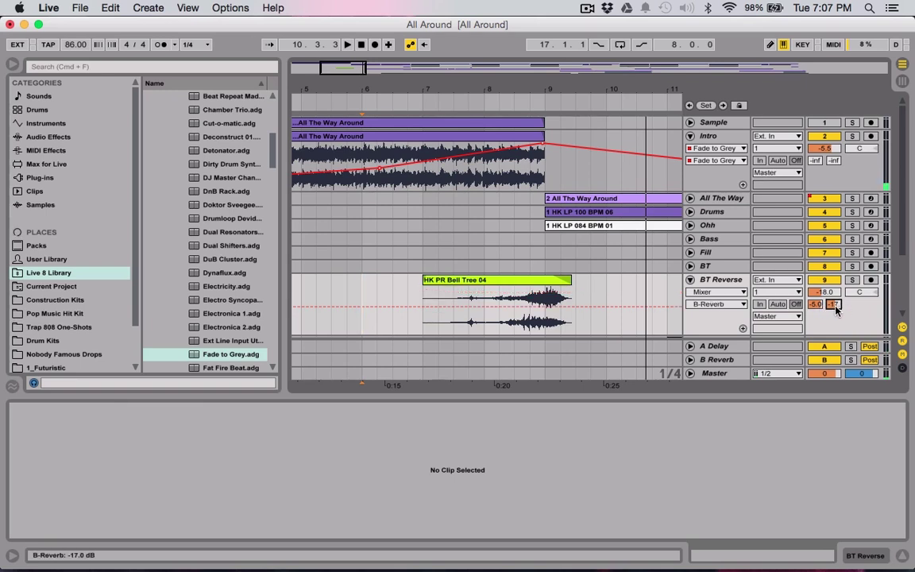
# Step: Fold the BT Reverse and Intro tracks and show the arrangement from the intro to past bar 53
pyautogui.click(690, 281)
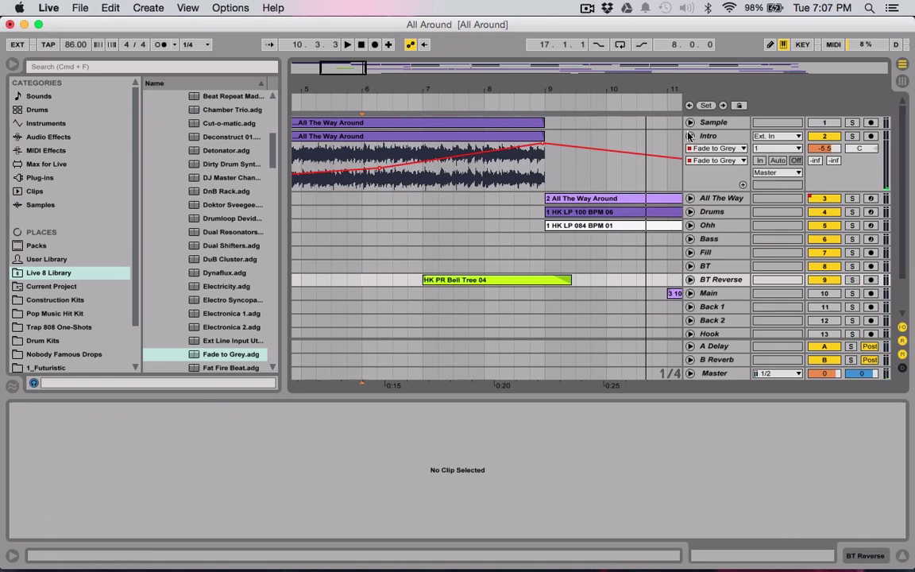
pyautogui.click(690, 136)
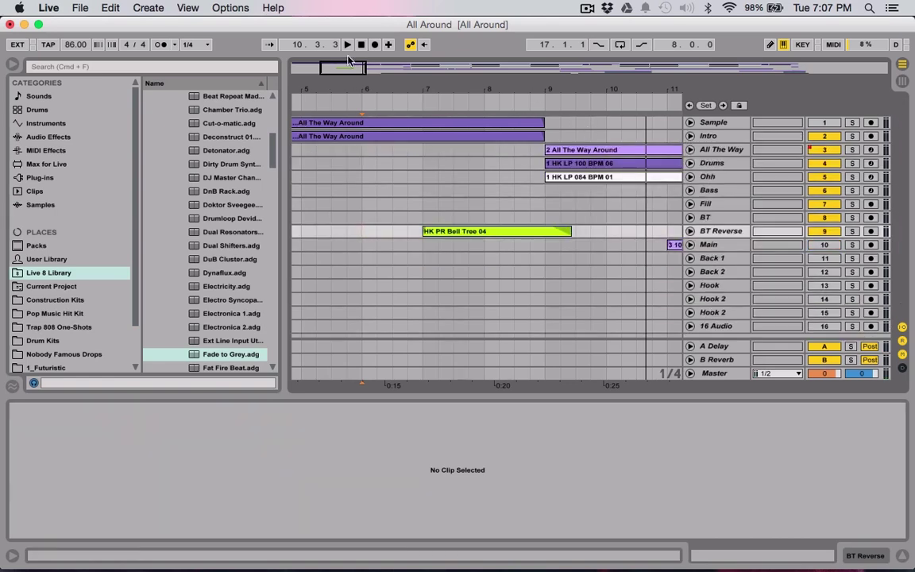
pyautogui.moveTo(348, 60); pyautogui.dragTo(433, 68)
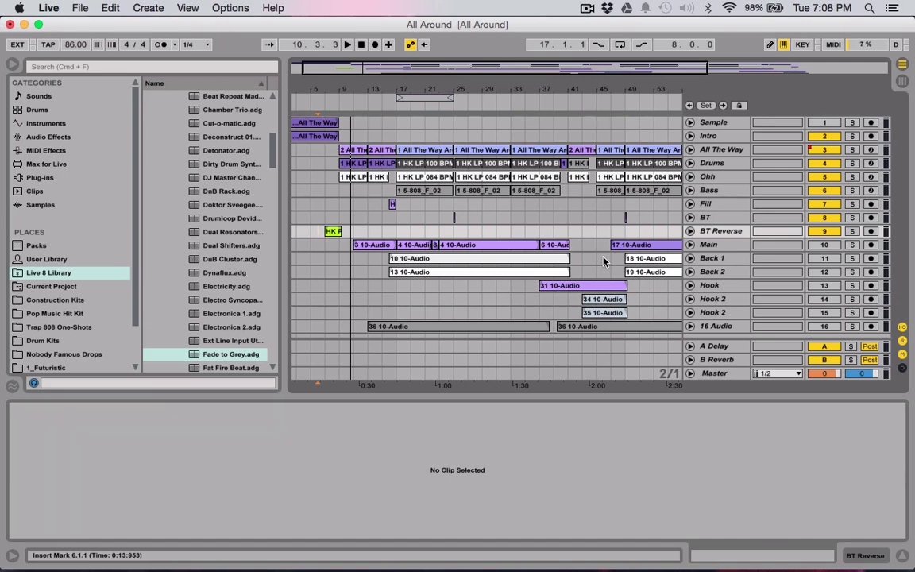
# Step: Set the audio input device to iTrack Solo (2 In, 2 Out) in the preferences
pyautogui.press('super+comma')
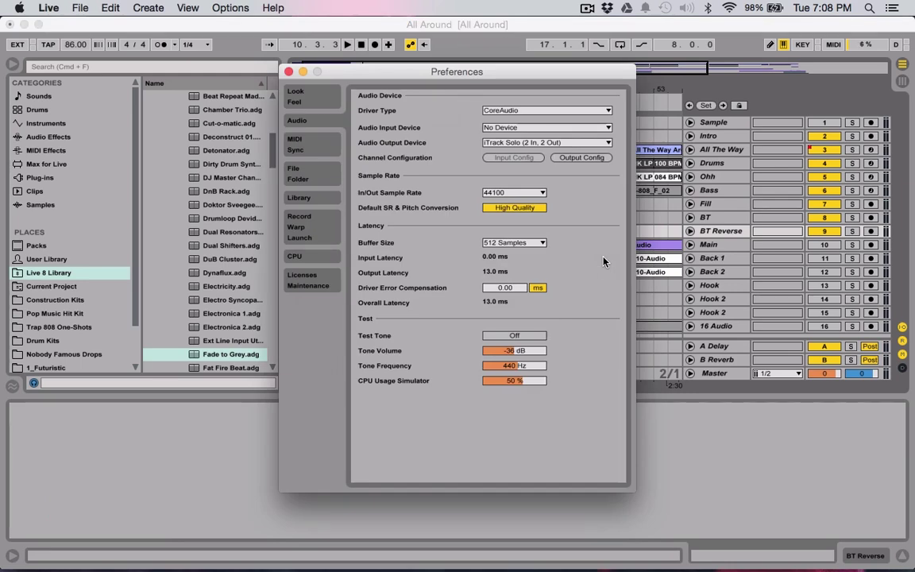
pyautogui.click(518, 129)
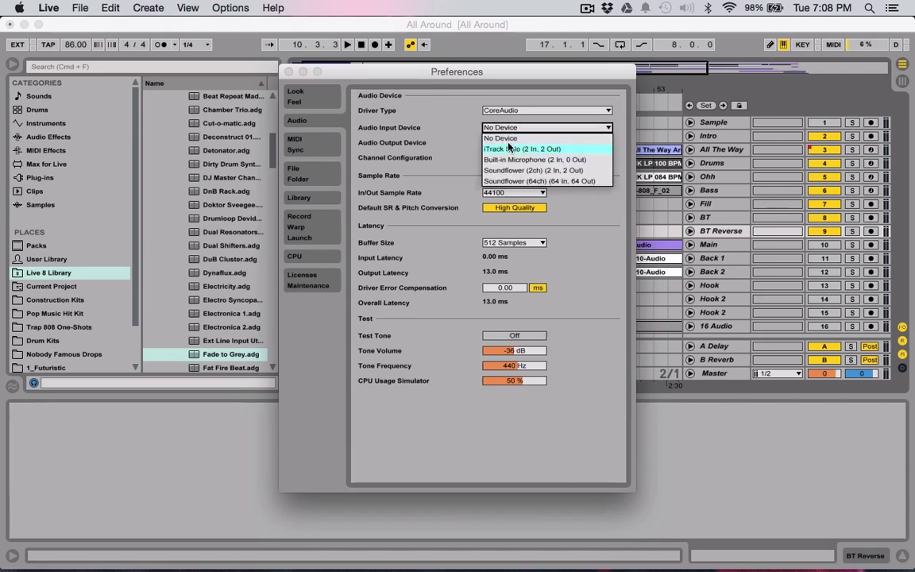
pyautogui.click(508, 148)
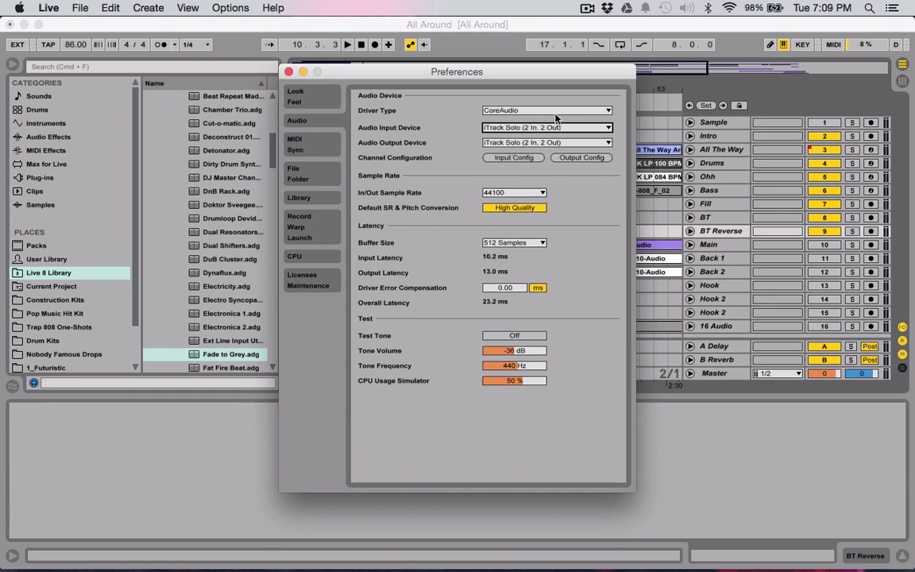
pyautogui.click(289, 72)
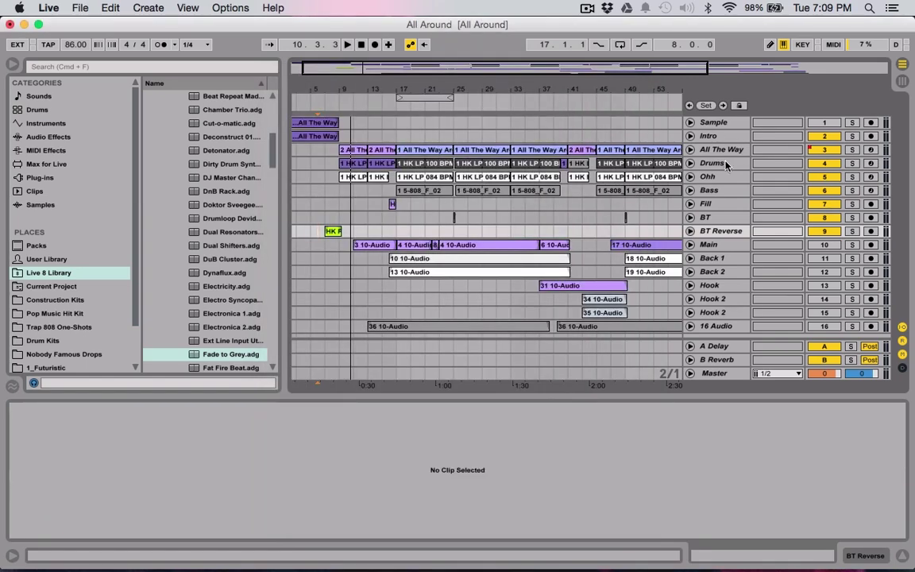
# Step: Add two new audio tracks directly below the BT Reverse track
pyautogui.click(719, 232)
pyautogui.press('super+t')
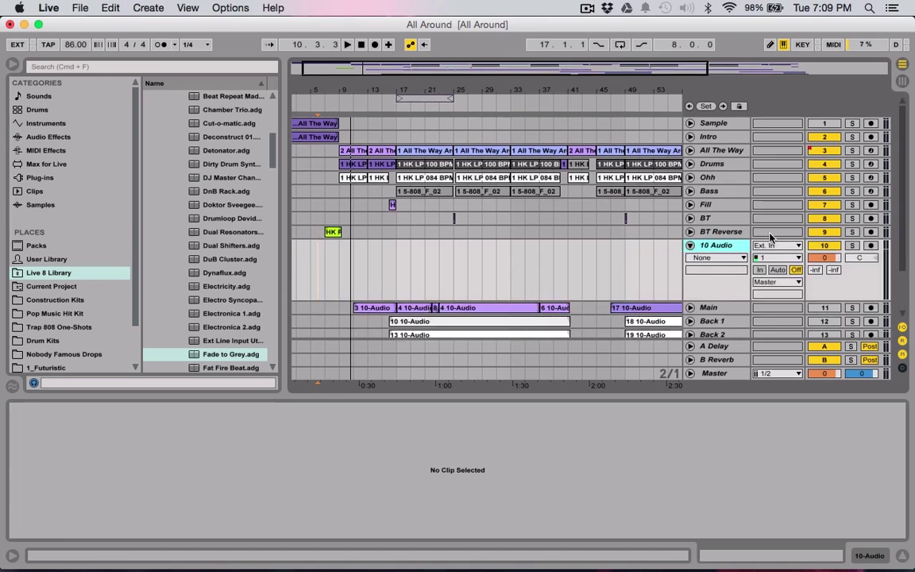
pyautogui.press('super+t')
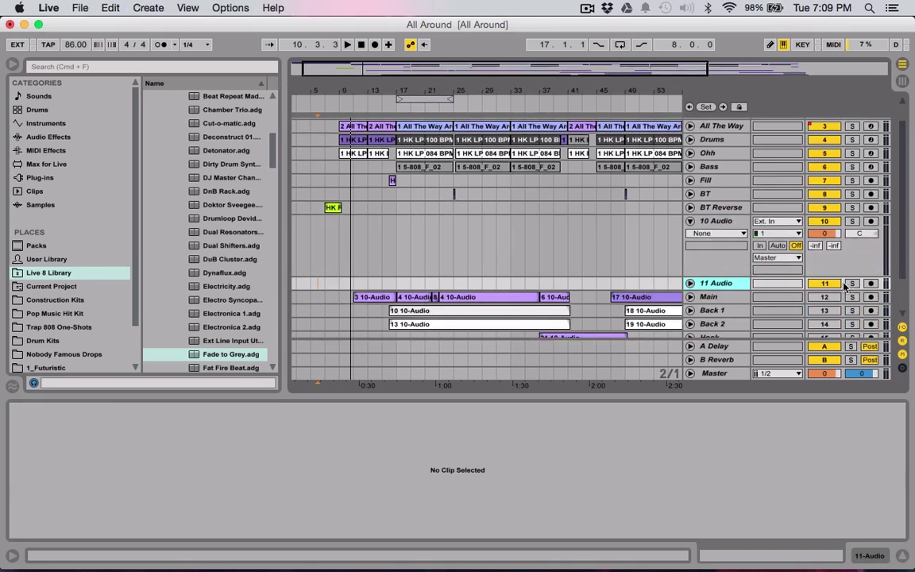
# Step: Prepare the 10 Audio track for recording with external input 1, record arm on and track volume at -inf
pyautogui.click(775, 233)
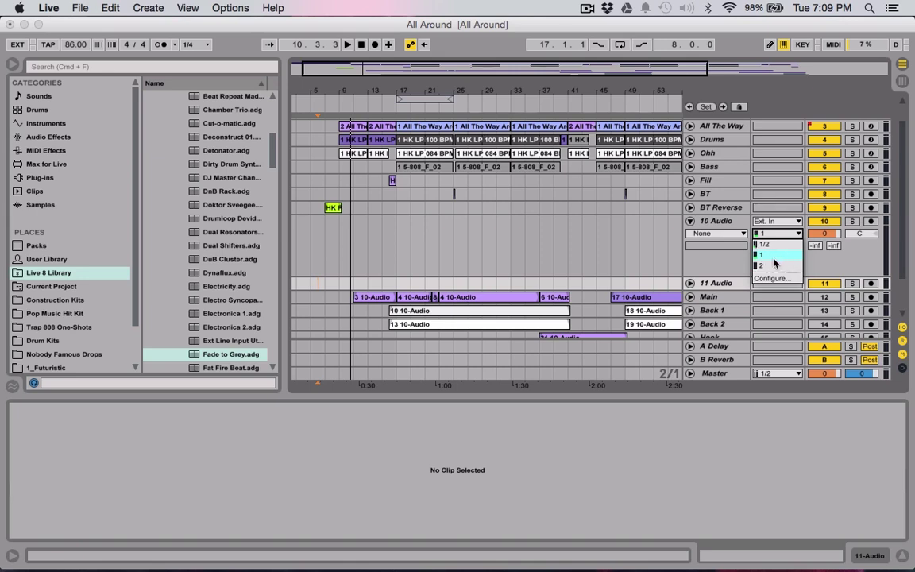
pyautogui.click(777, 255)
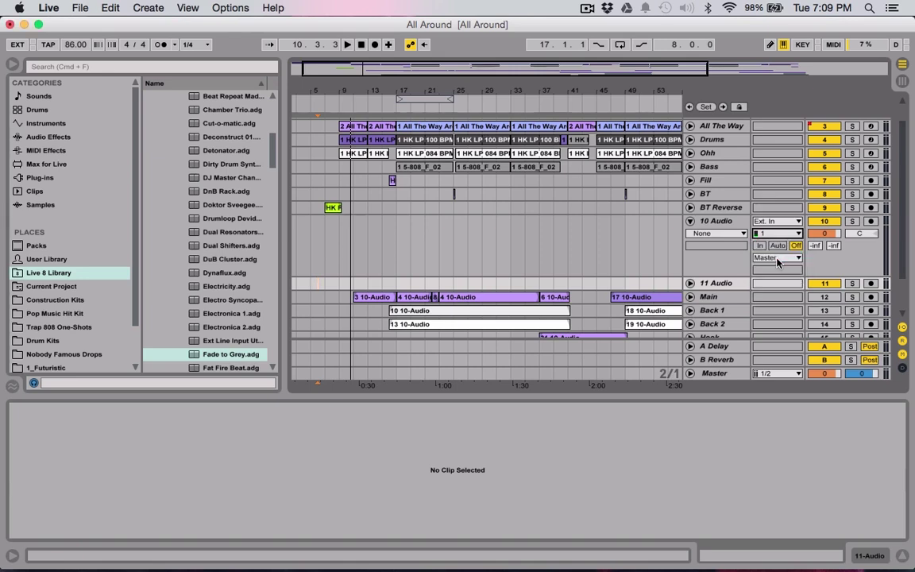
pyautogui.click(847, 263)
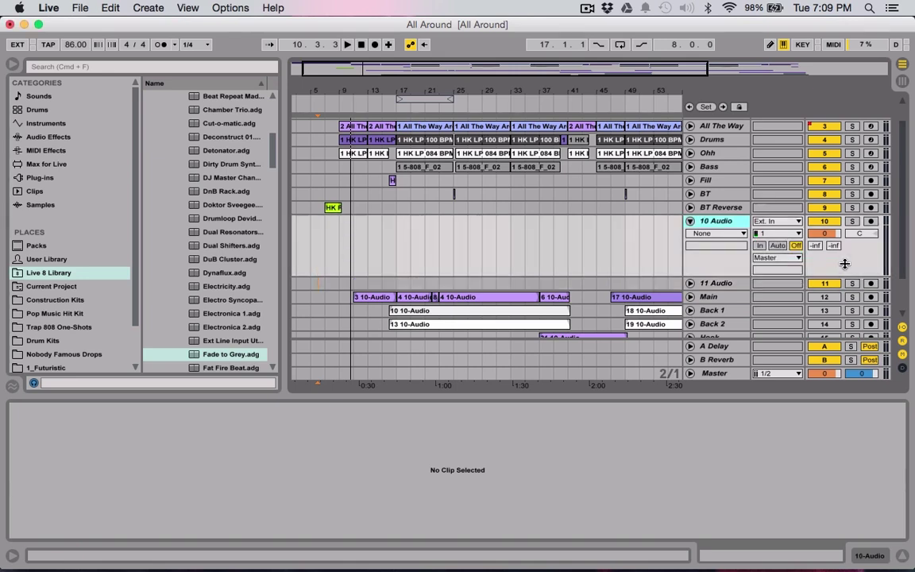
pyautogui.click(871, 221)
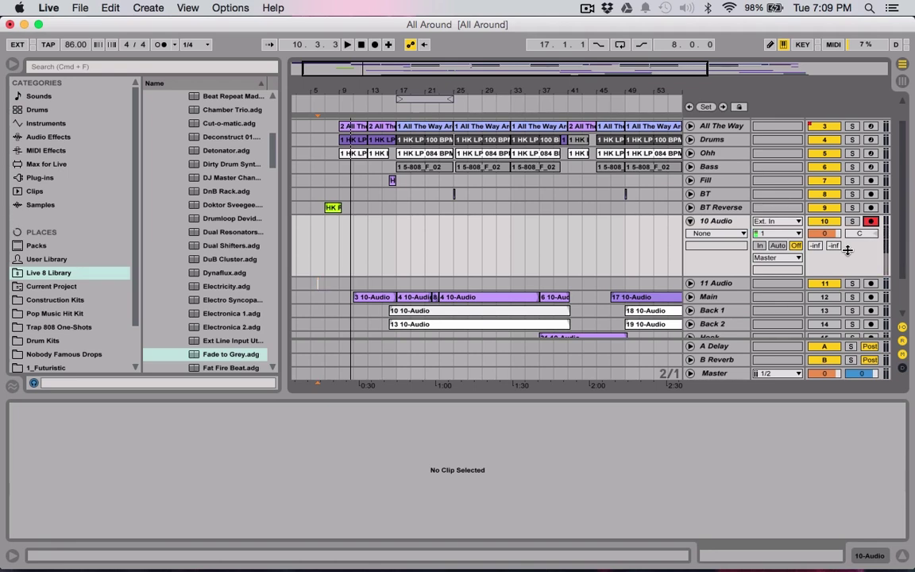
pyautogui.moveTo(824, 233); pyautogui.dragTo(824, 333)
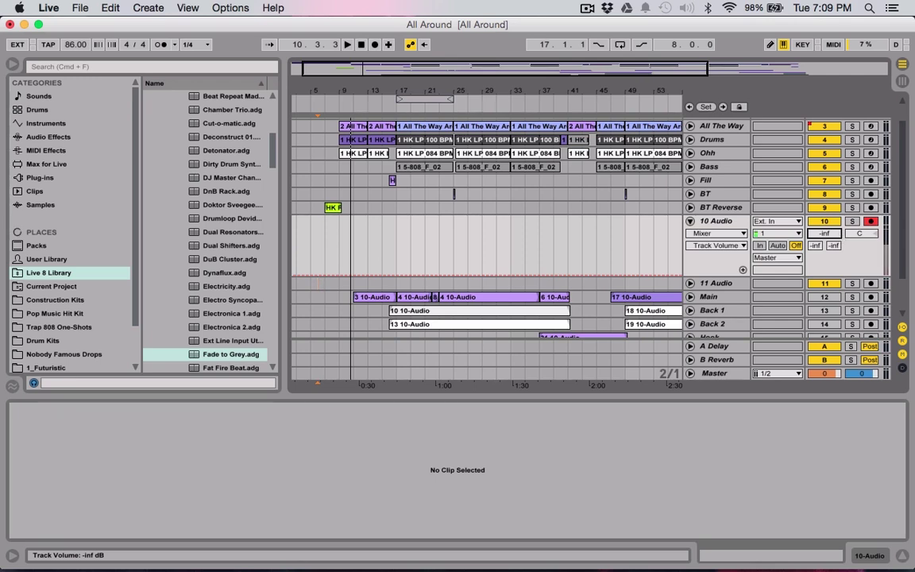
# Step: Place the insert marker at bar 11 on 10 Audio and set the recording Count-In preference to None
pyautogui.click(354, 251)
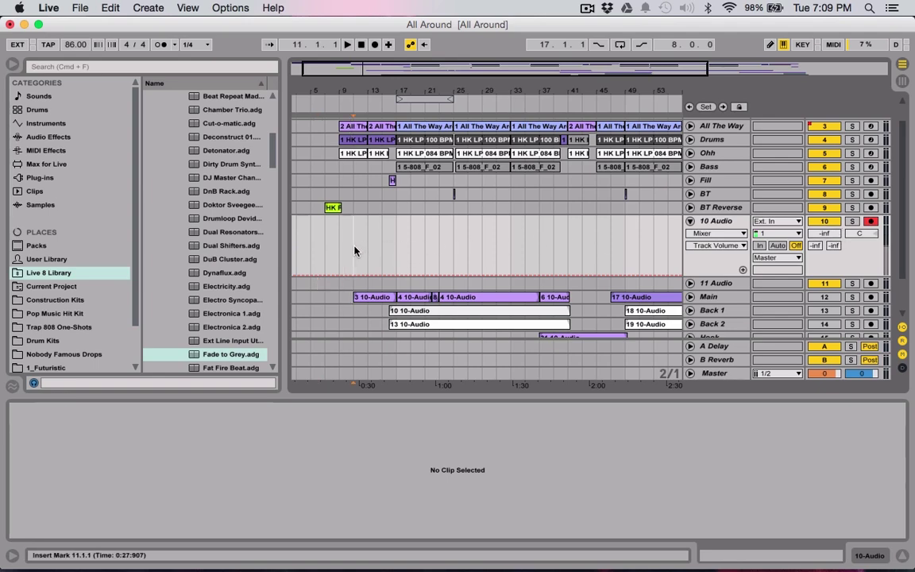
pyautogui.press('super+comma')
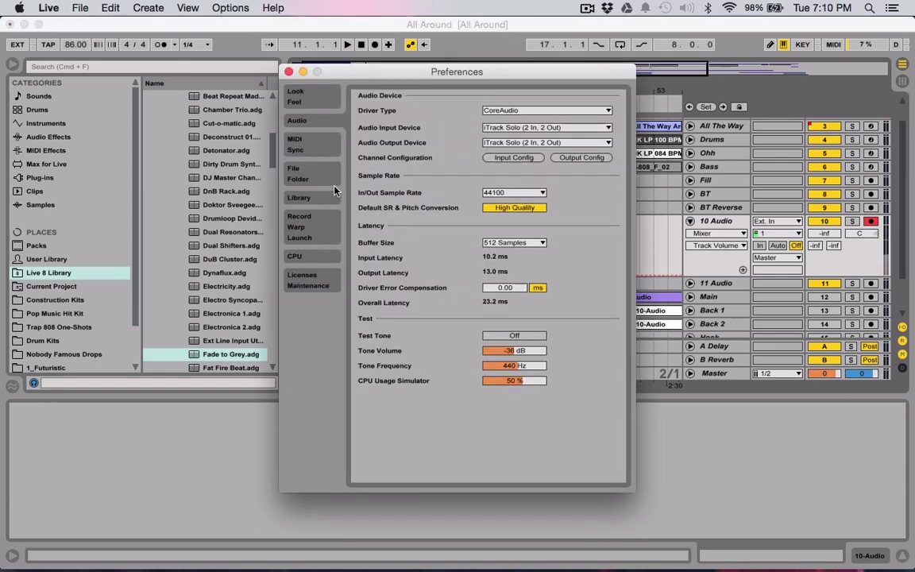
pyautogui.click(323, 226)
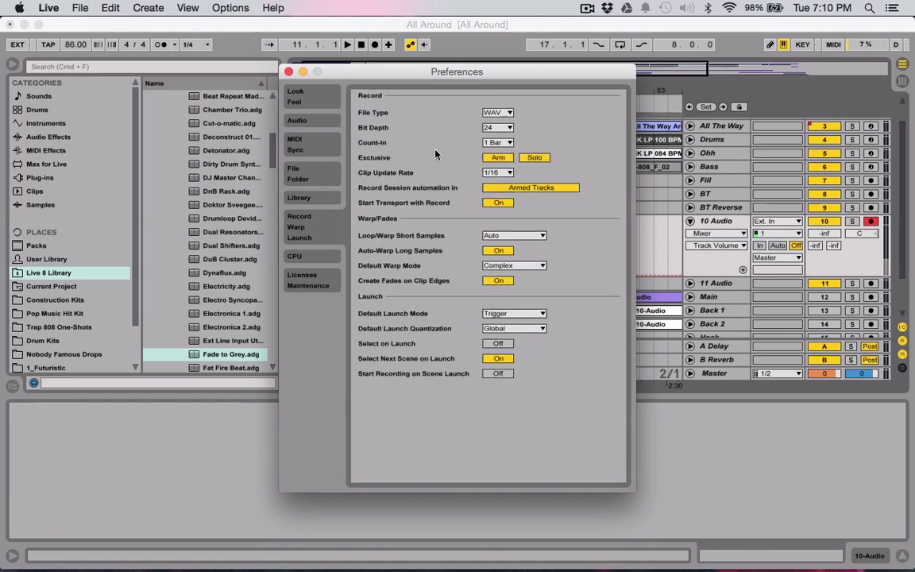
pyautogui.click(501, 143)
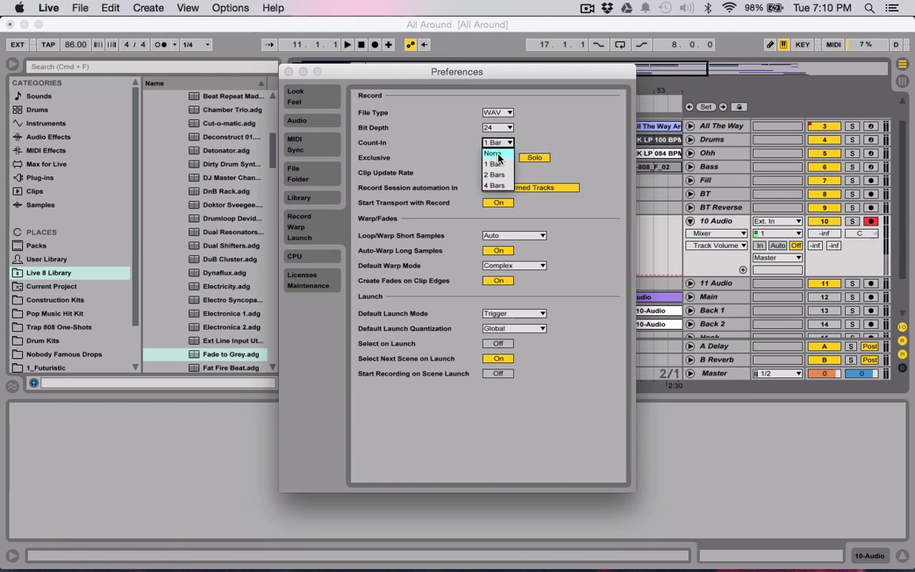
pyautogui.click(494, 153)
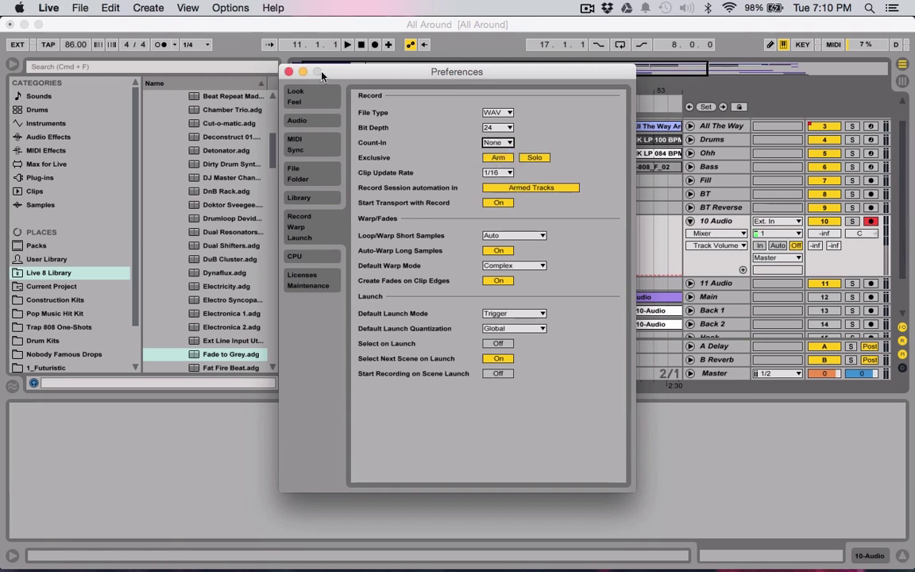
pyautogui.click(288, 72)
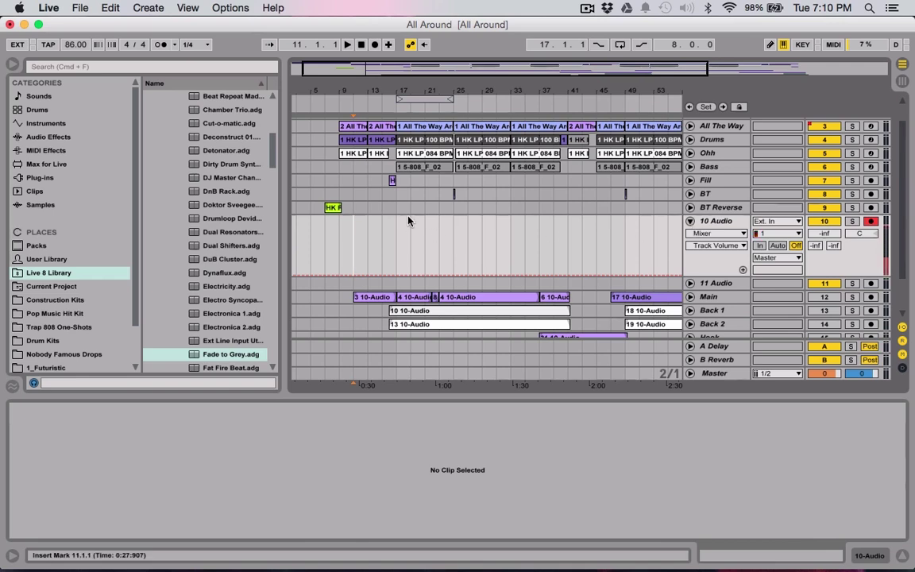
# Step: Record a short take on the 10 Audio track from bar 11 to about bar 13 and enlarge that section
pyautogui.click(376, 44)
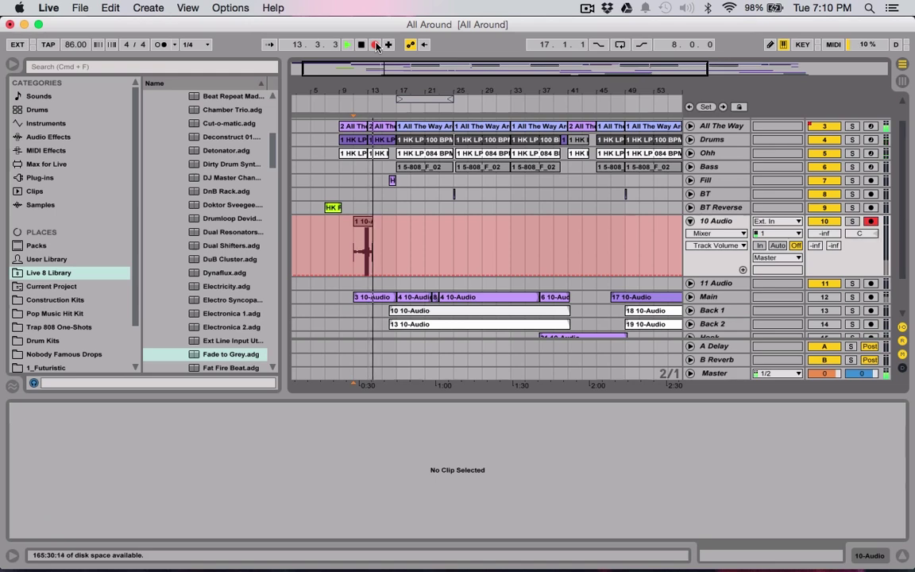
pyautogui.click(375, 45)
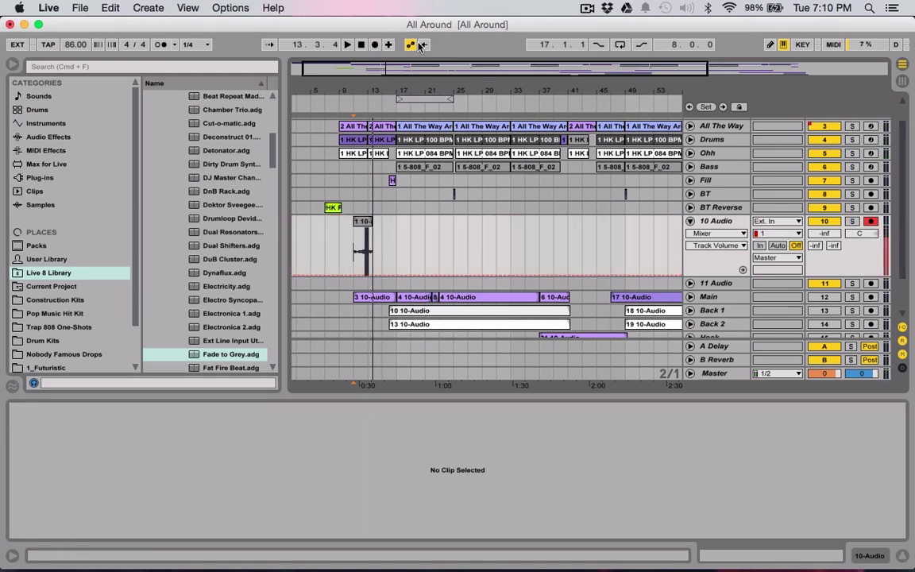
pyautogui.moveTo(328, 68); pyautogui.dragTo(328, 111)
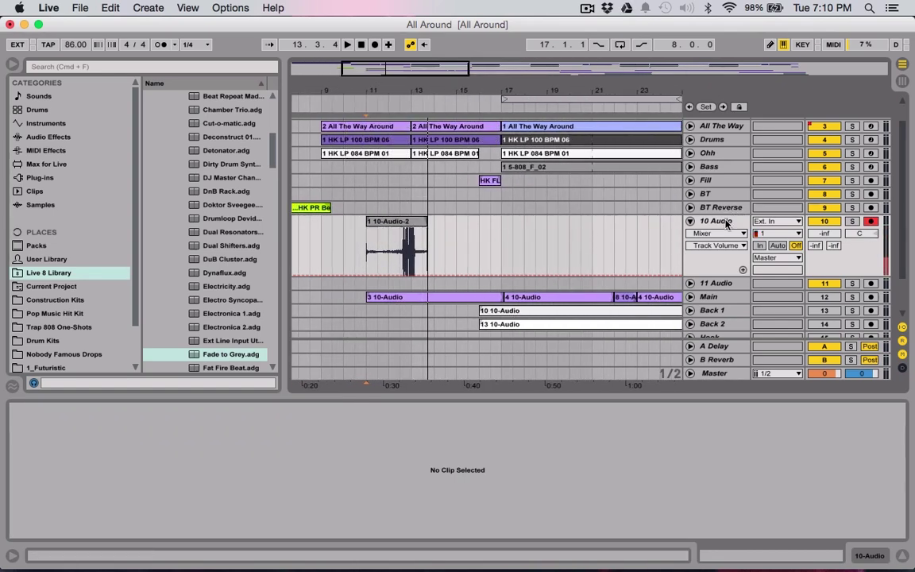
# Step: Unfold the 11 Audio track, choose input 1, and arm and disarm it so neither new track is record-armed
pyautogui.press('super+t')
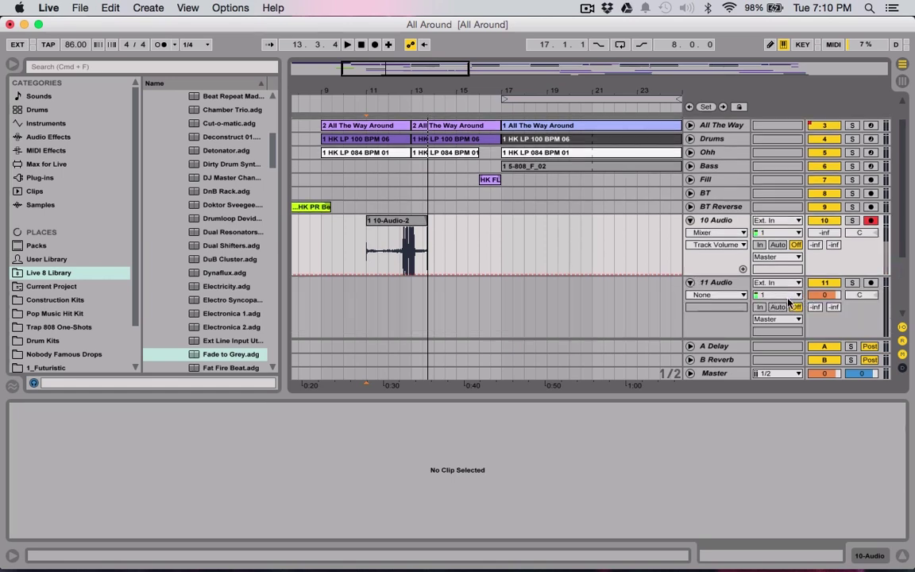
pyautogui.click(788, 296)
pyautogui.click(763, 303)
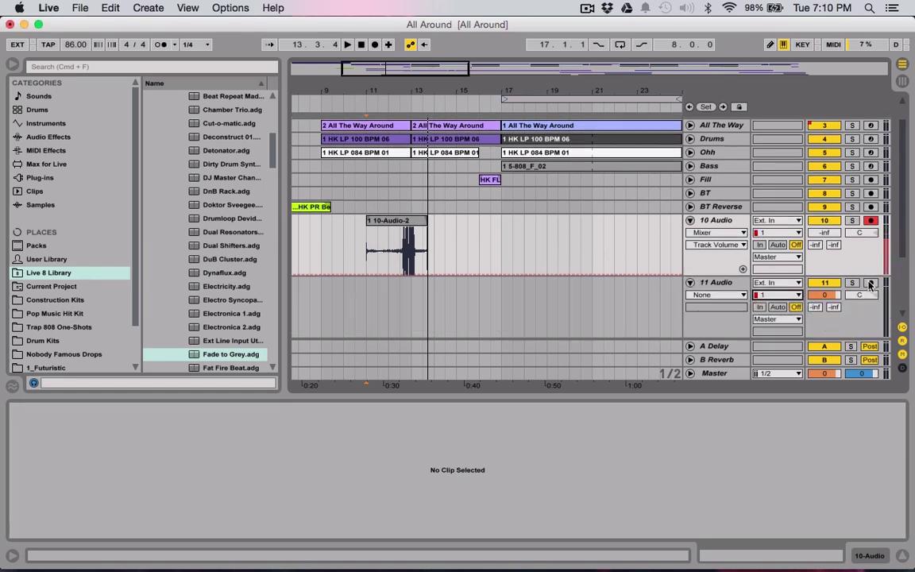
pyautogui.click(871, 283)
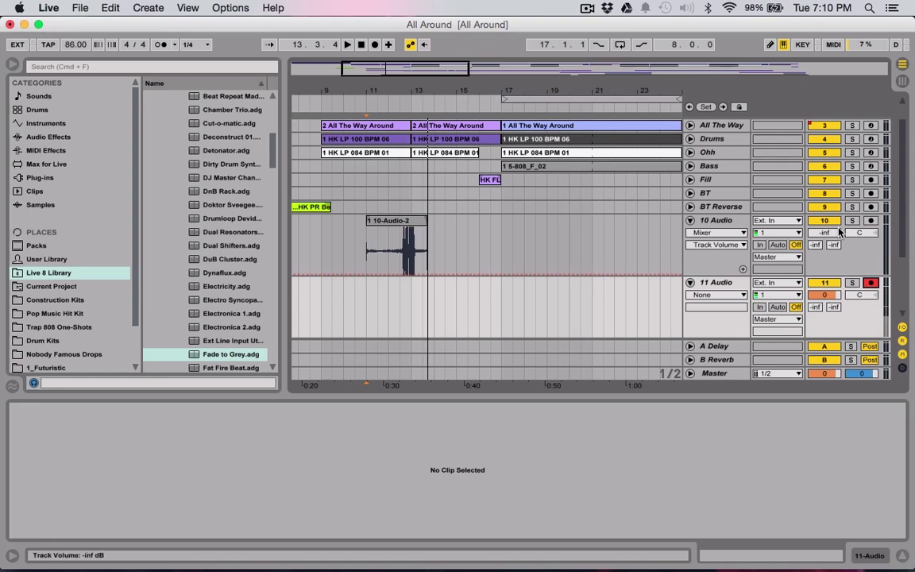
pyautogui.click(870, 283)
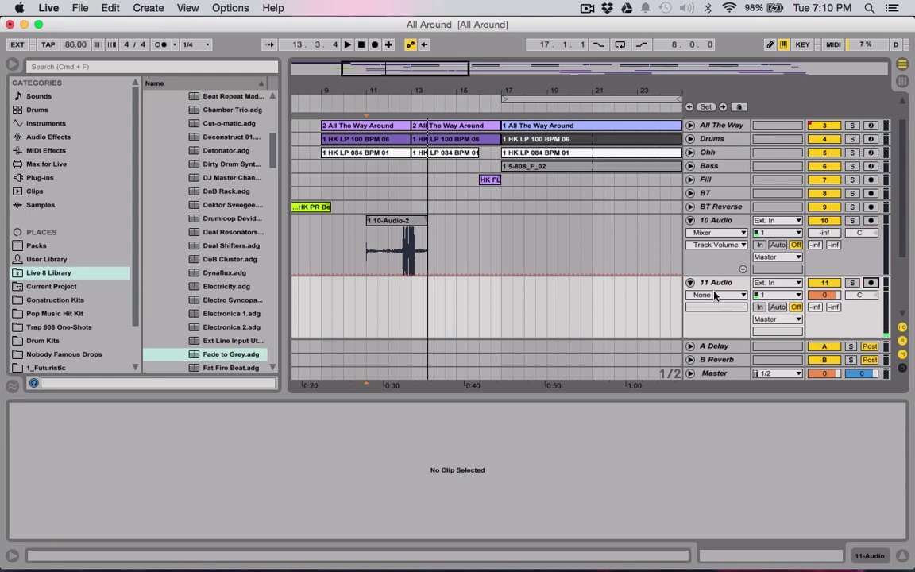
# Step: Move the recorded 10-Audio-2 clip from 10 Audio down to the 11 Audio track, still starting at bar 11
pyautogui.press('Left')
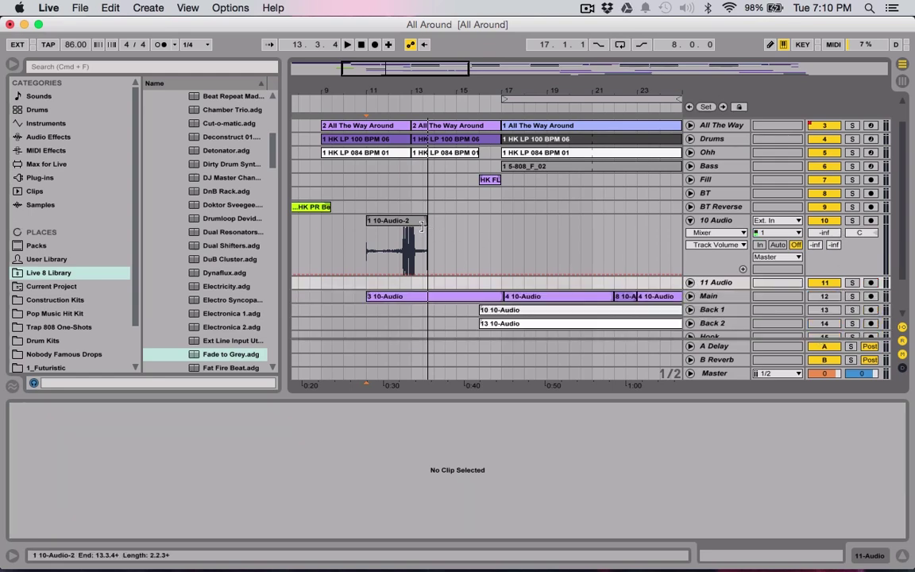
pyautogui.moveTo(421, 226); pyautogui.dragTo(403, 284)
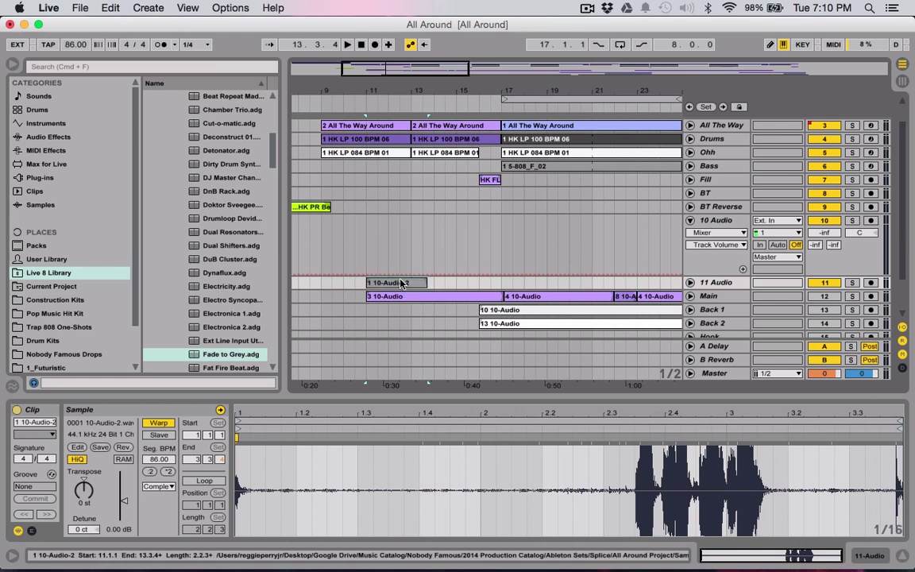
# Step: Solo and unfold the 11 Audio track, and lower its track volume to -11.2 dB
pyautogui.click(852, 282)
pyautogui.press('Right')
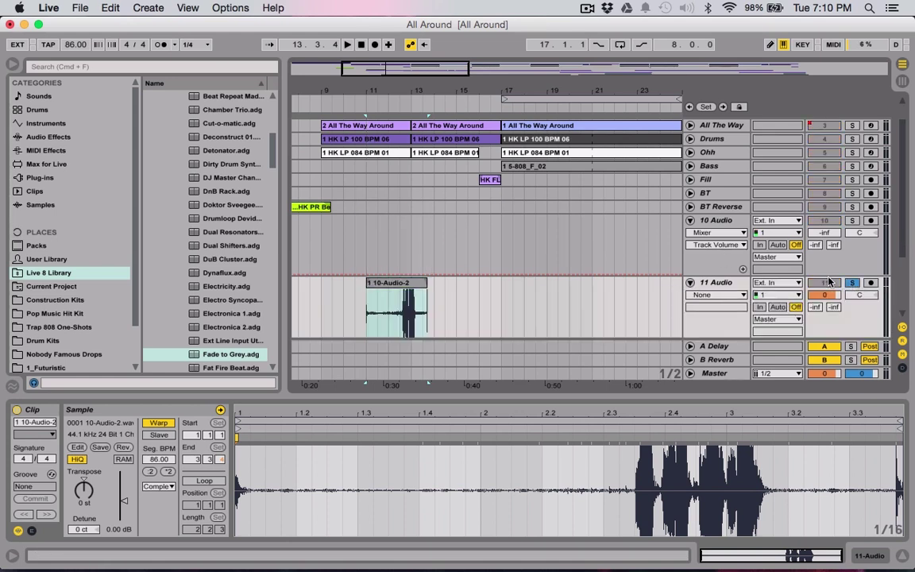
pyautogui.moveTo(826, 295); pyautogui.dragTo(831, 298)
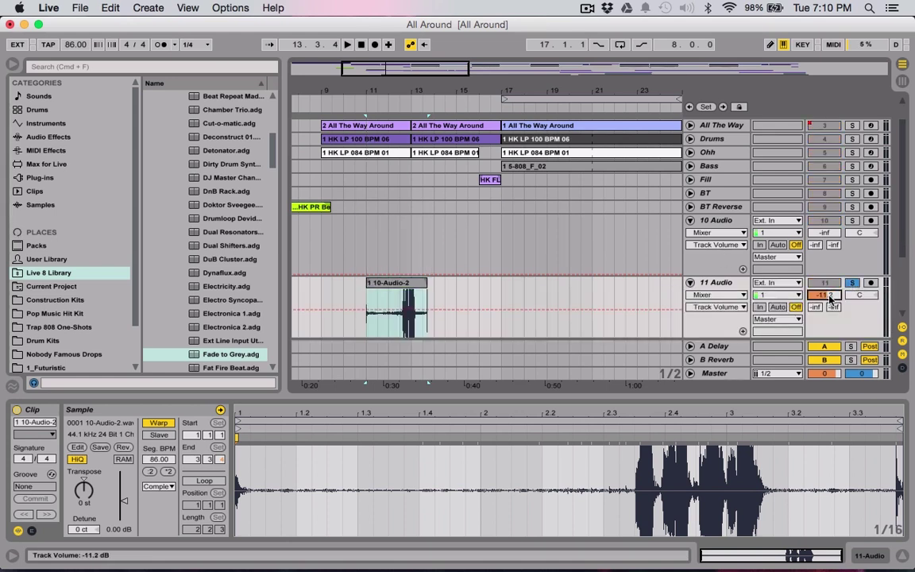
# Step: Play back the 10-Audio-2 clip while lowering the 11 Audio track's volume to -20.3 dB, and unsolo and fold the track
pyautogui.press('space')
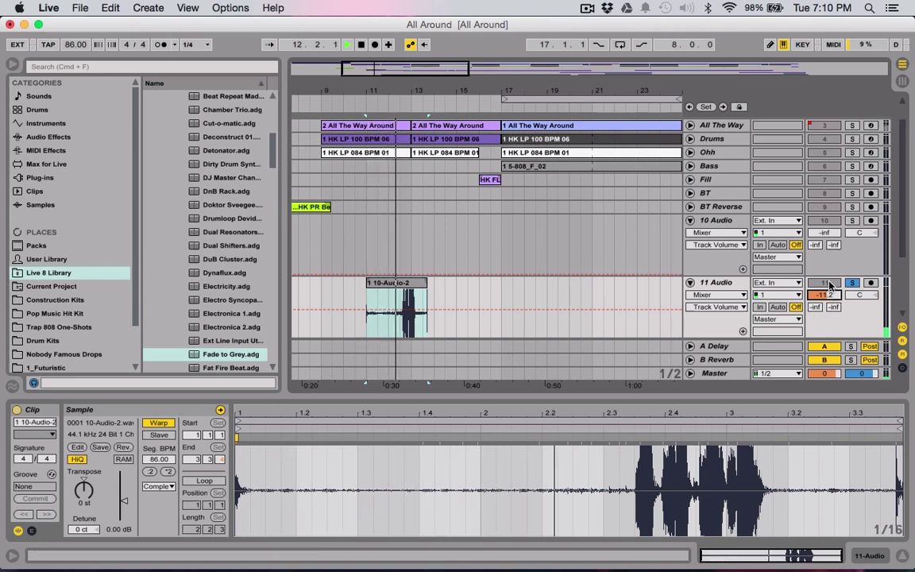
pyautogui.moveTo(826, 295); pyautogui.dragTo(825, 302)
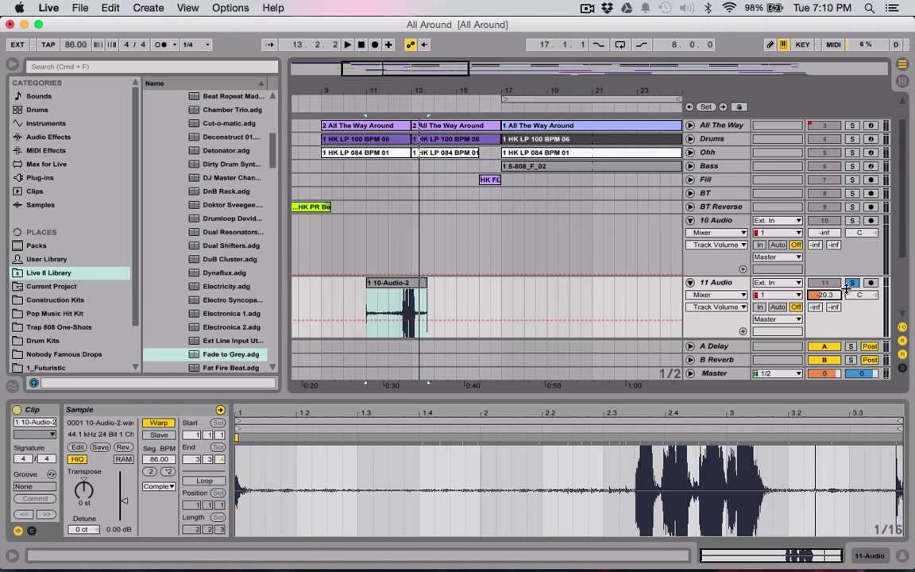
pyautogui.moveTo(388, 70); pyautogui.dragTo(387, 57)
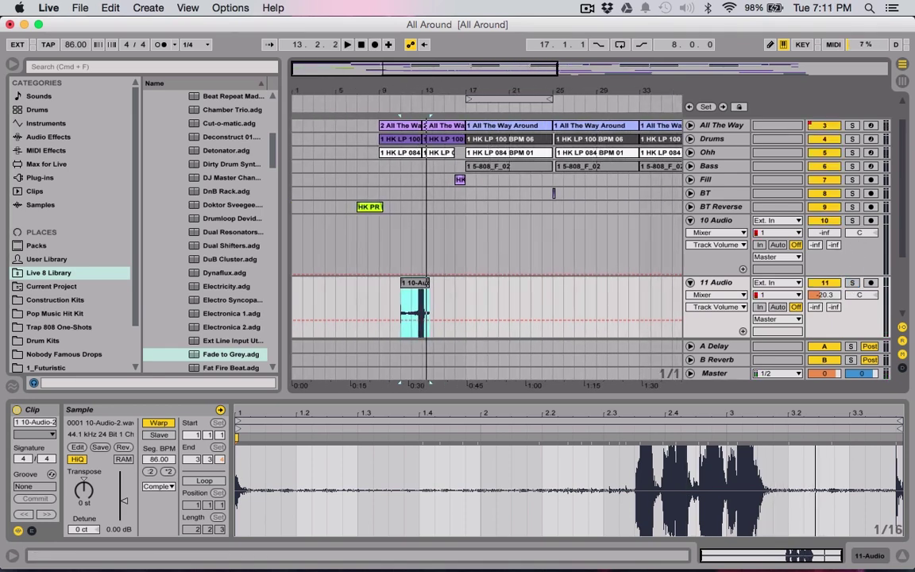
pyautogui.click(690, 283)
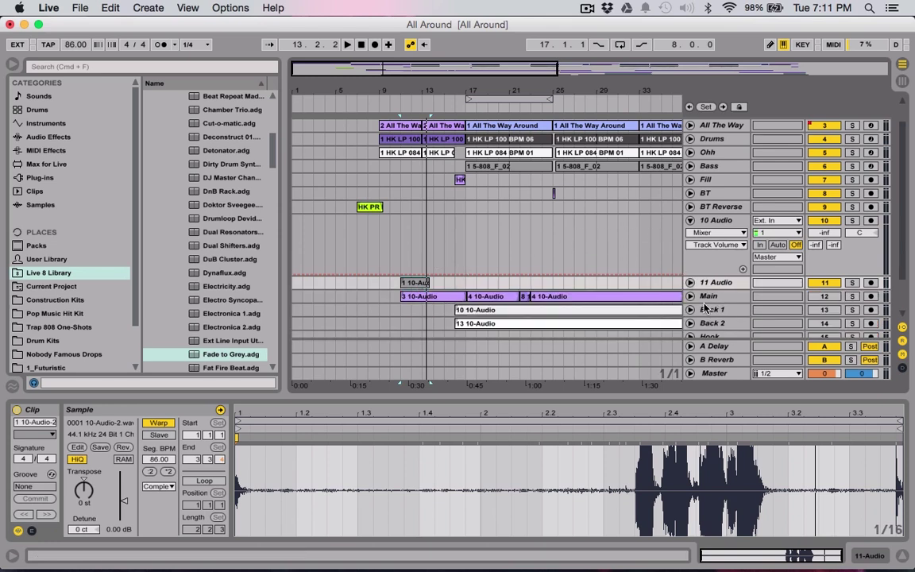
pyautogui.click(410, 298)
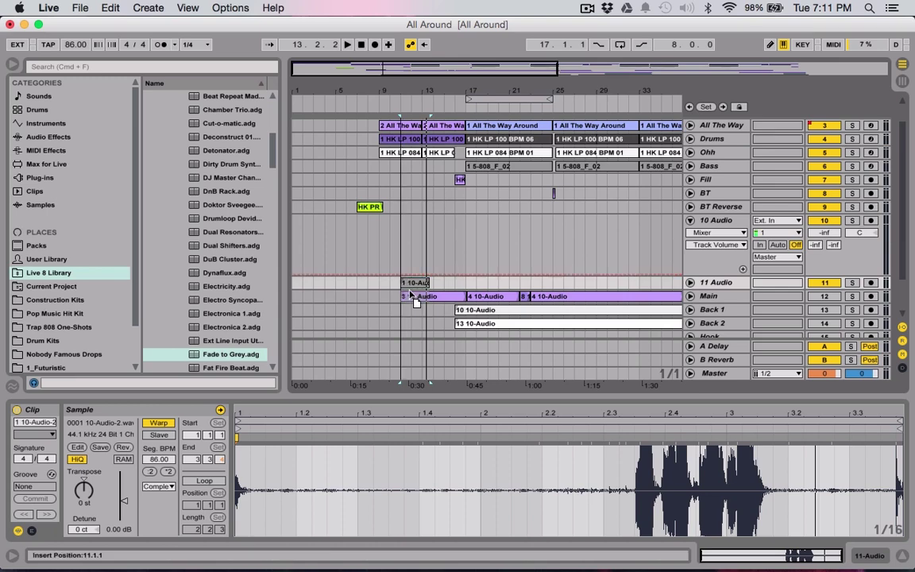
pyautogui.click(409, 288)
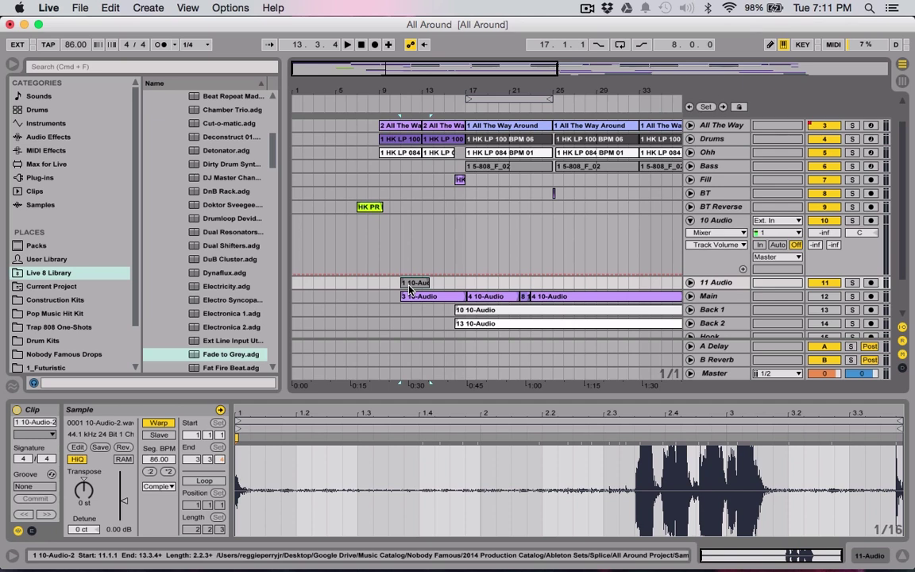
pyautogui.click(728, 373)
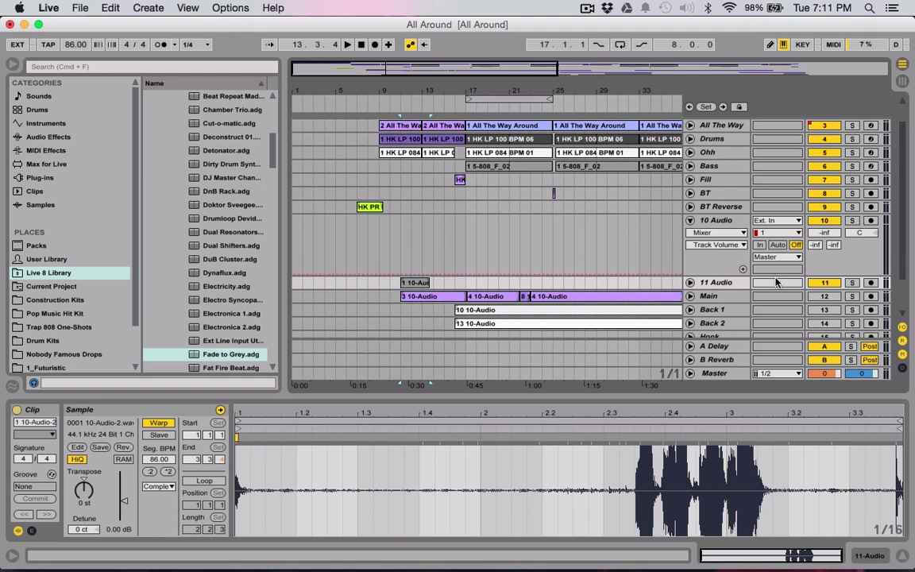
# Step: Highlight the Main track's vocal clips from bar 11 to bar 71 to examine how the lead vocal is laid out
pyautogui.hscroll(3, 604, 236)
pyautogui.scroll(-1, 604, 236)
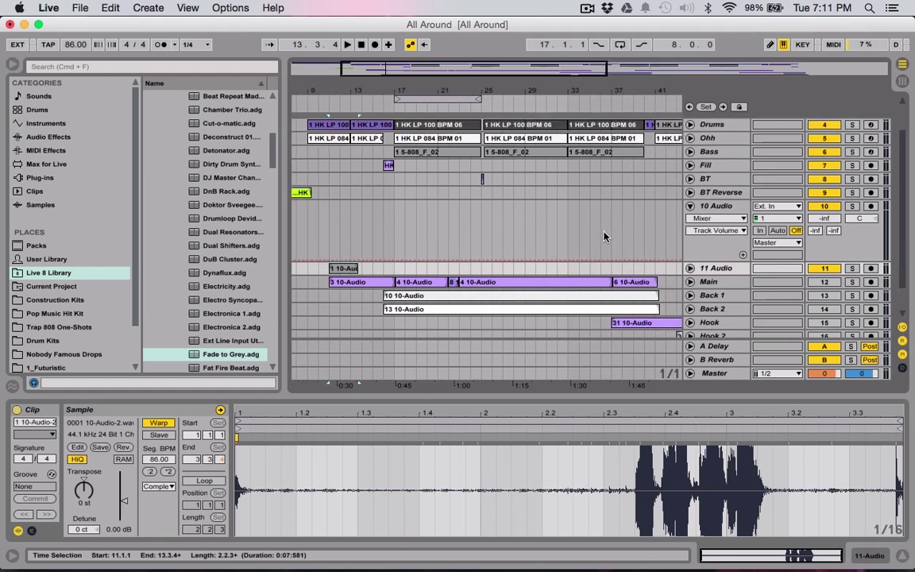
pyautogui.scroll(-5, 511, 311)
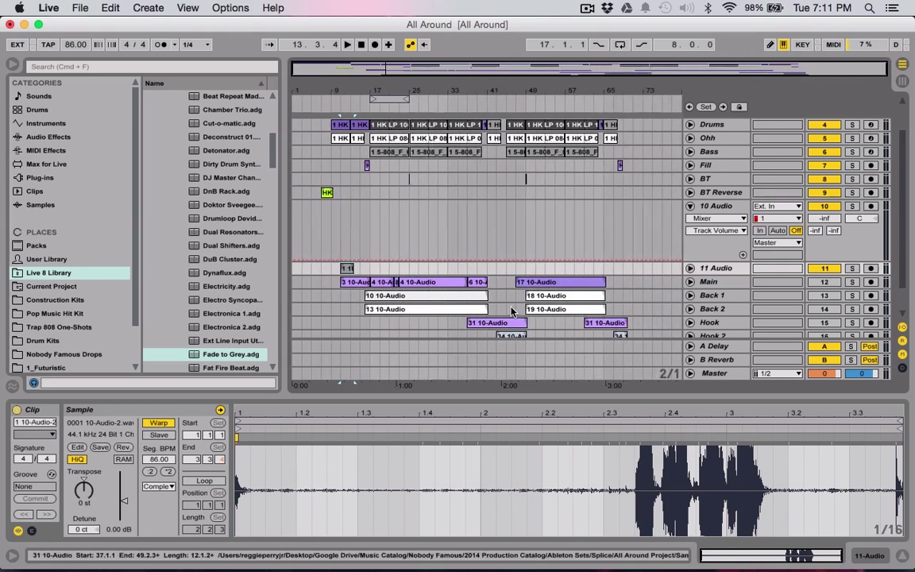
pyautogui.moveTo(632, 282); pyautogui.dragTo(339, 285)
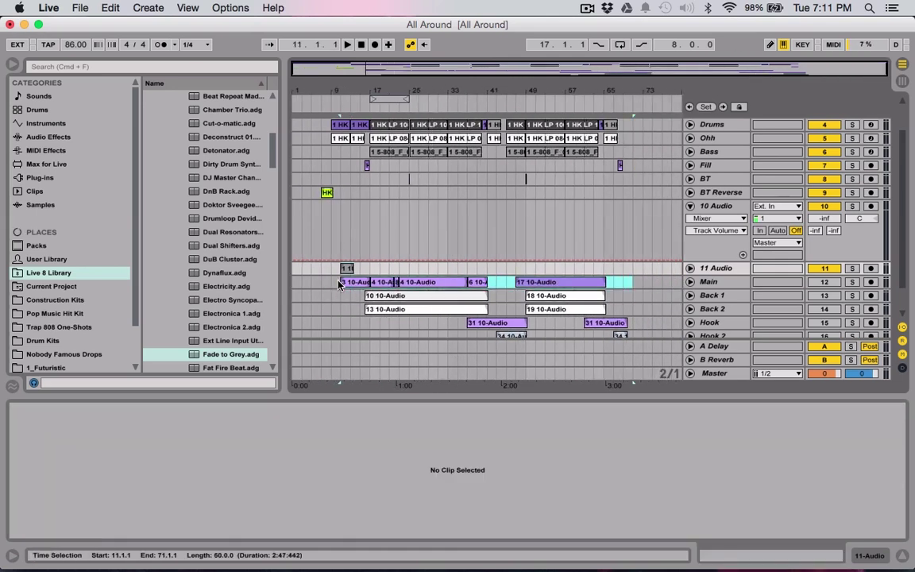
pyautogui.scroll(-2, 339, 284)
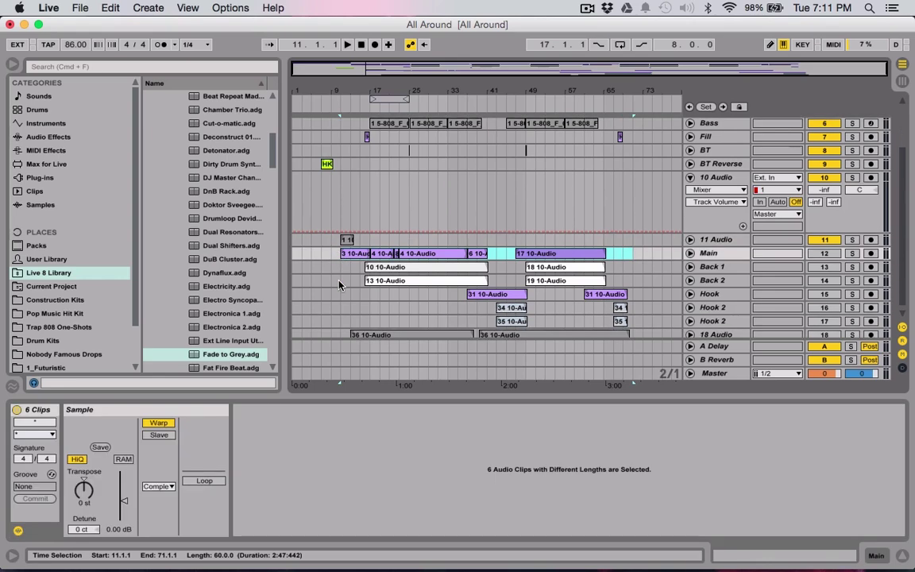
# Step: Highlight the backing vocal clips on Back 1 and Back 2 from bar 11 to bar 69
pyautogui.moveTo(648, 252); pyautogui.dragTo(628, 282)
pyautogui.keyDown('shift'); pyautogui.click(342, 267); pyautogui.keyUp('shift')
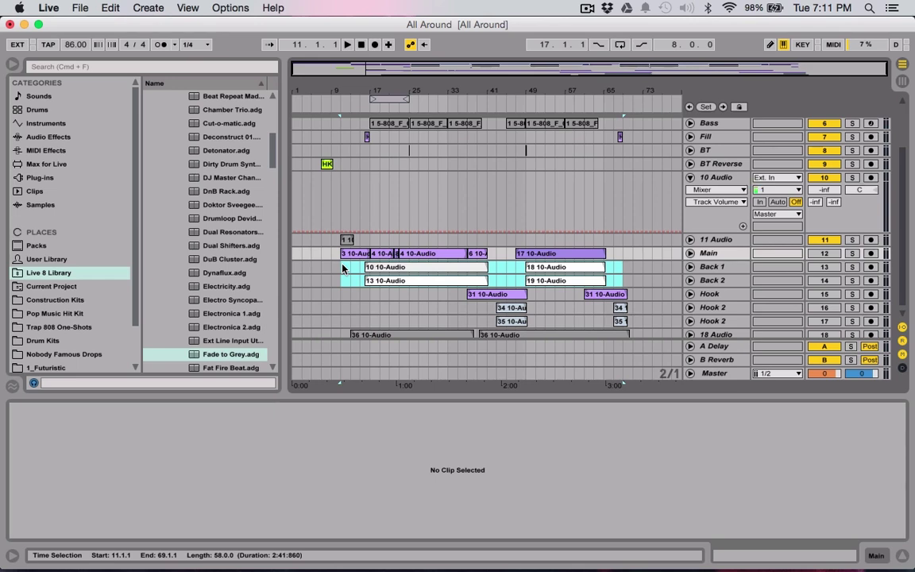
pyautogui.click(343, 269)
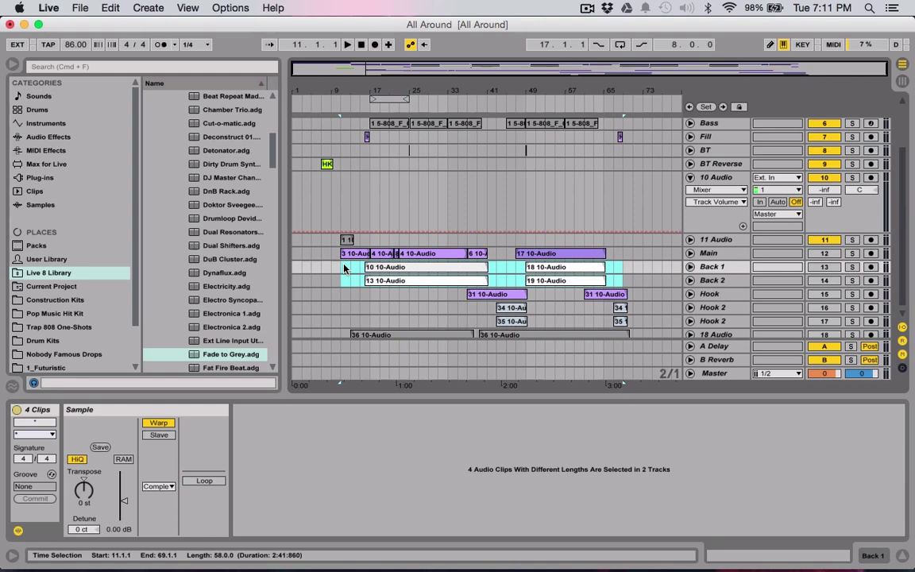
pyautogui.scroll(-1, 444, 270)
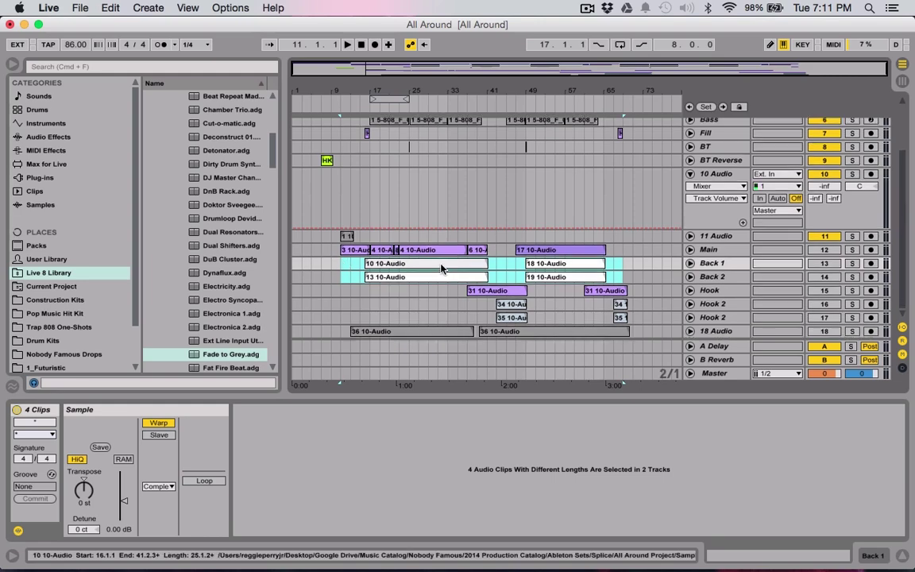
# Step: Highlight the clips on both Hook 2 tracks from bar 41 to bar 71
pyautogui.moveTo(467, 291); pyautogui.dragTo(685, 291)
pyautogui.moveTo(594, 324); pyautogui.dragTo(445, 308)
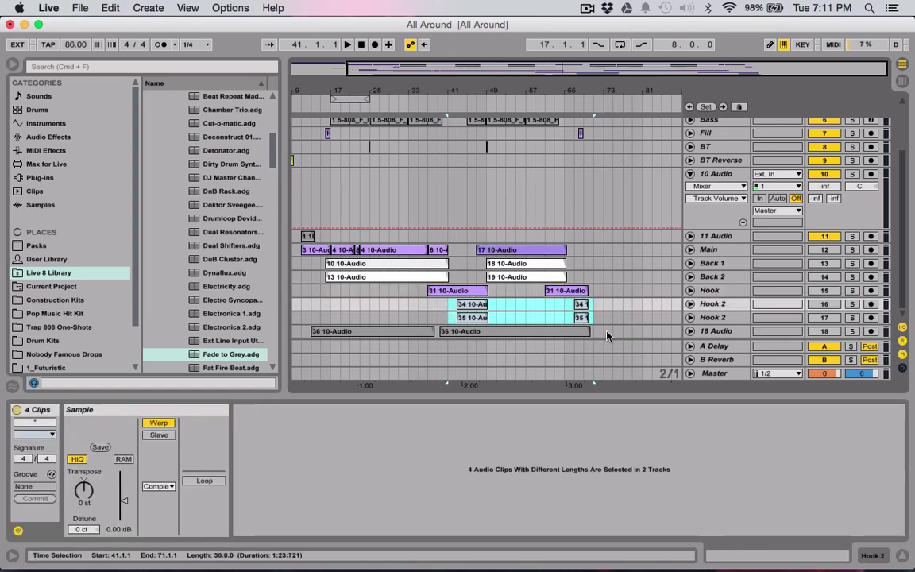
pyautogui.click(544, 297)
# Step: Rename the 18 Audio track as Ad Libs
pyautogui.click(714, 331)
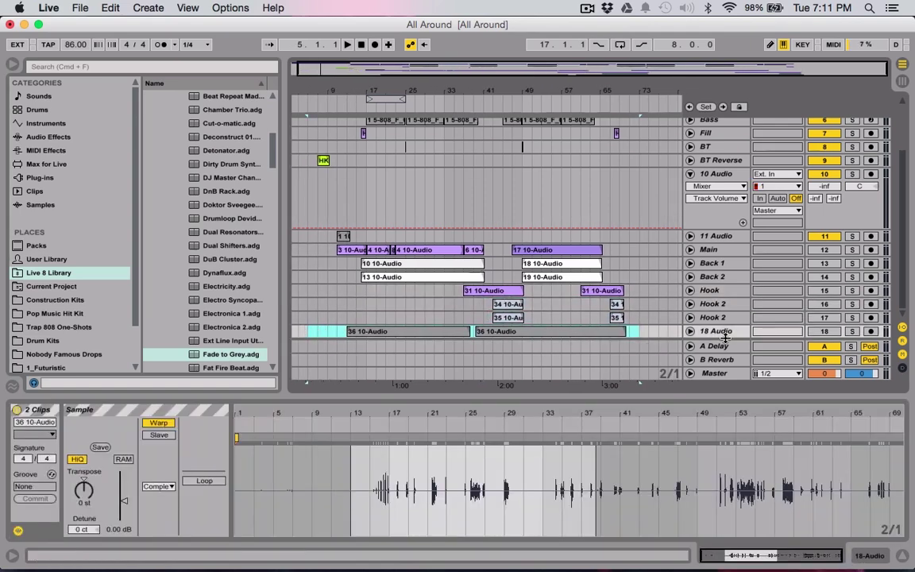
pyautogui.click(721, 334)
pyautogui.press('super+r')
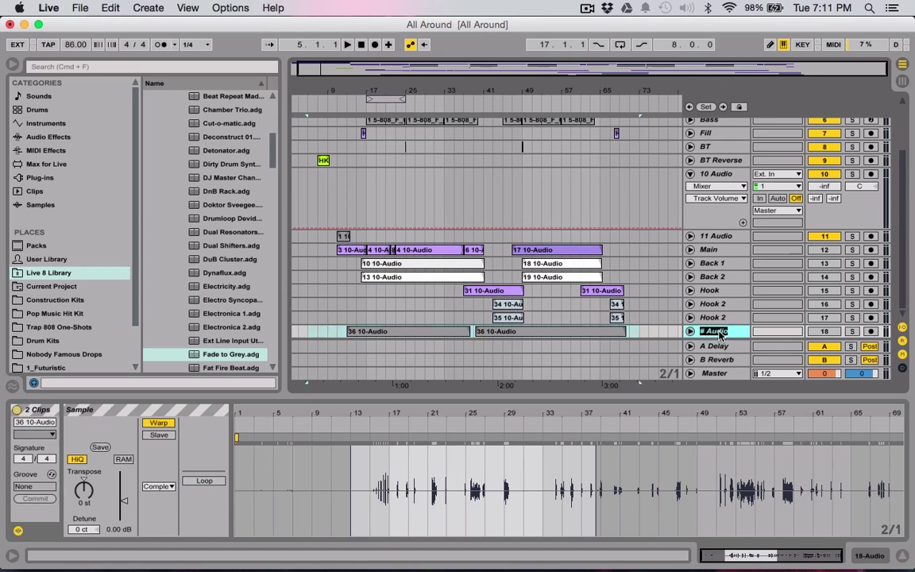
pyautogui.write('Ad Libs')
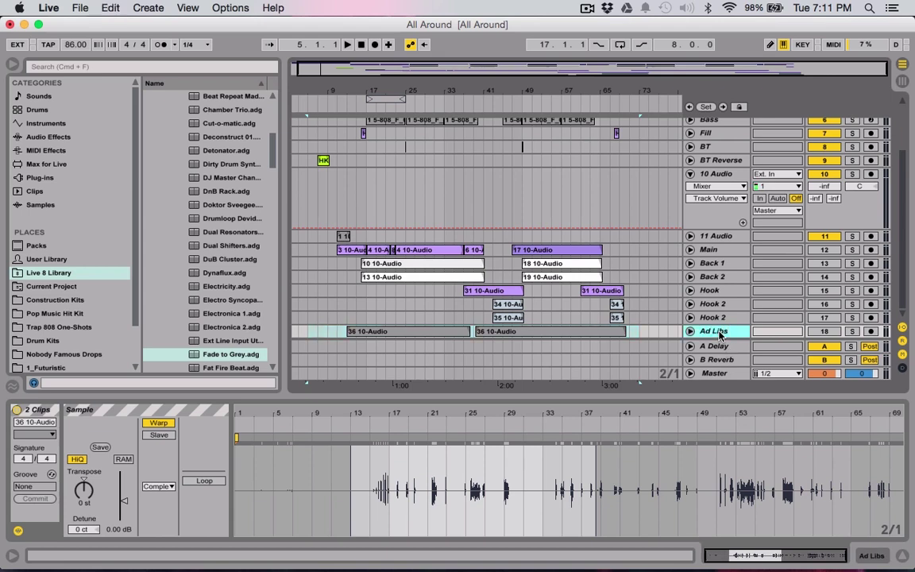
pyautogui.press('Return')
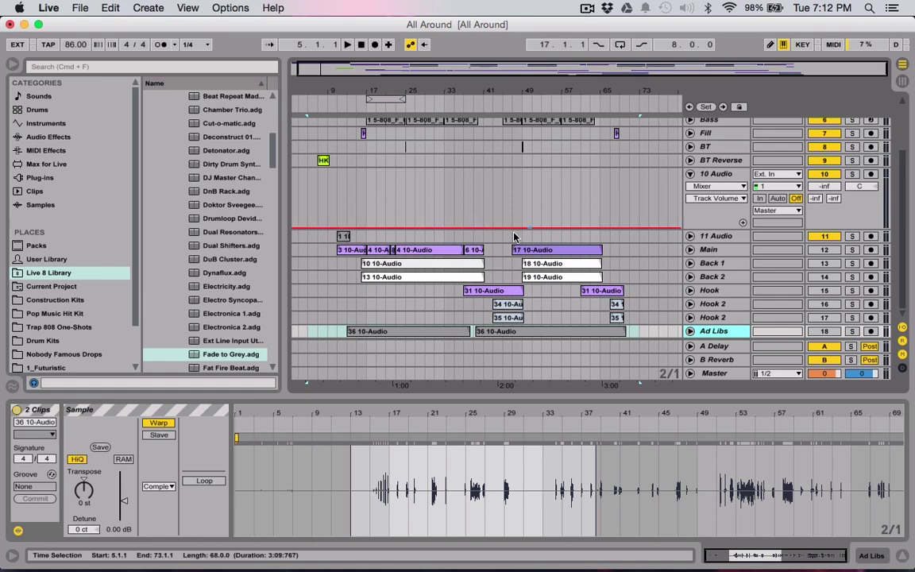
# Step: Delete the 10 Audio and 11 Audio demonstration tracks
pyautogui.click(728, 181)
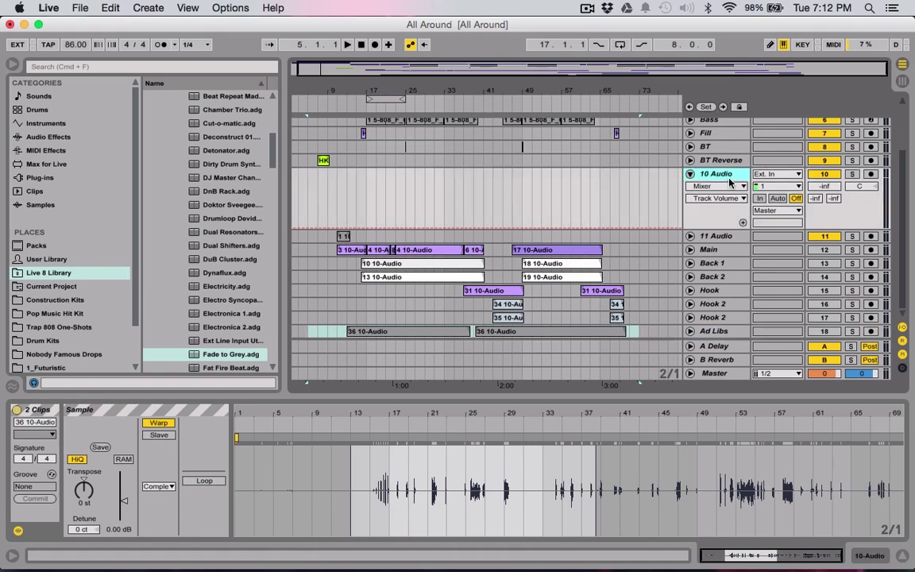
pyautogui.press('Delete')
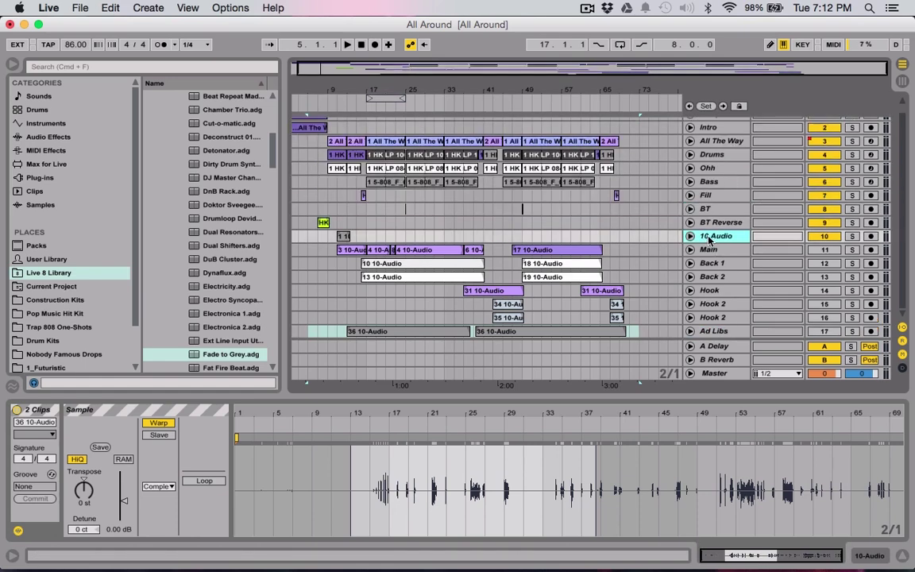
pyautogui.press('Delete')
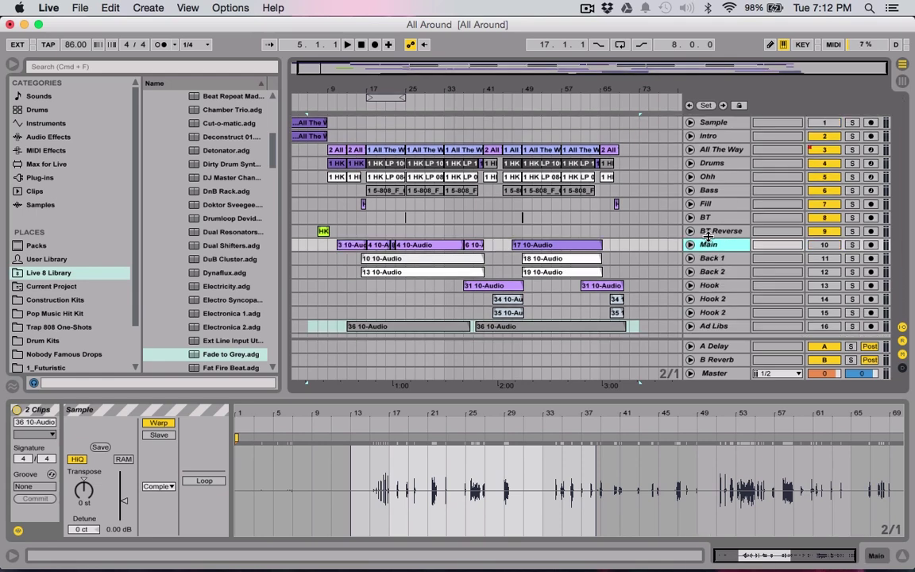
# Step: Unfold the Main vocal track at full height and enlarge the arrangement around bars 9 to 33
pyautogui.click(691, 244)
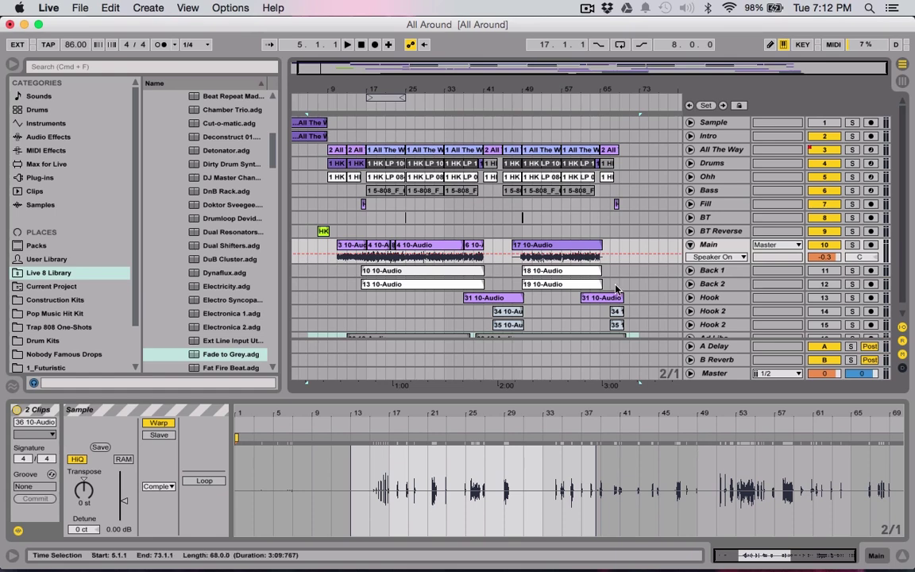
pyautogui.scroll(-1, 674, 273)
pyautogui.scroll(3, 631, 235)
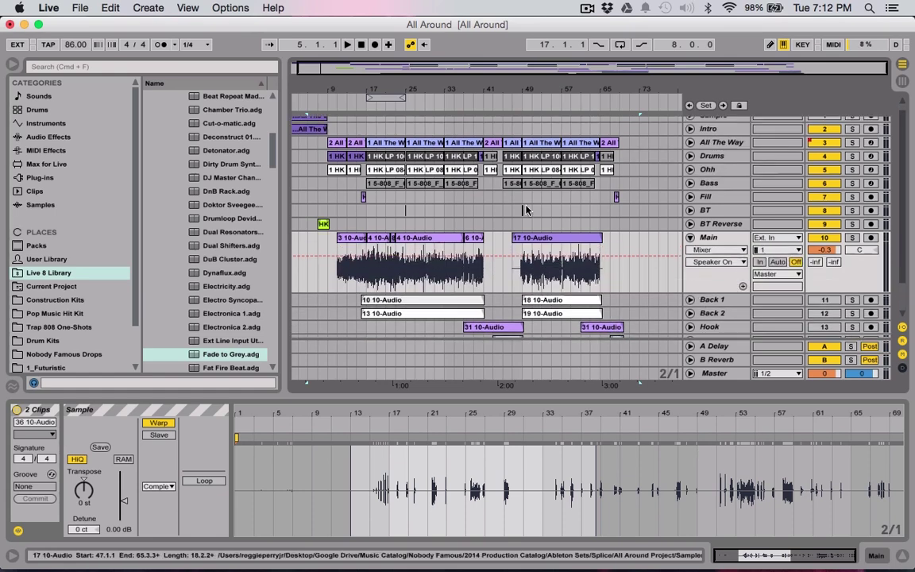
pyautogui.scroll(-2, 522, 207)
pyautogui.press('+')
pyautogui.press('+')
pyautogui.press('+')
pyautogui.press('+')
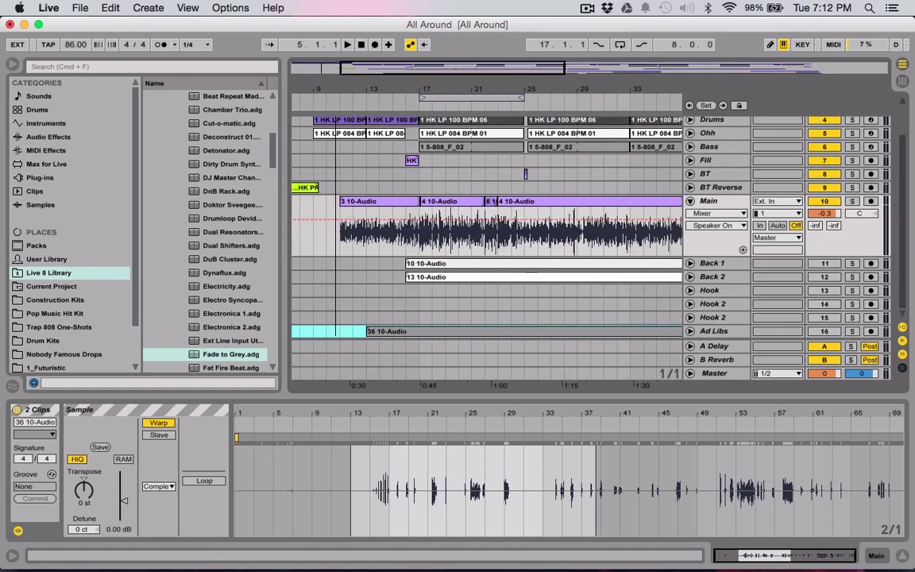
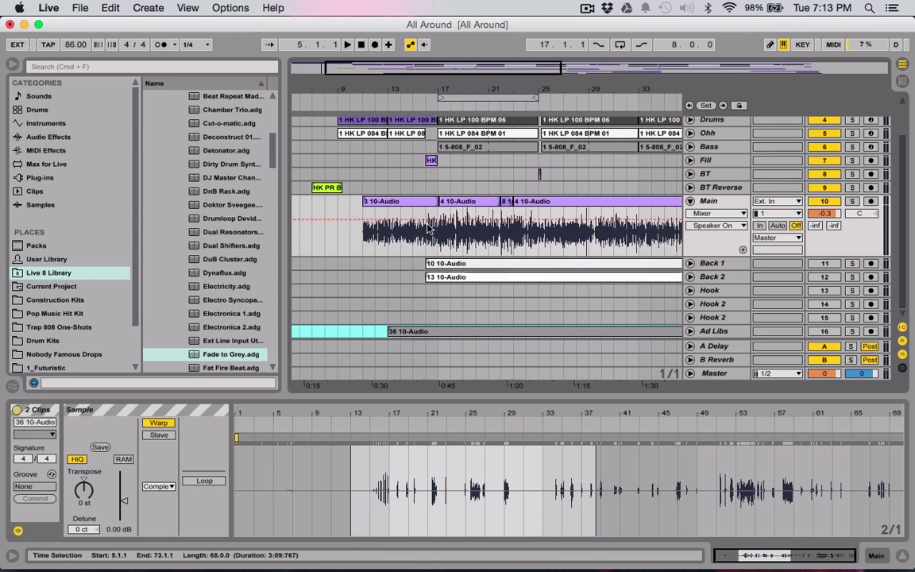
pyautogui.scroll(1, 427, 228)
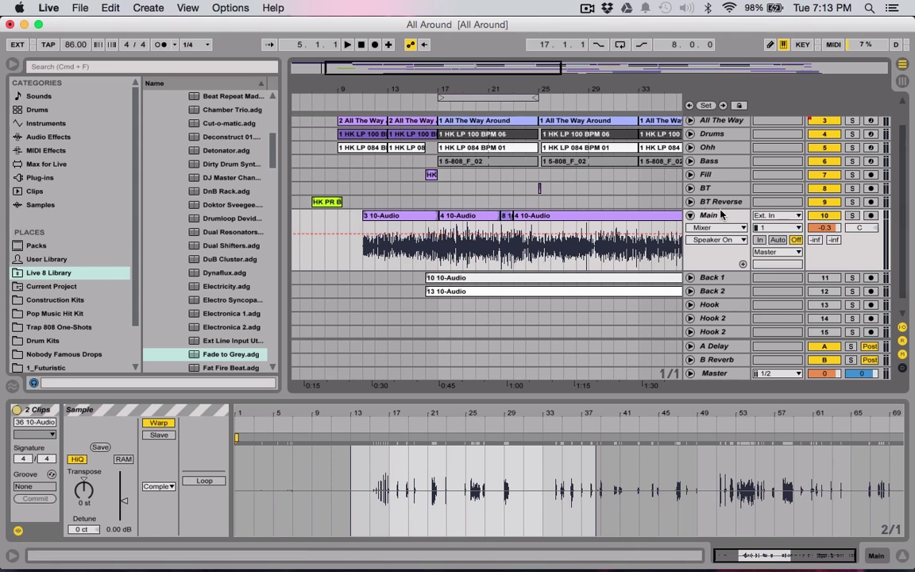
# Step: Add an EQ Eight audio effect with its default preset to the Main vocal track
pyautogui.click(698, 216)
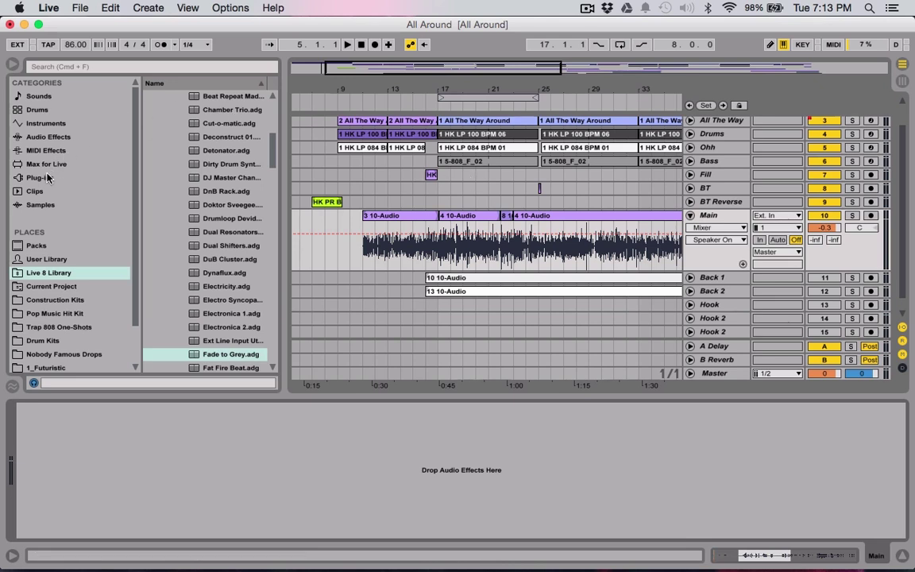
pyautogui.click(48, 123)
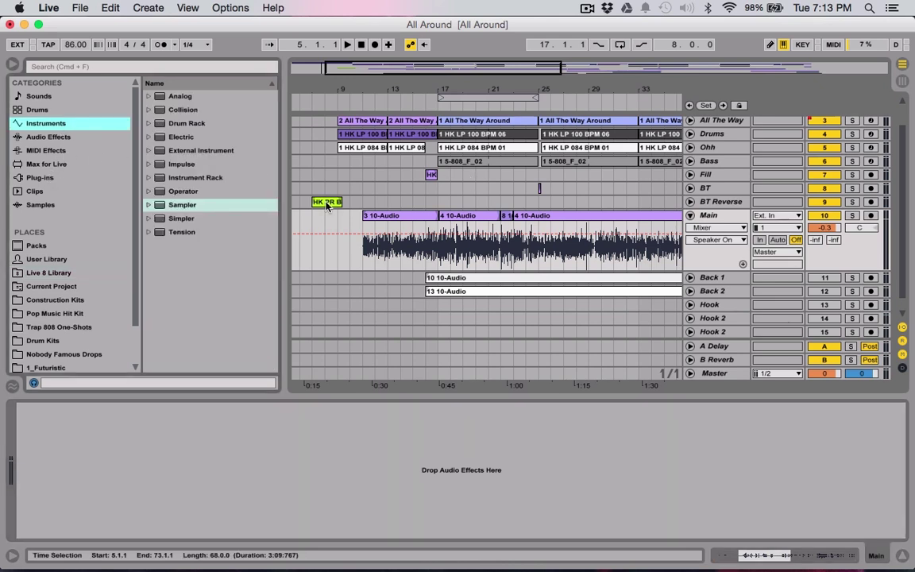
pyautogui.click(366, 278)
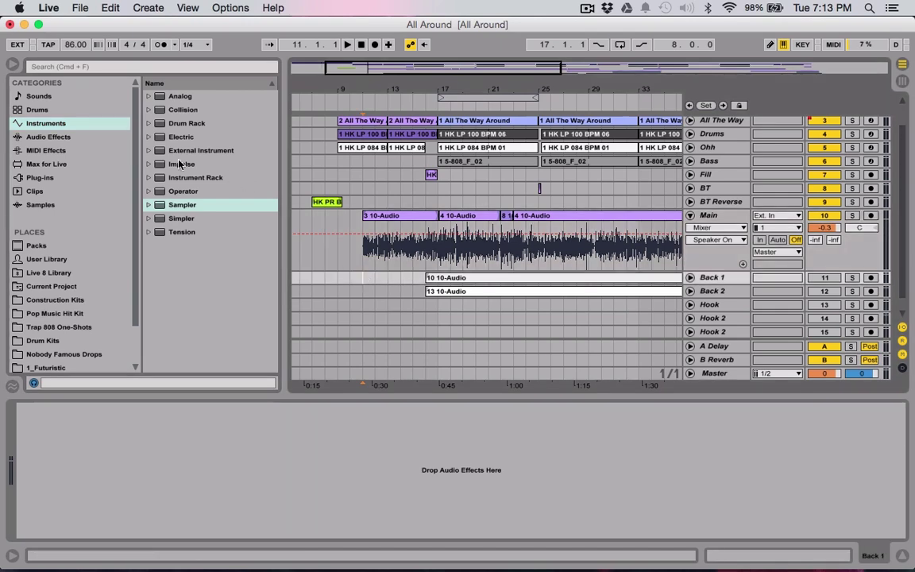
pyautogui.click(59, 137)
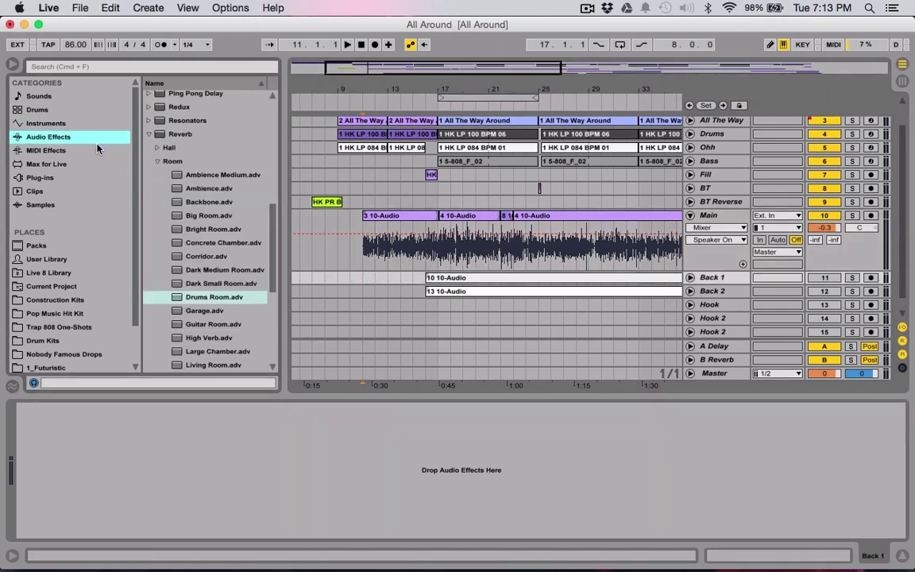
pyautogui.scroll(10, 175, 204)
pyautogui.click(192, 233)
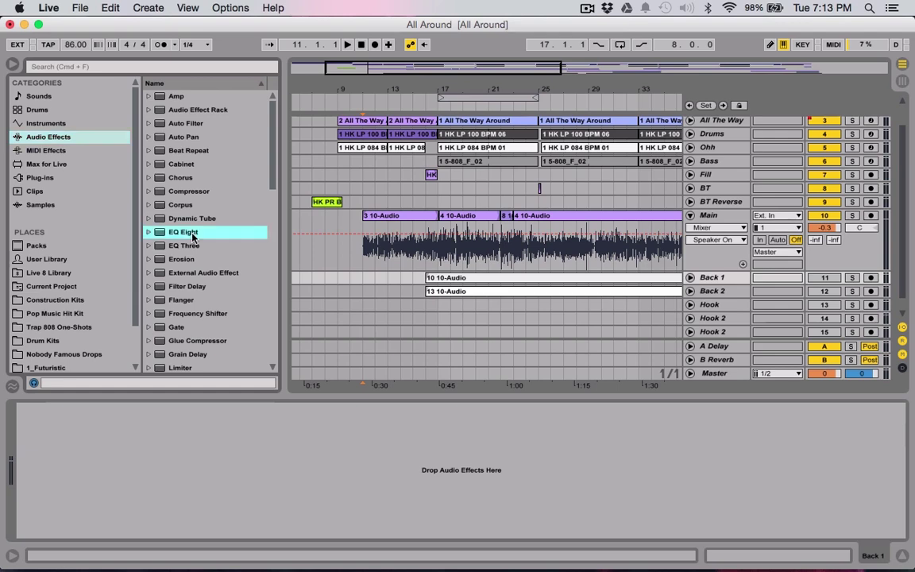
pyautogui.moveTo(711, 215); pyautogui.dragTo(712, 216)
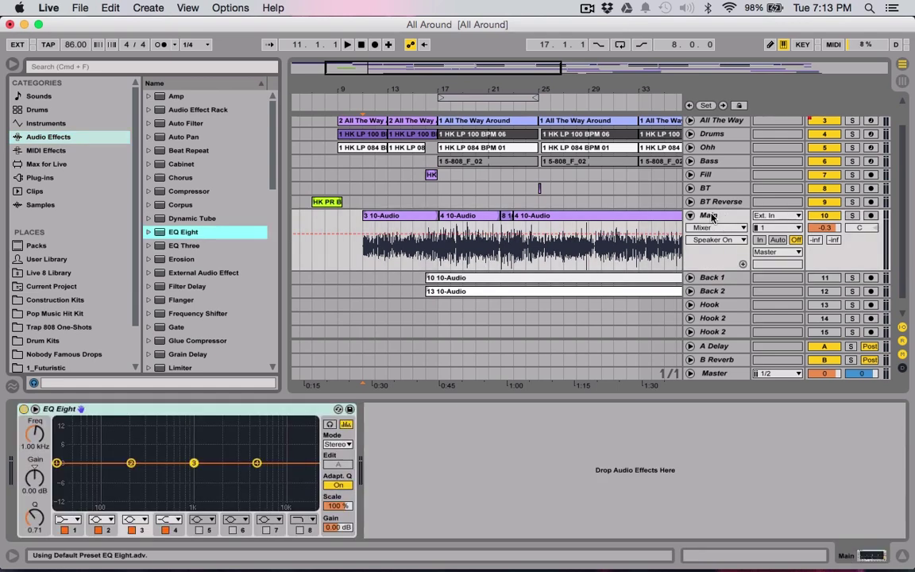
# Step: Play the song from bar 11 to hear the Main vocal with the beat
pyautogui.click(368, 285)
pyautogui.press('space')
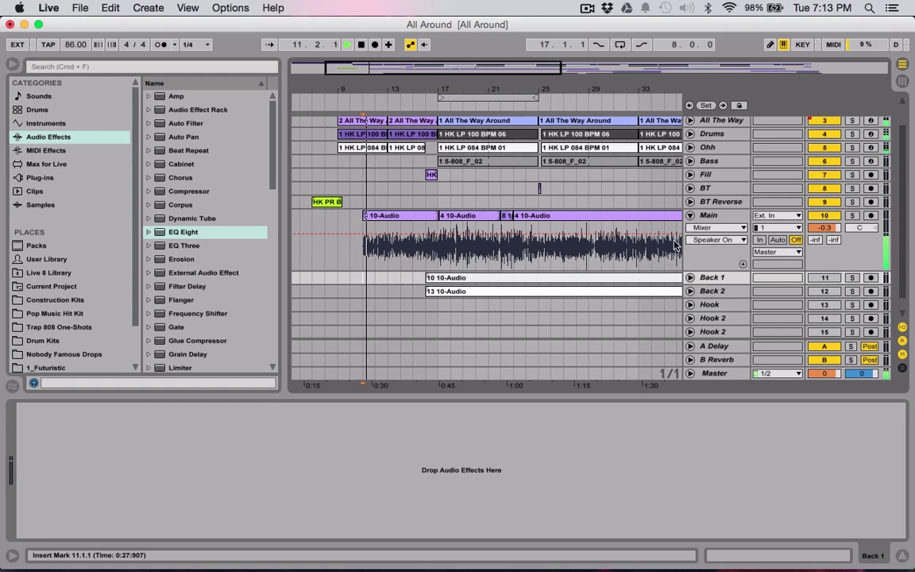
pyautogui.scroll(2, 691, 231)
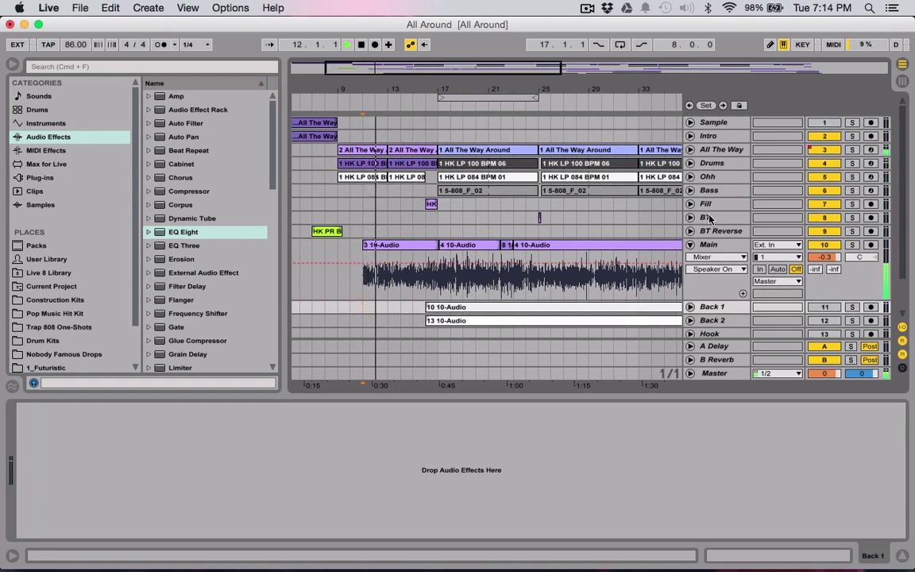
# Step: On the Main track's EQ Eight, change band 1 to a low cut and set its frequency to 125 Hz
pyautogui.click(708, 245)
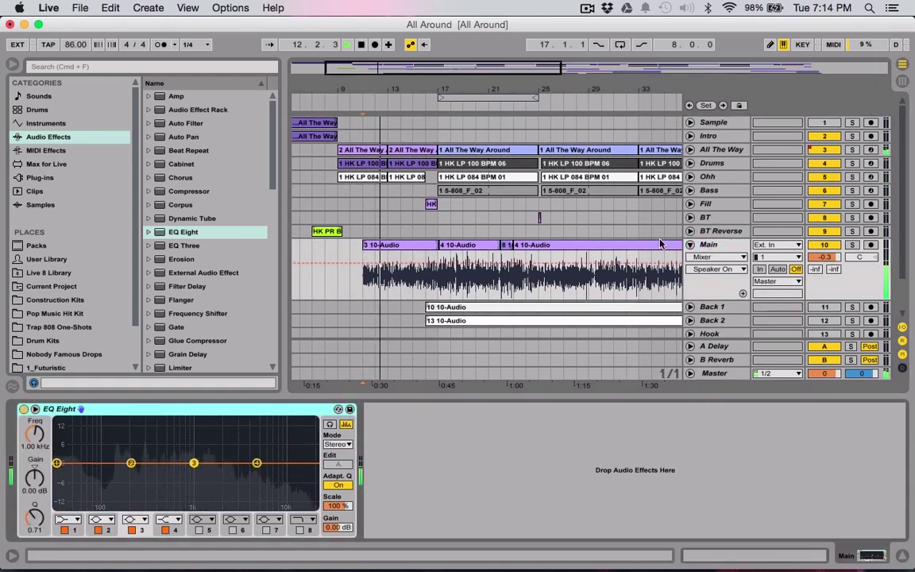
pyautogui.click(74, 526)
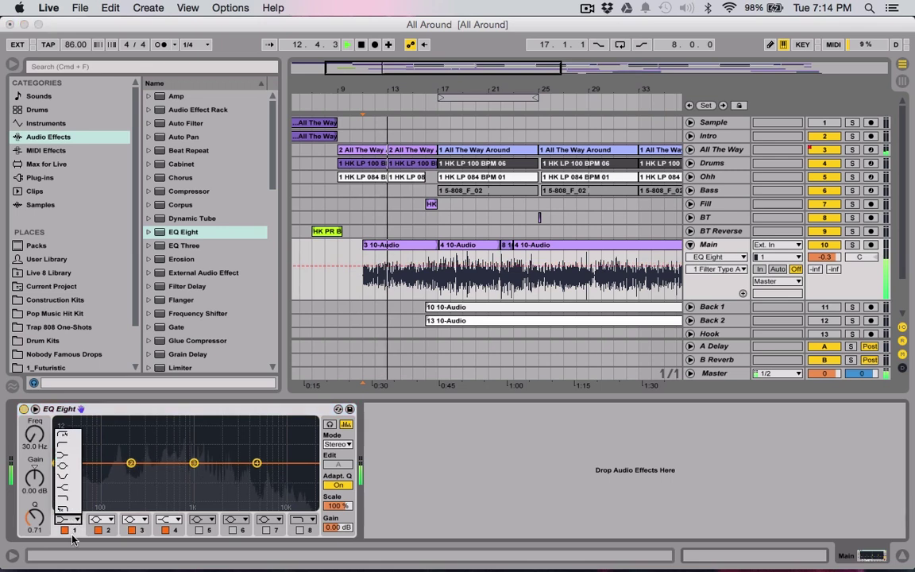
pyautogui.click(67, 488)
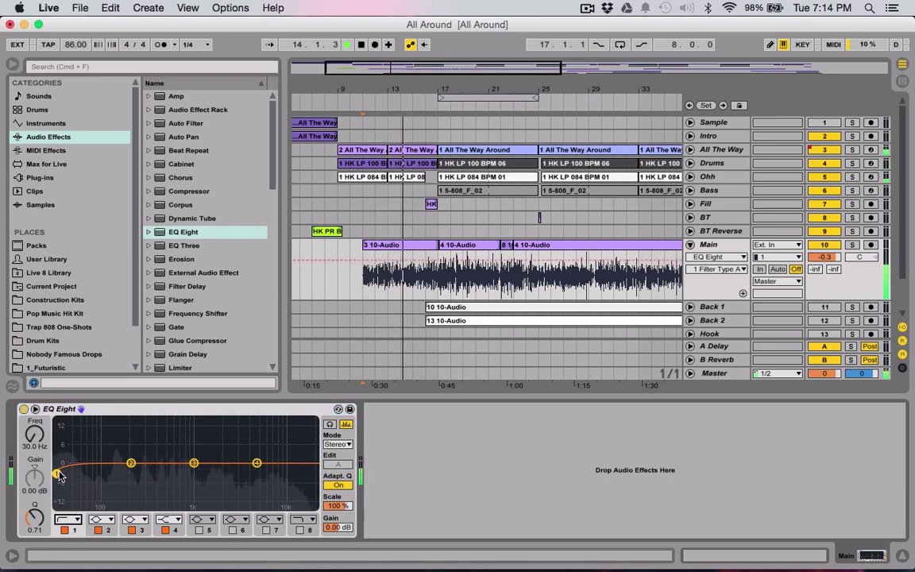
pyautogui.moveTo(57, 474); pyautogui.dragTo(90, 474)
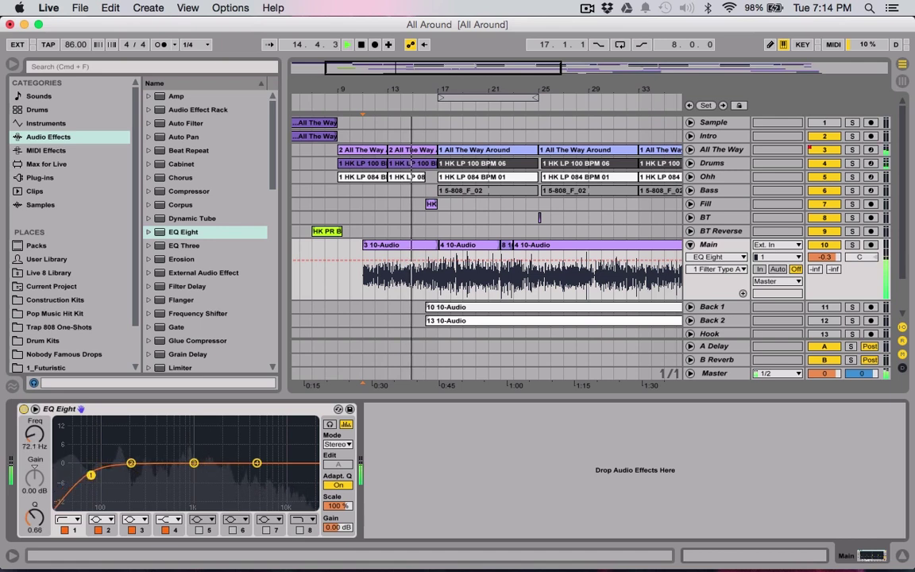
pyautogui.moveTo(35, 451); pyautogui.dragTo(35, 441)
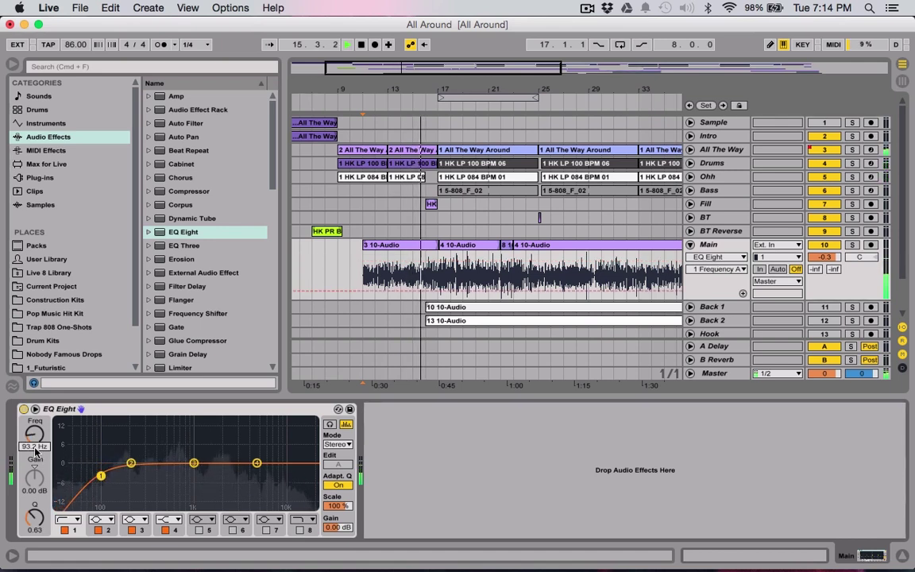
pyautogui.write('12')
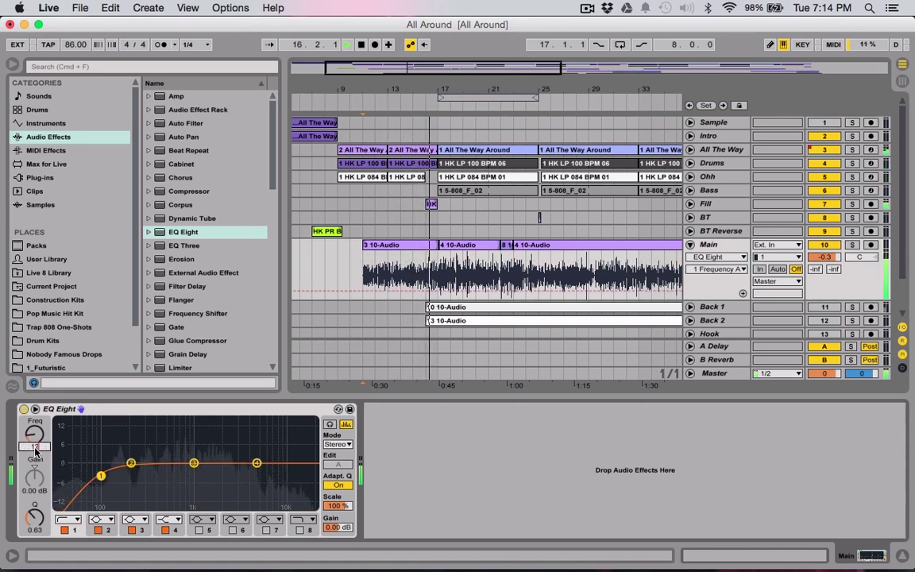
pyautogui.write('5')
pyautogui.press('Return')
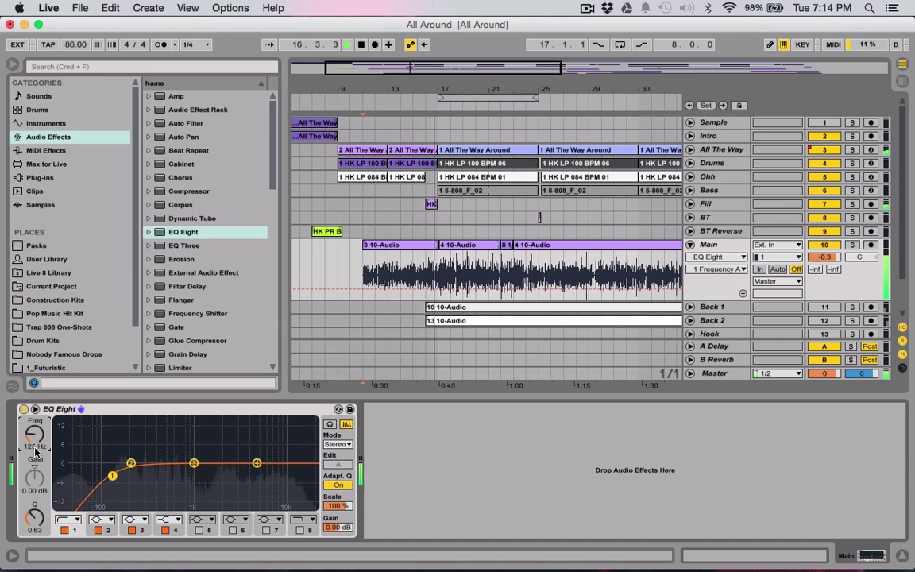
# Step: Make band 3 of the EQ Eight a narrow cut at 500 Hz with -5.00 dB gain and a Q of 7.58
pyautogui.click(195, 464)
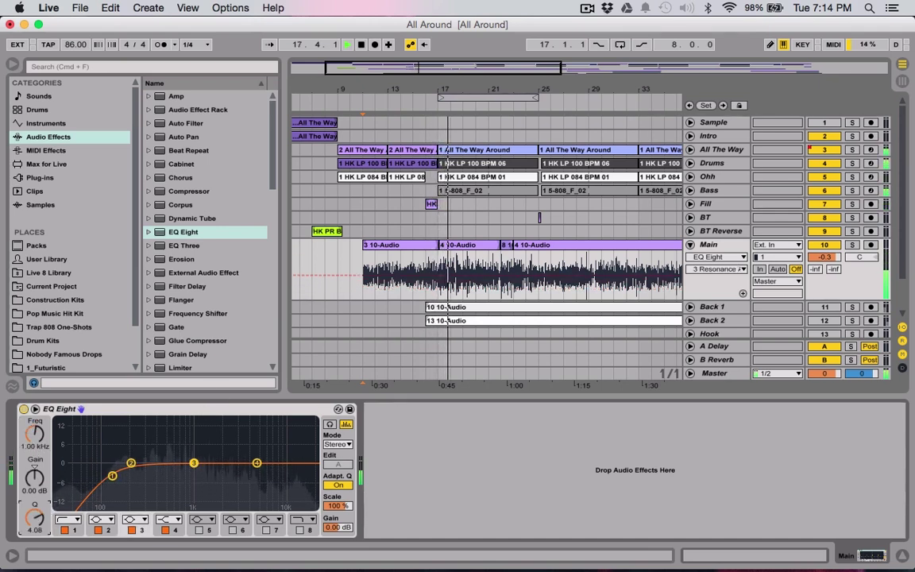
pyautogui.moveTo(34, 517)
pyautogui.mouseDown()
pyautogui.moveTo(35, 492)
pyautogui.moveTo(35, 508)
pyautogui.mouseUp()
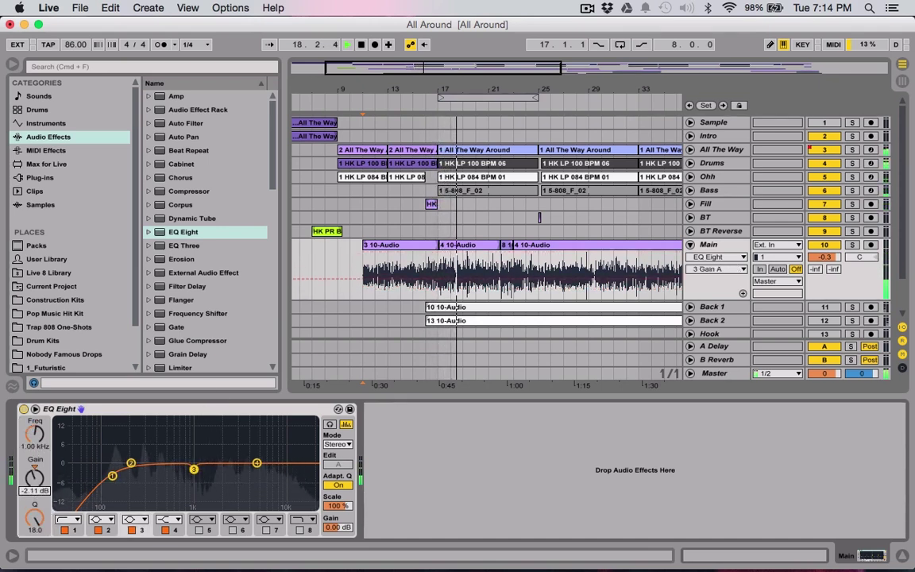
pyautogui.moveTo(37, 455)
pyautogui.mouseDown()
pyautogui.moveTo(34, 508)
pyautogui.moveTo(34, 464)
pyautogui.mouseUp()
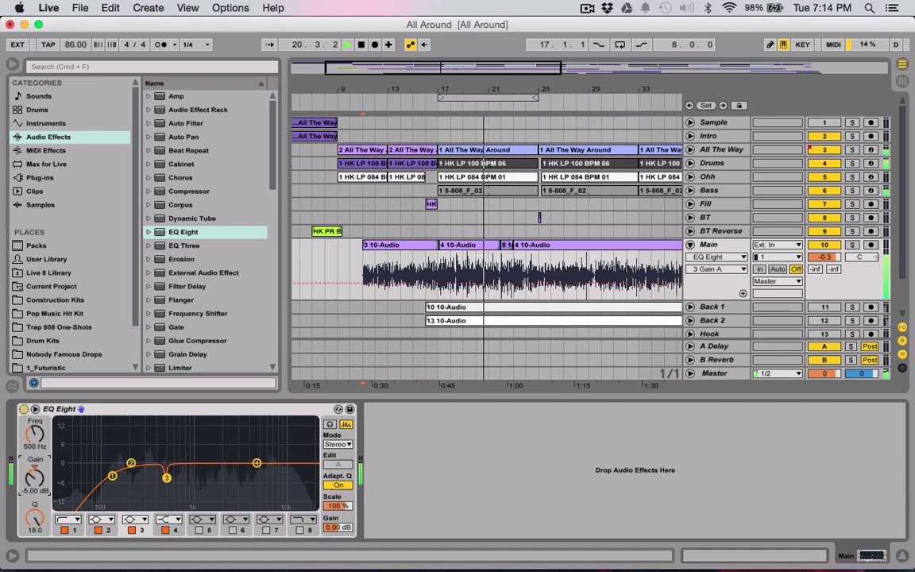
pyautogui.moveTo(34, 518)
pyautogui.mouseDown()
pyautogui.moveTo(34, 528)
pyautogui.moveTo(35, 520)
pyautogui.mouseUp()
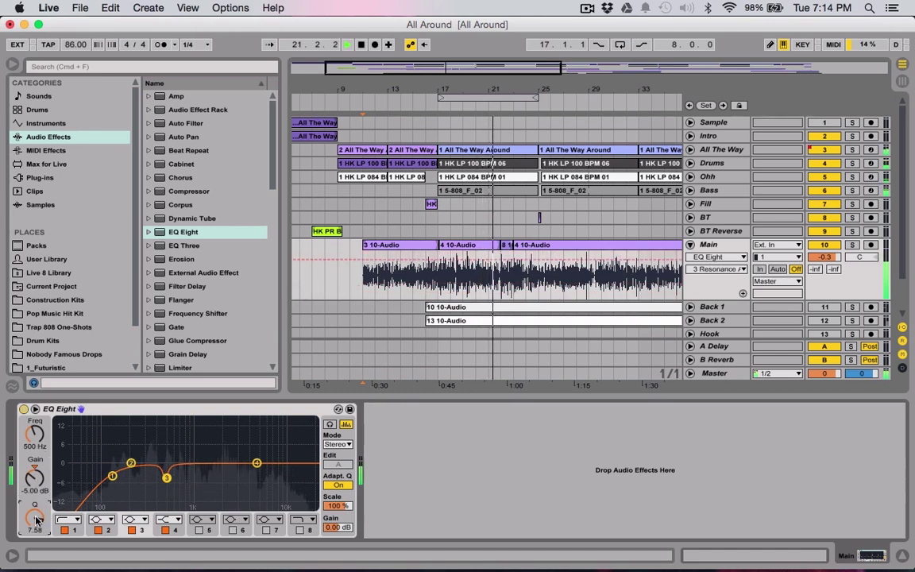
# Step: Boost EQ Eight band 2 by about 1.86 dB near 1.37 kHz and lower the band 4 shelf to -4.09 dB at 4.17 kHz
pyautogui.moveTo(130, 462); pyautogui.dragTo(201, 459)
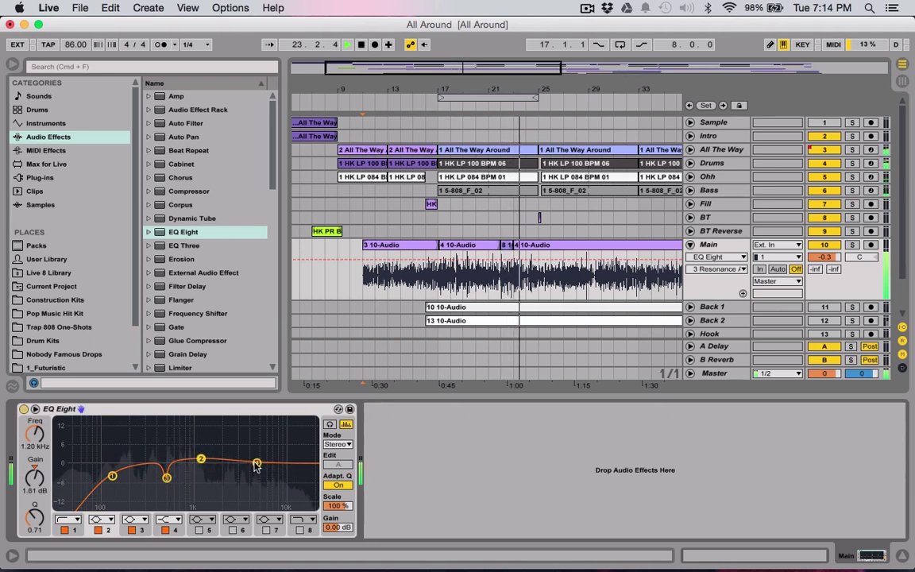
pyautogui.moveTo(256, 462)
pyautogui.mouseDown()
pyautogui.moveTo(253, 470)
pyautogui.moveTo(204, 459)
pyautogui.moveTo(251, 475)
pyautogui.mouseUp()
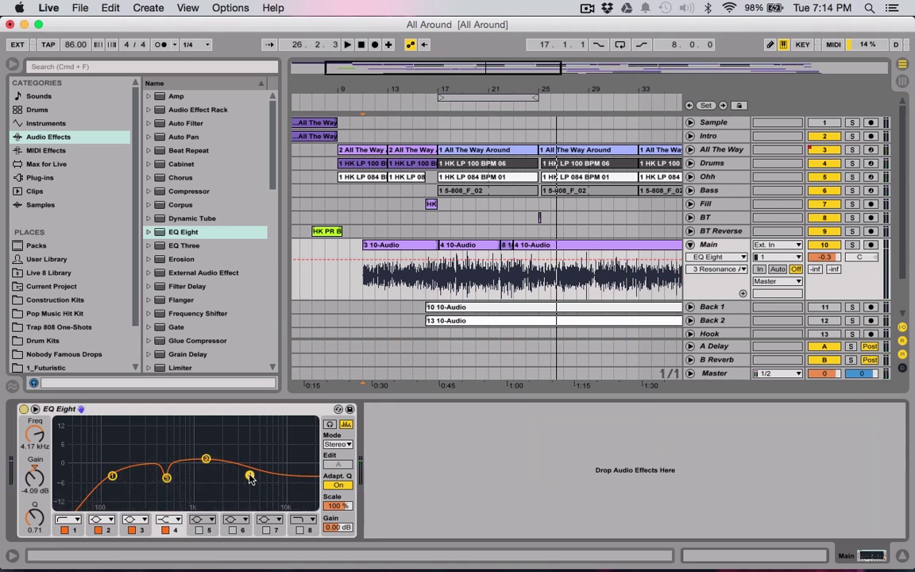
# Step: Go through the low cut, narrow cut and mid boost bands of the EQ Eight, slightly deepening the band 3 cut
pyautogui.click(113, 476)
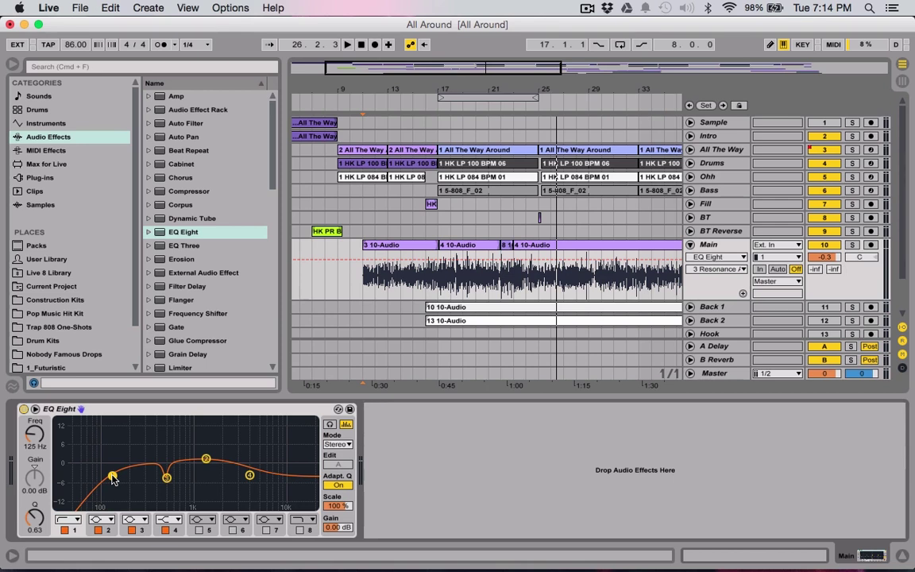
pyautogui.click(167, 478)
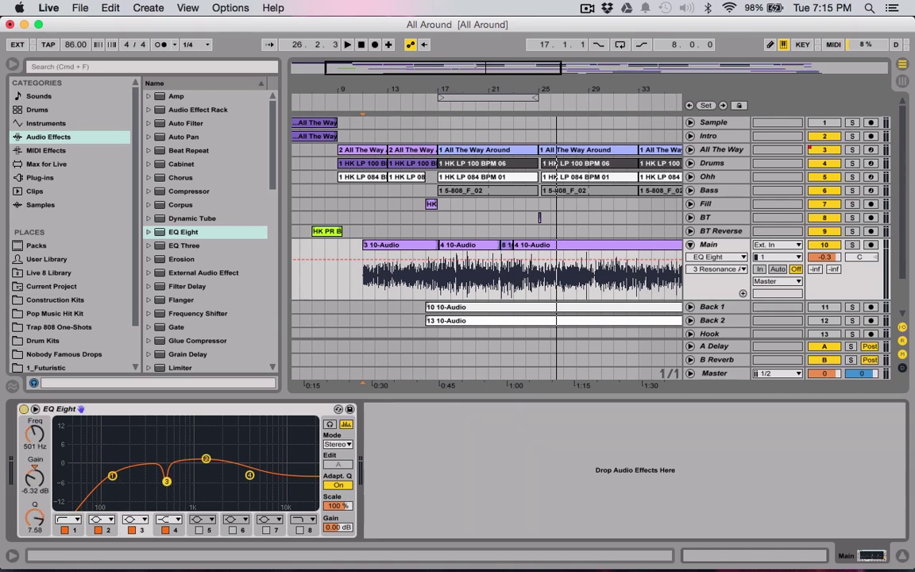
pyautogui.moveTo(167, 481); pyautogui.dragTo(166, 483)
pyautogui.click(207, 460)
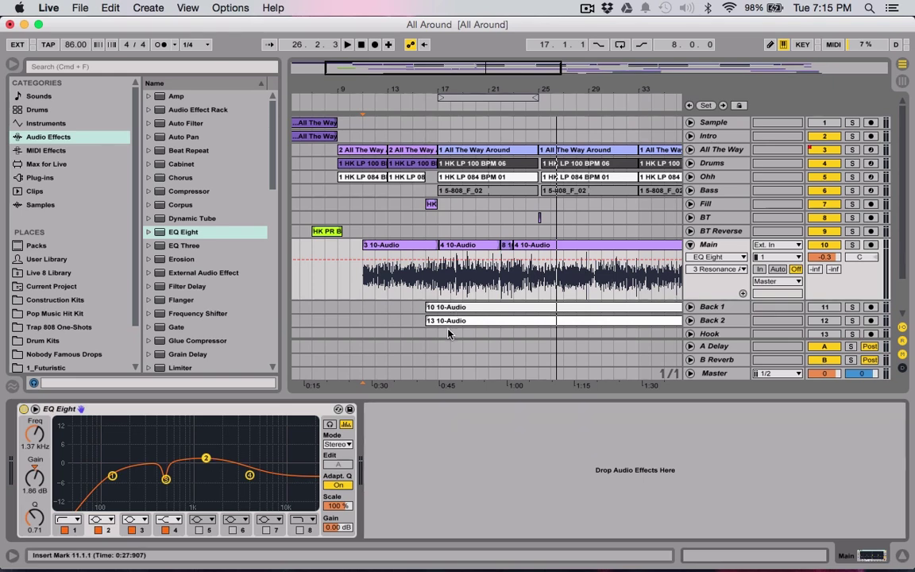
# Step: Play the song from bar 17 and compare the Main vocal with EQ Eight bypassed and active
pyautogui.click(440, 347)
pyautogui.press('space')
pyautogui.click(702, 286)
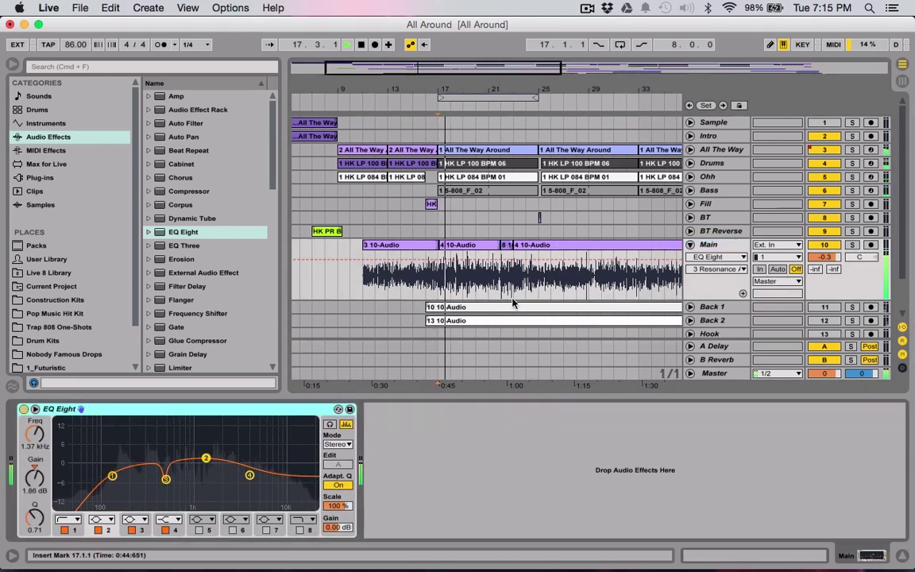
pyautogui.click(23, 409)
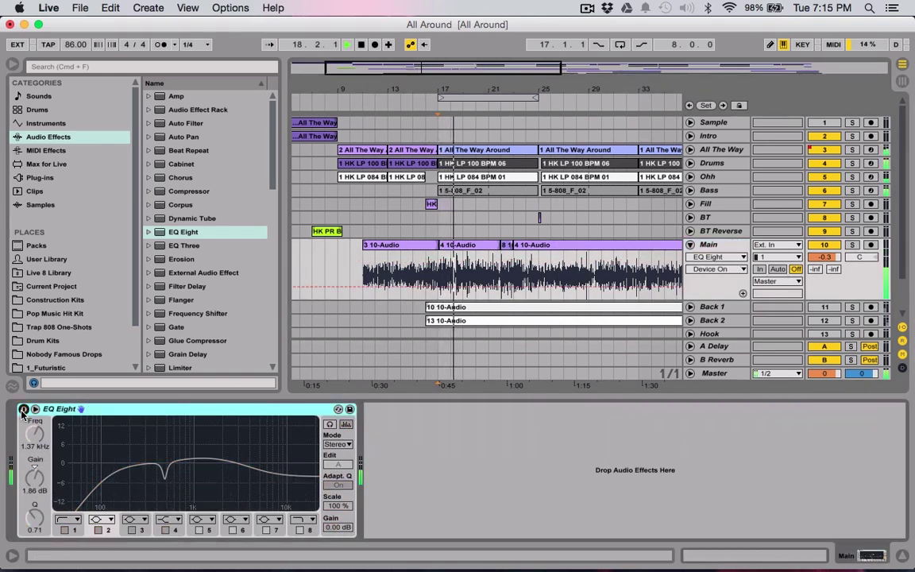
pyautogui.click(23, 409)
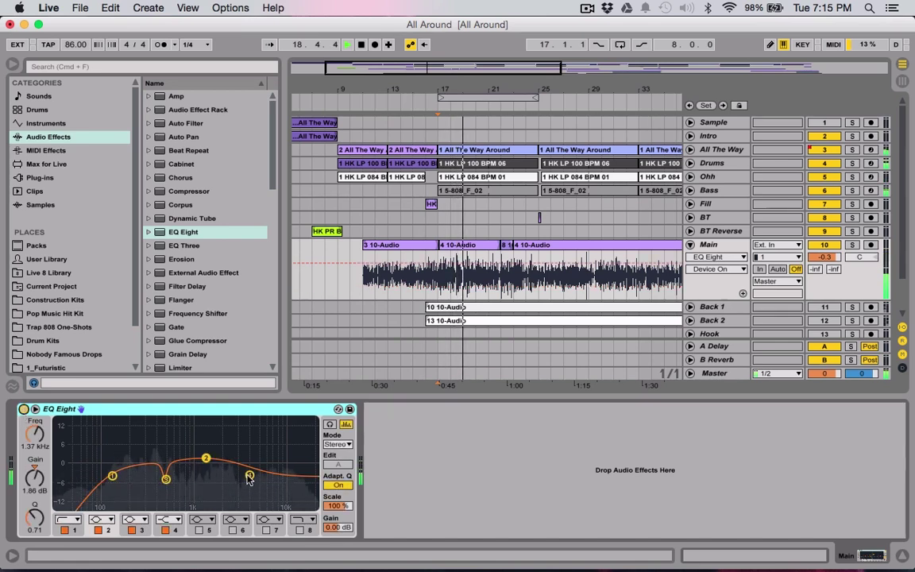
# Step: Reduce the band 4 cut, shift the band 3 cut to a lower frequency and move the band 2 boost to 820 Hz
pyautogui.moveTo(250, 478); pyautogui.dragTo(249, 472)
pyautogui.moveTo(170, 475); pyautogui.dragTo(160, 485)
pyautogui.moveTo(206, 458); pyautogui.dragTo(186, 458)
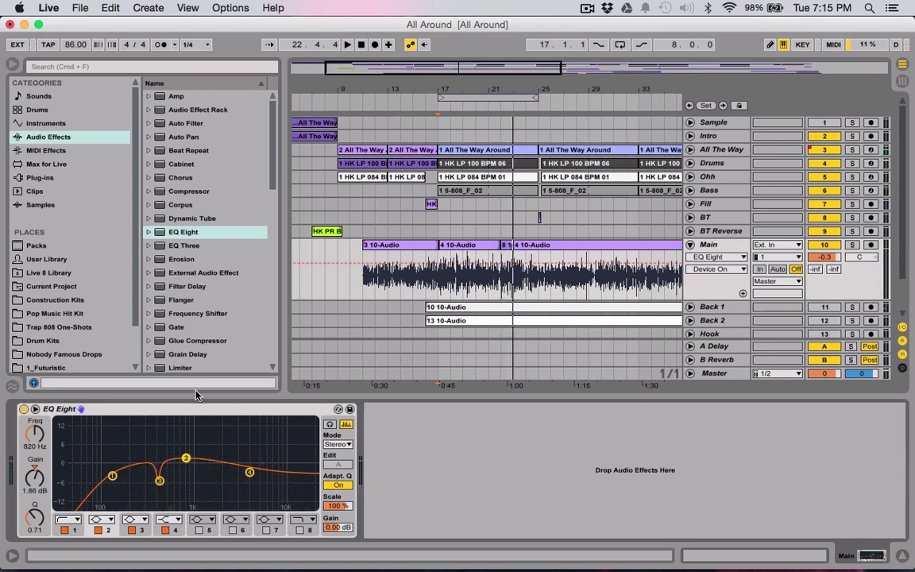
# Step: Add the SSLComp Mono plug-in from the WaveShell-VST 9.2 collection after EQ Eight on the Main track
pyautogui.click(45, 180)
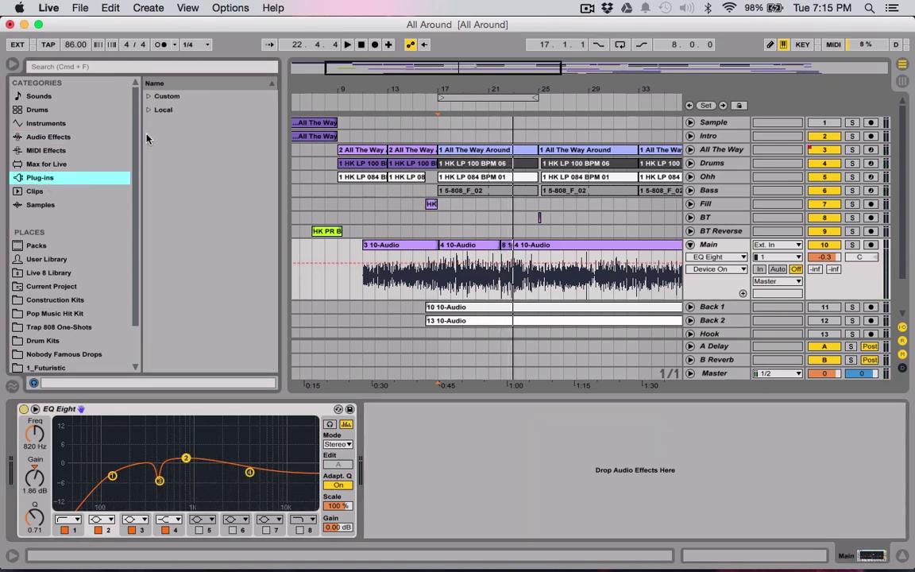
pyautogui.click(149, 110)
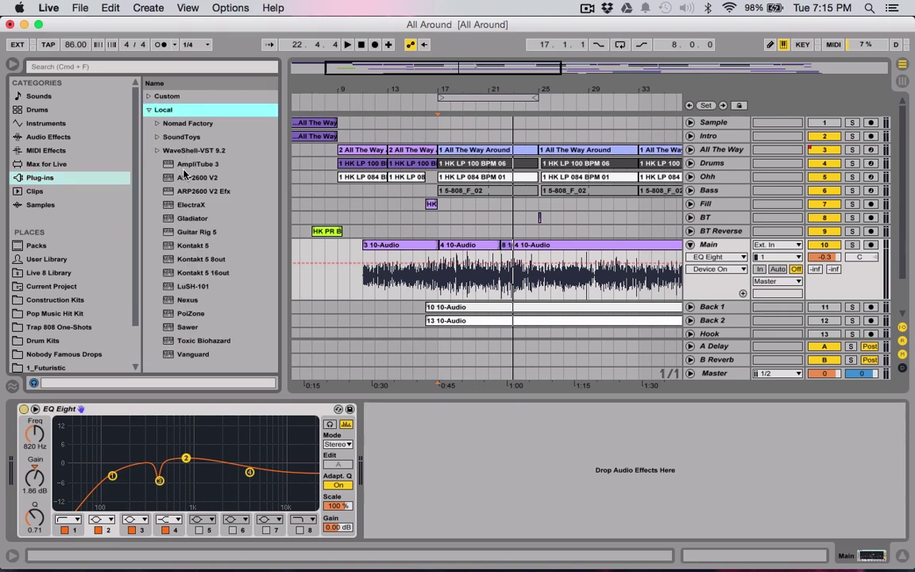
pyautogui.click(157, 151)
pyautogui.rightClick(213, 285)
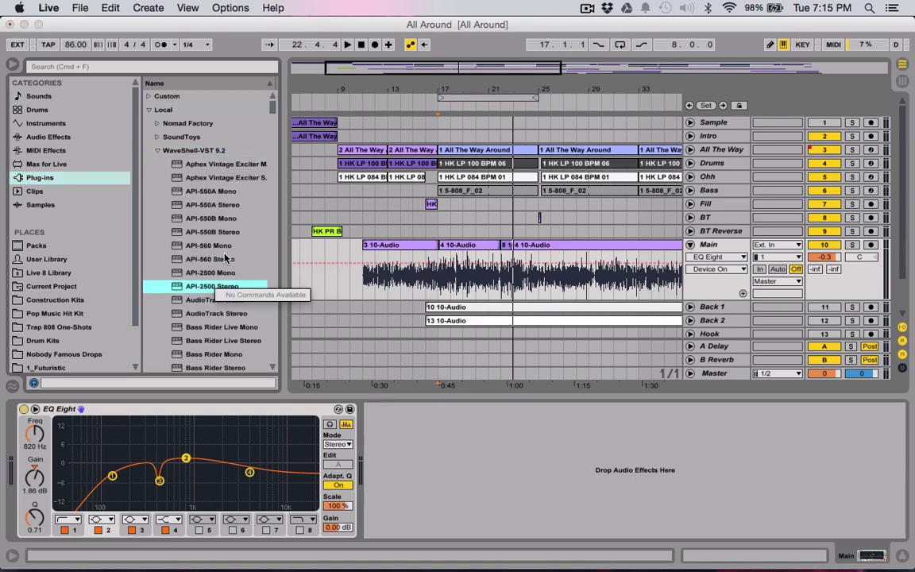
pyautogui.scroll(-20, 225, 258)
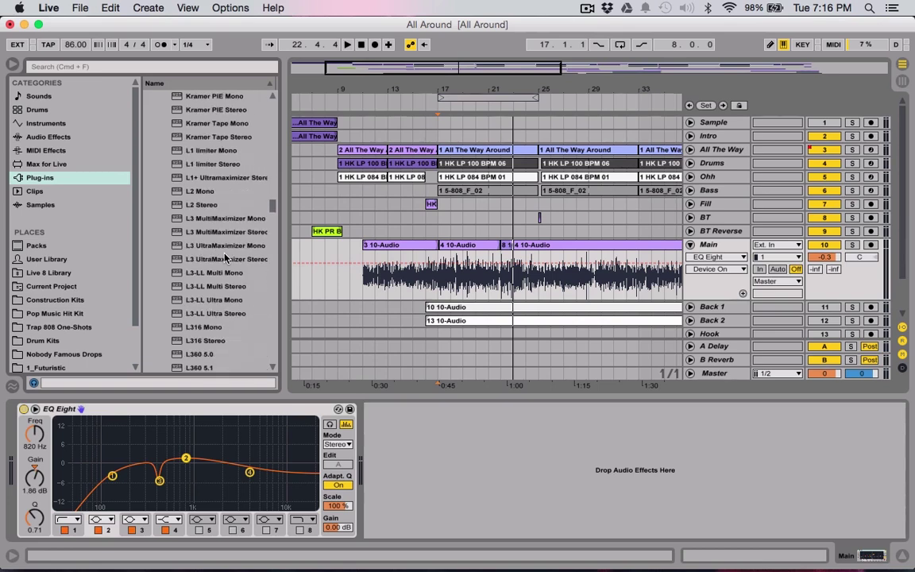
pyautogui.scroll(-20, 225, 258)
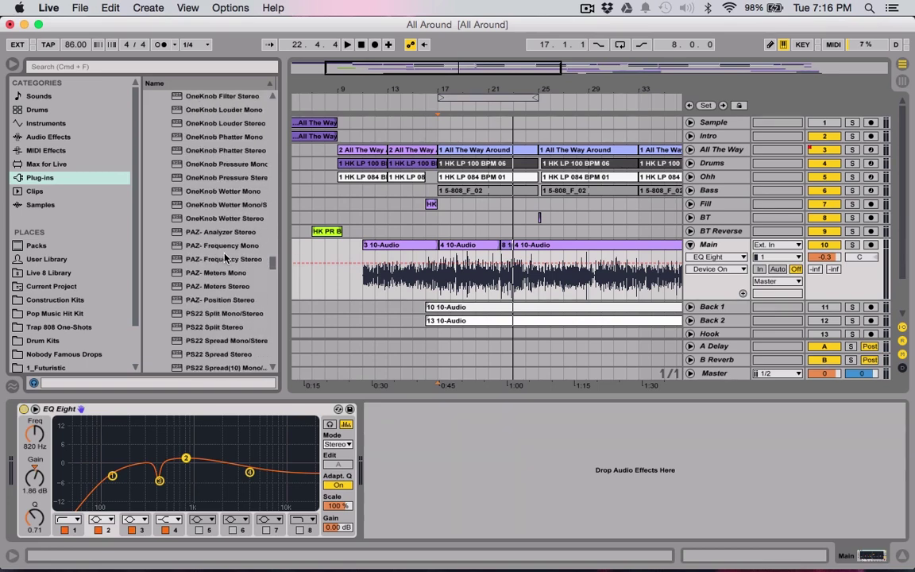
pyautogui.scroll(-20, 226, 259)
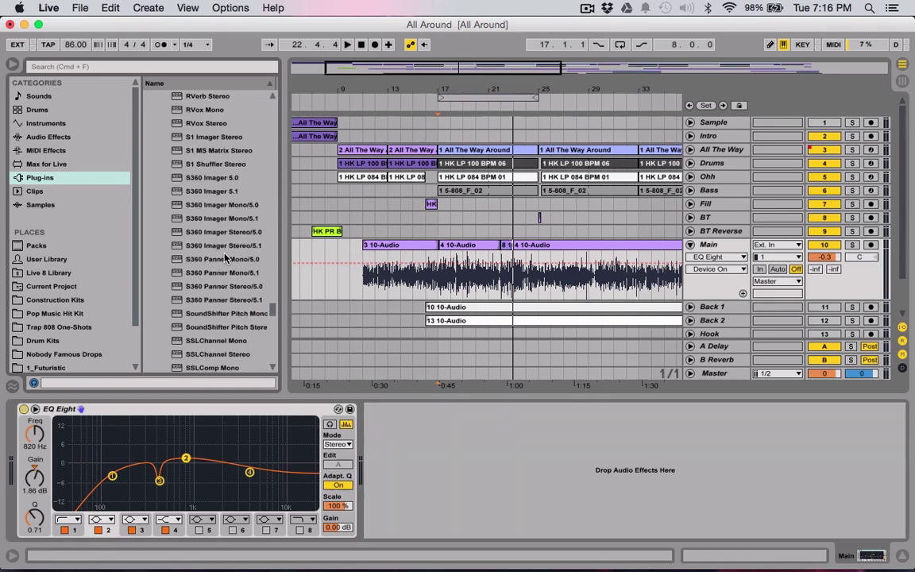
pyautogui.scroll(-5, 226, 258)
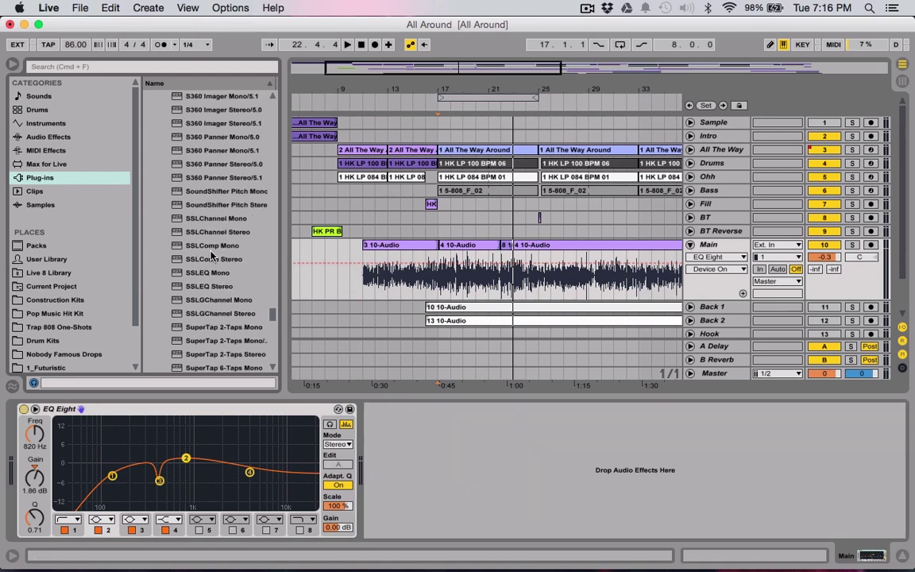
pyautogui.moveTo(206, 248); pyautogui.dragTo(453, 460)
# Step: Play from bar 17 and set the Main track's SSLComp attack to .1 ms and its threshold to about 8.4
pyautogui.click(438, 344)
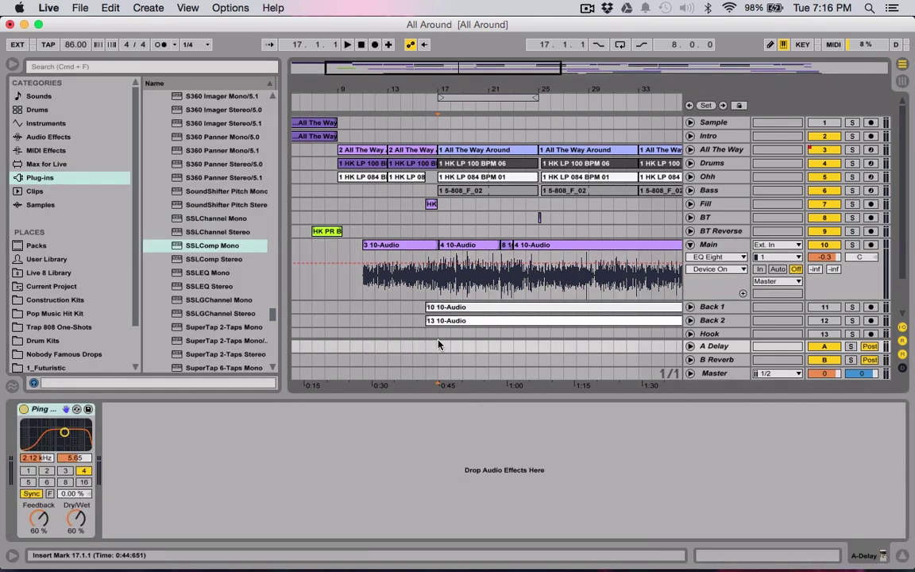
pyautogui.press('space')
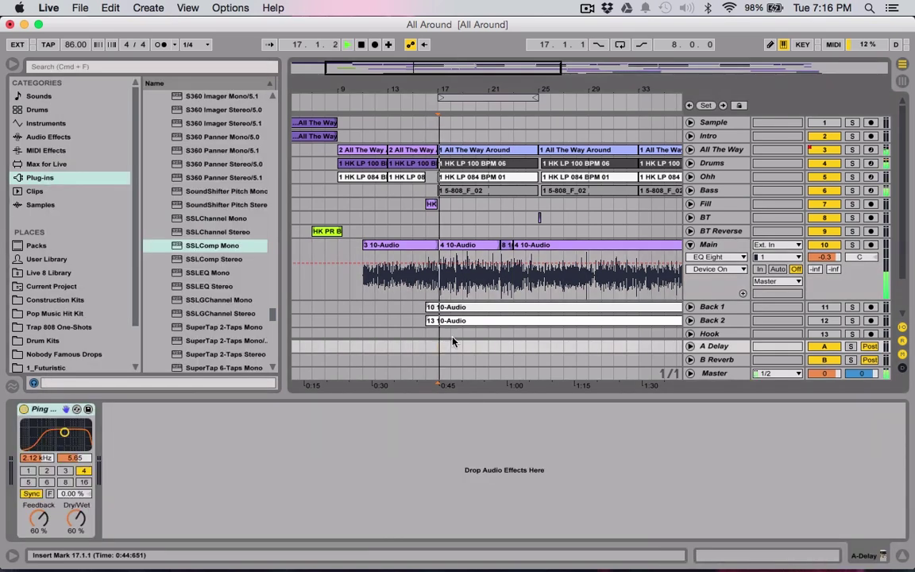
pyautogui.click(713, 246)
pyautogui.click(106, 304)
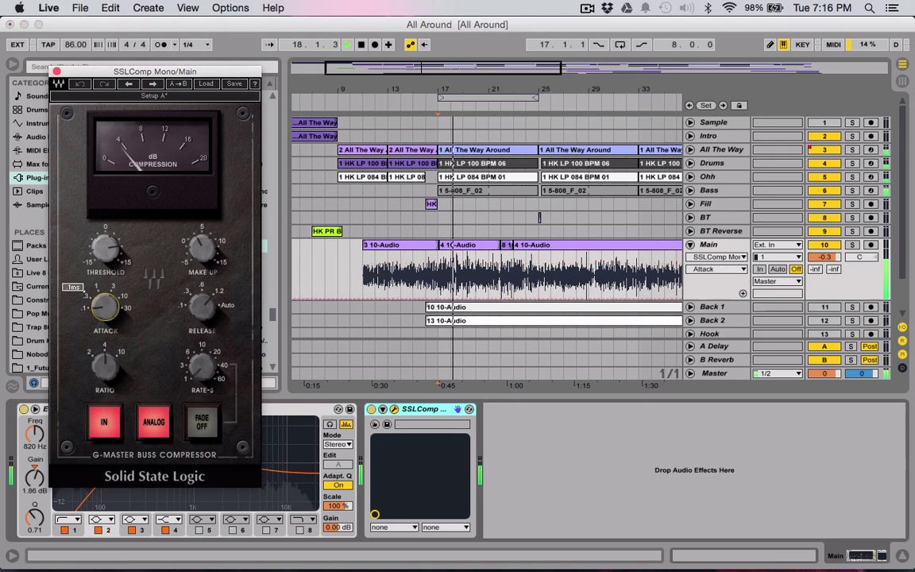
pyautogui.click(105, 248)
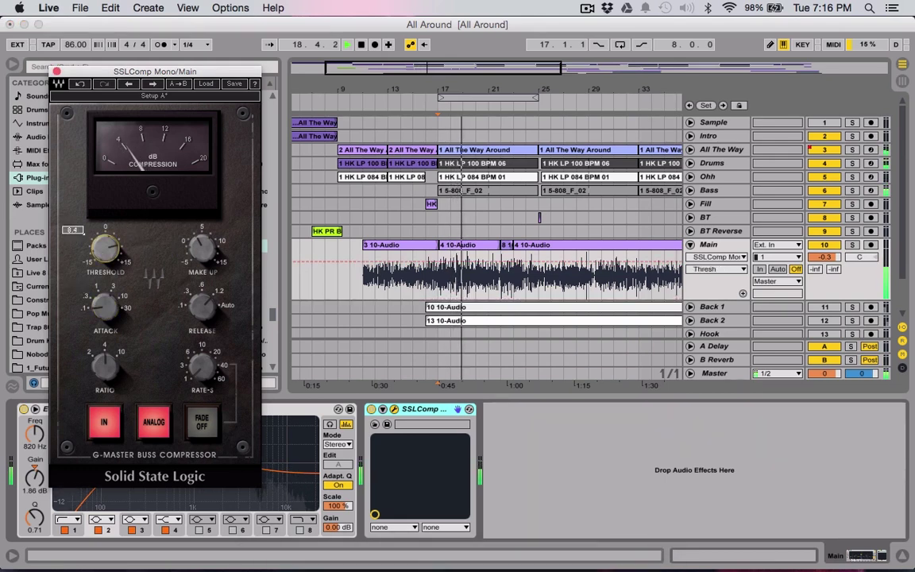
# Step: Lower the SSLComp threshold slightly, raise its make-up gain and close the plug-in window
pyautogui.moveTo(106, 248); pyautogui.dragTo(106, 249)
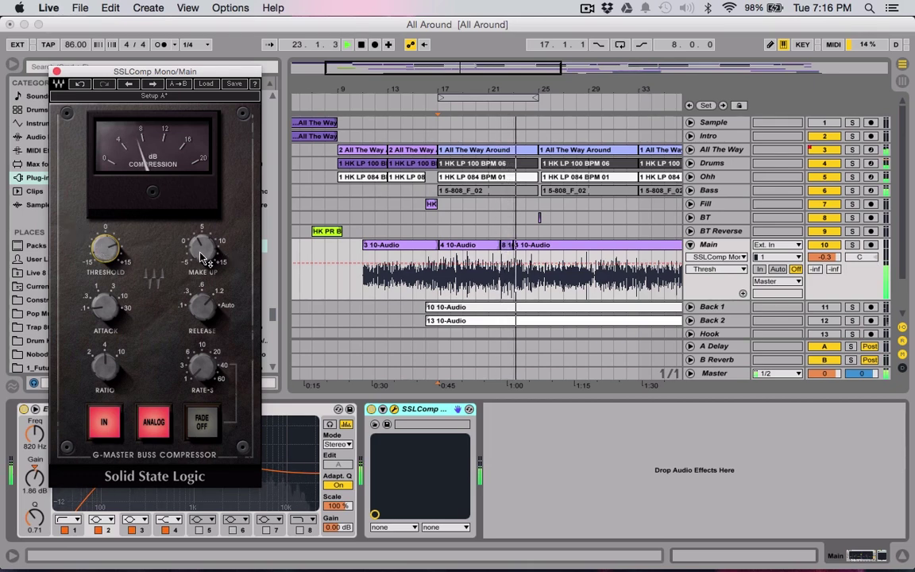
pyautogui.moveTo(202, 248); pyautogui.dragTo(202, 234)
pyautogui.moveTo(105, 249); pyautogui.dragTo(115, 261)
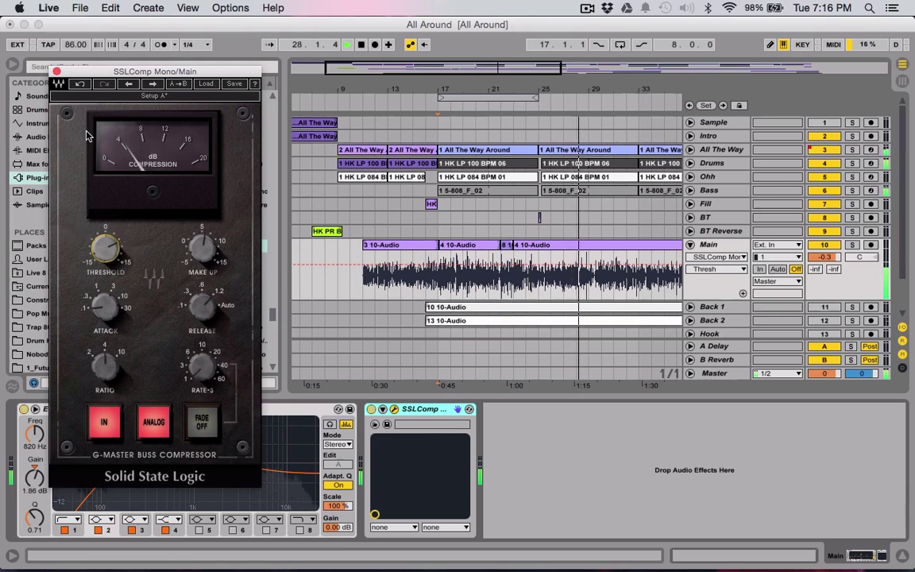
pyautogui.click(57, 71)
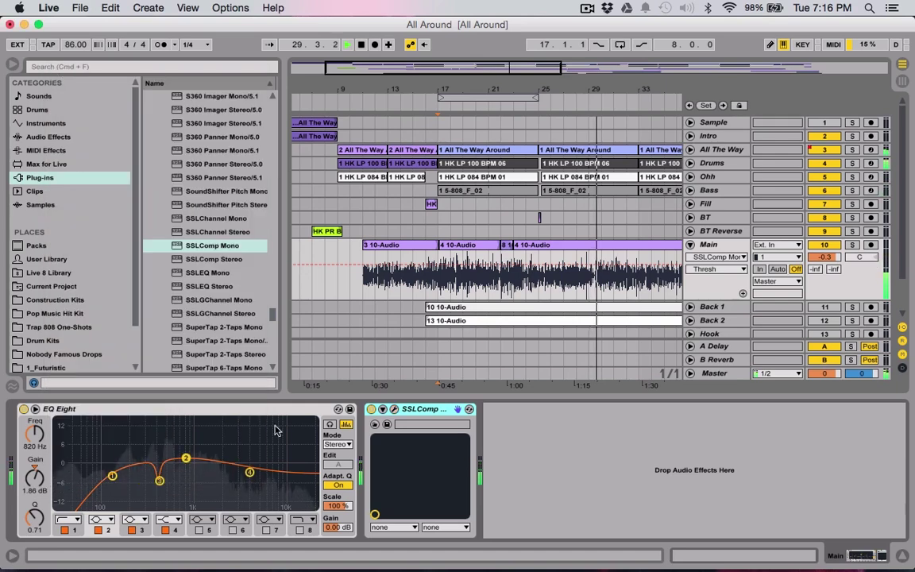
# Step: In the Main track's EQ Eight, set the band 4 gain to -1.86 dB and band 2 to 1.14 kHz at 2.11 dB
pyautogui.click(248, 472)
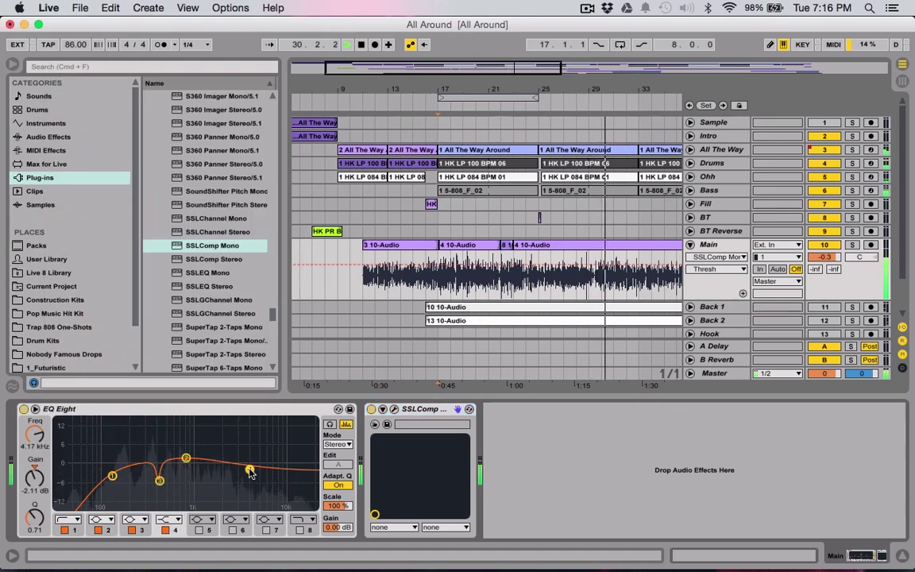
pyautogui.moveTo(250, 472); pyautogui.dragTo(250, 472)
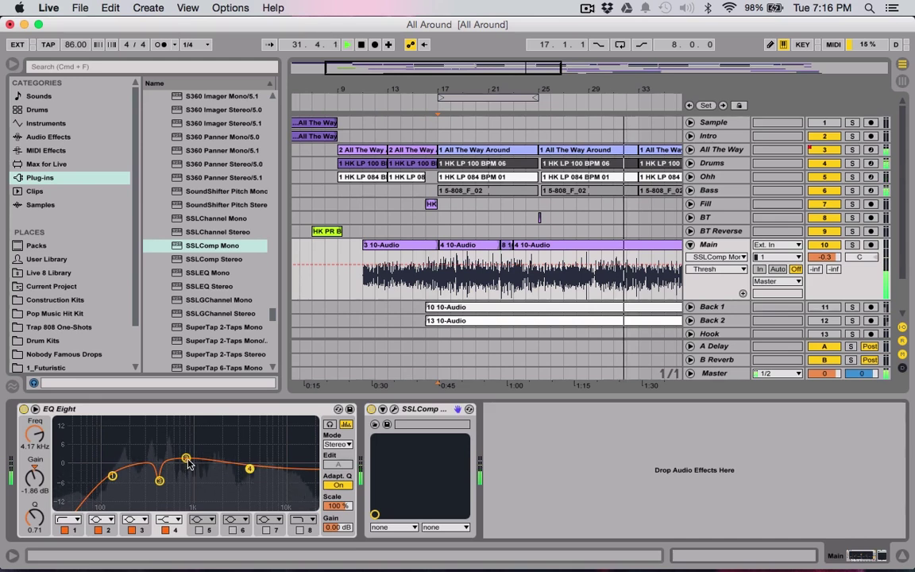
pyautogui.moveTo(185, 458); pyautogui.dragTo(199, 458)
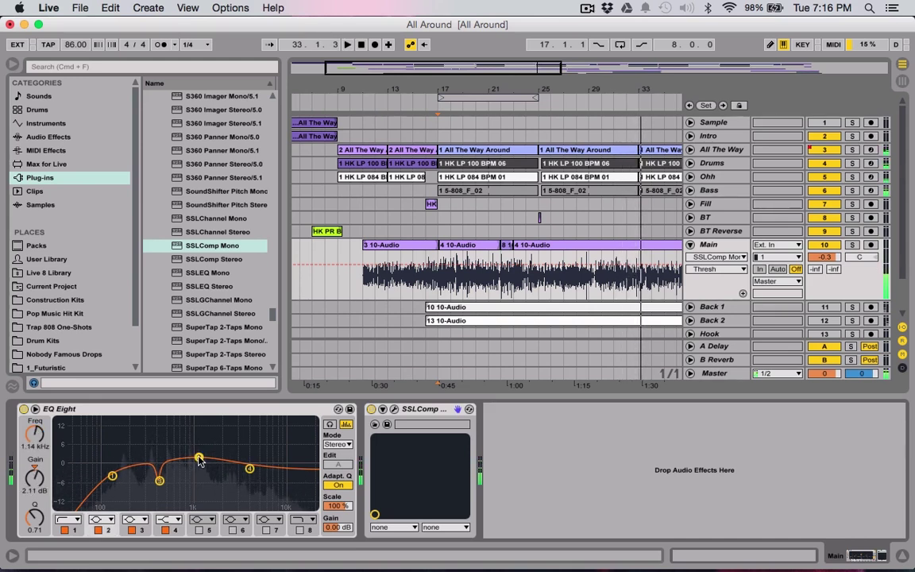
# Step: Review the Main track's SSLComp settings, then play from bar 17 and set the Main track volume to 0.5
pyautogui.click(393, 408)
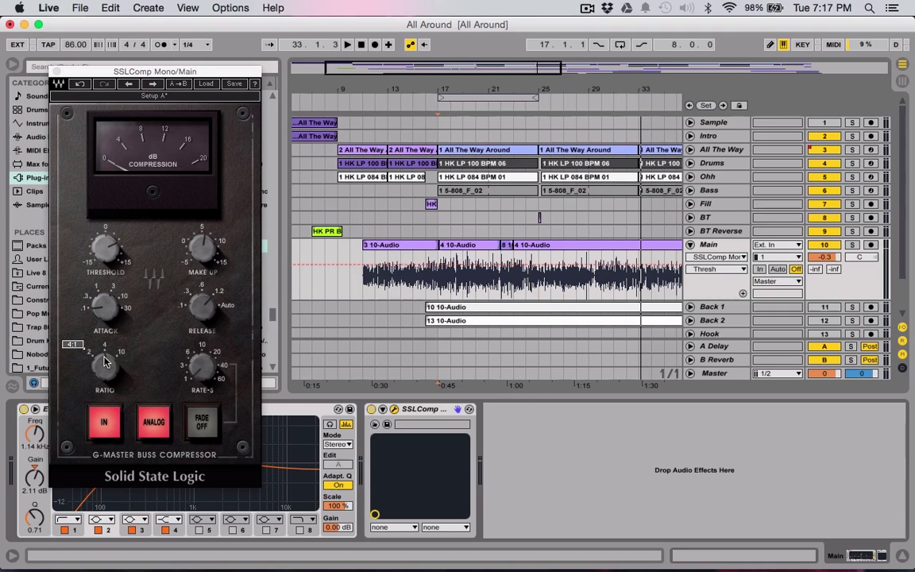
pyautogui.moveTo(103, 303)
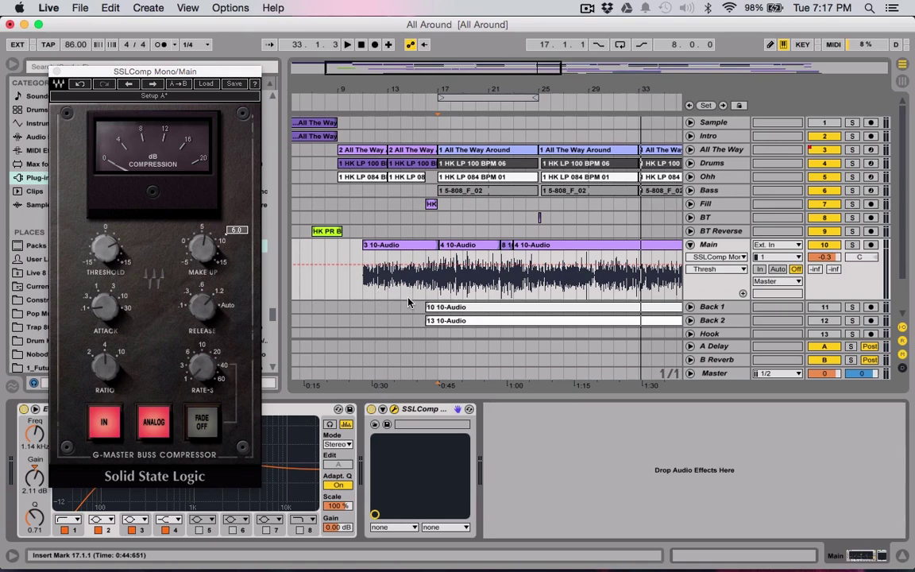
pyautogui.click(443, 345)
pyautogui.press('space')
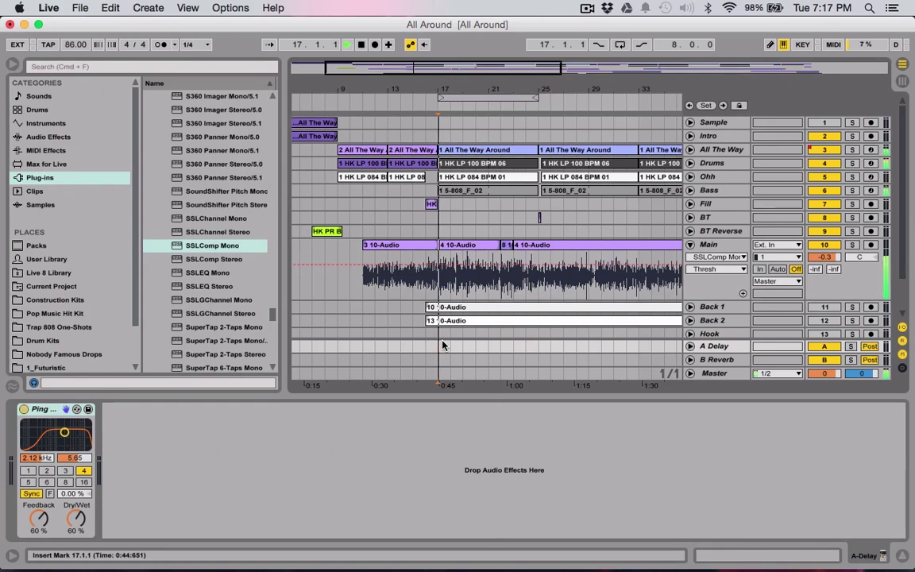
pyautogui.click(825, 257)
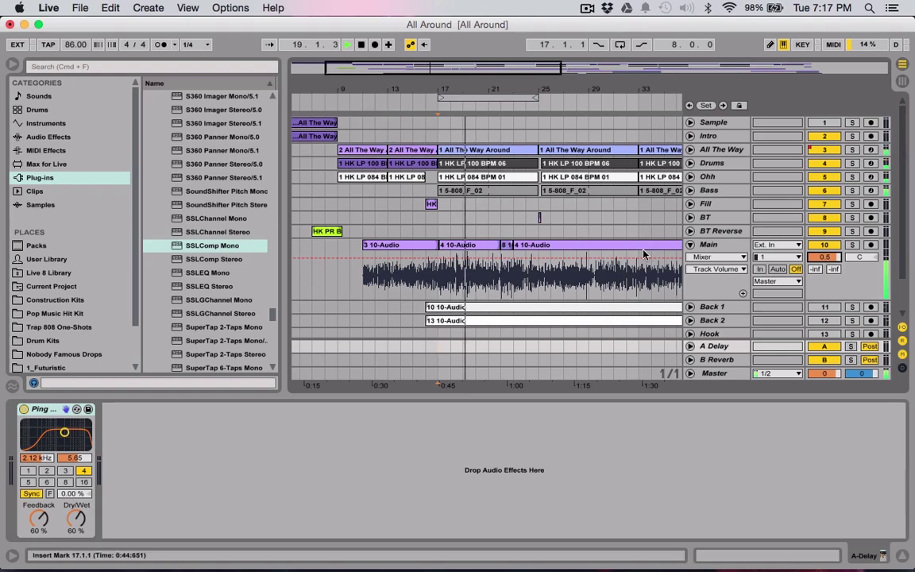
# Step: Browse the Waves plug-in list, show the Main track's device chain again and close the SSLComp window
pyautogui.scroll(6, 208, 154)
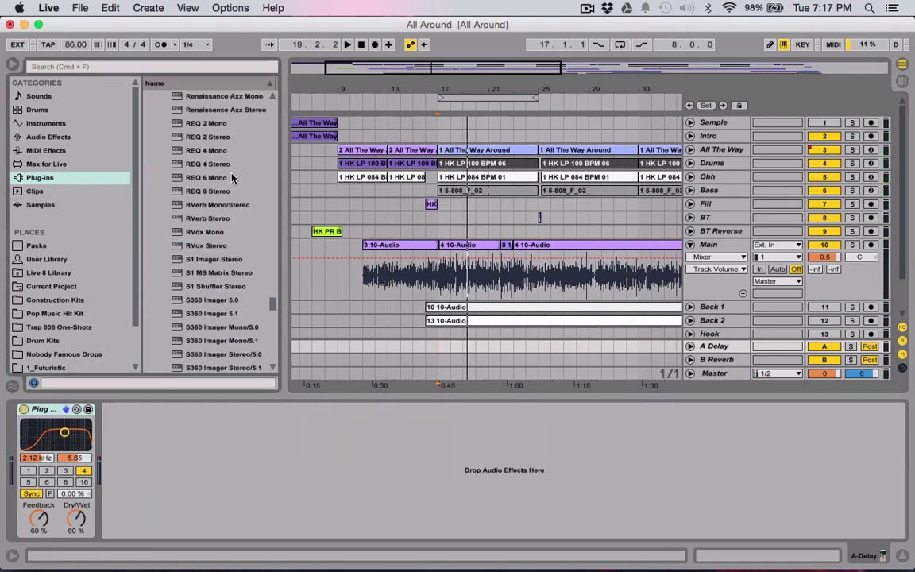
pyautogui.scroll(-7, 232, 177)
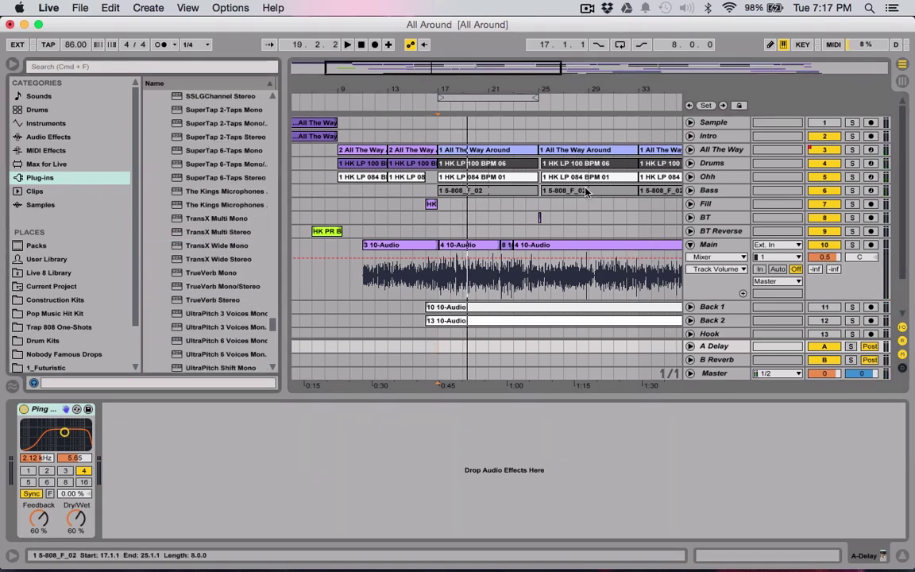
pyautogui.click(710, 246)
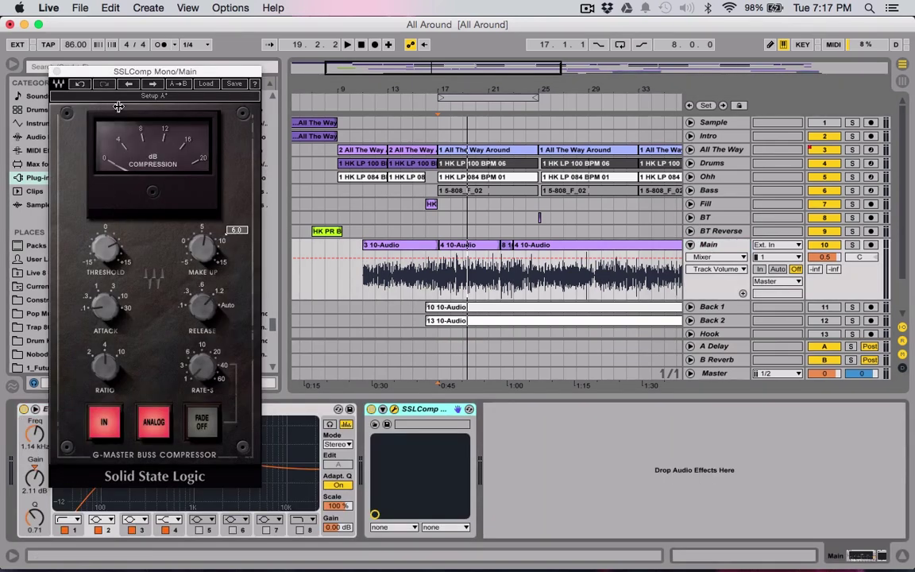
pyautogui.click(54, 70)
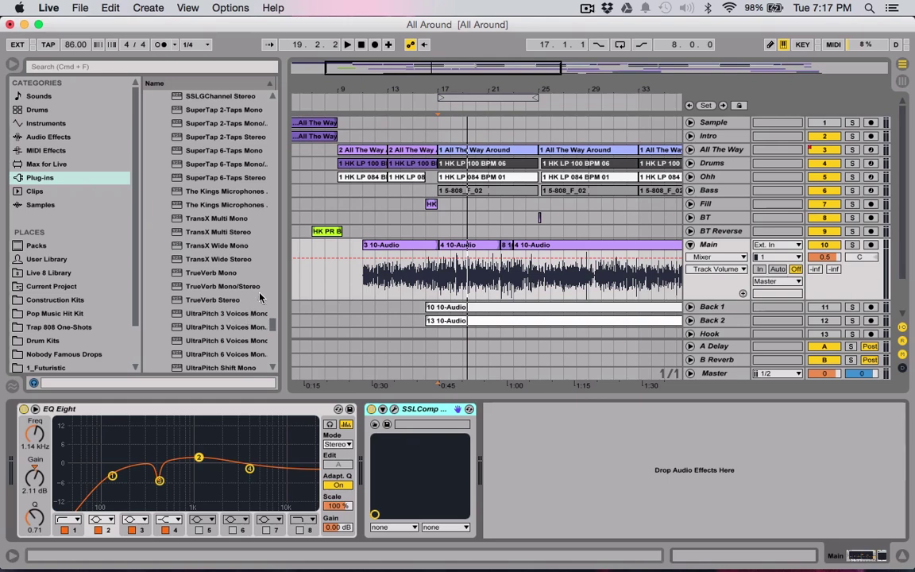
# Step: Insert TrueVerb Stereo between EQ Eight and SSLComp Mono on the Main track and load its Tight NY room preset
pyautogui.moveTo(216, 301); pyautogui.dragTo(320, 388)
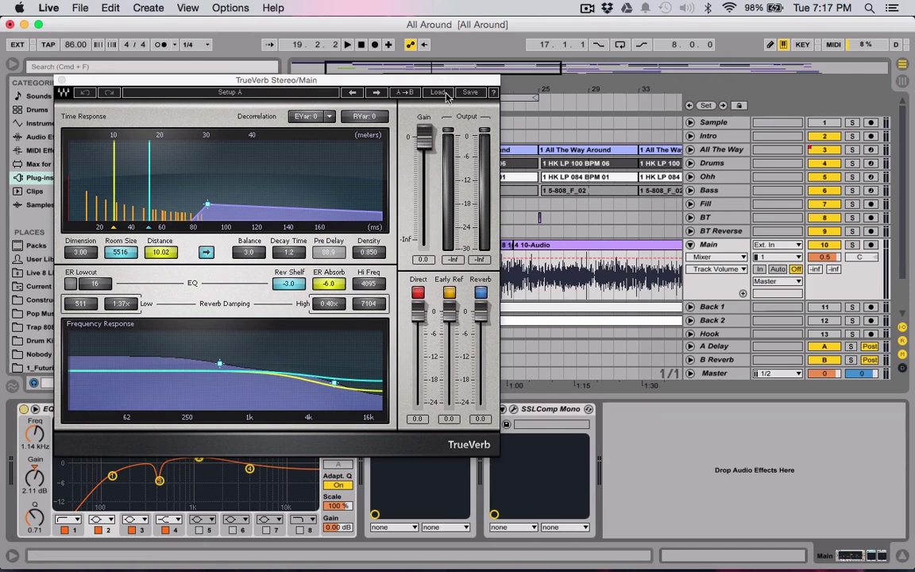
pyautogui.click(441, 93)
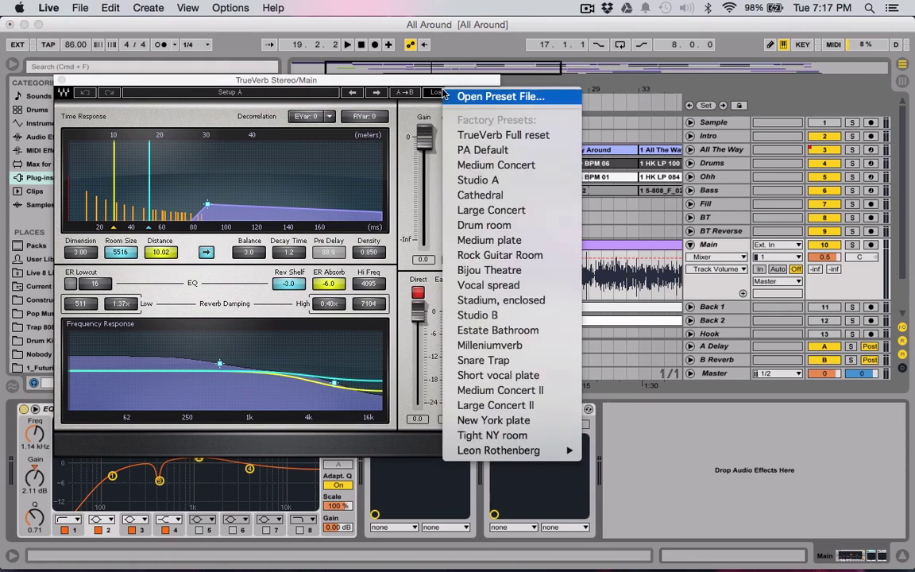
pyautogui.click(558, 438)
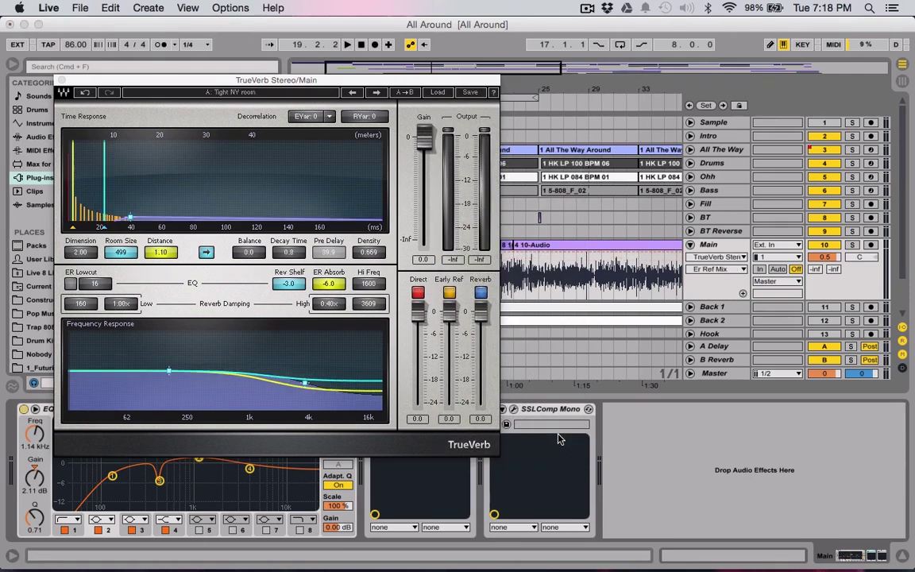
# Step: Solo the Main track during playback and switch off TrueVerb's early reflections
pyautogui.press('space')
pyautogui.click(852, 247)
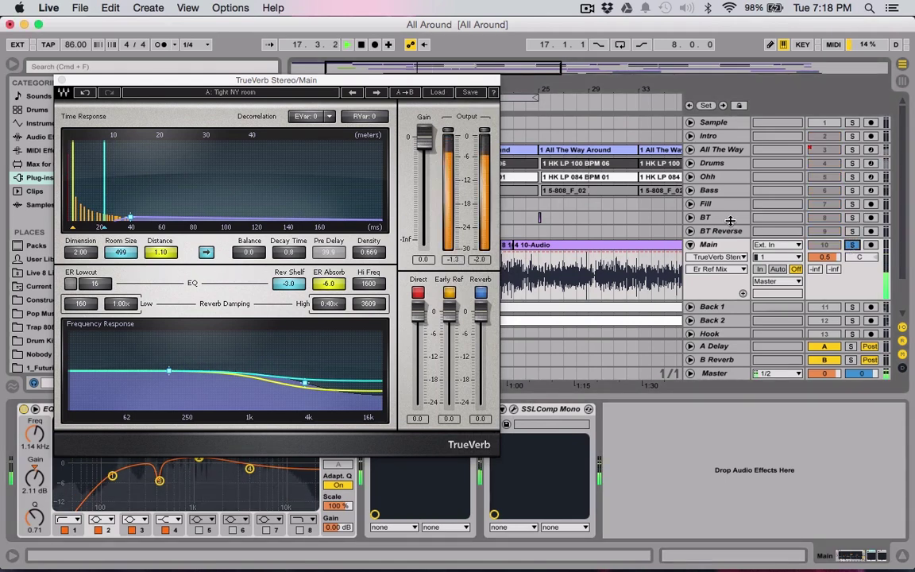
pyautogui.click(449, 293)
pyautogui.press('space')
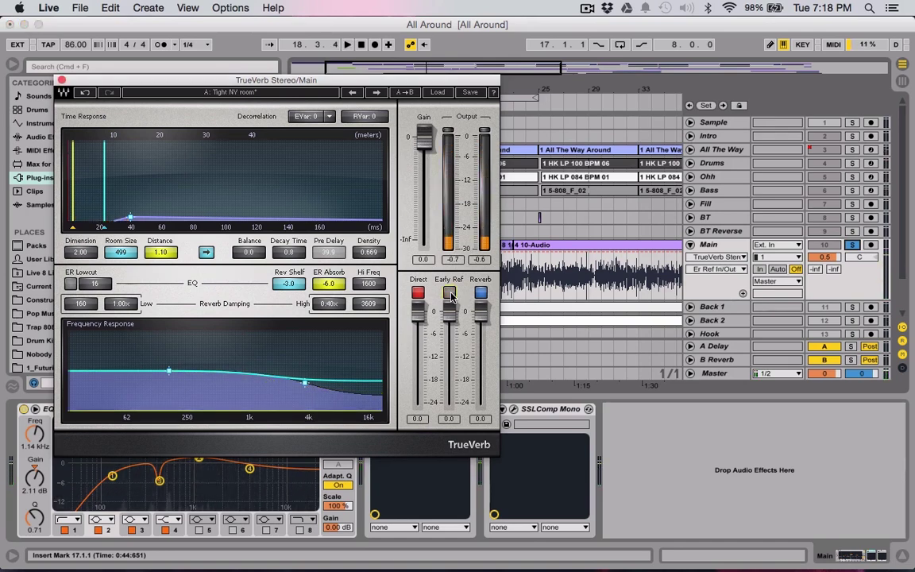
# Step: Shape TrueVerb's reverb damping during playback to 100 Hz at 0.13x for the lows and 4816 Hz at 0.40x for the highs
pyautogui.press('space')
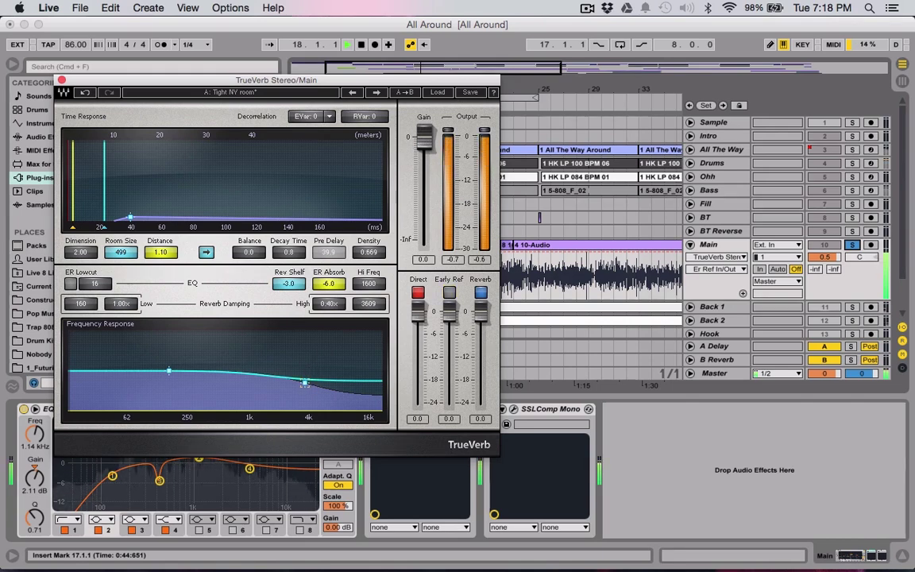
pyautogui.moveTo(304, 383); pyautogui.dragTo(298, 381)
pyautogui.moveTo(167, 373); pyautogui.dragTo(148, 387)
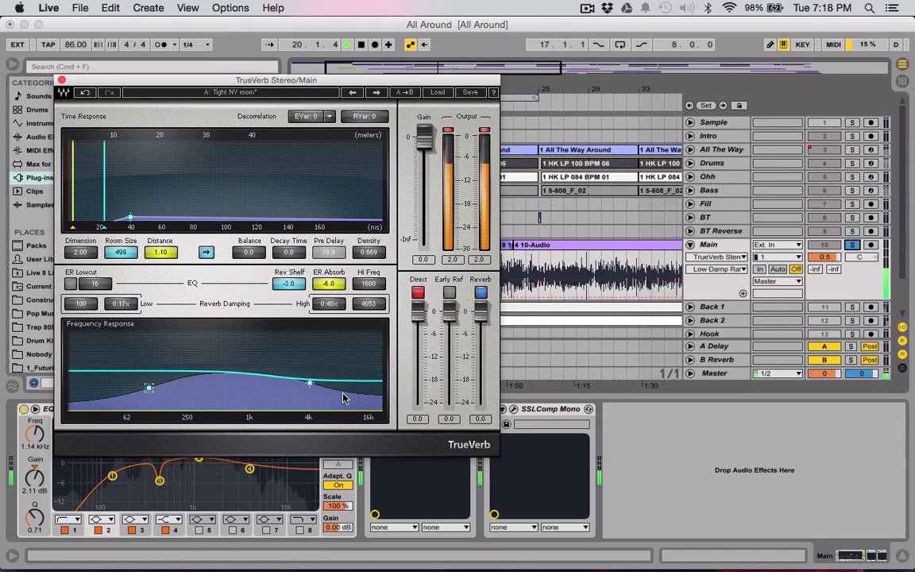
pyautogui.moveTo(309, 387); pyautogui.dragTo(314, 384)
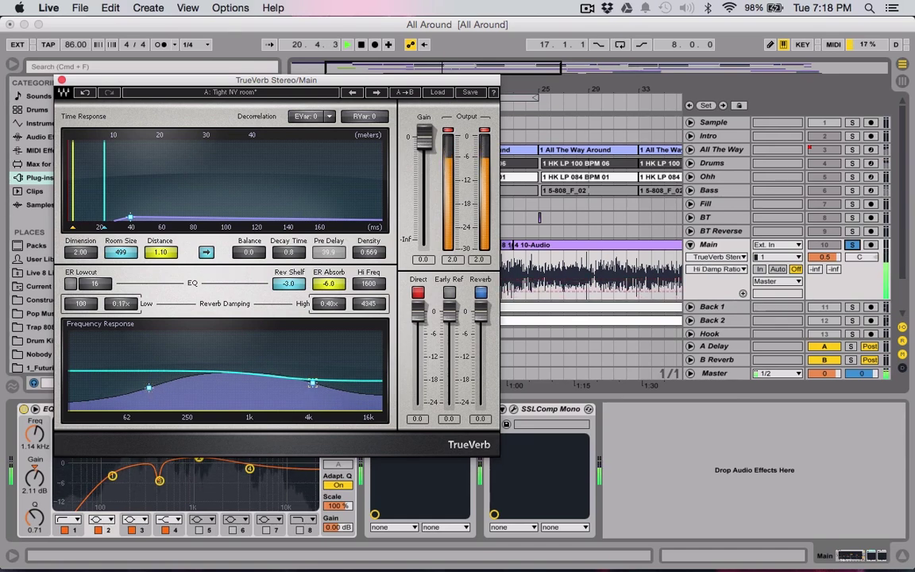
pyautogui.click(148, 387)
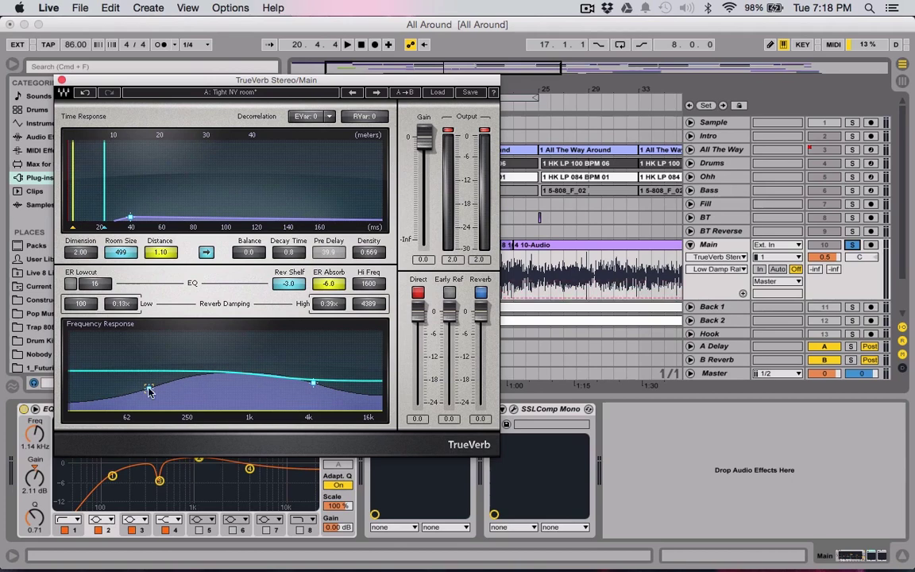
pyautogui.moveTo(317, 387); pyautogui.dragTo(317, 382)
pyautogui.click(148, 390)
# Step: Raise TrueVerb's decay time to 1.4 and audition the reverb with the balance at 12.0
pyautogui.moveTo(306, 258); pyautogui.dragTo(306, 243)
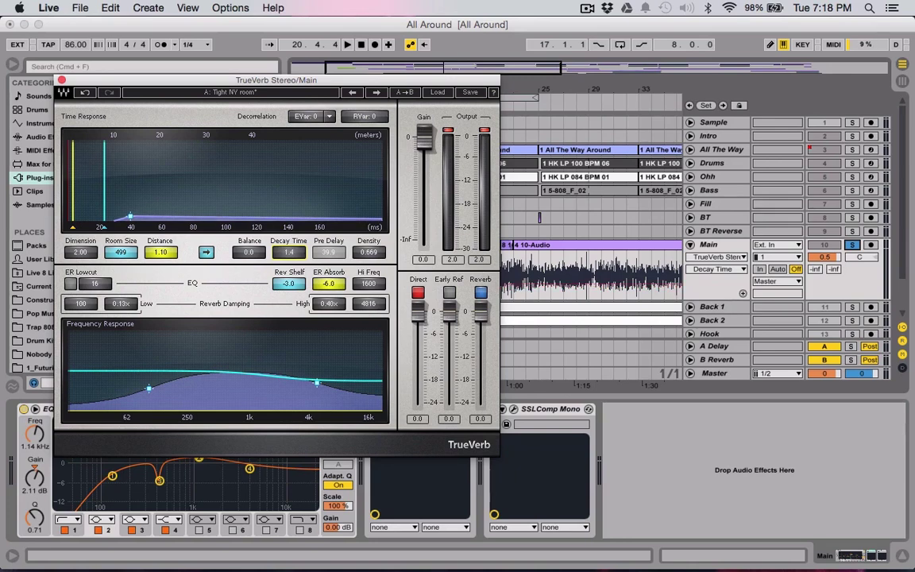
pyautogui.press('space')
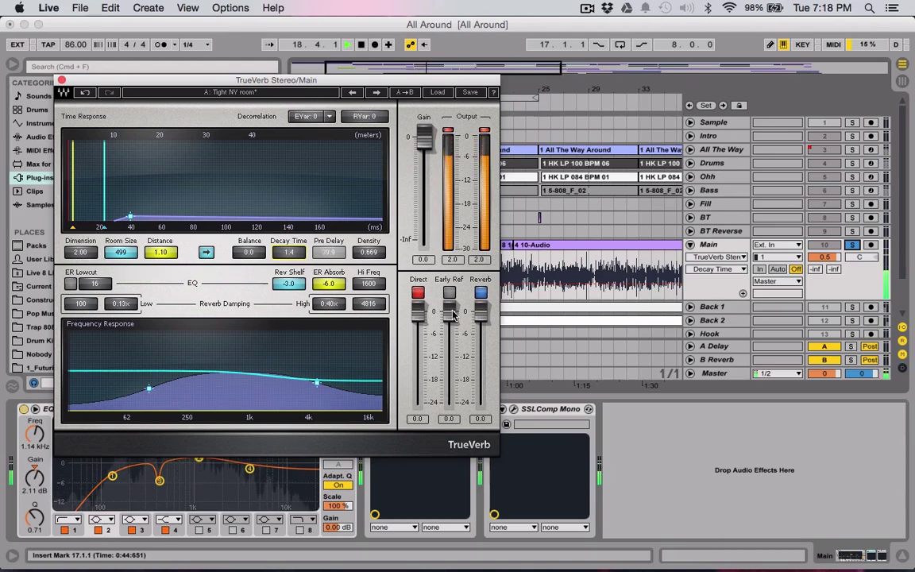
pyautogui.moveTo(248, 252); pyautogui.dragTo(249, 227)
pyautogui.press('space')
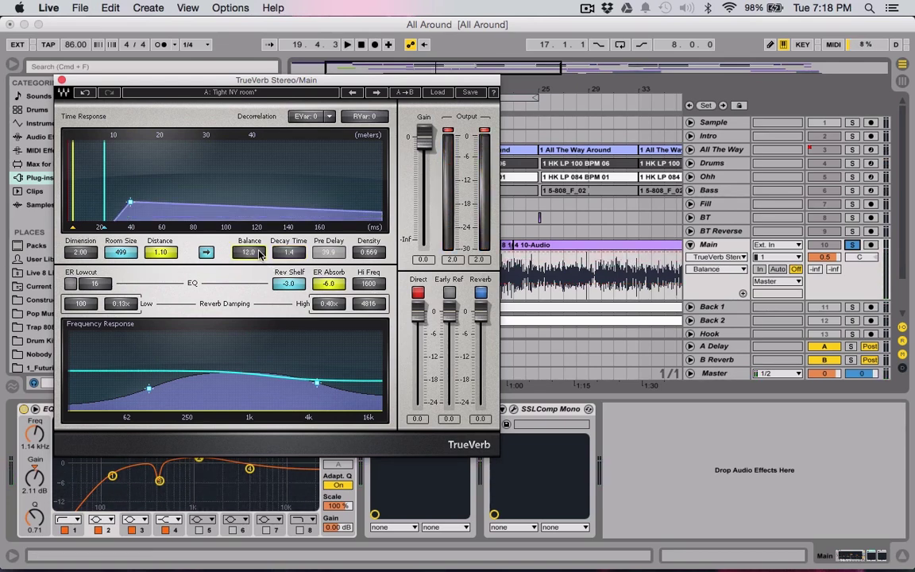
pyautogui.press('space')
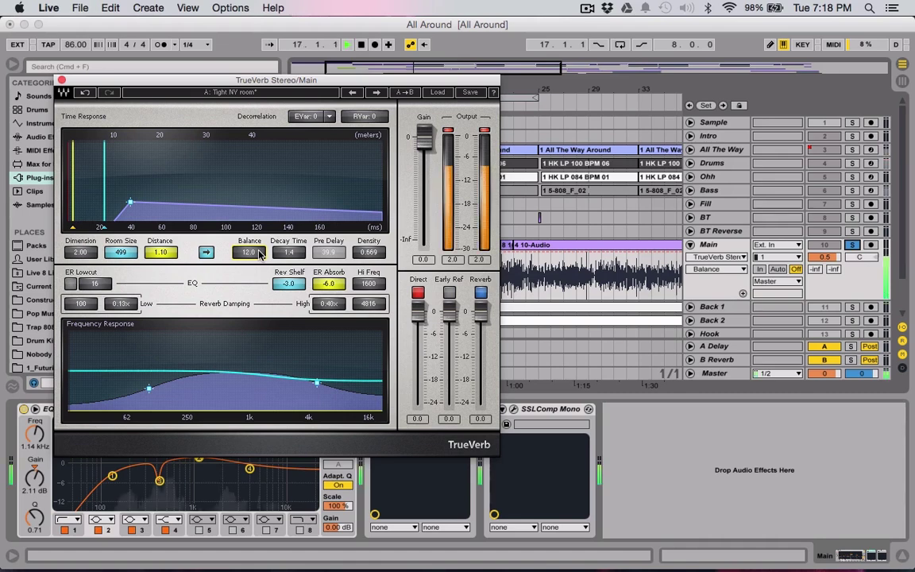
# Step: Lower TrueVerb's balance to -0.2, checking it with the Main track unsoloed, and close the plug-in window
pyautogui.moveTo(260, 253)
pyautogui.mouseDown()
pyautogui.moveTo(260, 277)
pyautogui.moveTo(259, 257)
pyautogui.mouseUp()
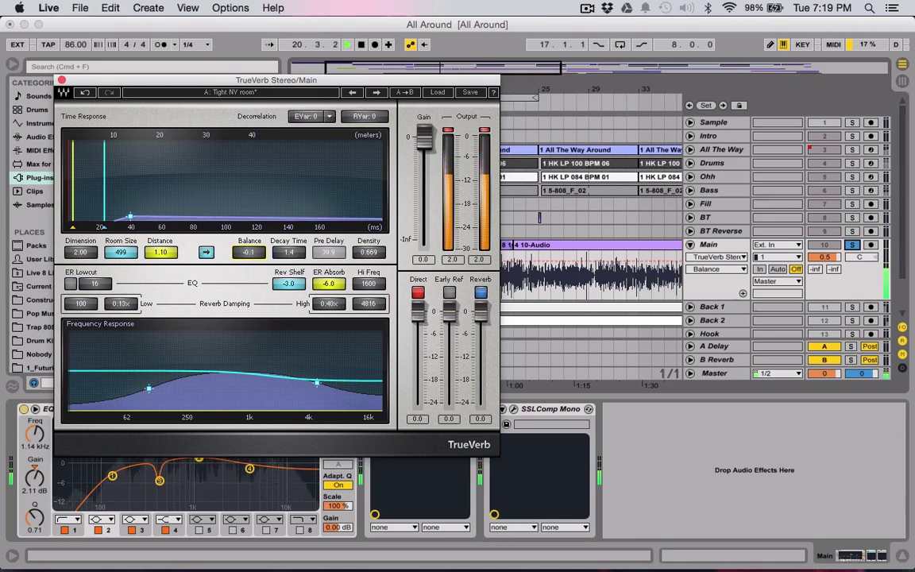
pyautogui.click(853, 245)
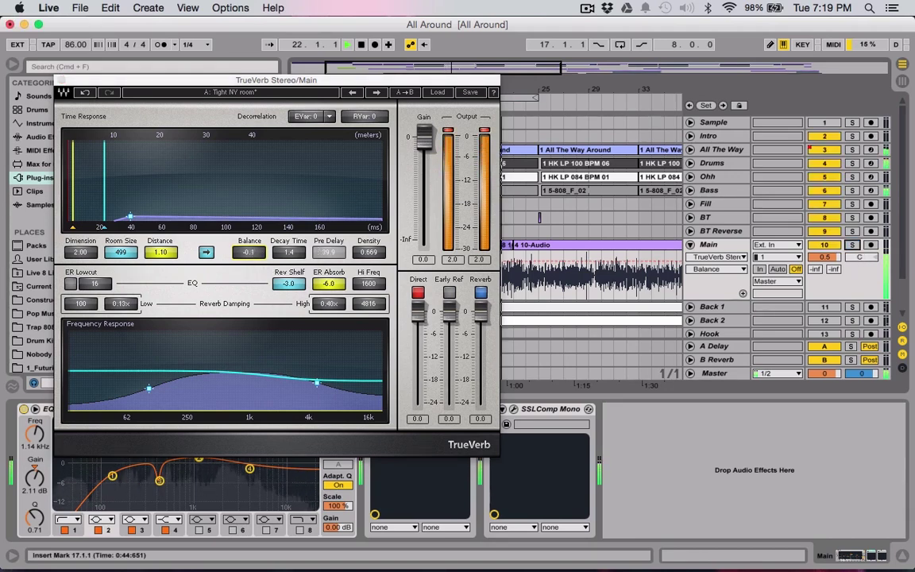
pyautogui.moveTo(257, 262); pyautogui.dragTo(258, 262)
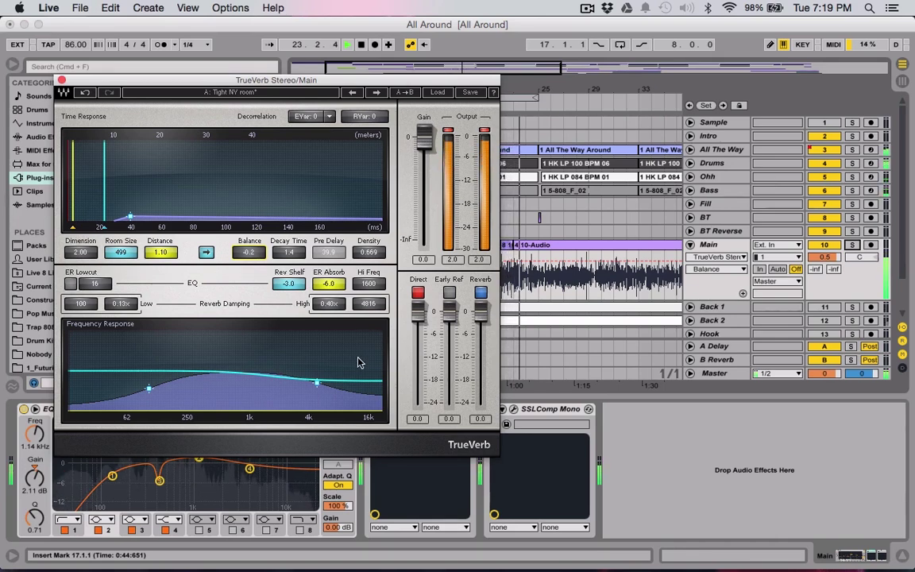
pyautogui.click(62, 81)
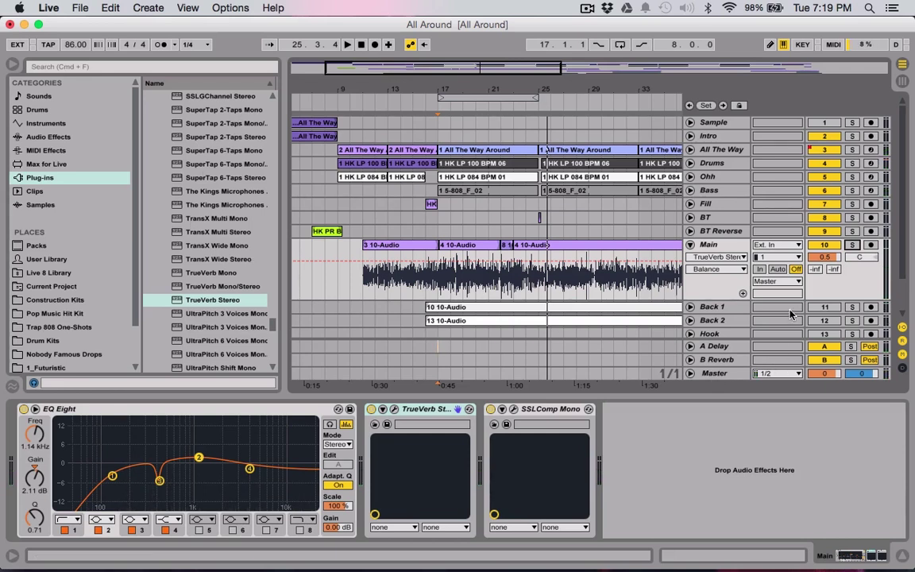
# Step: Lower the Main track volume to -0.5 and adjust EQ Eight band 2 to 984 Hz and band 4 to 4.65 kHz at -2.60 dB
pyautogui.moveTo(824, 257); pyautogui.dragTo(824, 262)
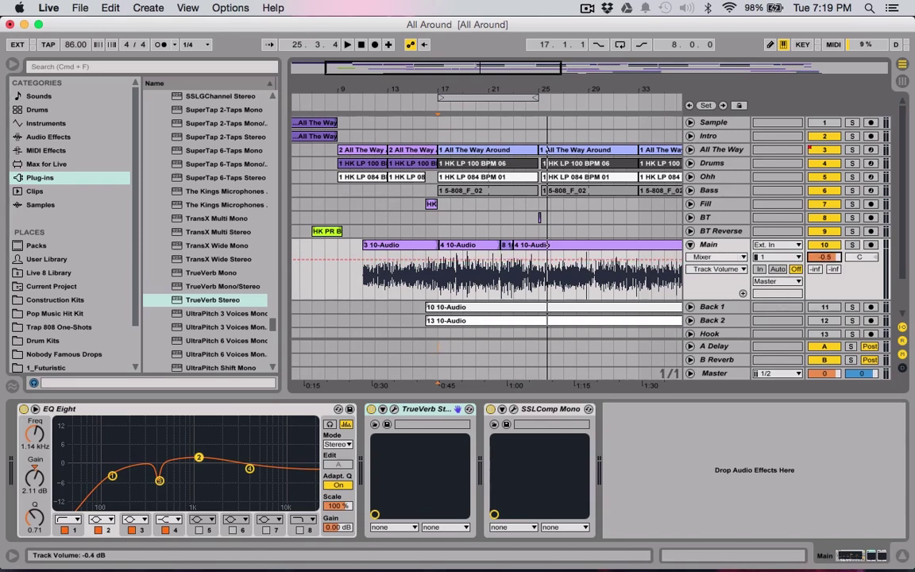
pyautogui.press('space')
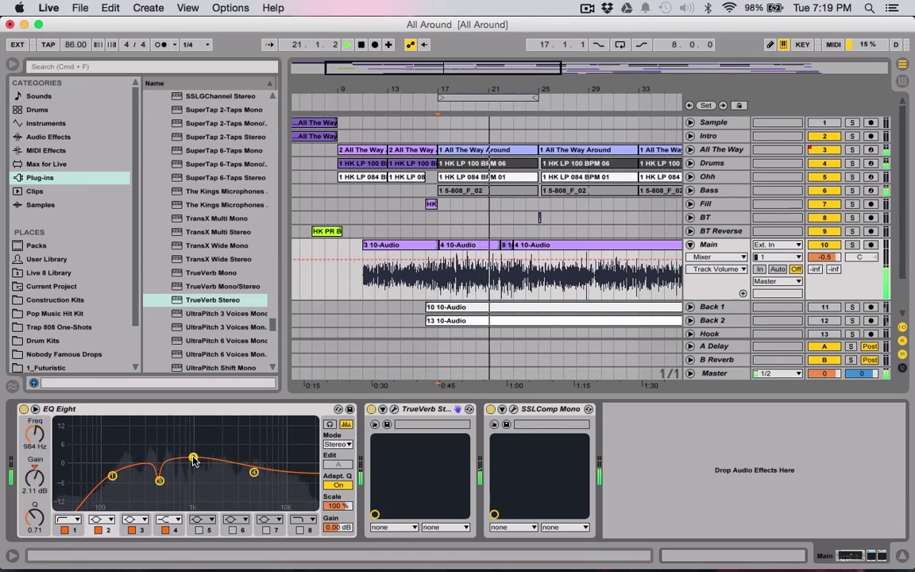
pyautogui.click(255, 473)
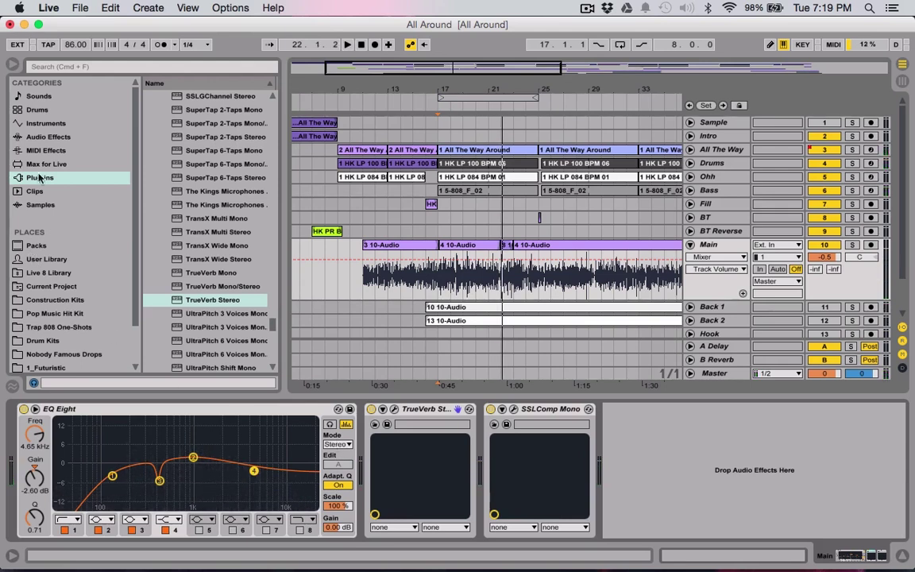
# Step: Insert the Filter Delay audio effect between TrueVerb Stereo and SSLComp Mono on the Main track
pyautogui.click(37, 127)
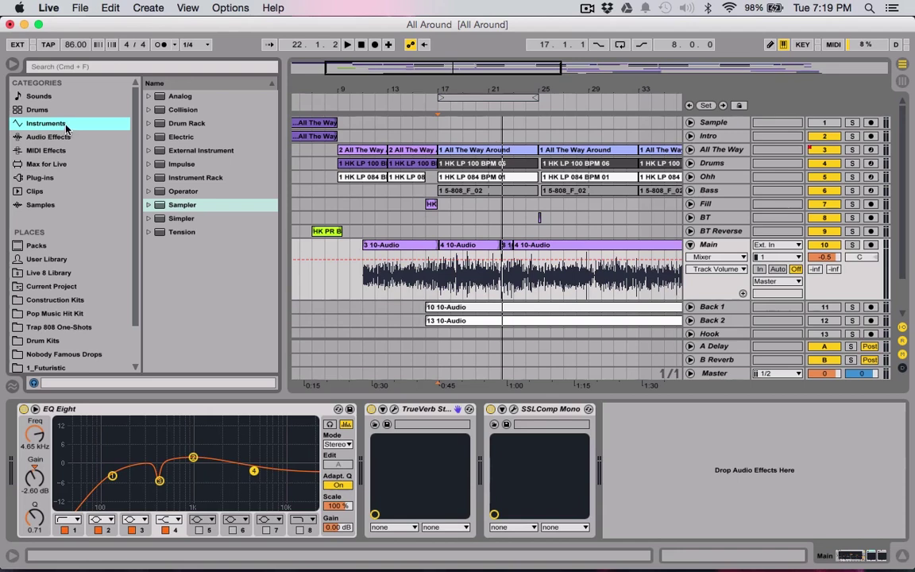
pyautogui.click(57, 137)
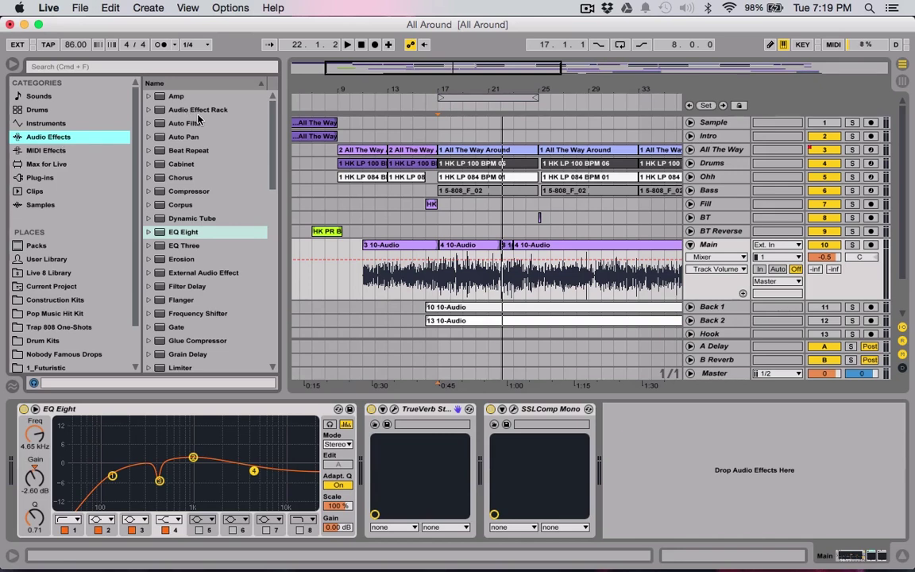
pyautogui.scroll(-4, 207, 147)
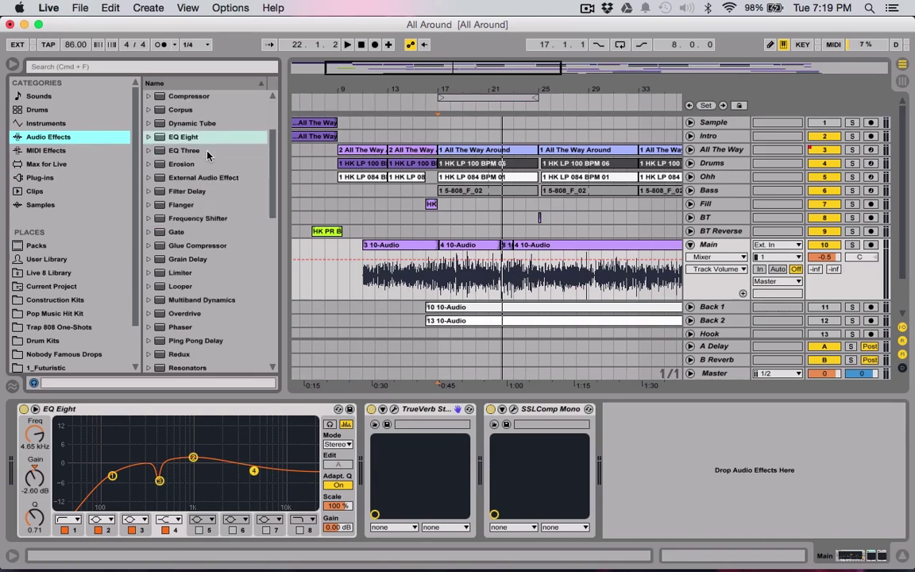
pyautogui.scroll(2, 219, 216)
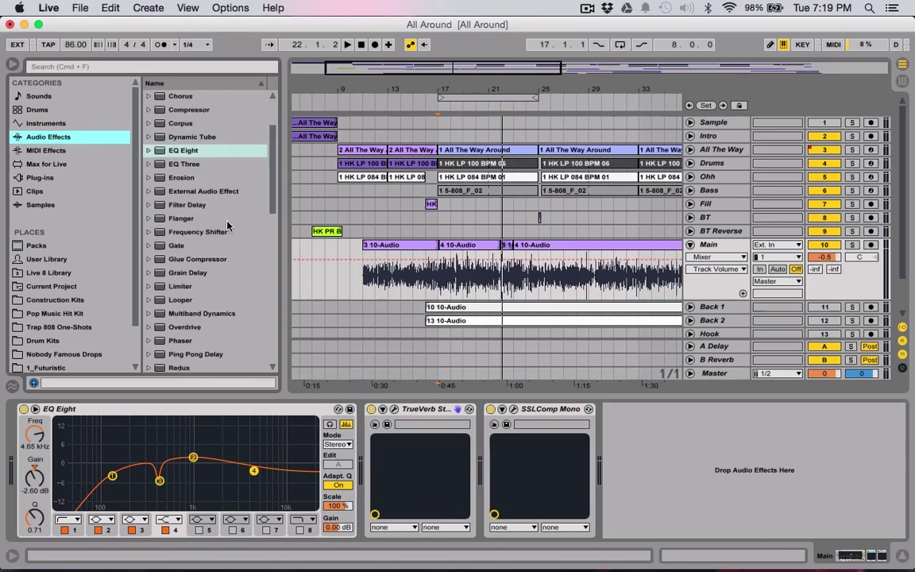
pyautogui.moveTo(185, 233); pyautogui.dragTo(532, 409)
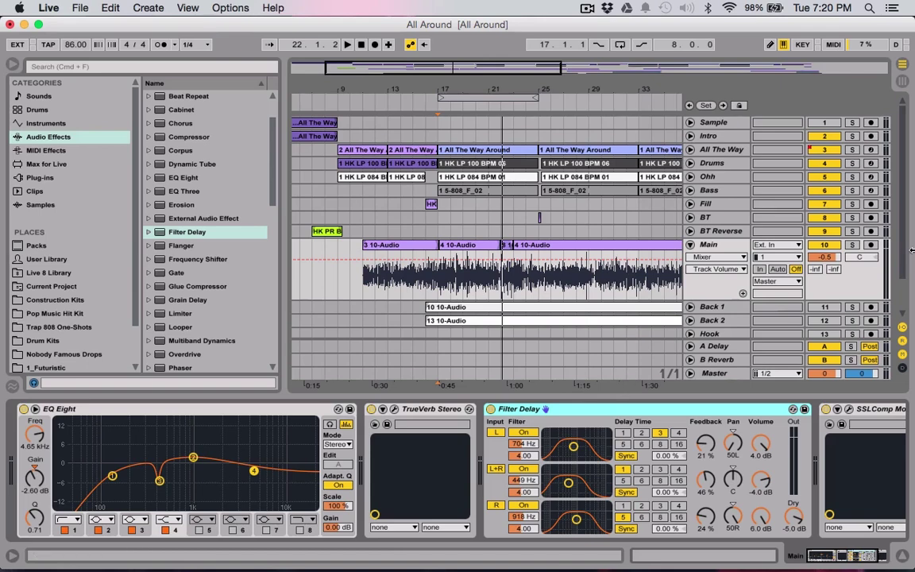
# Step: Solo the Main track, audition the delay, and disable the Filter Delay's L and R inputs, leaving only L+R on
pyautogui.click(852, 246)
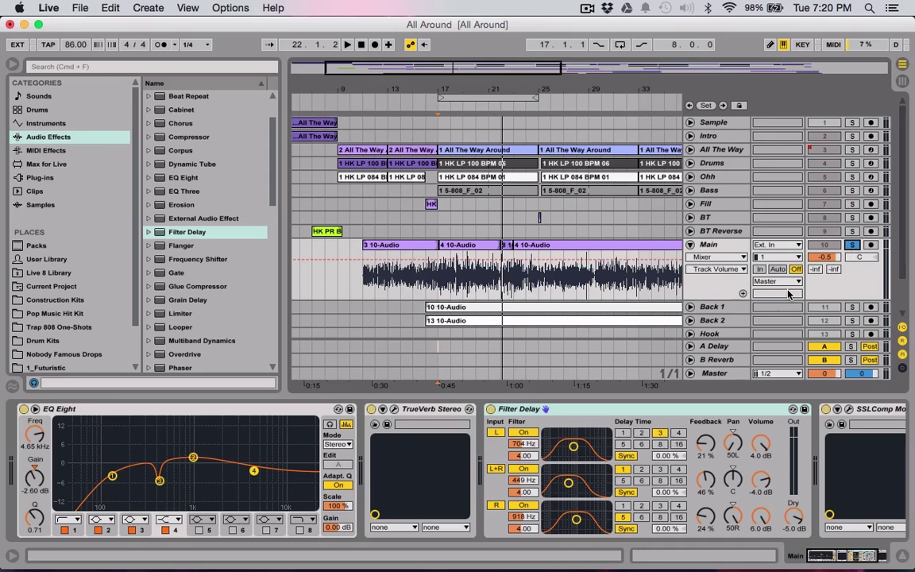
pyautogui.press('space')
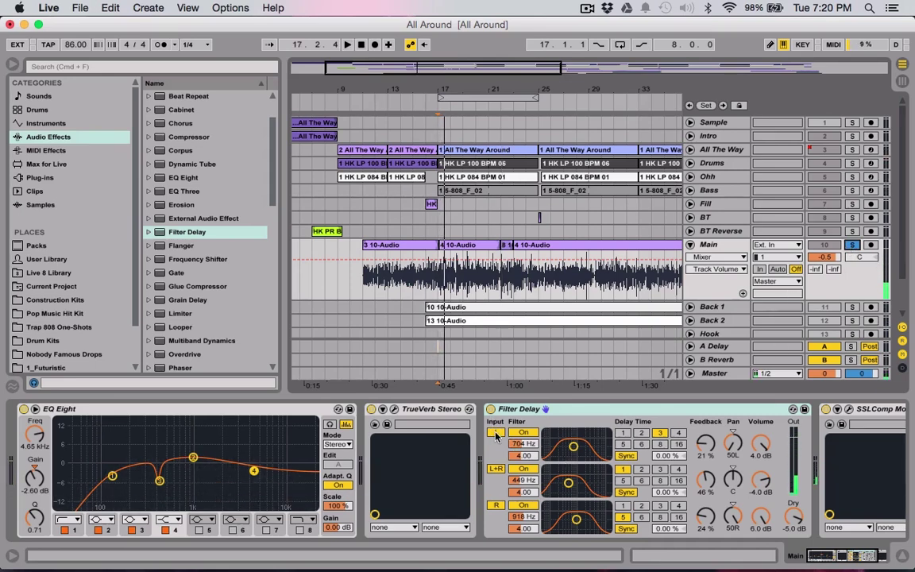
pyautogui.click(496, 434)
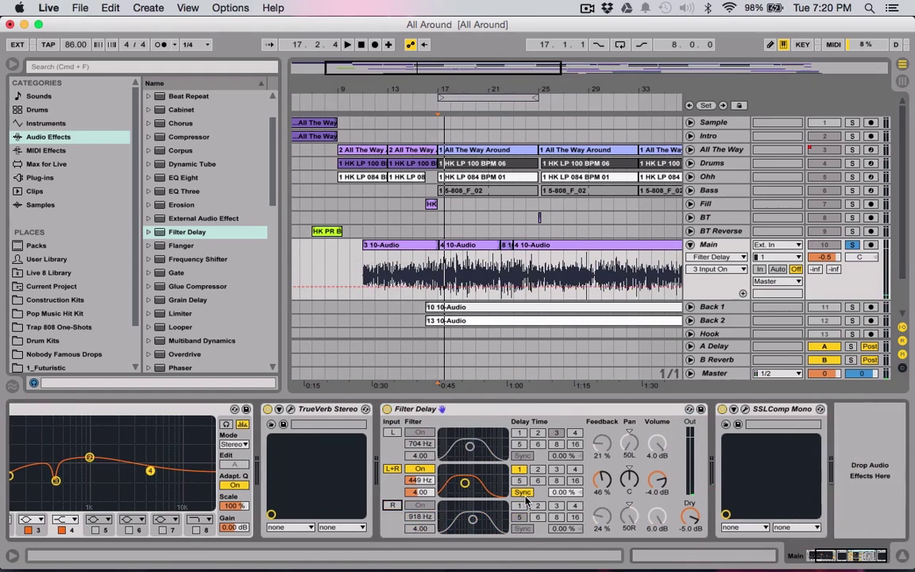
# Step: Replace the SSLComp Mono plug-in on the Main track with SSLComp Stereo, placed after Filter Delay
pyautogui.click(785, 409)
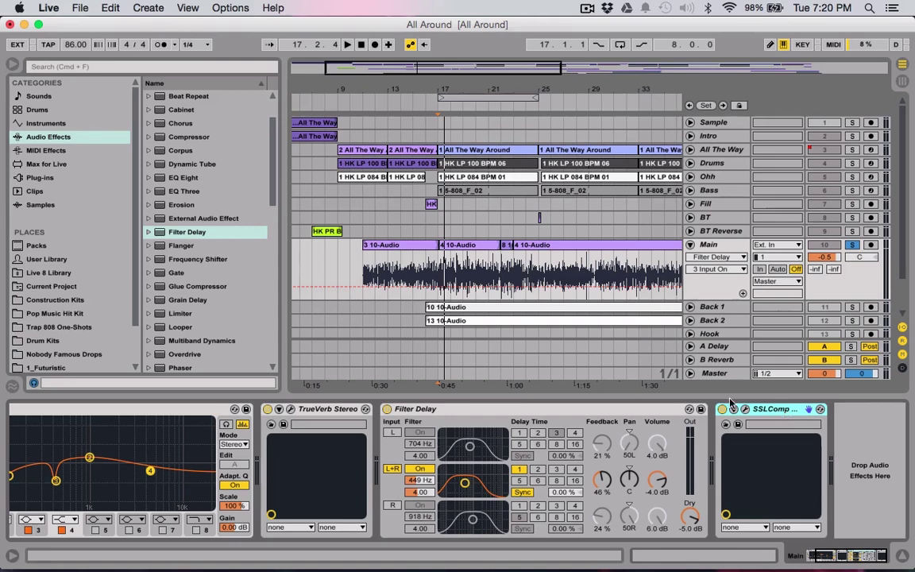
pyautogui.scroll(-3, 23, 274)
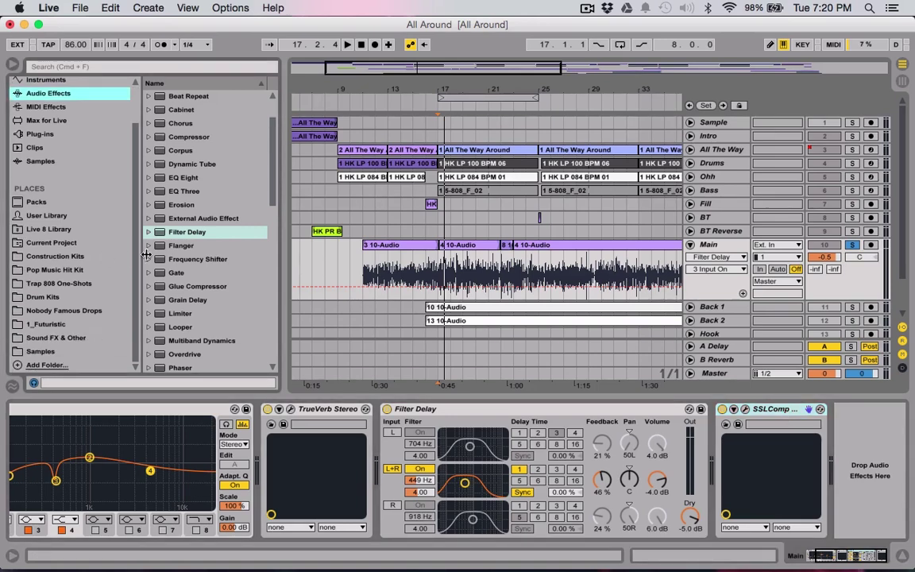
pyautogui.click(39, 135)
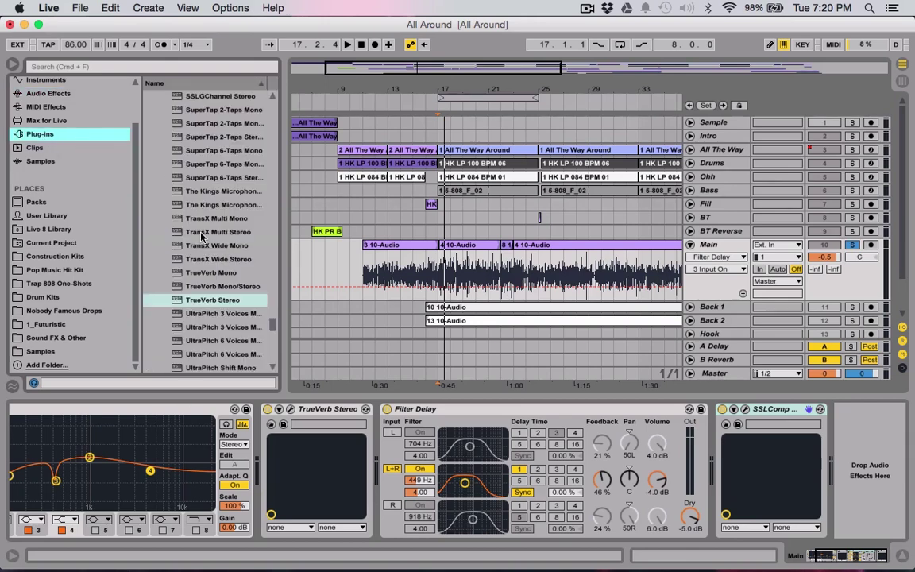
pyautogui.scroll(6, 201, 235)
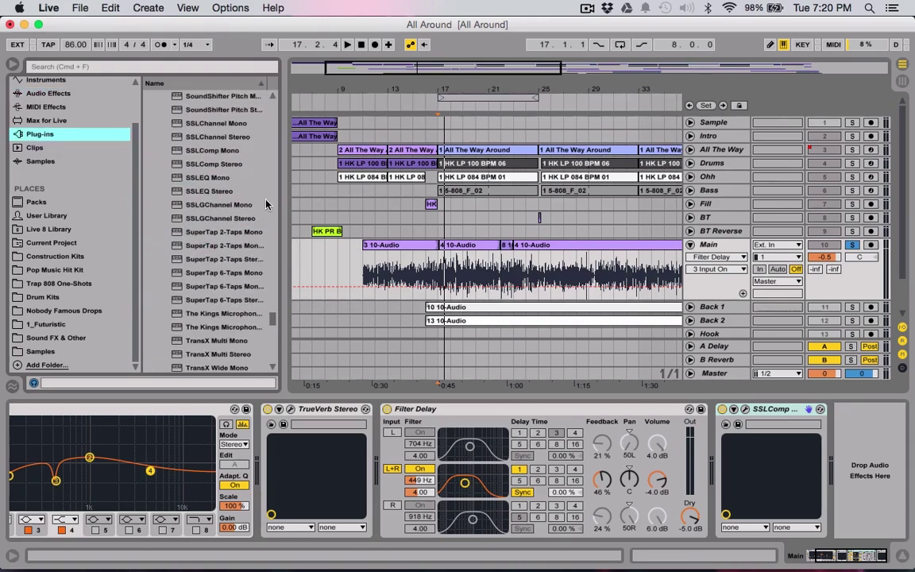
pyautogui.moveTo(218, 167); pyautogui.dragTo(726, 506)
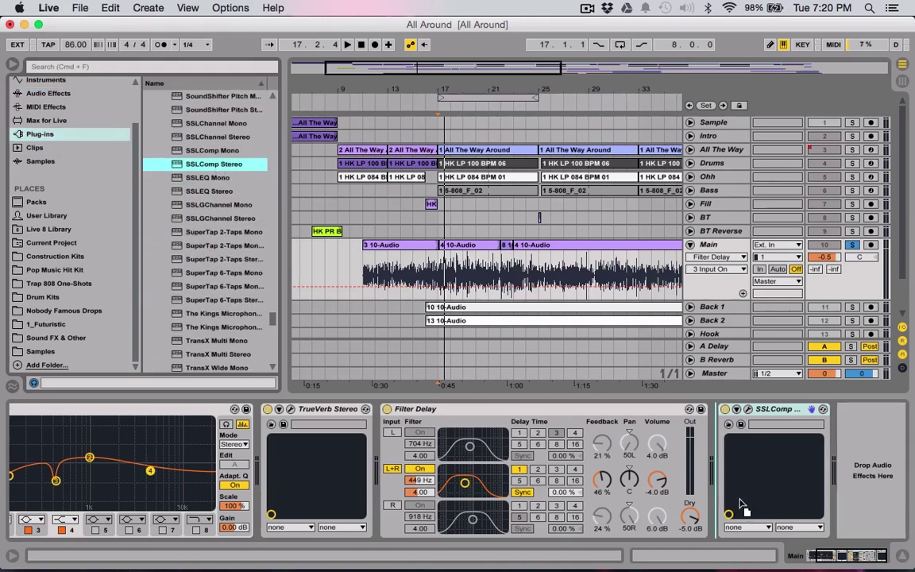
pyautogui.moveTo(818, 450); pyautogui.dragTo(818, 450)
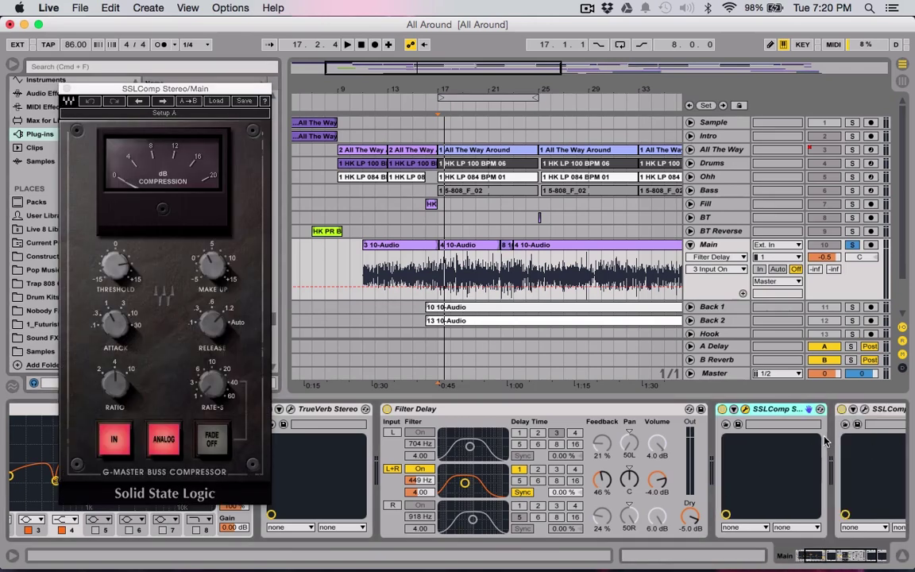
pyautogui.click(812, 417)
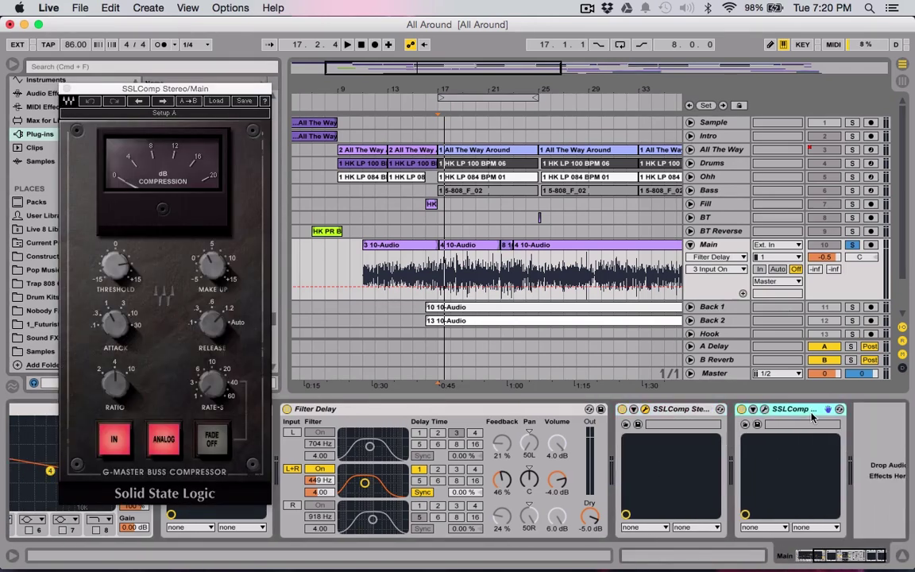
pyautogui.press('Delete')
# Step: Set SSLComp Stereo's threshold to 7.0 and make-up to 4.0 during playback with Filter Delay bypassed, and close the plug-in window
pyautogui.moveTo(115, 269); pyautogui.dragTo(115, 248)
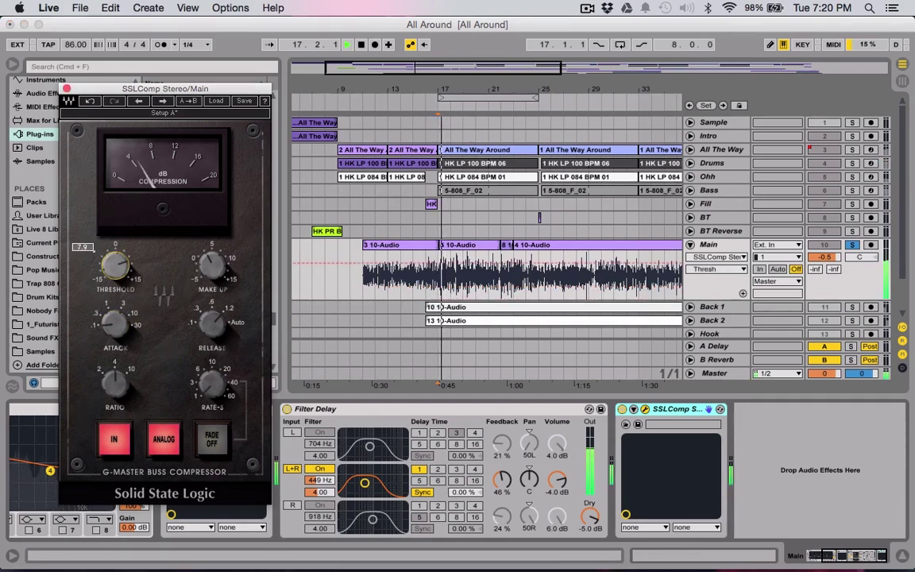
pyautogui.click(287, 409)
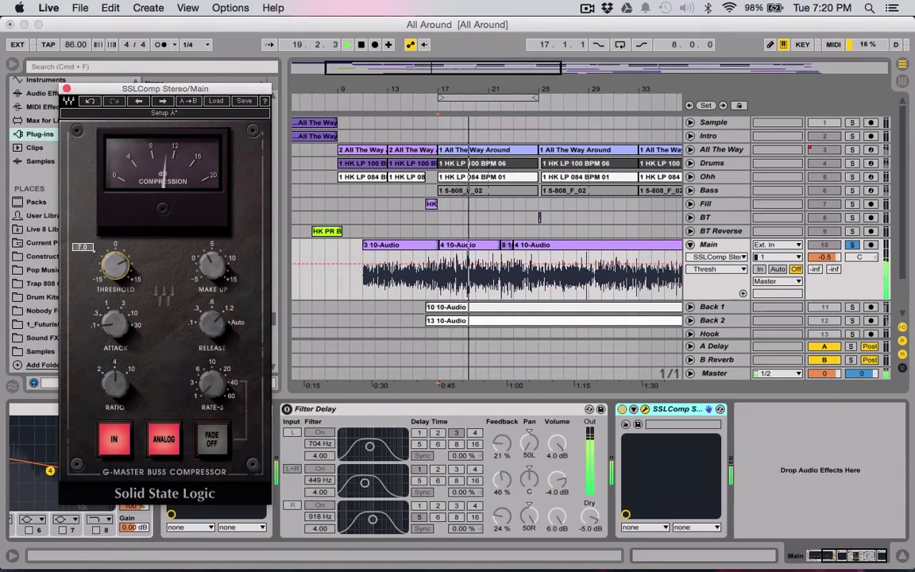
pyautogui.click(211, 267)
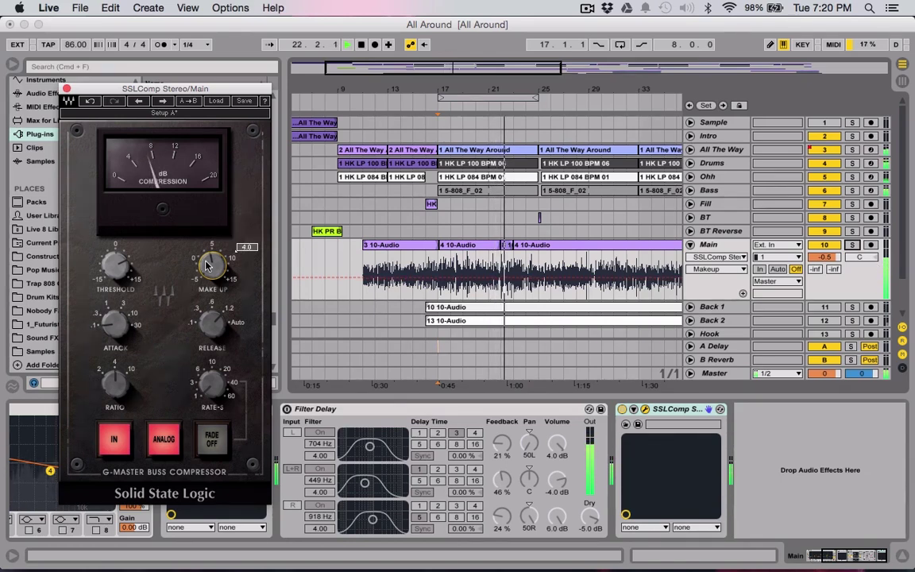
pyautogui.click(850, 245)
pyautogui.press('space')
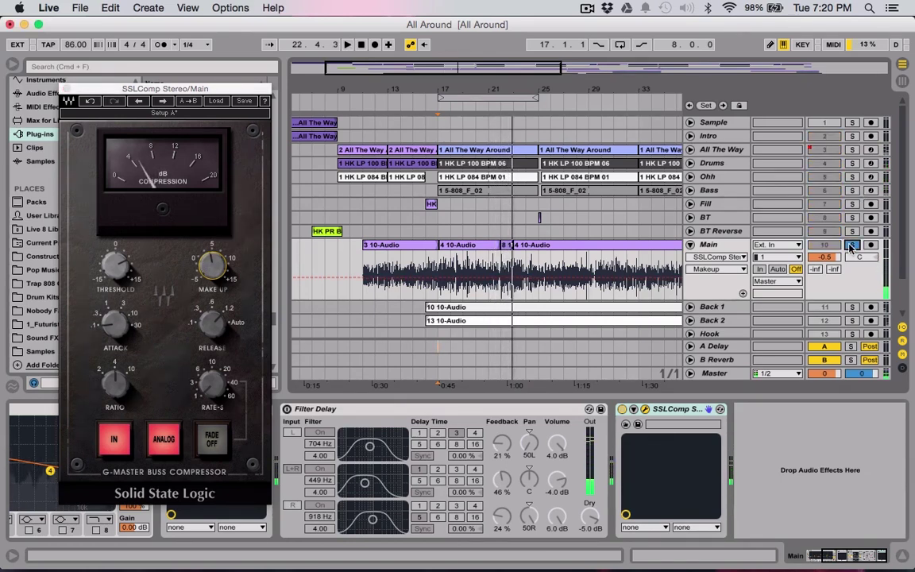
pyautogui.click(66, 88)
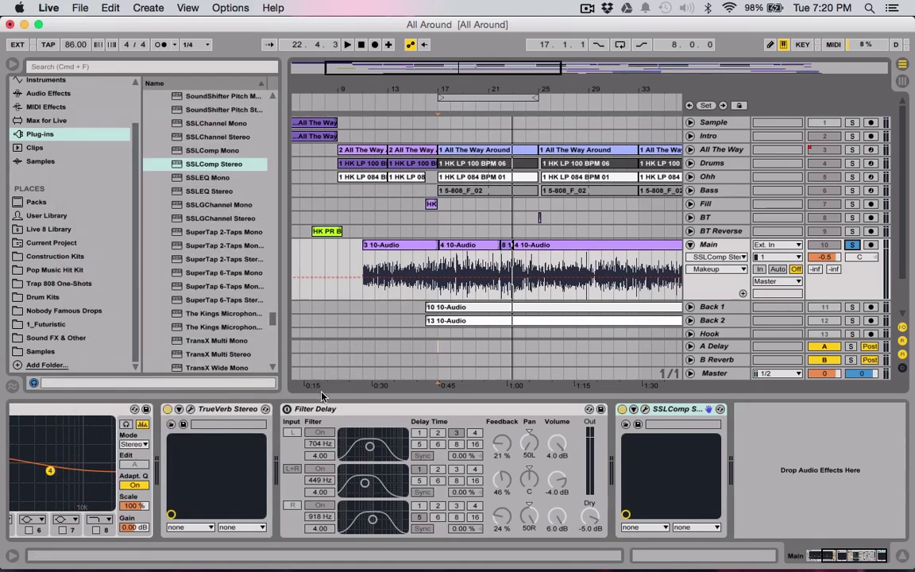
# Step: Re-enable Filter Delay, switch off its L+R input, and set the Dry level to 0.0 dB
pyautogui.click(287, 409)
pyautogui.click(292, 470)
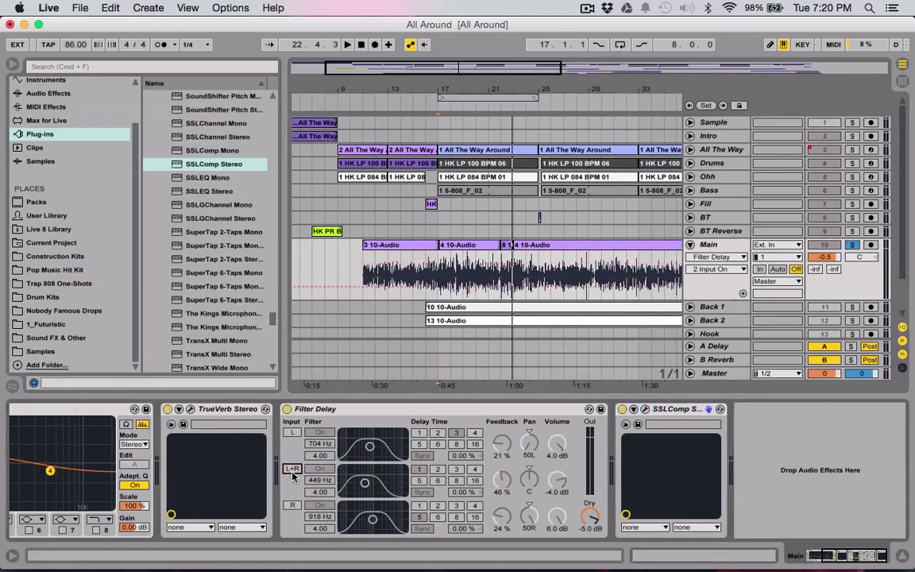
pyautogui.moveTo(590, 516); pyautogui.dragTo(590, 484)
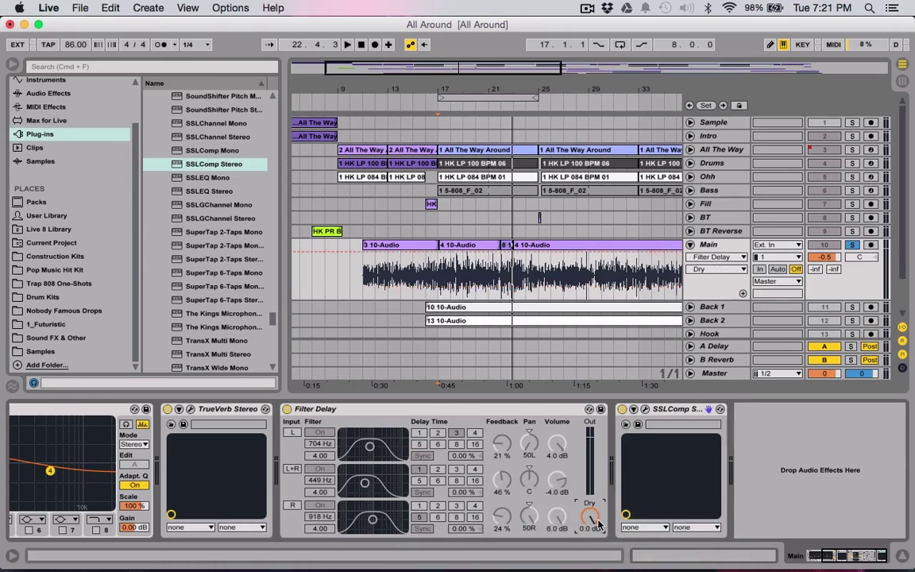
# Step: Enable Filter Delay's L input with delay time 2, filter 4.65 kHz at 1.75, and 10% feedback
pyautogui.click(294, 432)
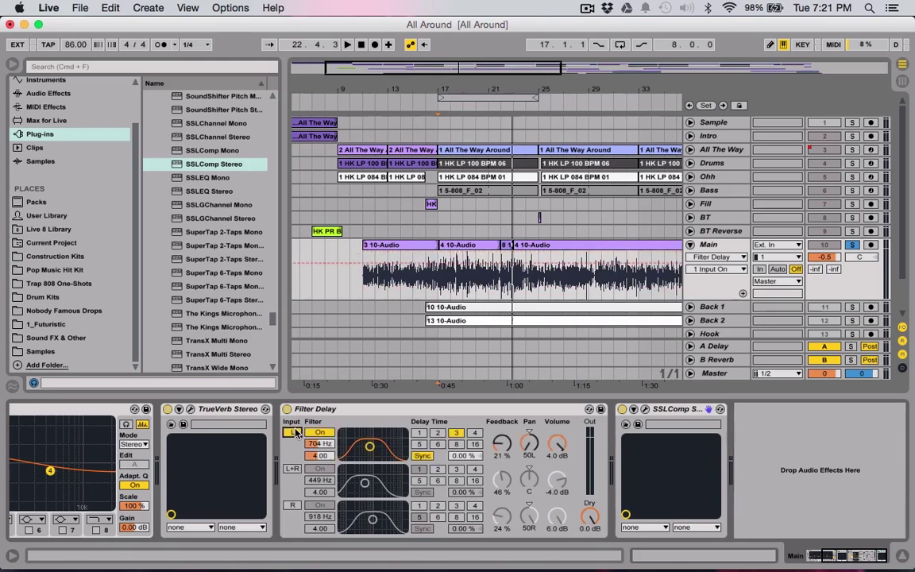
pyautogui.click(437, 433)
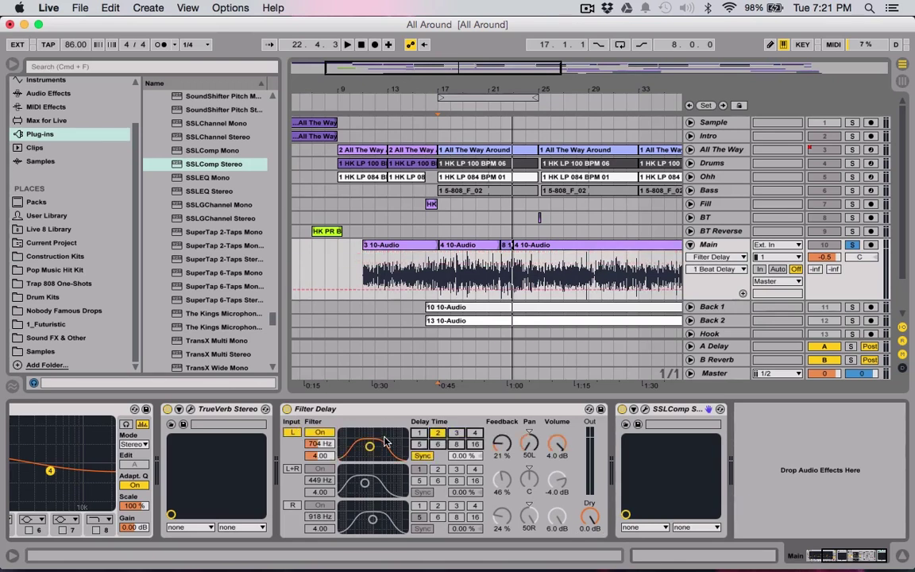
pyautogui.moveTo(368, 450); pyautogui.dragTo(396, 450)
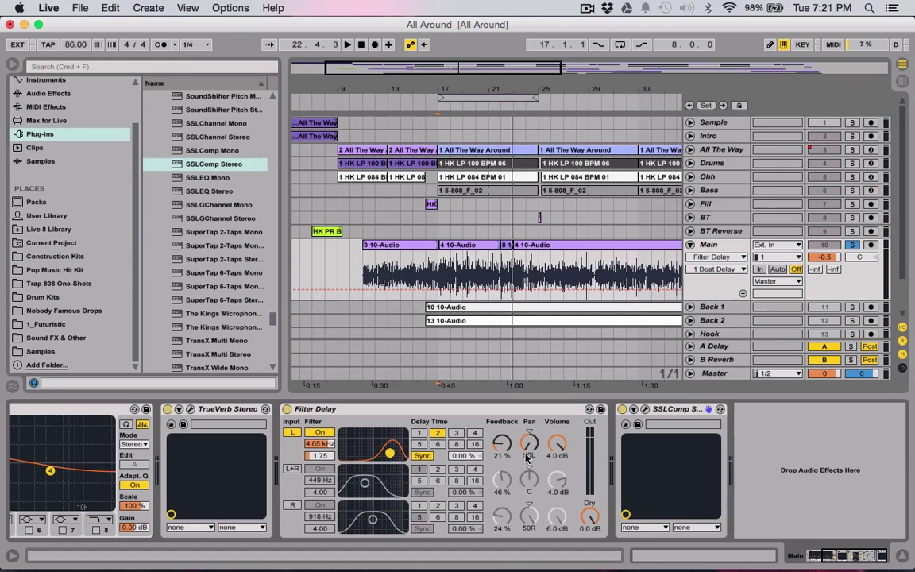
pyautogui.moveTo(503, 446); pyautogui.dragTo(503, 469)
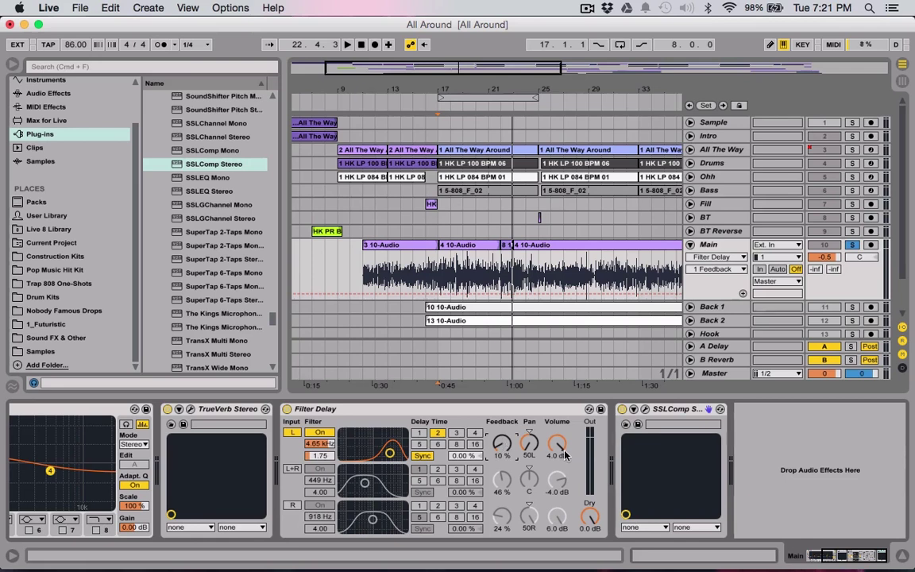
pyautogui.click(529, 444)
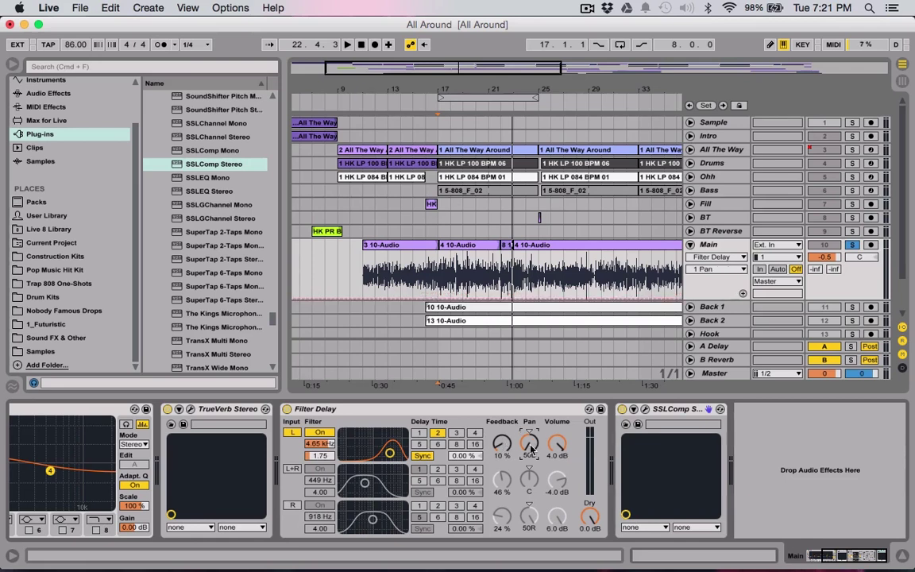
# Step: During soloed playback, set the L delay's volume to -14 dB and its filter to 3.55 kHz at 2.75
pyautogui.moveTo(559, 451); pyautogui.dragTo(560, 509)
pyautogui.press('space')
pyautogui.moveTo(560, 451); pyautogui.dragTo(561, 416)
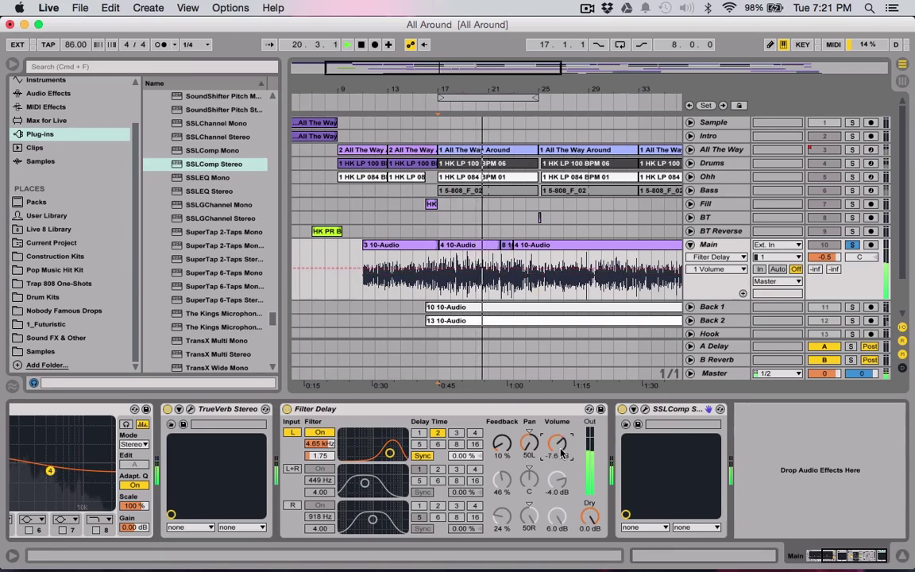
pyautogui.moveTo(389, 453); pyautogui.dragTo(386, 450)
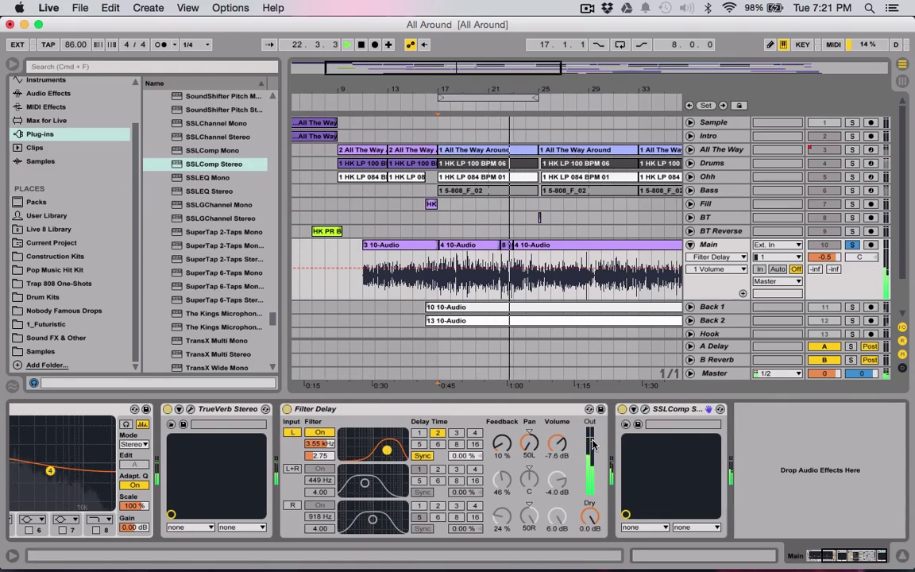
pyautogui.moveTo(557, 443); pyautogui.dragTo(557, 461)
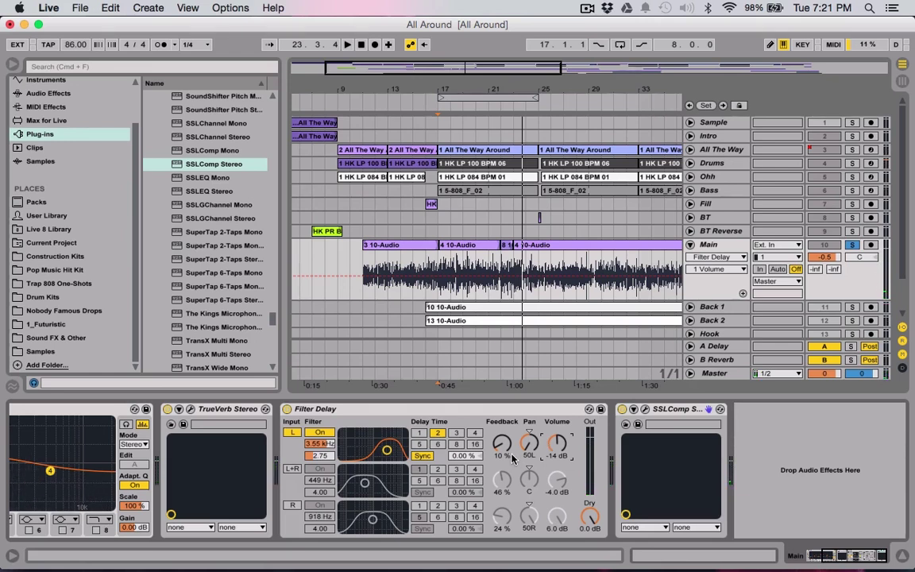
# Step: Enable Filter Delay's R input with delay time 4, filter 10.5 kHz at 3.75, 9.5% feedback and -15 dB volume
pyautogui.click(475, 506)
pyautogui.moveTo(374, 520); pyautogui.dragTo(401, 519)
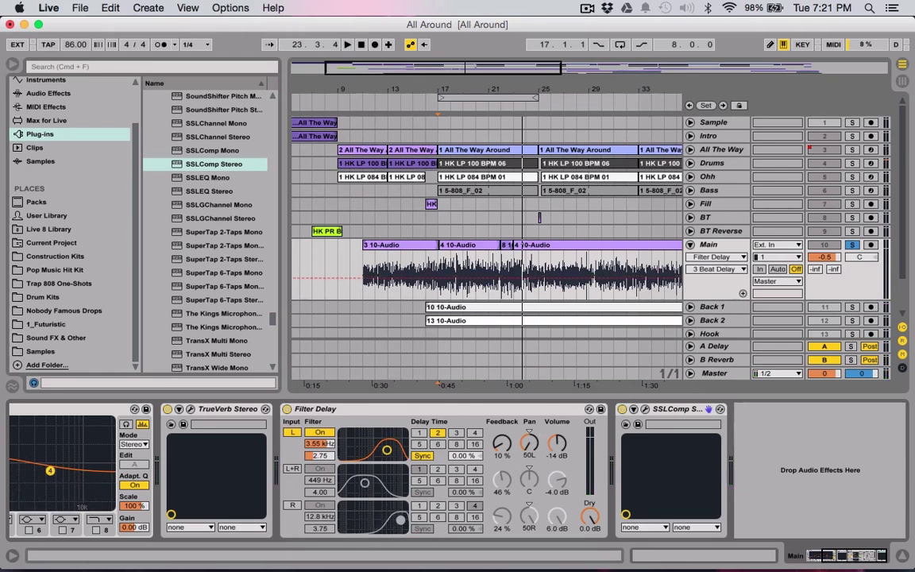
pyautogui.click(285, 507)
pyautogui.moveTo(506, 525); pyautogui.dragTo(506, 540)
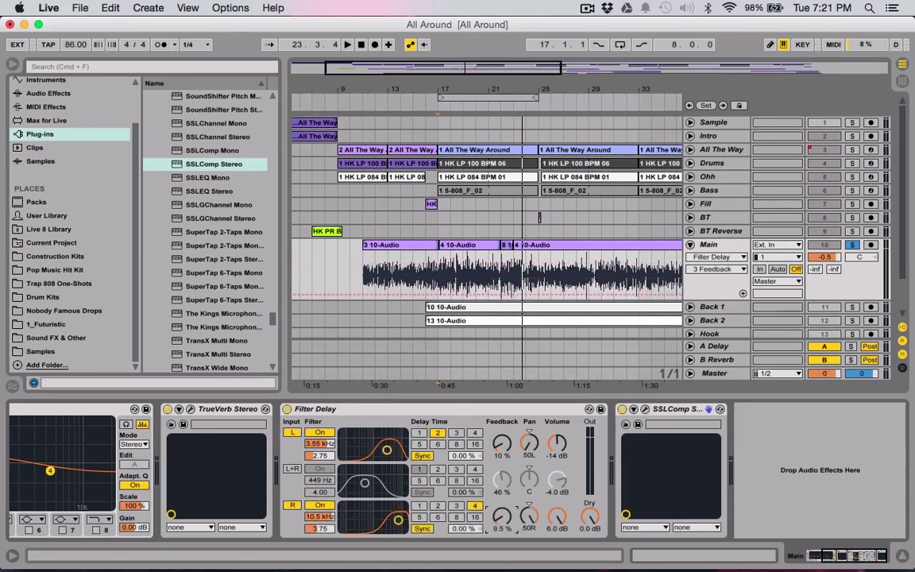
pyautogui.moveTo(554, 520); pyautogui.dragTo(554, 500)
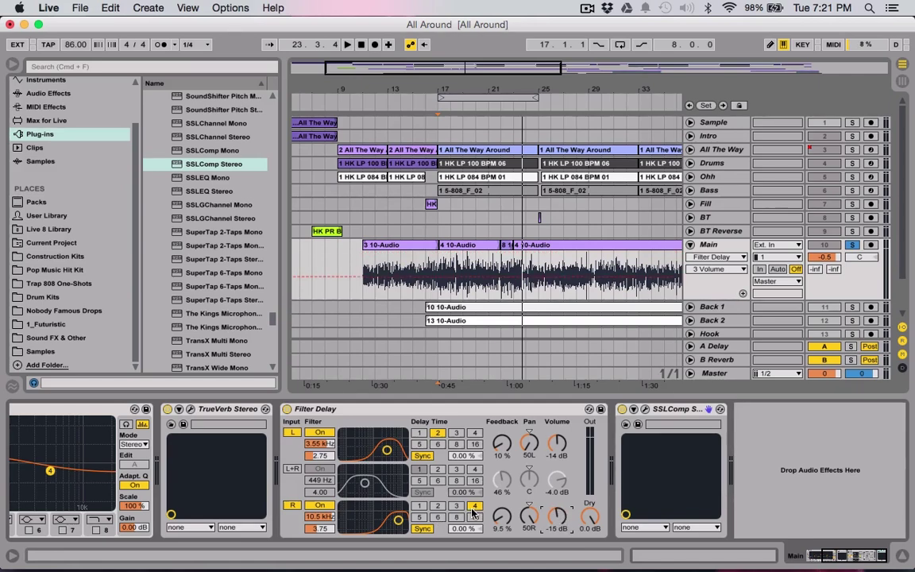
# Step: Play the soloed vocal and adjust the R delay to filter 857 Hz at 3.00 and volume -17 dB
pyautogui.press('space')
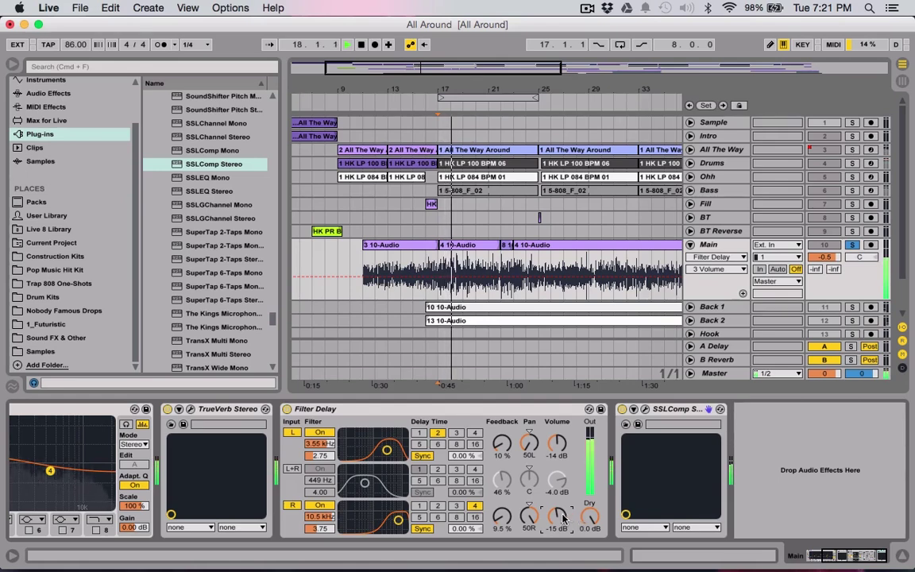
pyautogui.moveTo(557, 517); pyautogui.dragTo(557, 524)
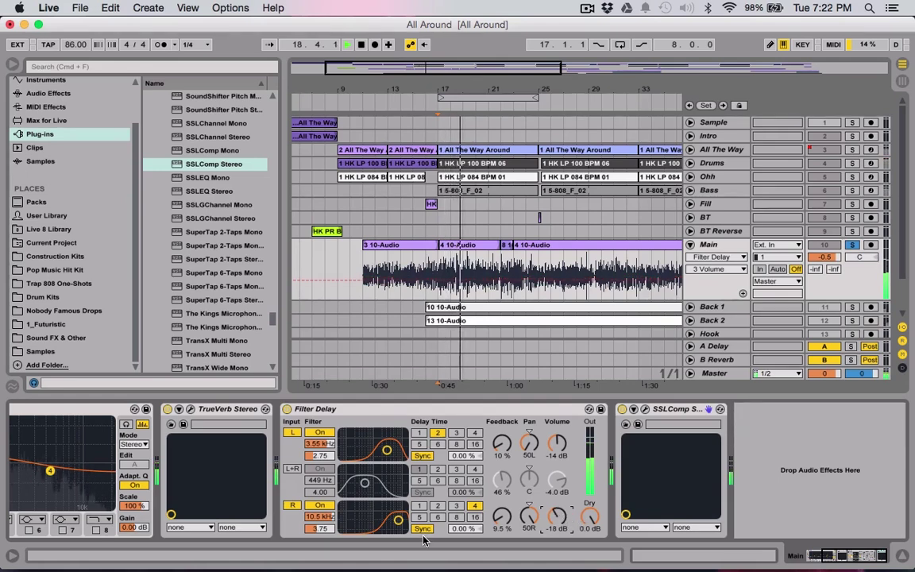
pyautogui.moveTo(398, 520); pyautogui.dragTo(372, 522)
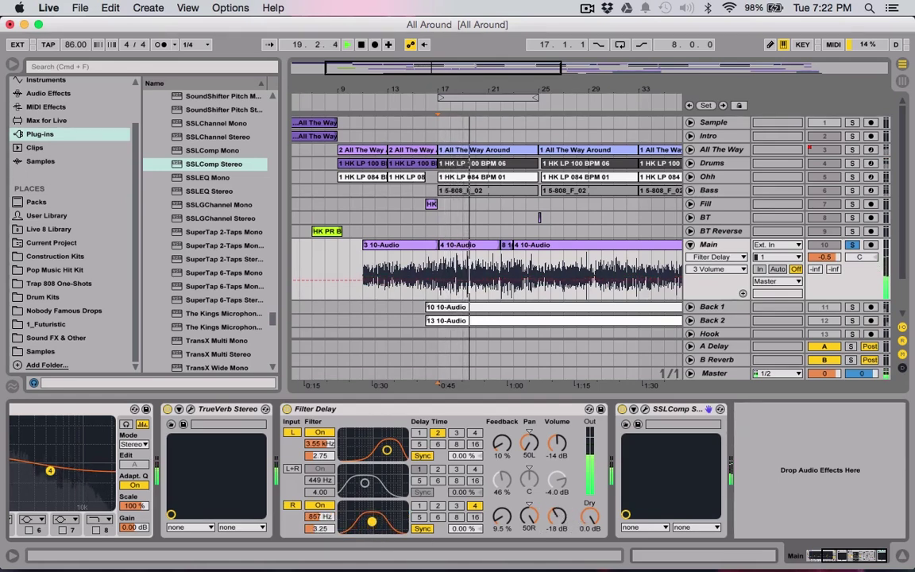
pyautogui.moveTo(557, 521); pyautogui.dragTo(557, 526)
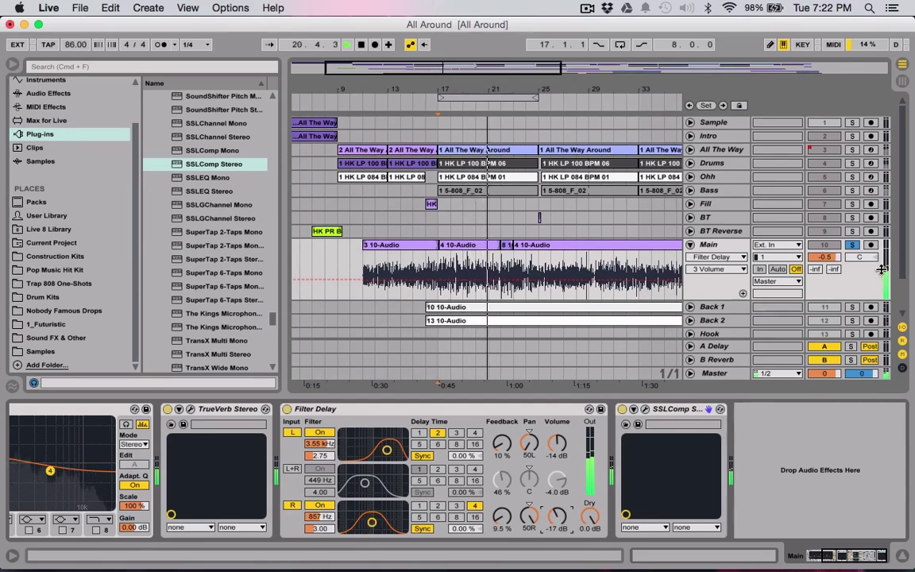
# Step: Unsolo the Main track, set the R delay's filter to 3.32 kHz at 4.00, and lower the L delay's volume to -17 dB
pyautogui.click(852, 246)
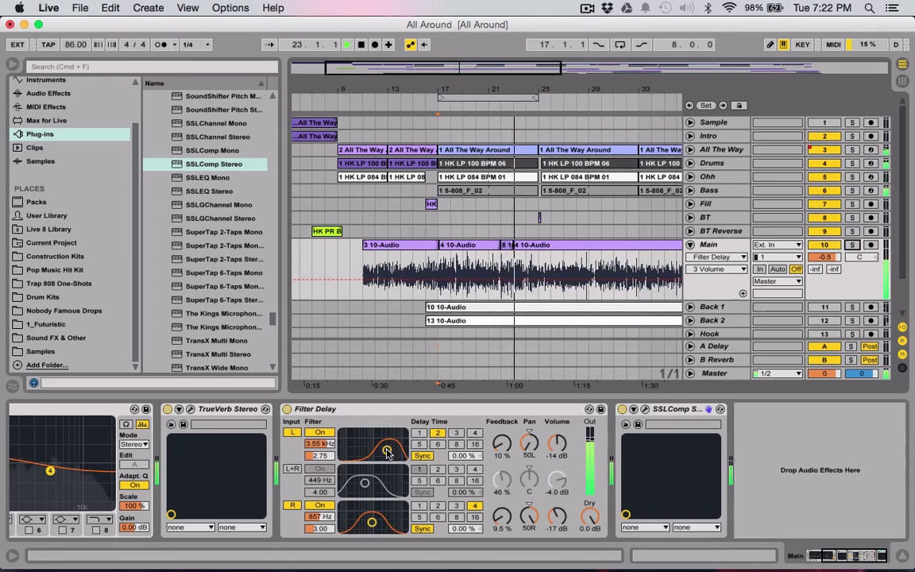
pyautogui.moveTo(371, 522); pyautogui.dragTo(386, 519)
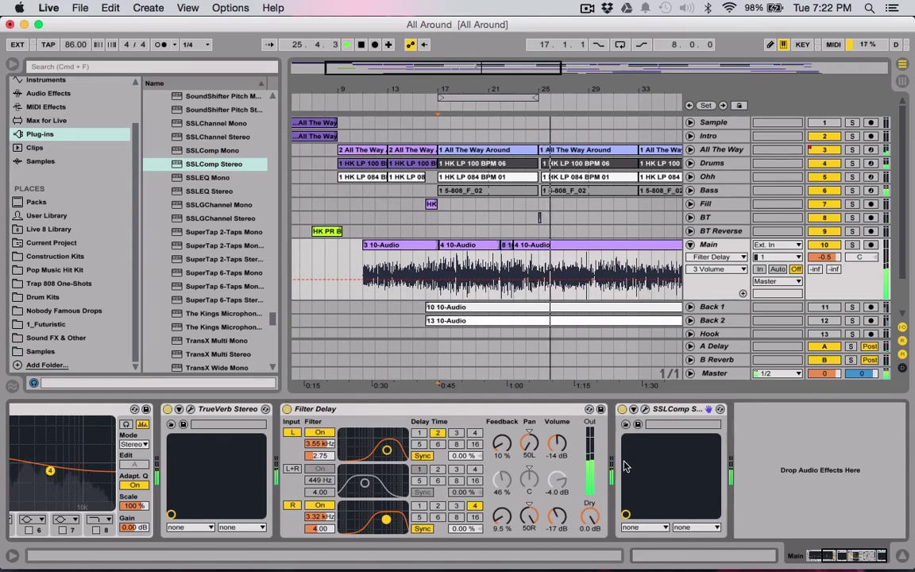
pyautogui.moveTo(557, 443); pyautogui.dragTo(557, 452)
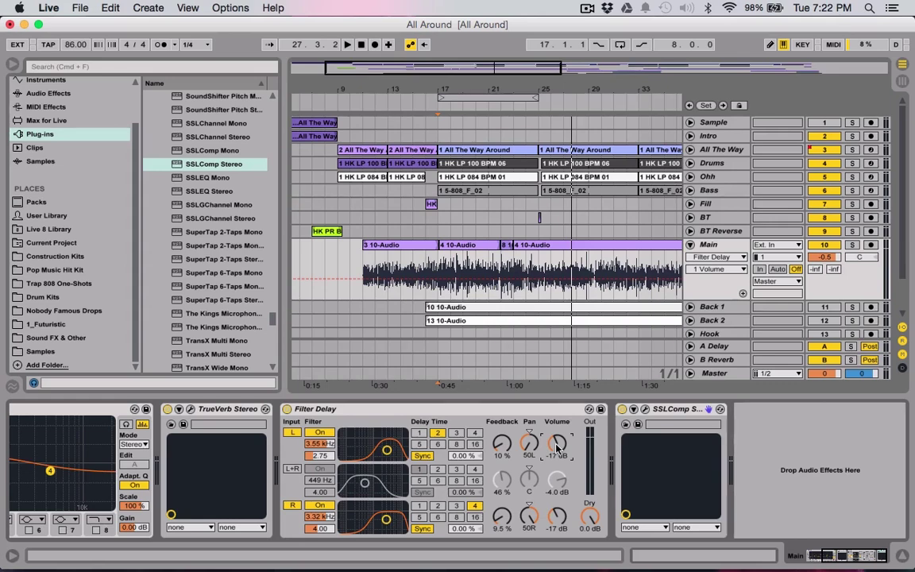
# Step: Unfold the Back 1 and Back 2 tracks and zoom the arrangement in around bars 15 to 18
pyautogui.scroll(-1, 750, 310)
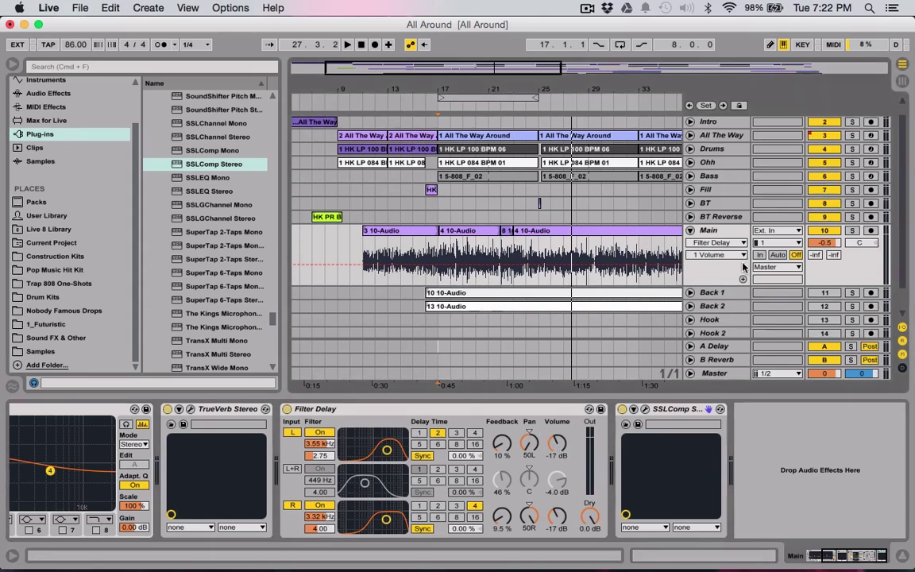
pyautogui.click(691, 293)
pyautogui.scroll(-4, 699, 290)
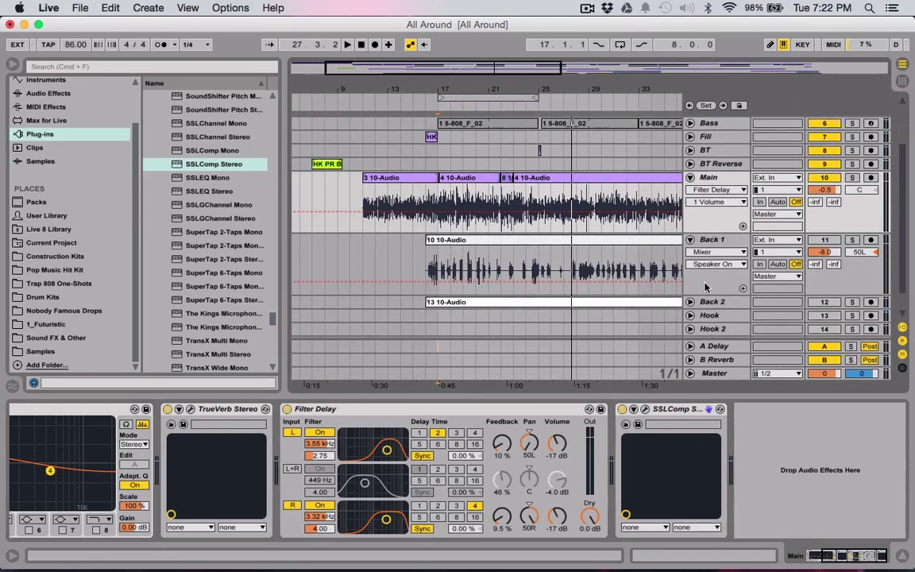
pyautogui.click(690, 302)
pyautogui.moveTo(435, 59); pyautogui.dragTo(381, 95)
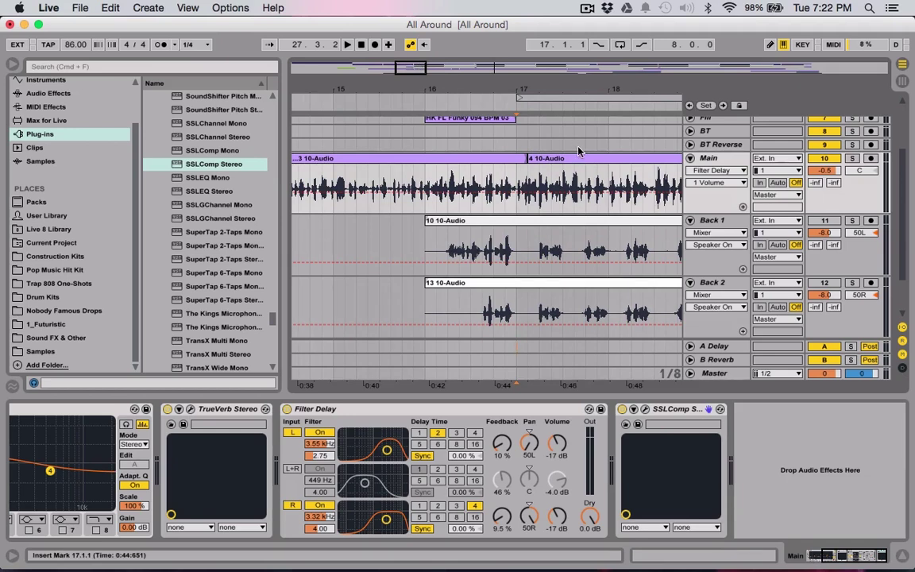
# Step: Show the track panning lanes of Back 1 and Back 2 and frame their clips around bars 16 to 18
pyautogui.click(868, 235)
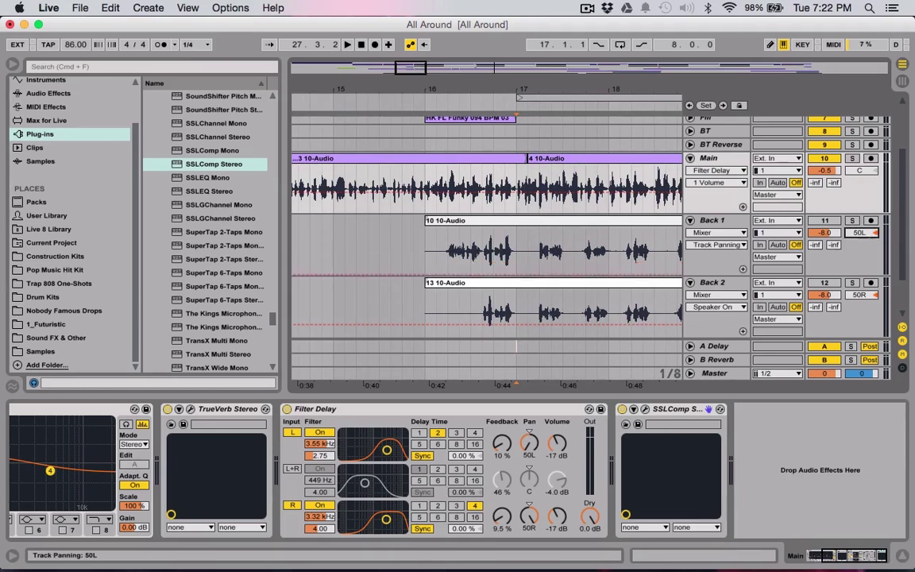
pyautogui.click(859, 295)
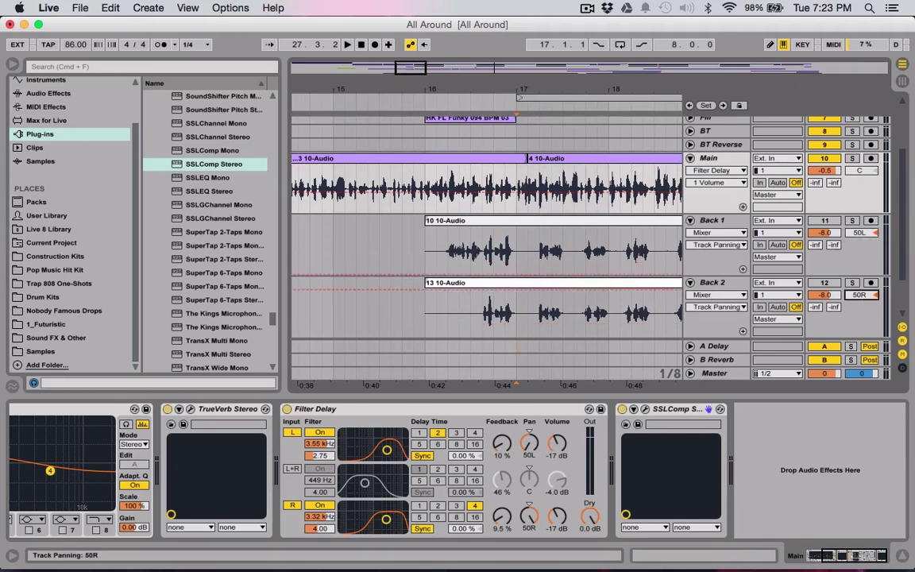
pyautogui.click(482, 191)
pyautogui.hscroll(1, 482, 191)
pyautogui.press('+')
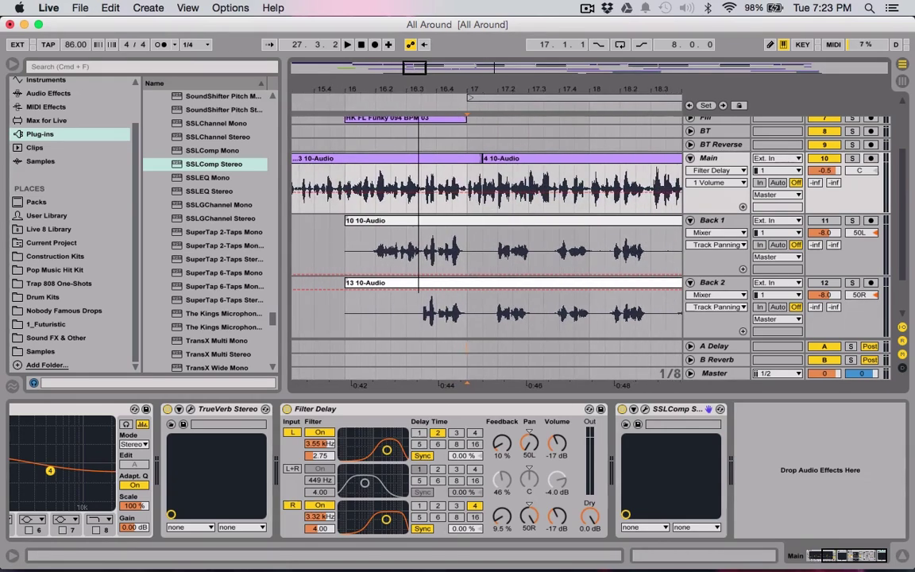
pyautogui.moveTo(414, 73); pyautogui.dragTo(415, 72)
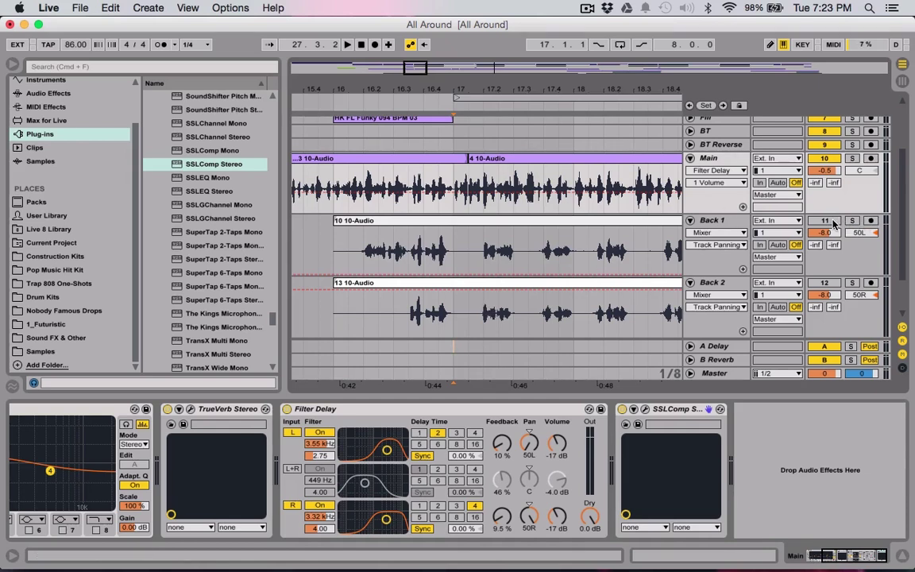
# Step: Reactivate Back 1 and Back 2 and play from bar 16 with the Main, Back 1 and Back 2 tracks soloed
pyautogui.click(826, 285)
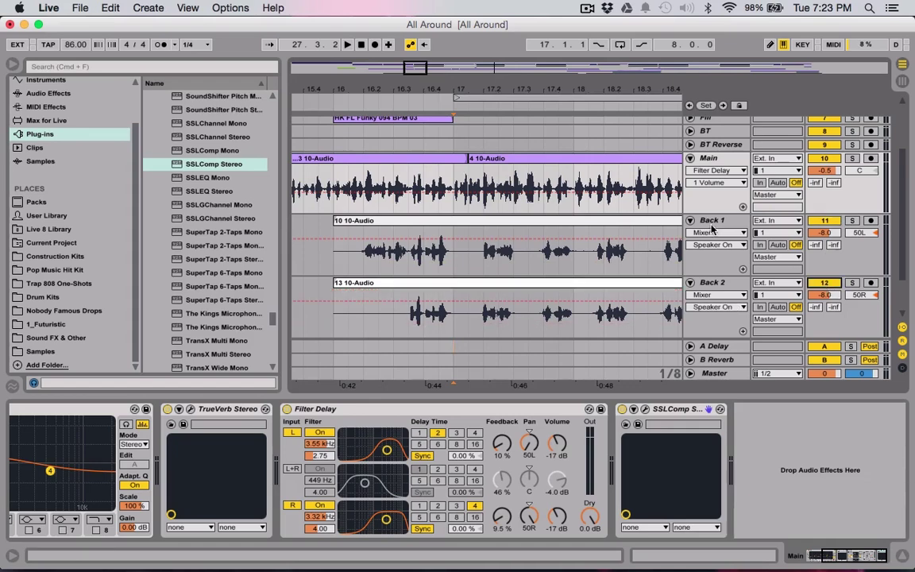
pyautogui.click(331, 331)
pyautogui.press('space')
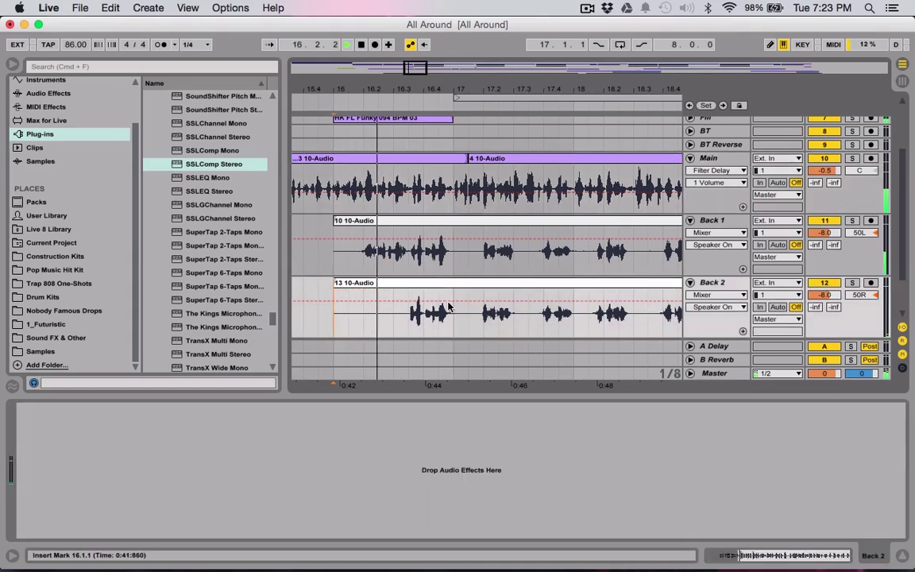
pyautogui.click(851, 159)
pyautogui.click(851, 284)
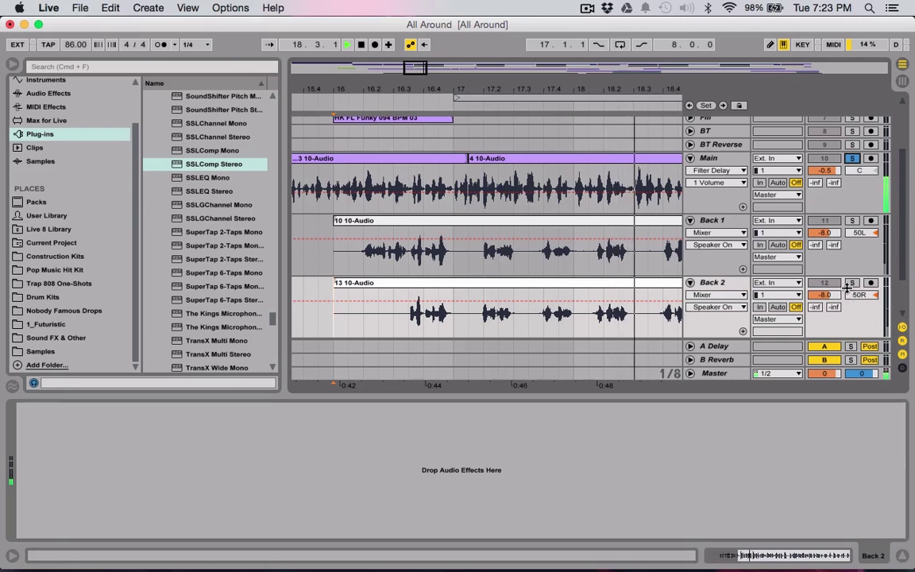
pyautogui.click(851, 220)
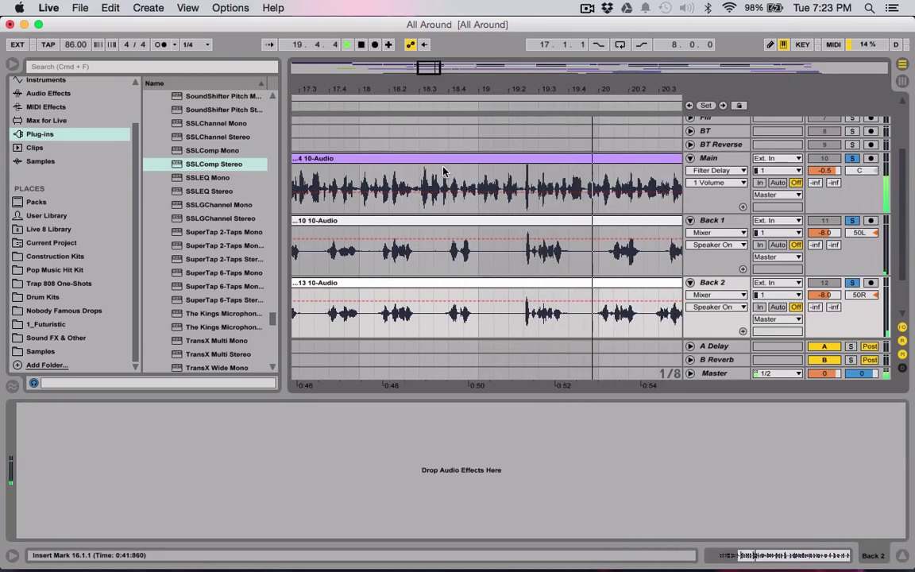
# Step: Turn the grid off and delete the silence before the first doubled phrase on Back 1 and Back 2, from 15.4.4 to 16.3.3
pyautogui.hscroll(-5, 443, 171)
pyautogui.scroll(-1, 443, 171)
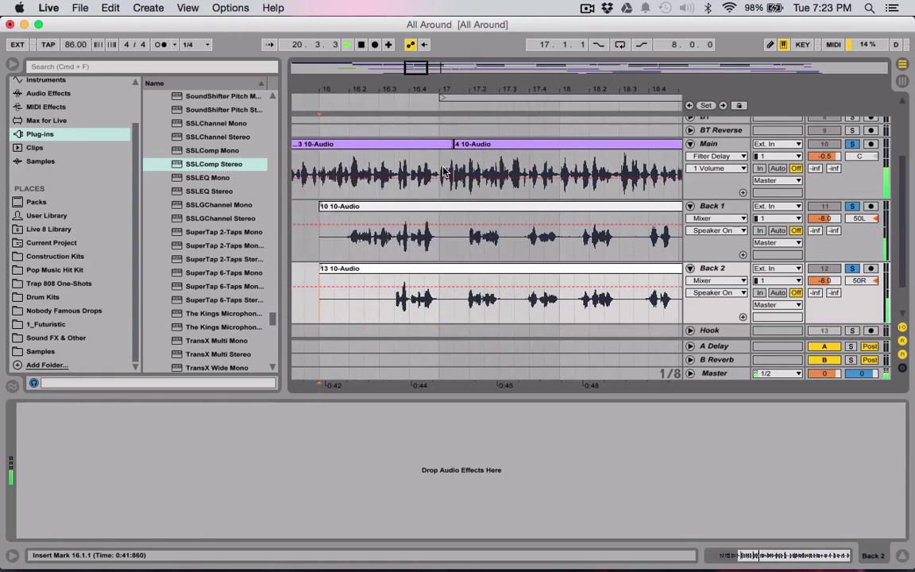
pyautogui.rightClick(307, 301)
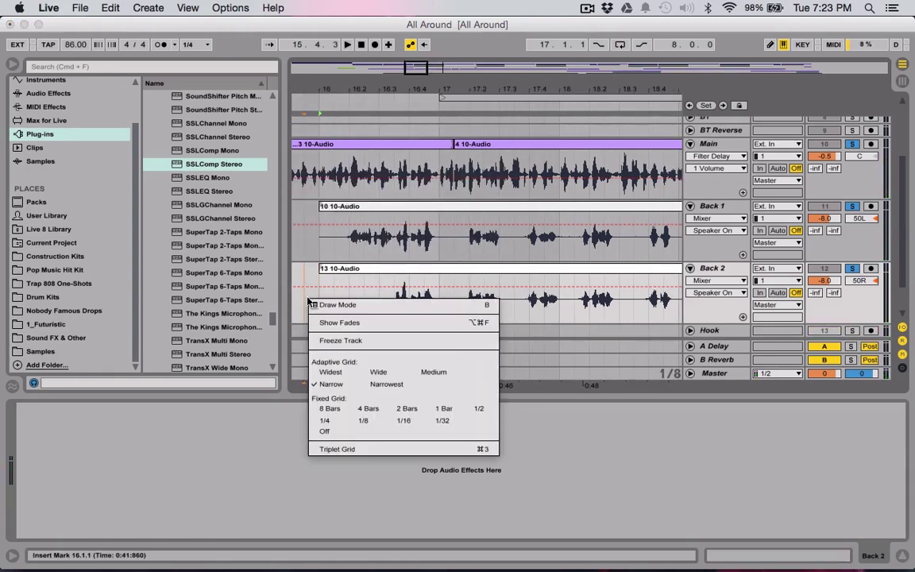
pyautogui.click(342, 433)
pyautogui.moveTo(421, 67); pyautogui.dragTo(410, 70)
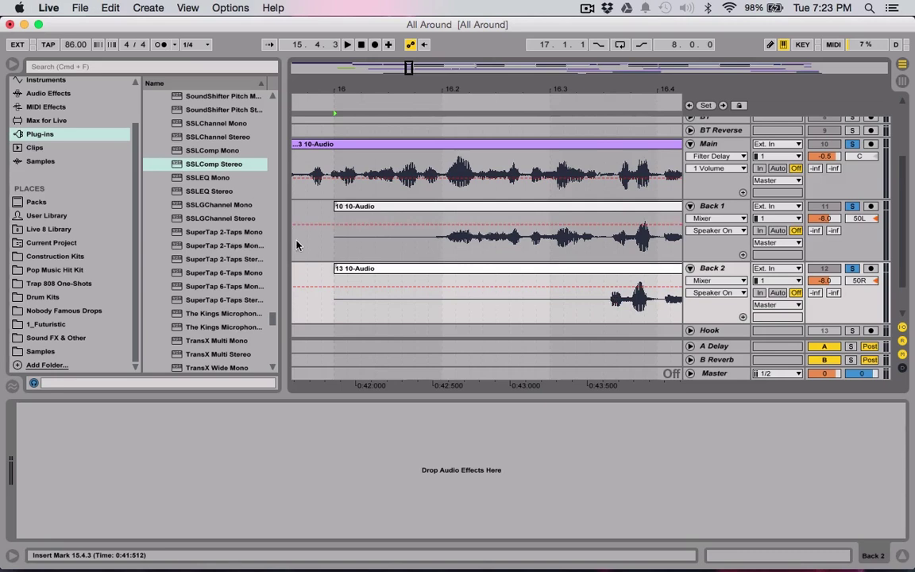
pyautogui.moveTo(319, 238); pyautogui.dragTo(608, 294)
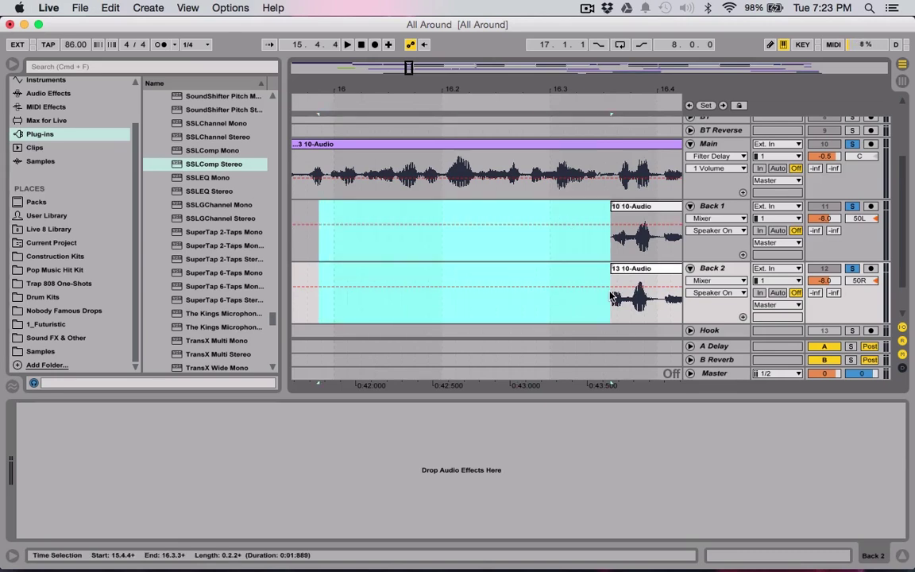
# Step: Delete the silent gap after the first phrase on Back 1 and Back 2, from 16.4.4 to 17.1.4
pyautogui.hscroll(5, 611, 298)
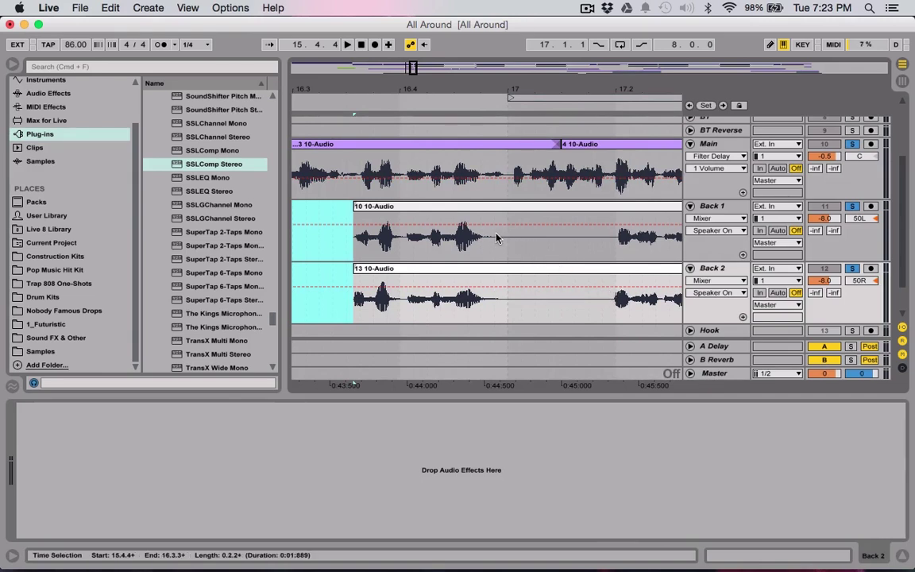
pyautogui.moveTo(496, 238); pyautogui.dragTo(617, 306)
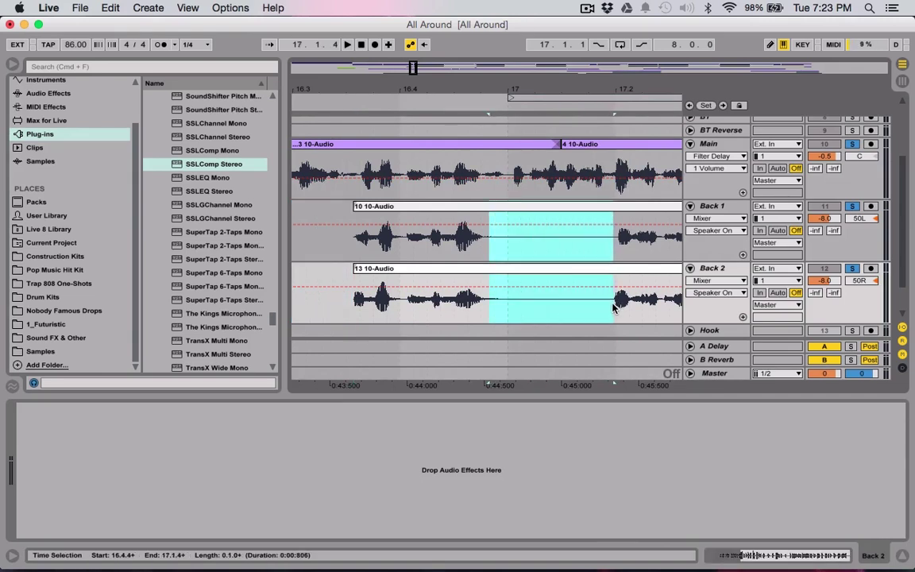
pyautogui.press('Delete')
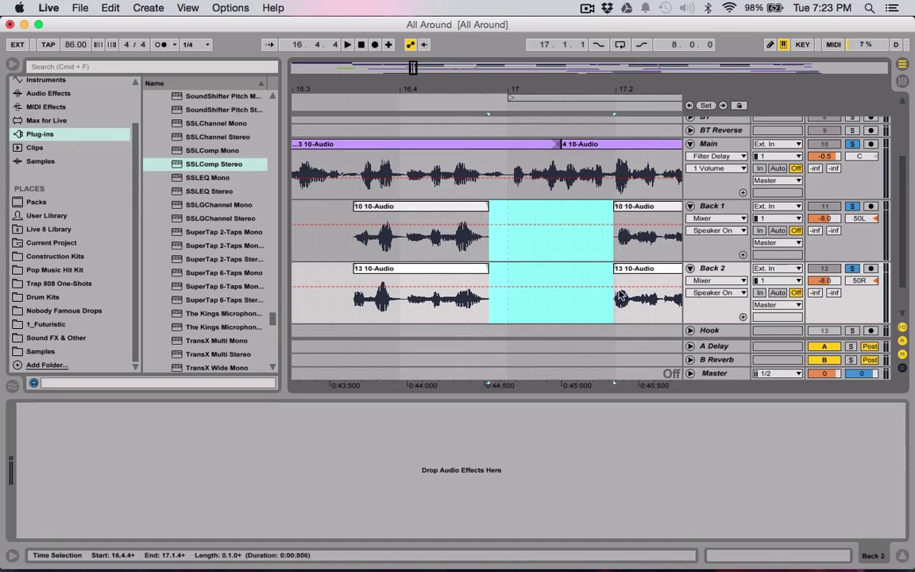
# Step: Display the clip fades on both the Back 1 and Back 2 tracks
pyautogui.click(712, 219)
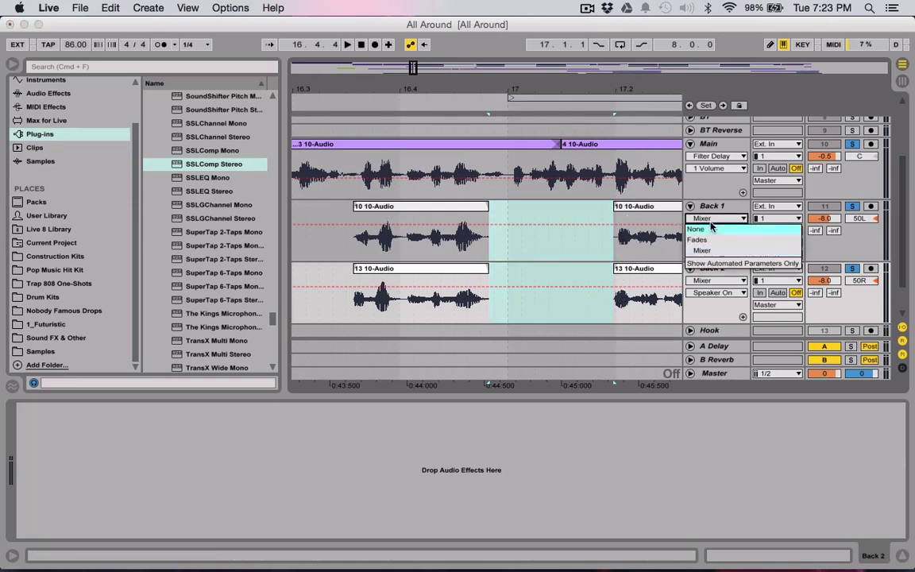
pyautogui.click(712, 240)
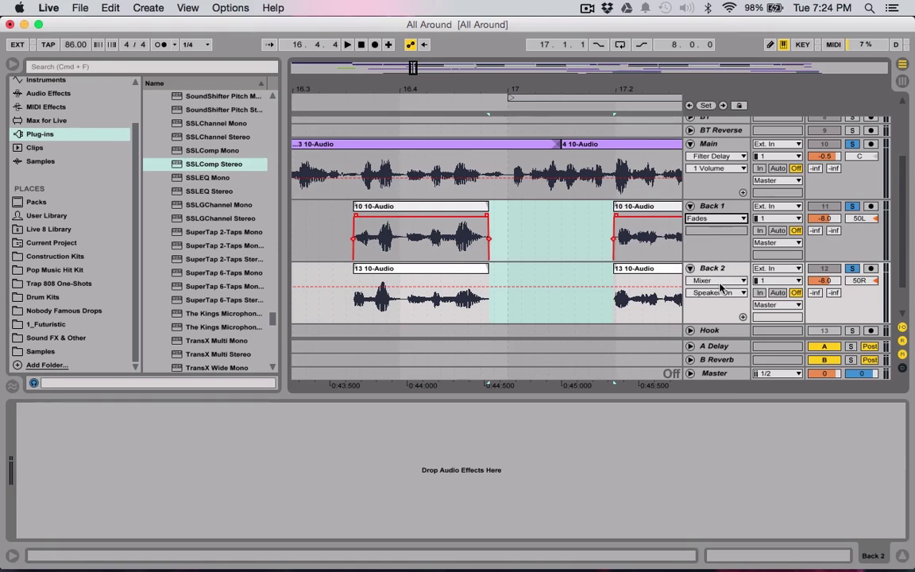
pyautogui.click(720, 283)
pyautogui.click(719, 301)
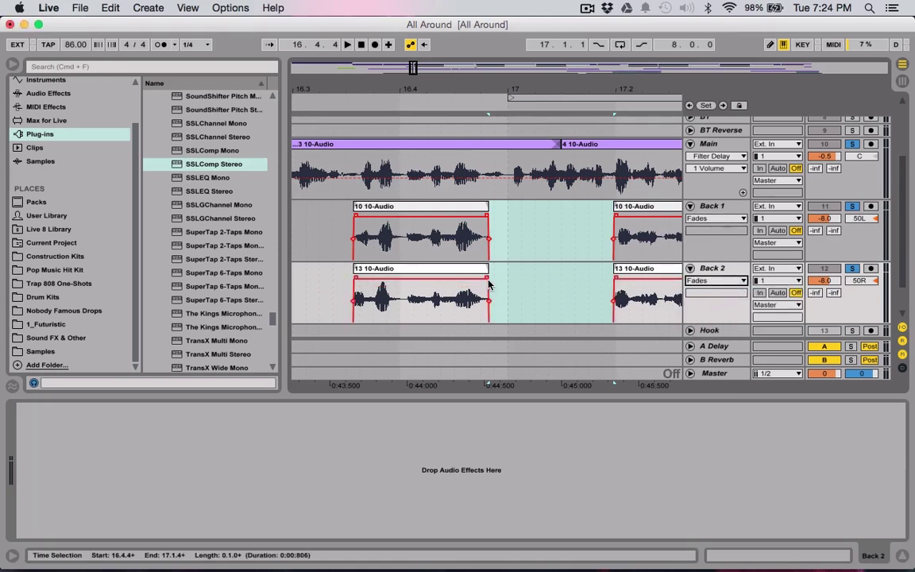
# Step: Add short fade-outs and fade-ins to the first phrase's clips on Back 1 and Back 2
pyautogui.moveTo(486, 279); pyautogui.dragTo(477, 274)
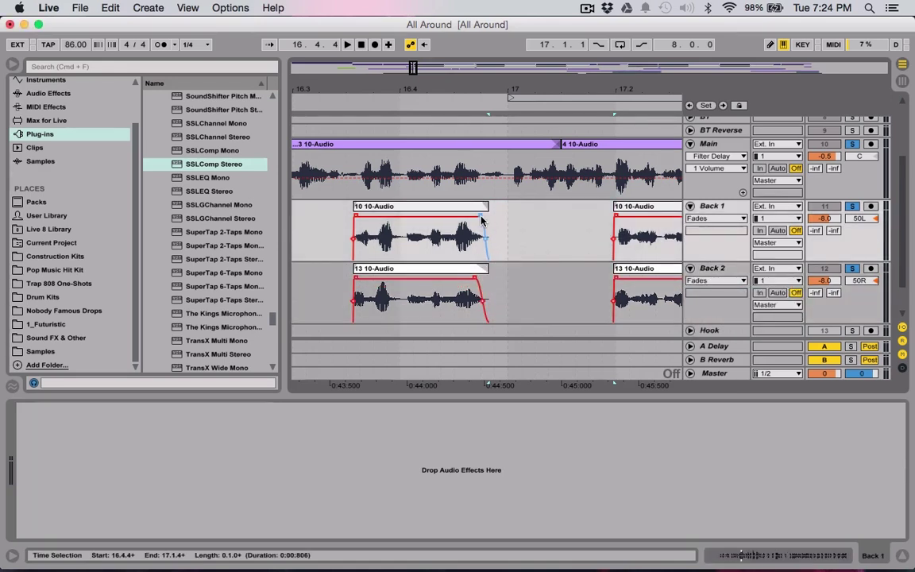
pyautogui.click(358, 280)
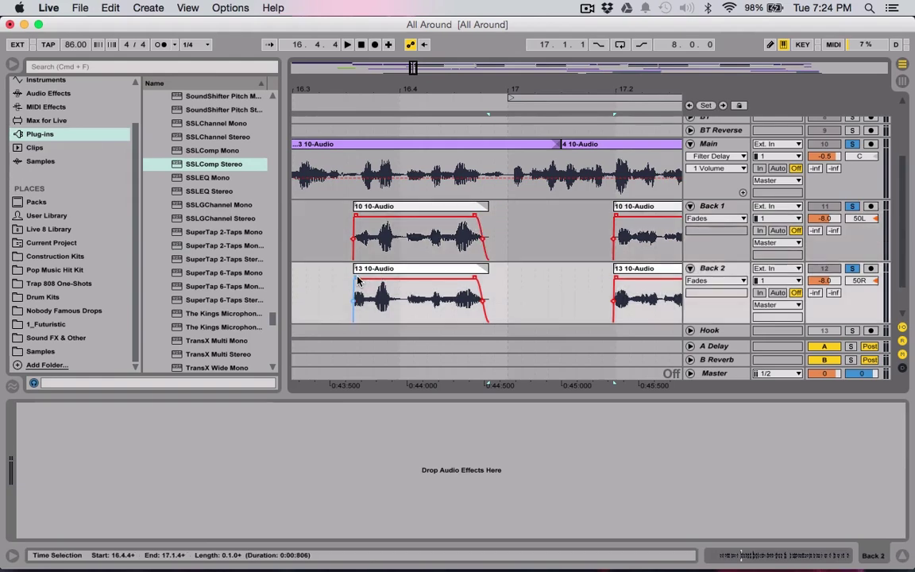
pyautogui.click(358, 219)
# Step: Add short fade-ins to the clips starting just before 17.2 on Back 1 and Back 2
pyautogui.scroll(-2, 476, 232)
pyautogui.hscroll(3, 476, 232)
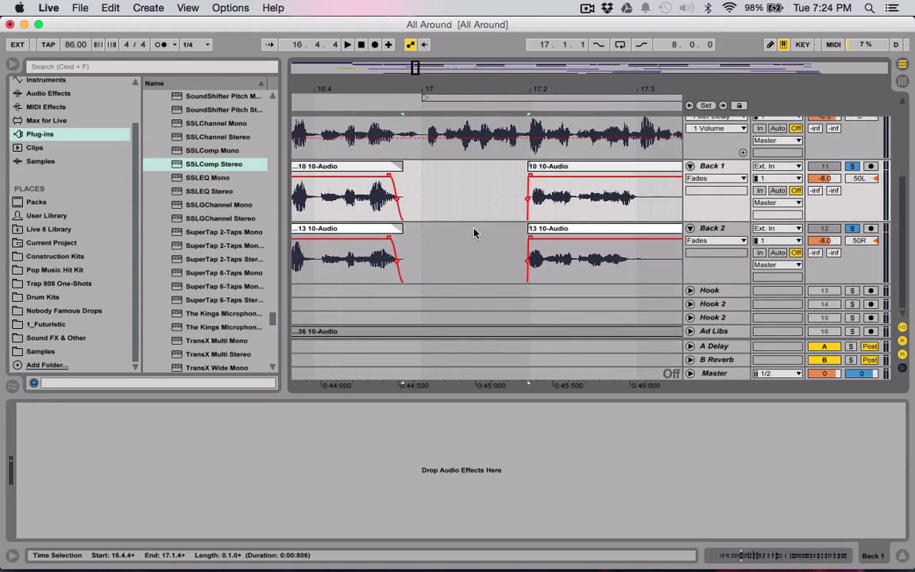
pyautogui.click(532, 238)
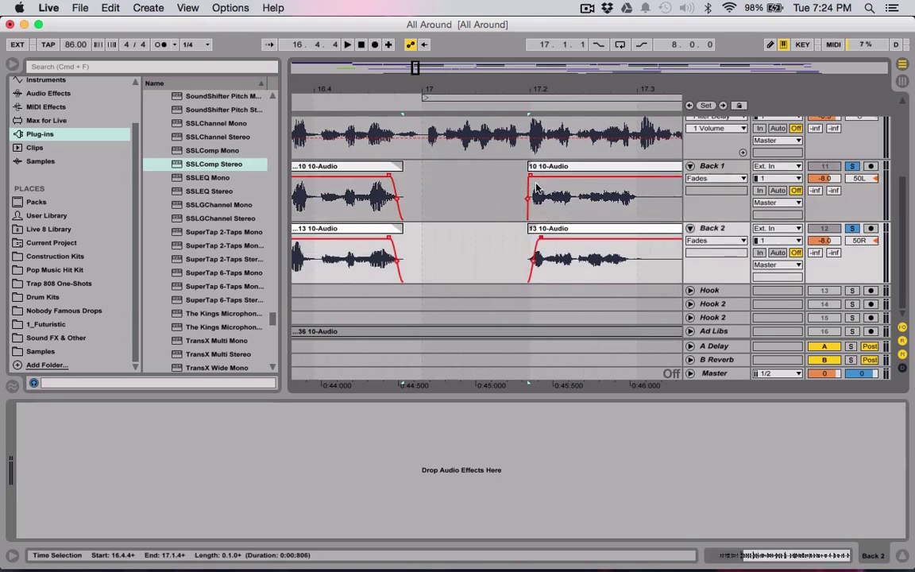
pyautogui.moveTo(533, 181); pyautogui.dragTo(547, 180)
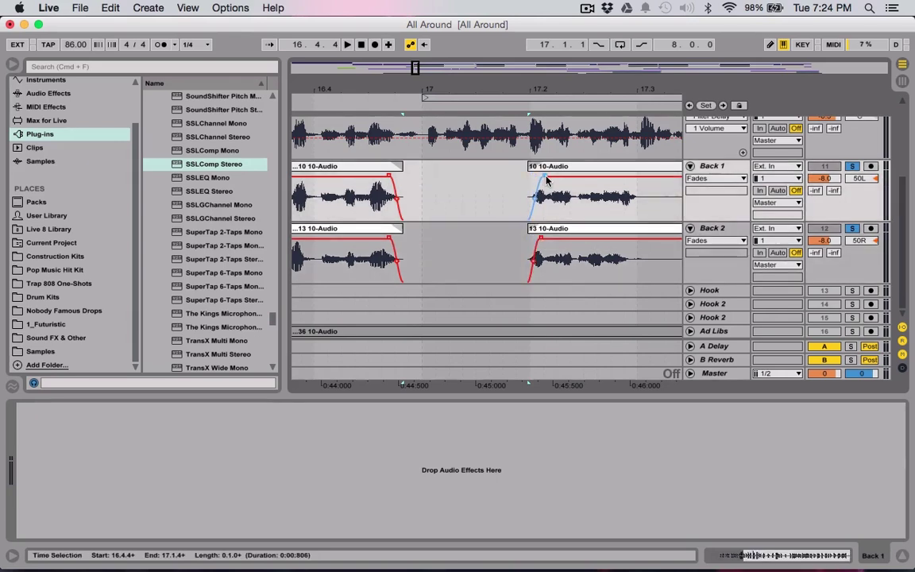
# Step: Delete the silent gap after the second phrase on Back 1 and Back 2, from 17.2.4 to 17.3.4
pyautogui.hscroll(3, 547, 180)
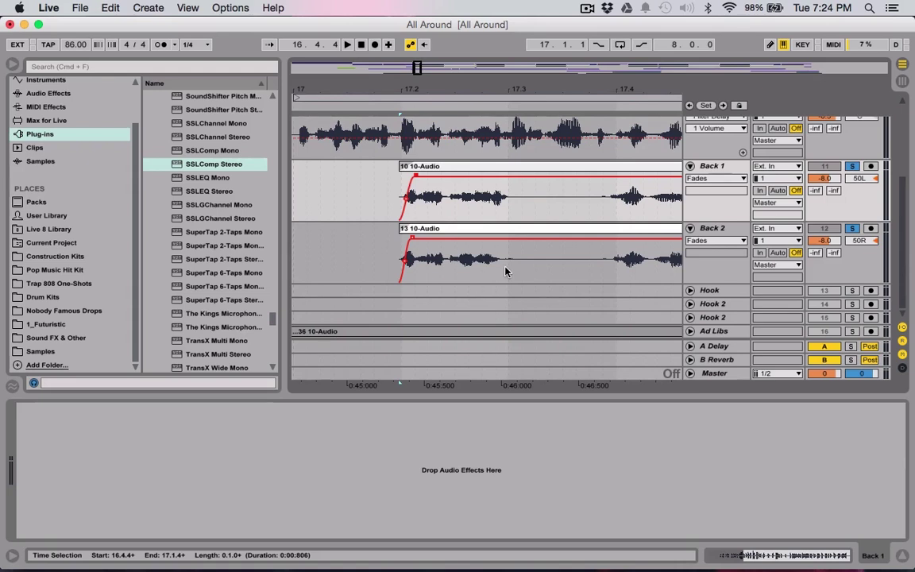
pyautogui.moveTo(505, 271); pyautogui.dragTo(585, 206)
pyautogui.press('Delete')
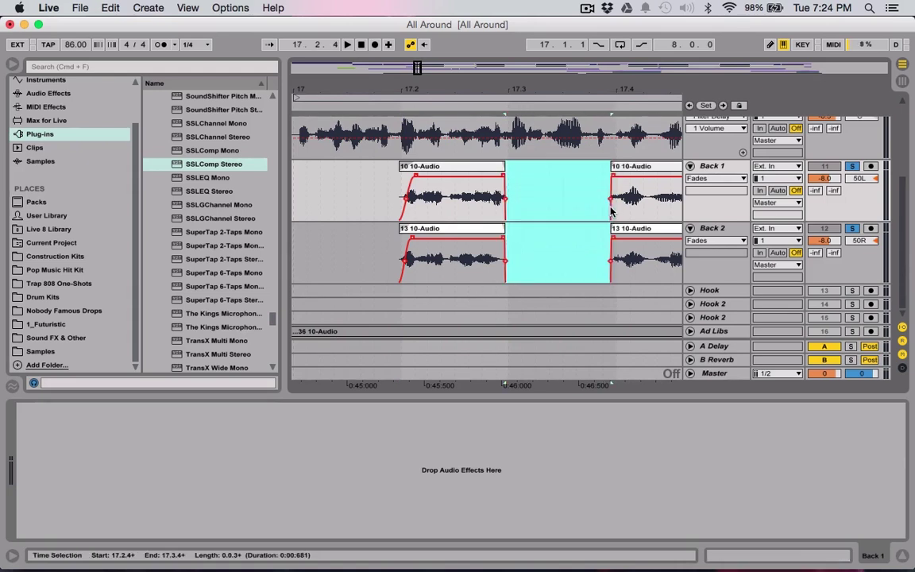
# Step: Fade out the second phrase's clips and fade in the third phrase's clips on Back 1 and Back 2
pyautogui.moveTo(504, 179); pyautogui.dragTo(492, 179)
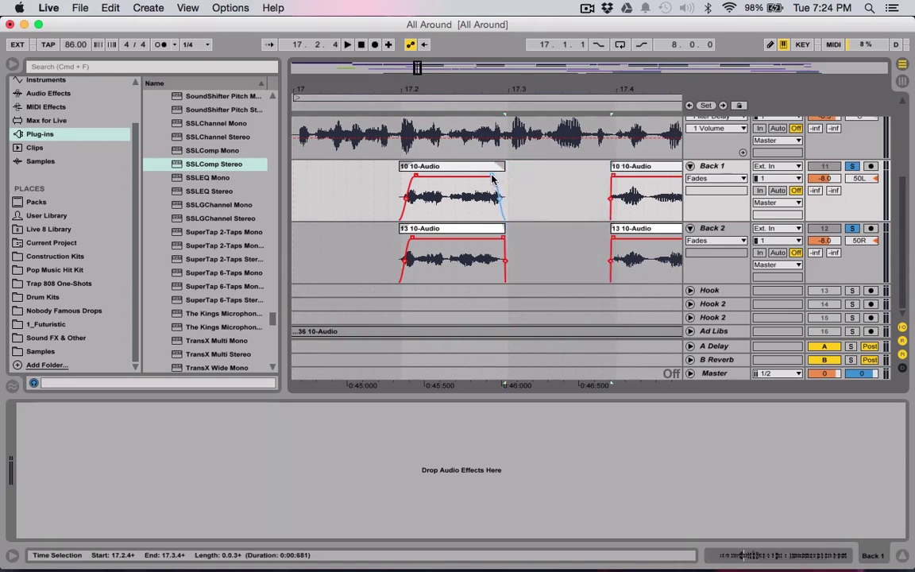
pyautogui.moveTo(503, 241); pyautogui.dragTo(492, 242)
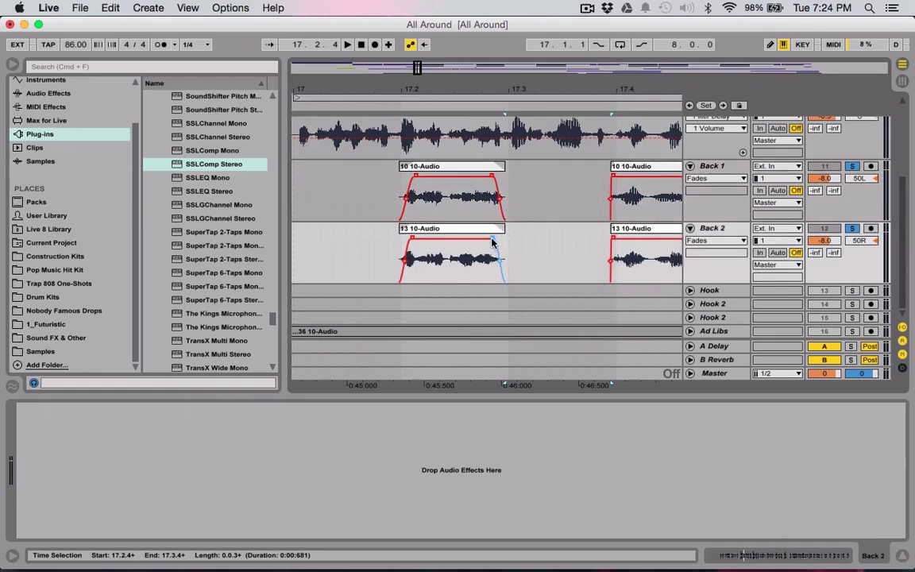
pyautogui.hscroll(5, 492, 242)
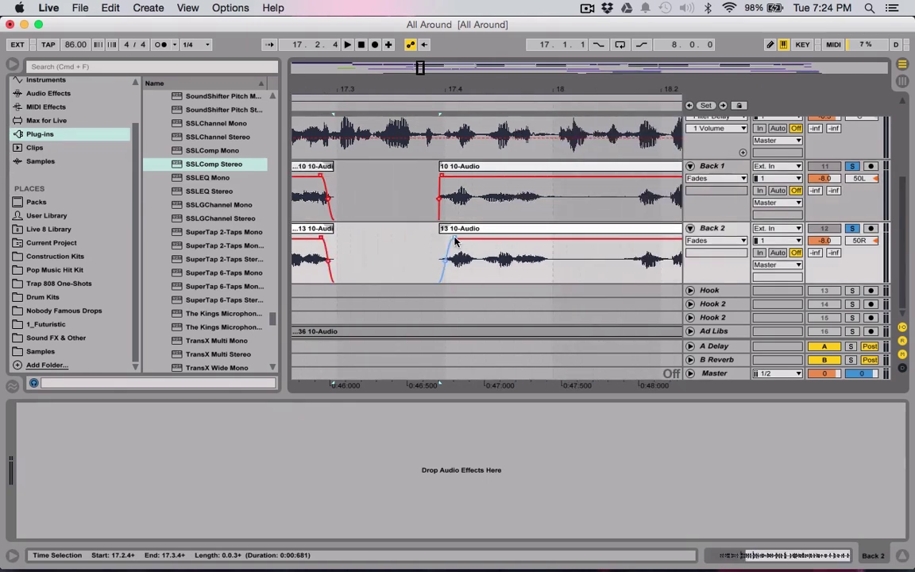
pyautogui.moveTo(450, 181); pyautogui.dragTo(457, 181)
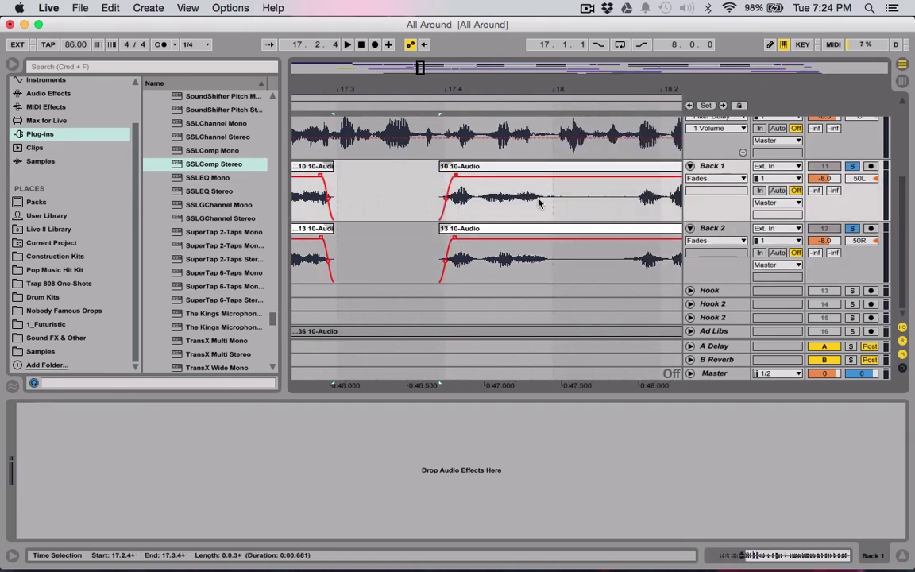
# Step: Delete the silent gap after the third phrase on Back 1 and Back 2, from 17.4.4 to 18.1.3
pyautogui.moveTo(547, 192); pyautogui.dragTo(614, 264)
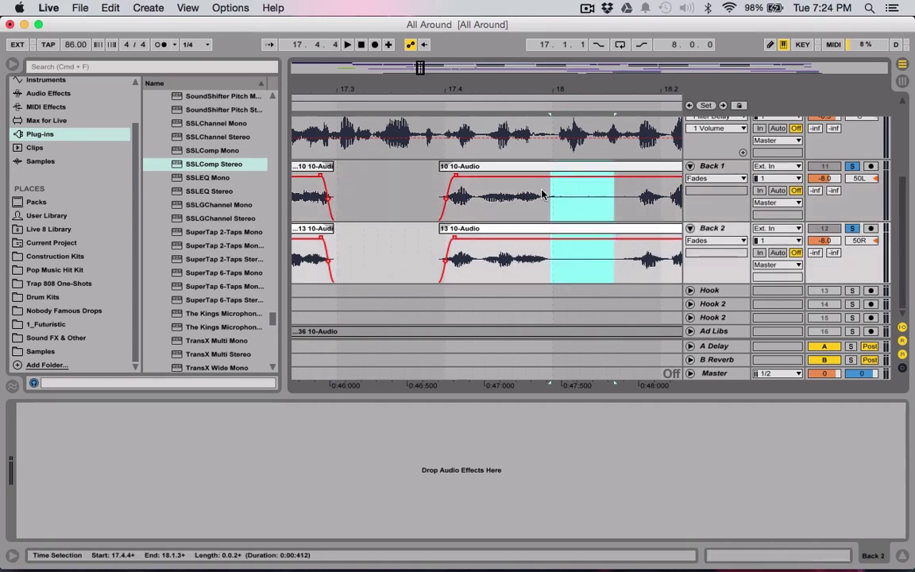
pyautogui.moveTo(545, 195); pyautogui.dragTo(578, 231)
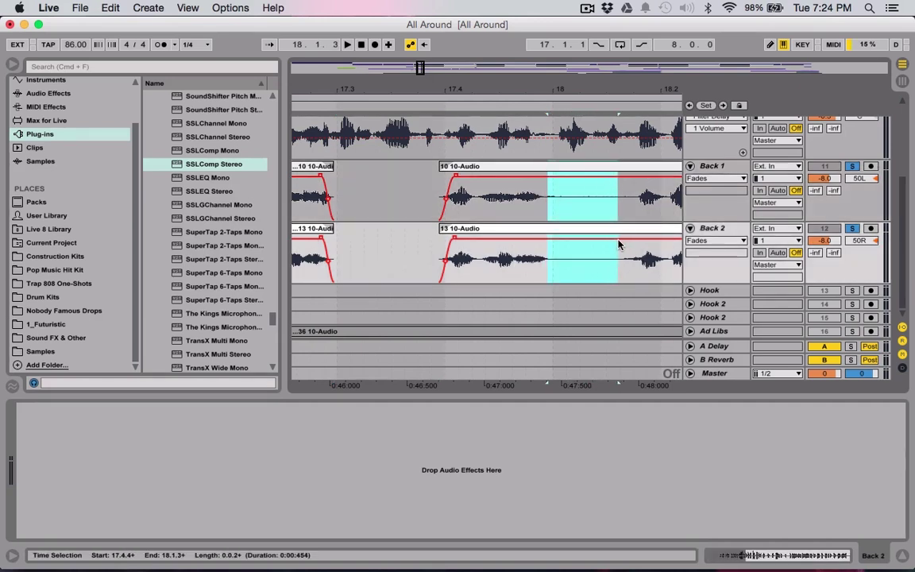
pyautogui.press('Delete')
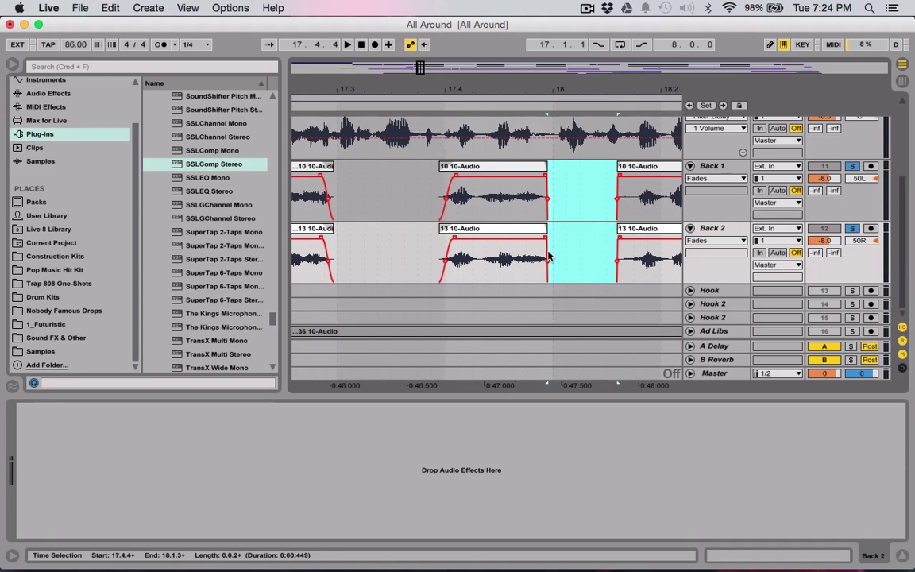
# Step: Add short fade-outs to the third phrase's clips ending near bar 18 on Back 1 and Back 2
pyautogui.moveTo(545, 240); pyautogui.dragTo(533, 238)
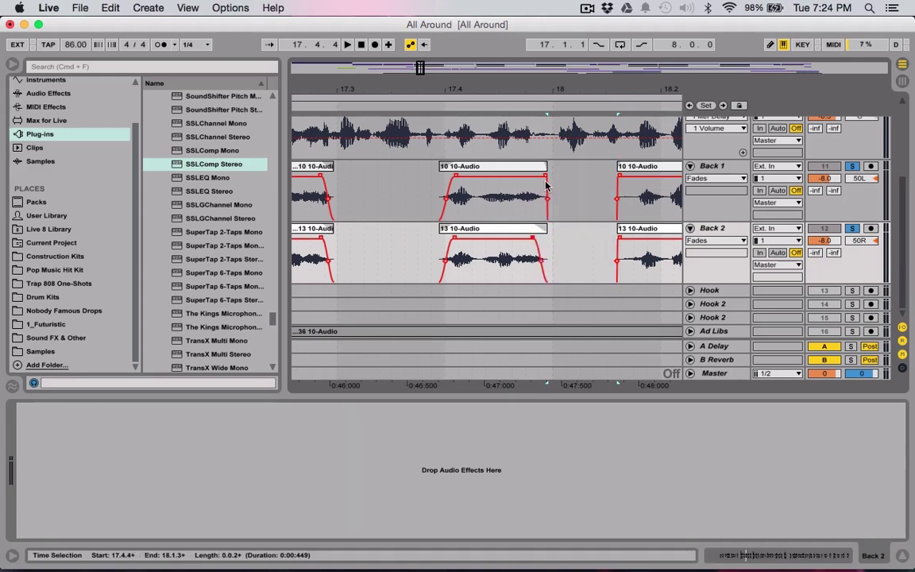
pyautogui.moveTo(545, 178); pyautogui.dragTo(532, 177)
pyautogui.hscroll(-3, 536, 179)
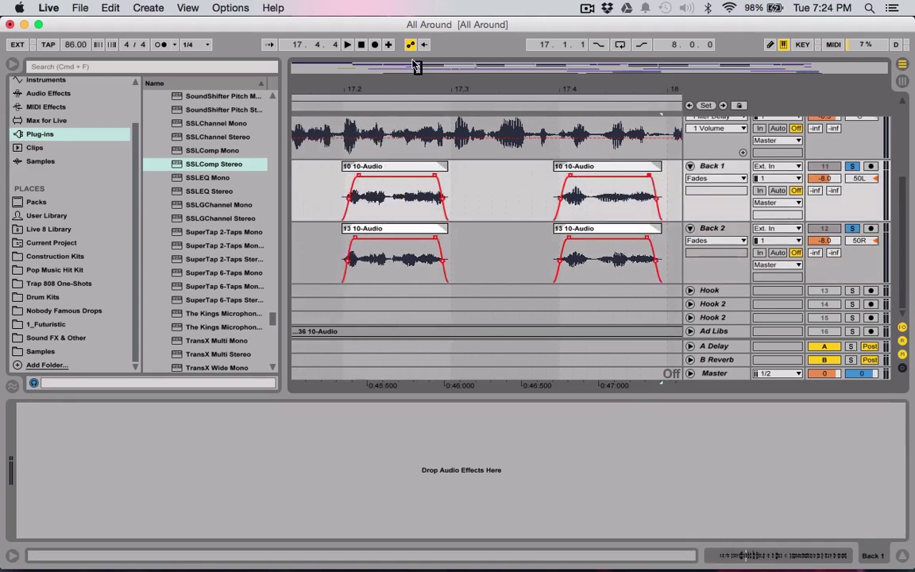
pyautogui.press('-')
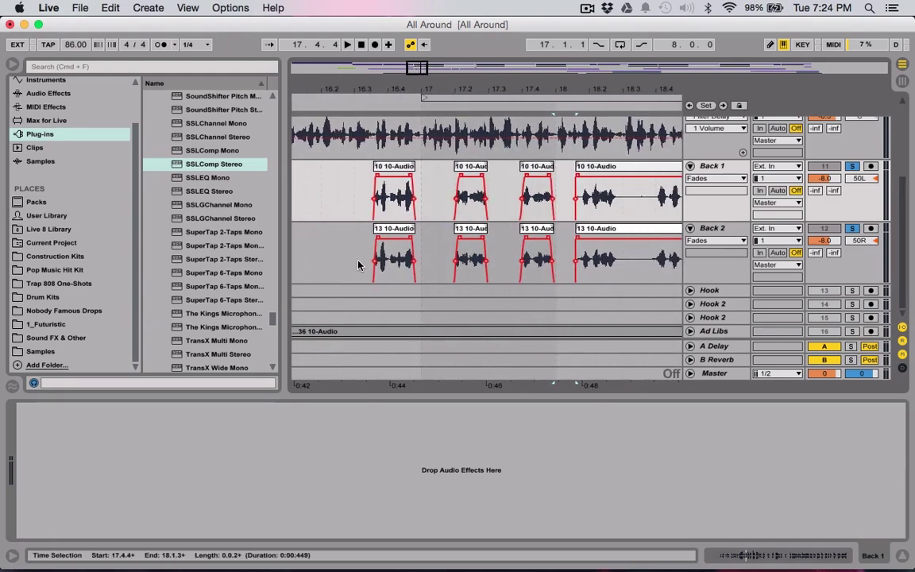
# Step: Play back the trimmed phrases on Back 1 and Back 2 from 16.3.1 to check the cuts
pyautogui.click(361, 266)
pyautogui.press('space')
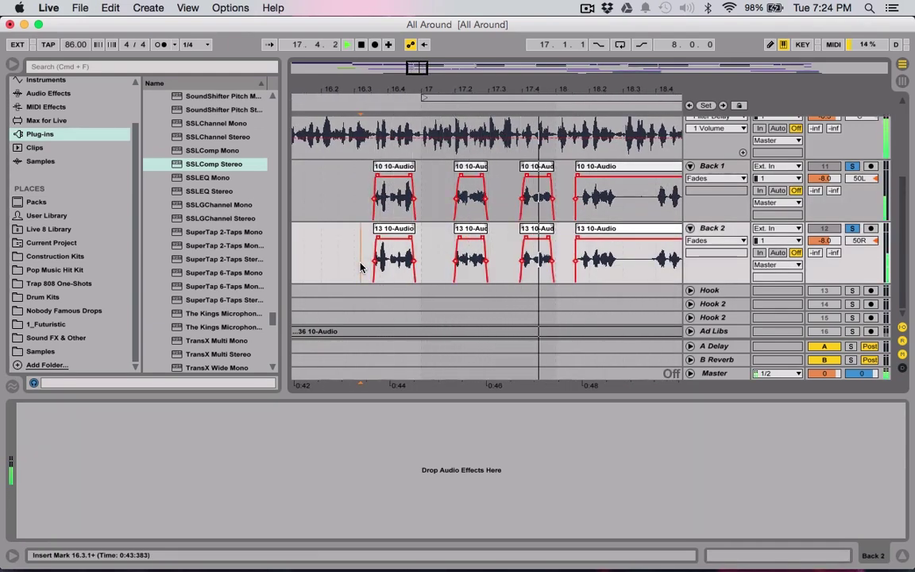
pyautogui.scroll(1, 361, 268)
pyautogui.press('space')
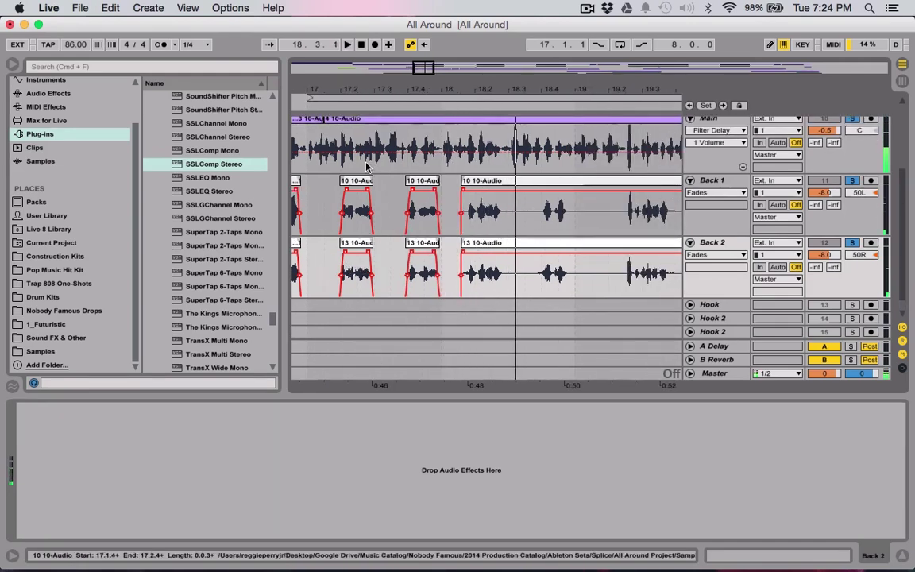
# Step: Trim the silence between 18.1.2 and 18.1.3 on Back 1 and Back 2 and fade in the fourth phrase's clips
pyautogui.moveTo(378, 64); pyautogui.dragTo(380, 95)
pyautogui.moveTo(341, 280); pyautogui.dragTo(341, 292)
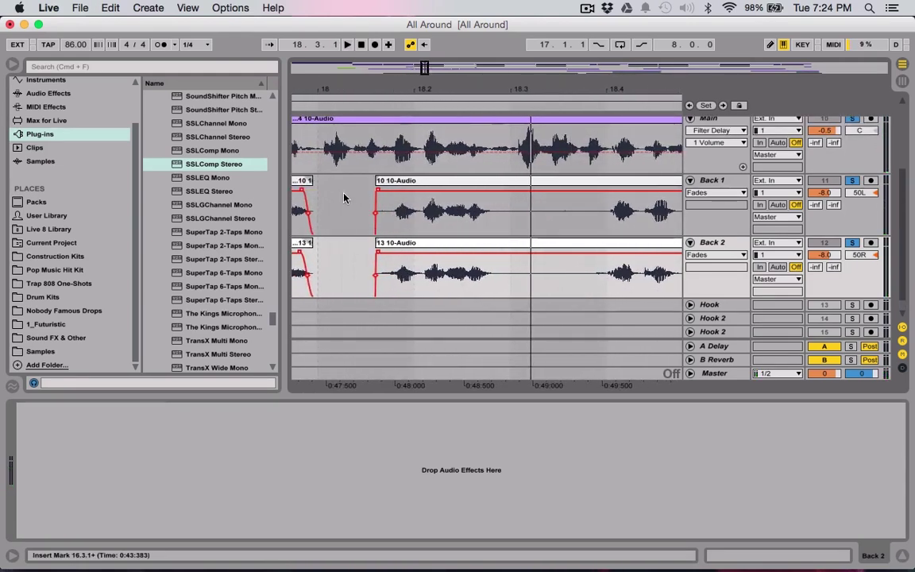
pyautogui.moveTo(343, 197); pyautogui.dragTo(384, 246)
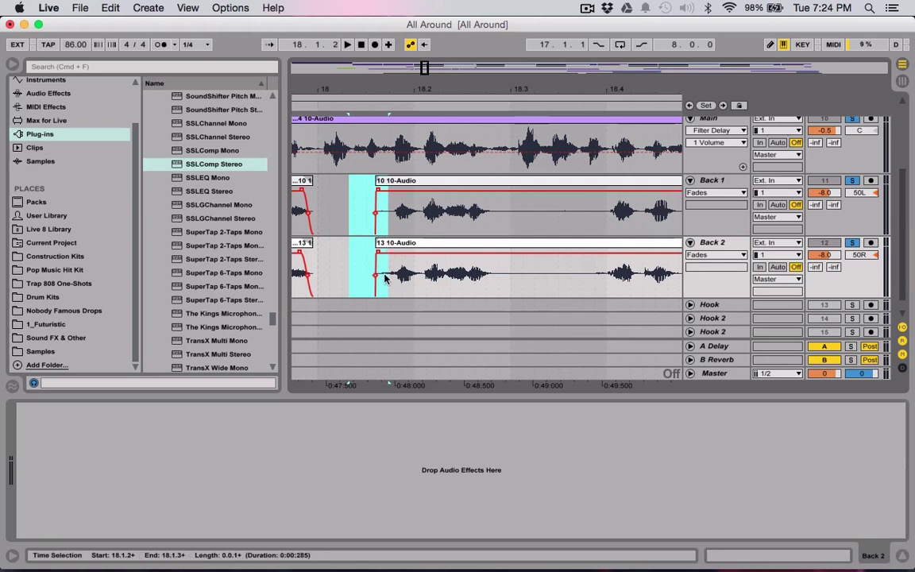
pyautogui.moveTo(347, 200); pyautogui.dragTo(399, 255)
pyautogui.press('Delete')
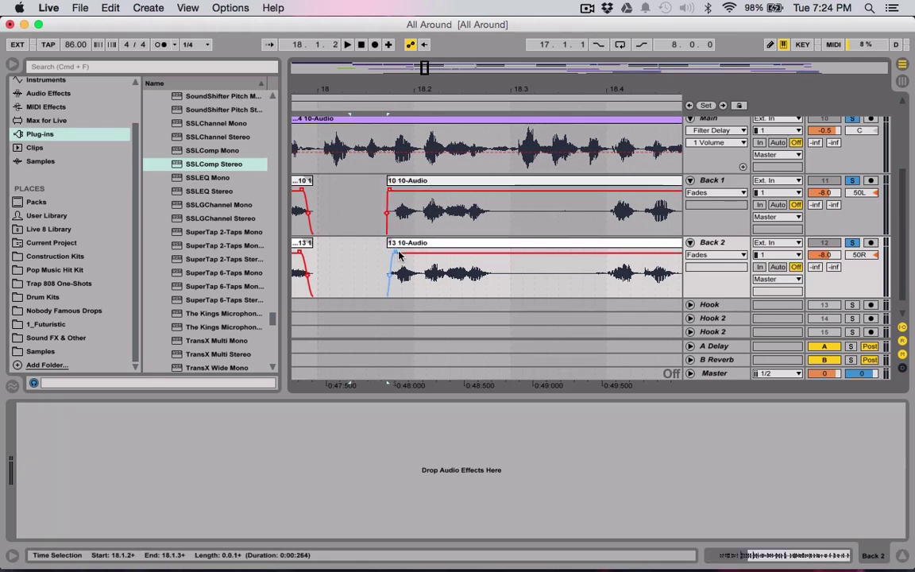
pyautogui.moveTo(389, 193); pyautogui.dragTo(396, 194)
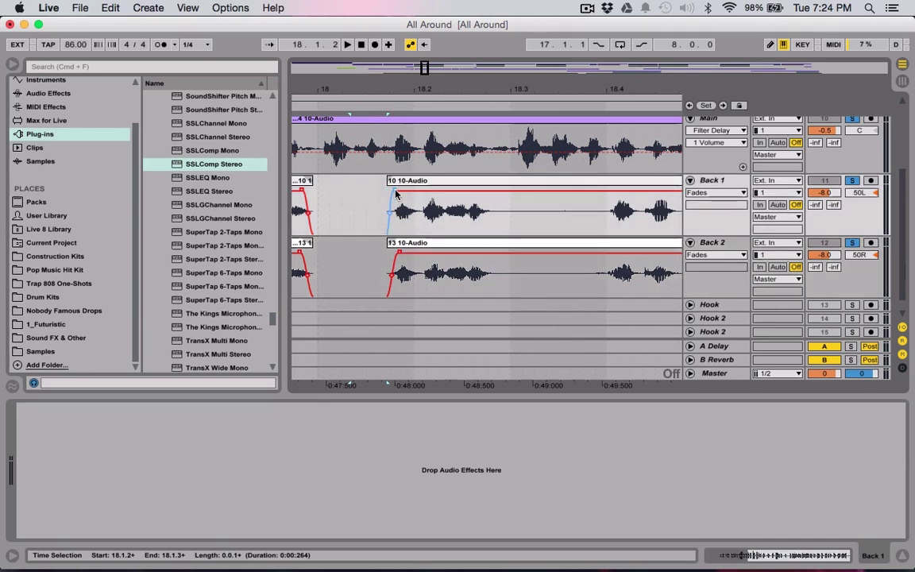
# Step: Delete the gap from 18.2.4 to 18.4.1 on Back 1 and Back 2 and fade in the clips starting at 18.4.1
pyautogui.moveTo(490, 220); pyautogui.dragTo(607, 262)
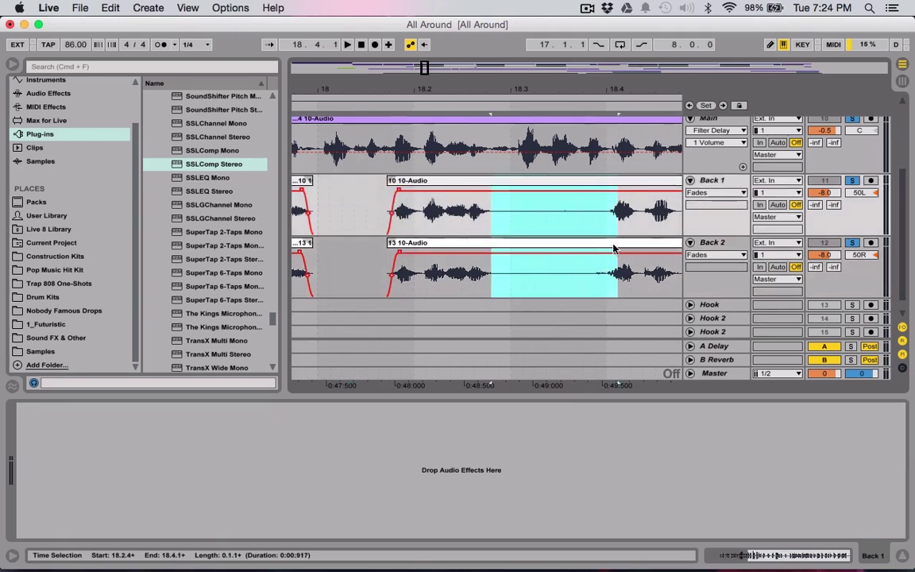
pyautogui.press('Delete')
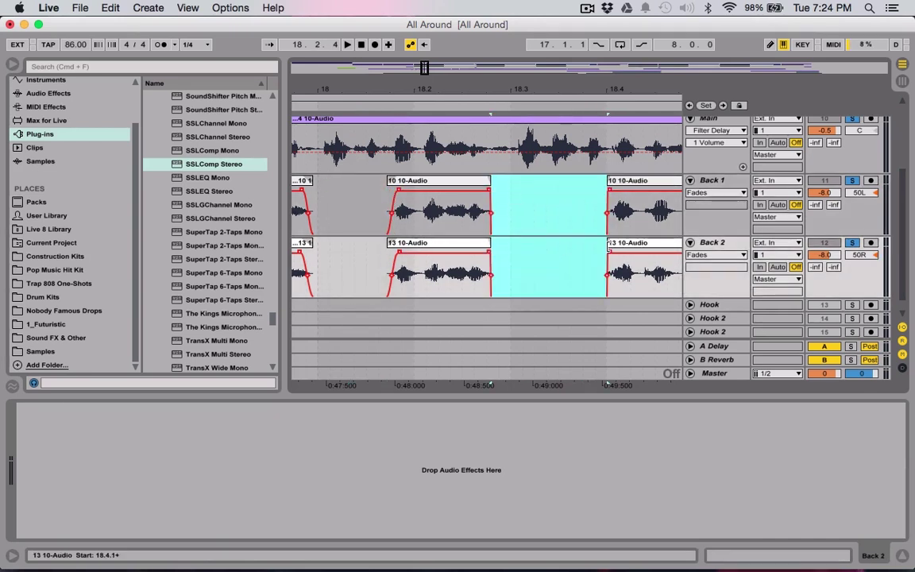
pyautogui.click(609, 196)
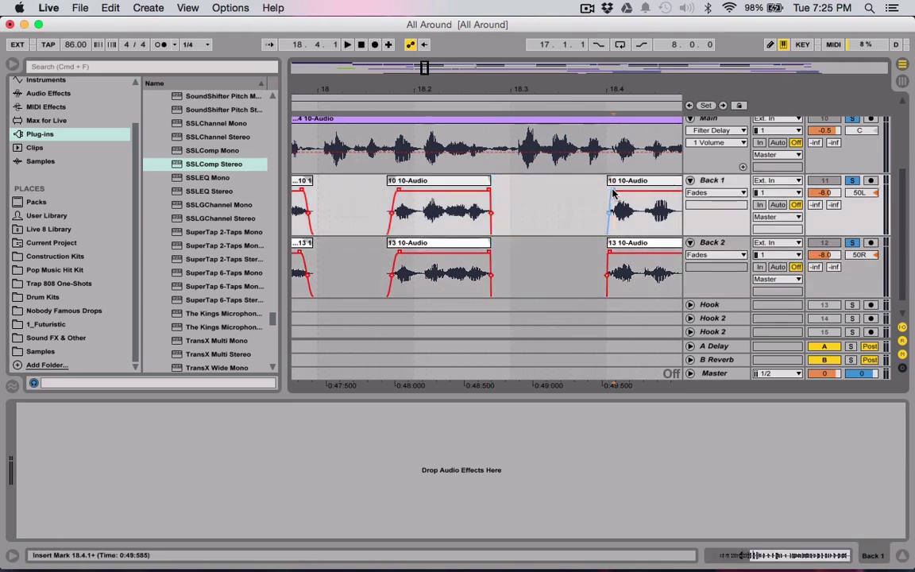
pyautogui.click(612, 256)
# Step: Delete the gap from 18.4.4 to 19.2.3 on Back 1 and Back 2 and fade in the clips that follow it
pyautogui.hscroll(2, 613, 256)
pyautogui.hscroll(3, 614, 256)
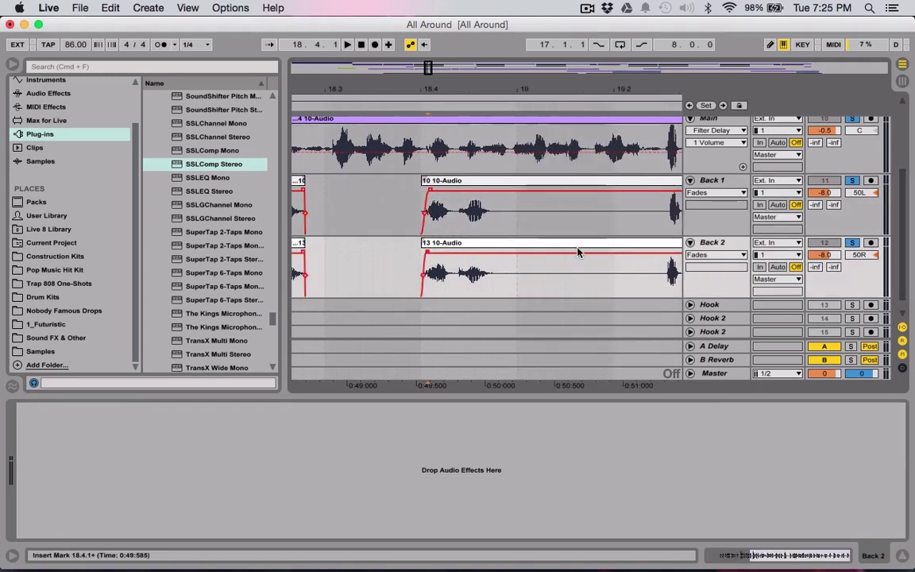
pyautogui.moveTo(498, 216); pyautogui.dragTo(667, 271)
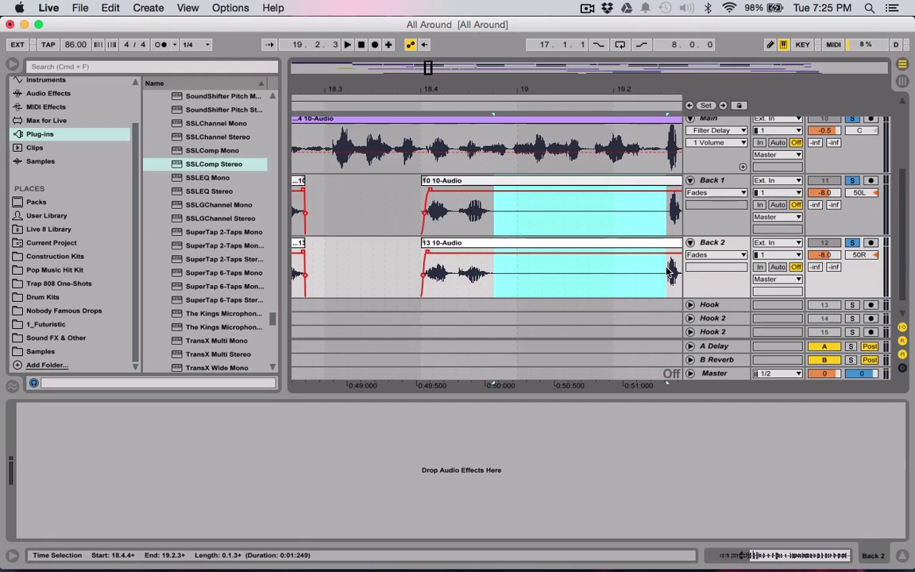
pyautogui.press('Delete')
pyautogui.hscroll(3, 667, 271)
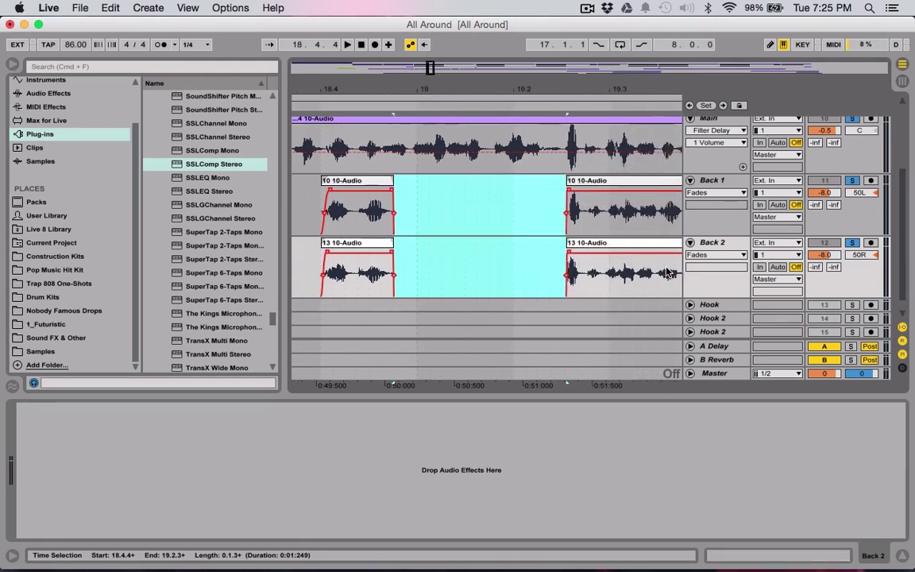
pyautogui.click(577, 189)
pyautogui.click(571, 253)
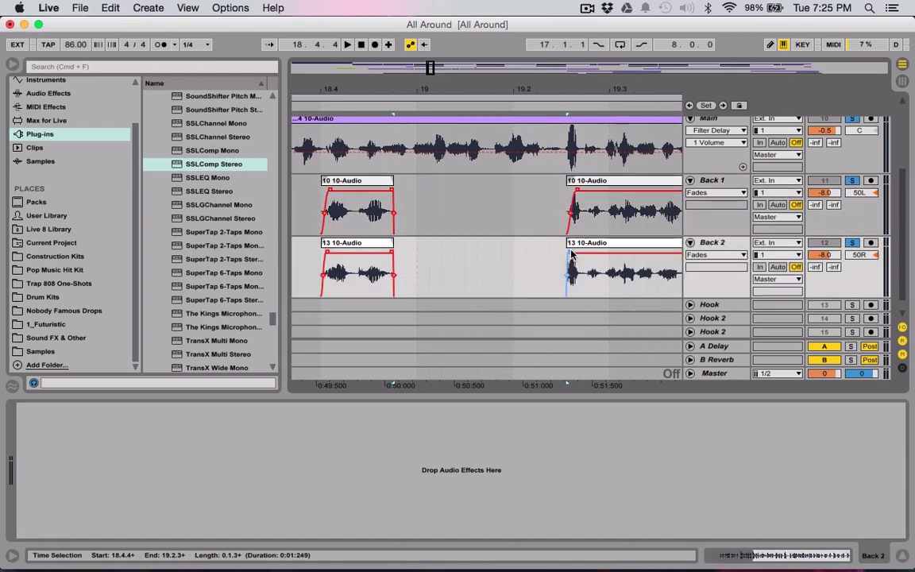
# Step: Delete the silence from 19.3.4 to 19.4.4 on Back 1 and Back 2 and add fades to the clips around the gap
pyautogui.hscroll(5, 518, 224)
pyautogui.moveTo(500, 256); pyautogui.dragTo(616, 229)
pyautogui.press('Delete')
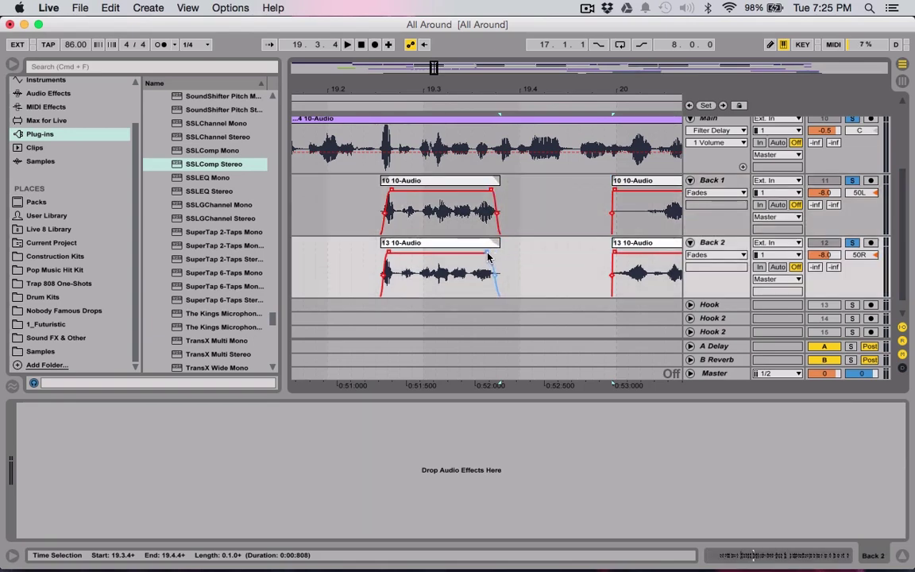
pyautogui.hscroll(3, 508, 206)
pyautogui.moveTo(551, 198); pyautogui.dragTo(612, 193)
# Step: Delete the sections from 20.2.2 to 20.3.2 and from 20.4.1 to 21.1.1 on Back 1 and Back 2
pyautogui.hscroll(10, 612, 193)
pyautogui.moveTo(455, 199); pyautogui.dragTo(559, 228)
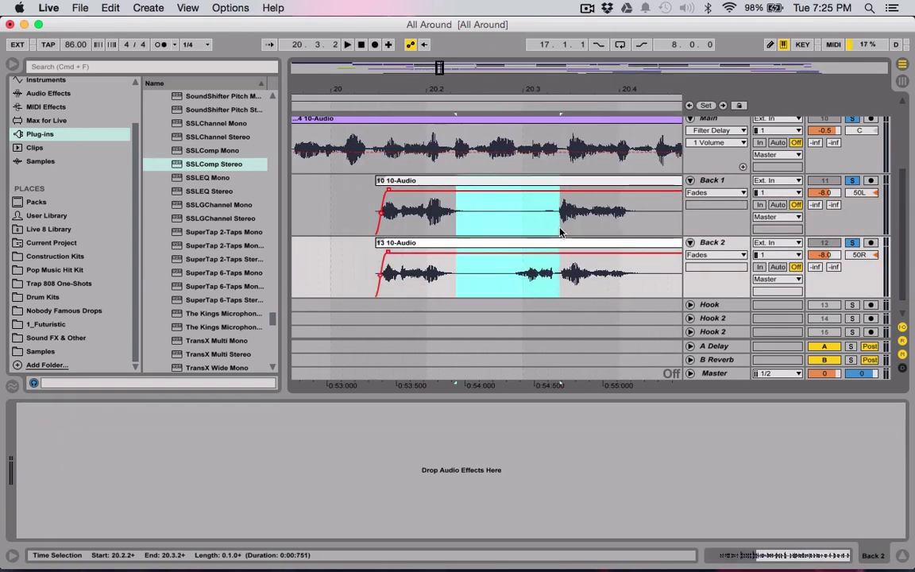
pyautogui.press('Delete')
pyautogui.click(445, 255)
pyautogui.hscroll(5, 445, 255)
pyautogui.moveTo(504, 199); pyautogui.dragTo(654, 238)
pyautogui.press('Delete')
# Step: Delete the two gaps after the bar 21 phrases on Back 1 and Back 2, ending at 22.1.4, and fade out the last Back 1 phrase
pyautogui.hscroll(8, 476, 238)
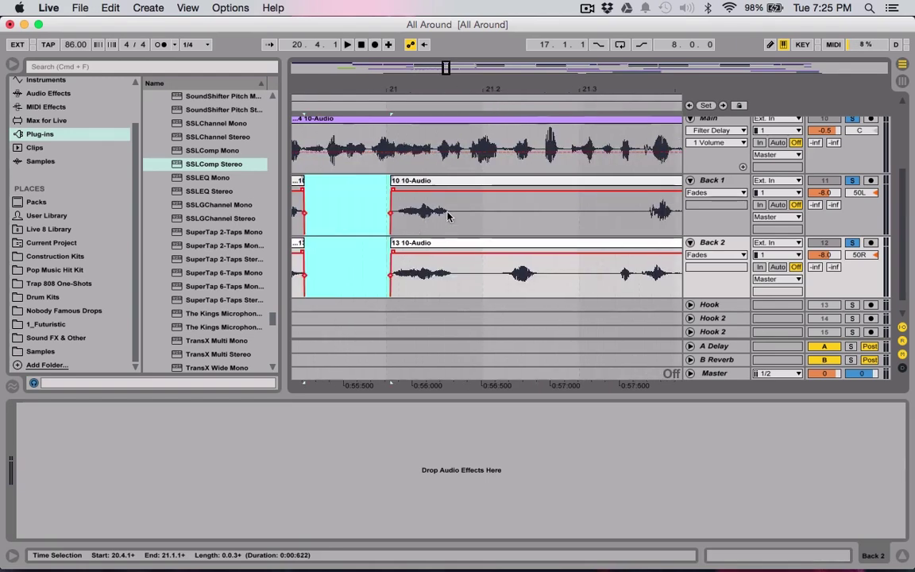
pyautogui.moveTo(453, 198); pyautogui.dragTo(419, 321)
pyautogui.press('Delete')
pyautogui.hscroll(5, 588, 256)
pyautogui.moveTo(670, 266); pyautogui.dragTo(494, 171)
pyautogui.press('Delete')
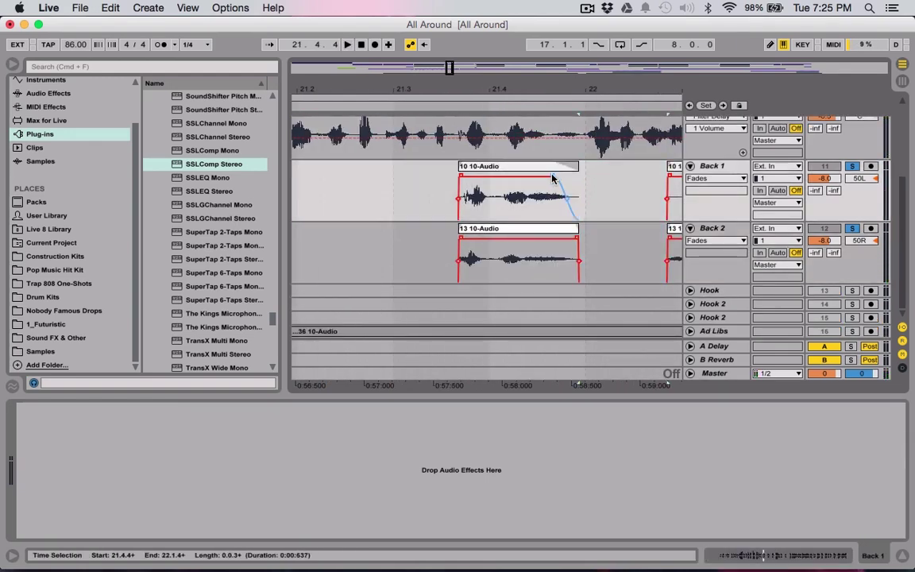
# Step: Delete the silence leading up to 22.3.3 and the next gap in bar 23 on Back 1 and Back 2
pyautogui.hscroll(8, 496, 156)
pyautogui.moveTo(425, 190); pyautogui.dragTo(627, 270)
pyautogui.hscroll(8, 626, 270)
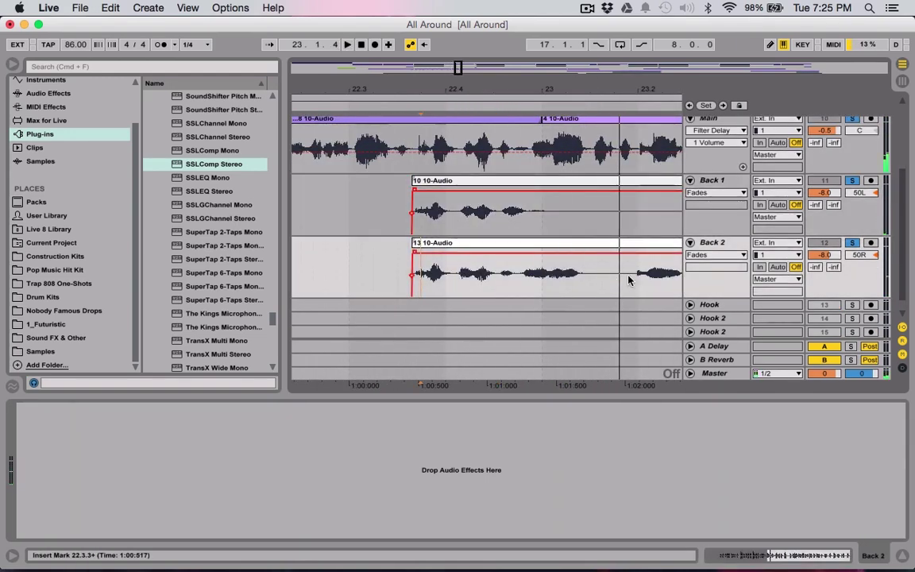
pyautogui.hscroll(4, 629, 280)
pyautogui.moveTo(394, 191); pyautogui.dragTo(534, 262)
pyautogui.press('Delete')
# Step: Delete the next two silent stretches on Back 1 and Back 2, the second from 23.4.4 to 24.2.4
pyautogui.hscroll(6, 496, 225)
pyautogui.moveTo(336, 190); pyautogui.dragTo(578, 274)
pyautogui.press('Delete')
pyautogui.hscroll(5, 577, 274)
pyautogui.moveTo(468, 195); pyautogui.dragTo(658, 260)
pyautogui.press('Delete')
# Step: Delete the gaps following the phrase that ends at bar 25 on Back 1 and Back 2, the last from 25.4.4 to 26.2.1
pyautogui.hscroll(8, 657, 262)
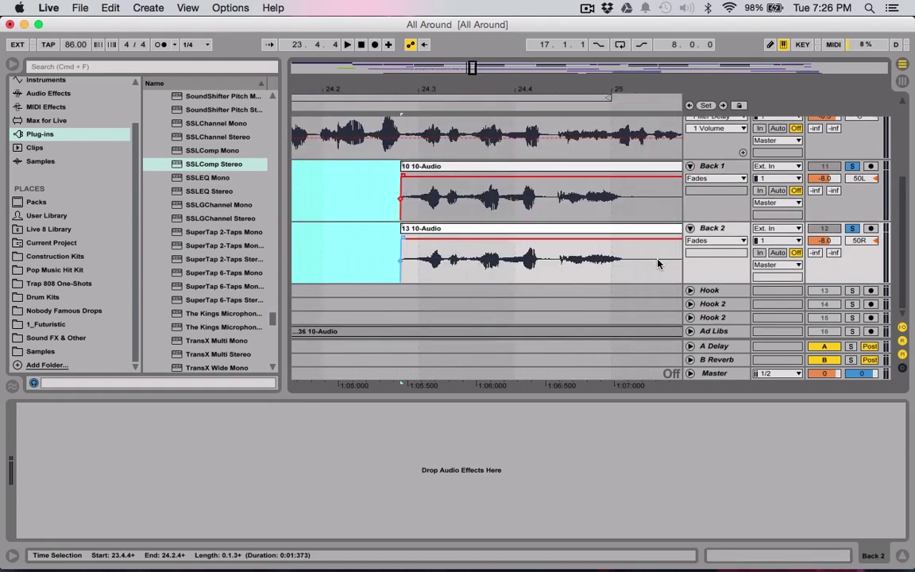
pyautogui.moveTo(568, 193); pyautogui.dragTo(646, 253)
pyautogui.press('Delete')
pyautogui.moveTo(446, 194); pyautogui.dragTo(476, 252)
pyautogui.press('Delete')
# Step: Cut away the material before and after the short phrase around 26.4 on Back 1 and Back 2
pyautogui.hscroll(8, 492, 222)
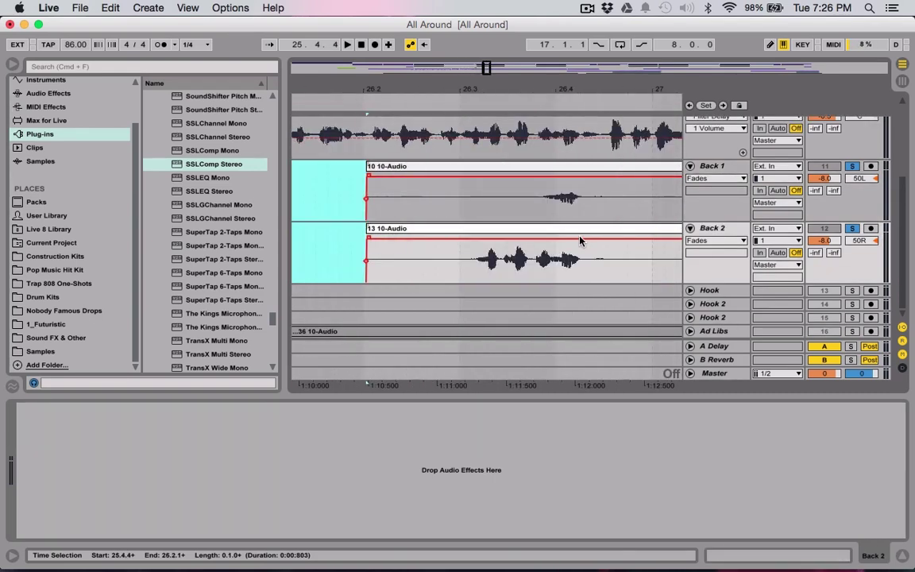
pyautogui.moveTo(521, 211); pyautogui.dragTo(335, 262)
pyautogui.press('Delete')
pyautogui.moveTo(585, 193); pyautogui.dragTo(637, 258)
pyautogui.press('Delete')
# Step: Play the short phrase around 26.4 and fade in its clips on Back 2 and Back 1
pyautogui.click(554, 216)
pyautogui.press('space')
pyautogui.moveTo(543, 237); pyautogui.dragTo(564, 227)
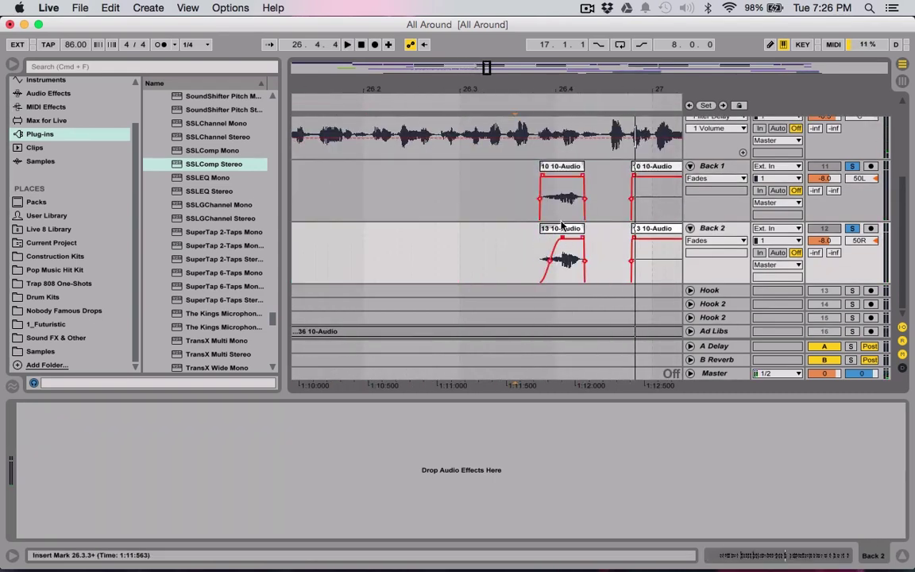
pyautogui.moveTo(543, 174); pyautogui.dragTo(547, 176)
# Step: Delete the silence leading up to 27.4 and the gap from 27.4.4 to 28.1.4 on Back 1 and Back 2
pyautogui.hscroll(8, 493, 199)
pyautogui.moveTo(307, 195); pyautogui.dragTo(453, 236)
pyautogui.press('Delete')
pyautogui.moveTo(532, 198); pyautogui.dragTo(645, 260)
pyautogui.press('Delete')
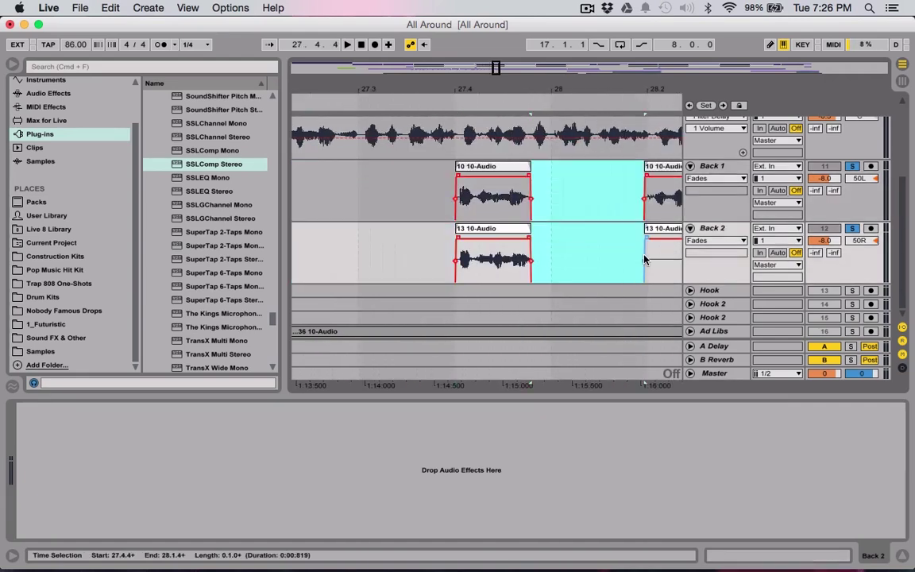
# Step: Delete the gap from 28.4.3 to 29.1.2 on Back 1 and Back 2 and add fades to the clips on either side
pyautogui.hscroll(8, 645, 260)
pyautogui.click(425, 179)
pyautogui.hscroll(8, 493, 206)
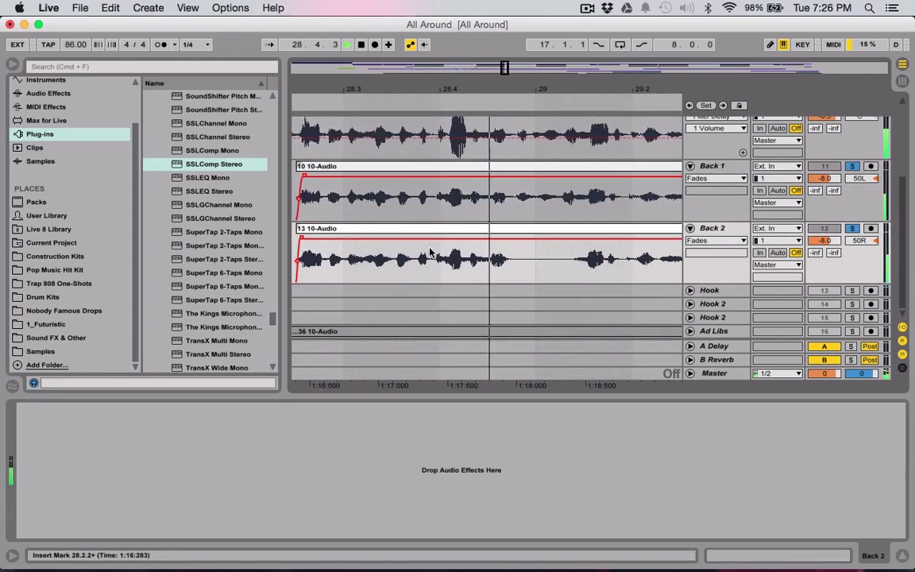
pyautogui.moveTo(511, 254); pyautogui.dragTo(572, 181)
pyautogui.press('Delete')
pyautogui.click(526, 214)
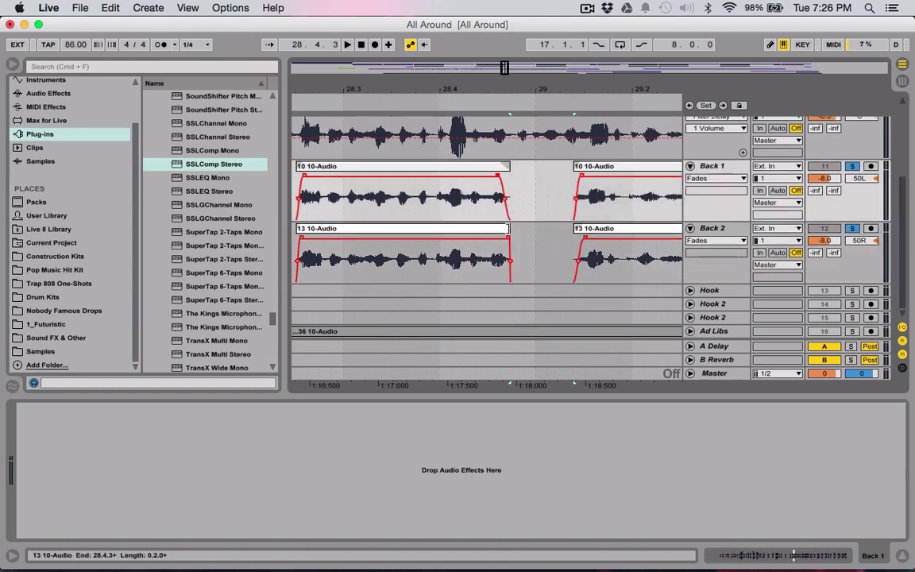
# Step: Delete the gap from 29.2.3 to 29.3.2 on Back 1 and Back 2 and fade in the clips after it
pyautogui.hscroll(8, 461, 198)
pyautogui.moveTo(440, 178); pyautogui.dragTo(518, 249)
pyautogui.press('Delete')
pyautogui.click(521, 240)
# Step: Delete the gaps before and after the phrase in the first beat of bar 30 on Back 1 and Back 2
pyautogui.hscroll(8, 521, 241)
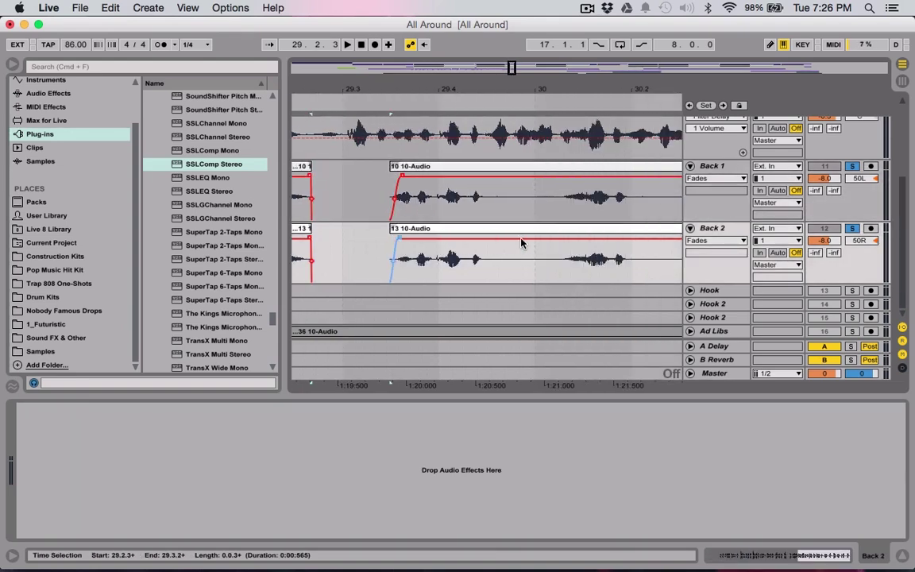
pyautogui.moveTo(490, 183); pyautogui.dragTo(551, 249)
pyautogui.hscroll(3, 486, 252)
pyautogui.press('Delete')
pyautogui.click(405, 246)
# Step: Delete the section from 30.3.4 to 30.4.2 on Back 1 and Back 2
pyautogui.hscroll(8, 405, 246)
pyautogui.moveTo(502, 183); pyautogui.dragTo(555, 254)
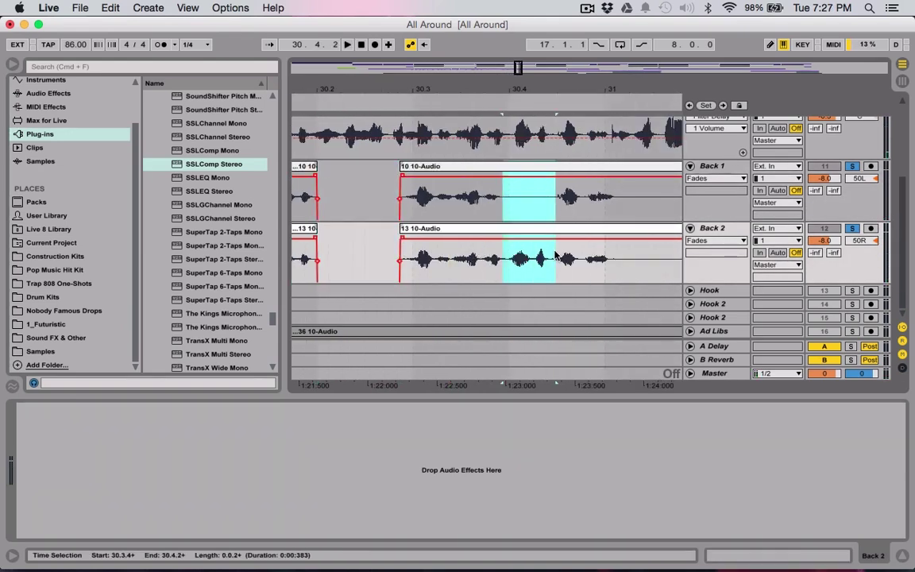
pyautogui.press('Delete')
pyautogui.click(379, 273)
# Step: Delete the silences between the bar 31 phrases on Back 1 and Back 2, including 31.1.1 to 31.2.1 and 31.4.4 to 32.2.1
pyautogui.hscroll(6, 379, 273)
pyautogui.moveTo(347, 242); pyautogui.dragTo(428, 178)
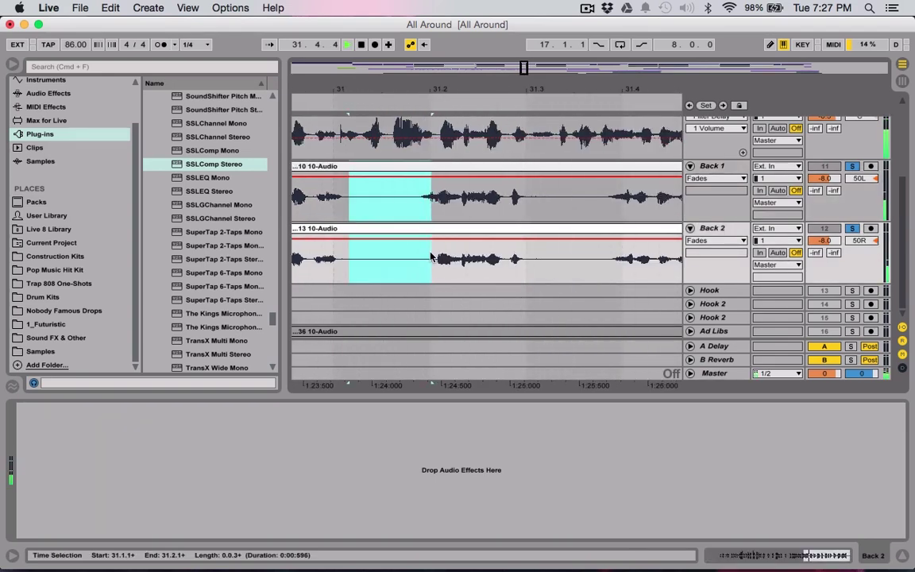
pyautogui.press('Delete')
pyautogui.moveTo(528, 238); pyautogui.dragTo(650, 259)
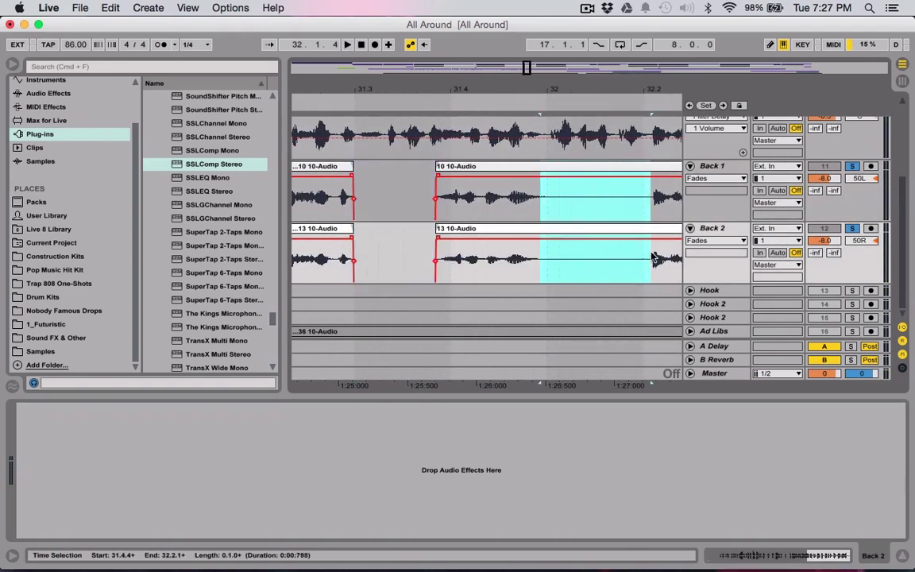
pyautogui.press('Delete')
# Step: Delete the silence leading up to 33.1.3 and the gap from 33.2.4 to 33.4.3 on Back 1 and Back 2
pyautogui.hscroll(10, 650, 259)
pyautogui.moveTo(419, 183); pyautogui.dragTo(588, 256)
pyautogui.press('Delete')
pyautogui.hscroll(8, 588, 256)
pyautogui.moveTo(473, 183); pyautogui.dragTo(597, 254)
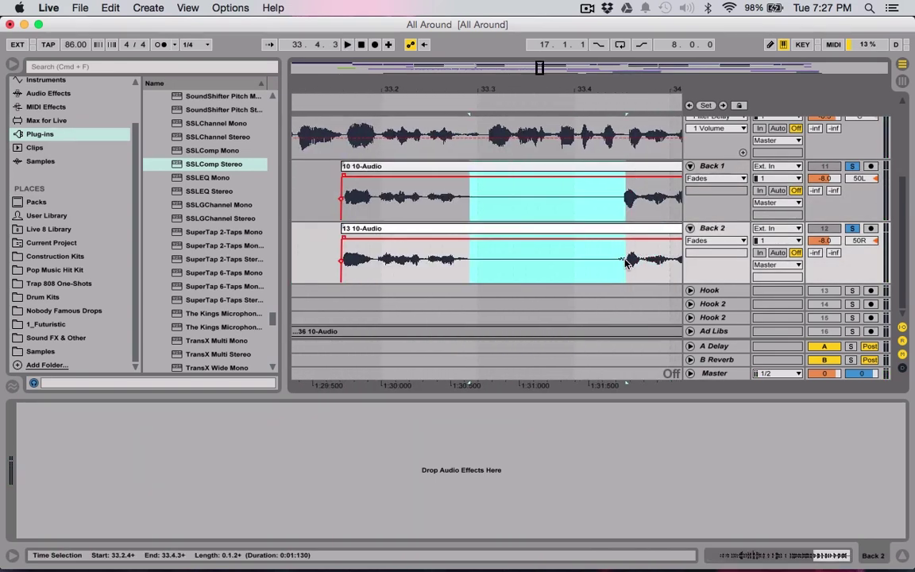
pyautogui.press('Delete')
# Step: Delete the silence leading up to 34.4.2 and the gap from 35.1.2 to 35.2.2 on Back 1 and Back 2
pyautogui.hscroll(10, 618, 261)
pyautogui.press('Delete')
pyautogui.moveTo(346, 182); pyautogui.dragTo(447, 236)
pyautogui.hscroll(3, 641, 276)
pyautogui.press('Delete')
pyautogui.moveTo(529, 195); pyautogui.dragTo(641, 265)
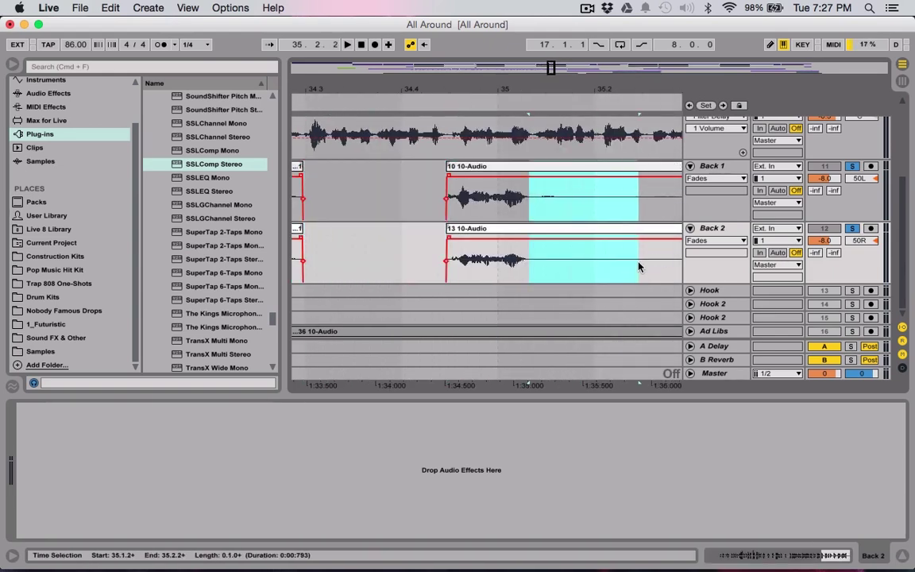
pyautogui.press('Delete')
# Step: Delete the gap from 36.1.2 to 36.3.4 on Back 1 and Back 2
pyautogui.hscroll(10, 640, 265)
pyautogui.press('Delete')
pyautogui.moveTo(382, 195); pyautogui.dragTo(650, 254)
pyautogui.hscroll(10, 516, 258)
pyautogui.press('Delete')
# Step: Delete the gap from 37.1.2 to 37.3.3 on Back 1 and Back 2
pyautogui.hscroll(10, 650, 254)
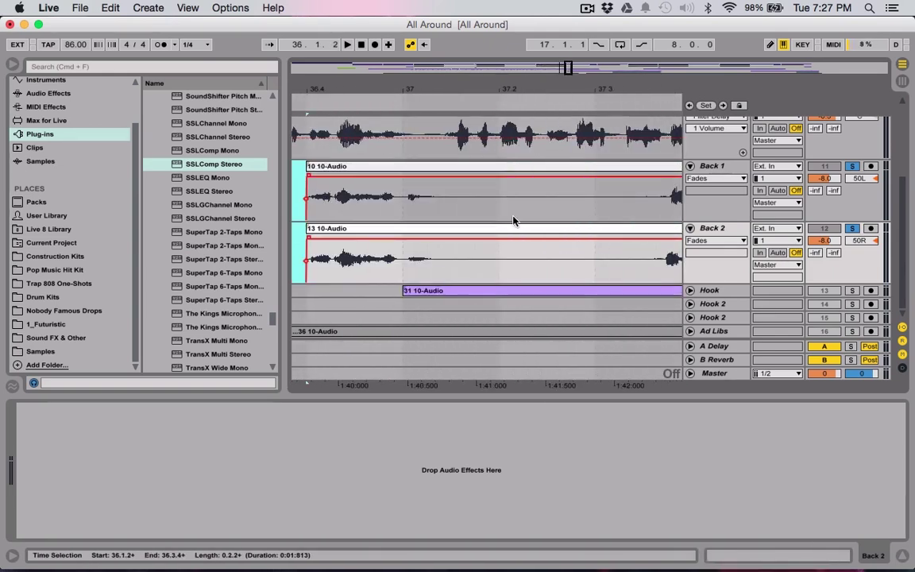
pyautogui.click(512, 228)
pyautogui.moveTo(400, 191); pyautogui.dragTo(658, 239)
pyautogui.press('Delete')
# Step: Delete the section after the bar 37 phrase on Back 1 and Back 2, from about 37.4.4 to 38.3.1
pyautogui.hscroll(10, 563, 217)
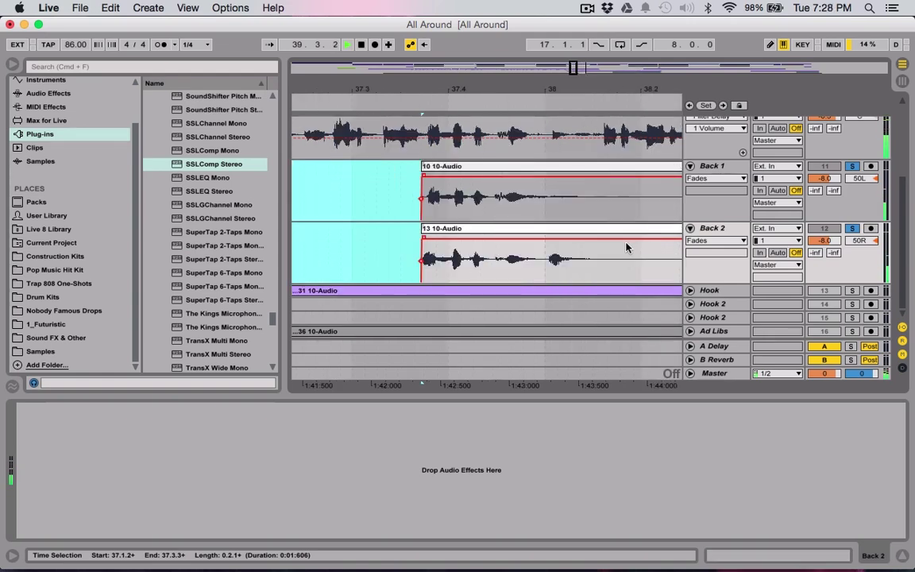
pyautogui.click(562, 217)
pyautogui.moveTo(436, 191); pyautogui.dragTo(640, 238)
pyautogui.press('Delete')
pyautogui.hscroll(10, 562, 231)
pyautogui.click(368, 239)
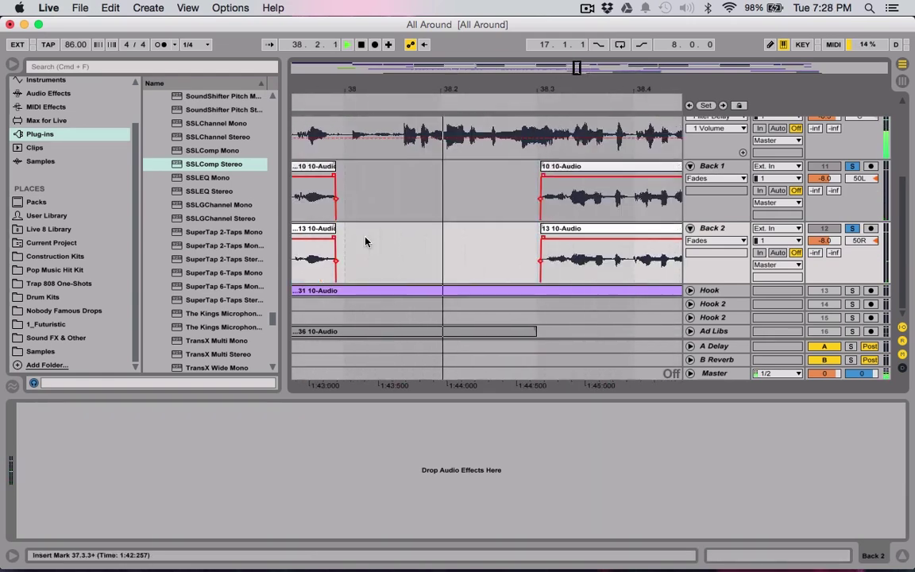
# Step: Delete the gap from 39.2.2 to 39.3.4 on Back 1 and Back 2
pyautogui.hscroll(10, 368, 239)
pyautogui.moveTo(469, 195); pyautogui.dragTo(665, 270)
pyautogui.press('Delete')
pyautogui.hscroll(5, 425, 255)
pyautogui.click(428, 255)
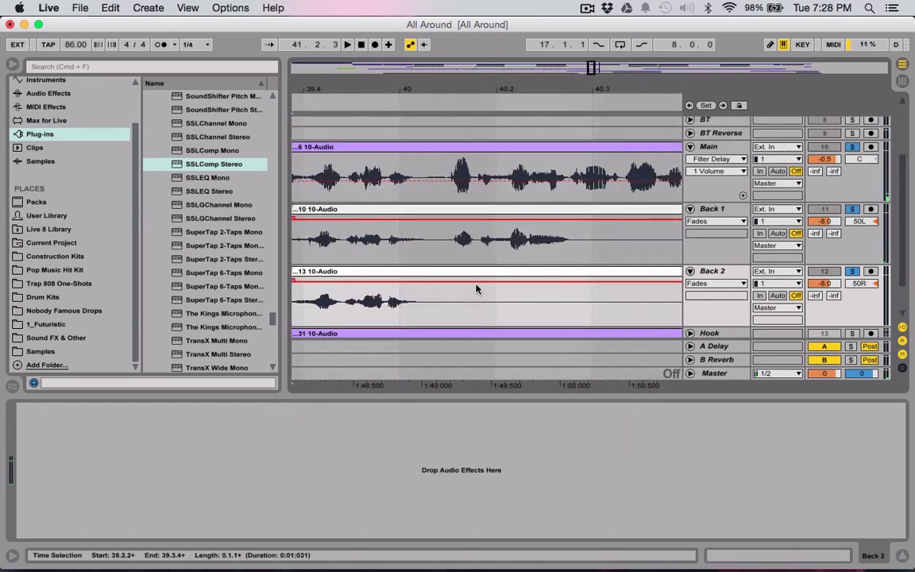
pyautogui.hscroll(10, 401, 258)
pyautogui.moveTo(592, 68); pyautogui.dragTo(592, 80)
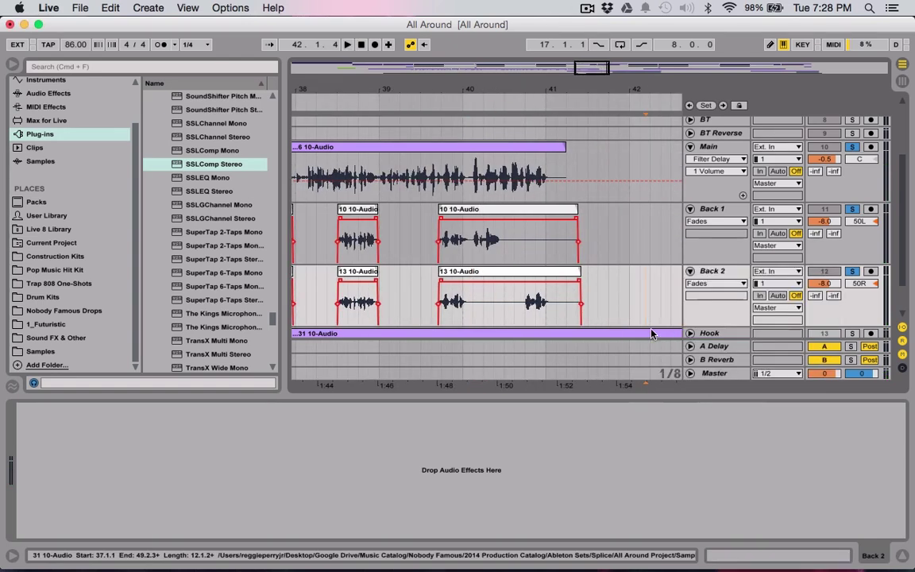
# Step: Delete the silent tails past bar 41 on Back 1 and Back 2, and turn the arrangement grid off
pyautogui.moveTo(556, 214); pyautogui.dragTo(612, 302)
pyautogui.press('Delete')
pyautogui.hscroll(10, 559, 239)
pyautogui.rightClick(421, 265)
pyautogui.click(439, 381)
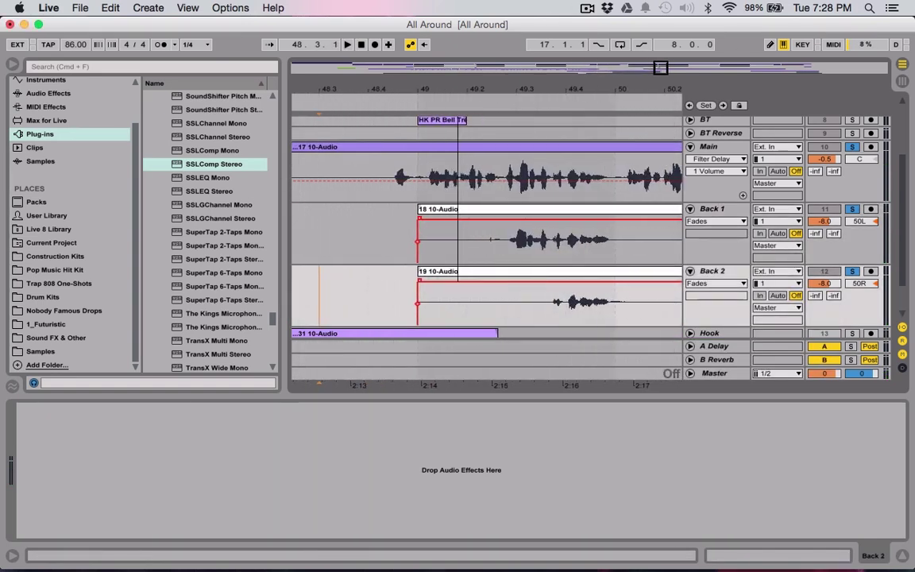
# Step: Delete the silence at the start of the bar 49 clips and from 50.1.1 to 50.3.3 on Back 1 and Back 2
pyautogui.moveTo(353, 238); pyautogui.dragTo(534, 305)
pyautogui.press('Delete')
pyautogui.hscroll(2, 526, 286)
pyautogui.moveTo(482, 230); pyautogui.dragTo(612, 277)
pyautogui.press('Delete')
pyautogui.hscroll(6, 447, 240)
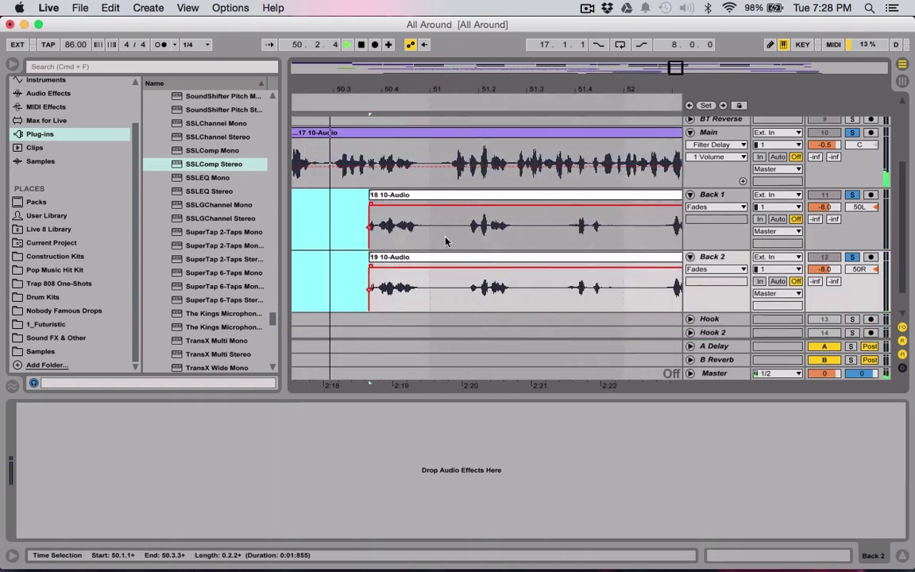
# Step: Delete the gaps between the bar 50 to 52 phrases on Back 1 and Back 2, through the one from 52.2.3 to 52.3.3
pyautogui.moveTo(423, 230); pyautogui.dragTo(469, 277)
pyautogui.press('Delete')
pyautogui.moveTo(510, 226); pyautogui.dragTo(564, 272)
pyautogui.press('Delete')
pyautogui.hscroll(10, 511, 270)
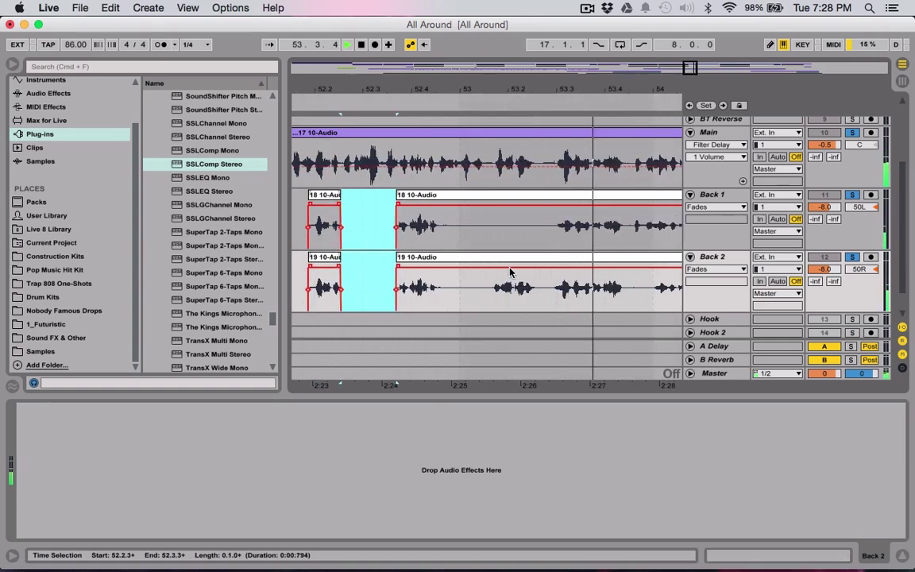
# Step: Delete the gap from 53.4.2 to 53.4.4 and the silence after the bar 54 phrase on Back 1 and Back 2
pyautogui.moveTo(408, 230); pyautogui.dragTo(438, 272)
pyautogui.press('Delete')
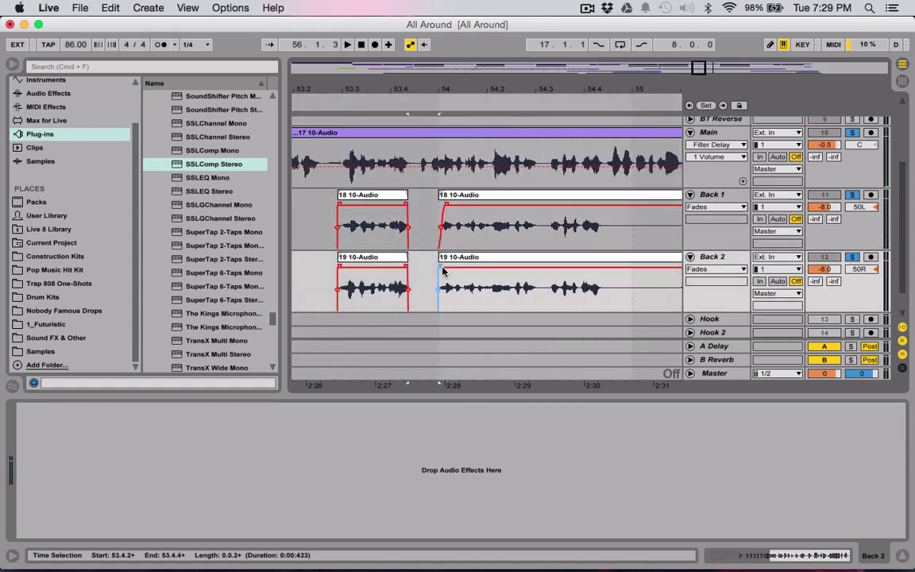
pyautogui.hscroll(4, 437, 273)
pyautogui.moveTo(363, 231); pyautogui.dragTo(551, 278)
pyautogui.press('Delete')
# Step: Delete the gap from 55.4.1 to 56.1.2 on Back 1 and Back 2
pyautogui.hscroll(3, 382, 323)
pyautogui.moveTo(440, 230); pyautogui.dragTo(496, 278)
pyautogui.press('Delete')
pyautogui.hscroll(3, 496, 278)
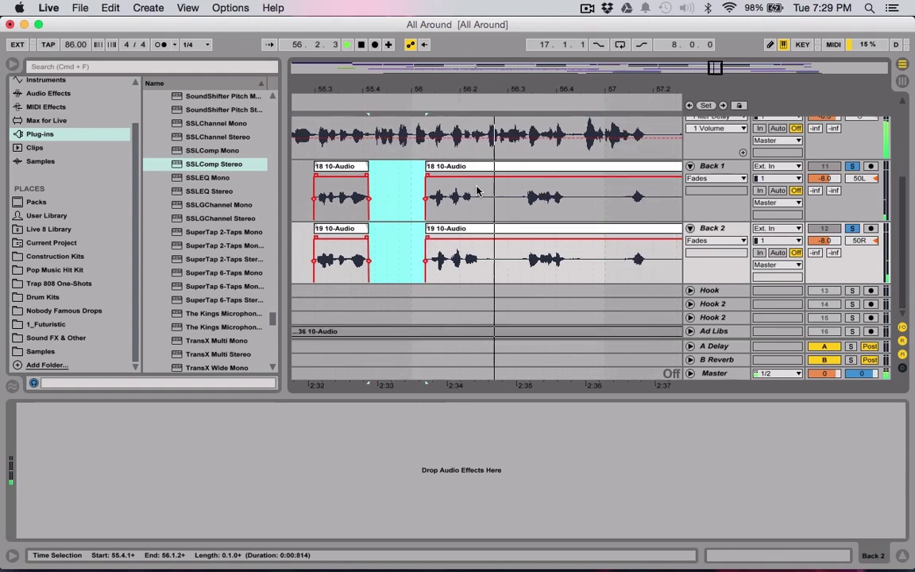
# Step: Delete the gap between the two bar 56 phrases and the one from 56.4.1 to 57.1.2 on Back 1 and Back 2
pyautogui.moveTo(474, 216); pyautogui.dragTo(525, 270)
pyautogui.press('Delete')
pyautogui.hscroll(3, 466, 242)
pyautogui.moveTo(572, 179); pyautogui.dragTo(513, 223)
pyautogui.press('Delete')
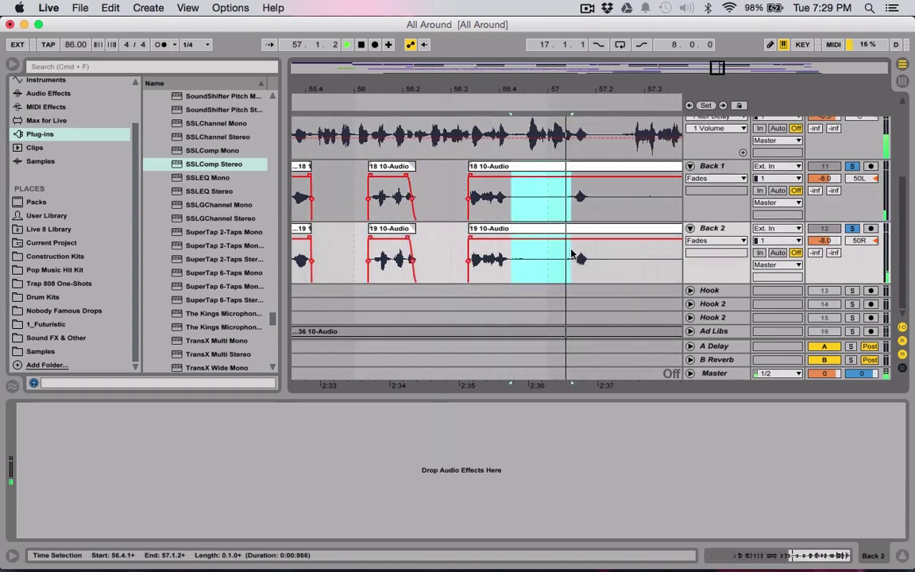
# Step: Delete the gaps from about 57.2.1 to 57.3.3 and from 57.4.3 to 58.1.3 on Back 1 and Back 2
pyautogui.hscroll(4, 513, 223)
pyautogui.moveTo(377, 183); pyautogui.dragTo(454, 268)
pyautogui.press('Delete')
pyautogui.moveTo(490, 187); pyautogui.dragTo(534, 270)
pyautogui.press('Delete')
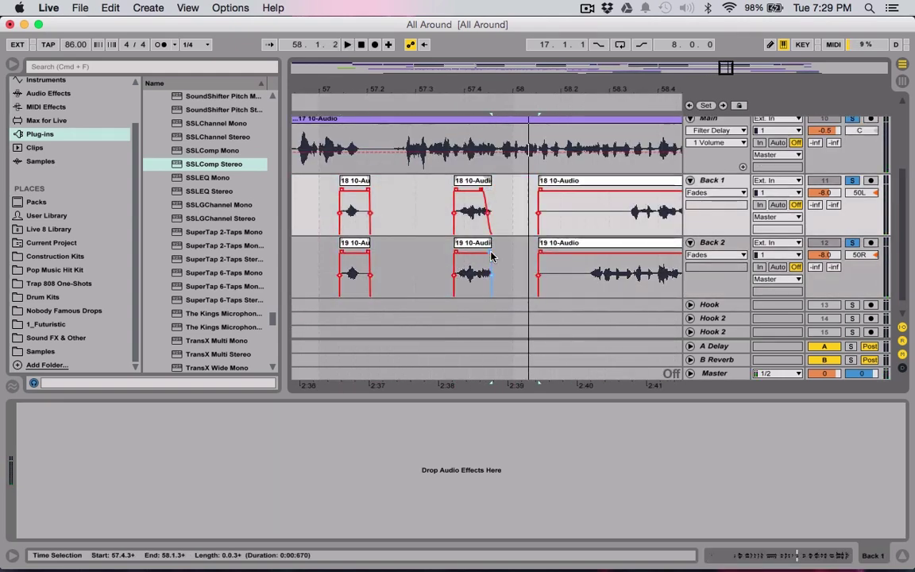
# Step: Delete the silence before about 58.3.2 and the gap from 59.1.1 to 59.2.4 on Back 1 and Back 2
pyautogui.hscroll(3, 535, 270)
pyautogui.moveTo(450, 187); pyautogui.dragTo(558, 251)
pyautogui.press('Delete')
pyautogui.hscroll(3, 559, 251)
pyautogui.moveTo(438, 187); pyautogui.dragTo(526, 270)
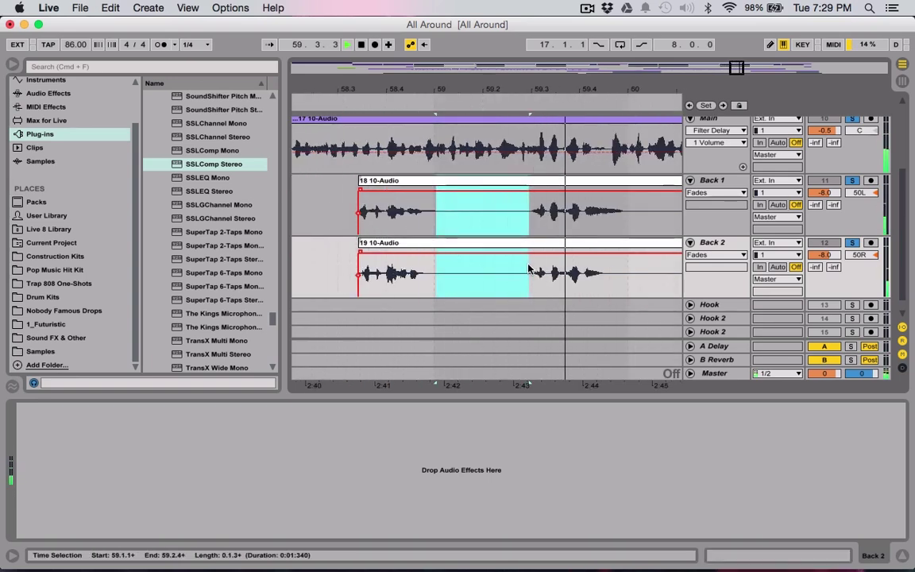
pyautogui.press('Delete')
# Step: Delete the gaps from about 60.4.4 to 61.1.3 and from about 61.2.4 to 61.3.4 on Back 1 and Back 2
pyautogui.press('space')
pyautogui.hscroll(5, 477, 238)
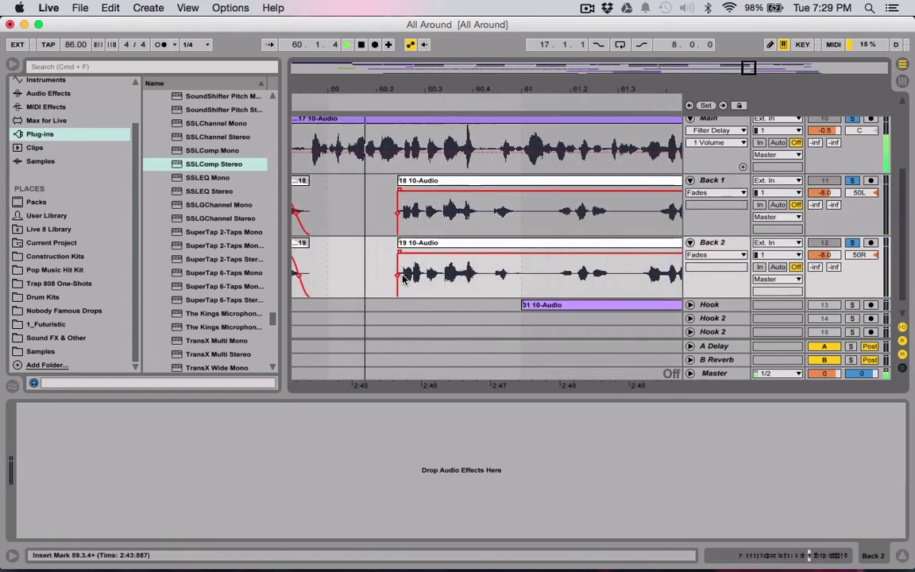
pyautogui.moveTo(416, 191); pyautogui.dragTo(458, 256)
pyautogui.press('Delete')
pyautogui.moveTo(484, 190); pyautogui.dragTo(531, 252)
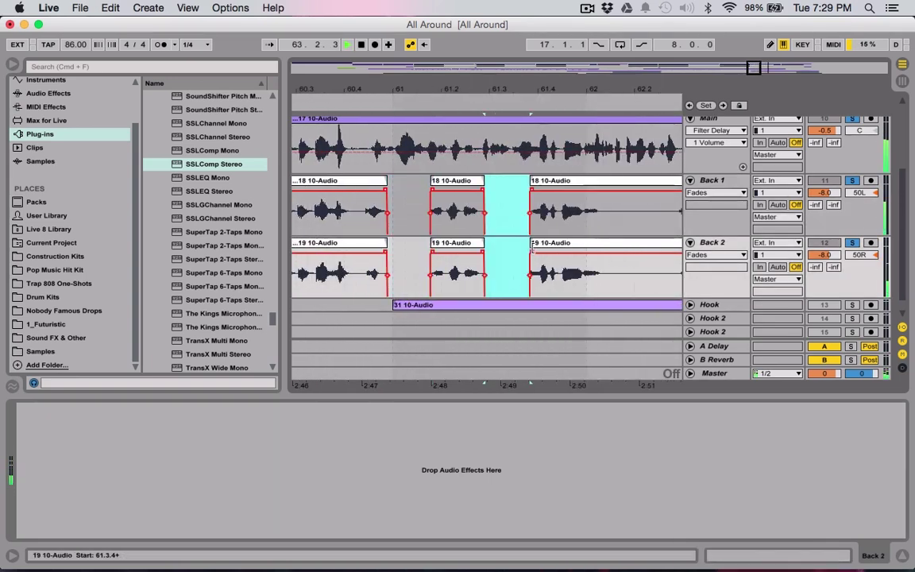
pyautogui.press('Delete')
# Step: Delete the gaps from about 63.1.1 to 63.2.4 and from about 64.1.1 to 64.2.1 on Back 1 and Back 2
pyautogui.hscroll(5, 542, 193)
pyautogui.moveTo(556, 187); pyautogui.dragTo(645, 270)
pyautogui.press('Delete')
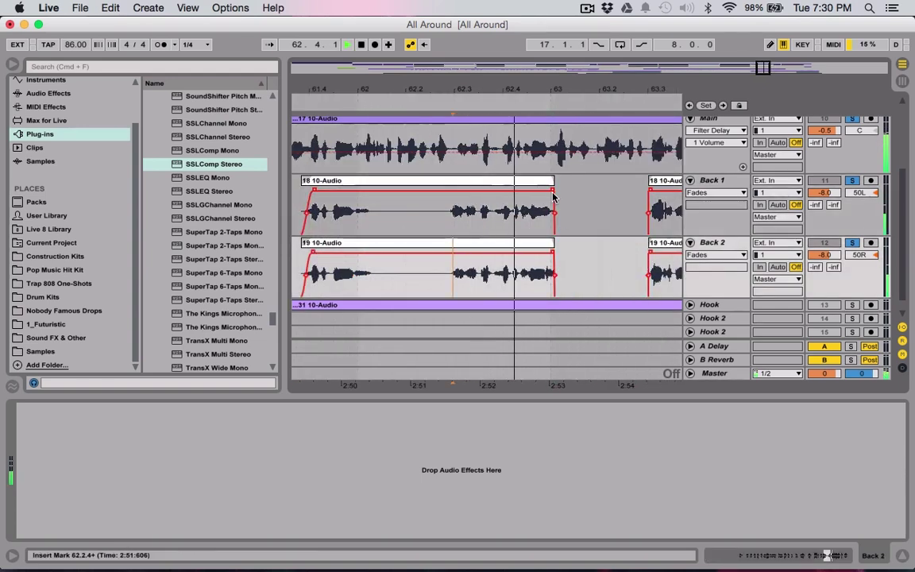
pyautogui.hscroll(5, 505, 208)
pyautogui.moveTo(504, 207); pyautogui.dragTo(551, 262)
pyautogui.press('Delete')
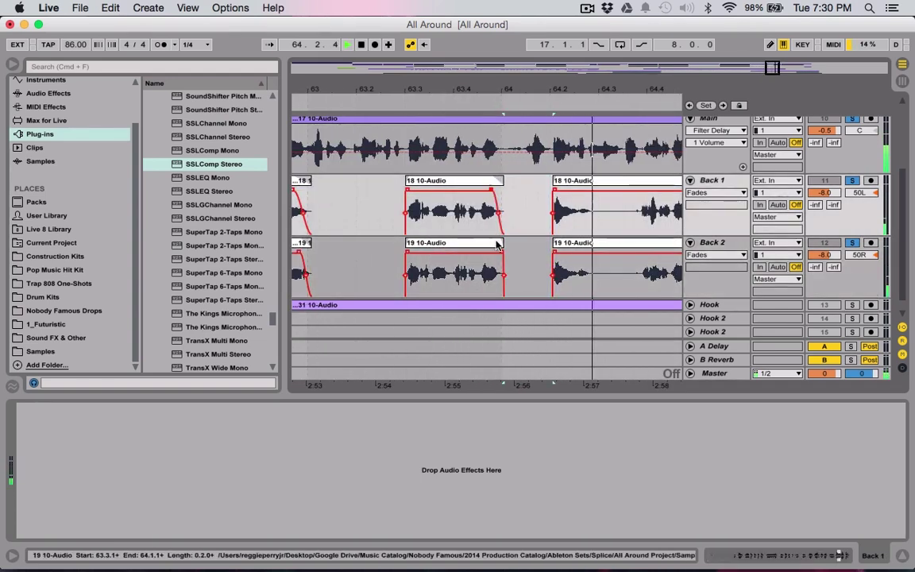
# Step: Delete the gap between the last two bar 64 phrases and the tail from 65.1.1 to 65.3.3 on Back 1 and Back 2
pyautogui.hscroll(5, 439, 241)
pyautogui.moveTo(396, 194); pyautogui.dragTo(439, 262)
pyautogui.press('Delete')
pyautogui.moveTo(502, 194); pyautogui.dragTo(626, 266)
pyautogui.press('Delete')
# Step: Set the arrangement grid back to an adaptive size
pyautogui.rightClick(556, 208)
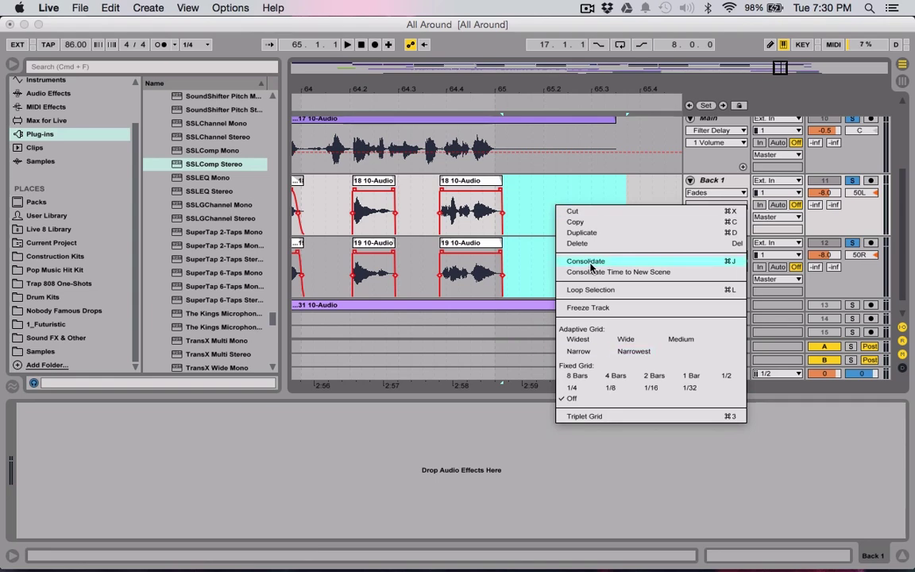
pyautogui.click(522, 315)
pyautogui.moveTo(603, 67); pyautogui.dragTo(603, 8)
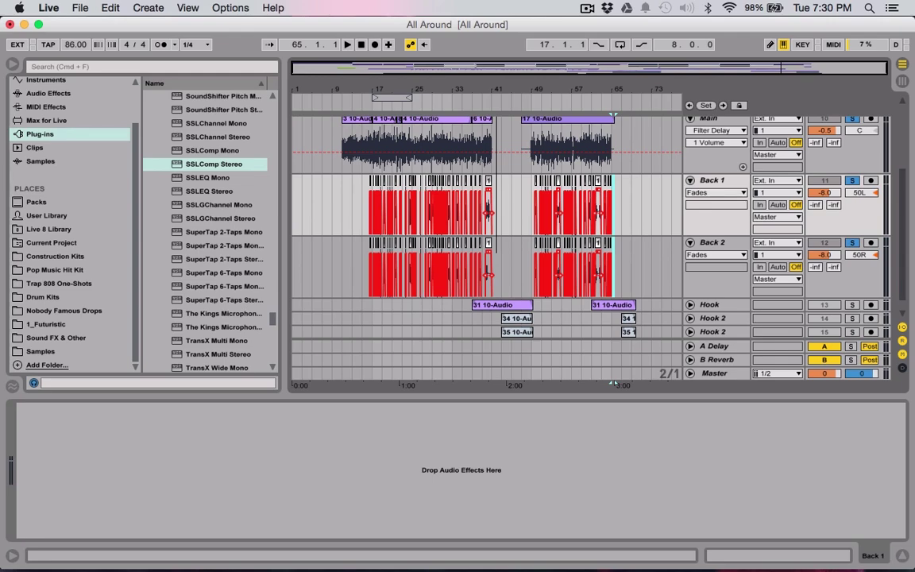
pyautogui.moveTo(613, 383); pyautogui.dragTo(674, 383)
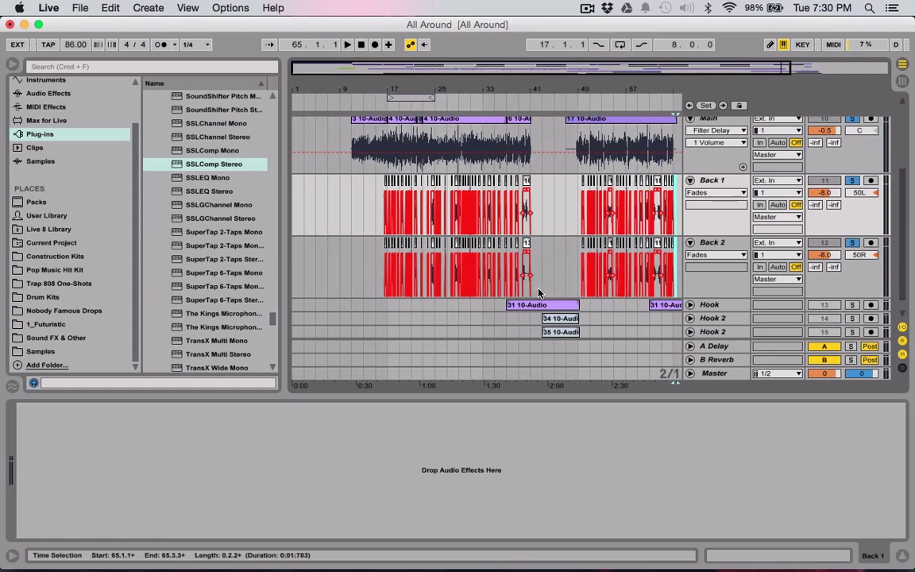
# Step: Consolidate the first-verse clips on Back 1 and Back 2 from 11.1.1 to 43.1.1 into one clip per track
pyautogui.moveTo(539, 294); pyautogui.dragTo(354, 221)
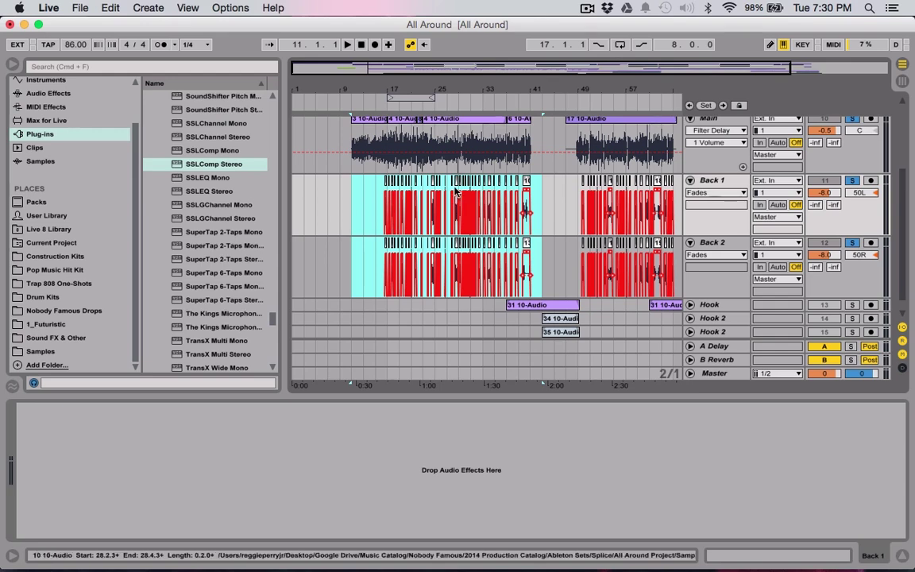
pyautogui.rightClick(475, 216)
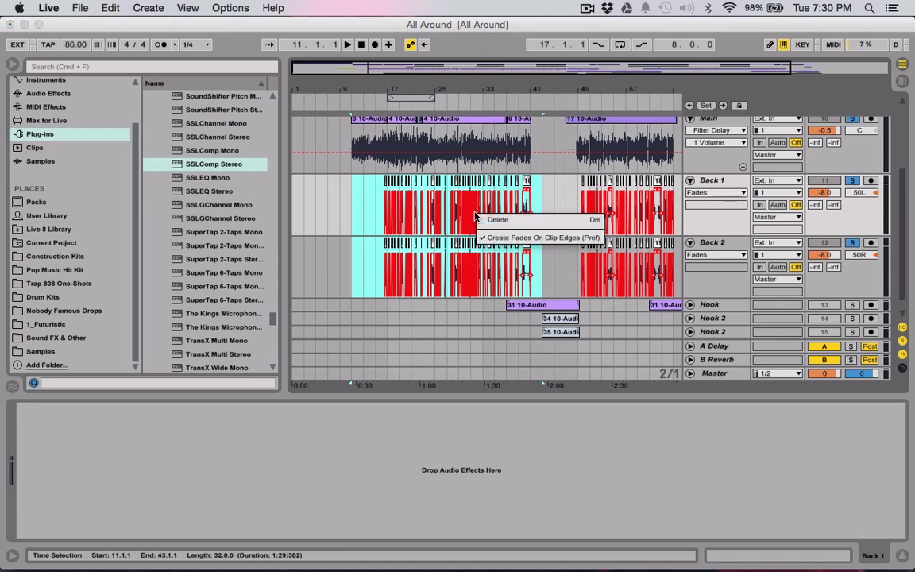
pyautogui.click(572, 70)
pyautogui.moveTo(572, 70); pyautogui.dragTo(548, 181)
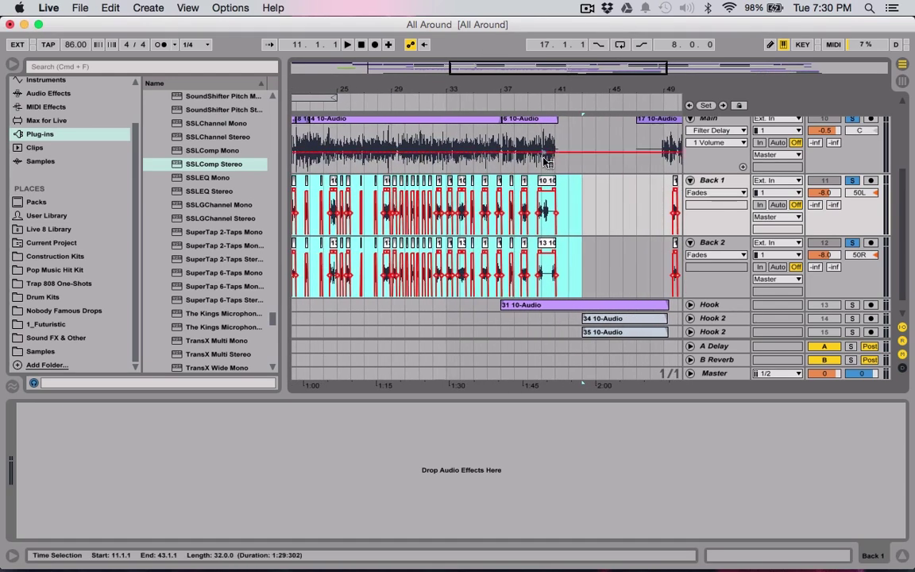
pyautogui.rightClick(547, 181)
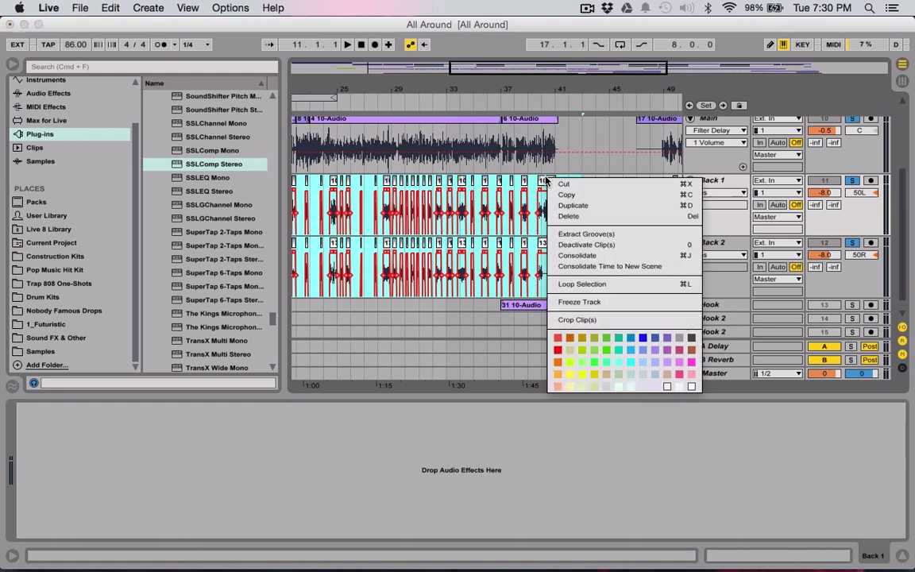
pyautogui.click(585, 255)
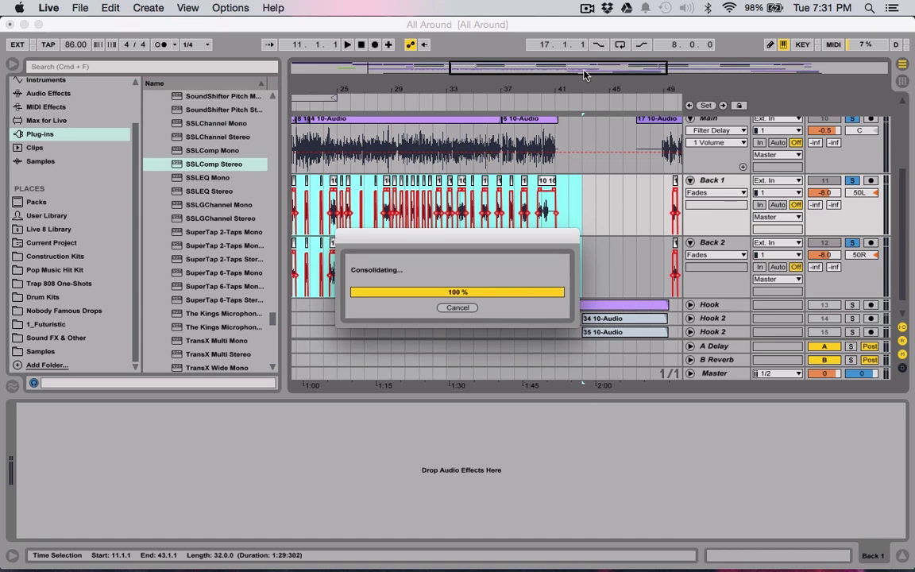
# Step: Consolidate the second-verse clips on Back 1 and Back 2 from 49.1.1 to 67.1.1 into one clip per track
pyautogui.moveTo(584, 74); pyautogui.dragTo(786, 79)
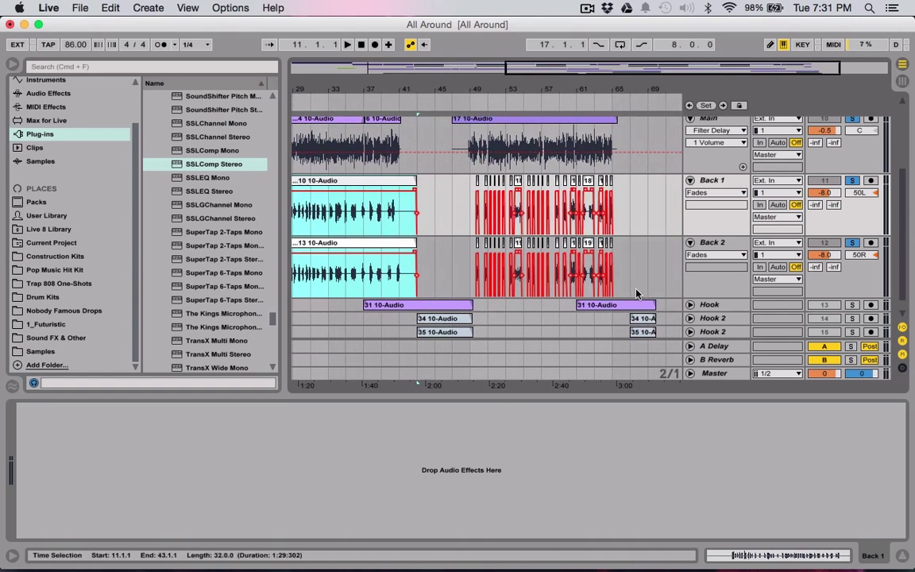
pyautogui.moveTo(631, 292); pyautogui.dragTo(467, 205)
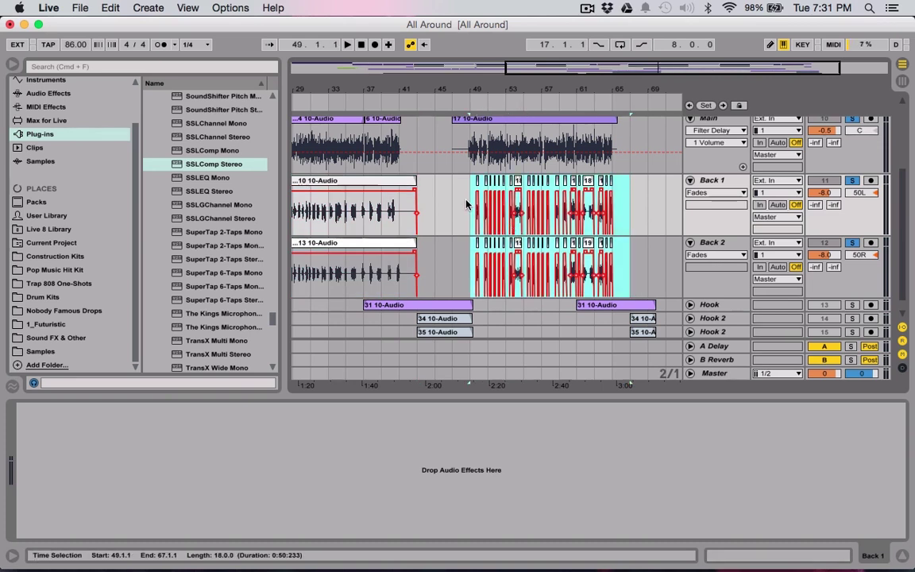
pyautogui.press('super+j')
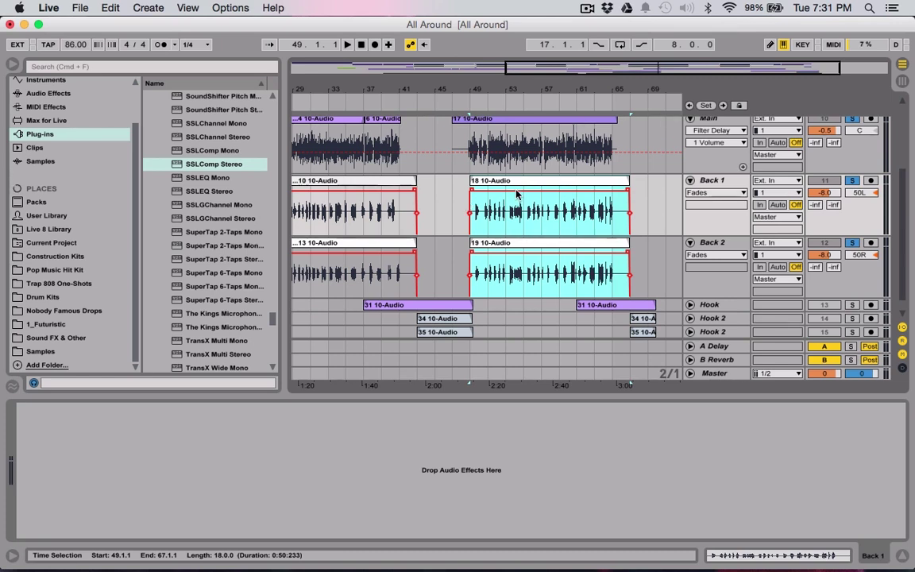
# Step: Turn off the vocal tracks' solos and group the Back 1 and Back 2 tracks
pyautogui.hscroll(-5, 516, 194)
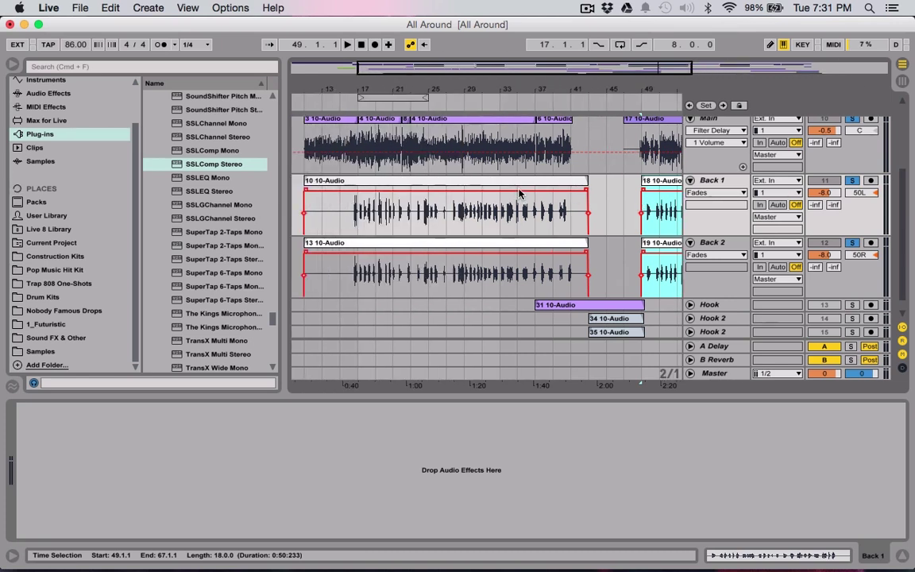
pyautogui.click(852, 181)
pyautogui.click(705, 181)
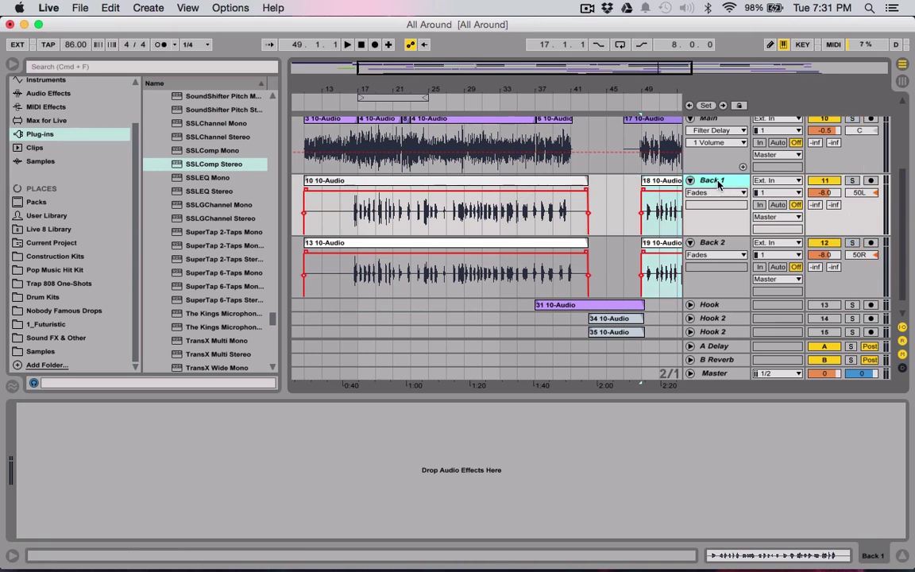
pyautogui.keyDown('shift'); pyautogui.click(714, 243); pyautogui.keyUp('shift')
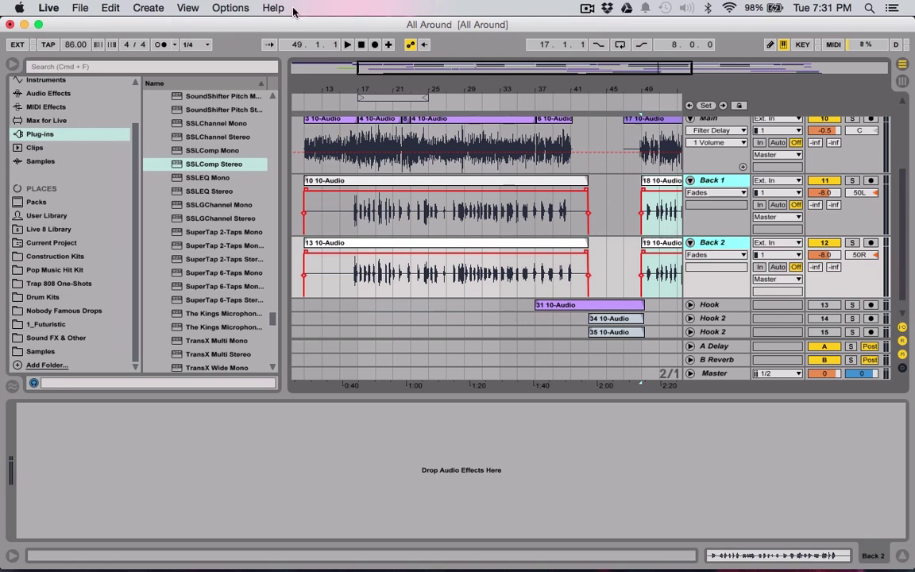
pyautogui.rightClick(722, 181)
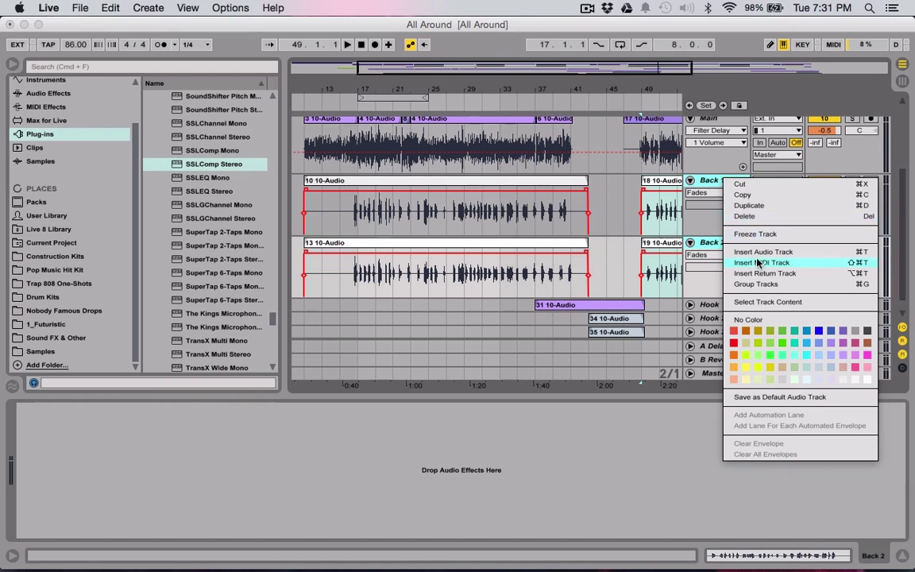
pyautogui.click(759, 283)
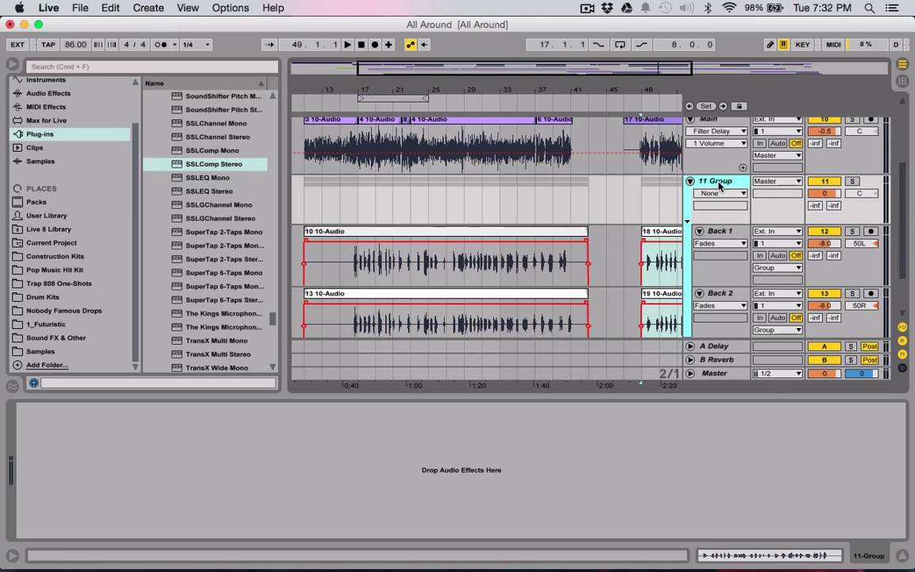
# Step: Rename the new group track as Background Verse
pyautogui.press('super+r')
pyautogui.write('Ba')
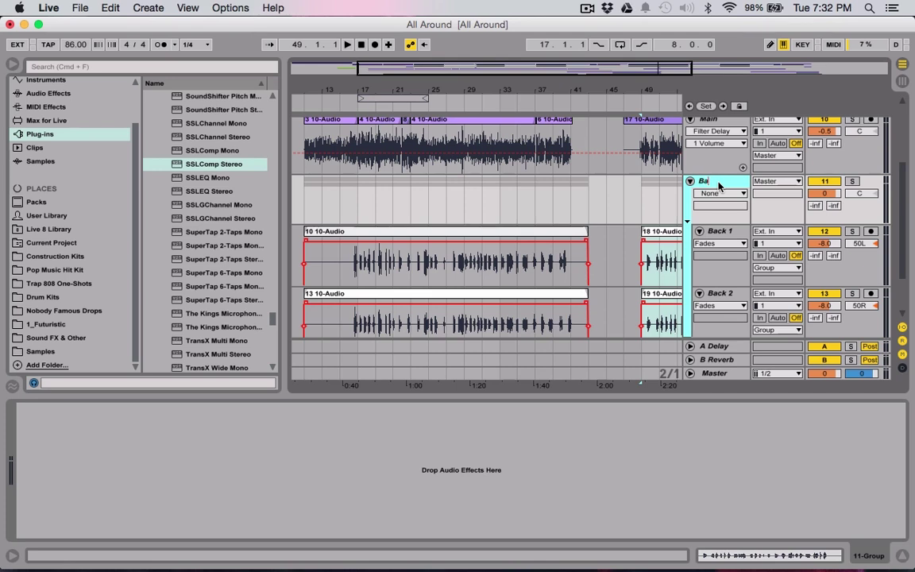
pyautogui.write('ck')
pyautogui.write('ground')
pyautogui.write(' Verse')
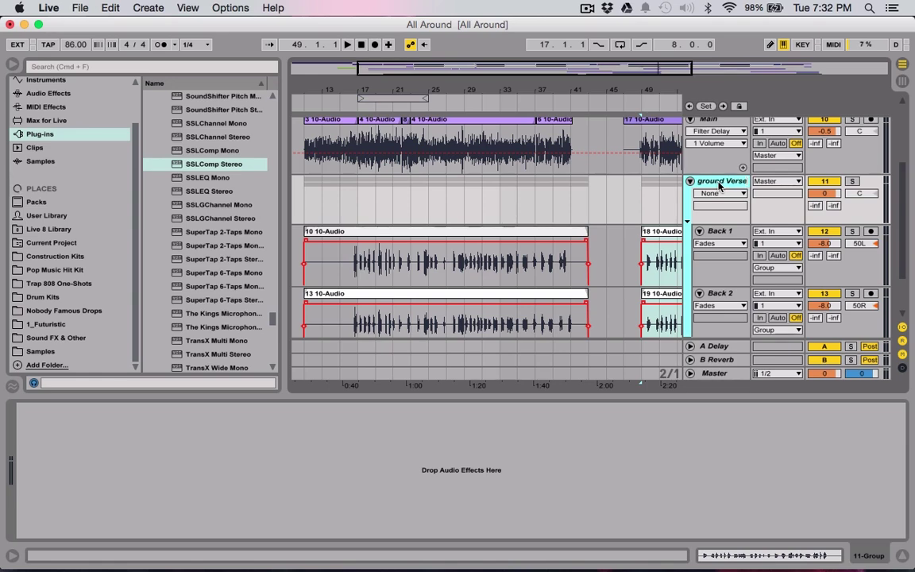
pyautogui.press('Return')
# Step: Fold the Background Verse group so its member tracks are hidden
pyautogui.click(689, 182)
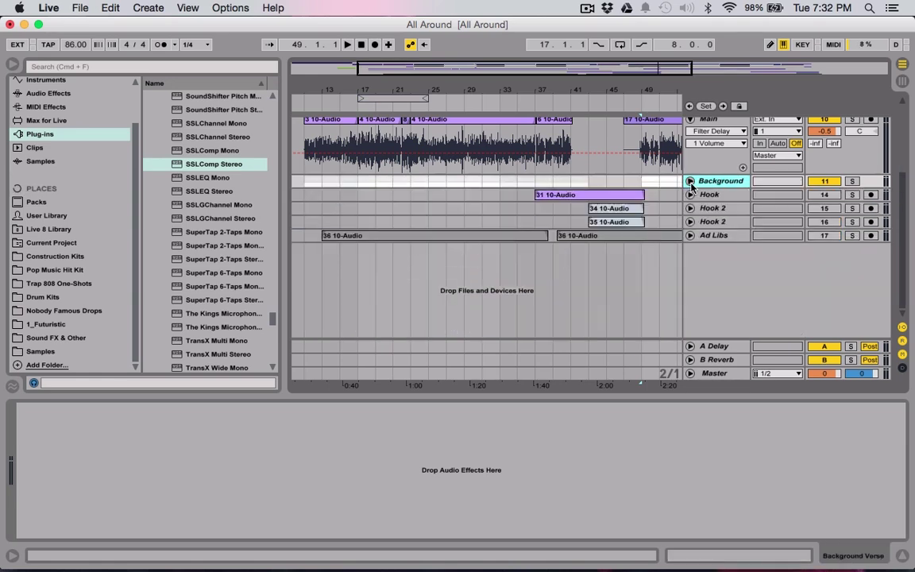
pyautogui.click(690, 182)
pyautogui.click(690, 182)
pyautogui.click(690, 182)
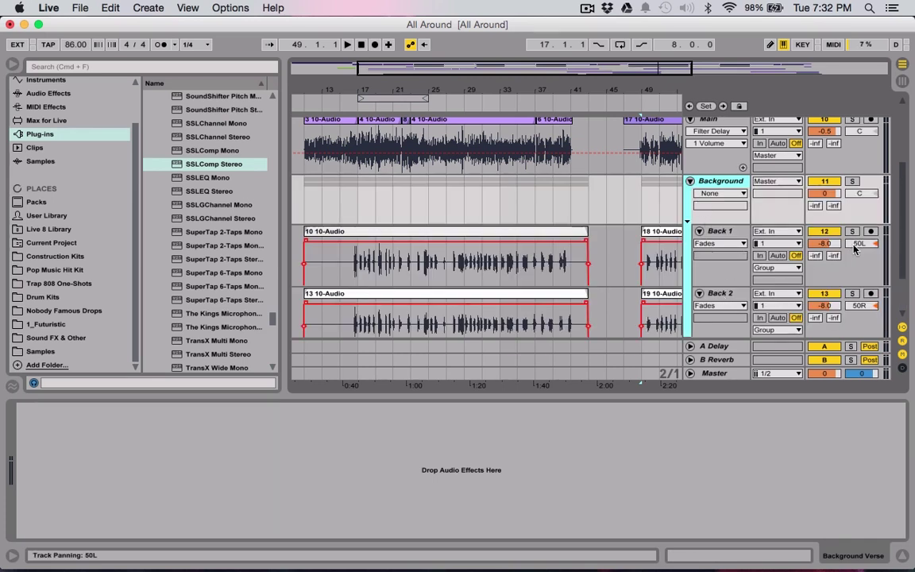
pyautogui.click(690, 182)
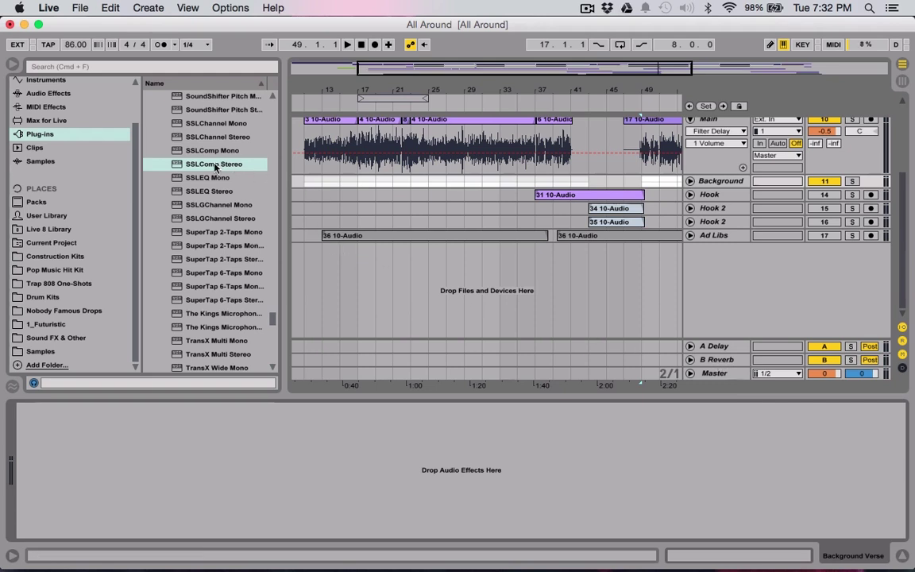
# Step: Add the SSLComp Stereo plug-in to the Background Verse group and set the playback start at 17.1.1
pyautogui.moveTo(210, 167); pyautogui.dragTo(727, 181)
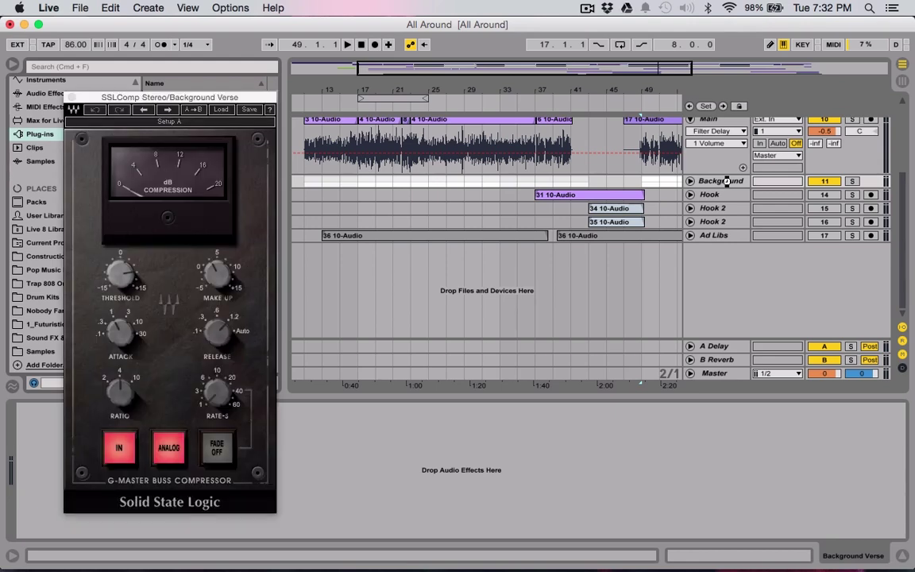
pyautogui.click(354, 203)
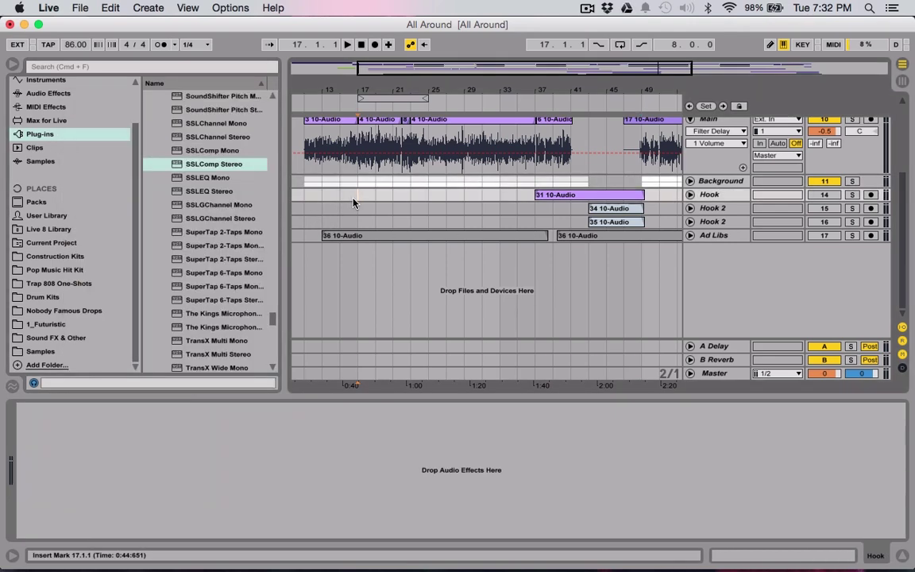
# Step: During playback, lower the threshold of the Background Verse group's SSLComp to about 1.1, then close the plug-in window
pyautogui.press('space')
pyautogui.press('Up')
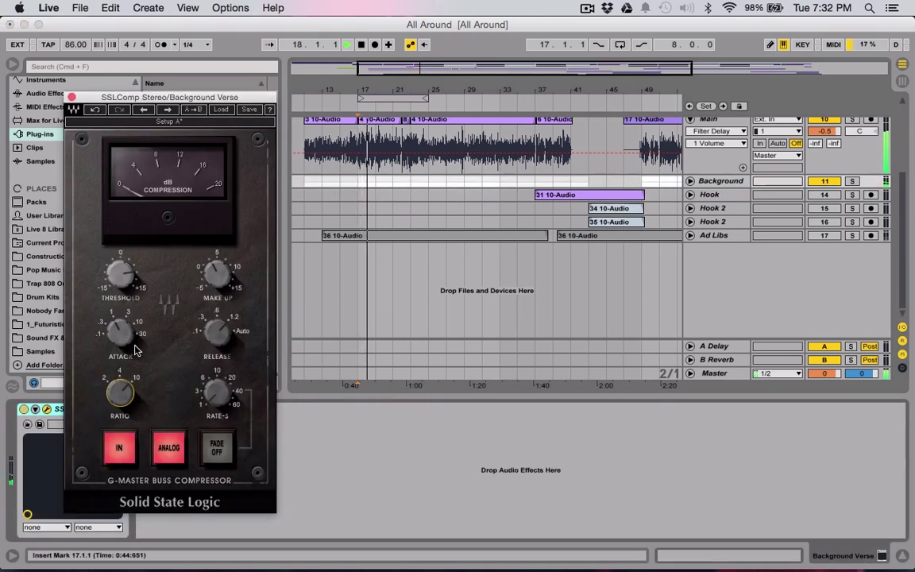
pyautogui.moveTo(118, 268)
pyautogui.moveTo(118, 269); pyautogui.dragTo(120, 312)
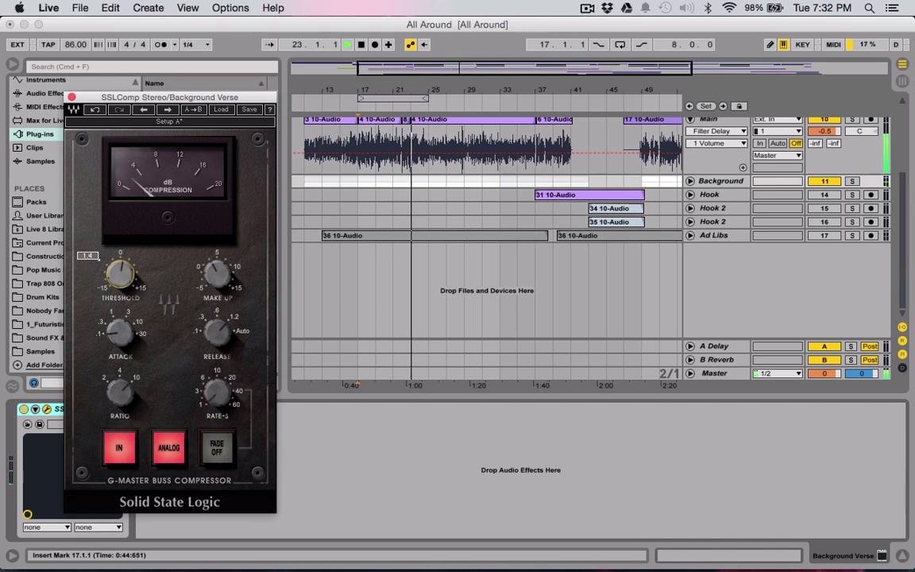
pyautogui.moveTo(121, 274); pyautogui.dragTo(120, 280)
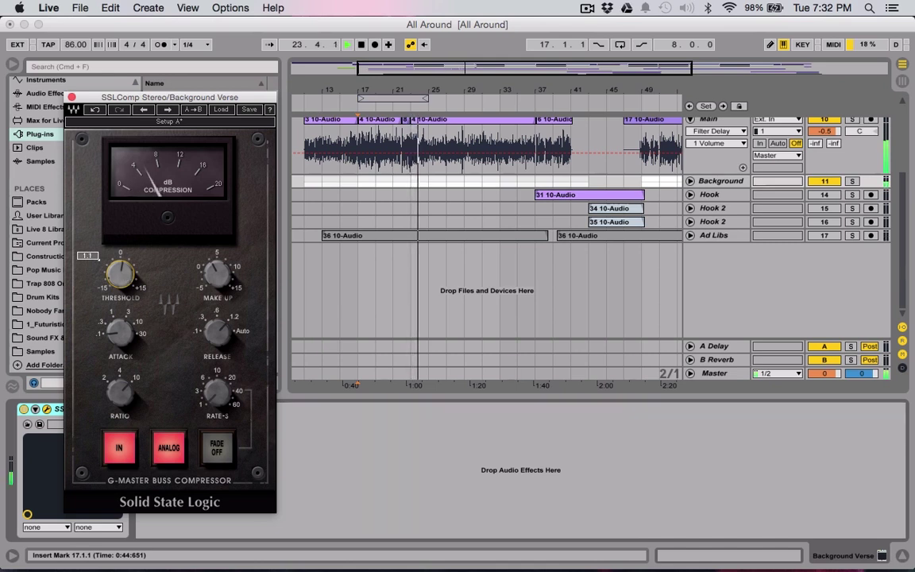
pyautogui.click(70, 97)
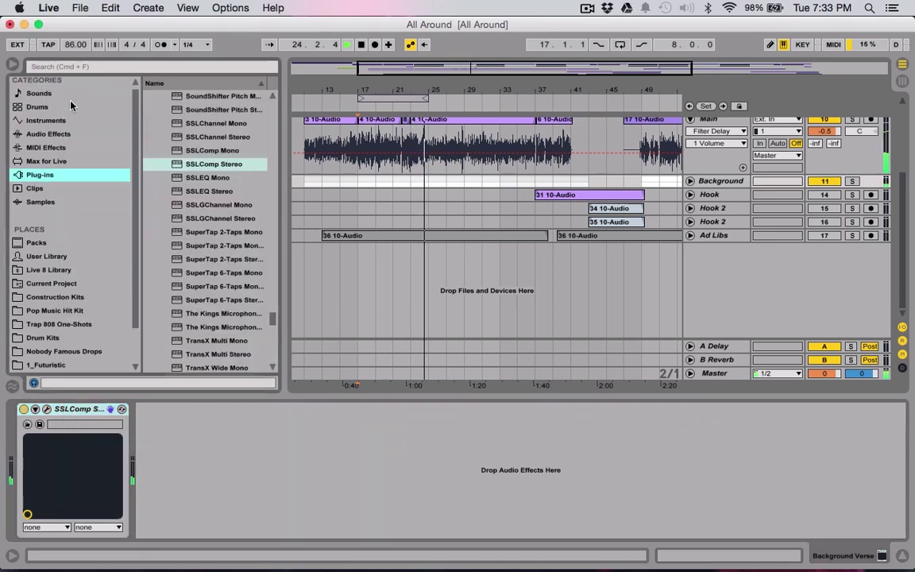
# Step: Insert EQ Eight ahead of SSLComp on the Background Verse group and change band 1 to a low-cut filter
pyautogui.click(47, 137)
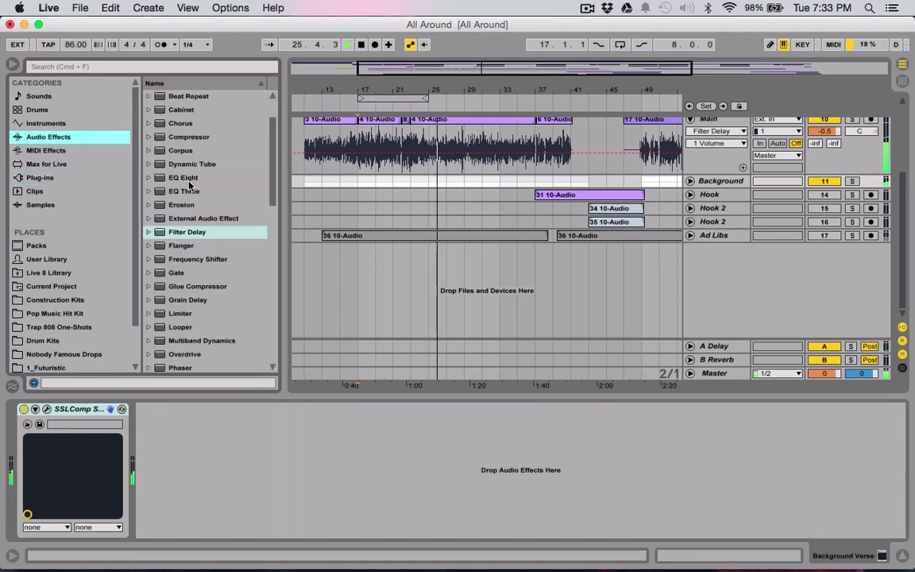
pyautogui.moveTo(176, 178); pyautogui.dragTo(512, 417)
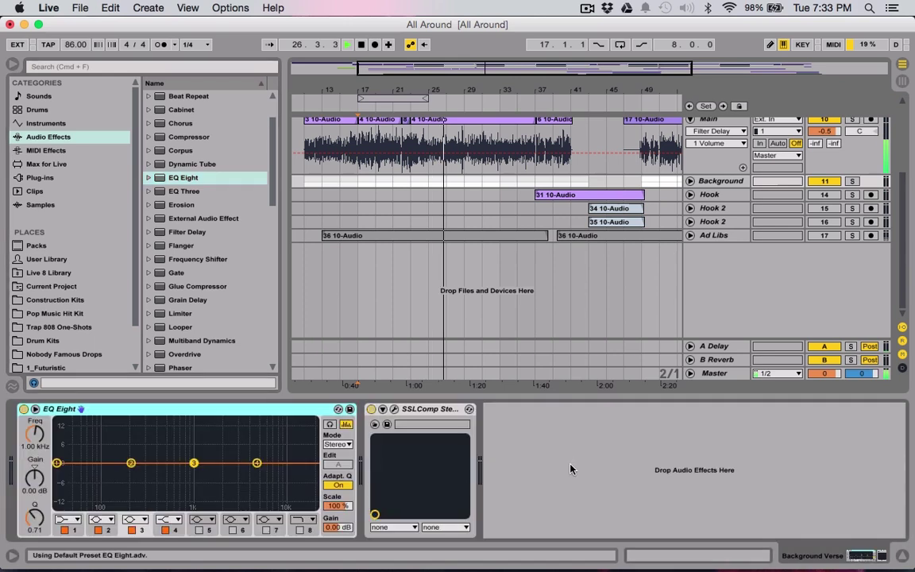
pyautogui.click(66, 520)
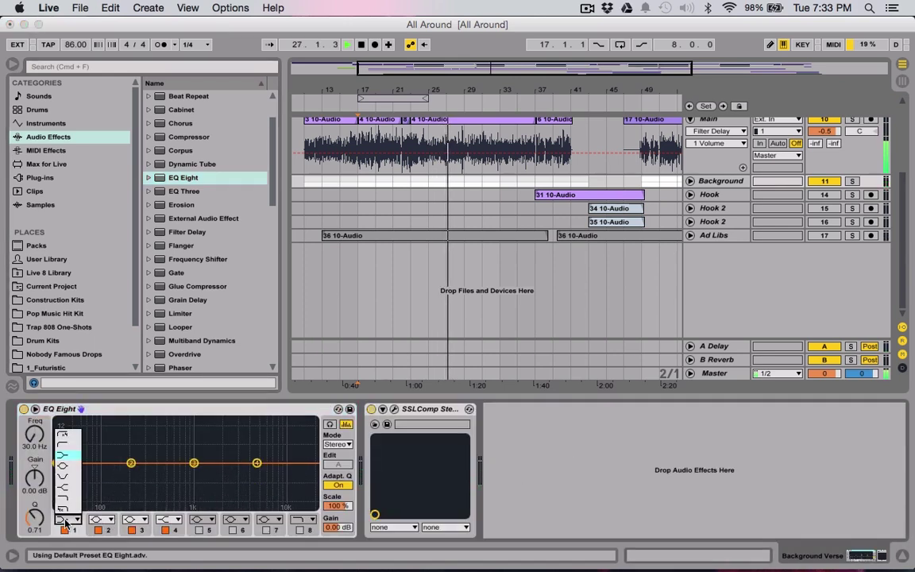
pyautogui.click(74, 446)
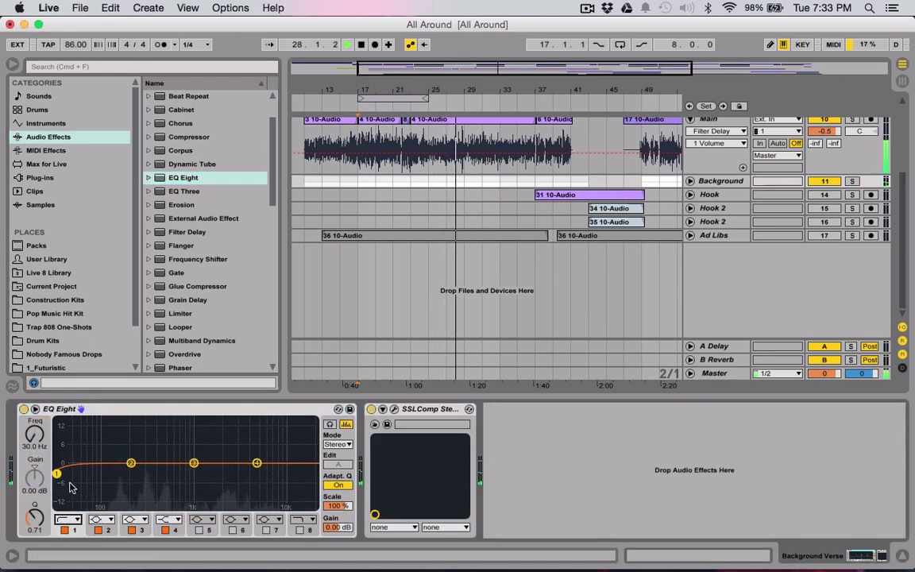
# Step: Shape the Background Verse EQ: band 1 low cut at about 232 Hz, band 3 +2.60 dB at 1.39 kHz, band 4 +1.36 dB at 5.01 kHz
pyautogui.moveTo(55, 471); pyautogui.dragTo(139, 481)
pyautogui.moveTo(194, 463); pyautogui.dragTo(206, 456)
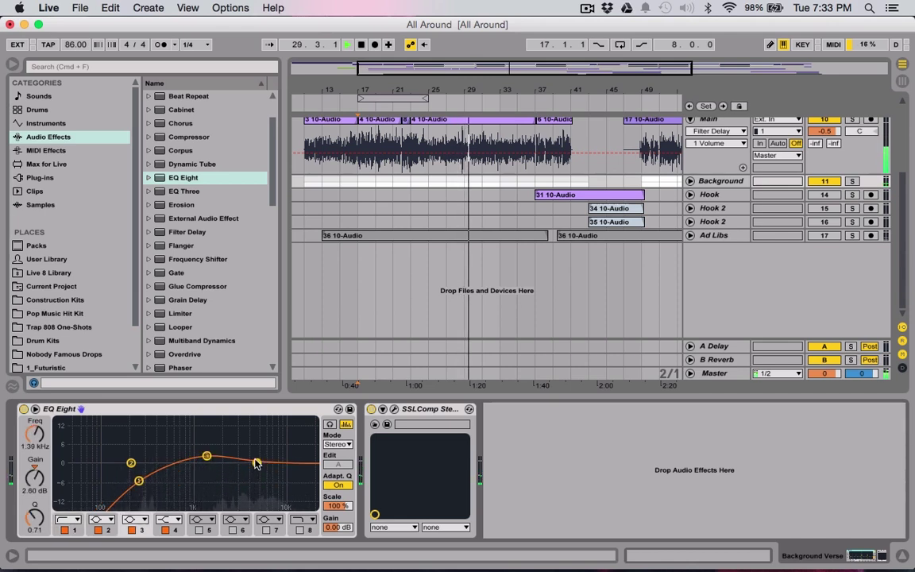
pyautogui.moveTo(256, 462); pyautogui.dragTo(257, 459)
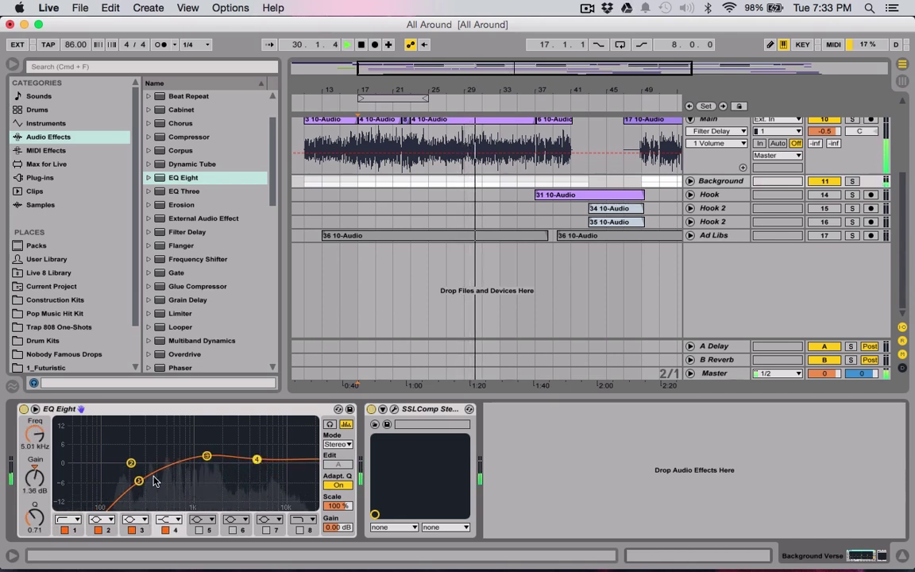
pyautogui.moveTo(138, 482); pyautogui.dragTo(134, 477)
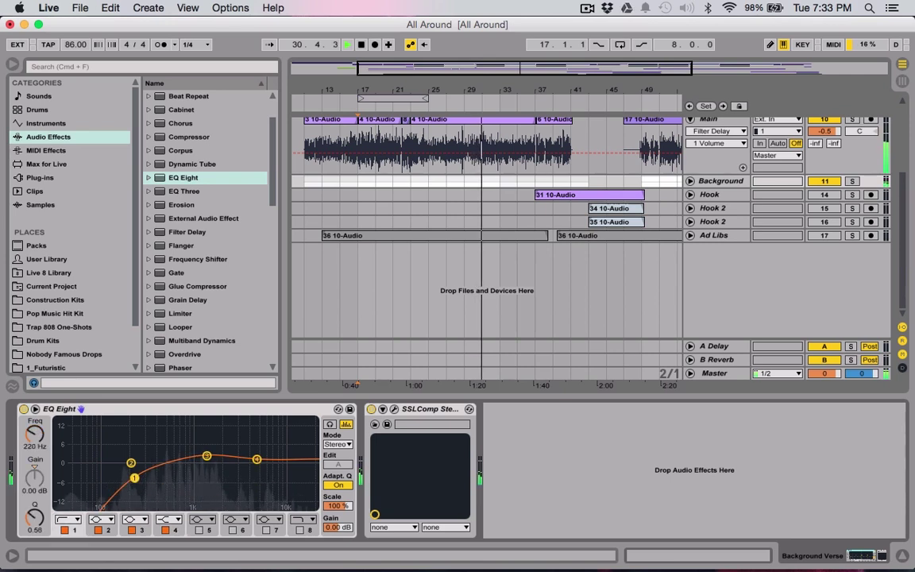
pyautogui.moveTo(135, 477); pyautogui.dragTo(136, 477)
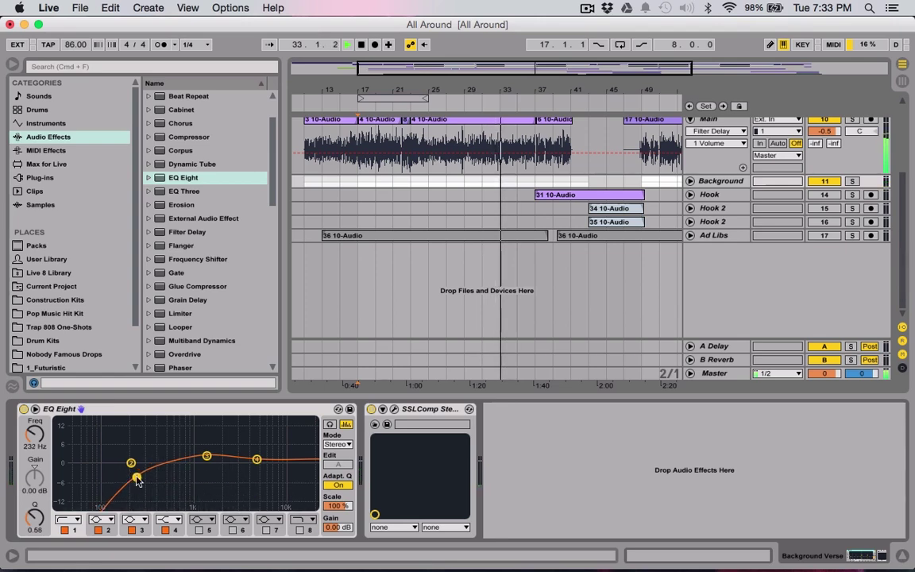
# Step: Adjust the Background Verse group's B Reverb send, fold the group again and check its compressor settings
pyautogui.click(690, 181)
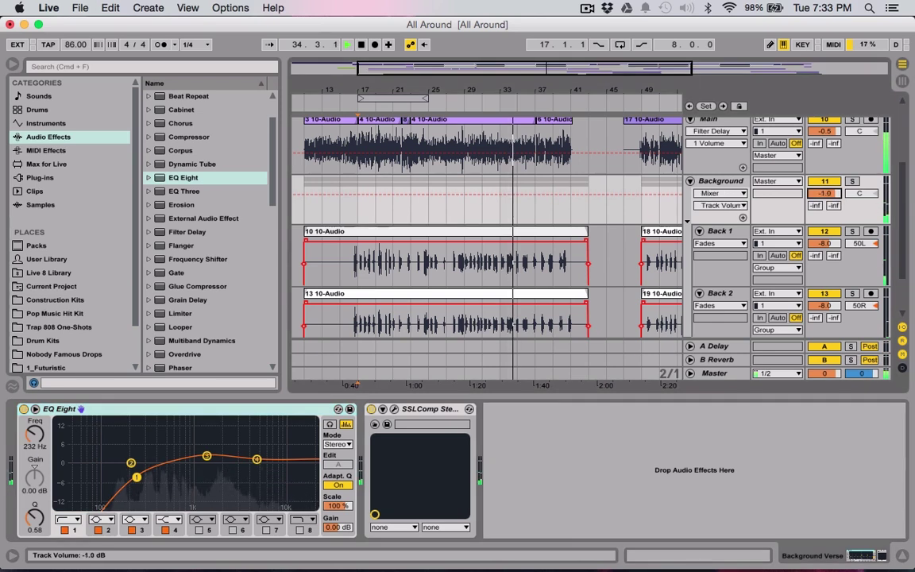
pyautogui.moveTo(833, 205)
pyautogui.mouseDown()
pyautogui.moveTo(832, 196)
pyautogui.moveTo(827, 203)
pyautogui.mouseUp()
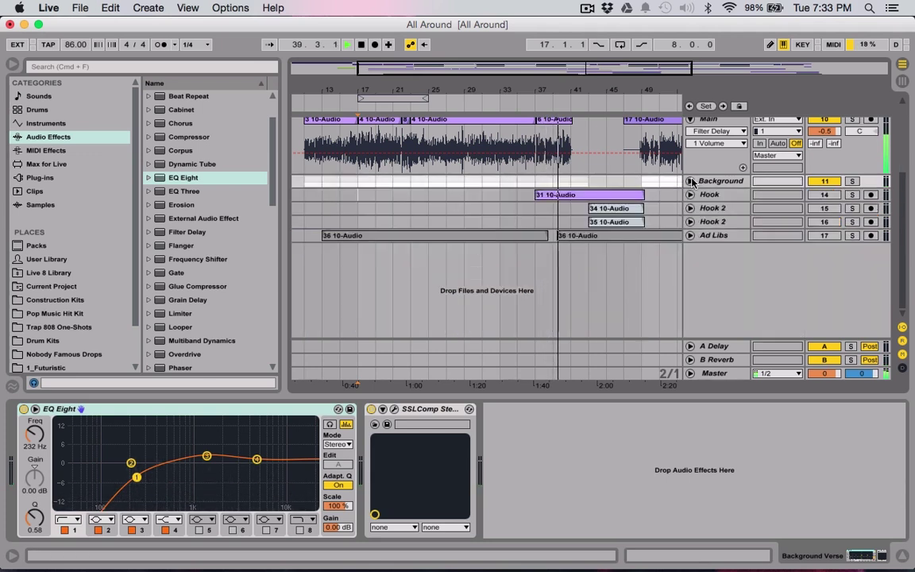
pyautogui.click(690, 181)
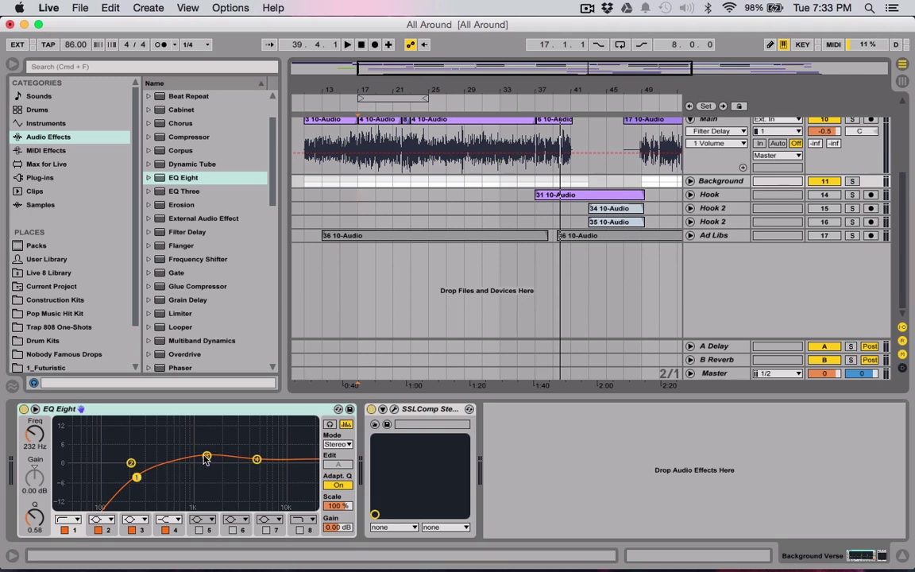
pyautogui.click(396, 410)
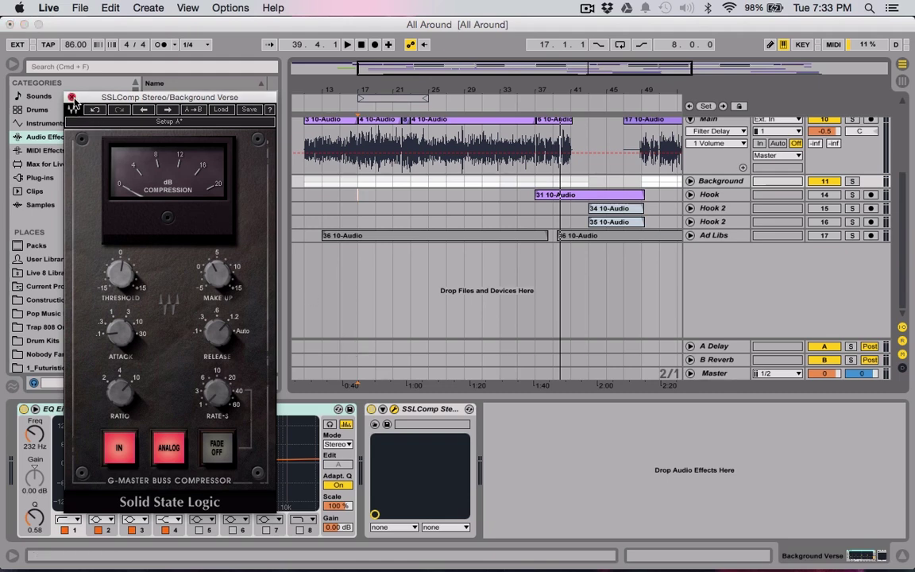
pyautogui.click(71, 97)
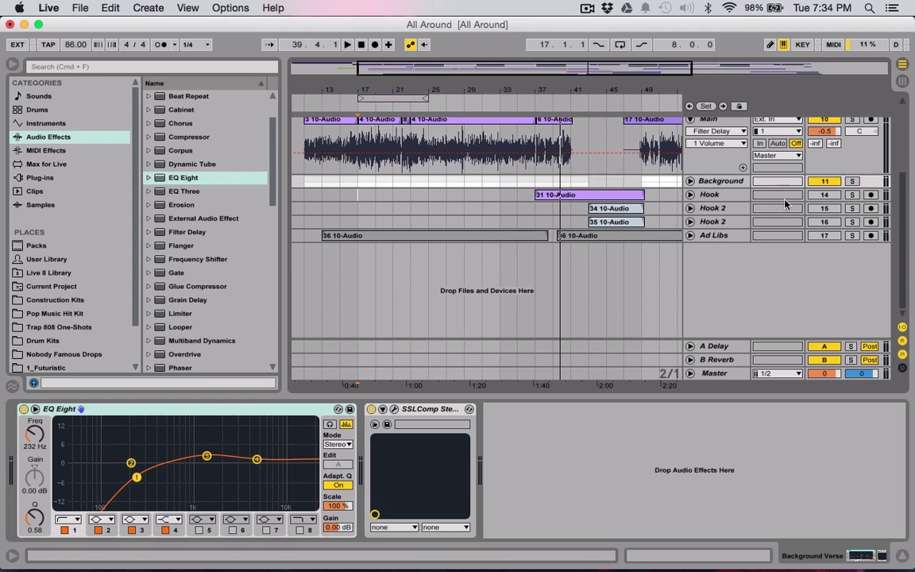
# Step: Fold the Main track, unfold the Hook track and bring its clip between bars 37 and 49 into view
pyautogui.scroll(1, 693, 175)
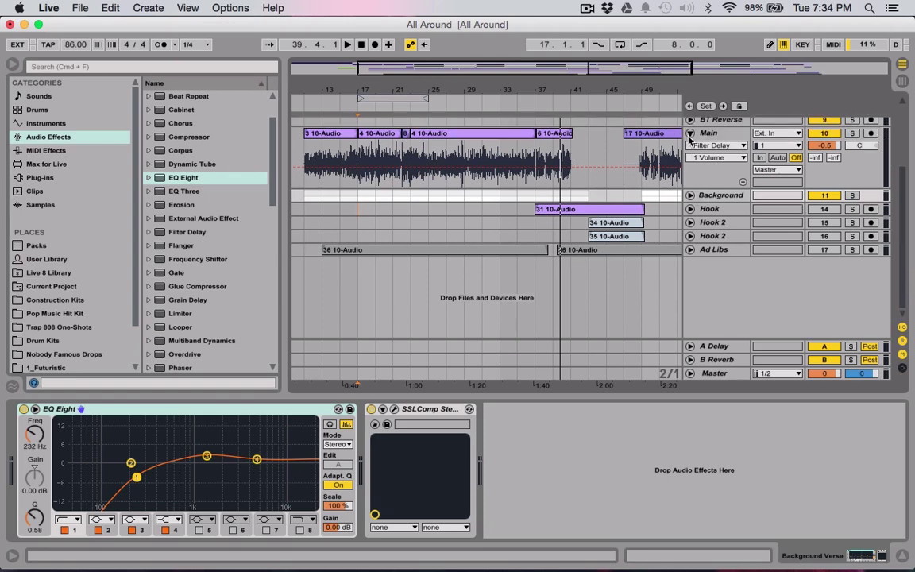
pyautogui.click(689, 134)
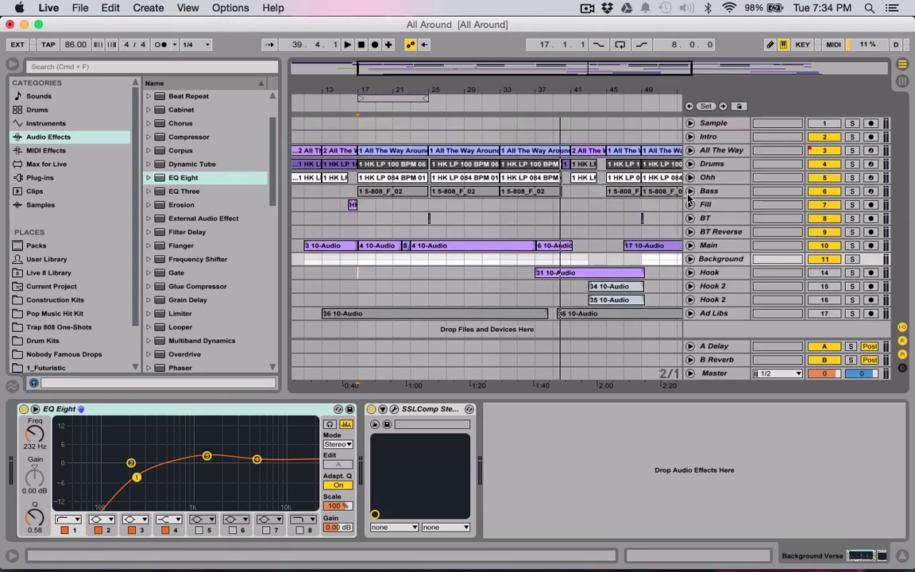
pyautogui.click(690, 273)
pyautogui.scroll(-2, 689, 276)
pyautogui.moveTo(462, 87); pyautogui.dragTo(459, 111)
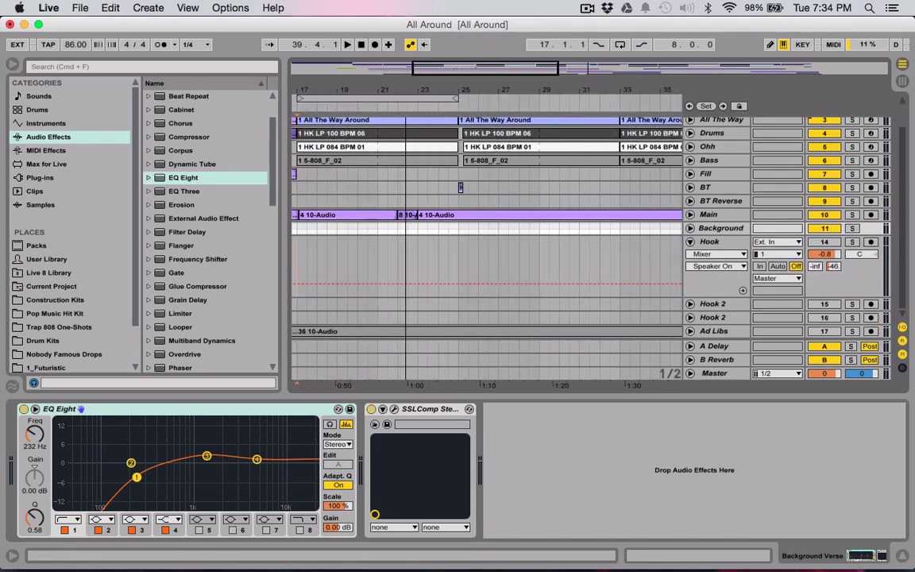
pyautogui.hscroll(8, 620, 127)
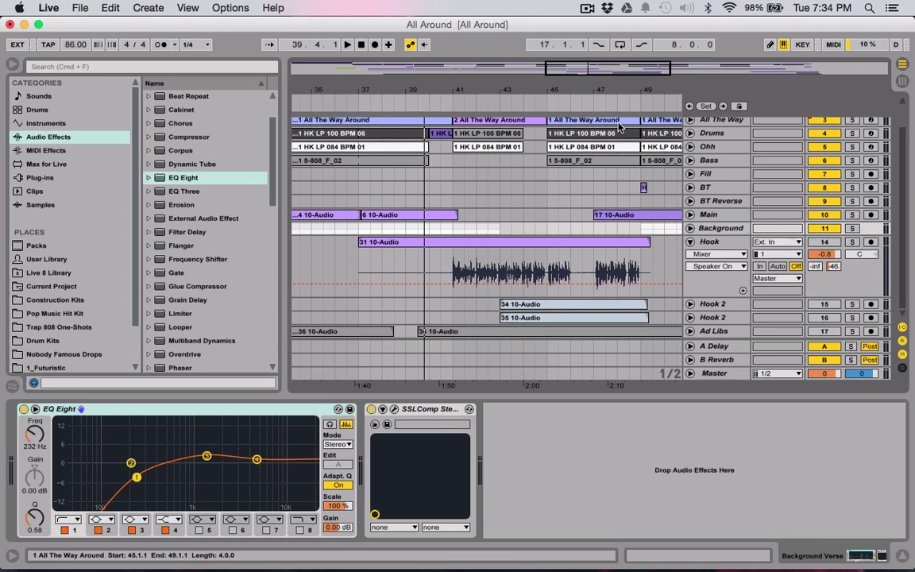
# Step: Copy the EQ Eight, TrueVerb, Filter Delay and SSLComp devices from the Main track to the Hook track
pyautogui.click(707, 214)
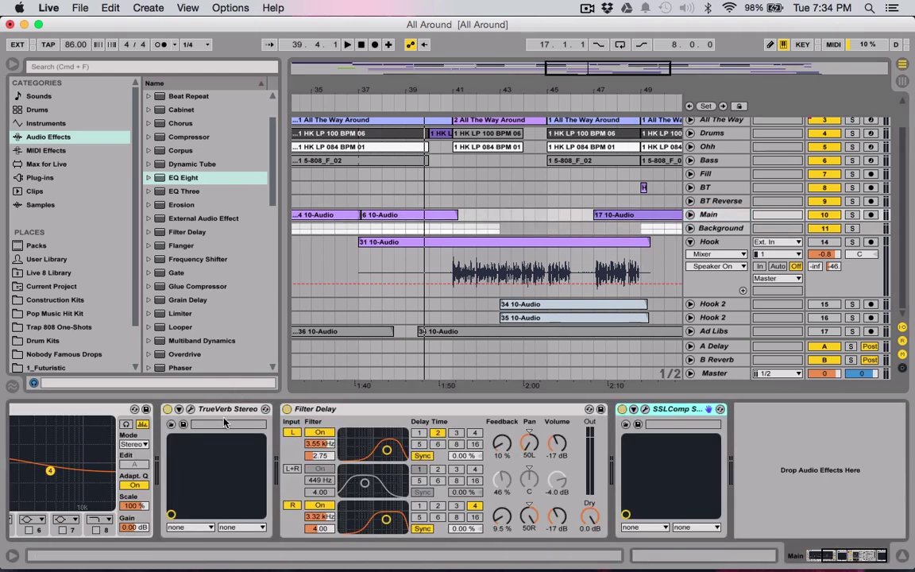
pyautogui.click(103, 411)
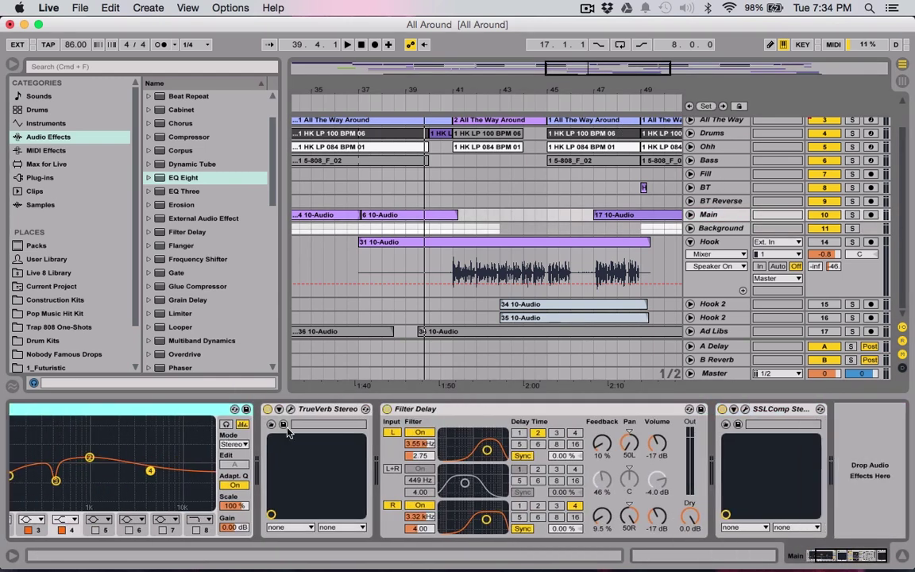
pyautogui.keyDown('shift'); pyautogui.click(794, 410); pyautogui.keyUp('shift')
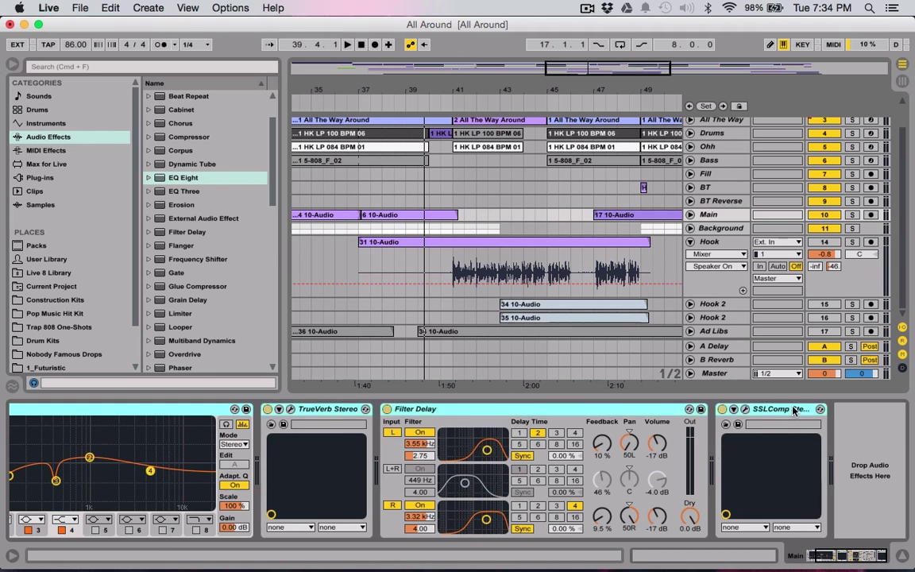
pyautogui.press('super+c')
pyautogui.click(709, 243)
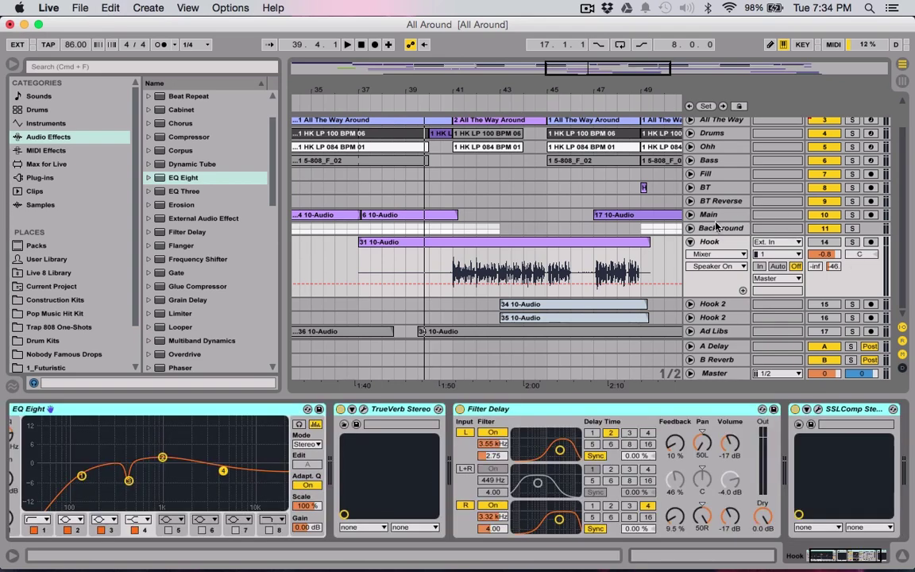
# Step: Check the Main track's mixer settings and set the Hook track's volume to -0.5 dB
pyautogui.click(690, 215)
pyautogui.click(690, 215)
pyautogui.click(826, 255)
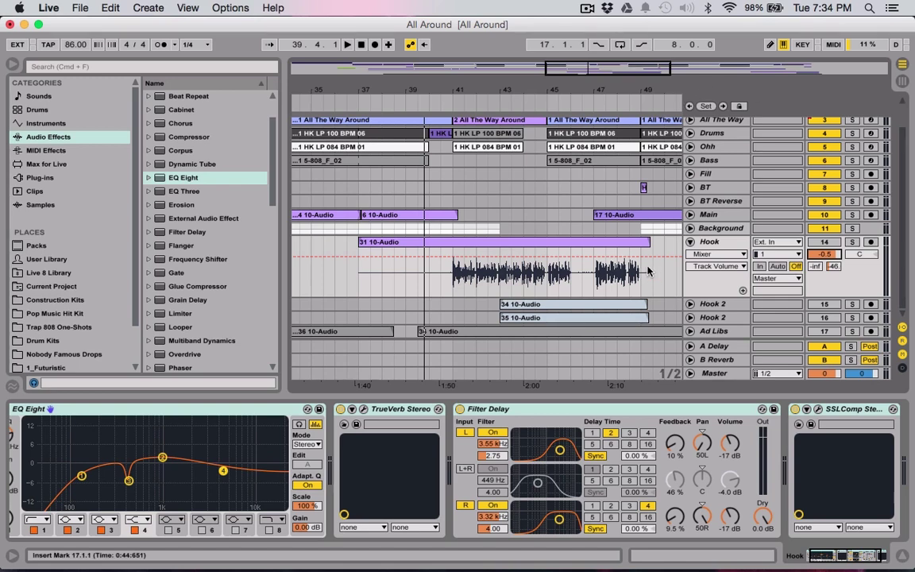
# Step: Trim the end of the Hook clip to bar 49, keeping its start at bar 37
pyautogui.moveTo(648, 272); pyautogui.dragTo(640, 272)
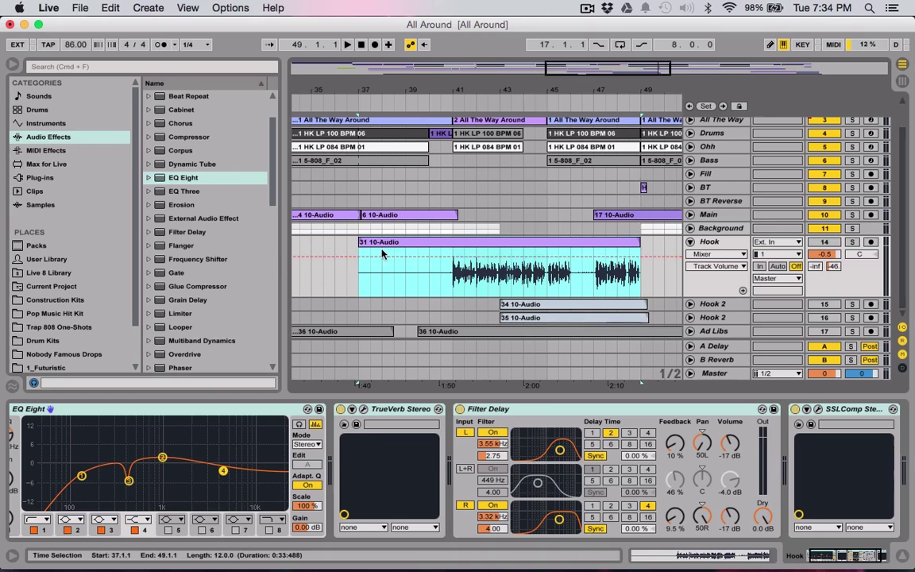
pyautogui.moveTo(360, 242); pyautogui.dragTo(380, 242)
pyautogui.press('super+z')
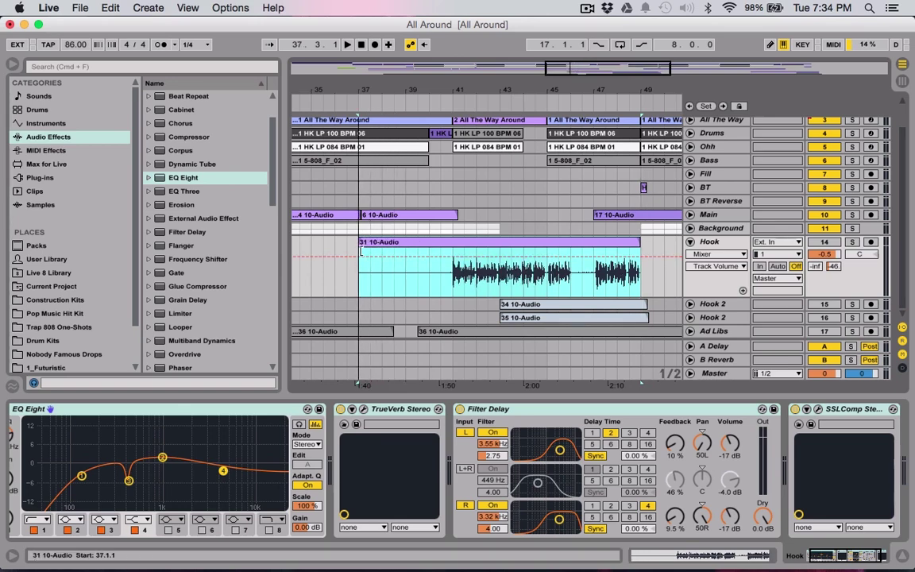
# Step: Play the song from 40.1.1, activate the Hook track and show its device chain
pyautogui.click(430, 302)
pyautogui.press('space')
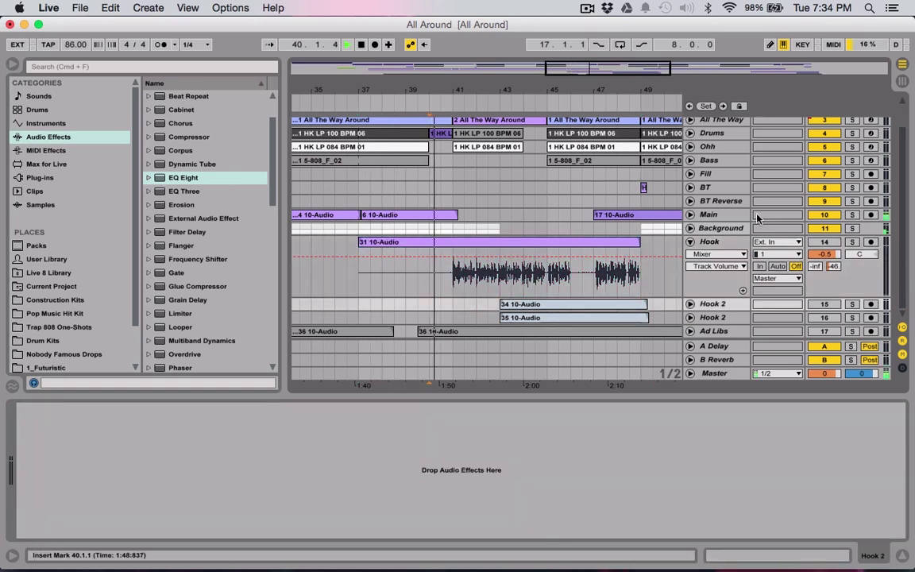
pyautogui.click(826, 242)
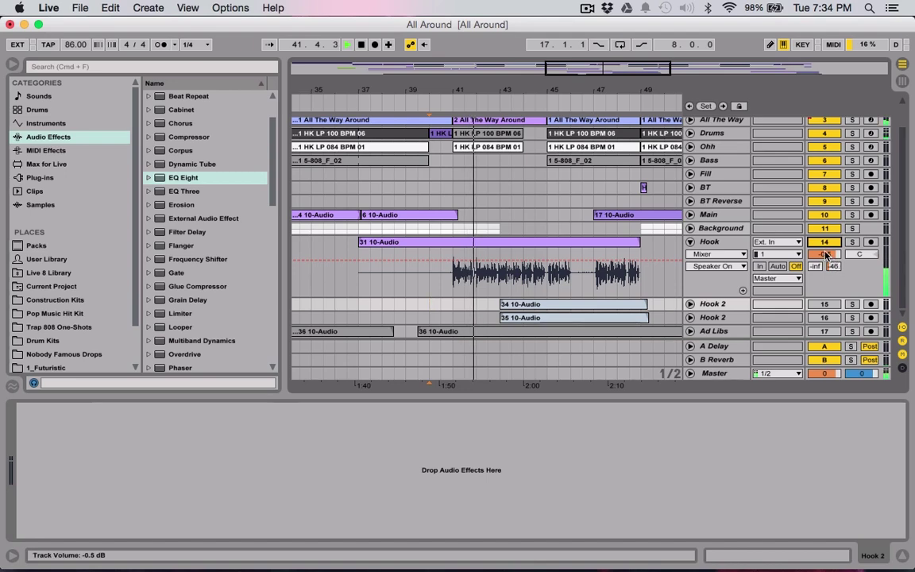
pyautogui.click(734, 251)
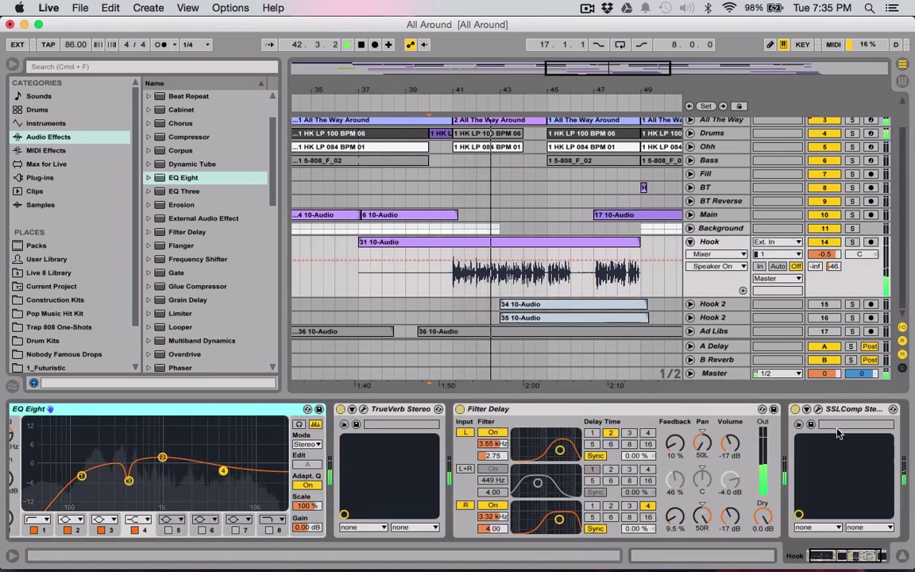
# Step: Fine-tune the make-up gain and threshold of the Hook track's SSLComp during playback, then hide the plug-in window
pyautogui.click(818, 410)
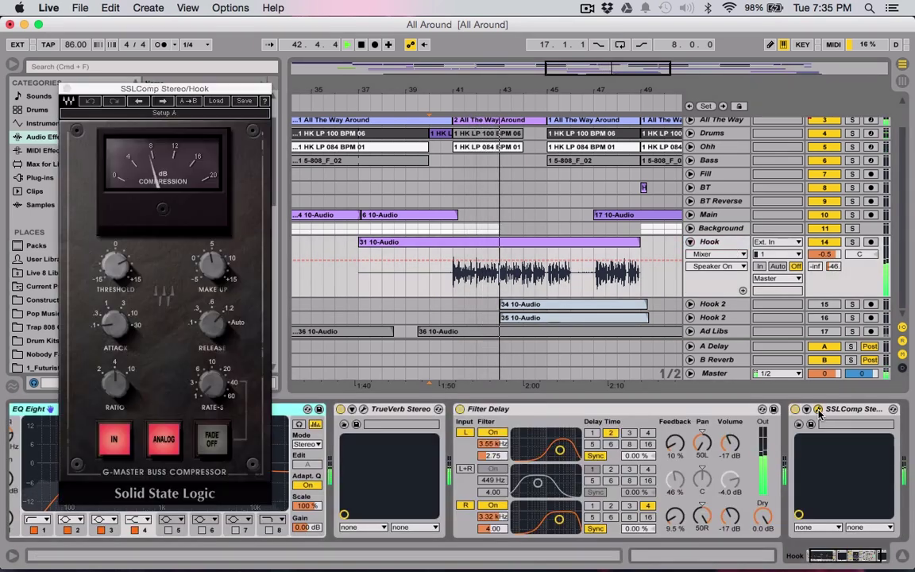
pyautogui.click(212, 266)
pyautogui.moveTo(212, 266); pyautogui.dragTo(212, 257)
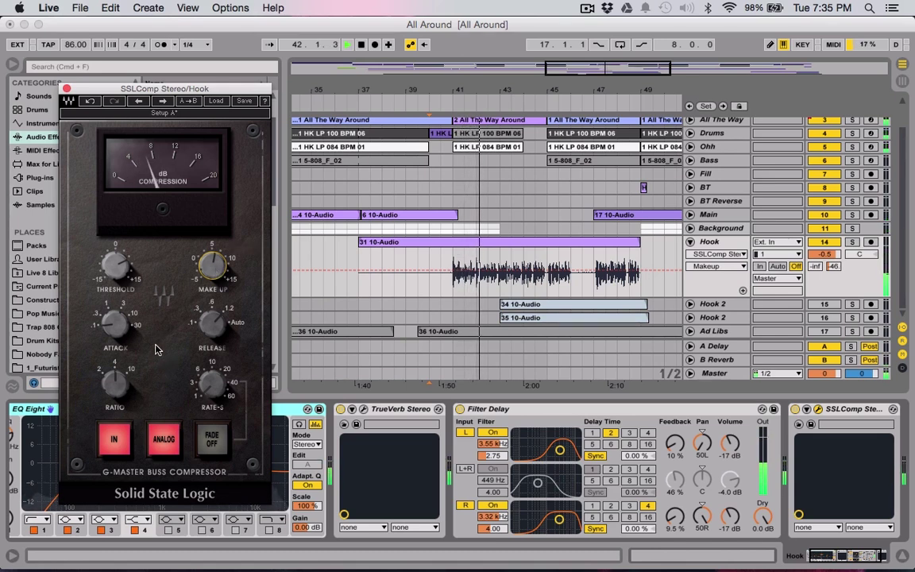
pyautogui.moveTo(115, 268); pyautogui.dragTo(115, 270)
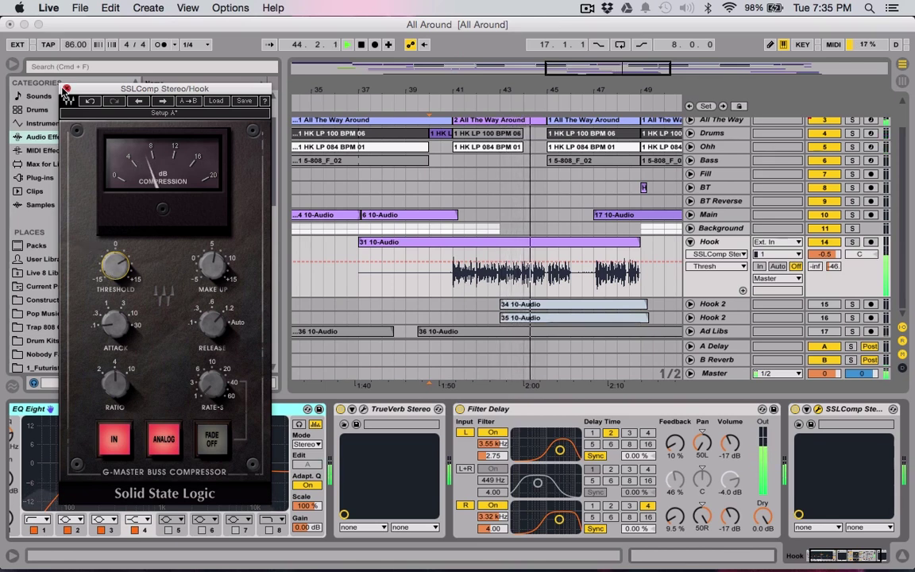
pyautogui.press('super+alt+p')
# Step: Raise the Hook track's B Reverb send to about -32.5 dB
pyautogui.moveTo(832, 266); pyautogui.dragTo(832, 256)
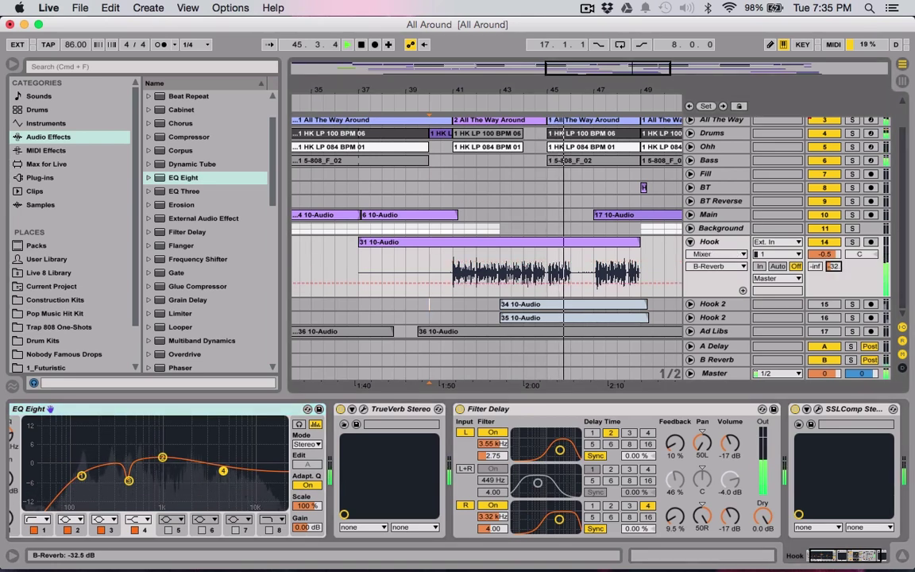
# Step: Fold the Hook track, unfold both Hook 2 tracks and trim their clips to run from bar 45 to bar 49
pyautogui.click(690, 242)
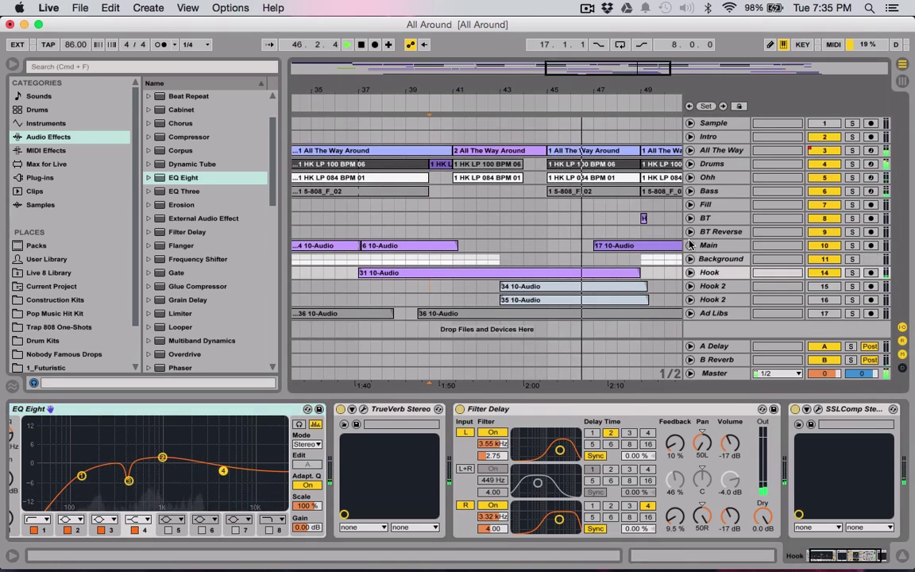
pyautogui.click(690, 287)
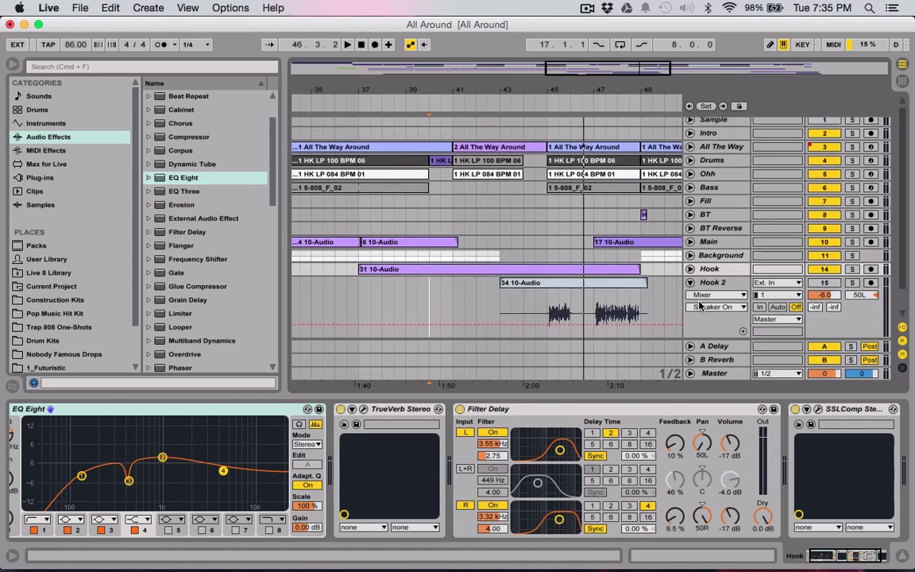
pyautogui.click(690, 317)
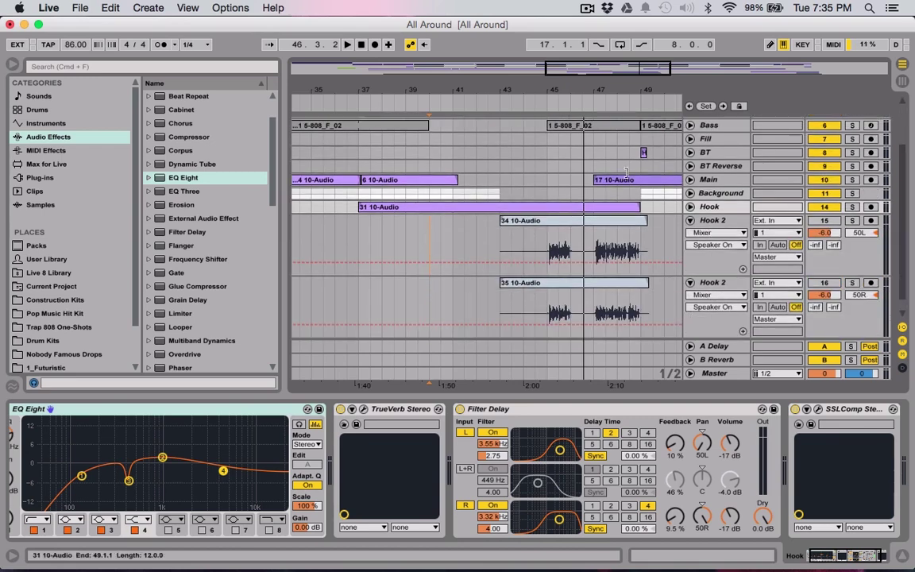
pyautogui.moveTo(546, 71); pyautogui.dragTo(600, 75)
pyautogui.moveTo(651, 334); pyautogui.dragTo(629, 251)
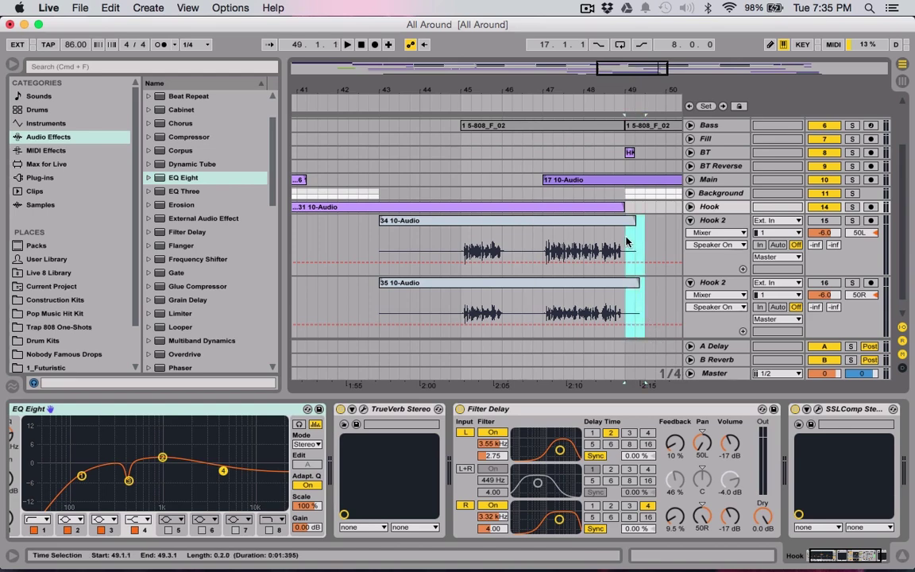
pyautogui.press('Delete')
pyautogui.moveTo(365, 234); pyautogui.dragTo(462, 307)
pyautogui.press('Delete')
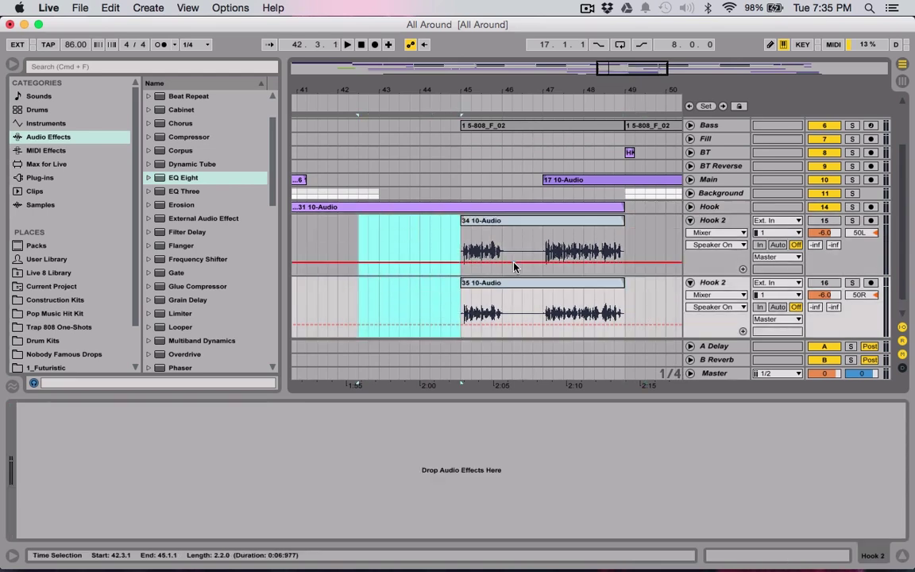
# Step: Activate both Hook 2 tracks and play the song from 44.1.1
pyautogui.hscroll(5, 515, 266)
pyautogui.scroll(2, 514, 266)
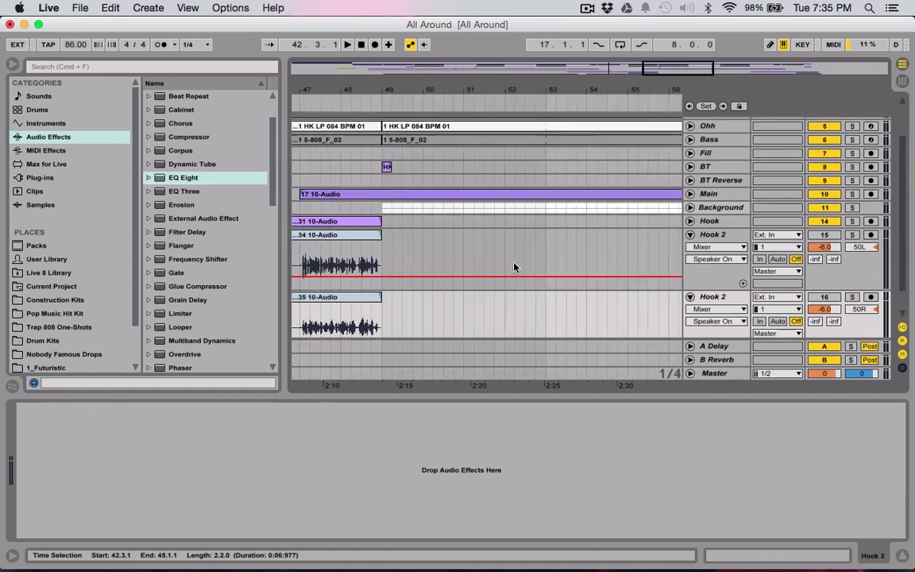
pyautogui.scroll(-3, 517, 265)
pyautogui.click(831, 240)
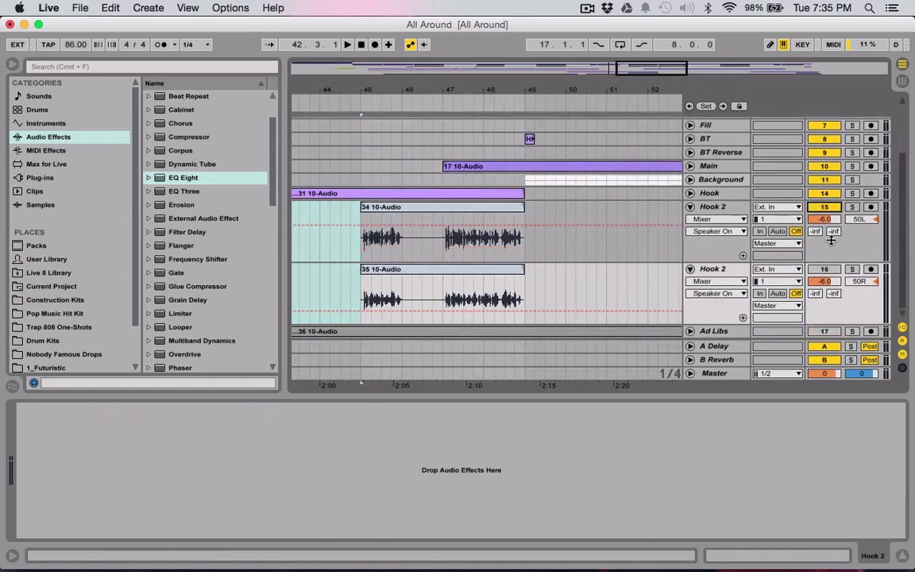
pyautogui.click(320, 318)
pyautogui.press('space')
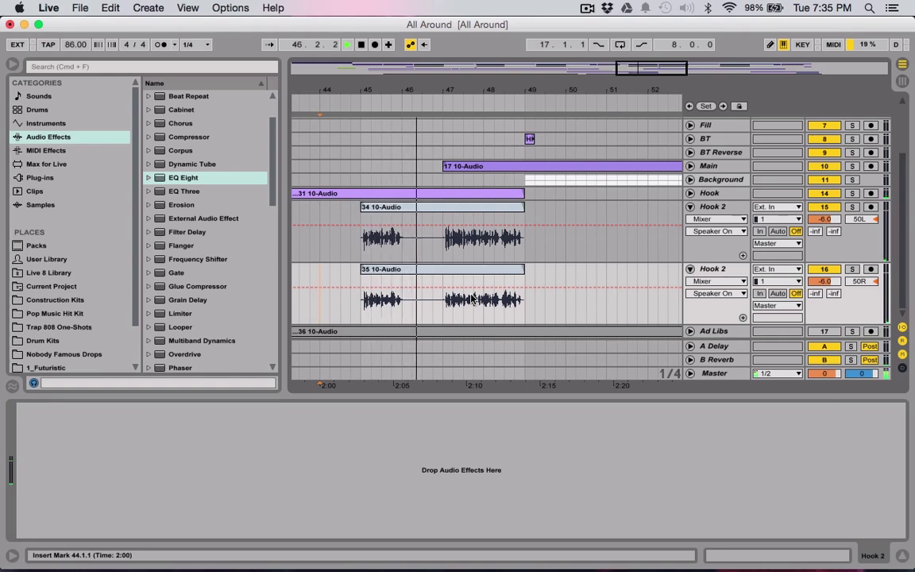
# Step: Delete the silent section before bar 69 from the last clips on both Hook 2 tracks
pyautogui.hscroll(10, 557, 210)
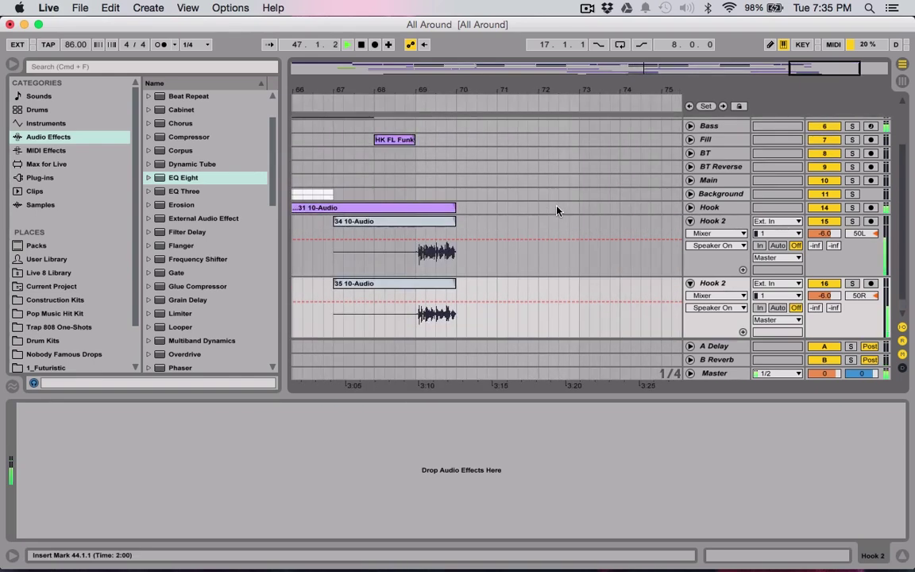
pyautogui.hscroll(-3, 558, 208)
pyautogui.moveTo(388, 238); pyautogui.dragTo(501, 294)
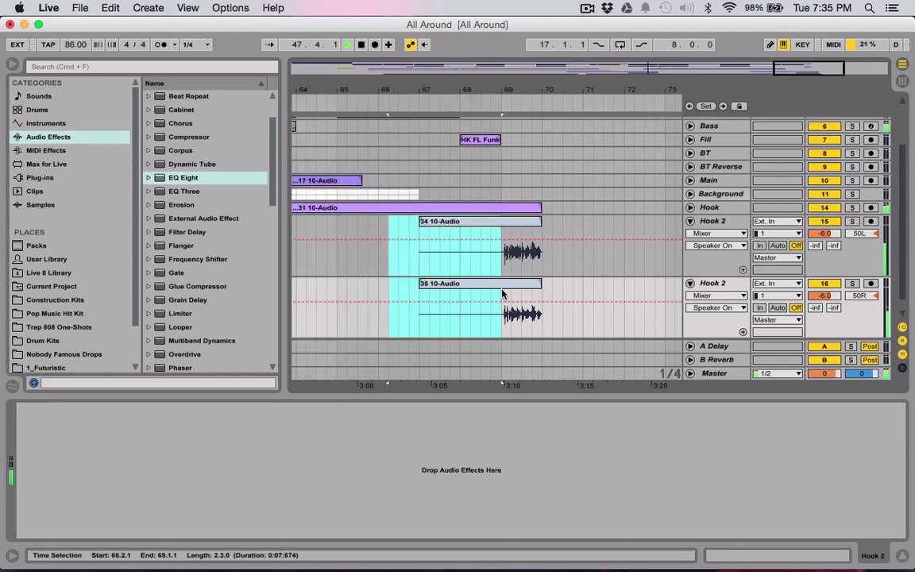
pyautogui.press('Delete')
pyautogui.hscroll(-10, 502, 292)
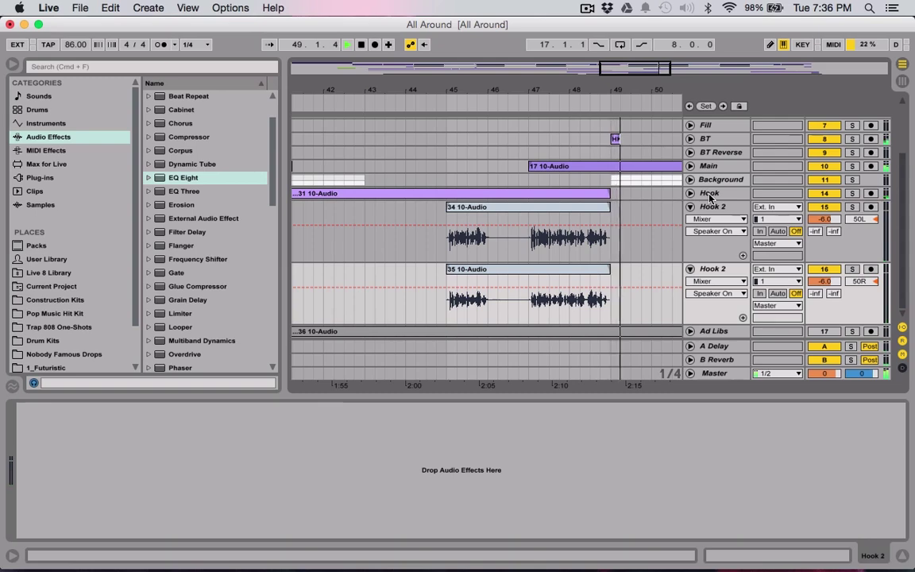
# Step: Stop playback, group the two Hook 2 tracks under the name Hook Back and fold the group
pyautogui.click(709, 195)
pyautogui.click(707, 207)
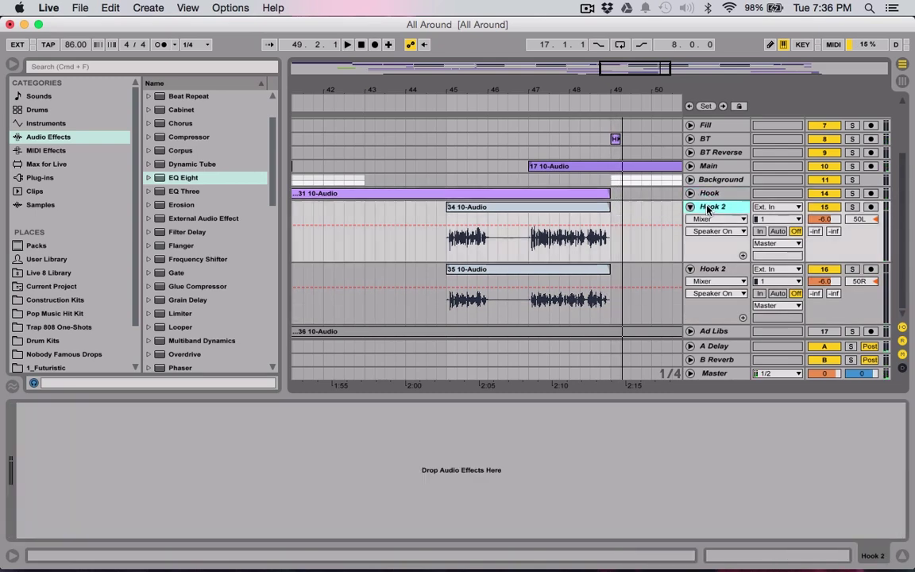
pyautogui.keyDown('shift'); pyautogui.click(711, 271); pyautogui.keyUp('shift')
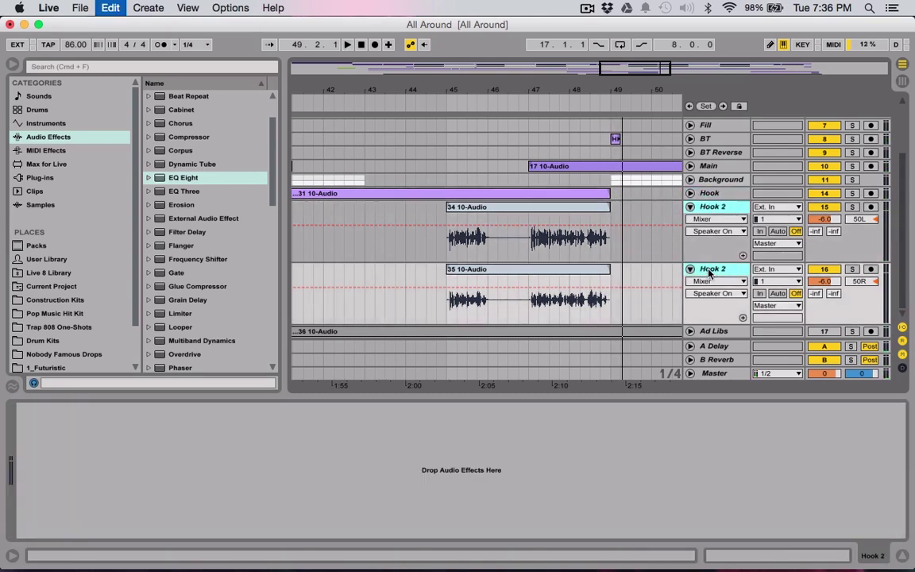
pyautogui.press('super+g')
pyautogui.click(690, 208)
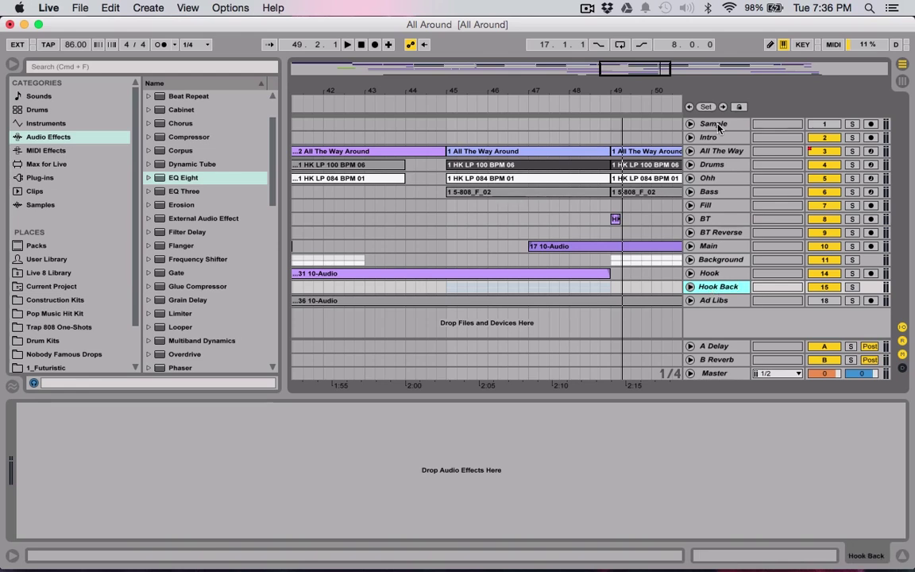
# Step: Copy the Background Verse group's EQ Eight and SSLComp to Hook Back, and lower its first EQ band to about 98.4 Hz
pyautogui.click(757, 255)
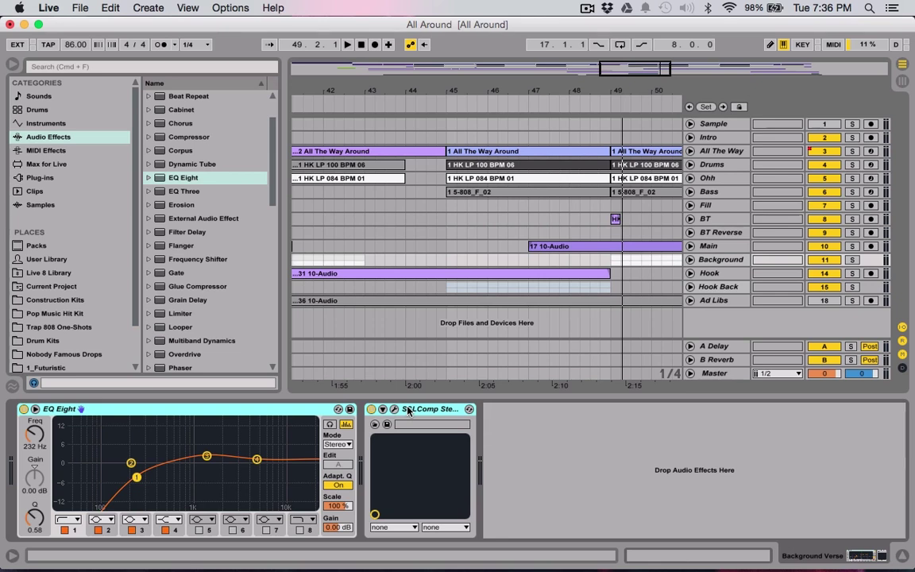
pyautogui.click(726, 288)
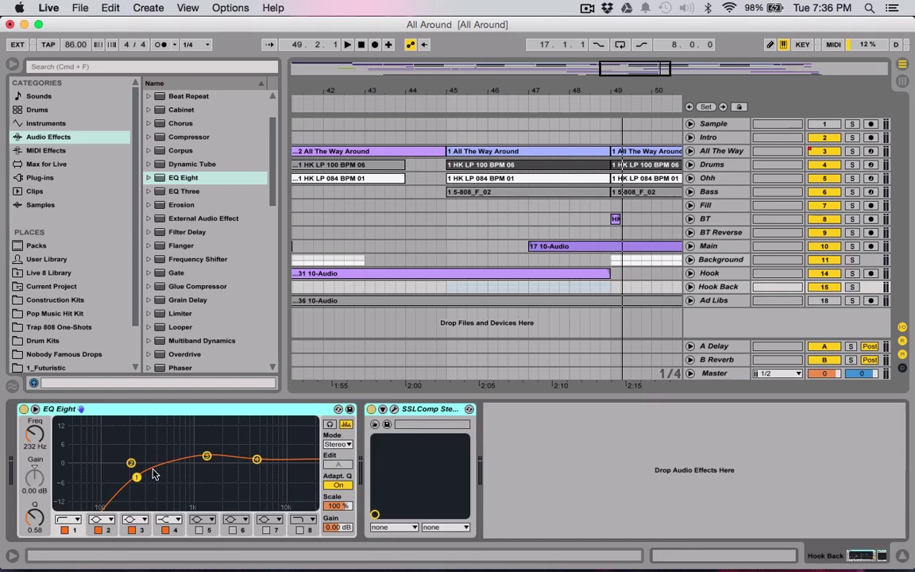
pyautogui.moveTo(137, 478); pyautogui.dragTo(100, 466)
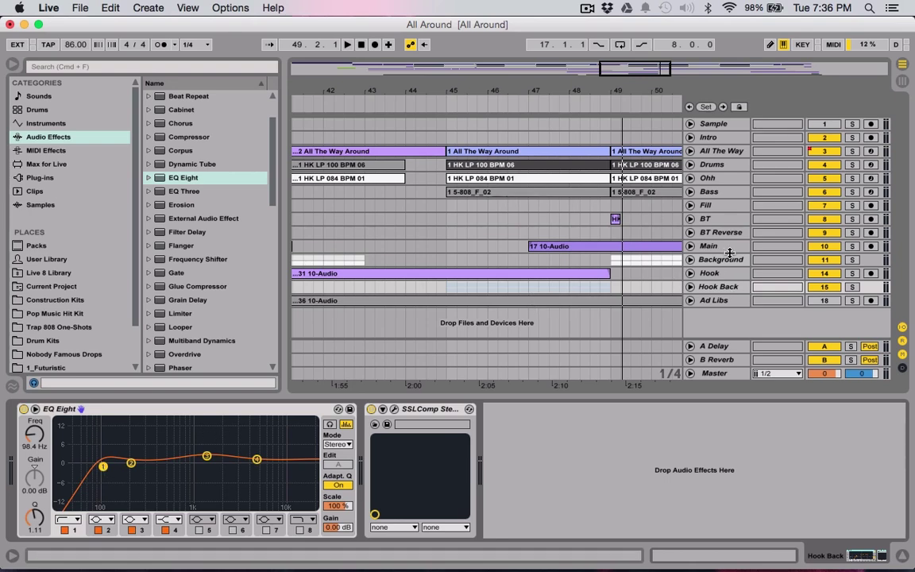
# Step: Play the song from 43.3.1 and show the Hook Back group's devices
pyautogui.click(425, 302)
pyautogui.press('space')
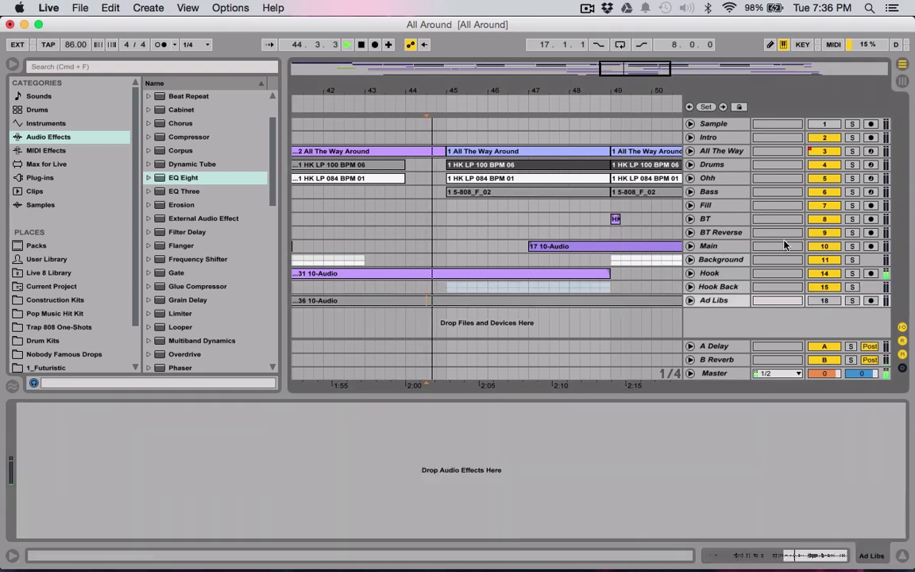
pyautogui.click(725, 288)
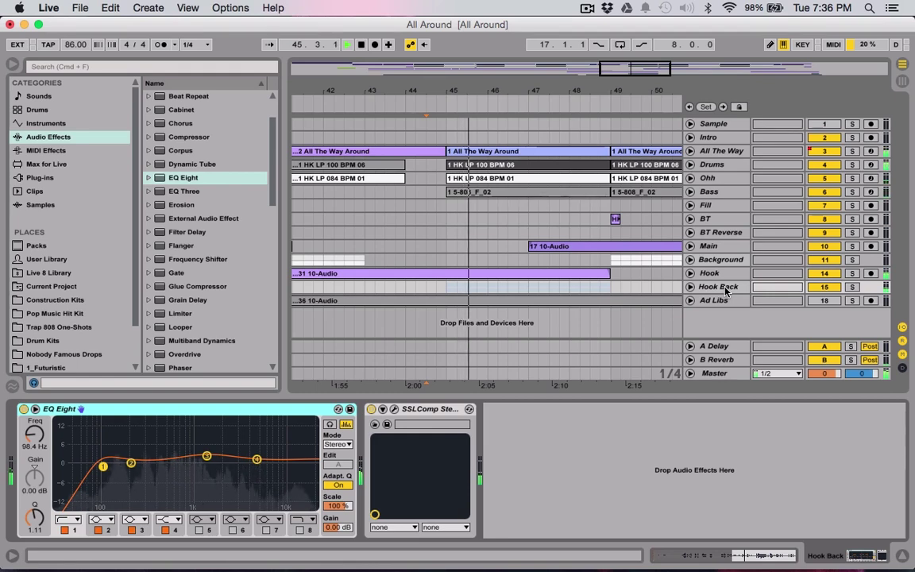
pyautogui.click(385, 343)
pyautogui.press('space')
pyautogui.press('space')
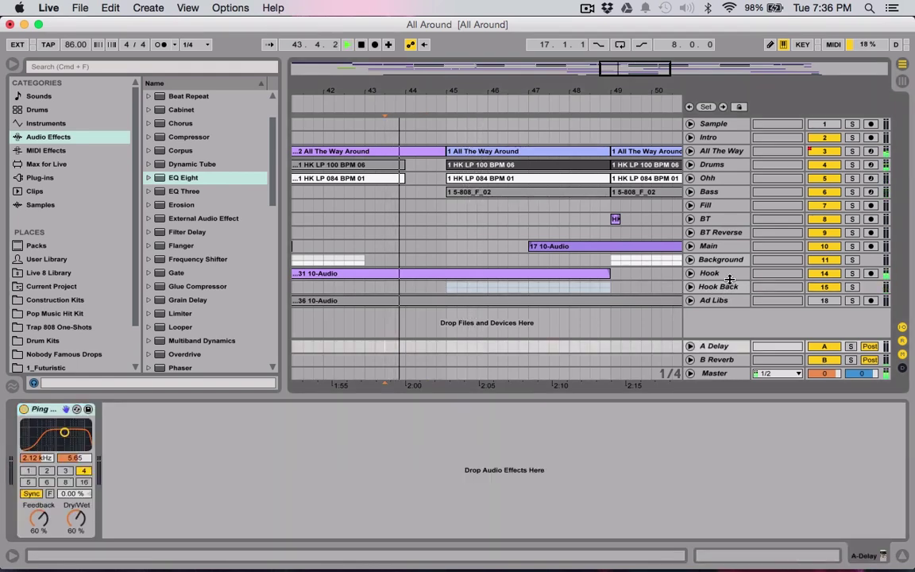
pyautogui.click(709, 288)
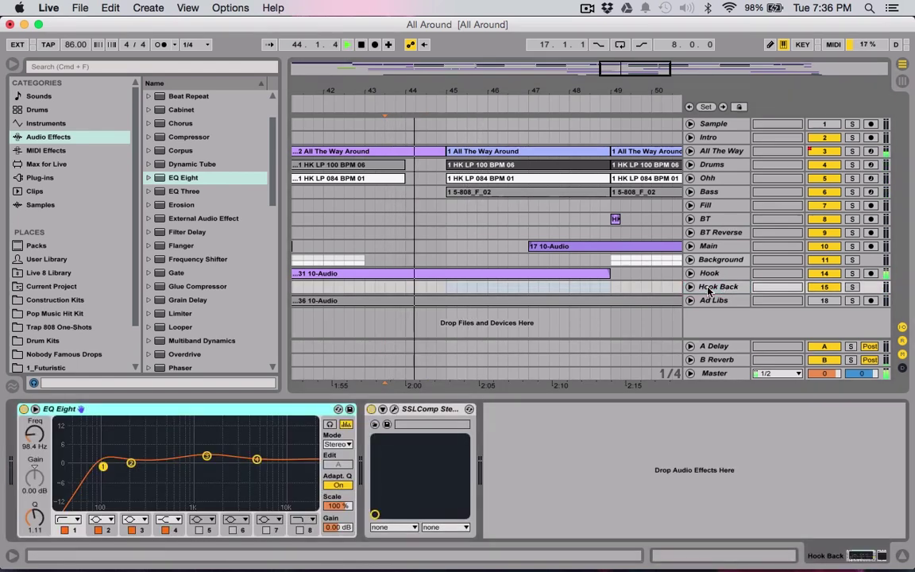
# Step: Raise the make-up gain of Hook Back's SSLComp slightly during playback, then hide the plug-in window
pyautogui.click(394, 409)
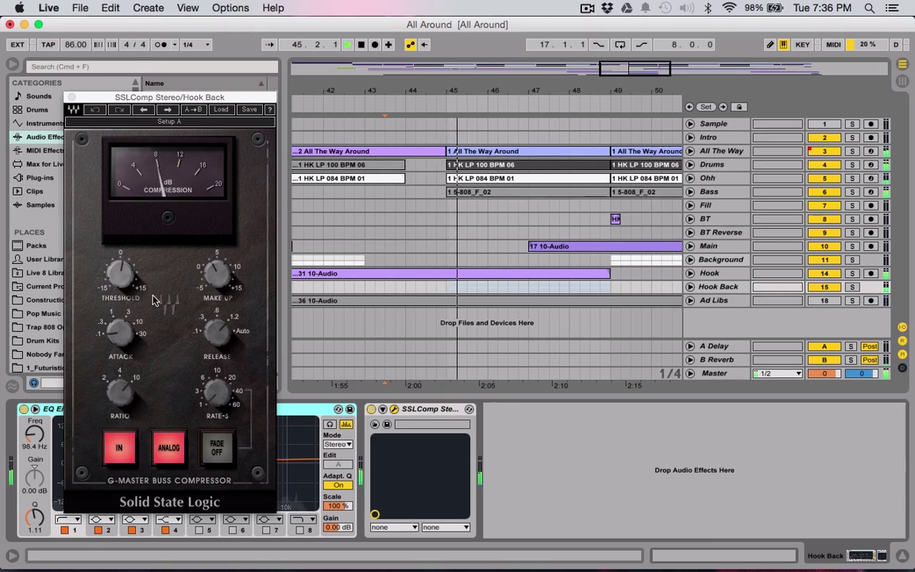
pyautogui.moveTo(217, 274); pyautogui.dragTo(217, 264)
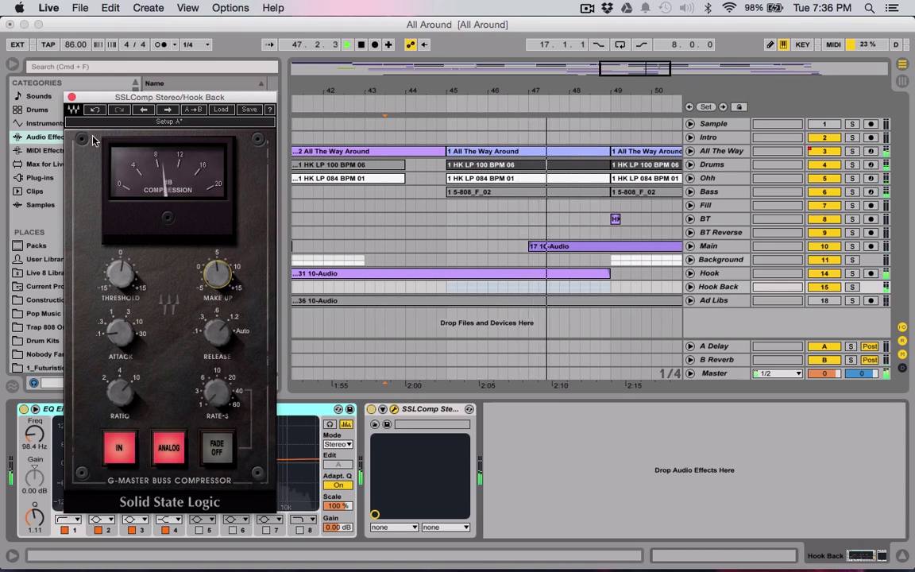
pyautogui.press('super+alt+p')
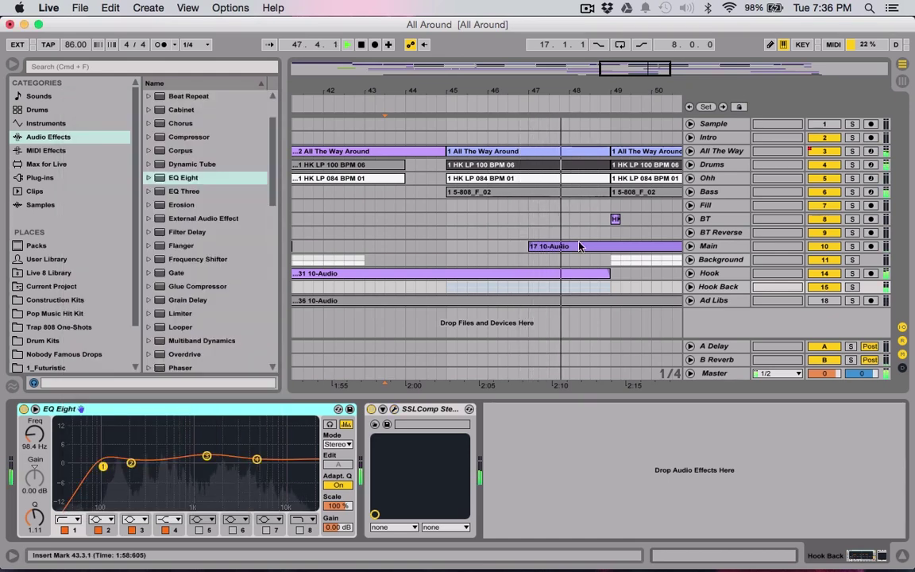
# Step: Raise the Hook Back group's A-Delay send to about -19 dB and B-Reverb send to about -28 dB, then fold the group
pyautogui.click(690, 287)
pyautogui.moveTo(814, 310)
pyautogui.mouseDown()
pyautogui.moveTo(815, 293)
pyautogui.moveTo(832, 306)
pyautogui.moveTo(832, 292)
pyautogui.moveTo(818, 305)
pyautogui.mouseUp()
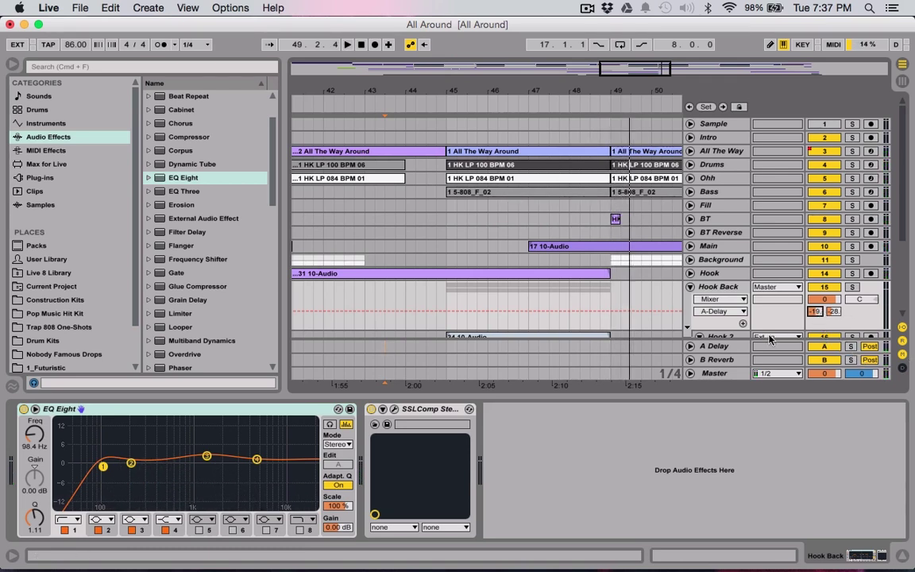
pyautogui.click(719, 346)
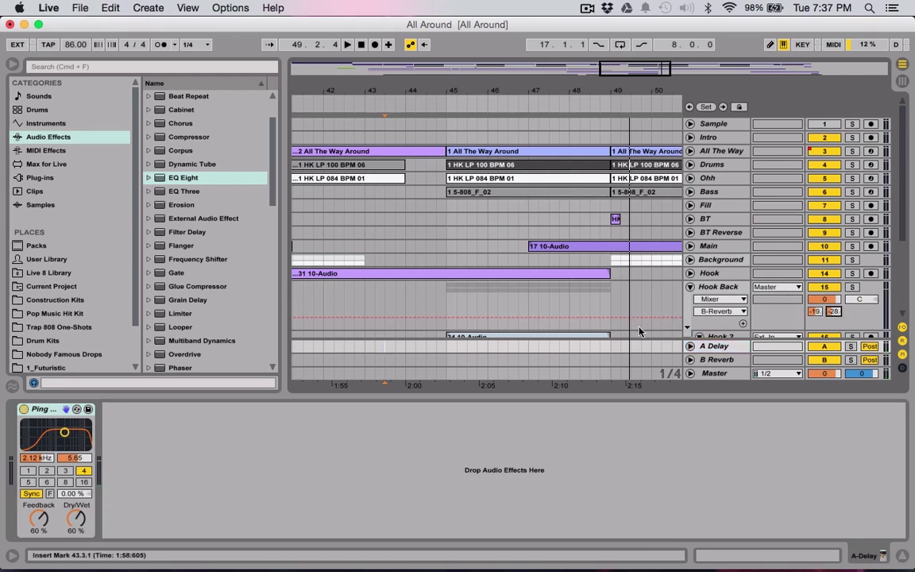
pyautogui.click(730, 287)
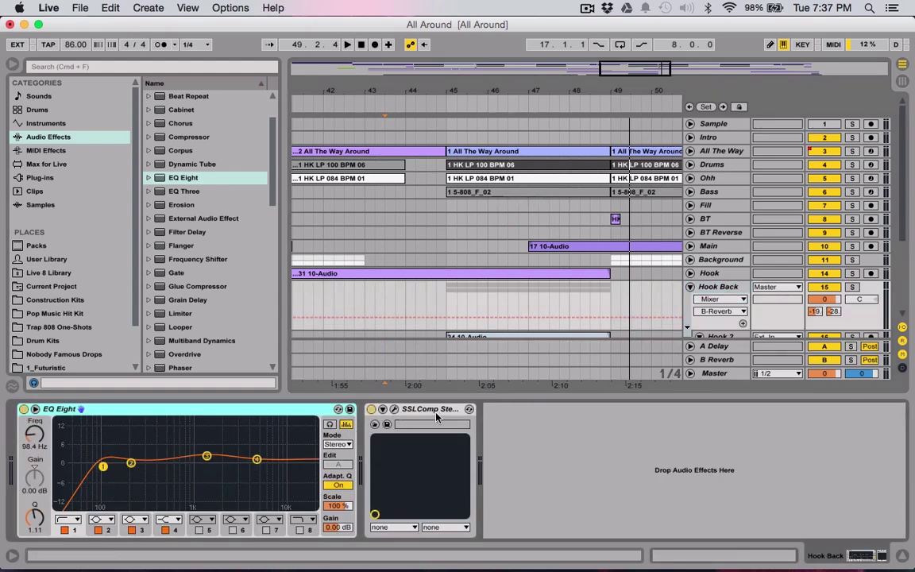
pyautogui.click(690, 287)
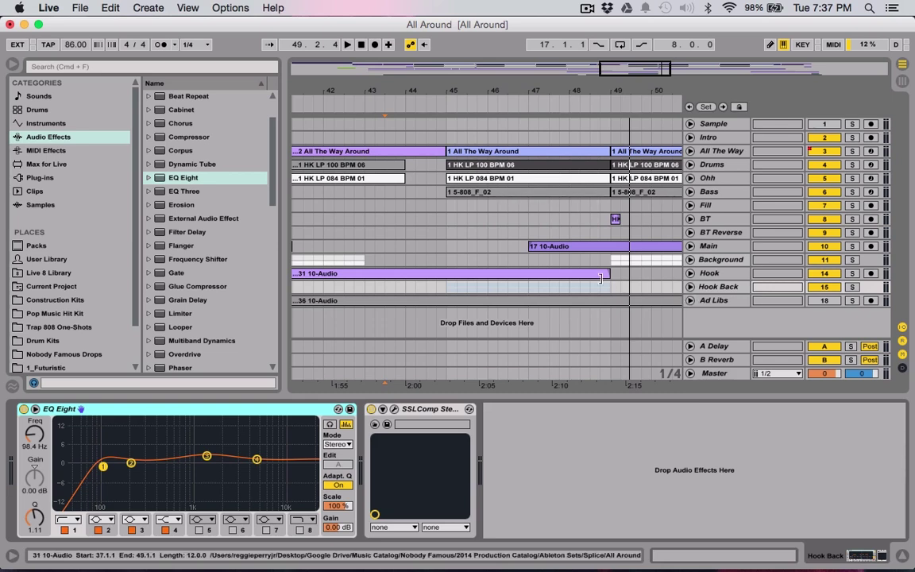
pyautogui.click(737, 289)
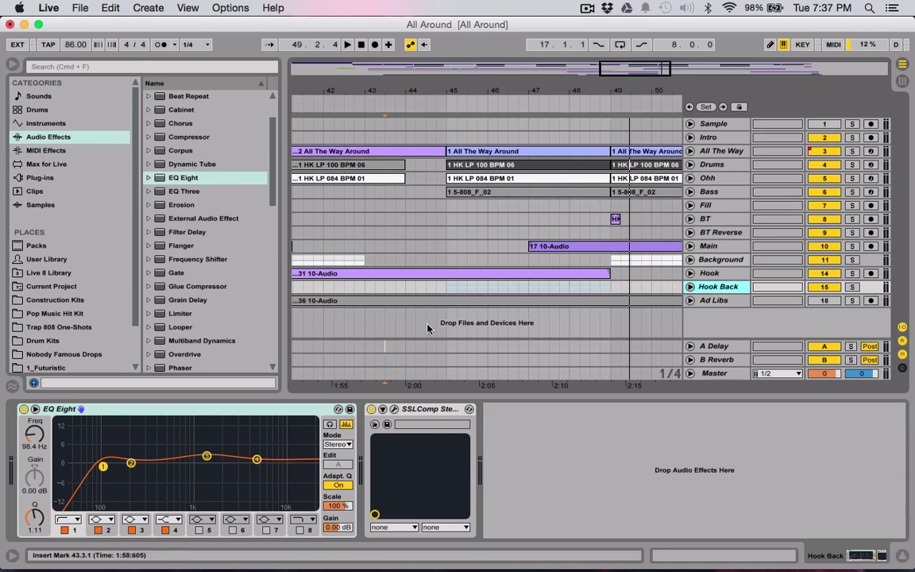
pyautogui.moveTo(447, 247); pyautogui.dragTo(610, 263)
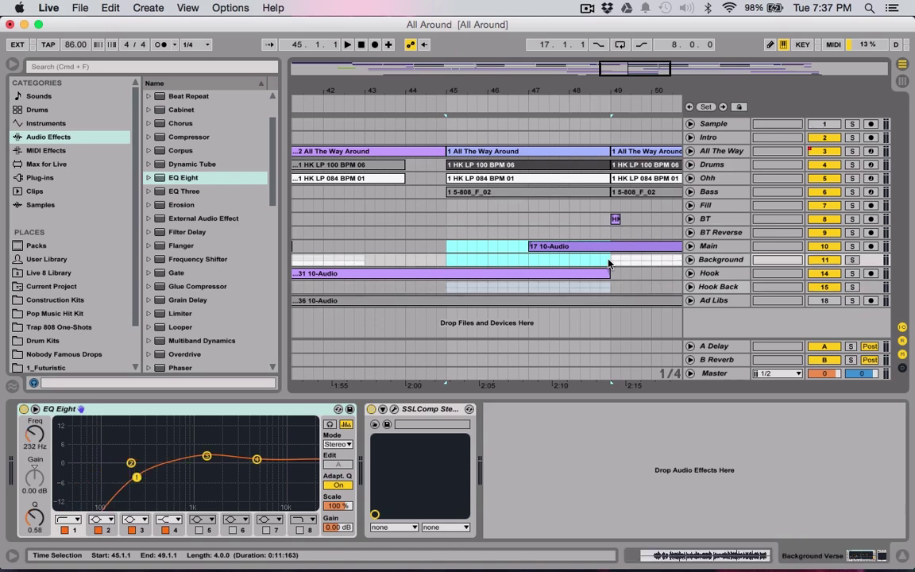
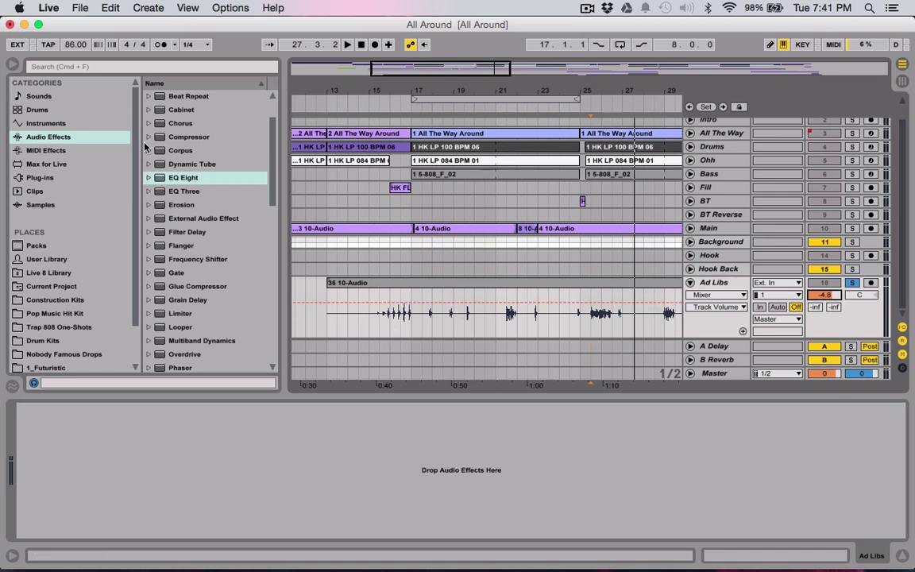
# Step: Add EQ Eight to Ad Libs with a low cut on band 1, band 3 at 2.89 kHz, +2.60 dB, and band 4 at 6.01 kHz, +1.36 dB
pyautogui.moveTo(168, 180); pyautogui.dragTo(402, 469)
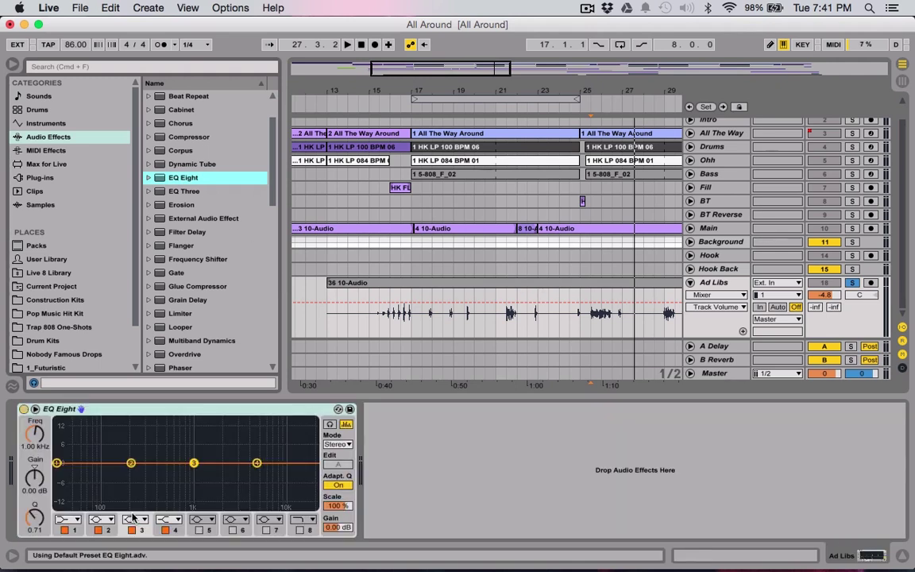
pyautogui.click(77, 521)
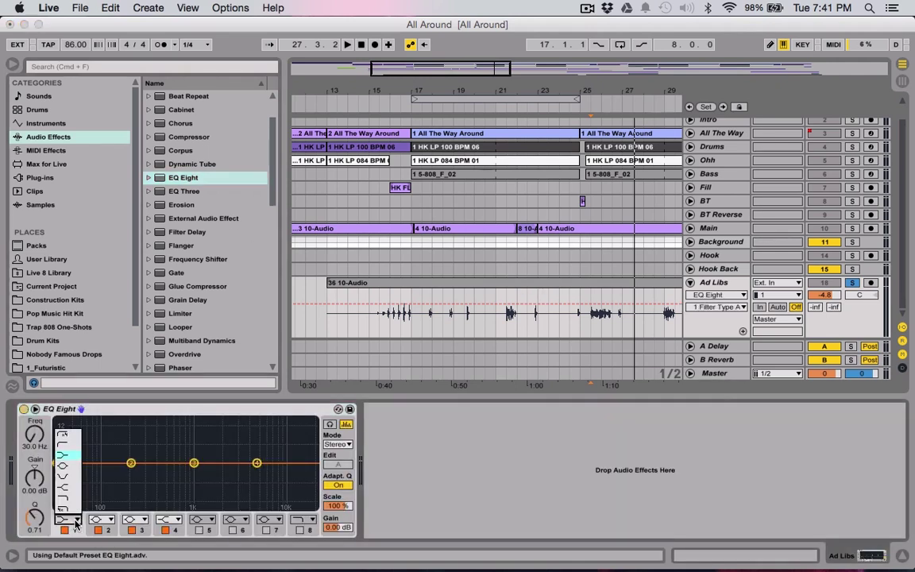
pyautogui.click(68, 447)
pyautogui.moveTo(57, 472); pyautogui.dragTo(233, 455)
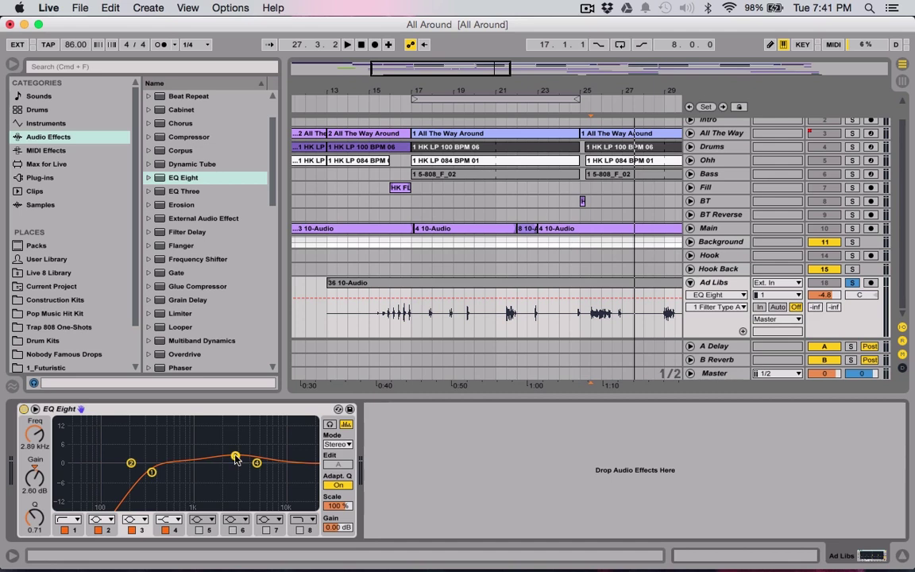
pyautogui.moveTo(266, 465); pyautogui.dragTo(273, 462)
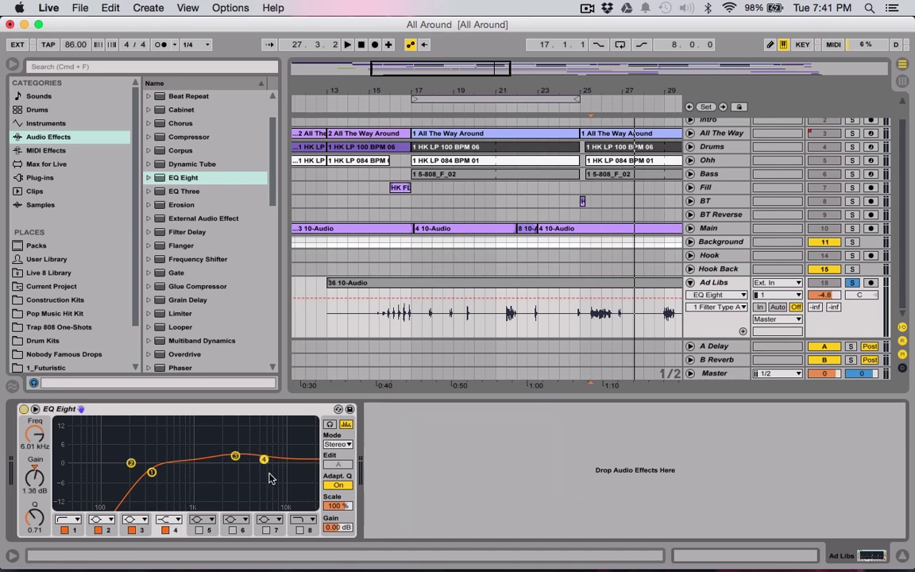
# Step: Raise the band 1 low cut of Ad Libs' EQ Eight to 381 Hz while auditioning the track from 25.3.1
pyautogui.moveTo(151, 472)
pyautogui.mouseDown()
pyautogui.moveTo(153, 449)
pyautogui.moveTo(151, 468)
pyautogui.mouseUp()
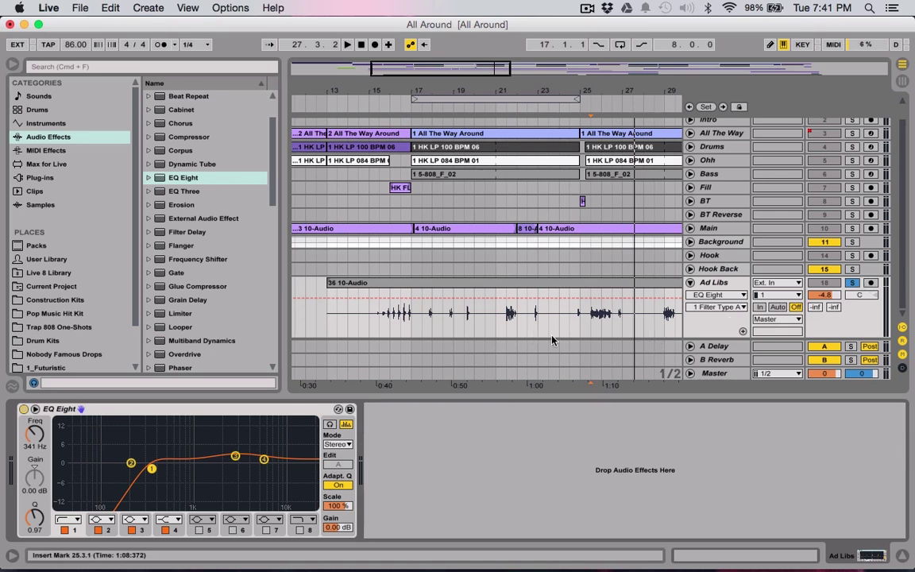
pyautogui.click(590, 346)
pyautogui.press('space')
pyautogui.click(716, 294)
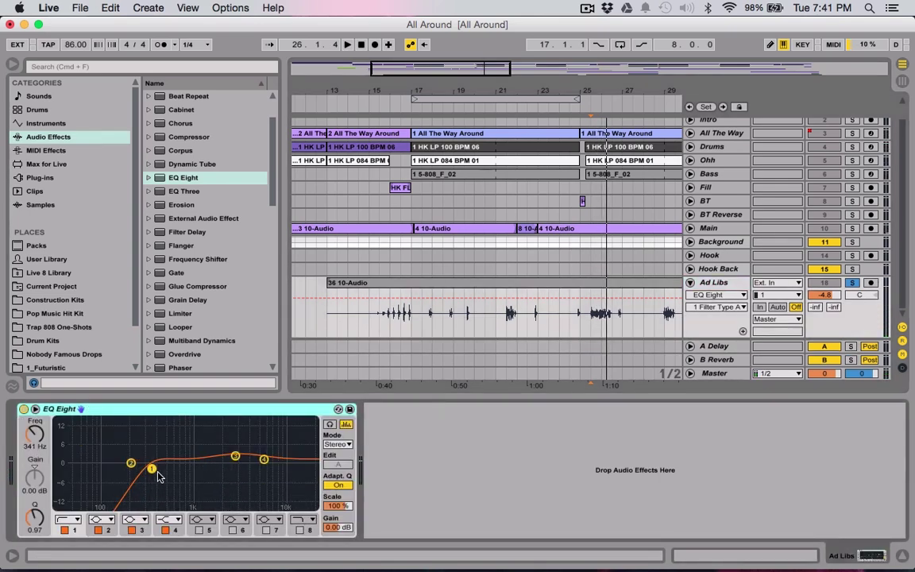
pyautogui.moveTo(151, 468); pyautogui.dragTo(156, 470)
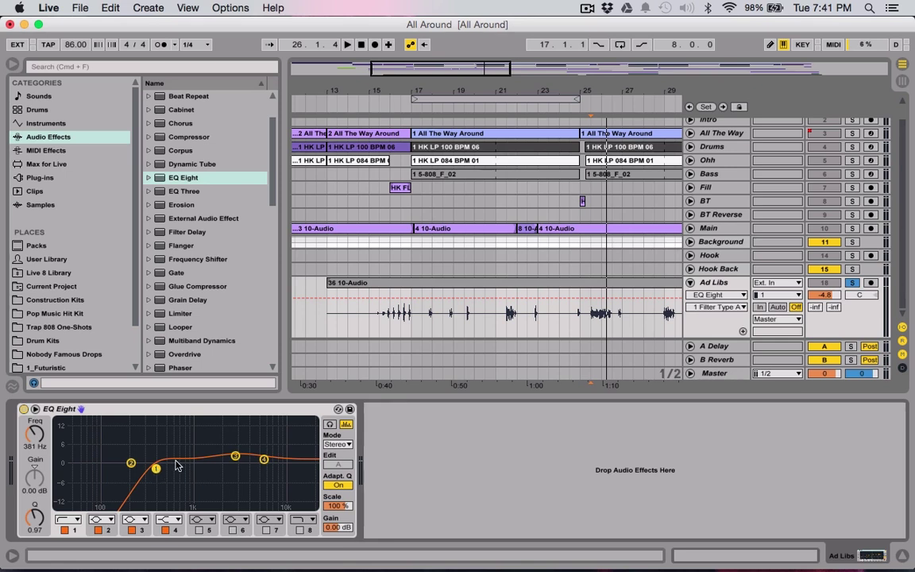
# Step: Set Ad Libs' B-Reverb send to about -18.7 dB and A-Delay send to about -28 dB, and pan the track to 9L
pyautogui.moveTo(832, 307); pyautogui.dragTo(832, 291)
pyautogui.press('space')
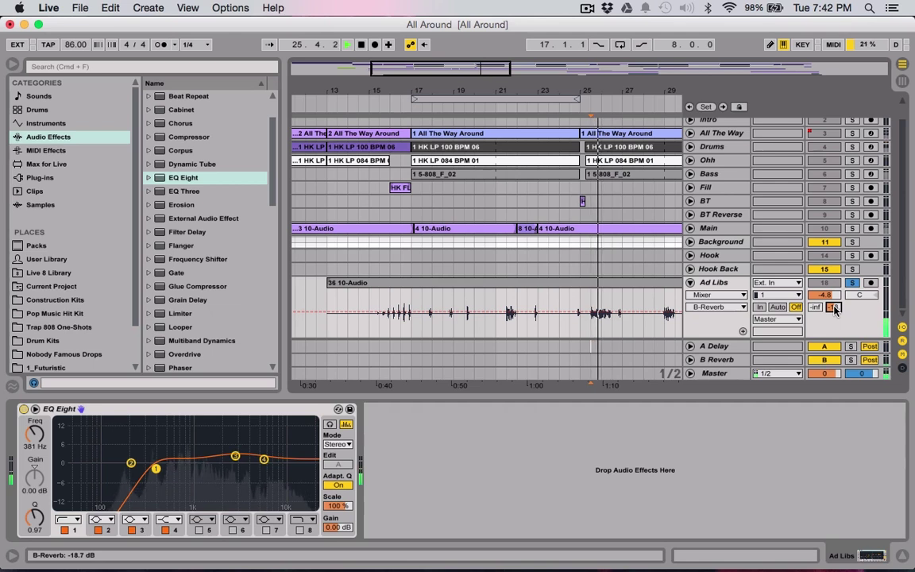
pyautogui.press('space')
pyautogui.moveTo(815, 307); pyautogui.dragTo(814, 303)
pyautogui.press('space')
pyautogui.press('space')
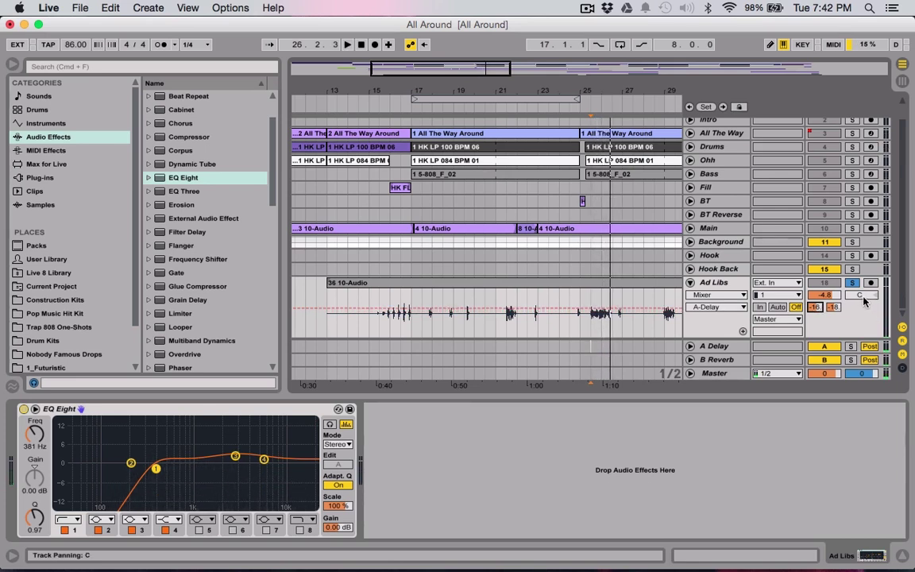
pyautogui.moveTo(823, 309); pyautogui.dragTo(859, 300)
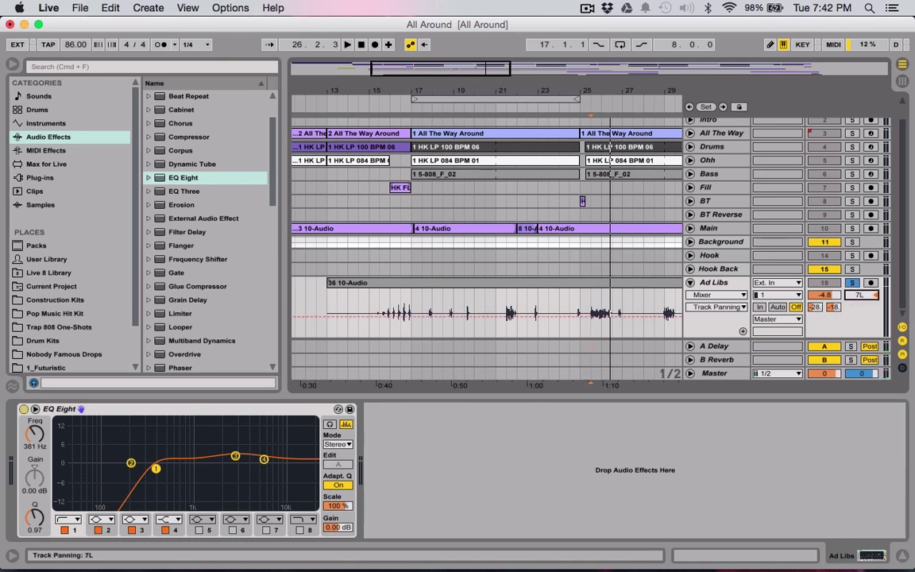
# Step: Add the SSLComp Stereo plug-in after EQ Eight on Ad Libs, leaving the track soloed
pyautogui.click(853, 285)
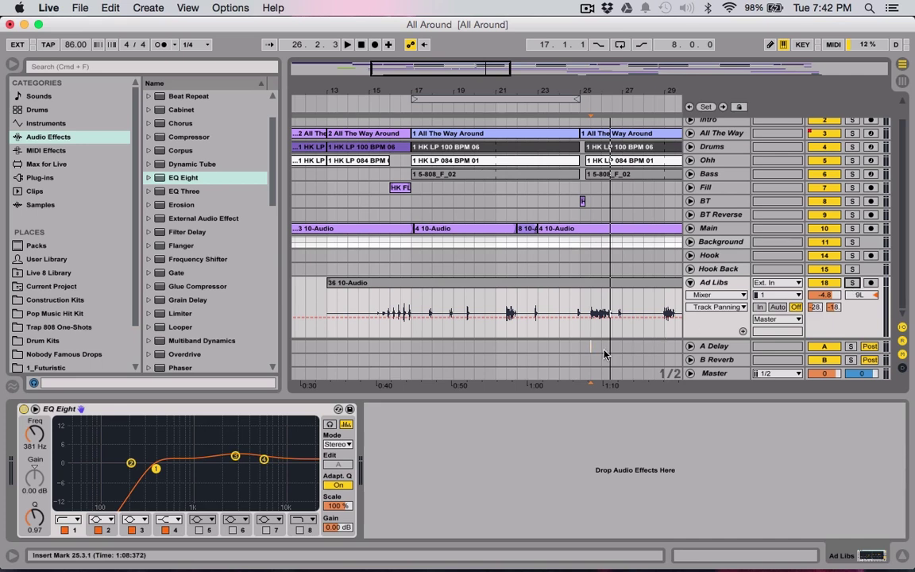
pyautogui.click(36, 182)
pyautogui.moveTo(208, 169); pyautogui.dragTo(500, 519)
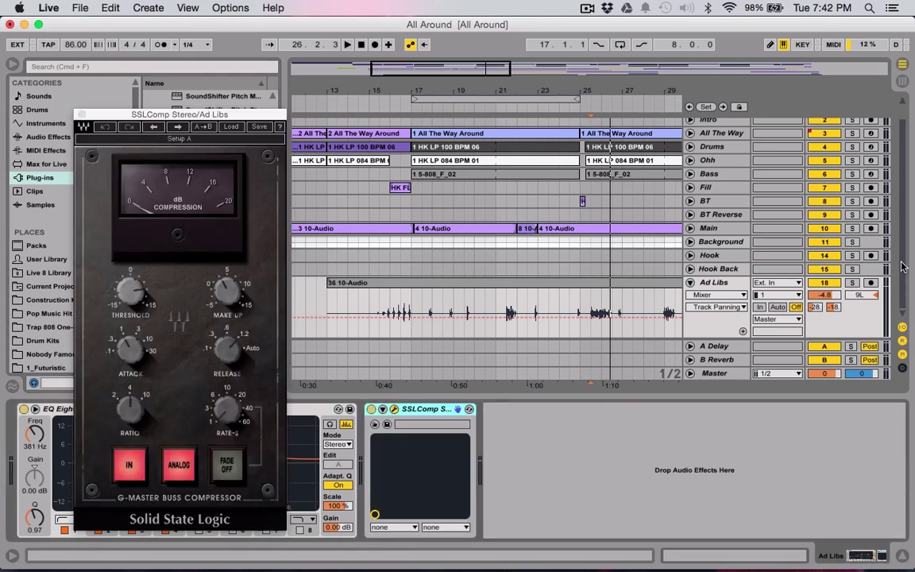
pyautogui.click(853, 282)
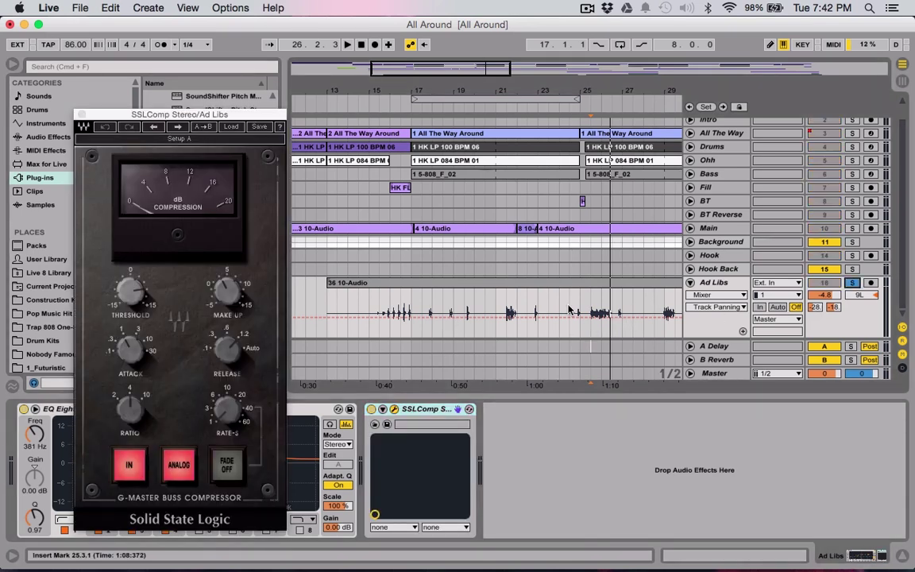
# Step: Adjust SSLComp's attack and threshold, raise its make-up gain to 6.1 dB, and unsolo Ad Libs
pyautogui.moveTo(127, 407); pyautogui.dragTo(134, 346)
pyautogui.moveTo(131, 292); pyautogui.dragTo(131, 287)
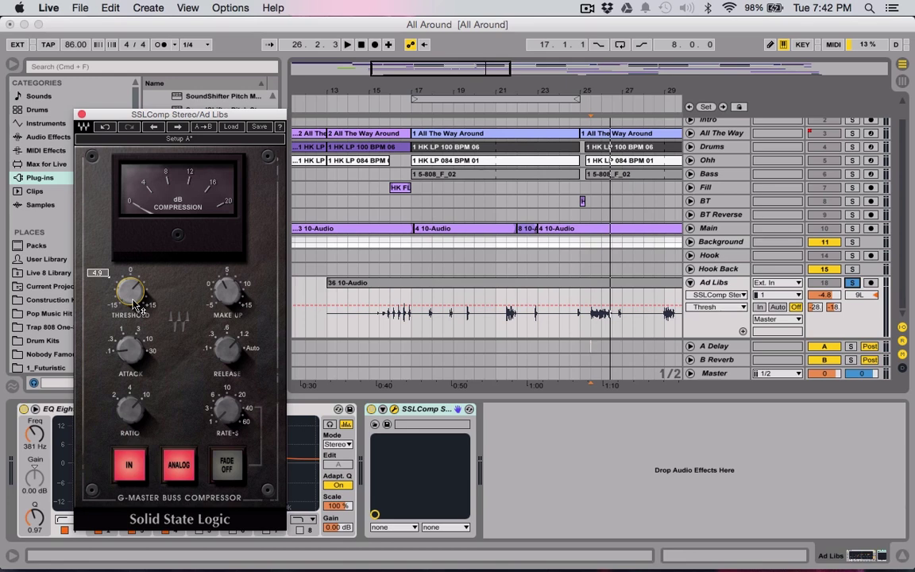
pyautogui.moveTo(135, 306); pyautogui.dragTo(135, 318)
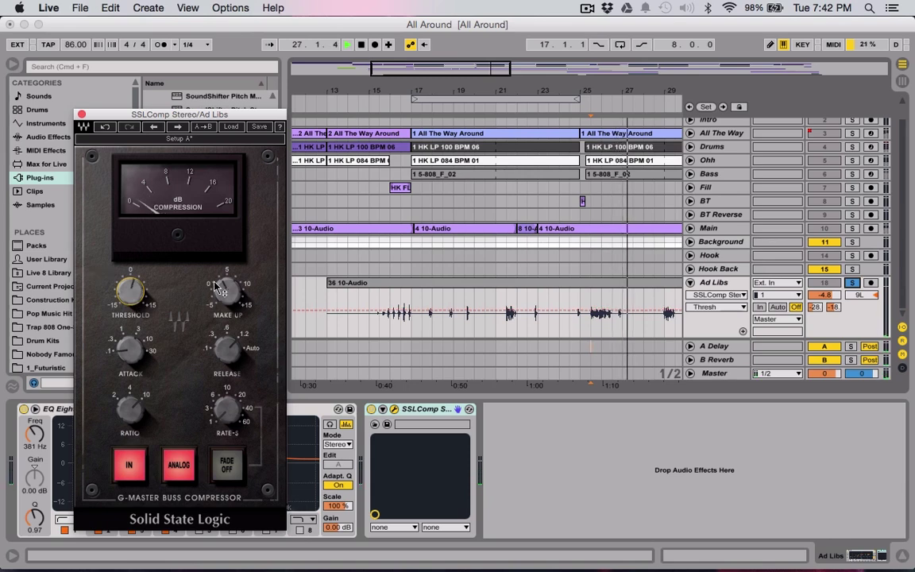
pyautogui.moveTo(227, 292); pyautogui.dragTo(227, 272)
pyautogui.click(852, 282)
# Step: Play the full mix from bar 16 and raise the Ad Libs track volume to -2.3 dB
pyautogui.click(393, 312)
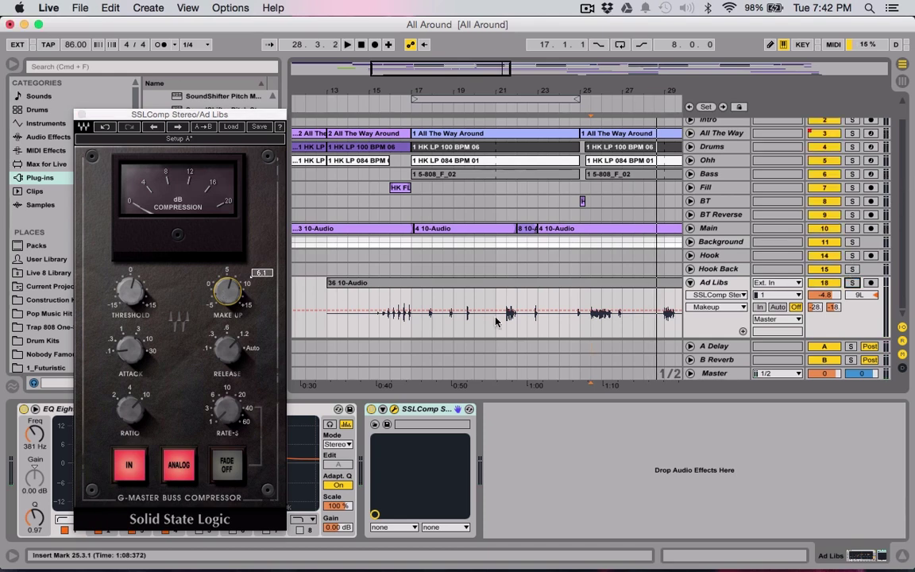
pyautogui.press('space')
pyautogui.moveTo(825, 294); pyautogui.dragTo(824, 287)
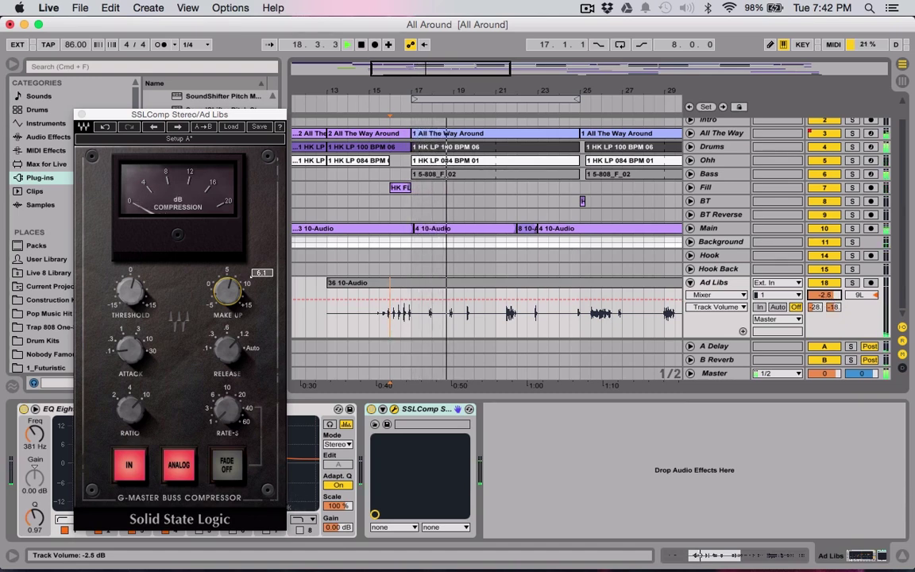
pyautogui.moveTo(831, 299); pyautogui.dragTo(831, 296)
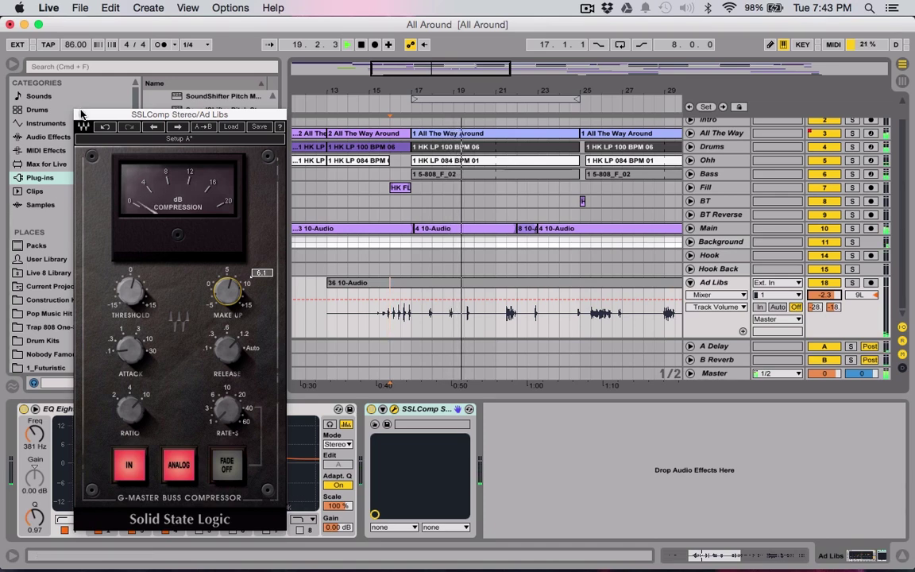
# Step: Hide SSLComp and retune Ad Libs' EQ Eight: band 1 at 360 Hz, band 3 at 1.16 kHz, band 4 gain 4.59 dB
pyautogui.click(394, 408)
pyautogui.moveTo(244, 451); pyautogui.dragTo(208, 451)
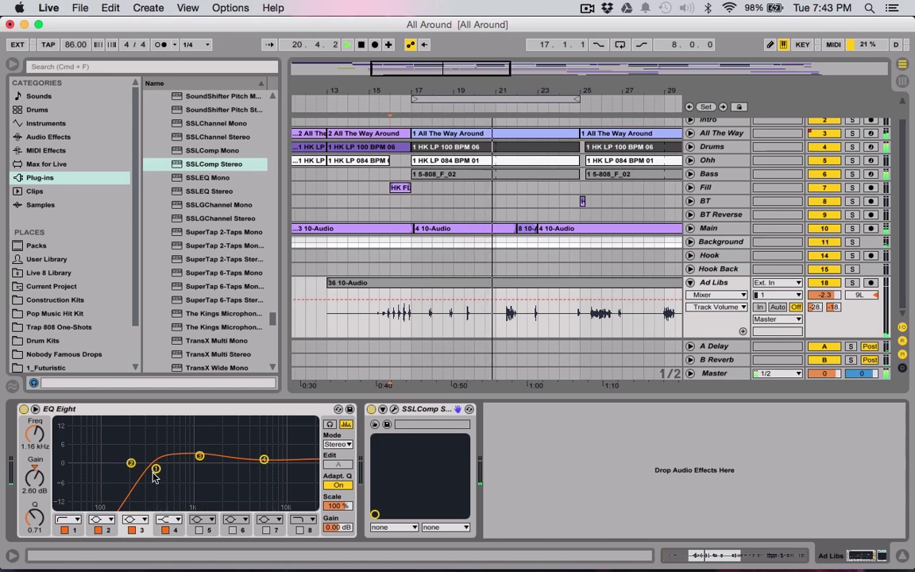
pyautogui.moveTo(155, 469); pyautogui.dragTo(153, 471)
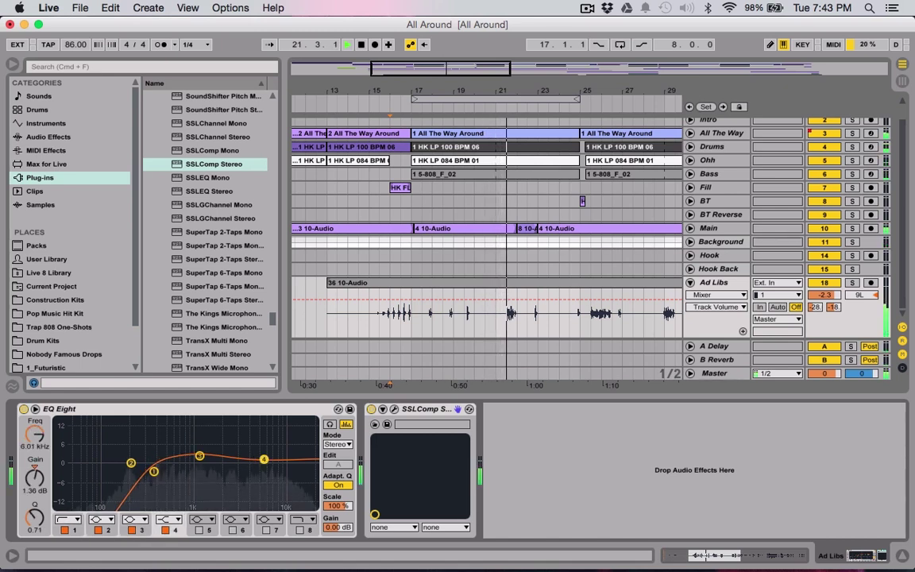
pyautogui.moveTo(263, 459); pyautogui.dragTo(264, 451)
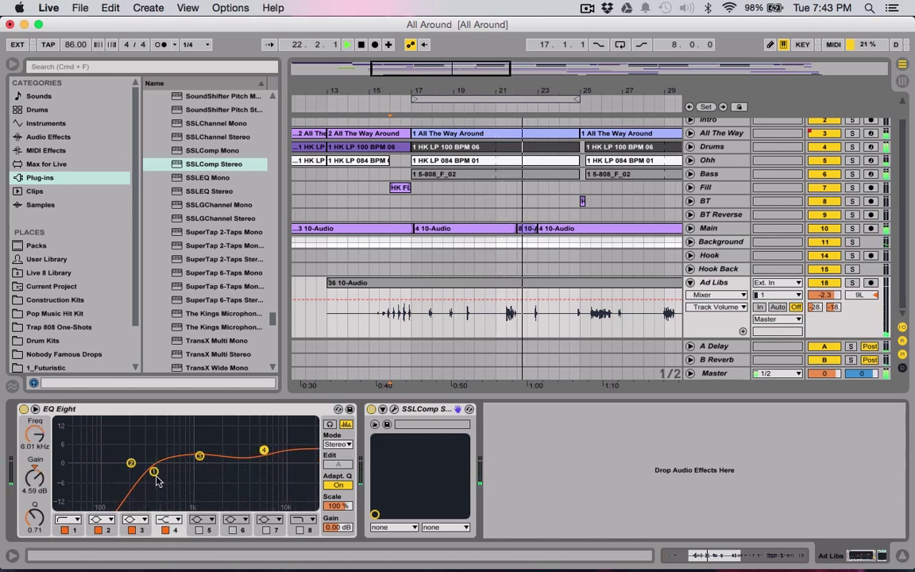
pyautogui.moveTo(154, 471); pyautogui.dragTo(153, 469)
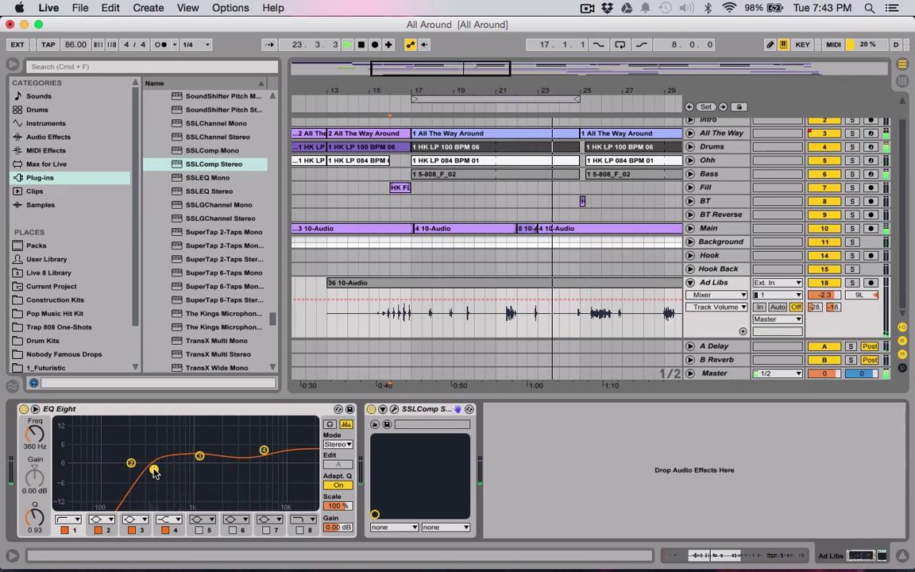
# Step: Lower Ad Libs' B-Reverb send to about -22 dB and play the mix from 34.1.1 to check it
pyautogui.hscroll(5, 433, 342)
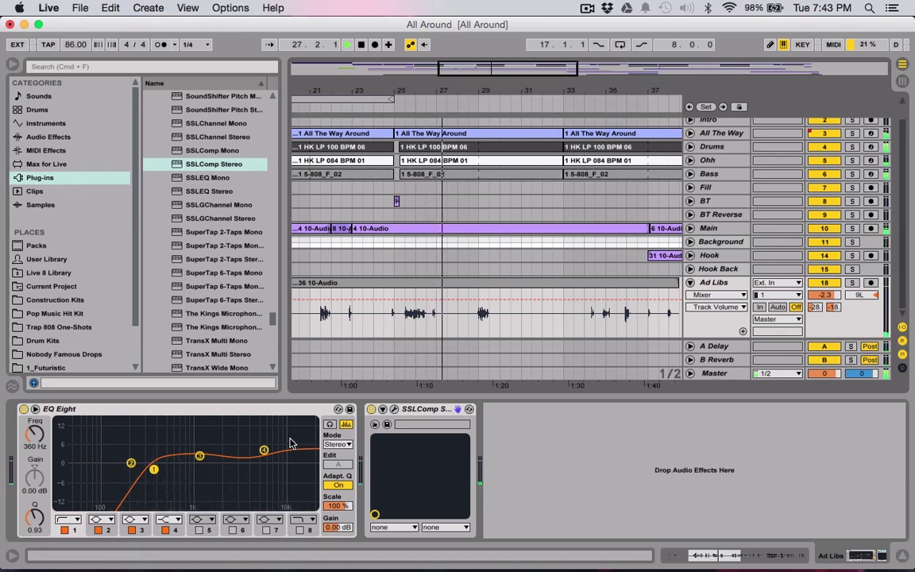
pyautogui.moveTo(835, 313); pyautogui.dragTo(835, 319)
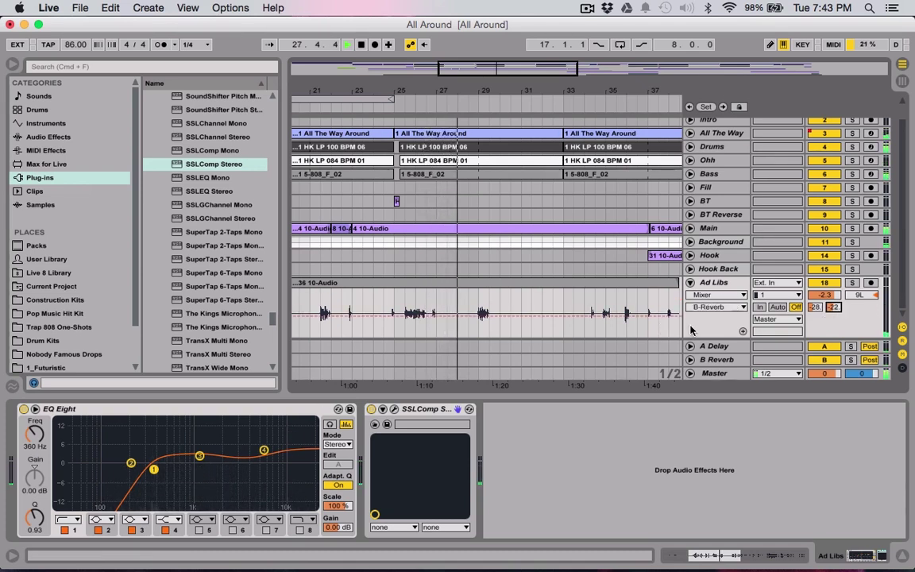
pyautogui.press('space')
pyautogui.press('space')
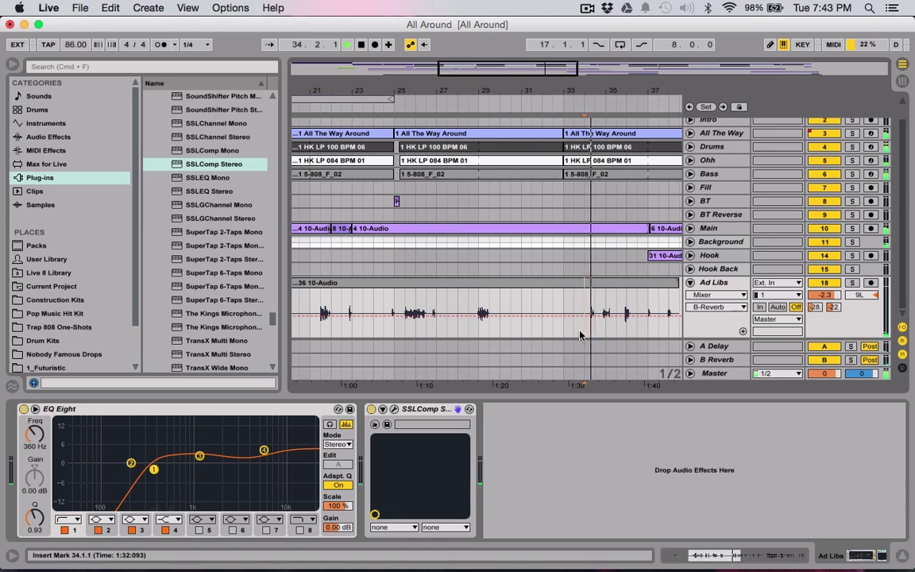
pyautogui.click(264, 451)
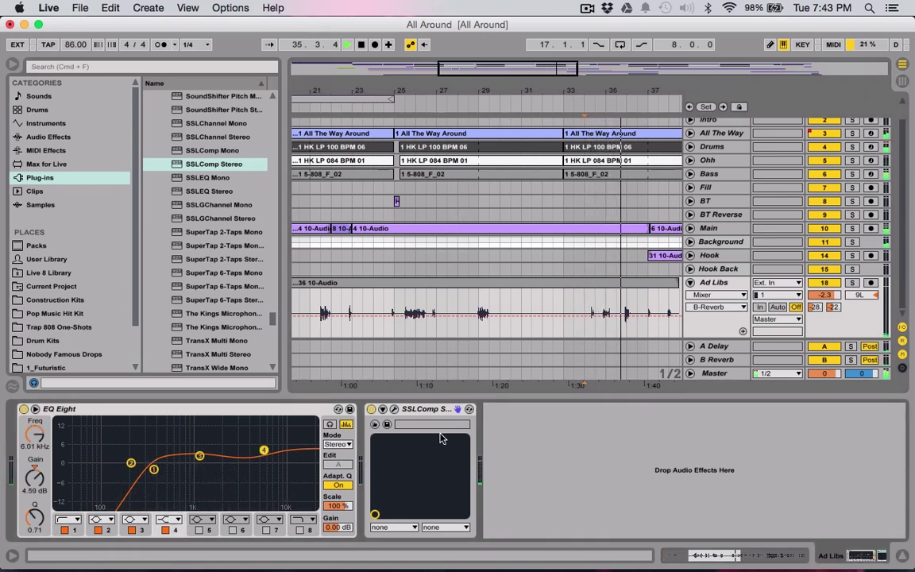
pyautogui.press('space')
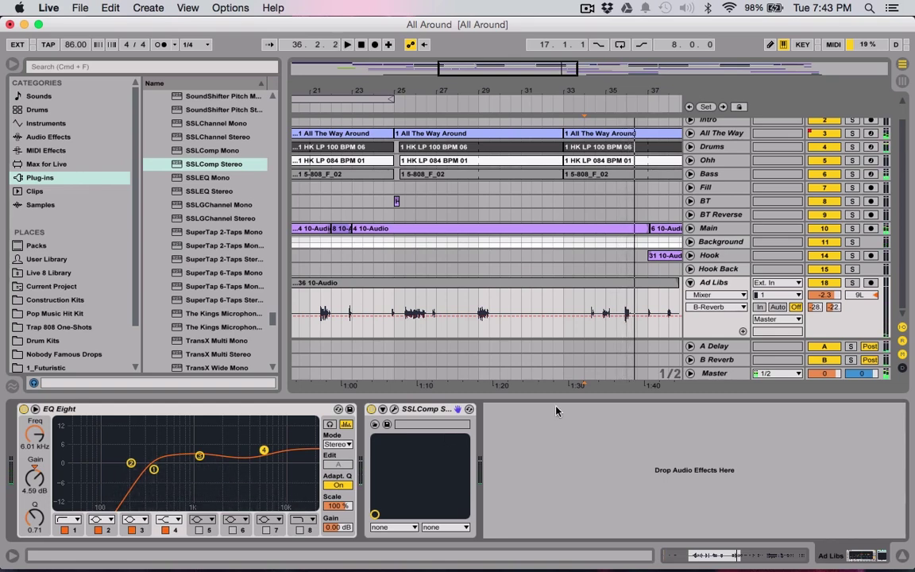
# Step: Examine the Ad Libs clips across the whole arrangement and leave the track folded
pyautogui.click(689, 283)
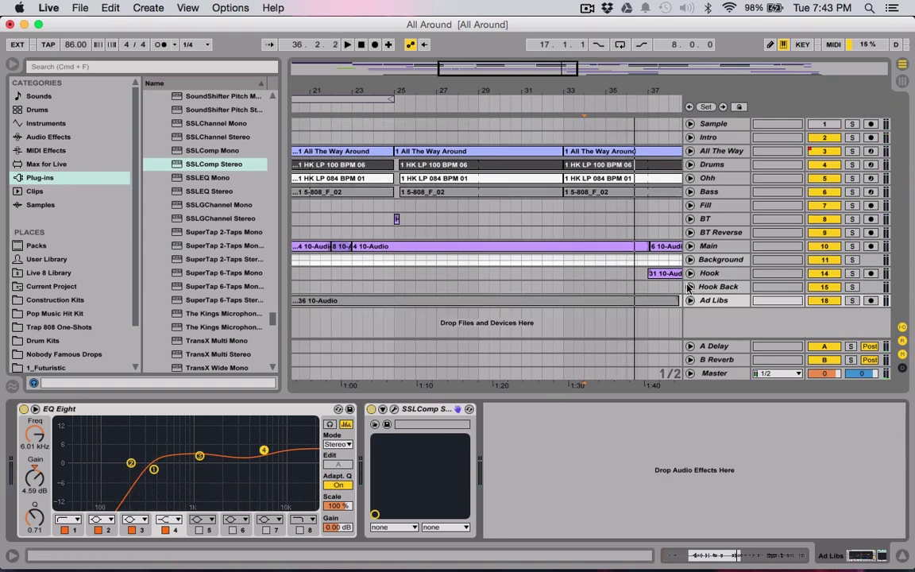
pyautogui.press('-')
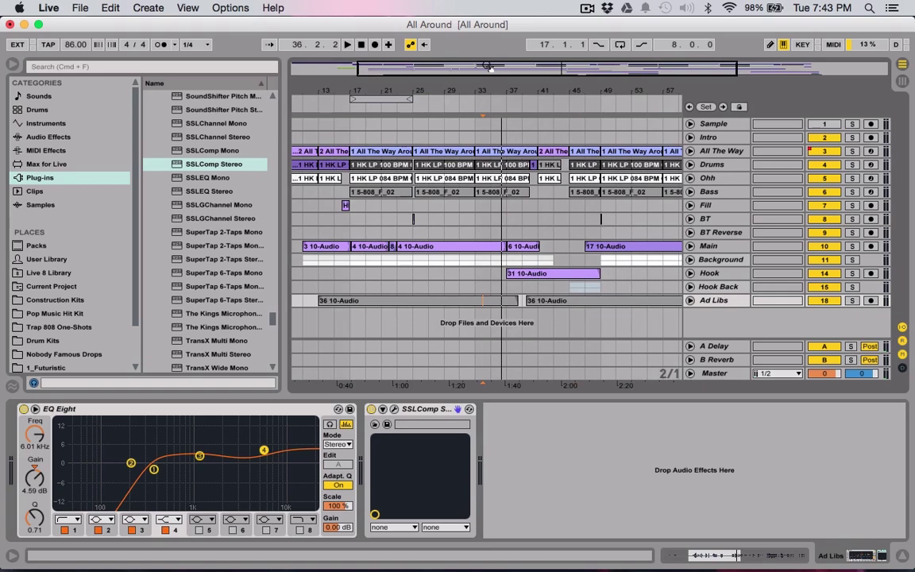
pyautogui.click(690, 300)
pyautogui.hscroll(5, 546, 228)
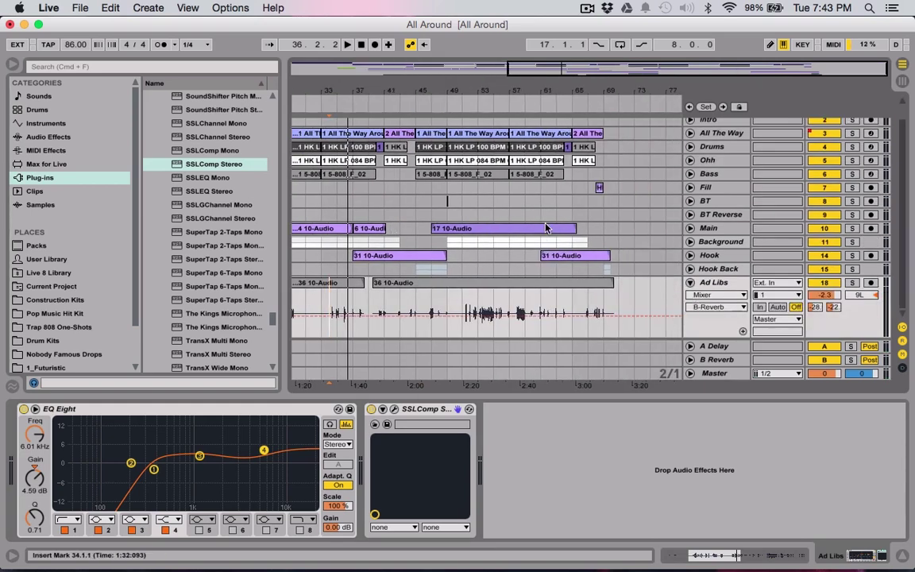
pyautogui.scroll(1, 546, 228)
pyautogui.scroll(-1, 545, 228)
pyautogui.press('-')
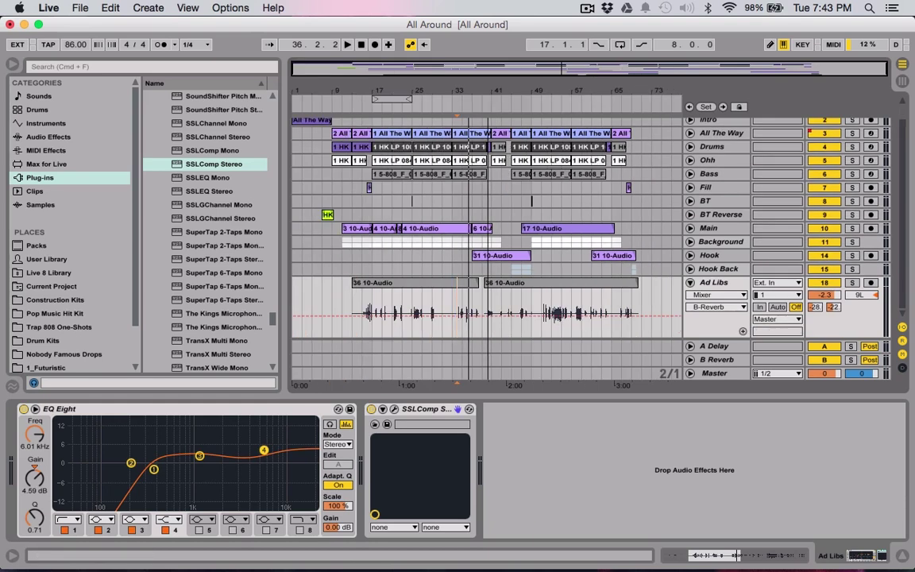
pyautogui.click(691, 284)
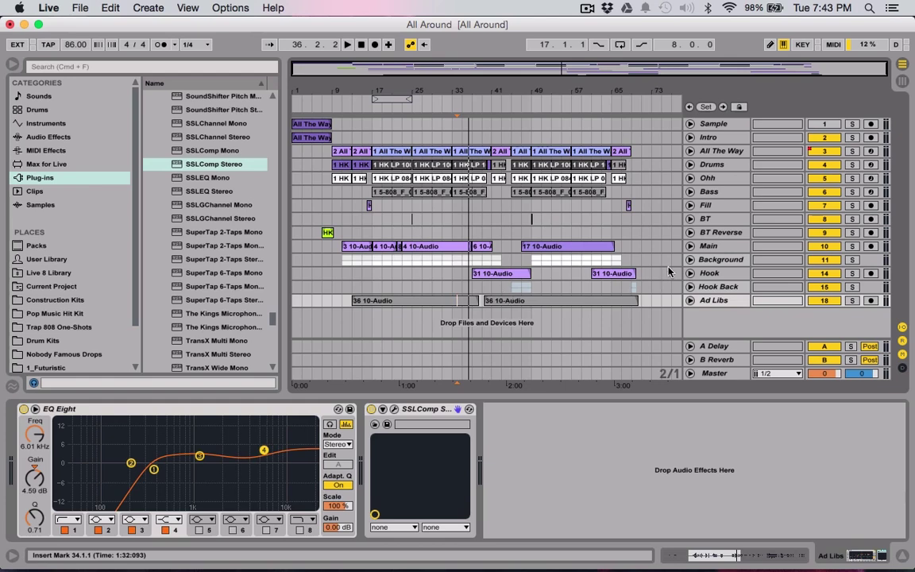
# Step: Open the Master track's L1+ Ultramaximizer and check its levels while the song plays
pyautogui.click(713, 375)
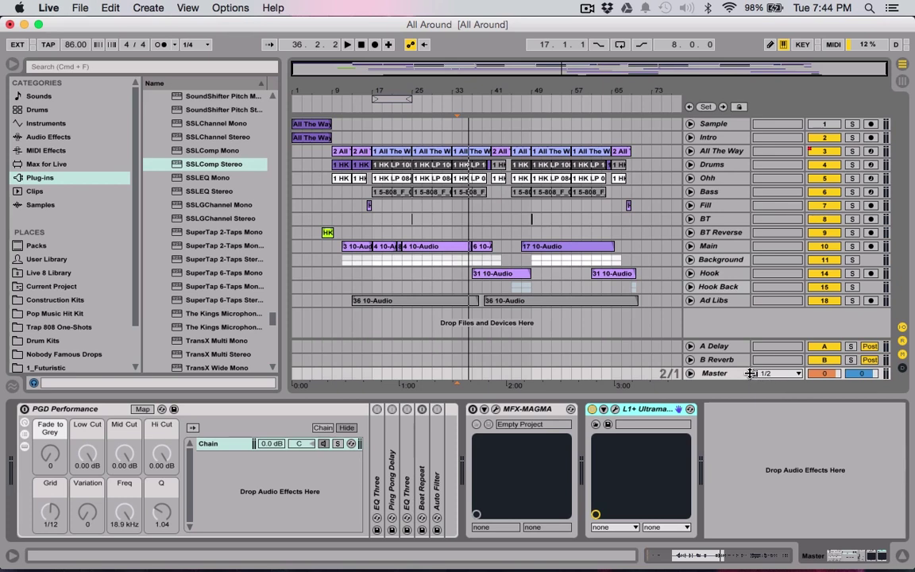
pyautogui.click(618, 409)
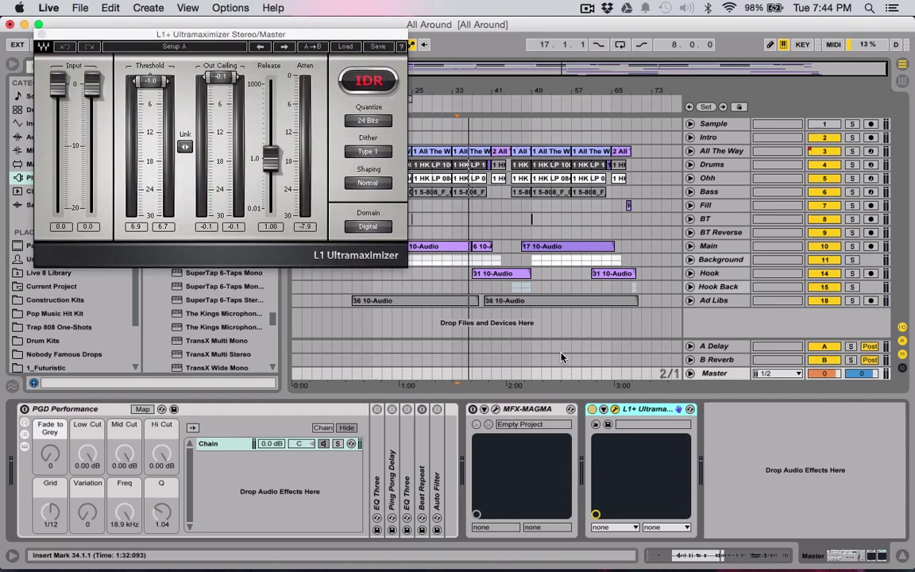
pyautogui.press('space')
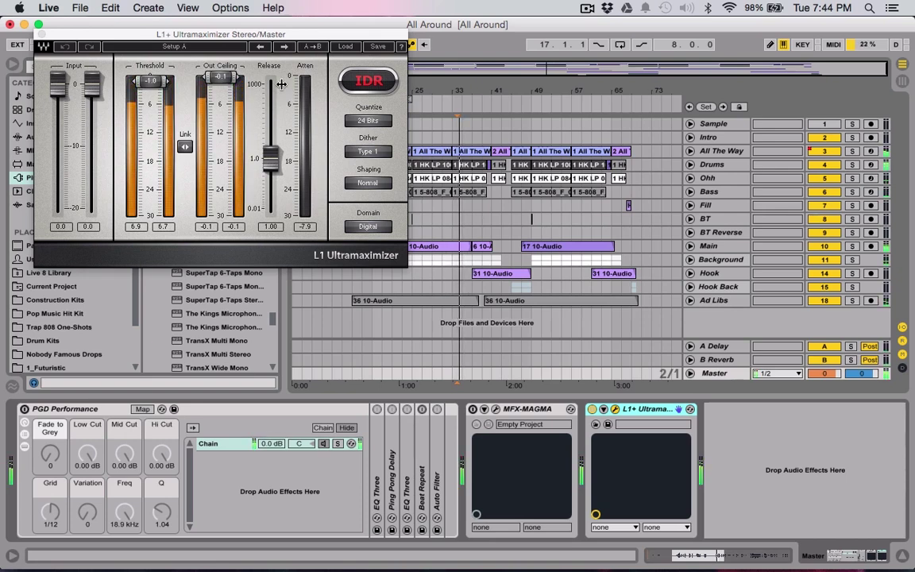
pyautogui.press('space')
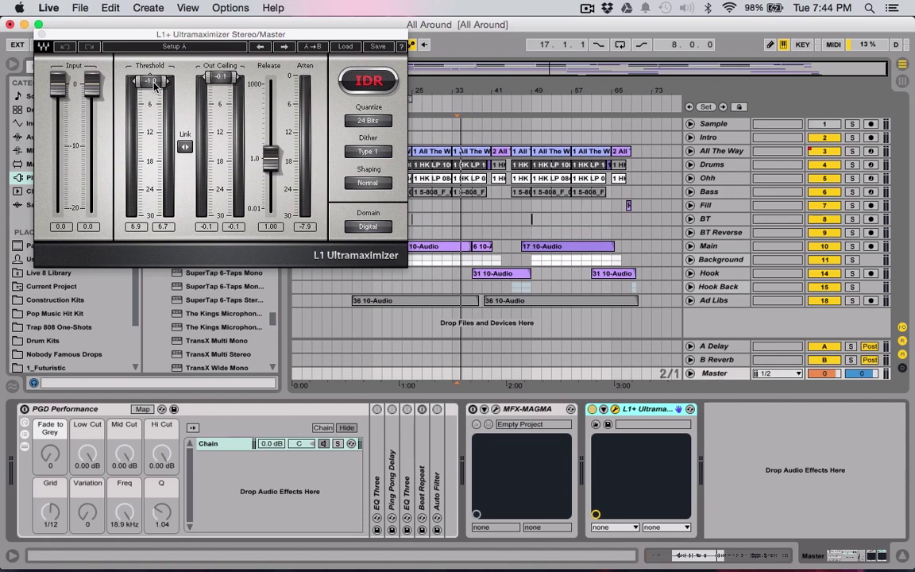
# Step: Set the L1+ Ultramaximizer threshold to about -1.5 dB during playback and close the plug-in window
pyautogui.press('space')
pyautogui.moveTo(154, 85)
pyautogui.mouseDown()
pyautogui.moveTo(155, 99)
pyautogui.moveTo(151, 82)
pyautogui.mouseUp()
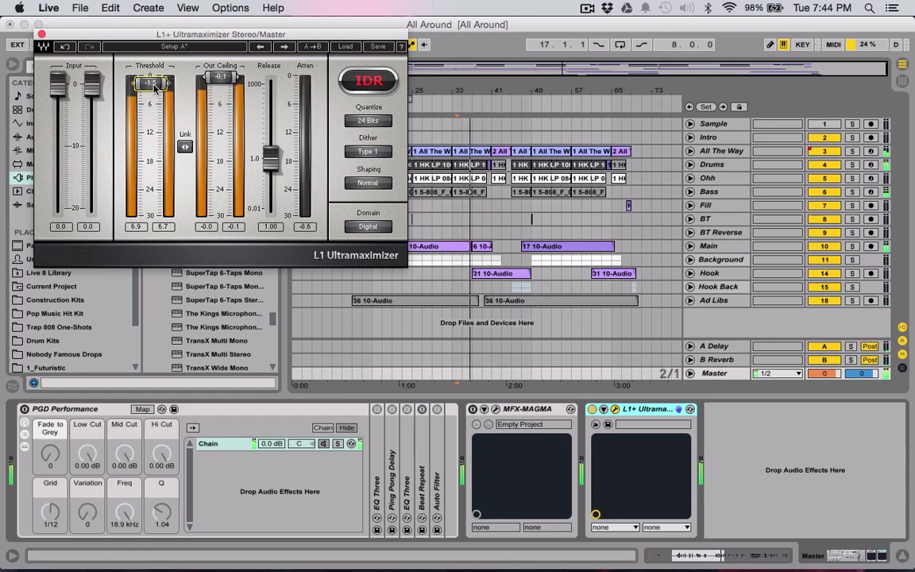
pyautogui.click(41, 35)
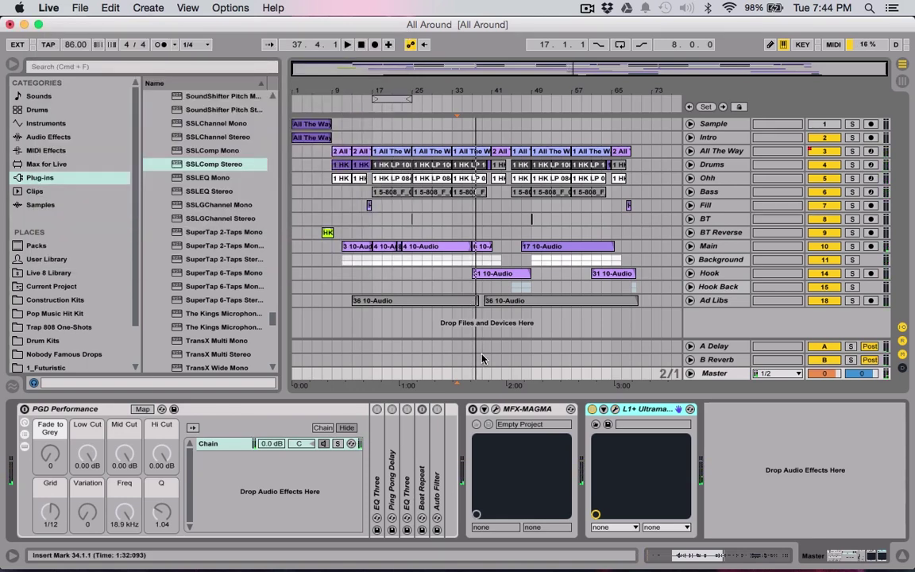
# Step: Open the Master track's MFX-MAGMA plug-in, review its Devil's Touch compressor settings and close the plug-in window
pyautogui.click(495, 409)
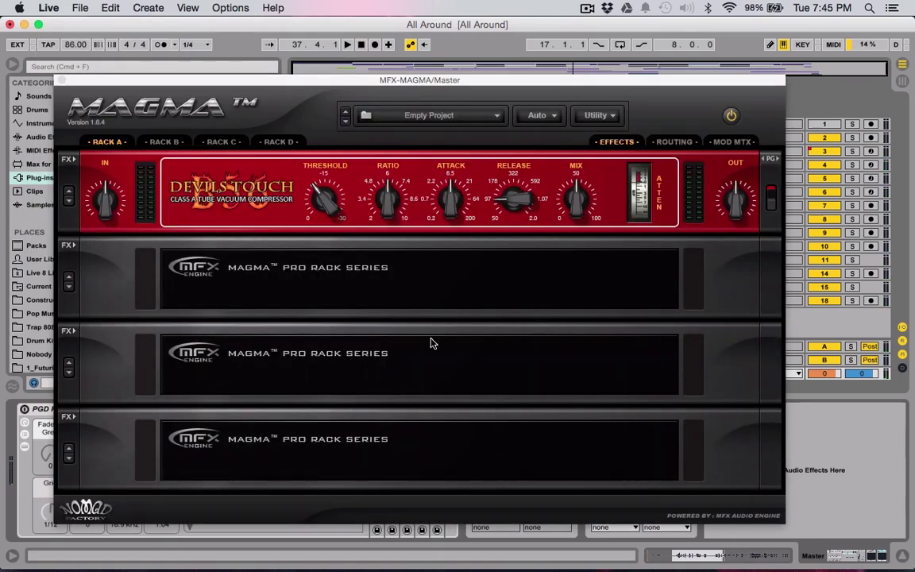
pyautogui.click(390, 82)
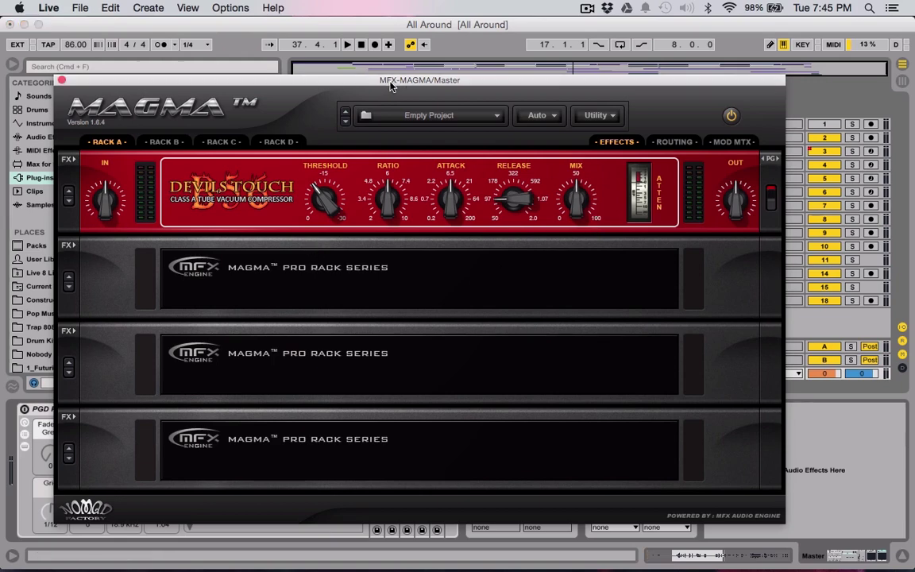
pyautogui.moveTo(390, 85); pyautogui.dragTo(401, 141)
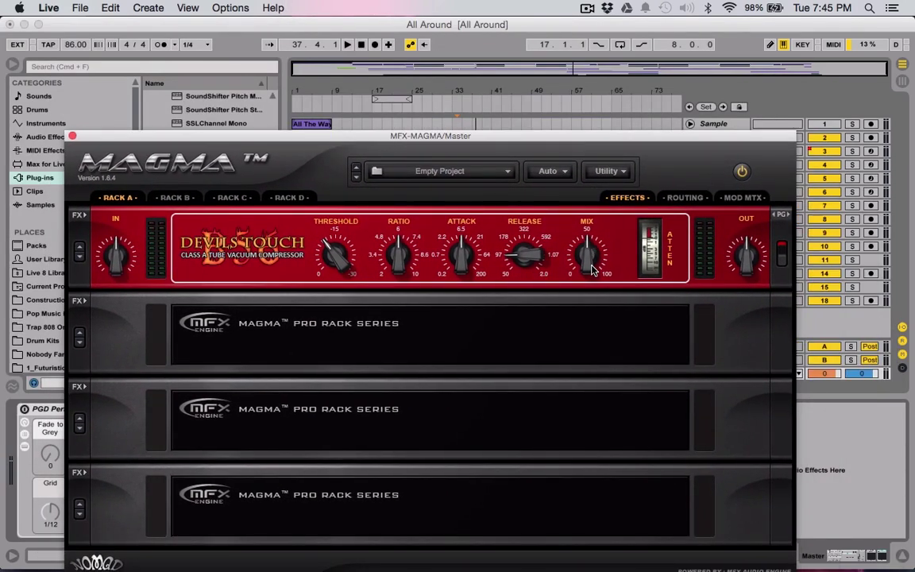
pyautogui.moveTo(589, 267)
pyautogui.click(72, 136)
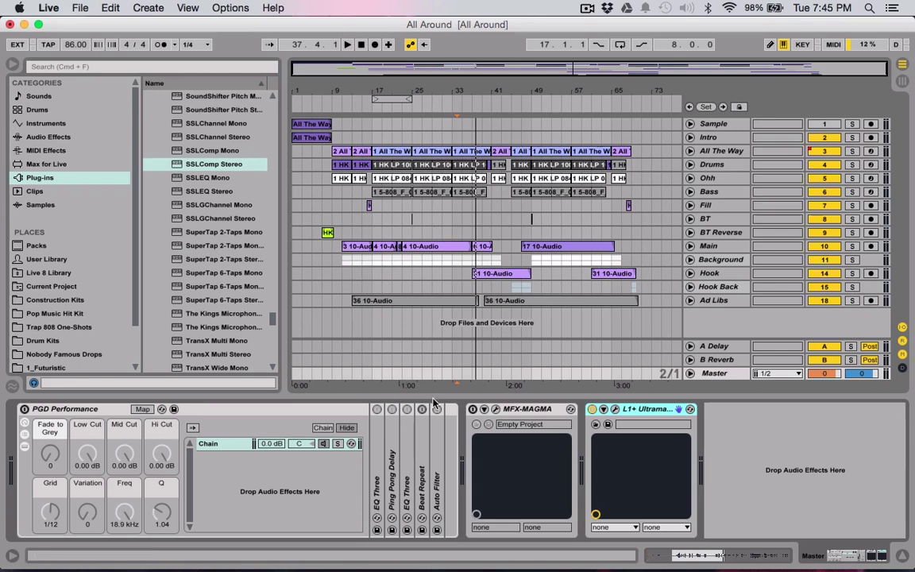
# Step: Compare the mix with MFX-MAGMA on and off during playback from 34.1.1, leave it enabled and stop playback
pyautogui.press('space')
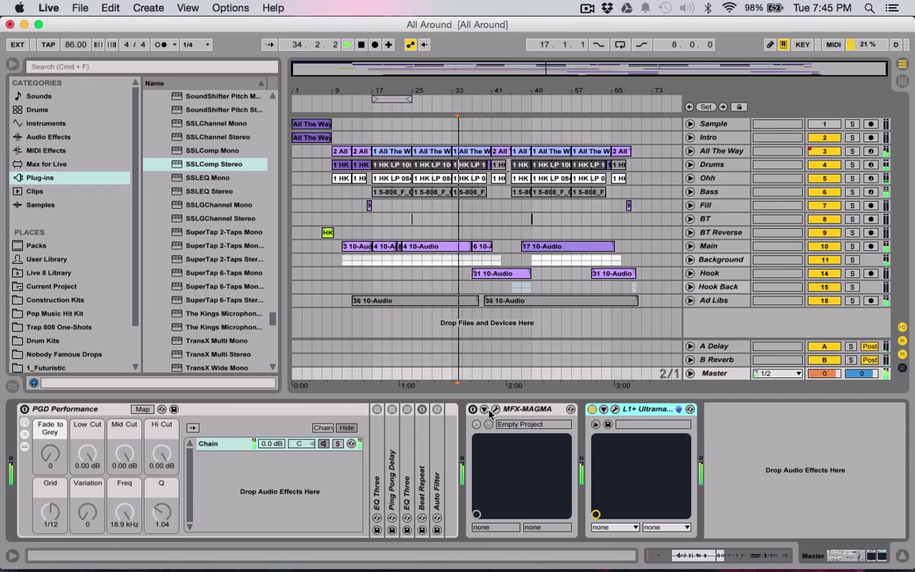
pyautogui.click(473, 409)
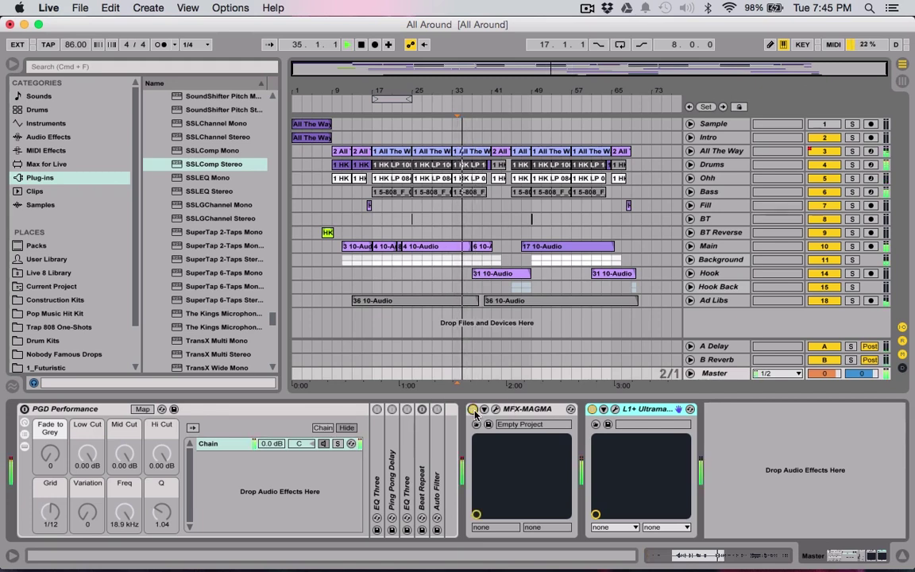
pyautogui.click(473, 409)
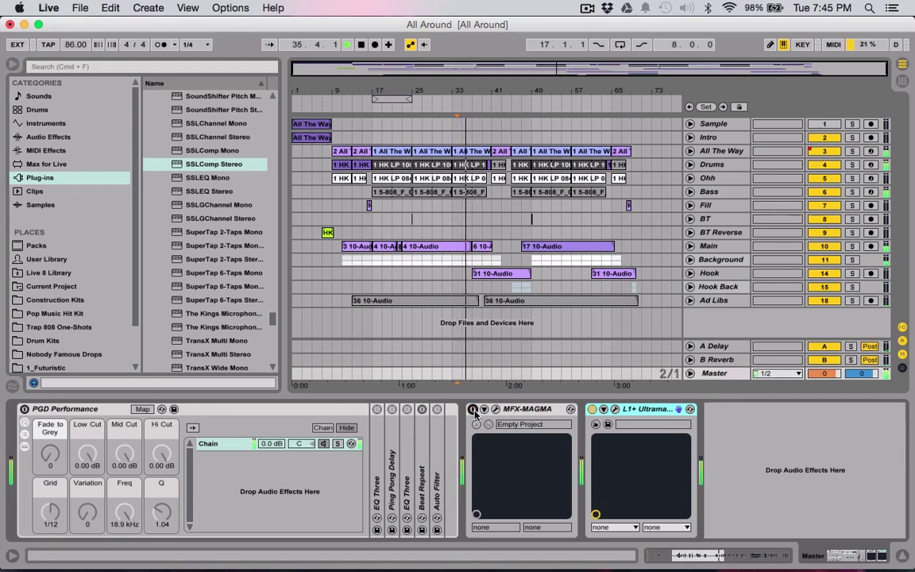
pyautogui.click(473, 409)
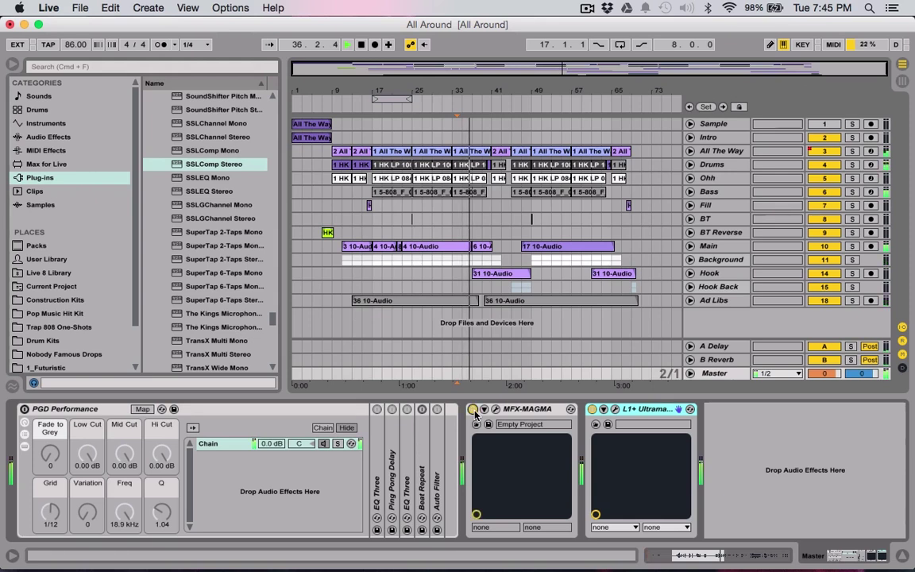
pyautogui.press('space')
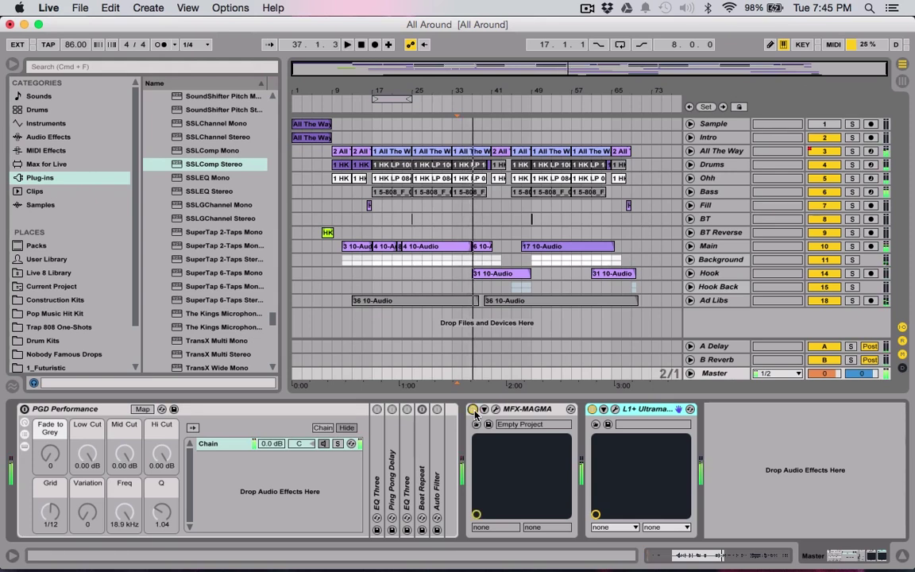